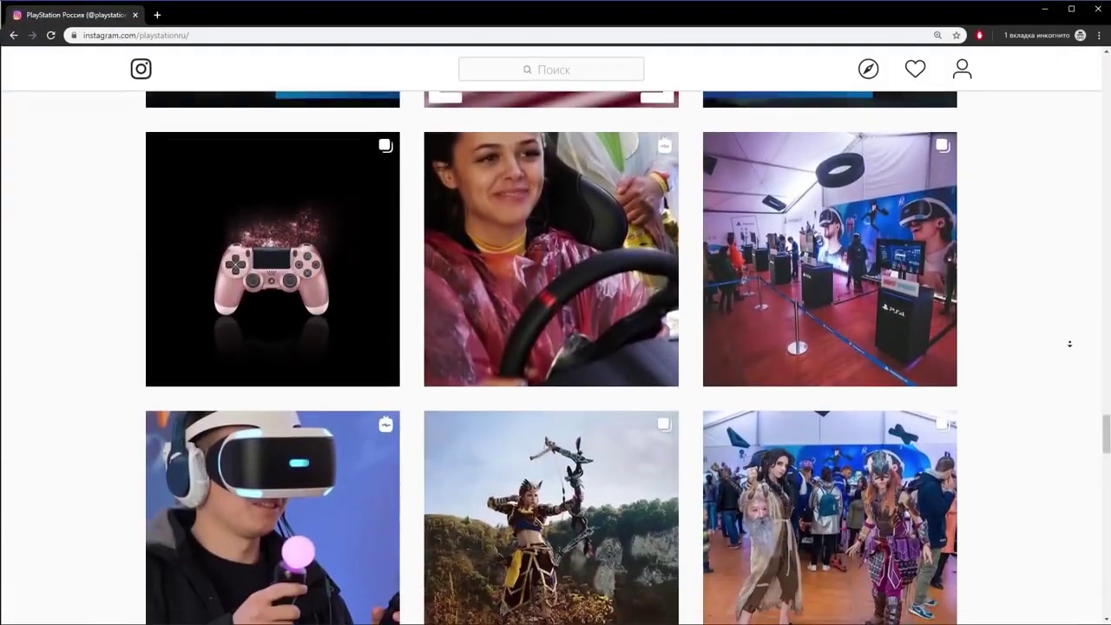
Scroll down the PlayStation Russia grid and open the PlayStation Tour '19 video post
{"action": "scroll", "coordinate": [1069, 344], "scroll_direction": "down", "scroll_amount": 2}
{"action": "scroll", "coordinate": [1069, 344], "scroll_direction": "down", "scroll_amount": 2}
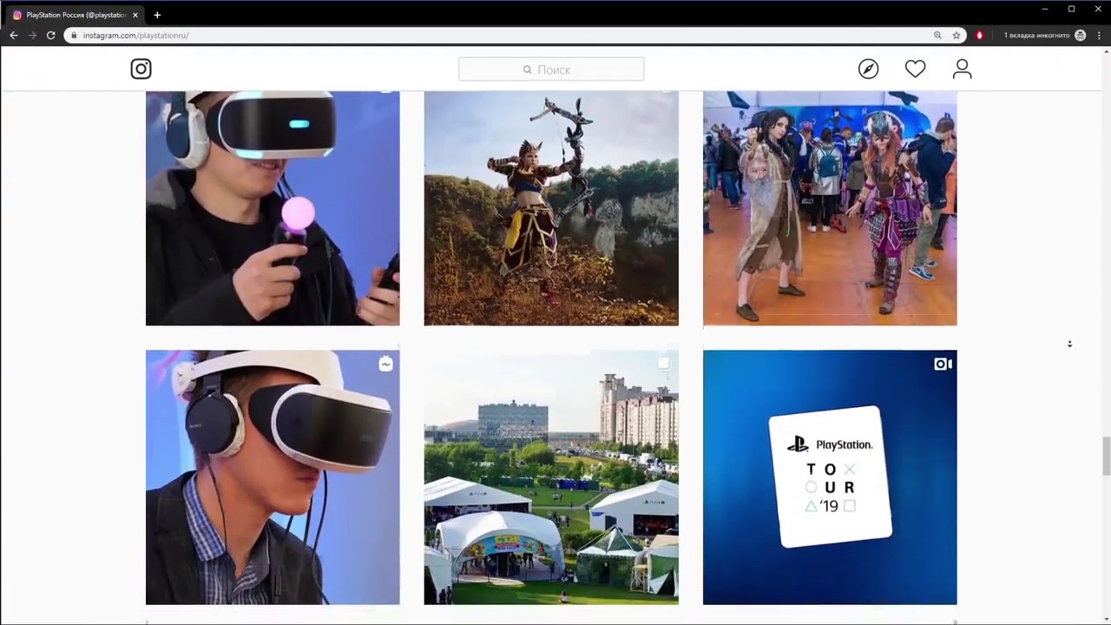
{"action": "scroll", "coordinate": [1070, 345], "scroll_direction": "down", "scroll_amount": 2}
{"action": "scroll", "coordinate": [1072, 348], "scroll_direction": "down", "scroll_amount": 1}
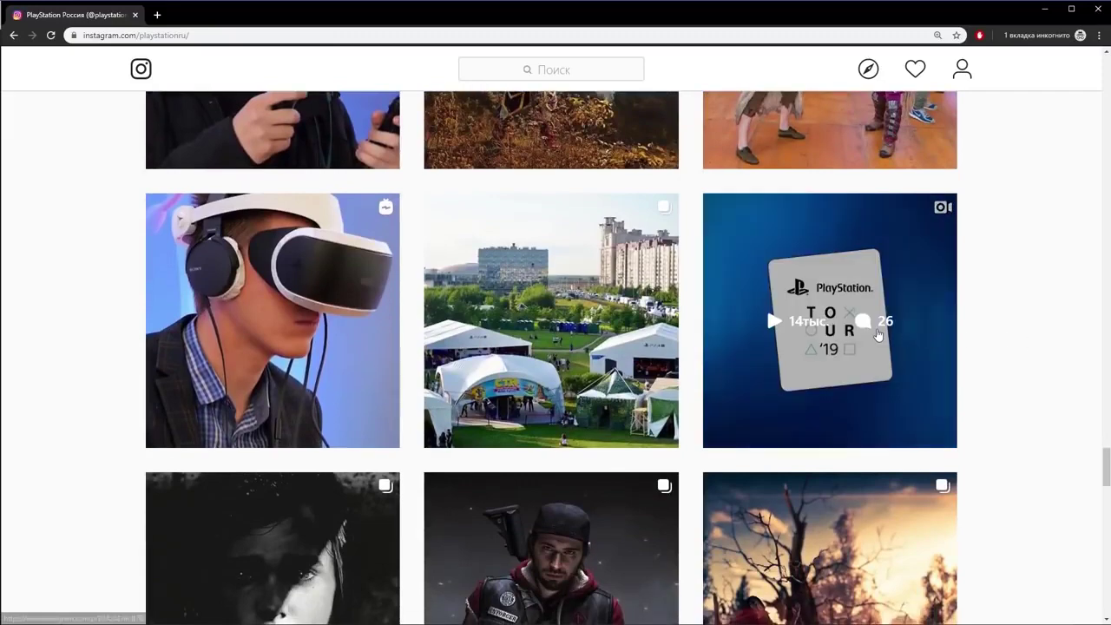
{"action": "left_click", "coordinate": [881, 334]}
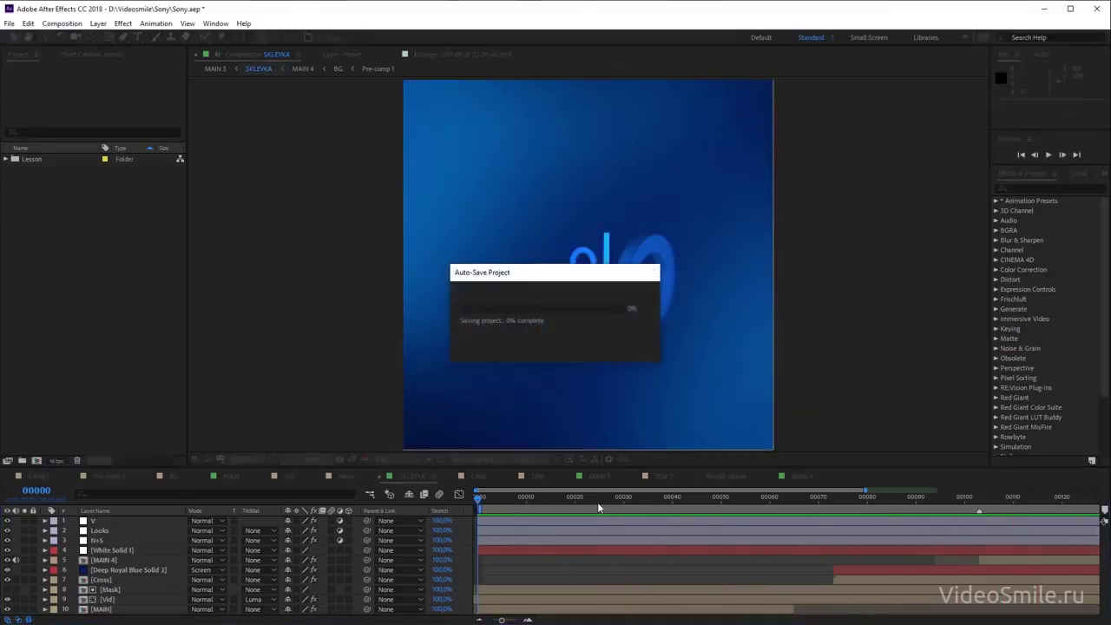
Play back the finished SKLEYKA intro, then scrub through its opening frames
{"action": "key", "text": "space"}
{"action": "key", "text": "space"}
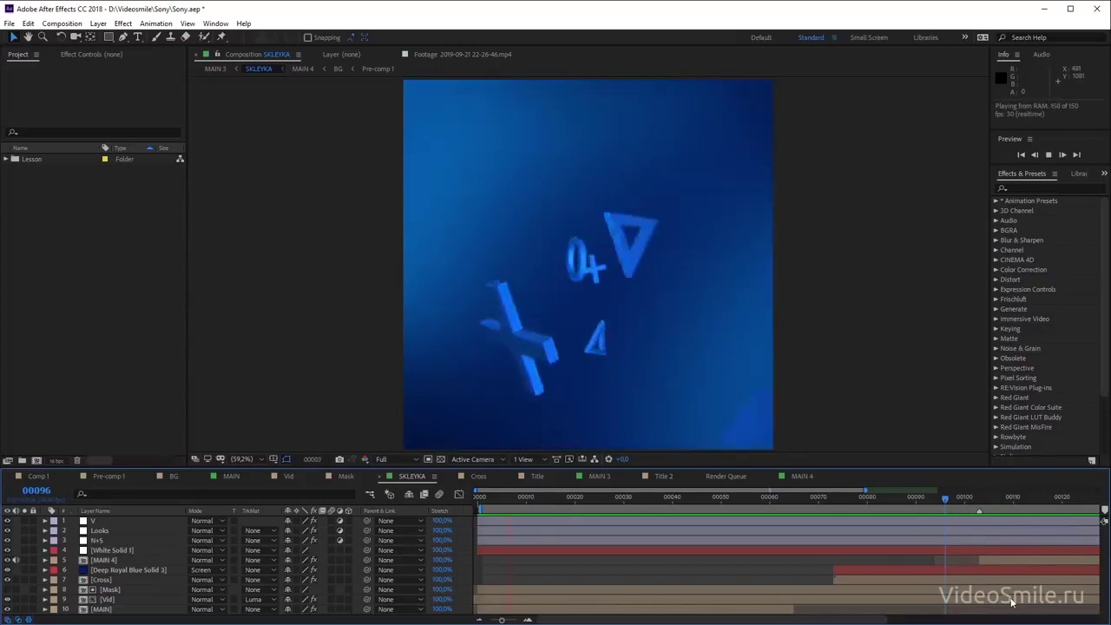
{"action": "key", "text": "space"}
{"action": "left_click", "coordinate": [497, 500]}
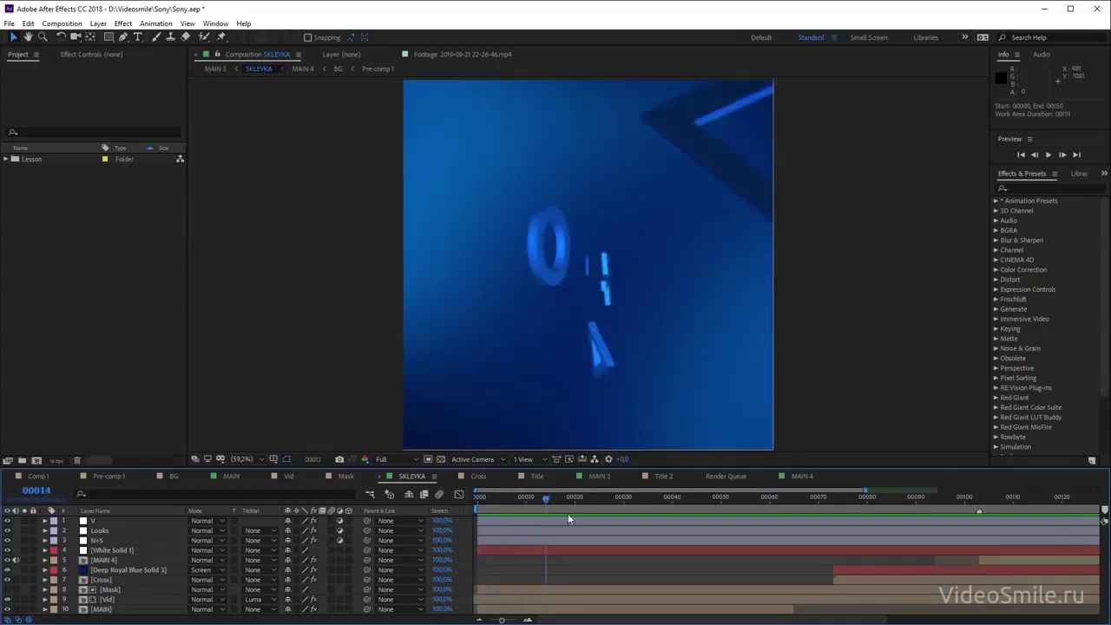
{"action": "mouse_move", "coordinate": [501, 505]}
{"action": "left_mouse_down"}
{"action": "mouse_move", "coordinate": [798, 548]}
{"action": "mouse_move", "coordinate": [484, 543]}
{"action": "left_mouse_up"}
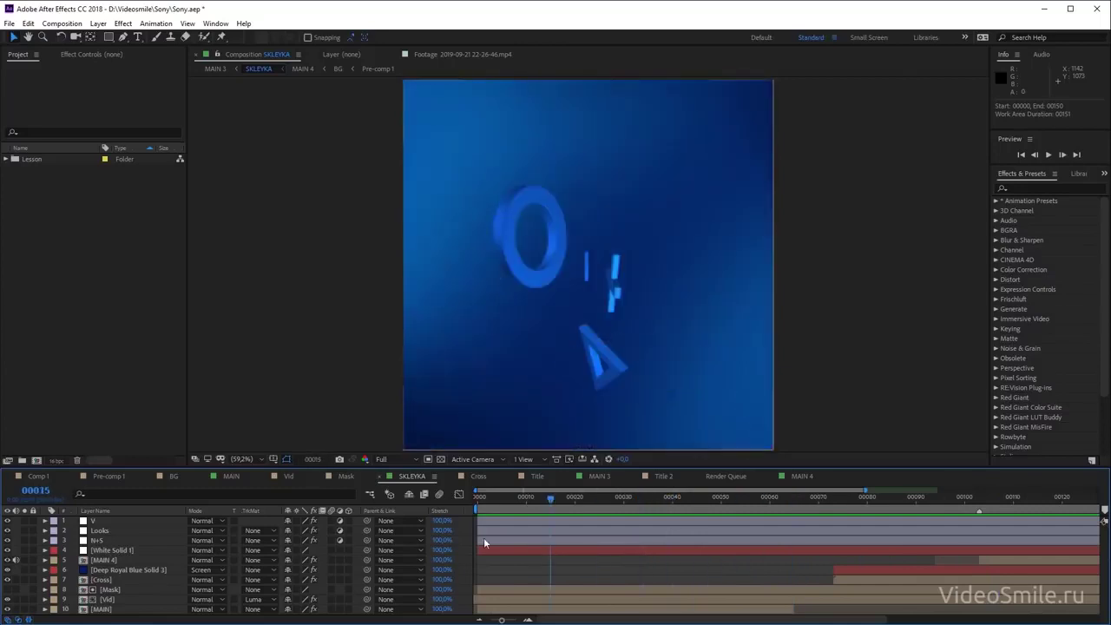
Create the 1080×1080 Comp 2 with a full-frame Deep Royal Blue solid, and lock that layer
{"action": "left_click", "coordinate": [36, 461]}
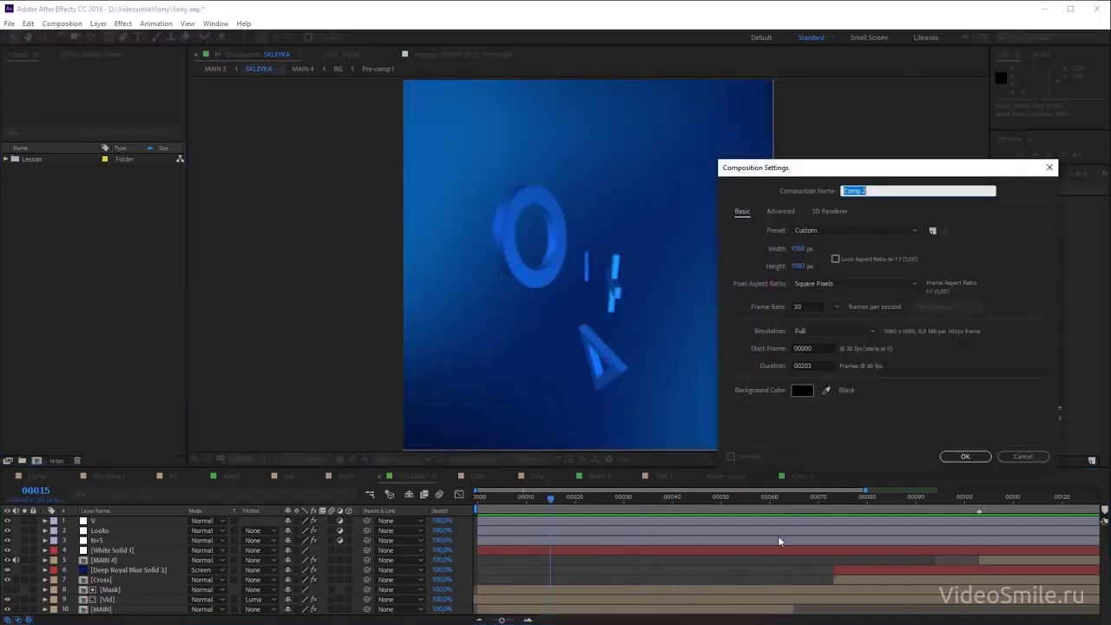
{"action": "left_click", "coordinate": [965, 458]}
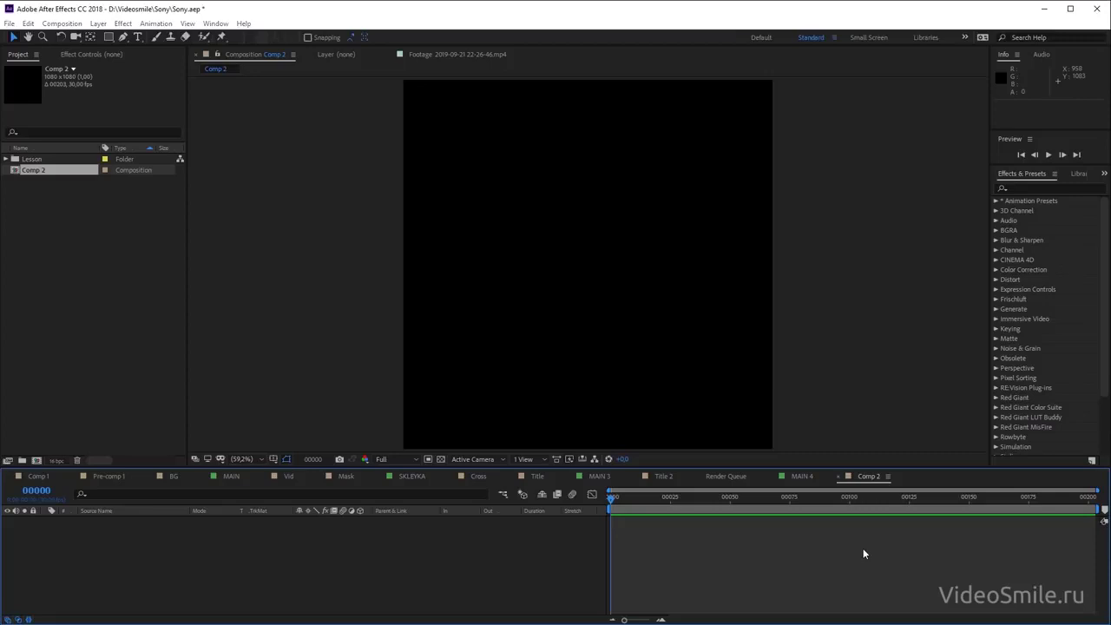
{"action": "key", "text": "ctrl+y"}
{"action": "left_click_drag", "start_coordinate": [729, 239], "coordinate": [692, 172]}
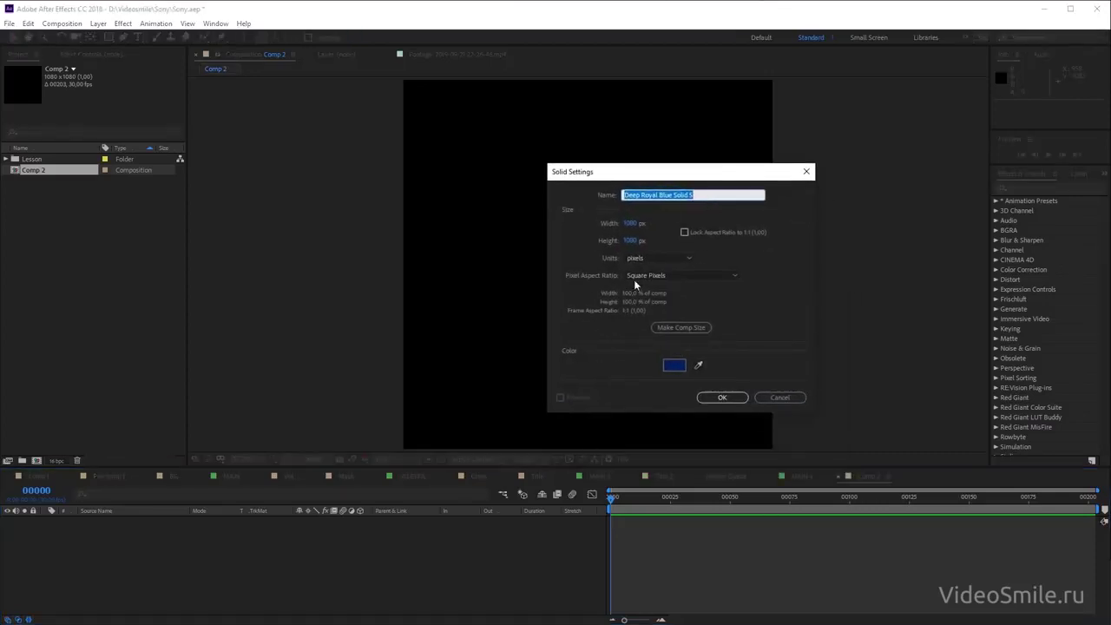
{"action": "left_click", "coordinate": [721, 399]}
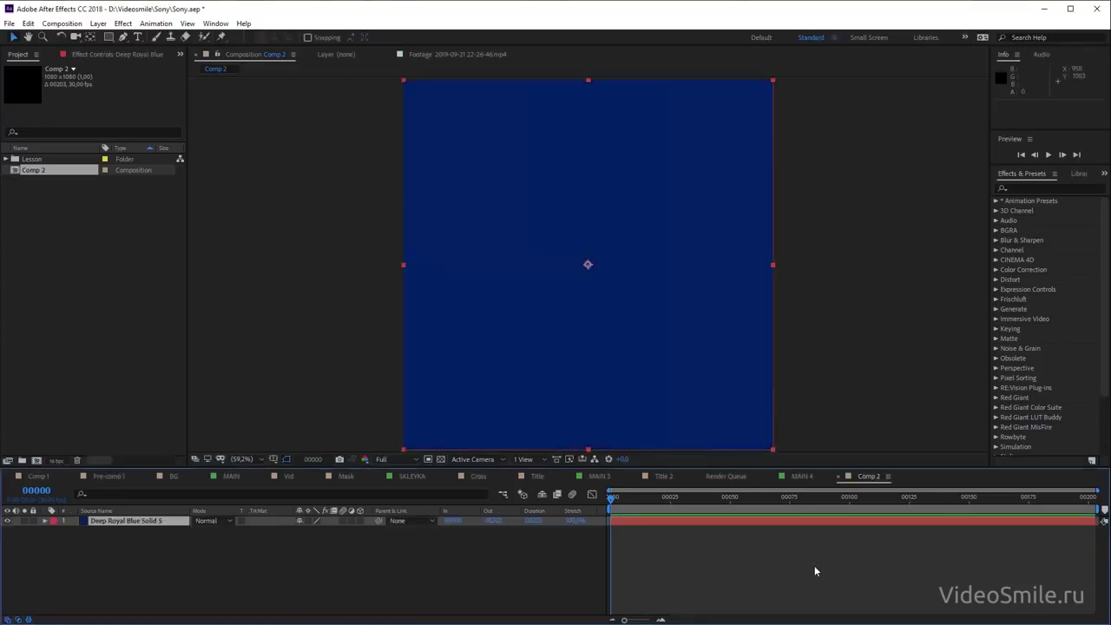
{"action": "left_click", "coordinate": [815, 570]}
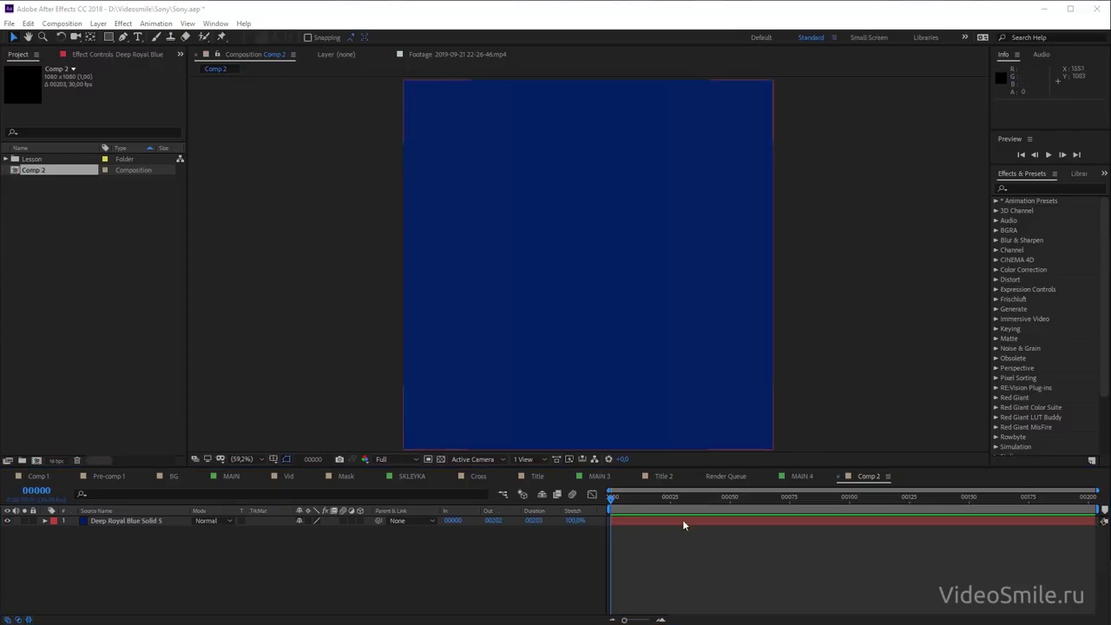
{"action": "left_click", "coordinate": [32, 521]}
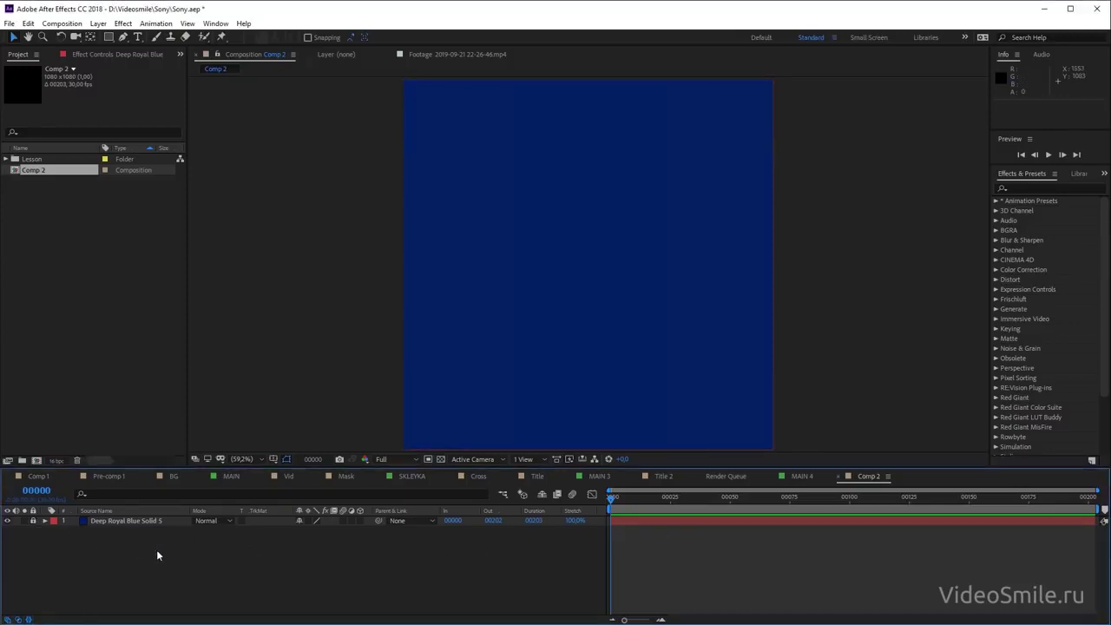
Choose the Pen tool with a light-blue #45C8FF fill
{"action": "left_click", "coordinate": [123, 38]}
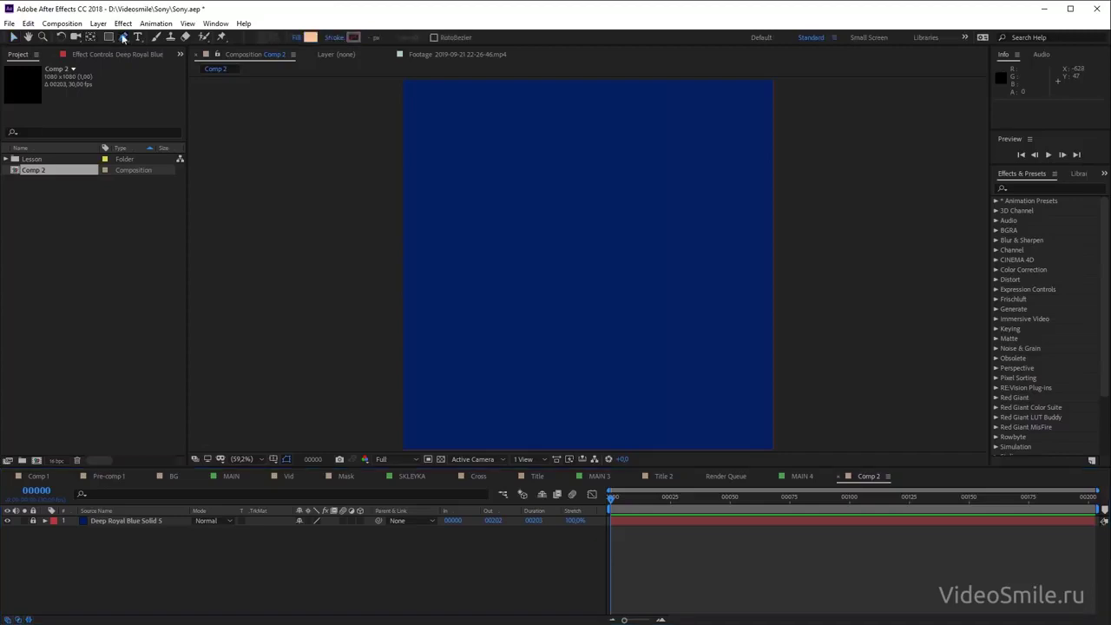
{"action": "left_click", "coordinate": [310, 37]}
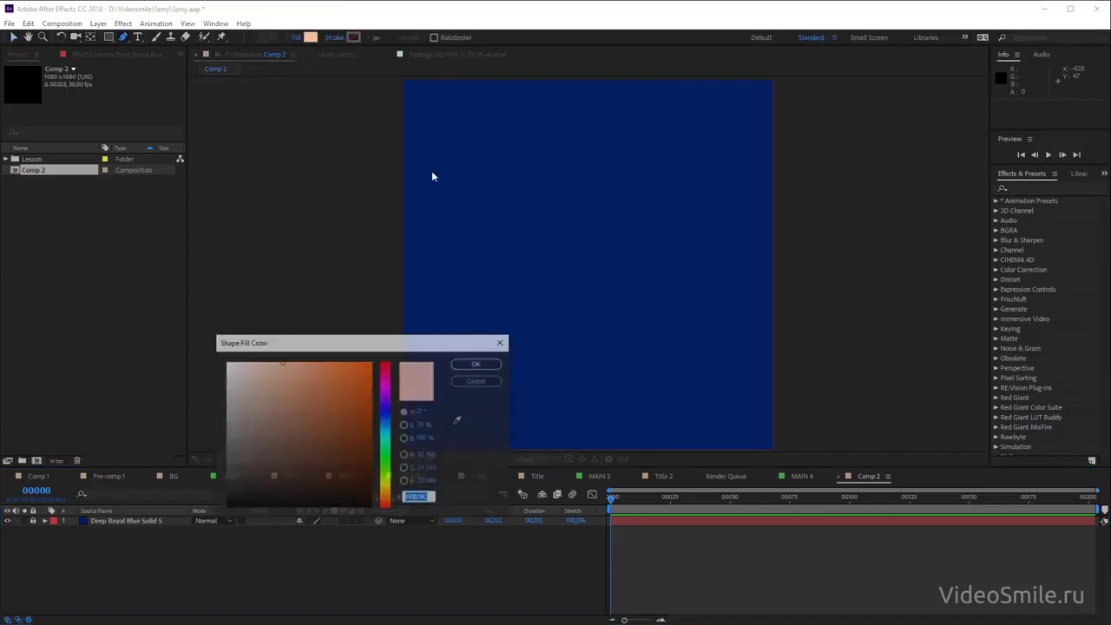
{"action": "left_click_drag", "start_coordinate": [388, 440], "coordinate": [388, 428]}
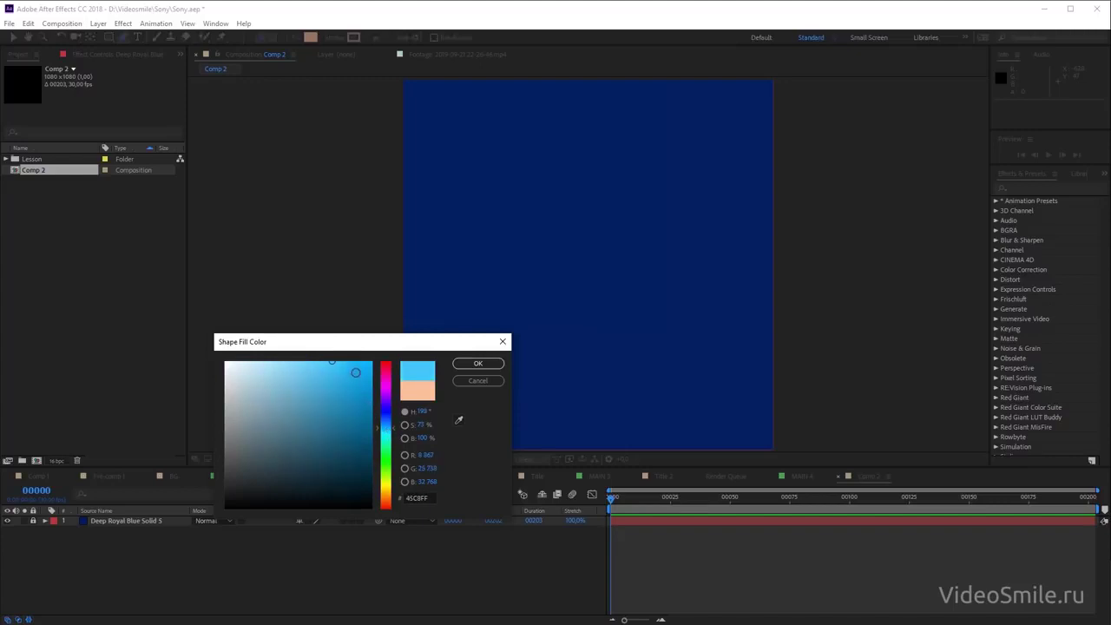
{"action": "left_click", "coordinate": [477, 364]}
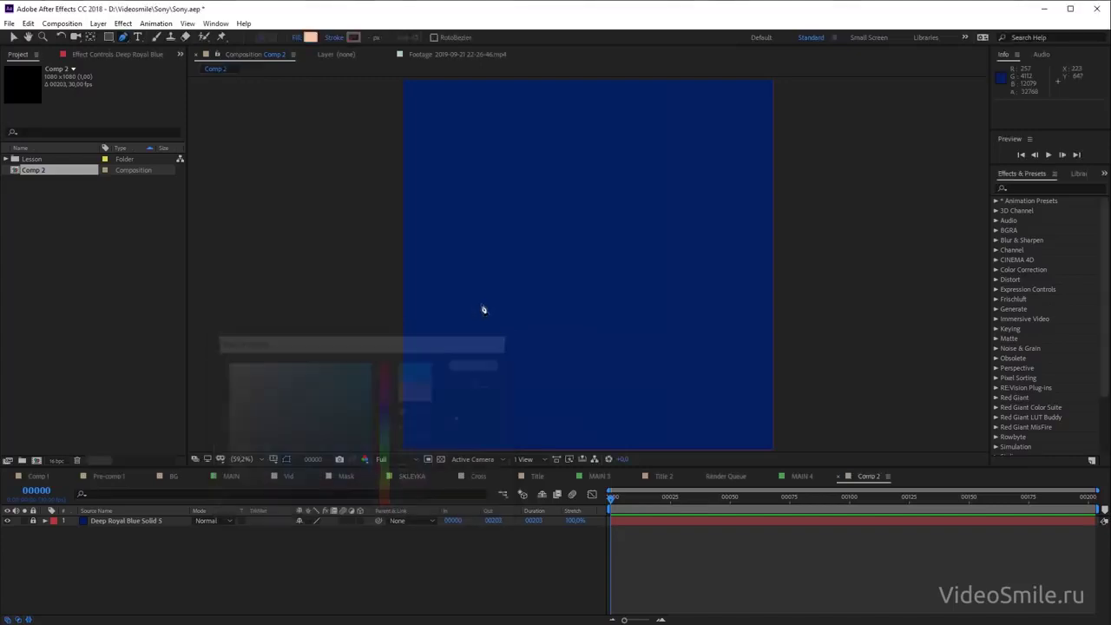
Draw the first closed curved shape in the top-left corner
{"action": "left_click", "coordinate": [285, 359]}
{"action": "left_click", "coordinate": [393, 354]}
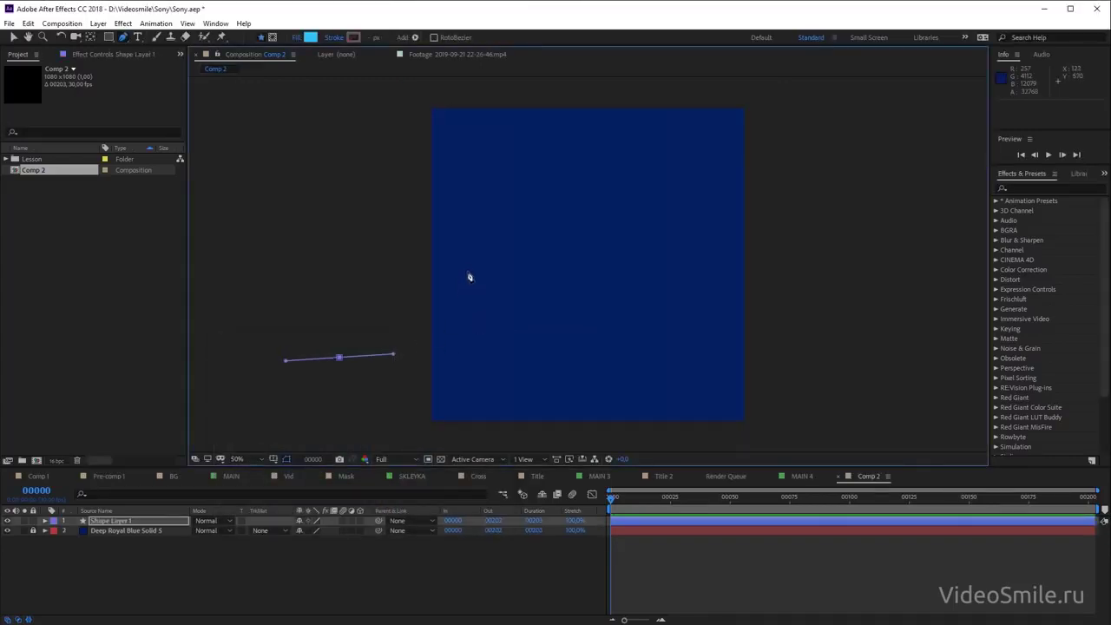
{"action": "left_click_drag", "start_coordinate": [466, 274], "coordinate": [474, 223]}
{"action": "left_click_drag", "start_coordinate": [535, 137], "coordinate": [575, 115]}
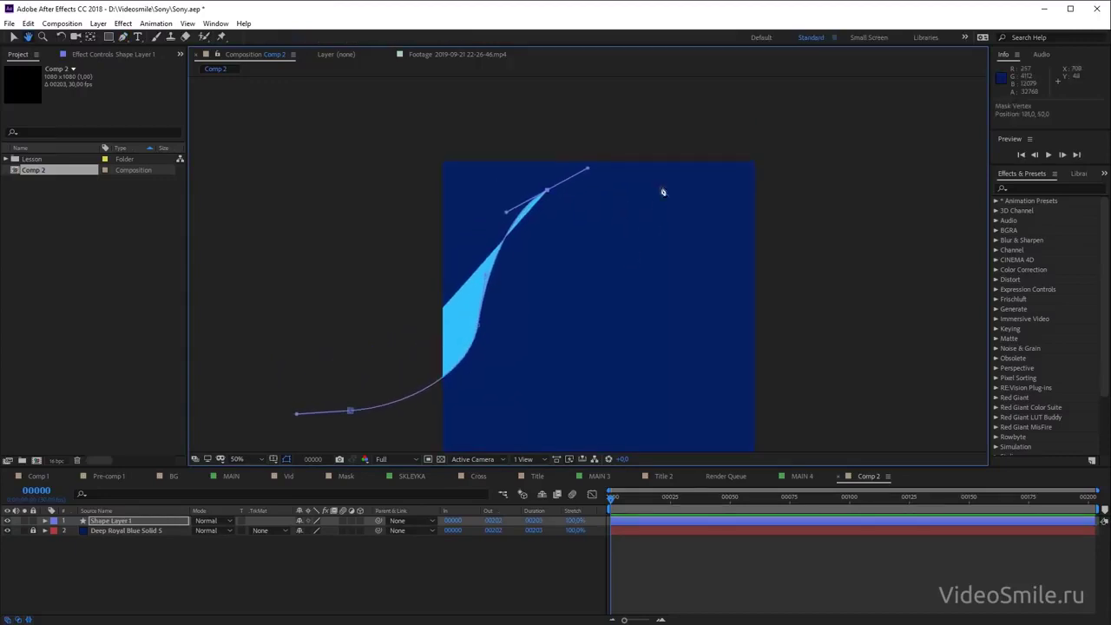
{"action": "left_click_drag", "start_coordinate": [660, 188], "coordinate": [697, 218]}
{"action": "scroll", "coordinate": [607, 154], "scroll_direction": "down", "scroll_amount": 2}
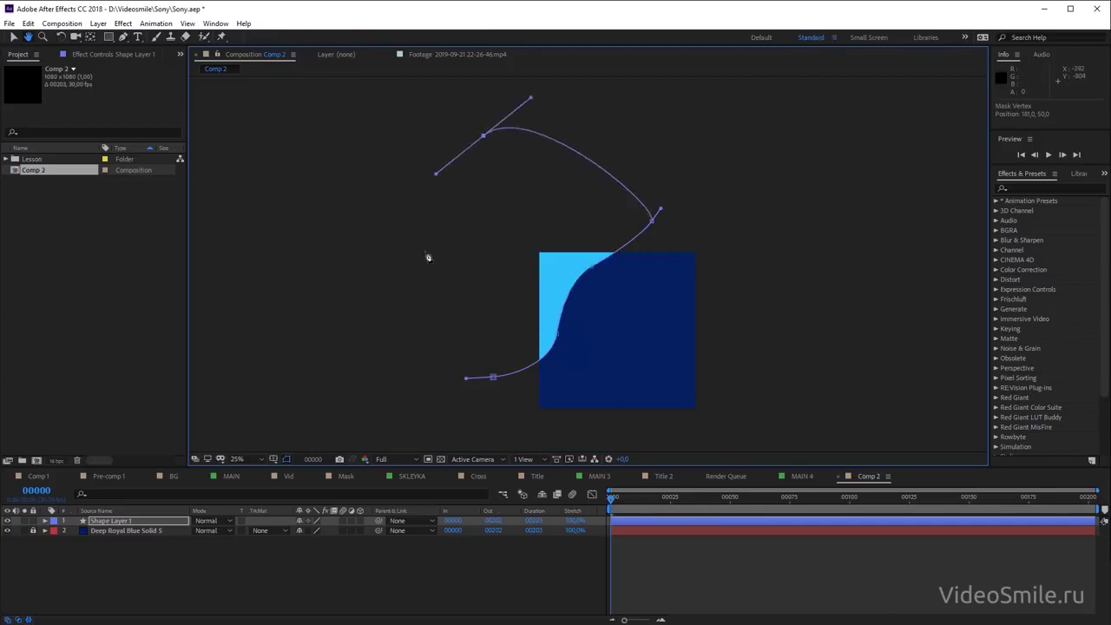
{"action": "left_click_drag", "start_coordinate": [652, 310], "coordinate": [601, 217]}
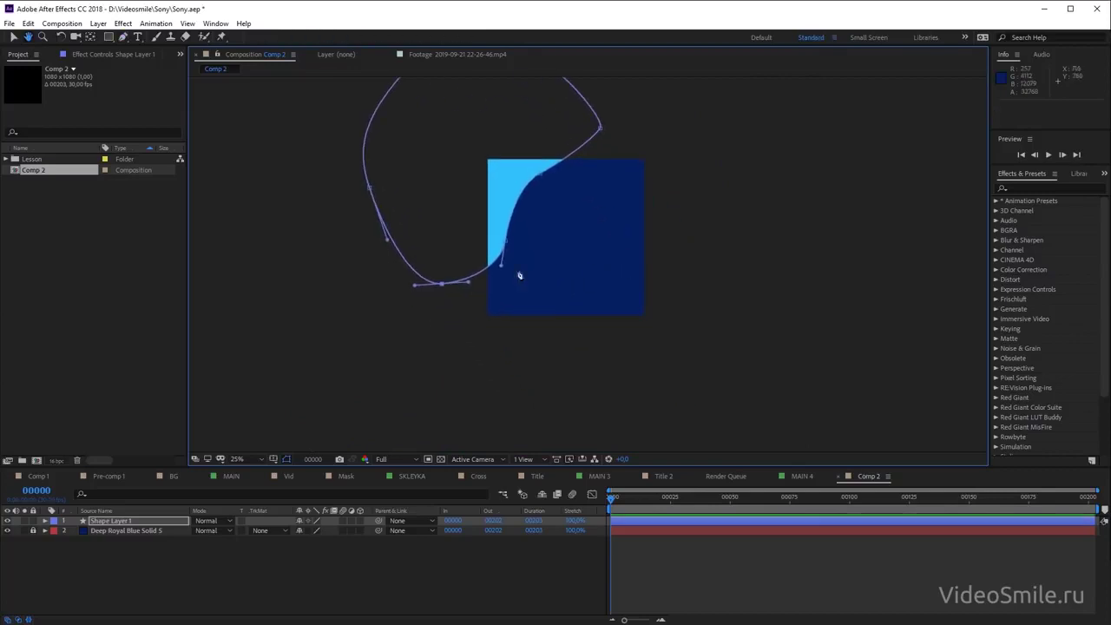
{"action": "left_click_drag", "start_coordinate": [453, 295], "coordinate": [473, 291]}
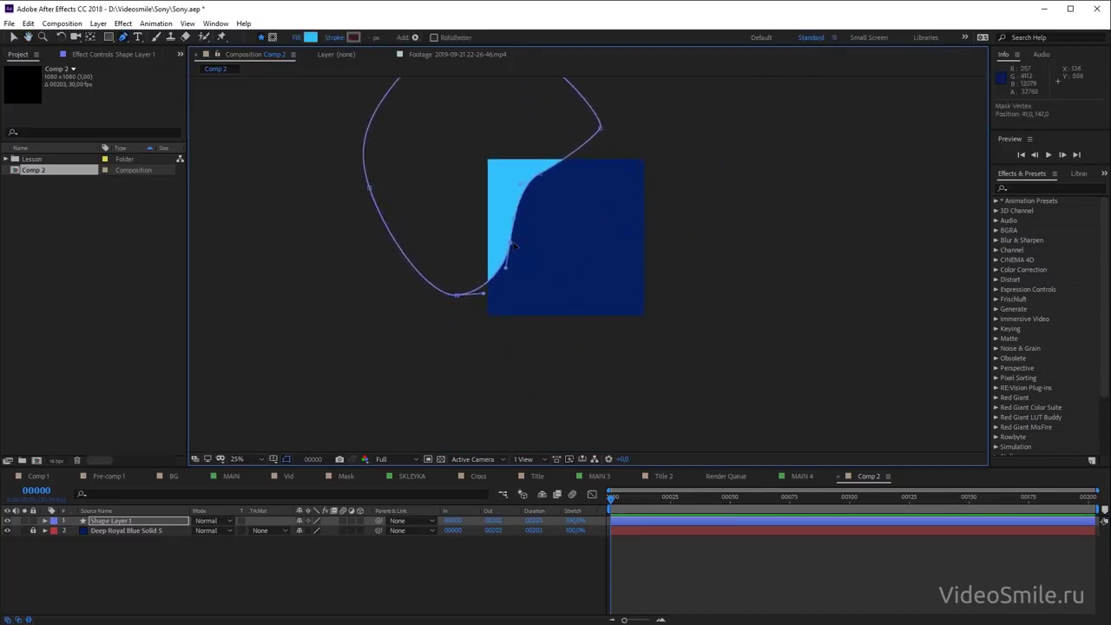
{"action": "left_click", "coordinate": [689, 558]}
Draw a second closed curved shape bottom-right, then select both shape layers
{"action": "key", "text": "period"}
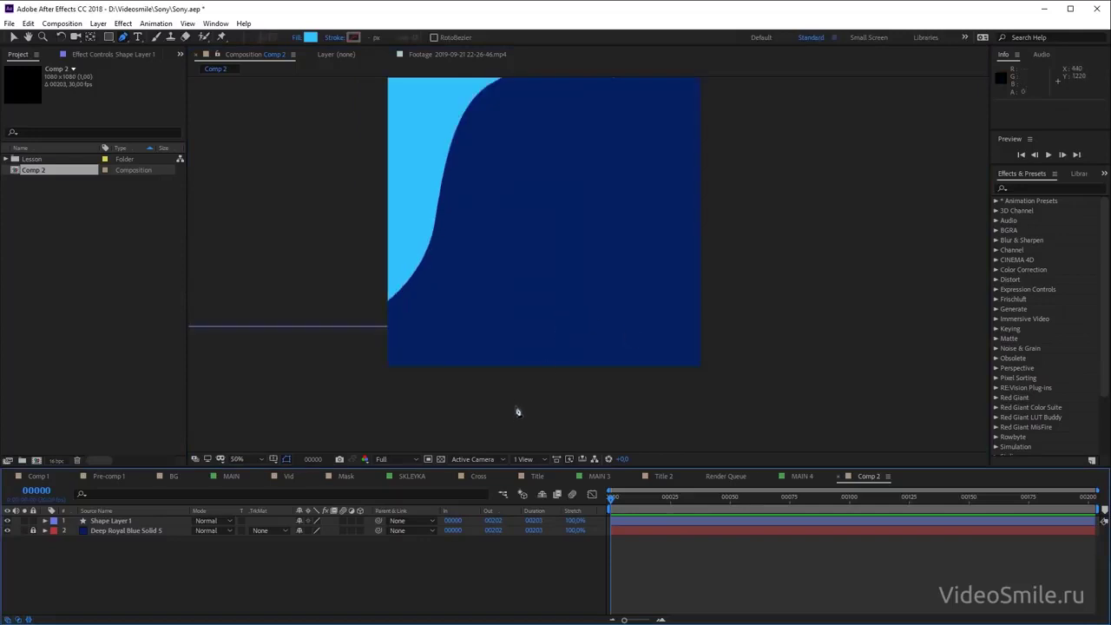
{"action": "left_click_drag", "start_coordinate": [516, 407], "coordinate": [558, 385]}
{"action": "left_click_drag", "start_coordinate": [601, 334], "coordinate": [604, 260]}
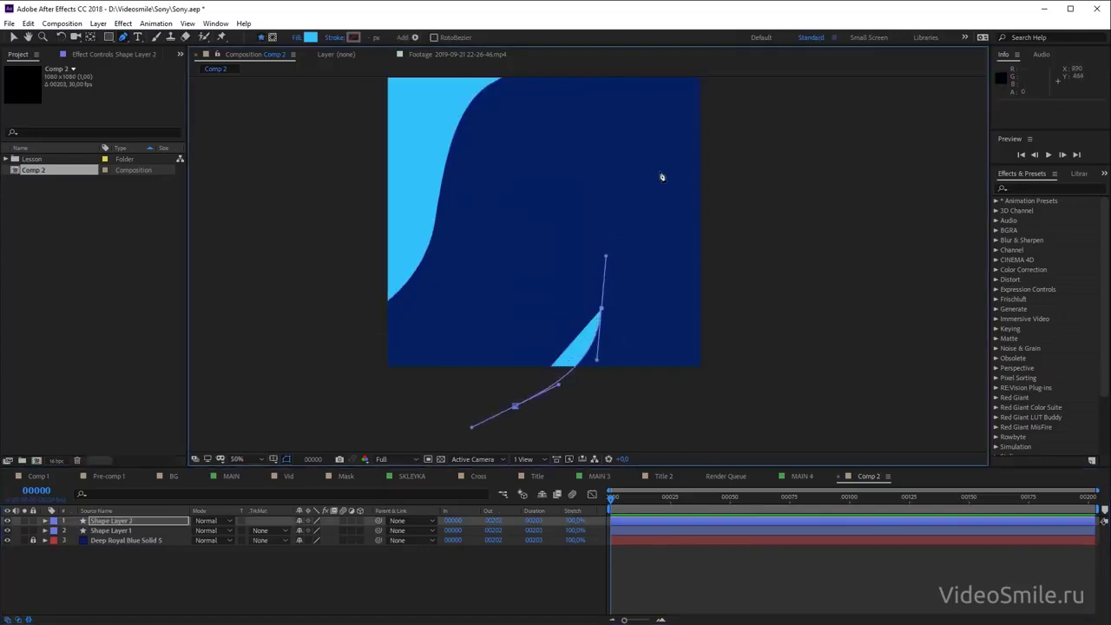
{"action": "scroll", "coordinate": [662, 182], "scroll_direction": "up", "scroll_amount": 1}
{"action": "left_click", "coordinate": [729, 149]}
{"action": "left_click_drag", "start_coordinate": [758, 143], "coordinate": [832, 123]}
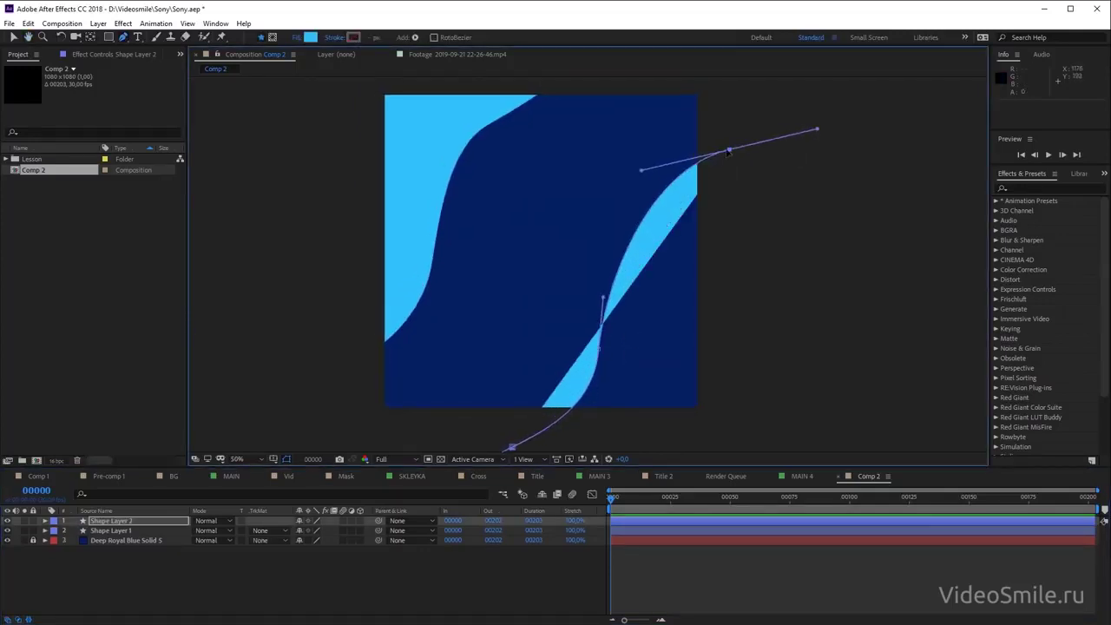
{"action": "key", "text": "comma"}
{"action": "scroll", "coordinate": [765, 277], "scroll_direction": "down", "scroll_amount": 1}
{"action": "left_click_drag", "start_coordinate": [793, 351], "coordinate": [755, 382]}
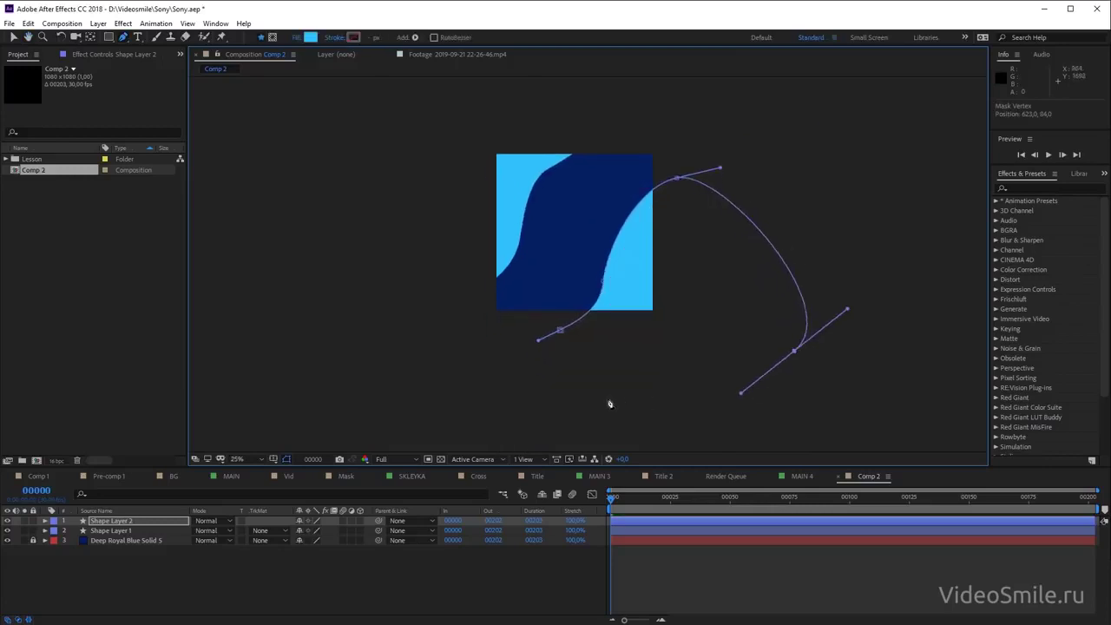
{"action": "left_click_drag", "start_coordinate": [549, 399], "coordinate": [544, 365]}
{"action": "left_click", "coordinate": [559, 330]}
{"action": "key", "text": "period"}
{"action": "key", "text": "period"}
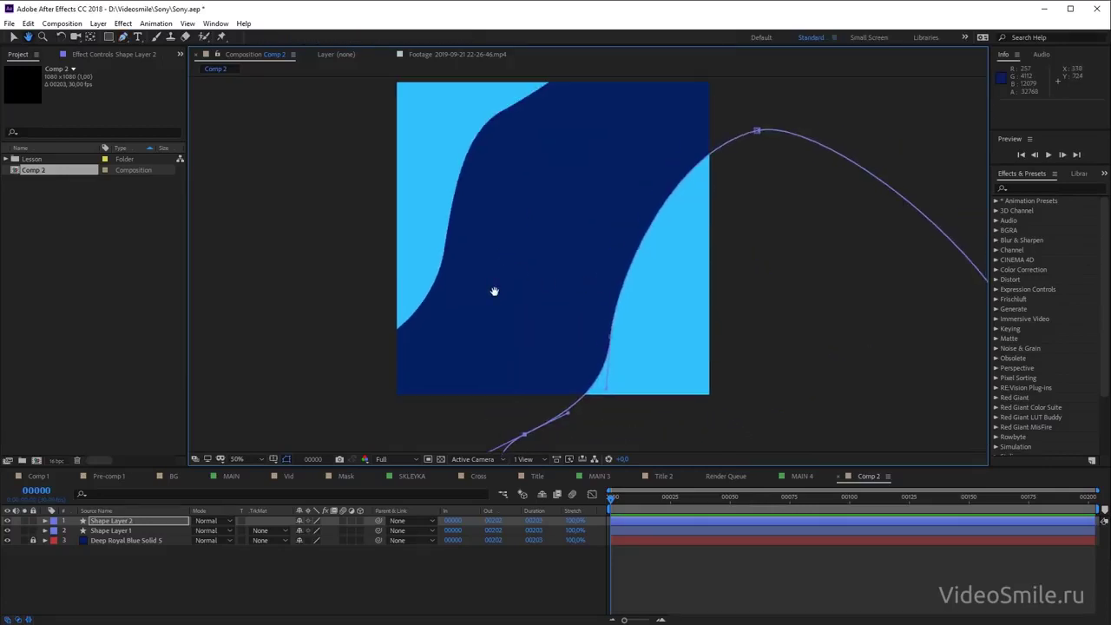
{"action": "left_click", "coordinate": [203, 575]}
{"action": "left_click", "coordinate": [131, 520]}
{"action": "left_click", "coordinate": [131, 531], "text": "shift"}
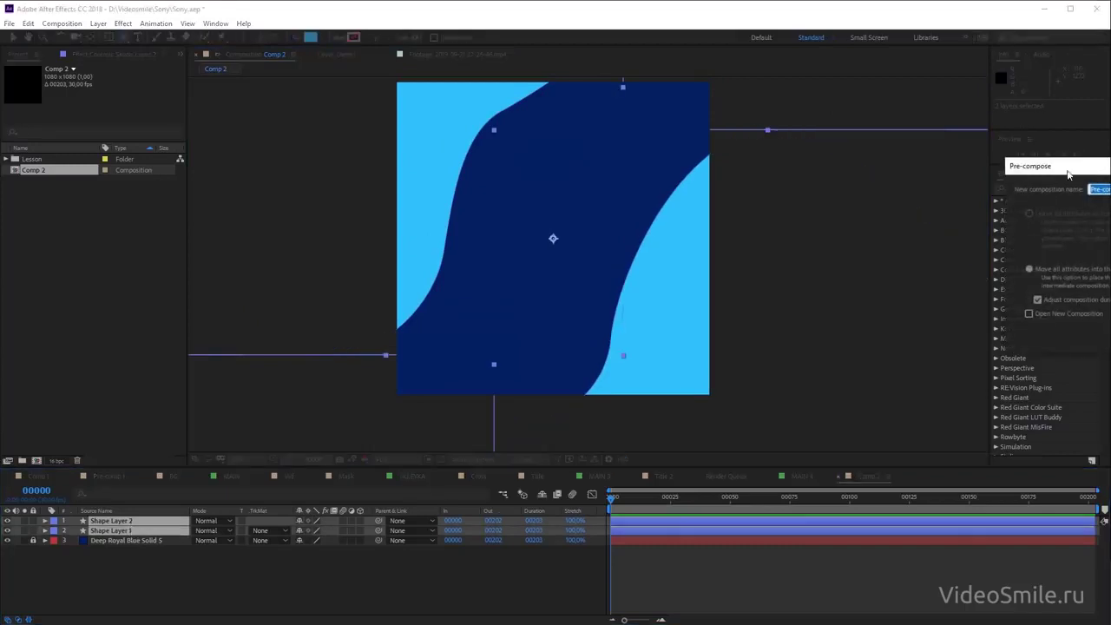
Pre-compose both shape layers into a new composition named 'grad'
{"action": "key", "text": "ctrl+shift+c"}
{"action": "type", "text": "grad"}
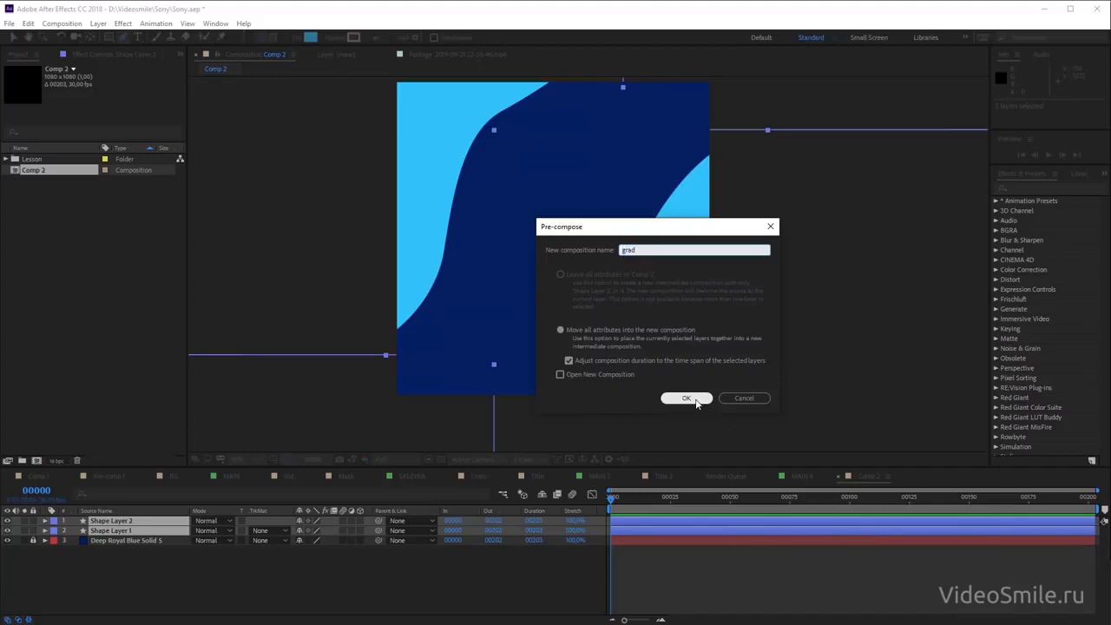
{"action": "left_click", "coordinate": [687, 398]}
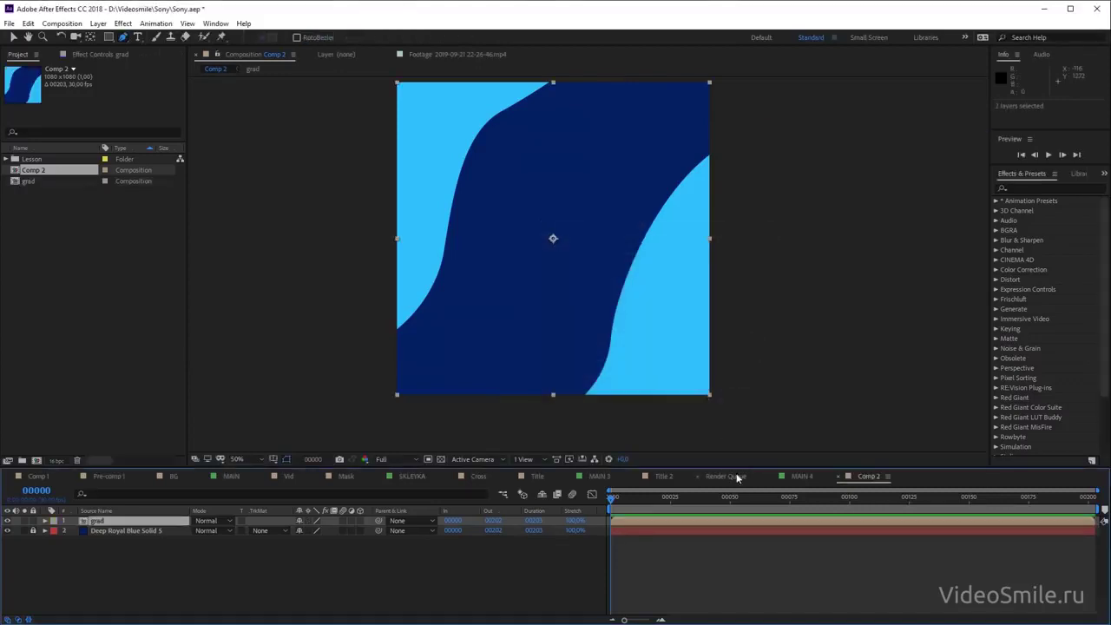
Apply Fast Box Blur to grad with a large radius and Repeat Edge Pixels on
{"action": "left_click", "coordinate": [123, 521]}
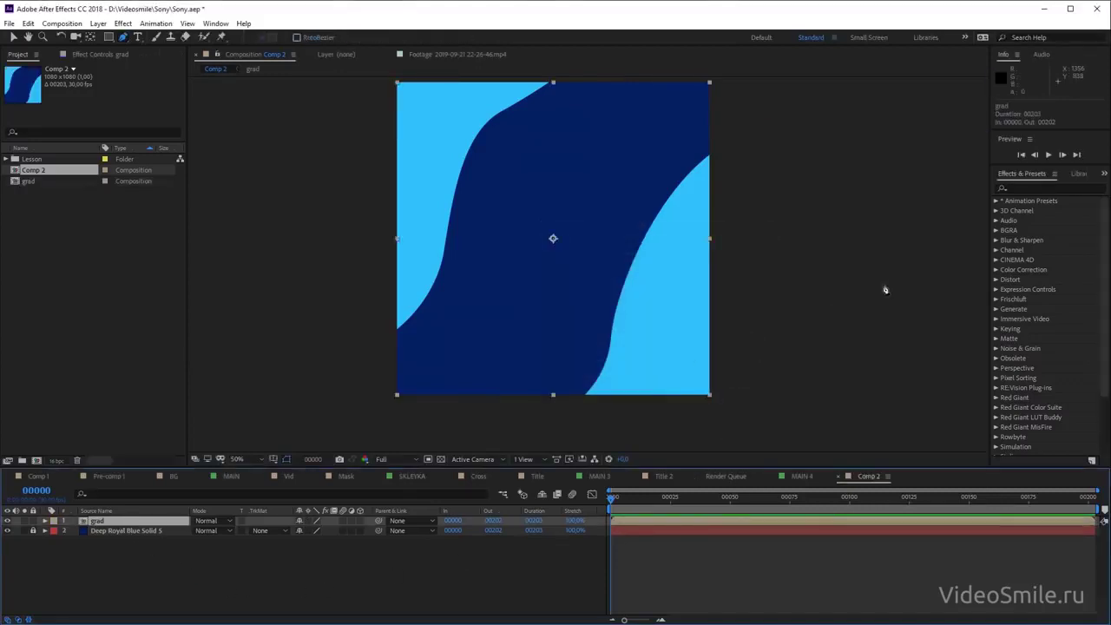
{"action": "left_click", "coordinate": [1030, 187]}
{"action": "type", "text": "fast"}
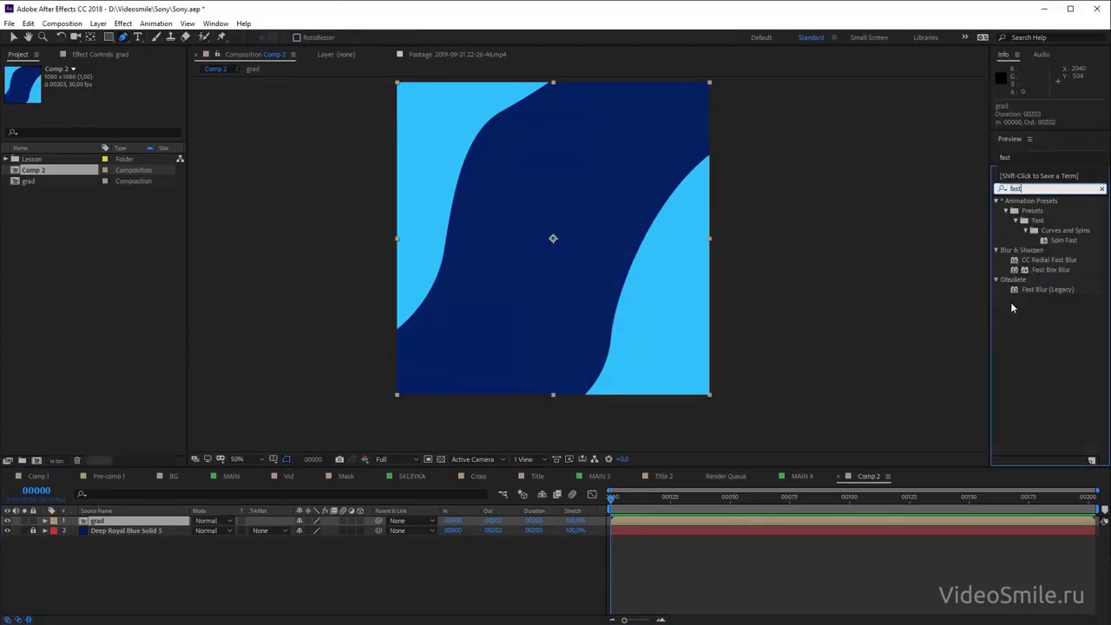
{"action": "left_click_drag", "start_coordinate": [1053, 262], "coordinate": [640, 524]}
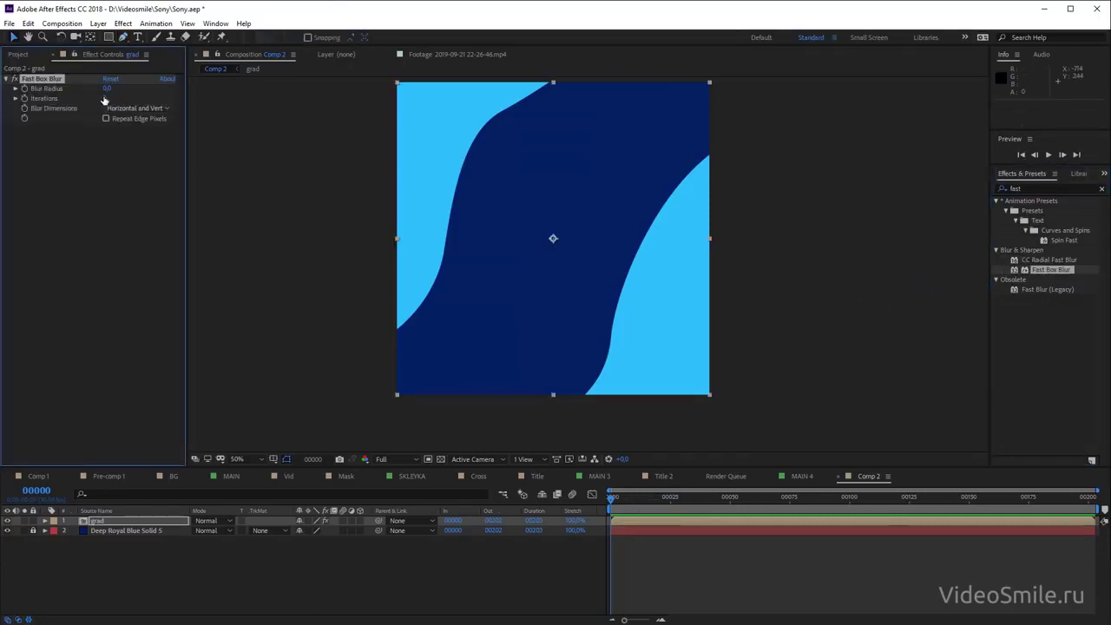
{"action": "mouse_move", "coordinate": [107, 88]}
{"action": "left_mouse_down"}
{"action": "mouse_move", "coordinate": [127, 87]}
{"action": "mouse_move", "coordinate": [125, 127]}
{"action": "left_mouse_up"}
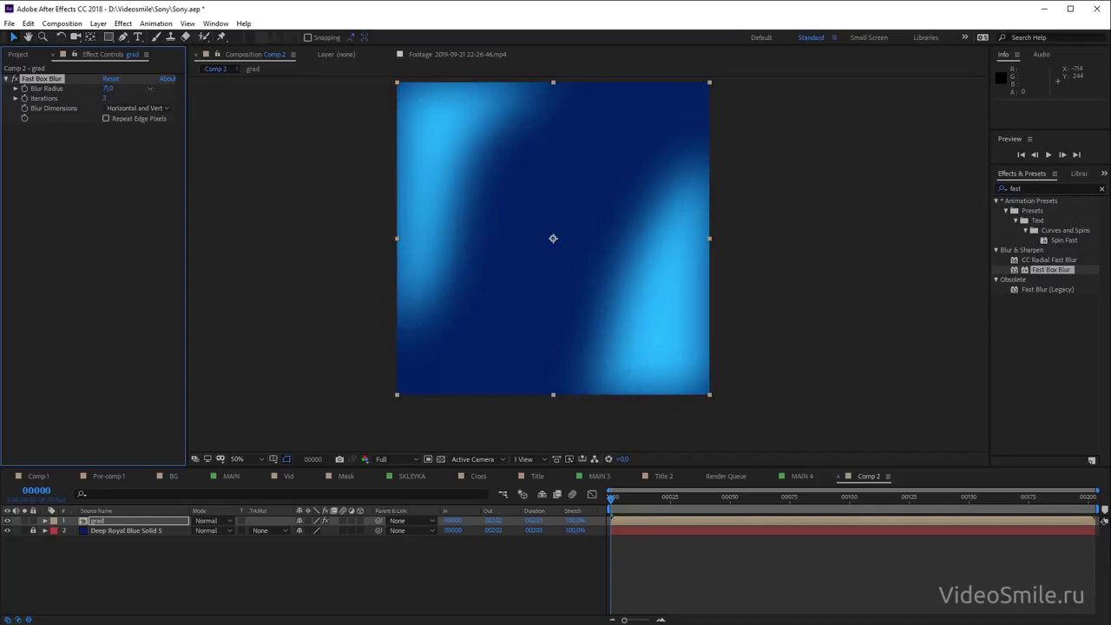
{"action": "left_click", "coordinate": [106, 118]}
{"action": "left_click", "coordinate": [105, 119]}
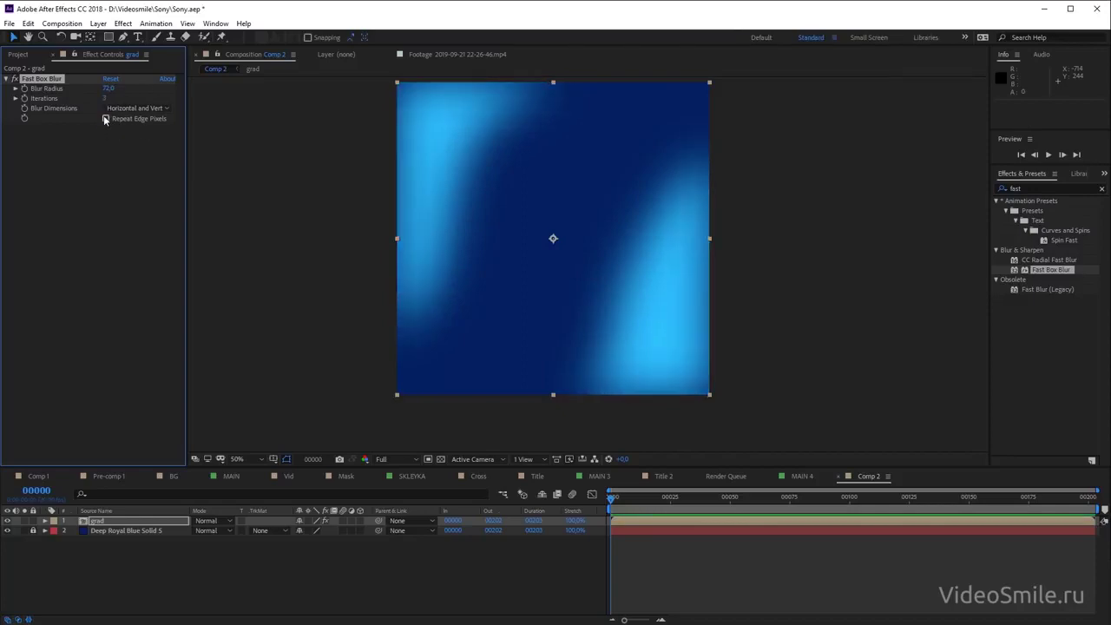
{"action": "left_click", "coordinate": [106, 119]}
{"action": "left_click_drag", "start_coordinate": [108, 90], "coordinate": [170, 90]}
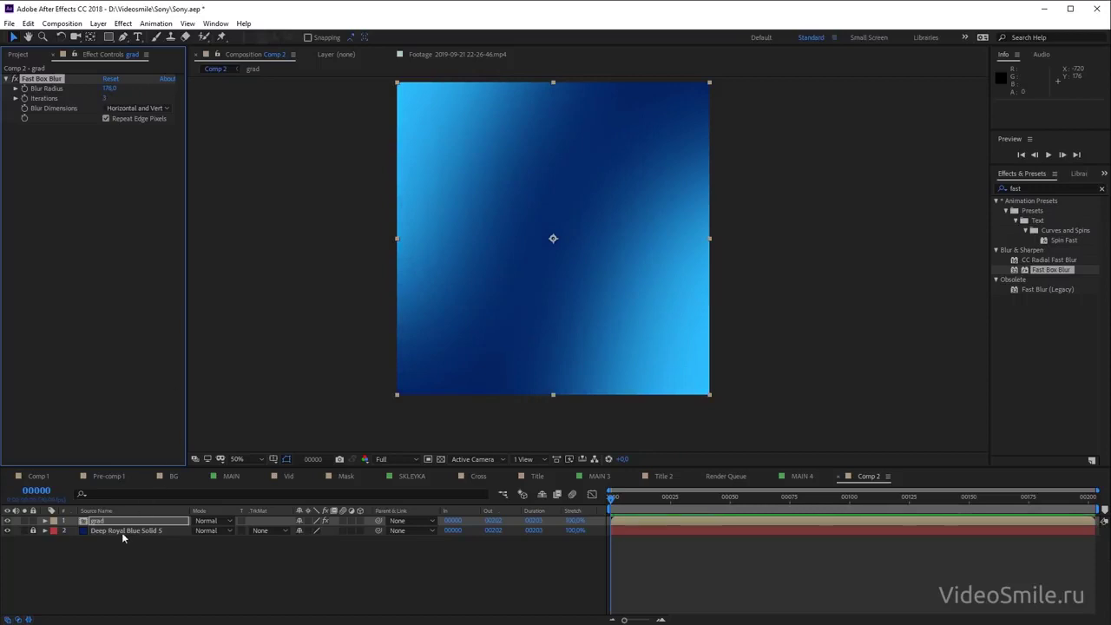
Set grad's opacity to 50% and raise the blur radius to about 192
{"action": "left_click", "coordinate": [121, 521]}
{"action": "key", "text": "t"}
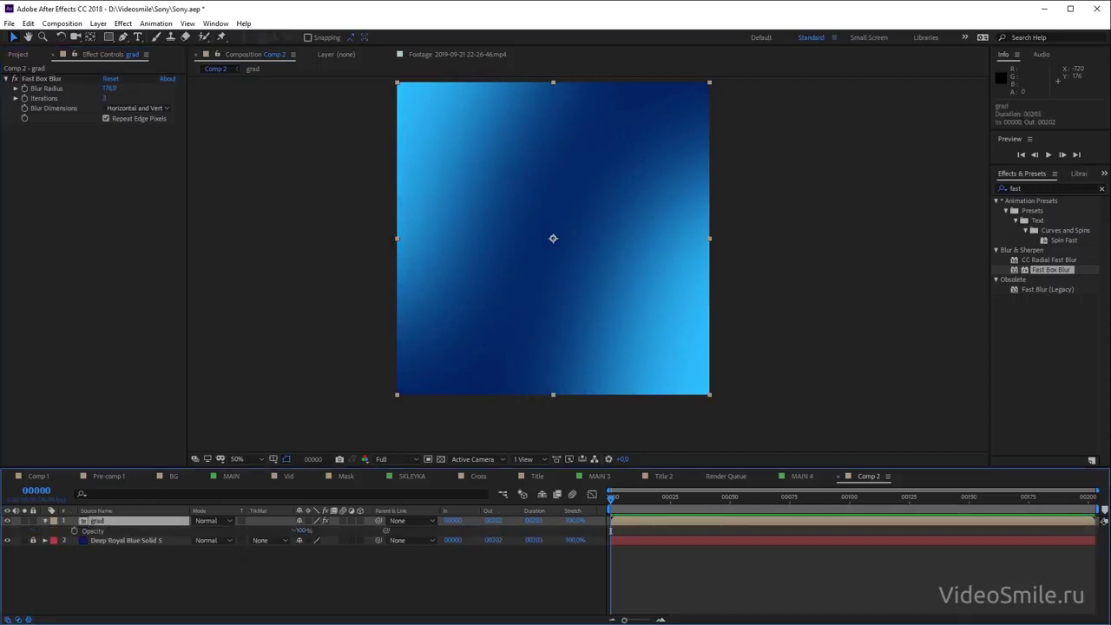
{"action": "left_click", "coordinate": [300, 531]}
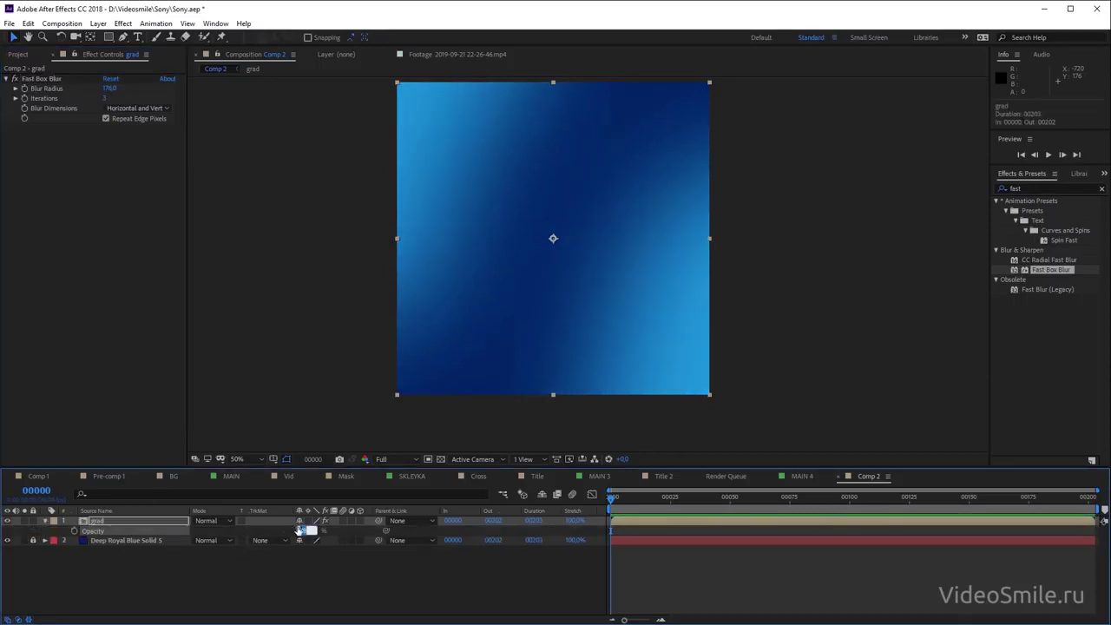
{"action": "type", "text": "50"}
{"action": "key", "text": "Return"}
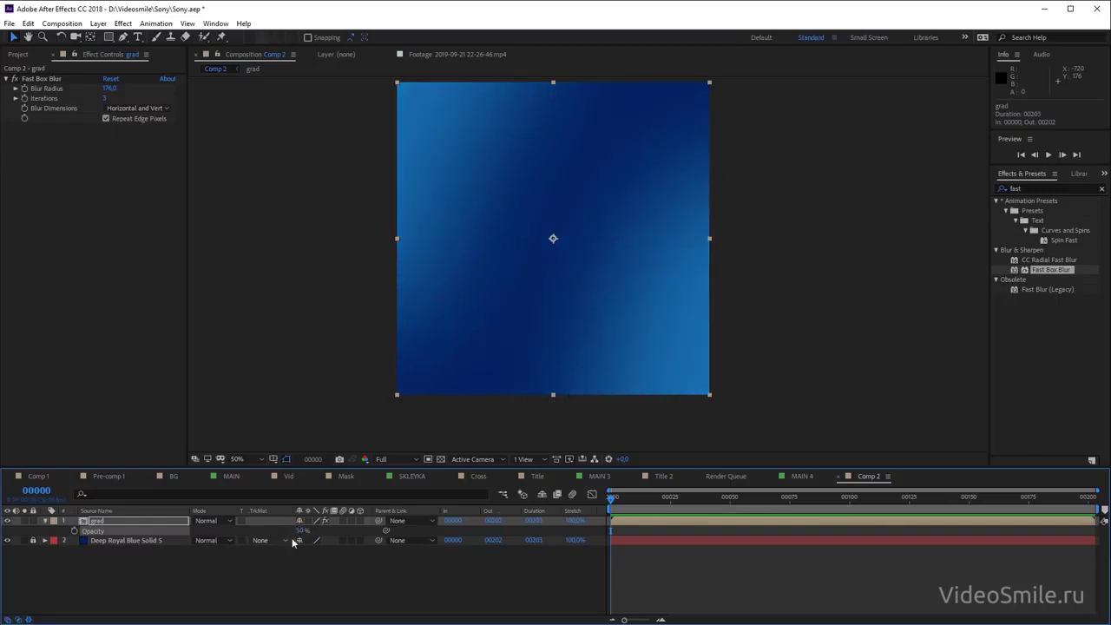
{"action": "left_click_drag", "start_coordinate": [114, 94], "coordinate": [124, 94]}
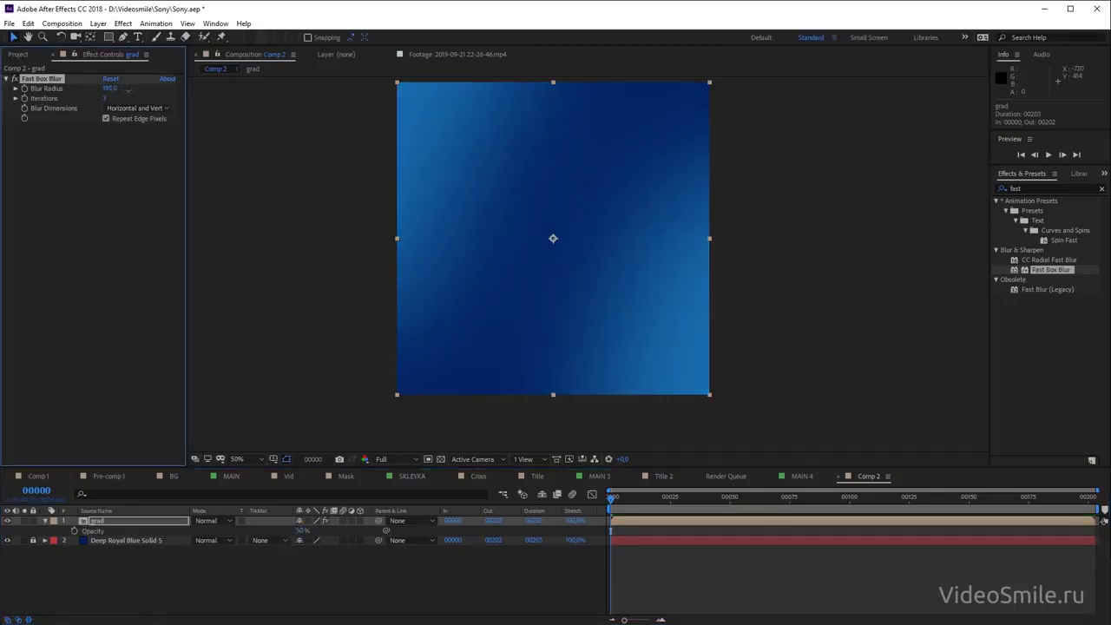
{"action": "left_click", "coordinate": [599, 421]}
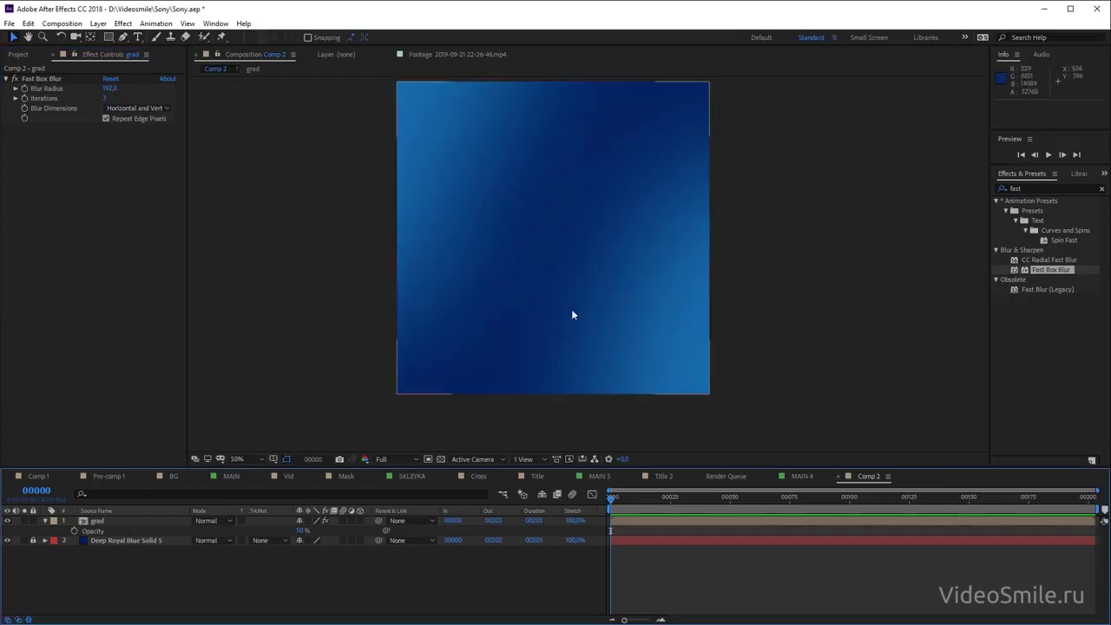
Open the grad precomp and select Shape Layer 2
{"action": "scroll", "coordinate": [575, 305], "scroll_direction": "up", "scroll_amount": 4}
{"action": "scroll", "coordinate": [513, 382], "scroll_direction": "down", "scroll_amount": 4}
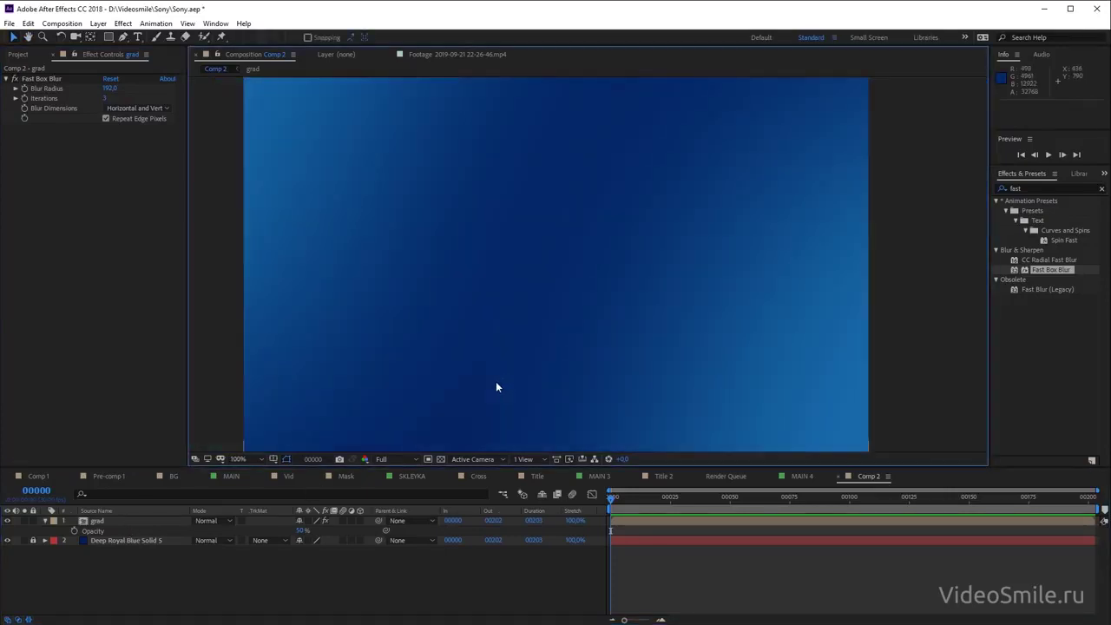
{"action": "double_click", "coordinate": [113, 521]}
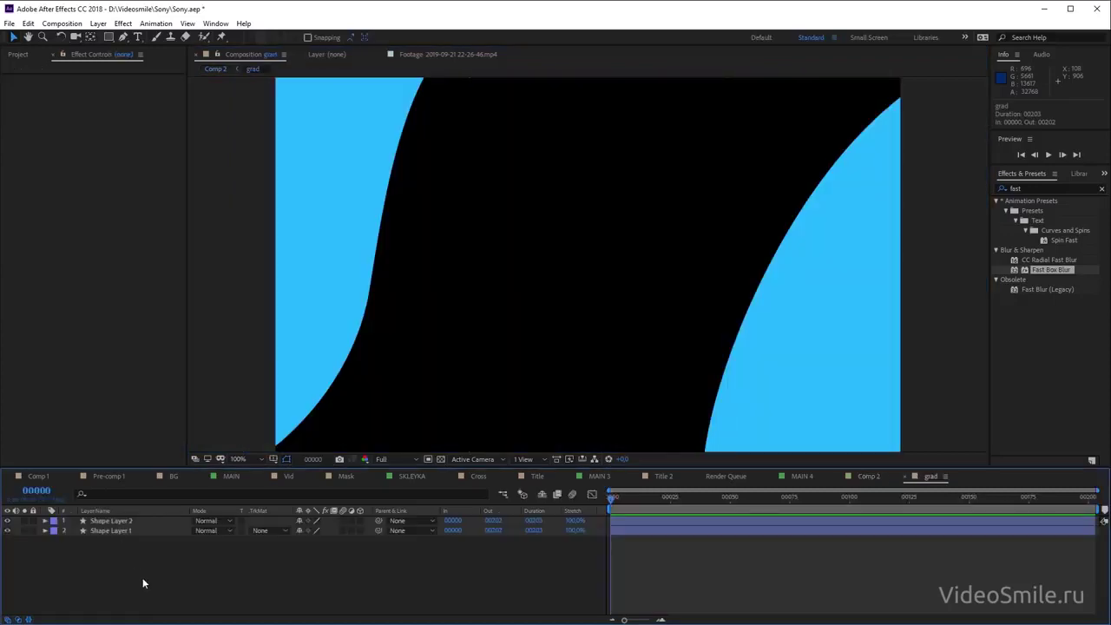
{"action": "left_click", "coordinate": [121, 520]}
{"action": "scroll", "coordinate": [526, 339], "scroll_direction": "down", "scroll_amount": 2}
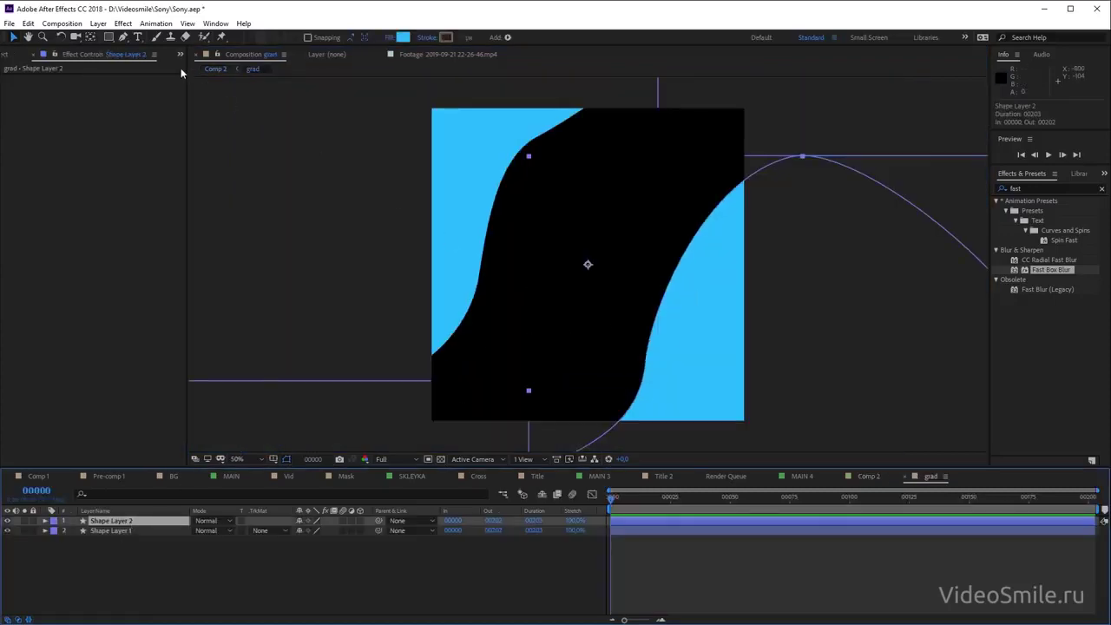
Move Shape Layer 2's and Shape Layer 1's anchor points into their own shapes
{"action": "key", "text": "t"}
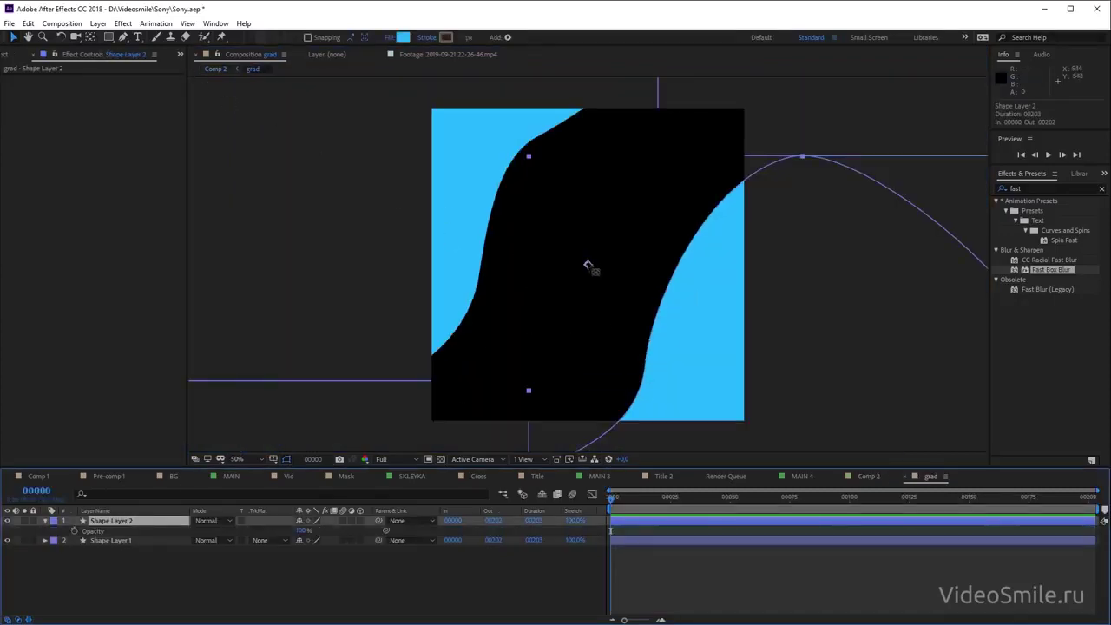
{"action": "key", "text": "y"}
{"action": "left_click_drag", "start_coordinate": [587, 267], "coordinate": [374, 149]}
{"action": "key", "text": "comma"}
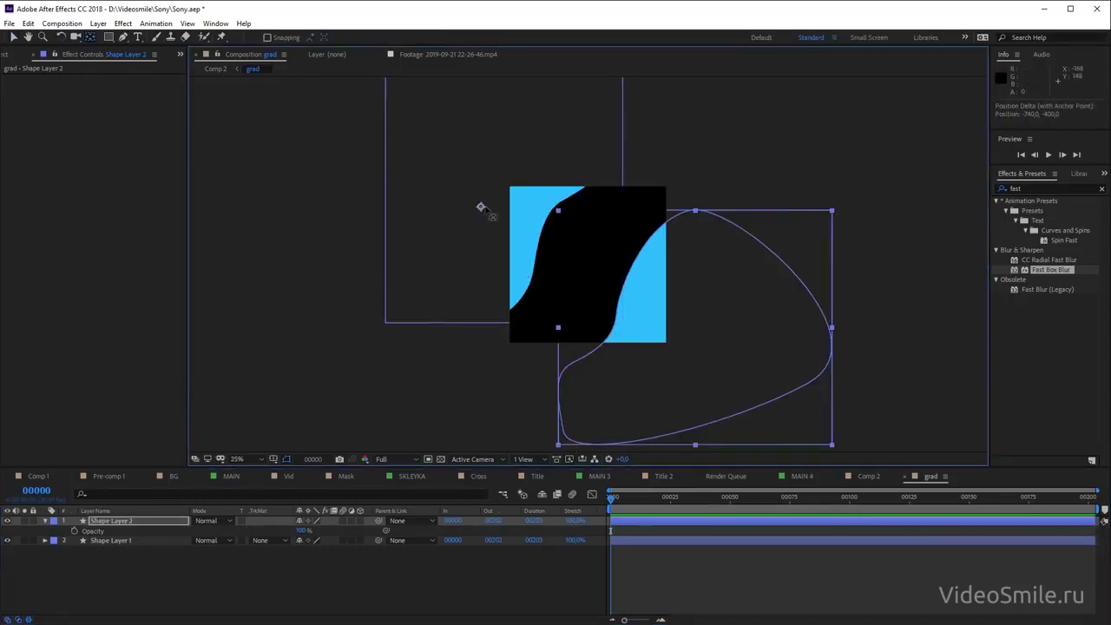
{"action": "left_click_drag", "start_coordinate": [480, 206], "coordinate": [682, 330]}
{"action": "left_click", "coordinate": [472, 189]}
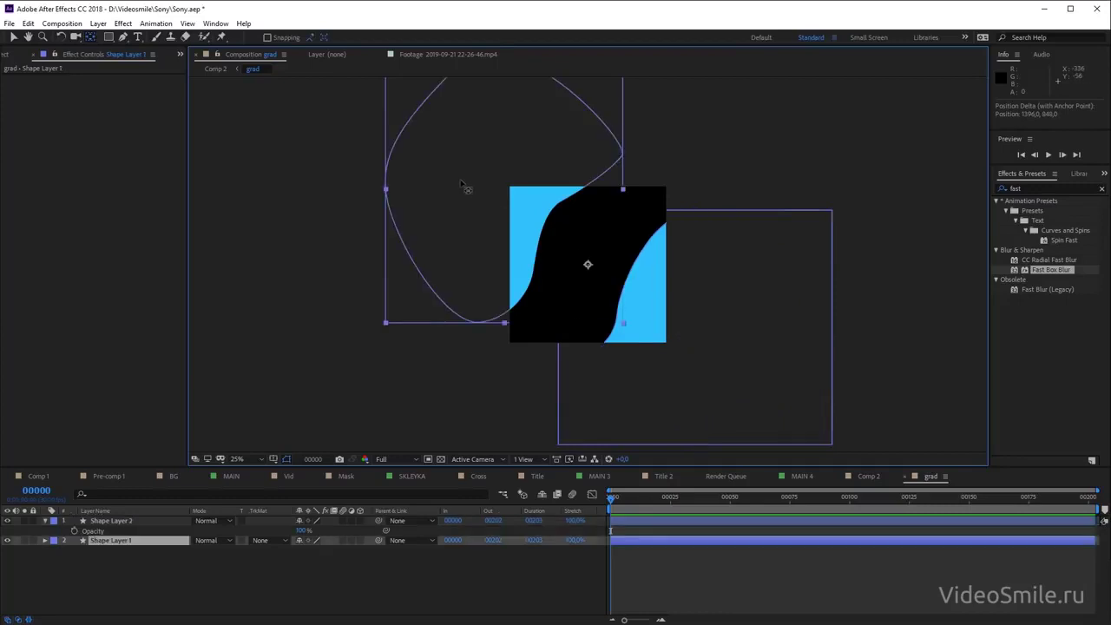
{"action": "left_click_drag", "start_coordinate": [490, 178], "coordinate": [488, 177]}
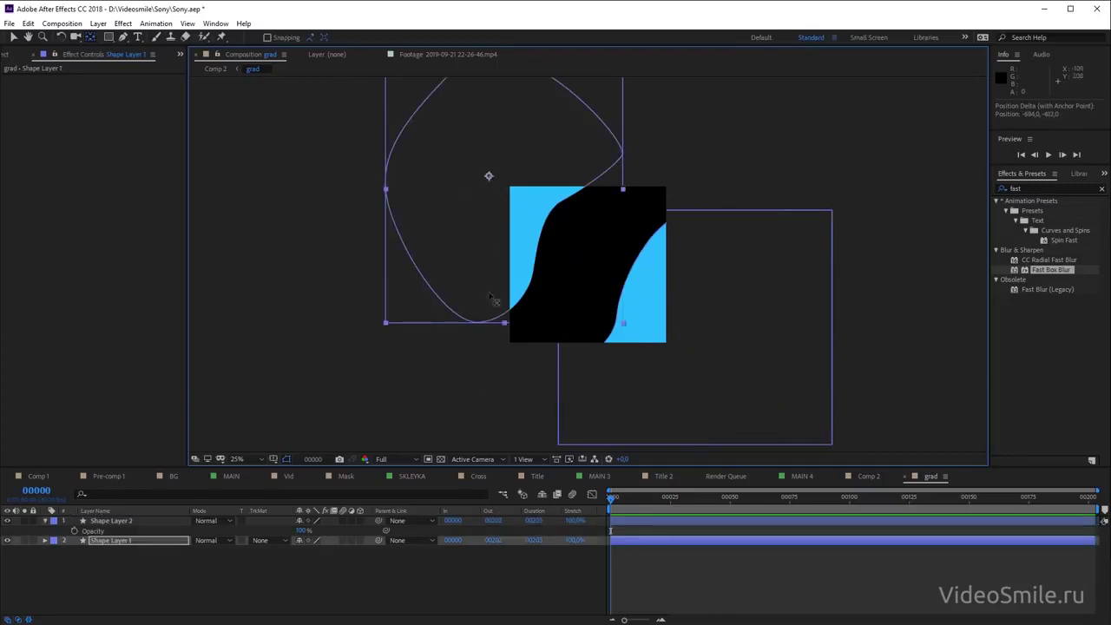
{"action": "left_click", "coordinate": [303, 591]}
{"action": "left_click", "coordinate": [112, 539]}
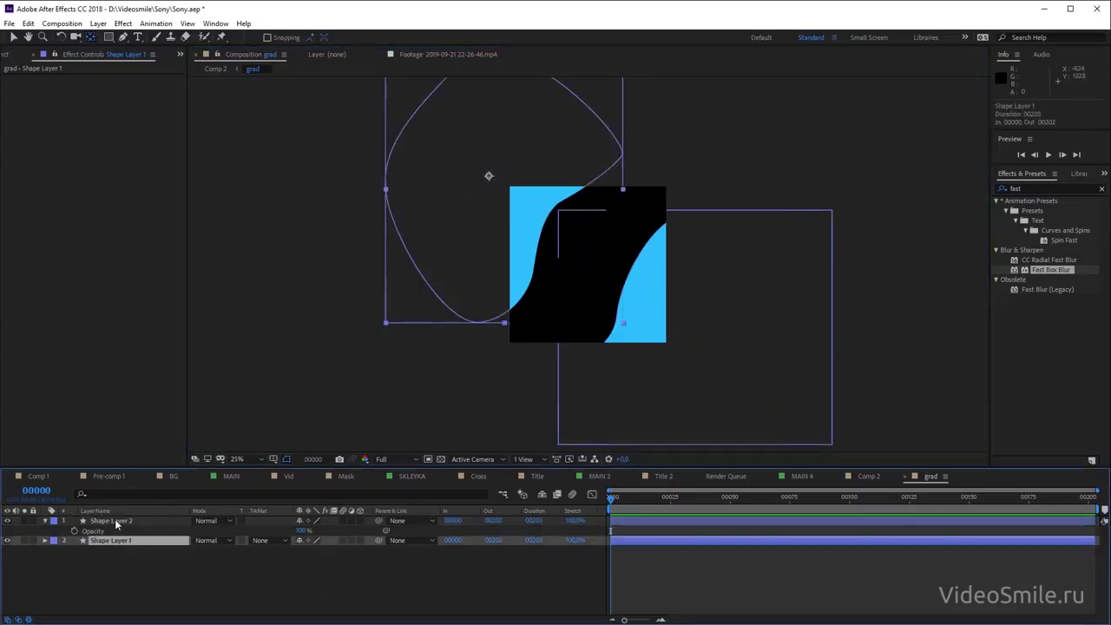
Show Position and Rotation properties for both shape layers
{"action": "left_click", "coordinate": [115, 521]}
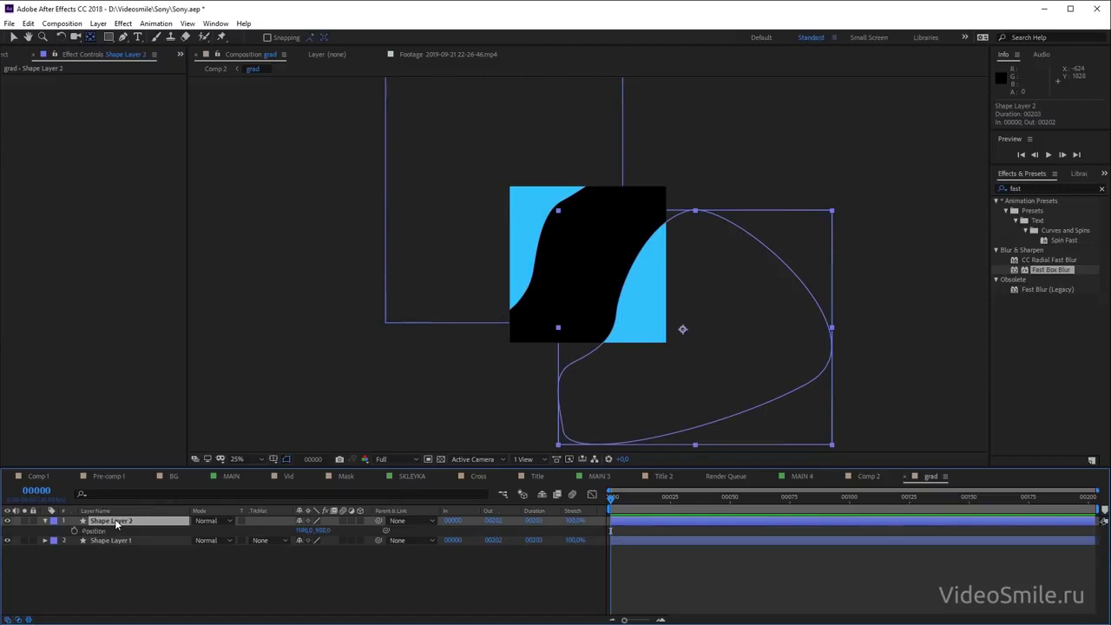
{"action": "key", "text": "shift+r"}
{"action": "left_click", "coordinate": [106, 549]}
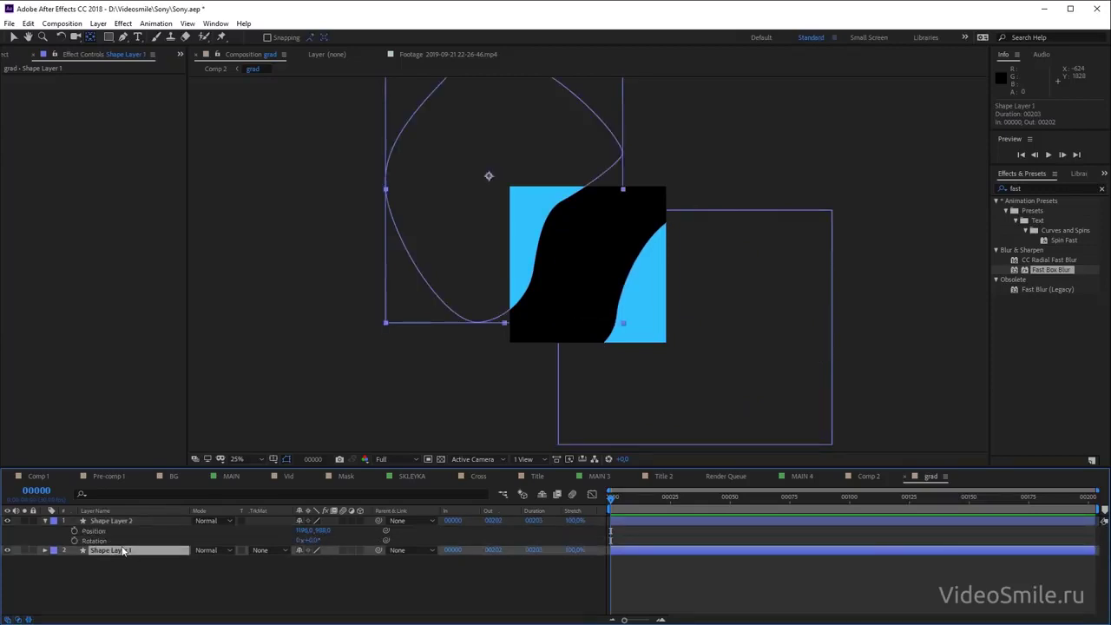
{"action": "key", "text": "p"}
{"action": "key", "text": "shift+r"}
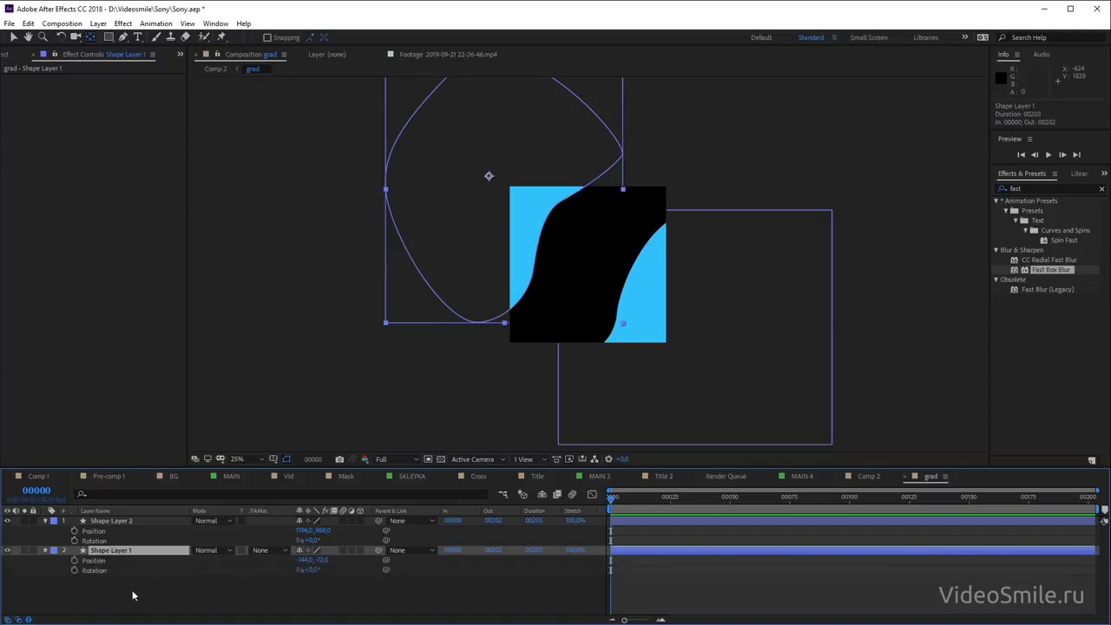
{"action": "left_click", "coordinate": [133, 595]}
{"action": "left_click", "coordinate": [95, 522]}
Add a wiggle expression to Shape Layer 2's Position and play it back
{"action": "left_click", "coordinate": [73, 531], "text": "alt"}
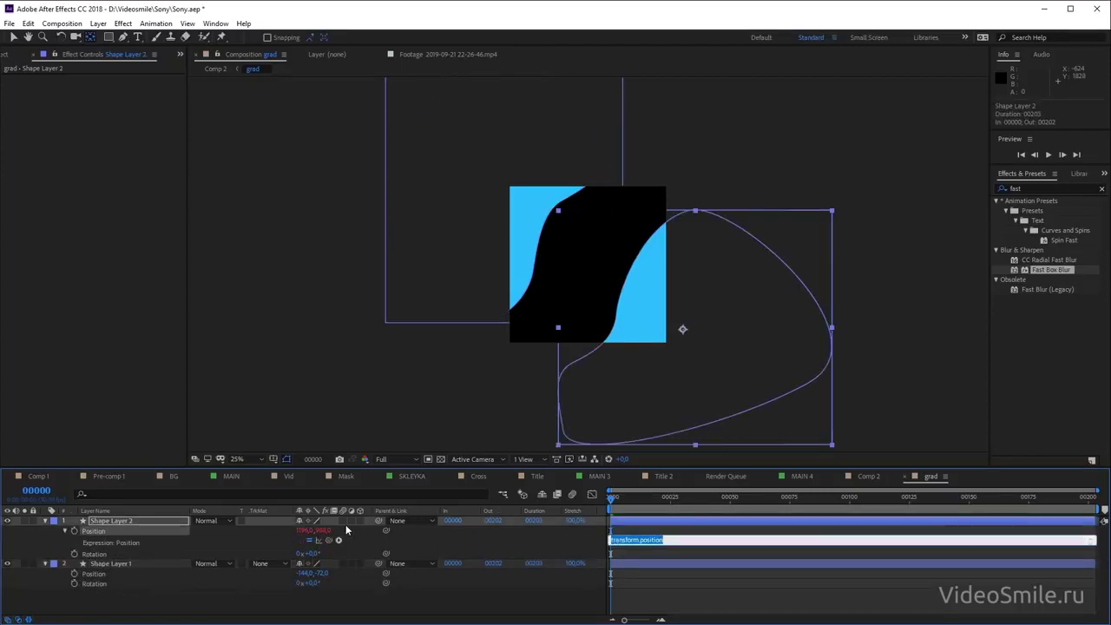
{"action": "type", "text": "wiggle(0.5,"}
{"action": "type", "text": "10"}
{"action": "left_click", "coordinate": [738, 585]}
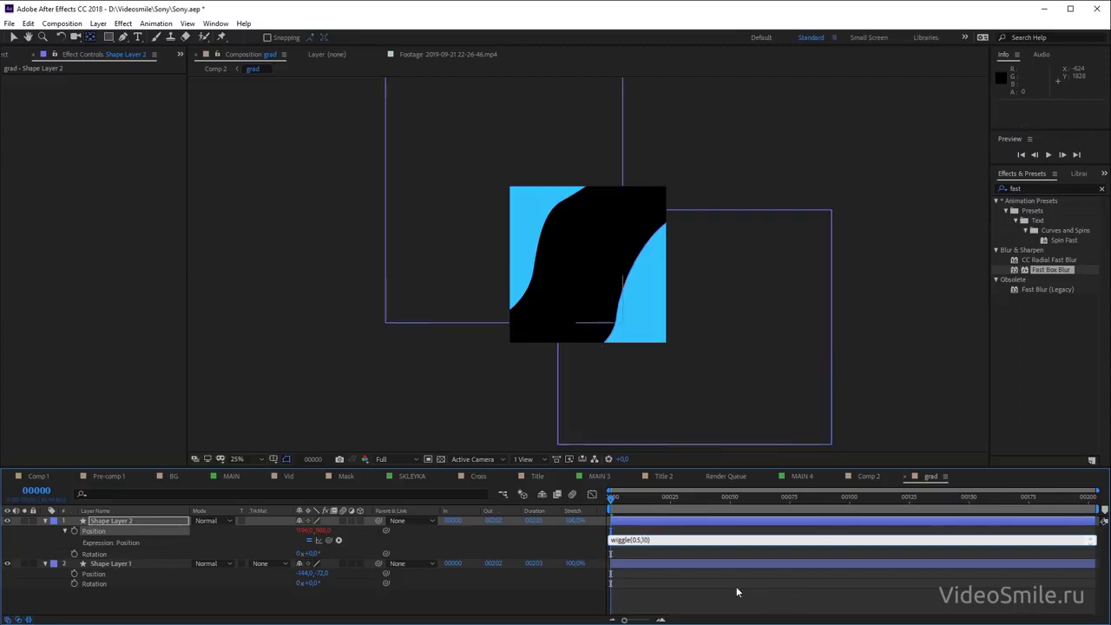
{"action": "key", "text": "space"}
{"action": "left_click", "coordinate": [686, 340]}
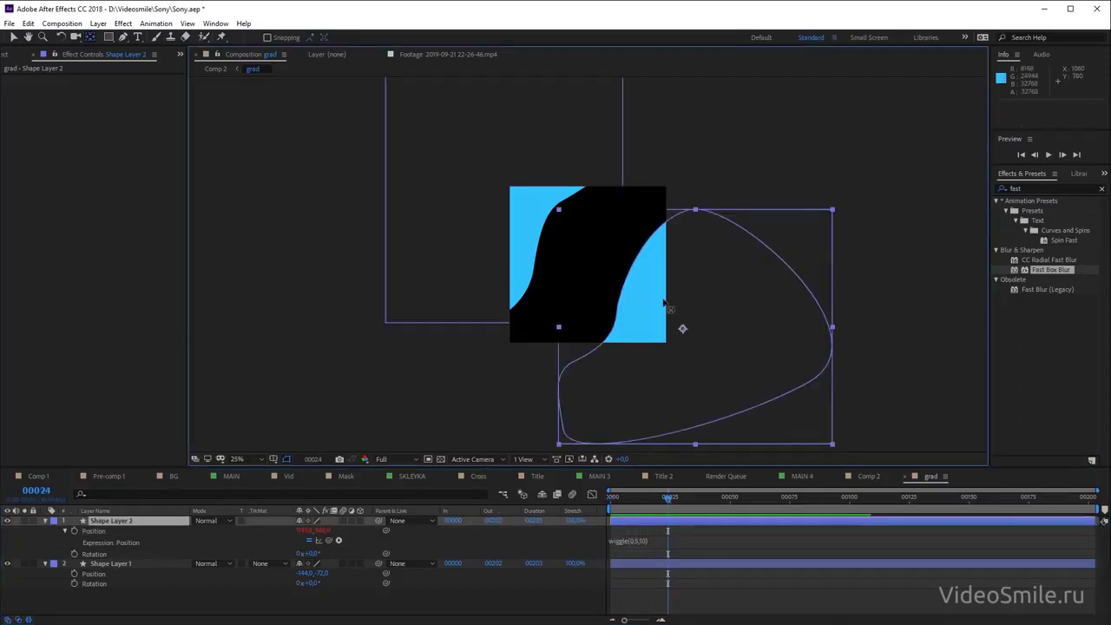
{"action": "key", "text": "period"}
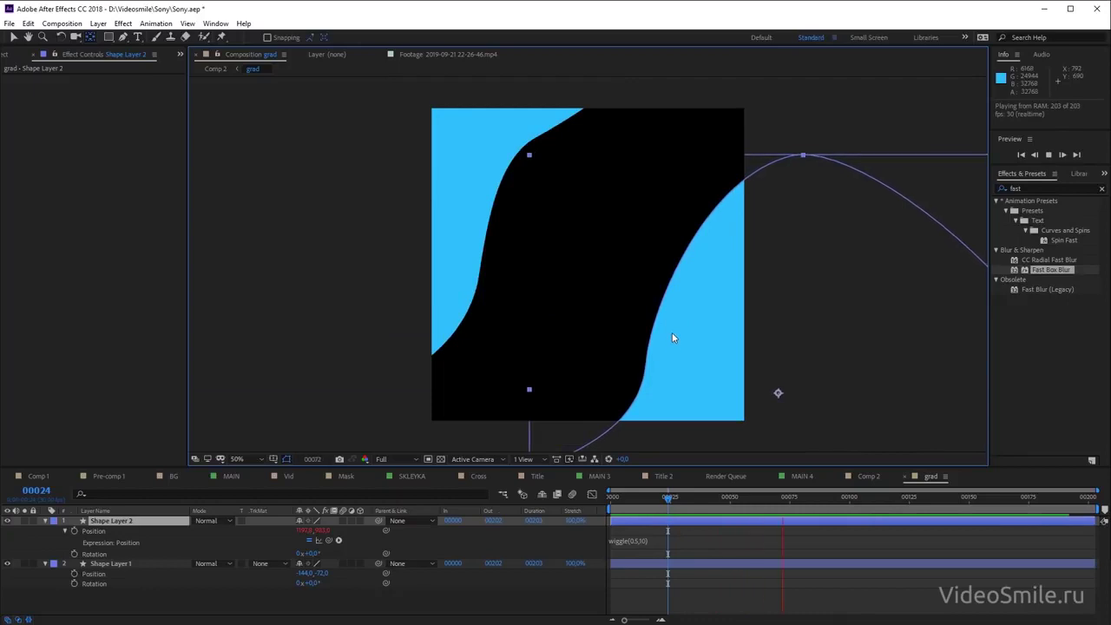
Raise the wiggle amount to 25, making it wiggle(0.5,25), and preview it
{"action": "left_click", "coordinate": [642, 540]}
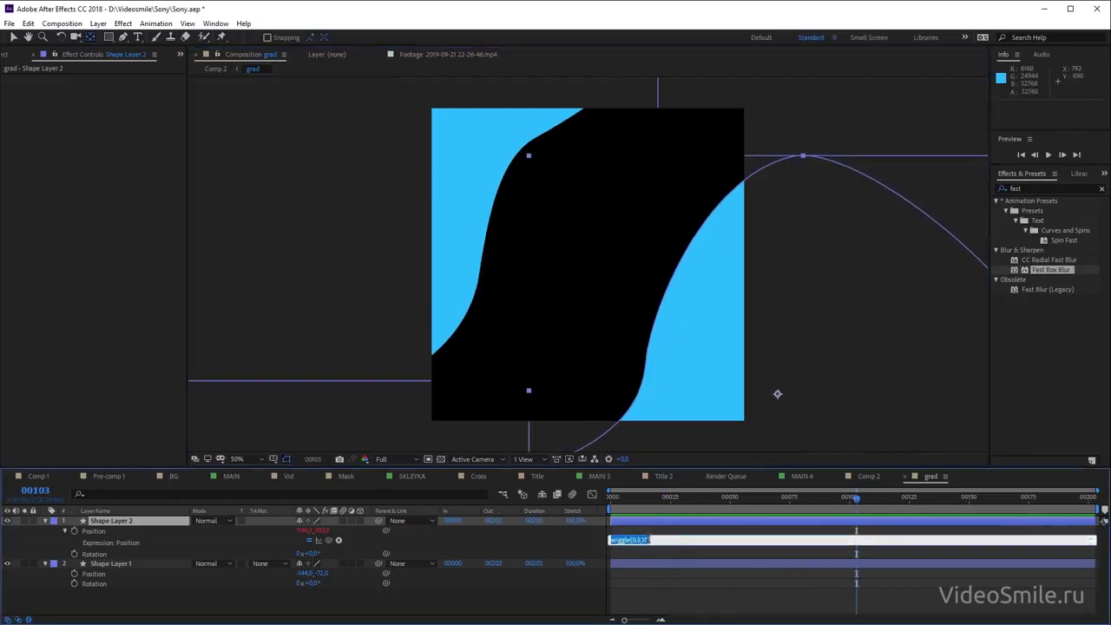
{"action": "type", "text": "25"}
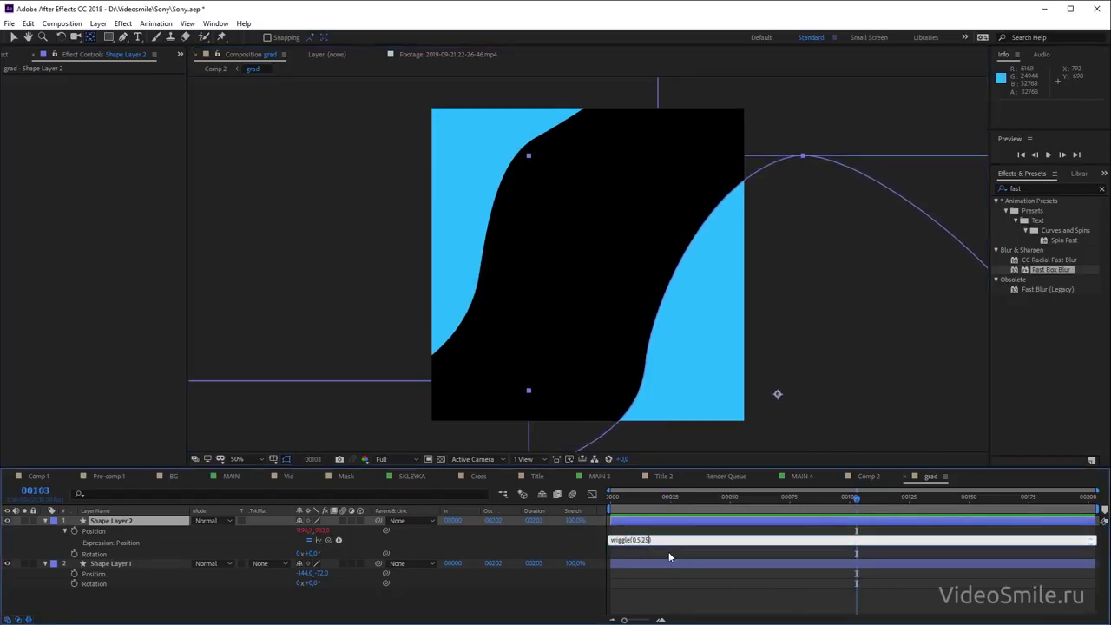
{"action": "left_click", "coordinate": [711, 609]}
{"action": "key", "text": "space"}
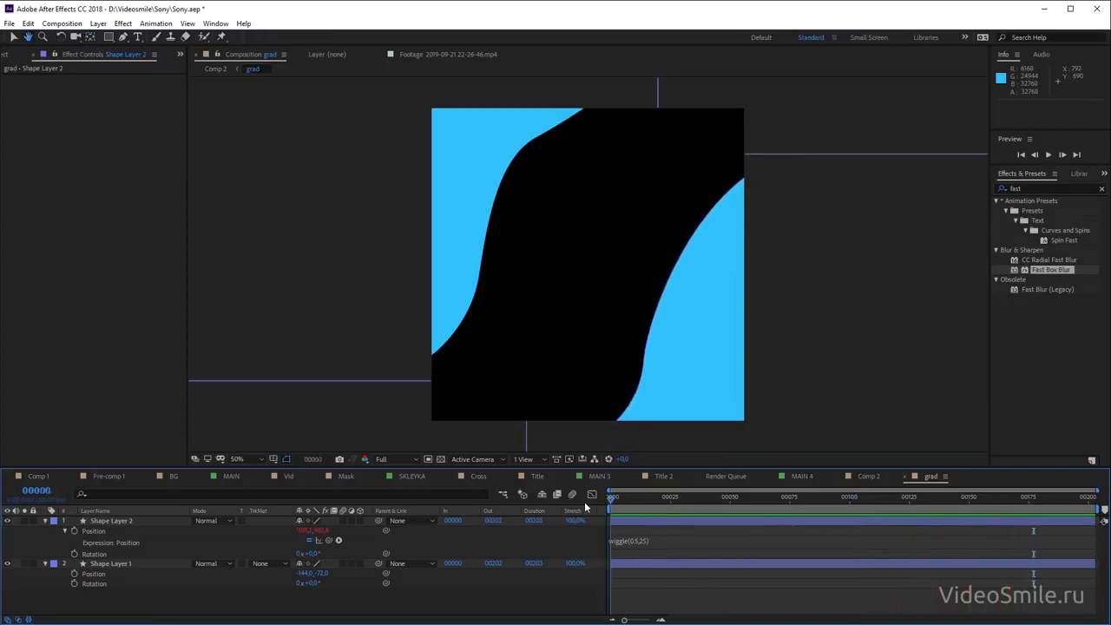
{"action": "key", "text": "space"}
Copy the wiggle expression onto Shape Layer 1's Position, preview, and return to Comp 2
{"action": "right_click", "coordinate": [97, 530]}
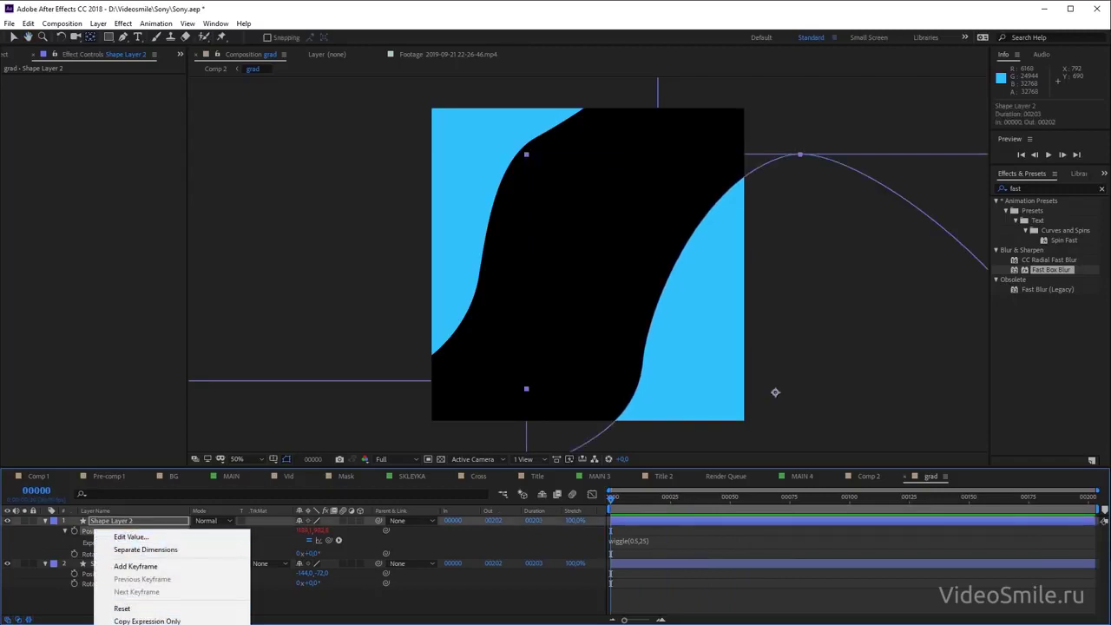
{"action": "left_click", "coordinate": [131, 620]}
{"action": "left_click", "coordinate": [111, 564]}
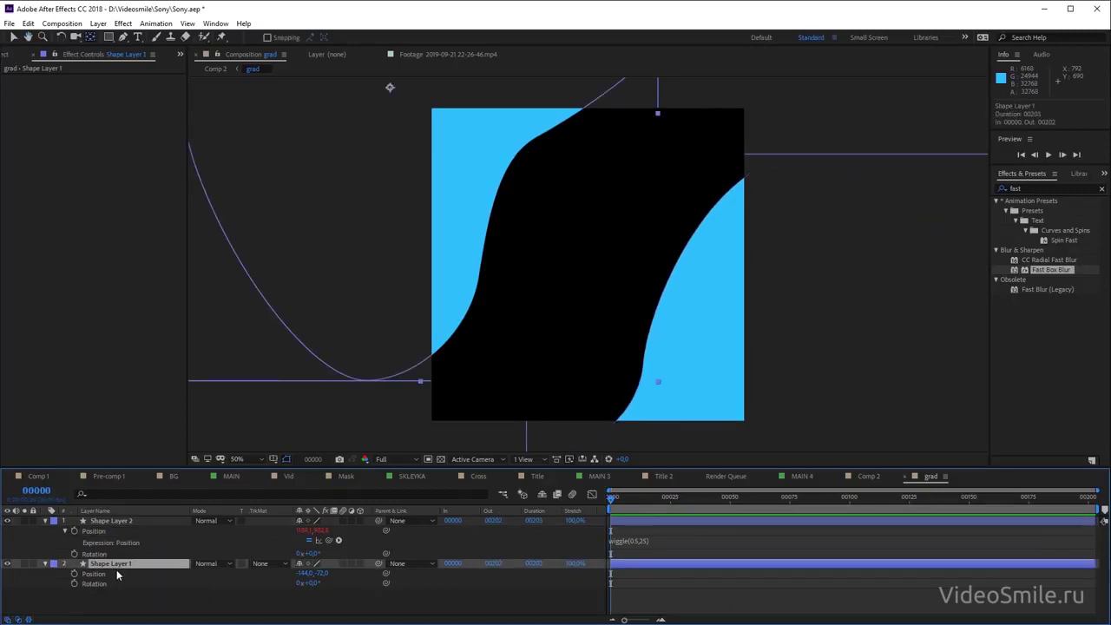
{"action": "key", "text": "ctrl+v"}
{"action": "left_click", "coordinate": [677, 594]}
{"action": "key", "text": "space"}
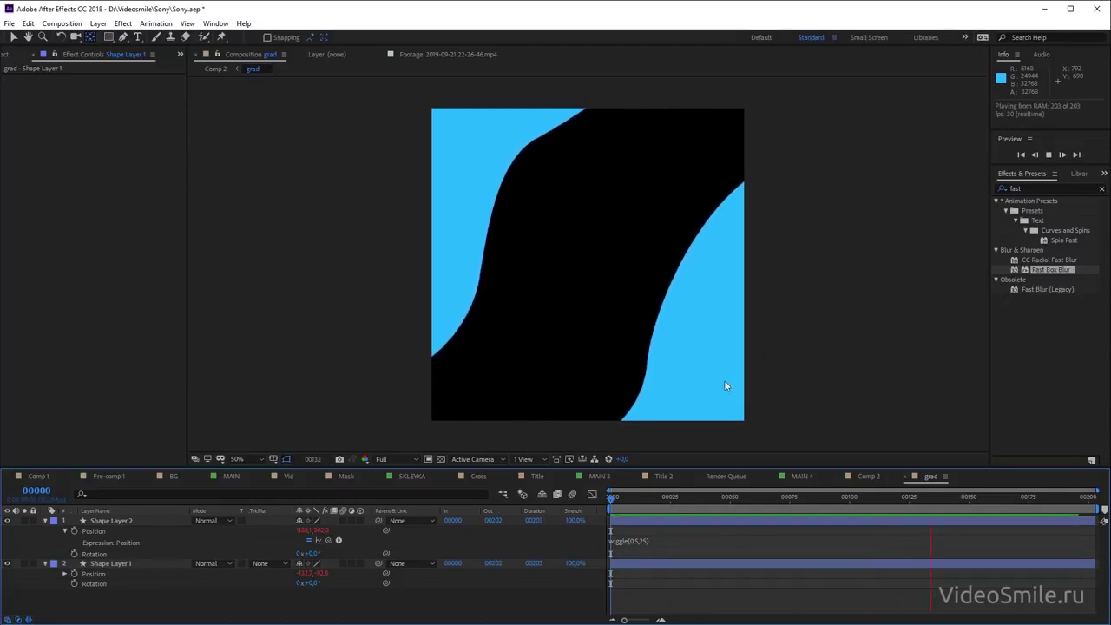
{"action": "key", "text": "space"}
{"action": "left_click", "coordinate": [213, 70]}
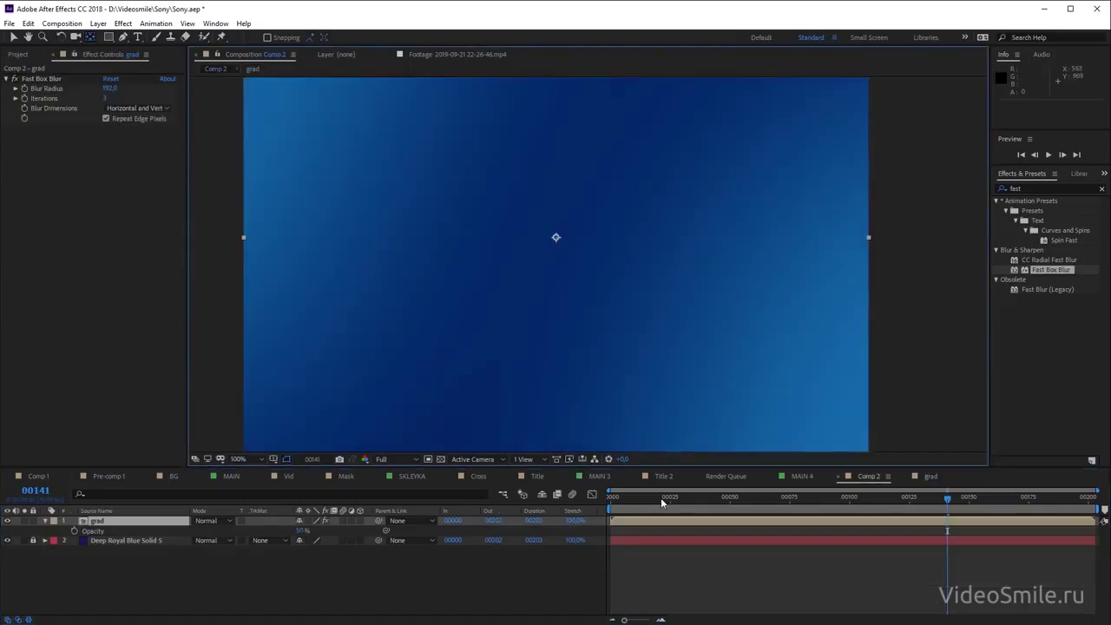
Preview the animated blurred background from the first frame
{"action": "key", "text": "Home"}
{"action": "key", "text": "comma"}
{"action": "key", "text": "space"}
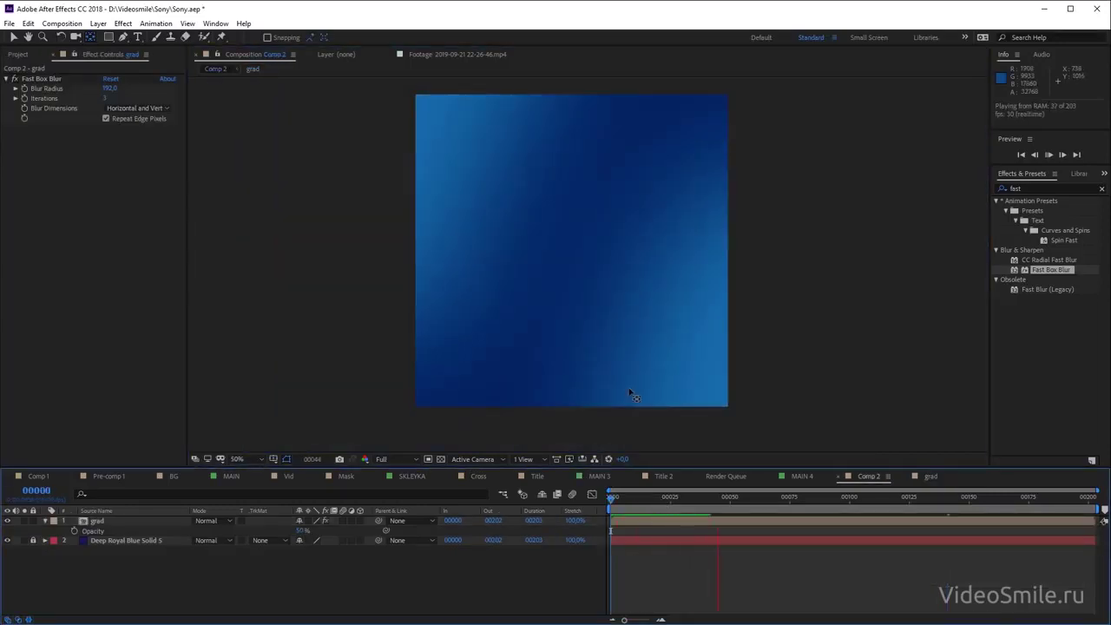
{"action": "key", "text": "space"}
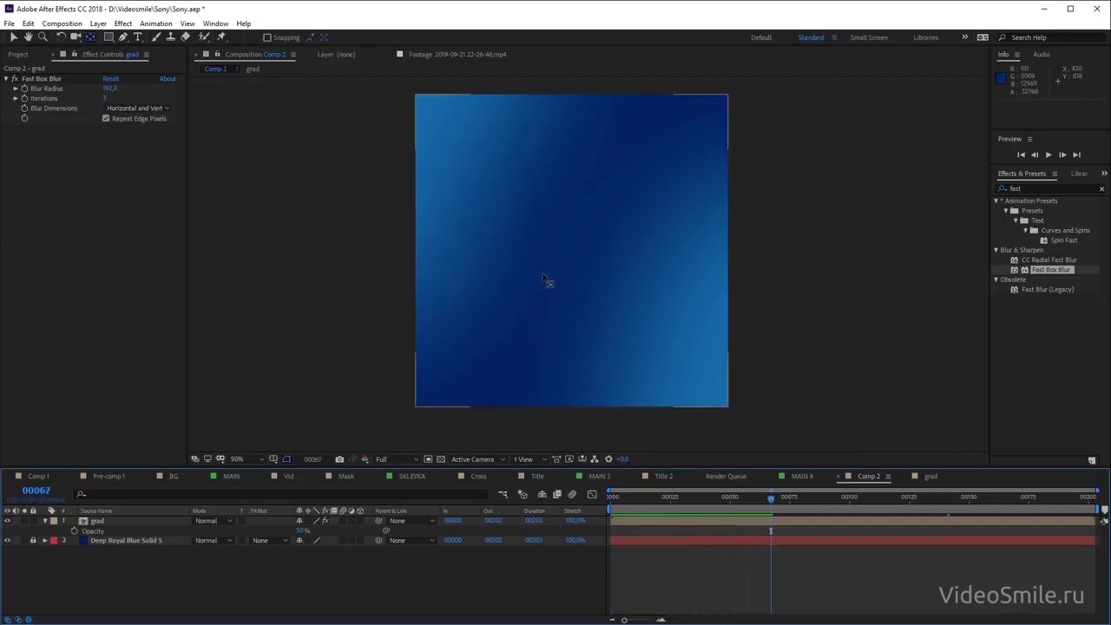
Zoom in and pan across the blue gradient to inspect it, then show the Project panel
{"action": "key", "text": "slash"}
{"action": "left_click_drag", "start_coordinate": [524, 256], "coordinate": [565, 350]}
{"action": "scroll", "coordinate": [516, 312], "scroll_direction": "up", "scroll_amount": 2}
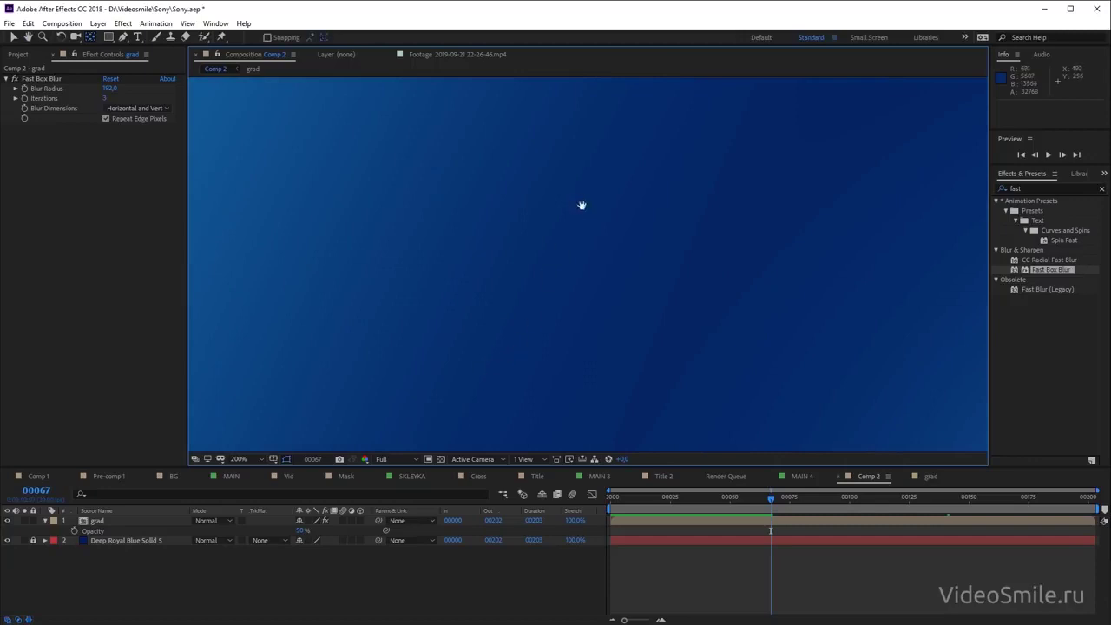
{"action": "left_click_drag", "start_coordinate": [757, 388], "coordinate": [563, 238]}
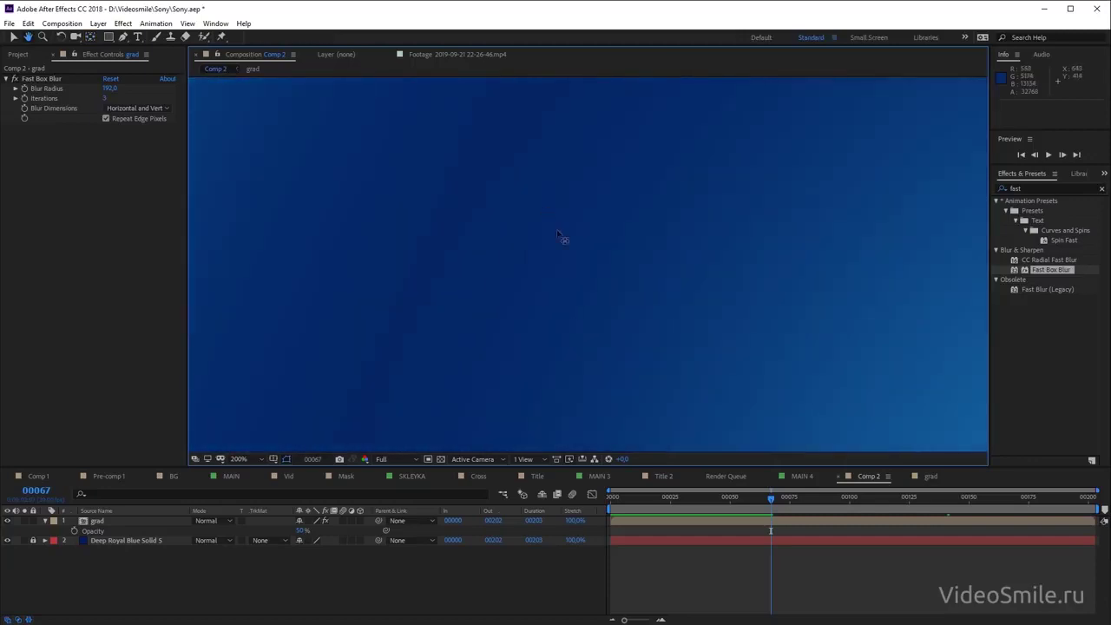
{"action": "left_click_drag", "start_coordinate": [612, 355], "coordinate": [558, 360]}
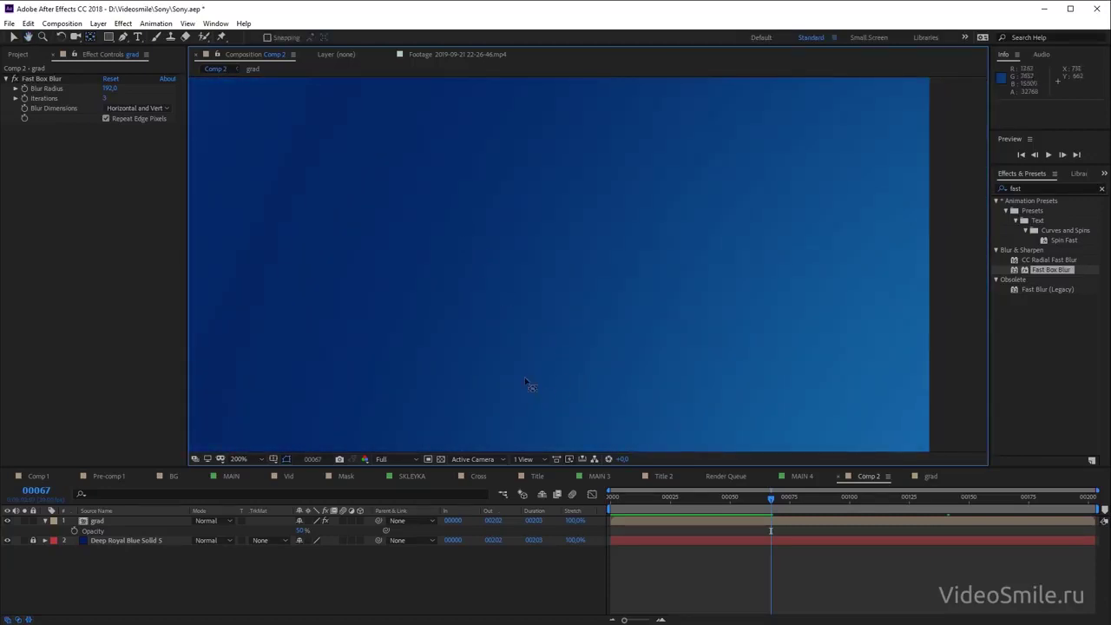
{"action": "left_click_drag", "start_coordinate": [508, 322], "coordinate": [644, 391]}
{"action": "scroll", "coordinate": [646, 391], "scroll_direction": "down", "scroll_amount": 2}
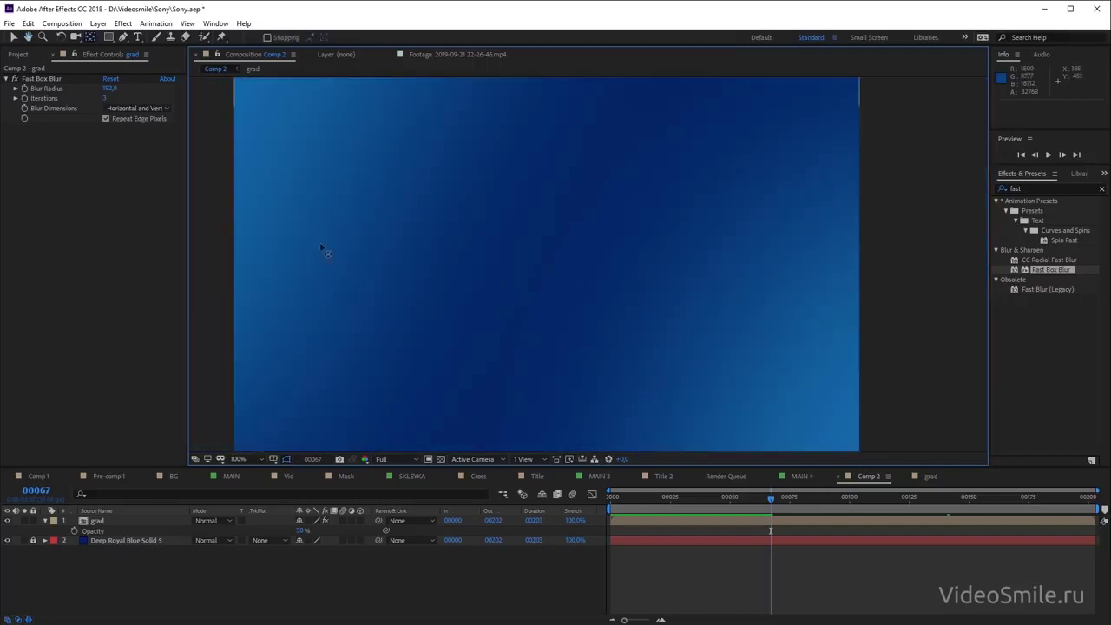
{"action": "left_click", "coordinate": [17, 54]}
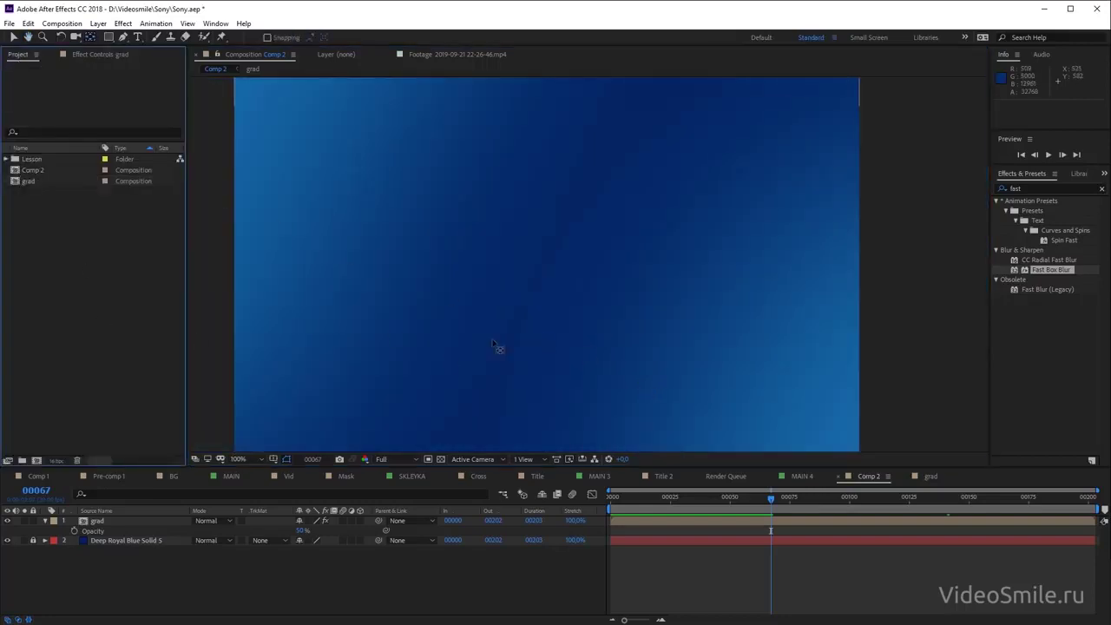
{"action": "left_click", "coordinate": [54, 460]}
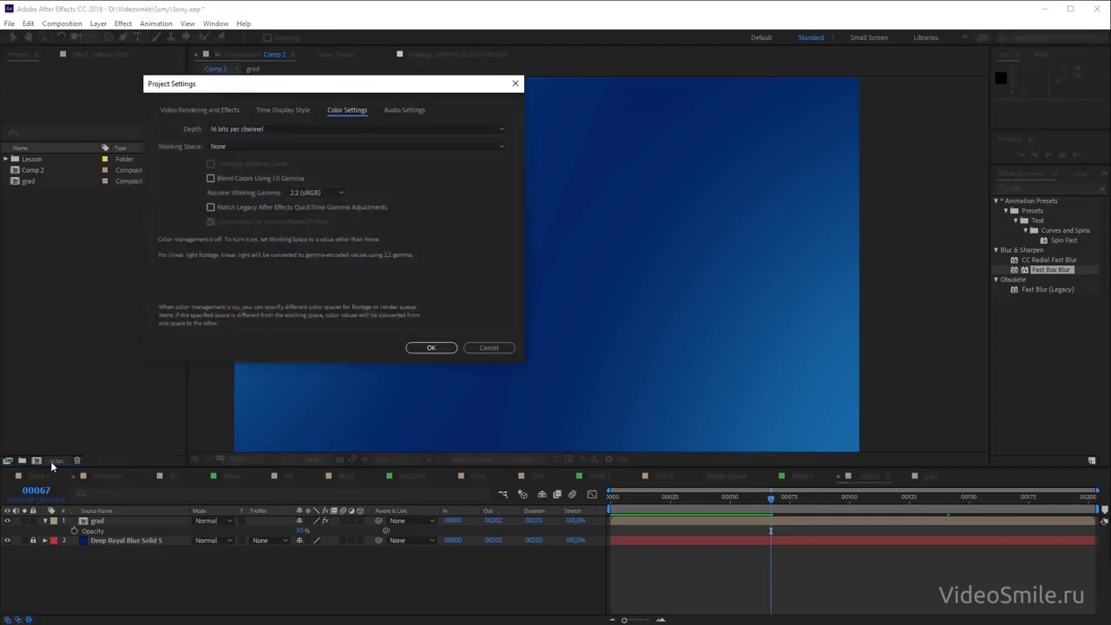
{"action": "left_click", "coordinate": [206, 109]}
{"action": "left_click", "coordinate": [346, 110]}
{"action": "left_click", "coordinate": [251, 129]}
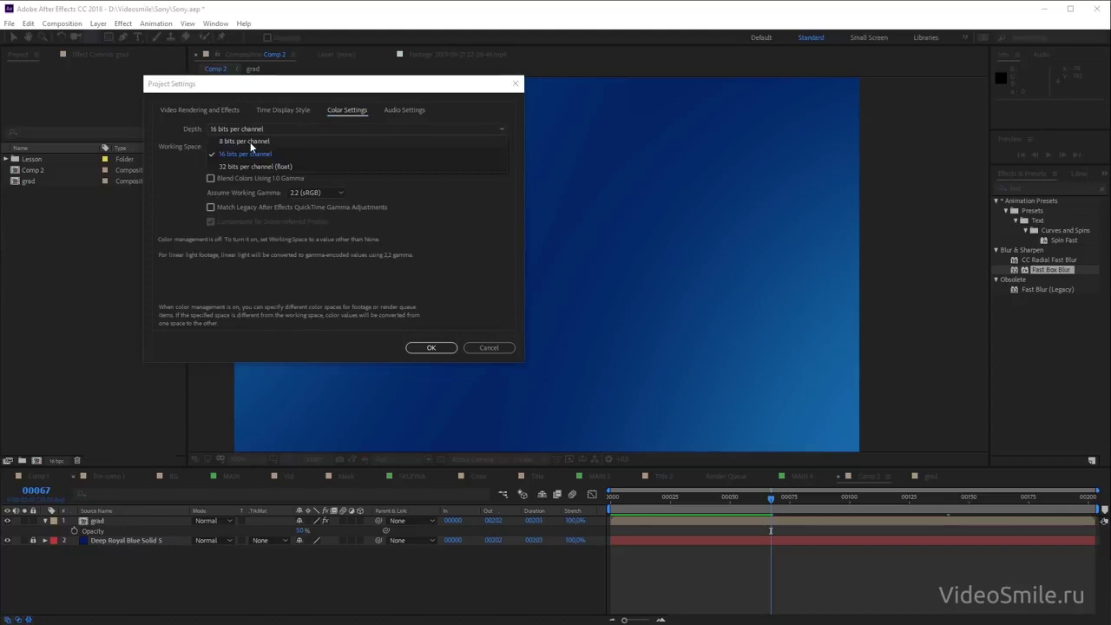
{"action": "left_click", "coordinate": [250, 142]}
{"action": "left_click", "coordinate": [431, 347]}
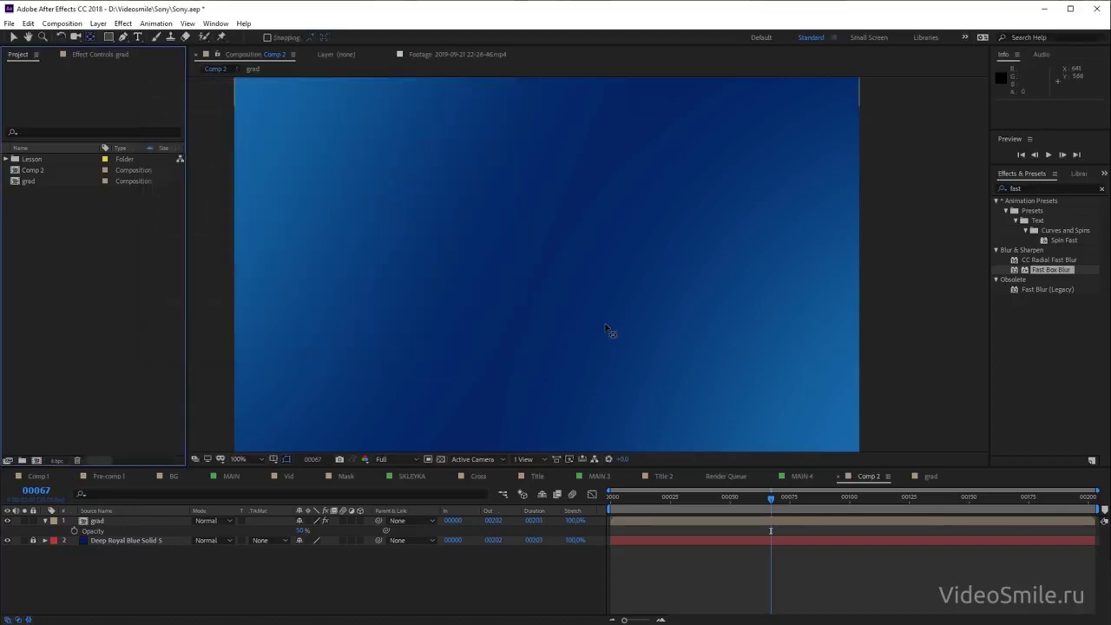
{"action": "scroll", "coordinate": [607, 330], "scroll_direction": "up", "scroll_amount": 1}
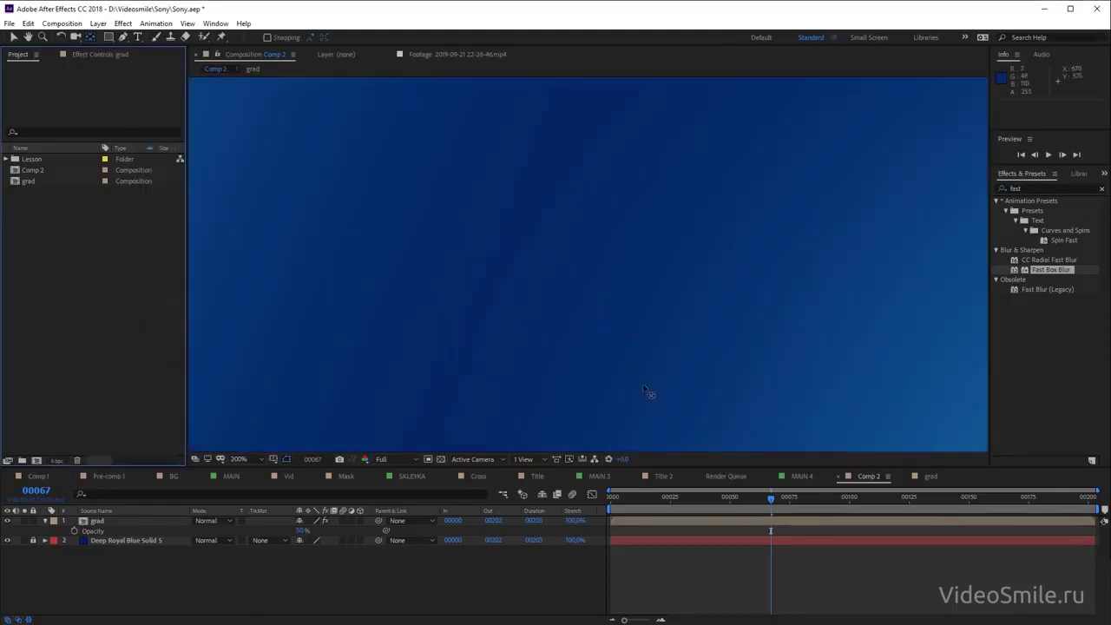
{"action": "scroll", "coordinate": [647, 391], "scroll_direction": "up", "scroll_amount": 1}
{"action": "scroll", "coordinate": [646, 379], "scroll_direction": "down", "scroll_amount": 1}
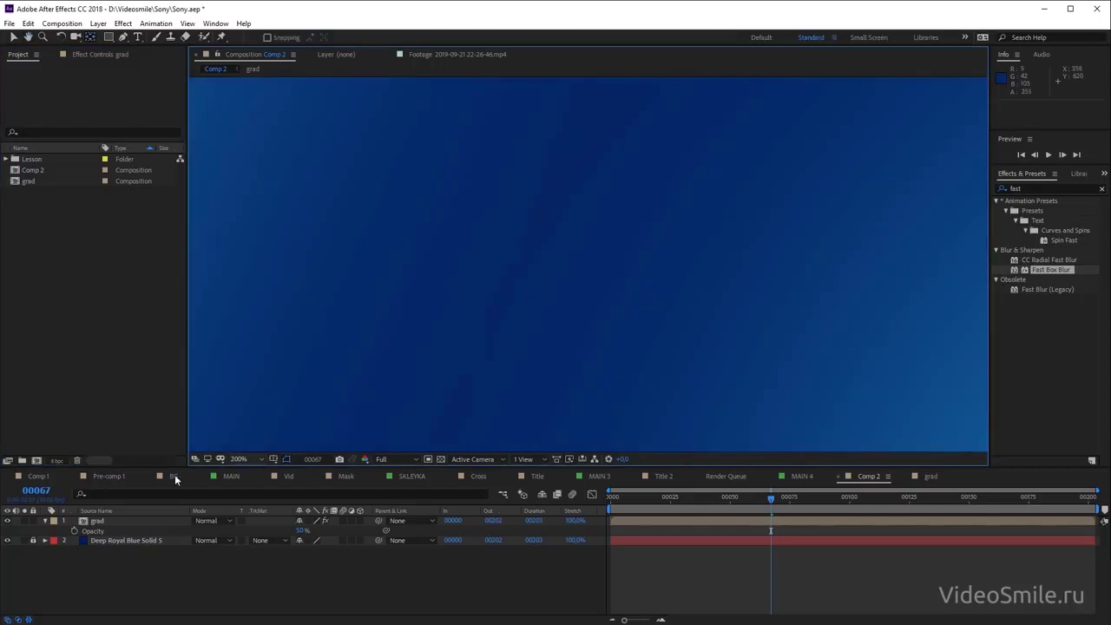
{"action": "left_click", "coordinate": [55, 461]}
{"action": "left_click", "coordinate": [253, 130]}
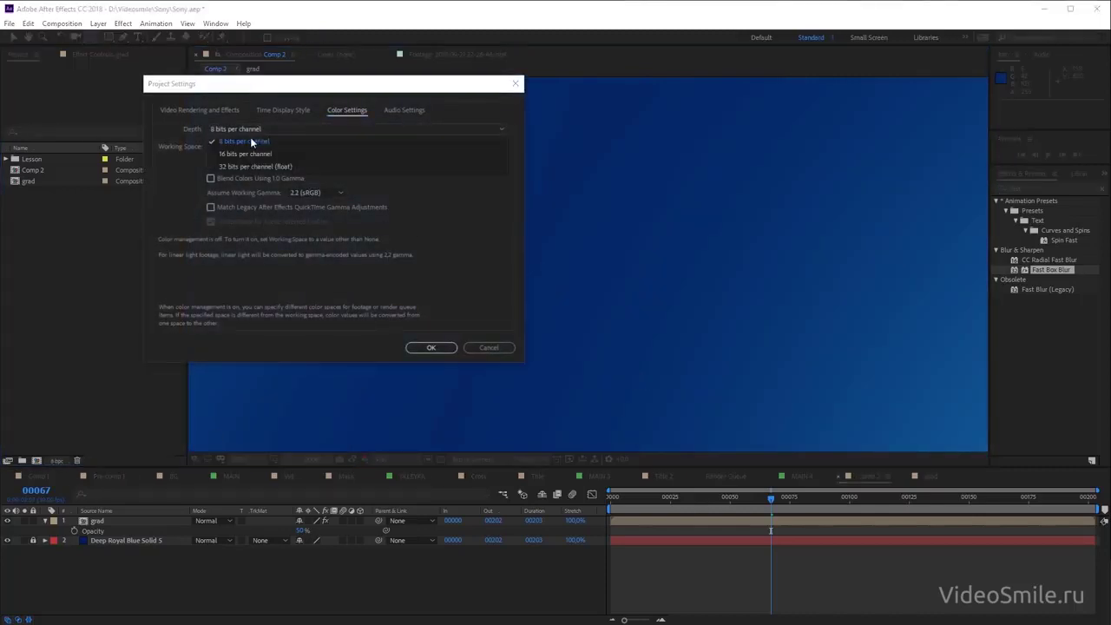
{"action": "left_click", "coordinate": [238, 154]}
{"action": "left_click", "coordinate": [442, 351]}
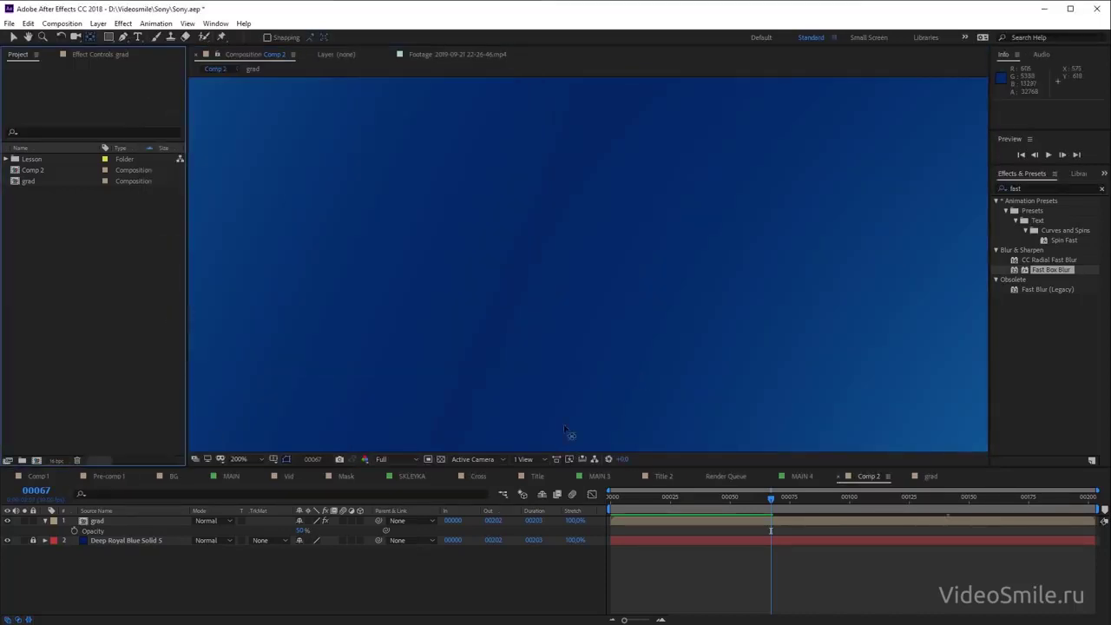
{"action": "scroll", "coordinate": [655, 305], "scroll_direction": "down", "scroll_amount": 2}
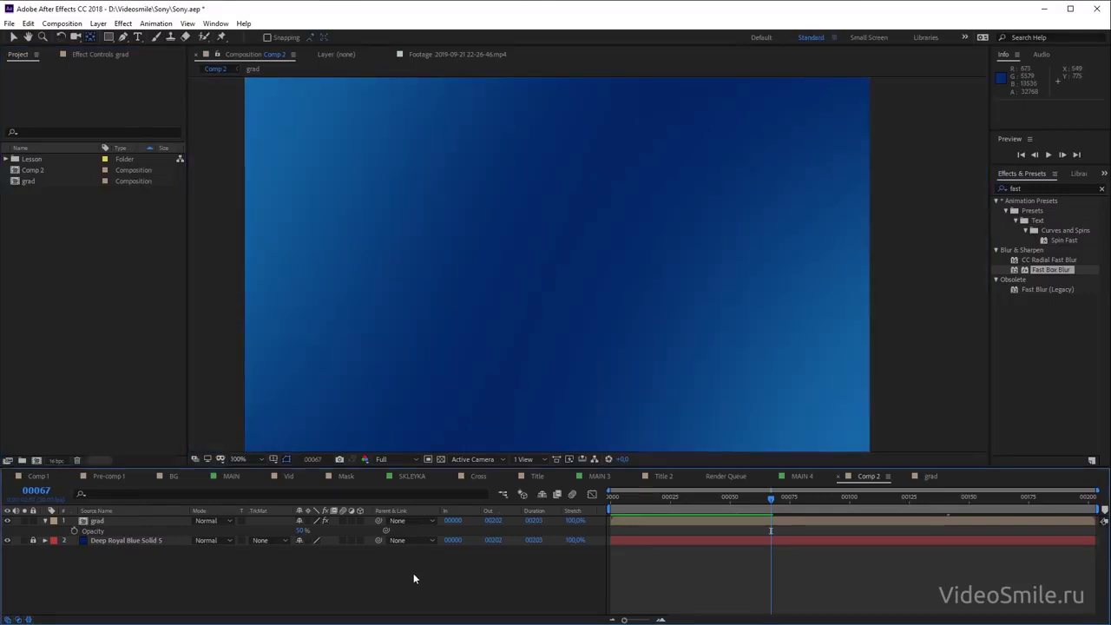
Add Adjustment Layer 9 with a Noise effect at 2% Amount of Noise
{"action": "key", "text": "ctrl+alt+y"}
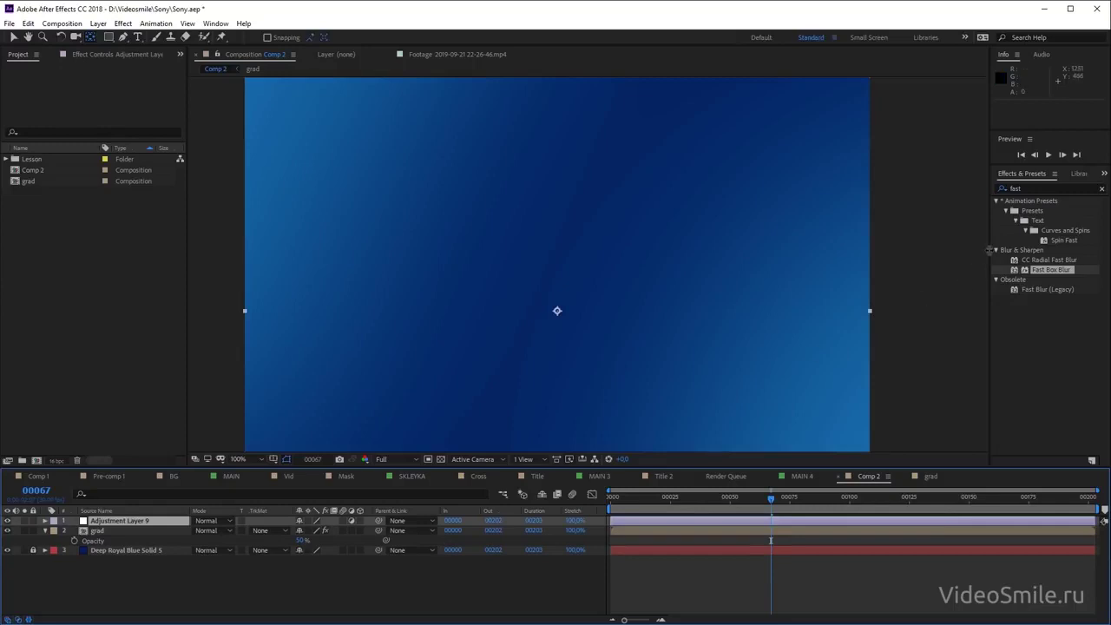
{"action": "left_click", "coordinate": [1038, 188]}
{"action": "type", "text": "n"}
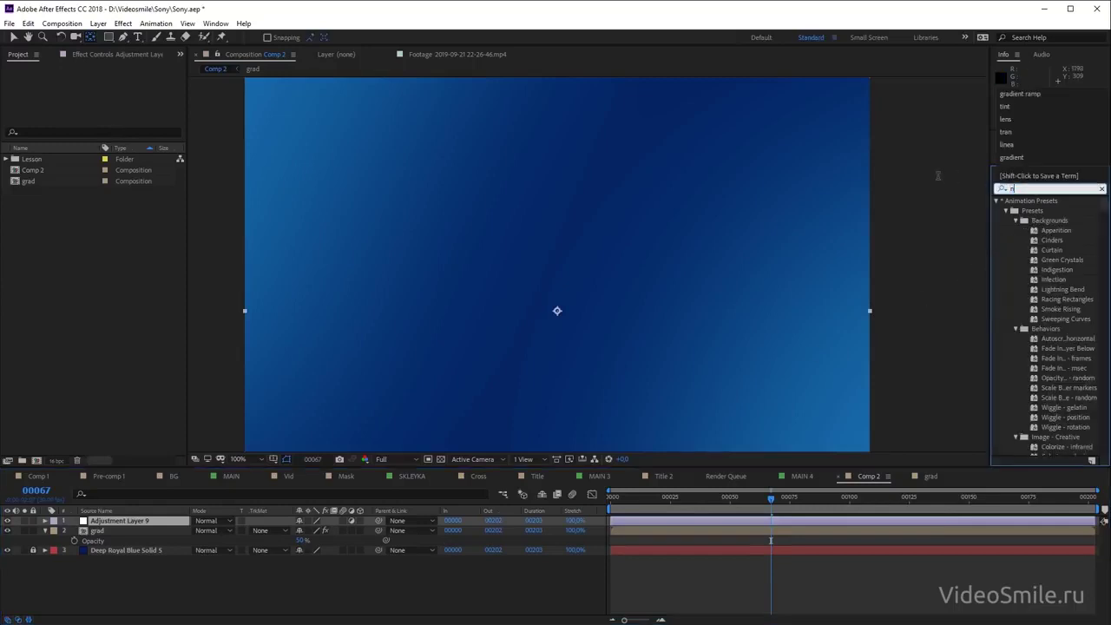
{"action": "type", "text": "oise"}
{"action": "left_click_drag", "start_coordinate": [1032, 250], "coordinate": [651, 526]}
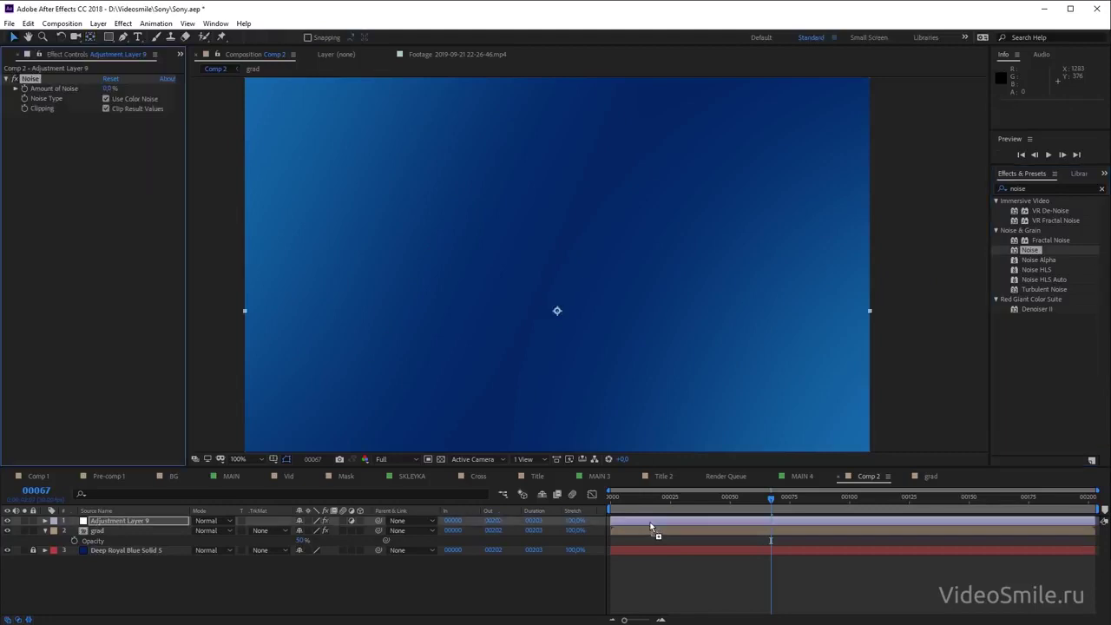
{"action": "scroll", "coordinate": [523, 412], "scroll_direction": "up", "scroll_amount": 2}
{"action": "scroll", "coordinate": [436, 350], "scroll_direction": "up", "scroll_amount": 2}
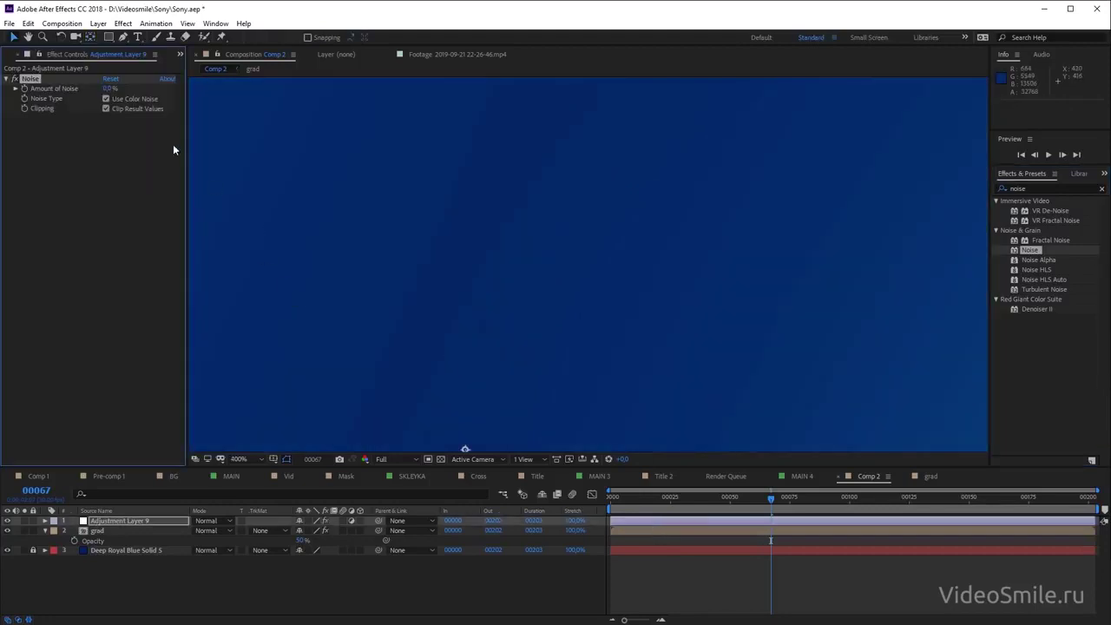
{"action": "left_click", "coordinate": [108, 88]}
{"action": "type", "text": "2"}
{"action": "key", "text": "Return"}
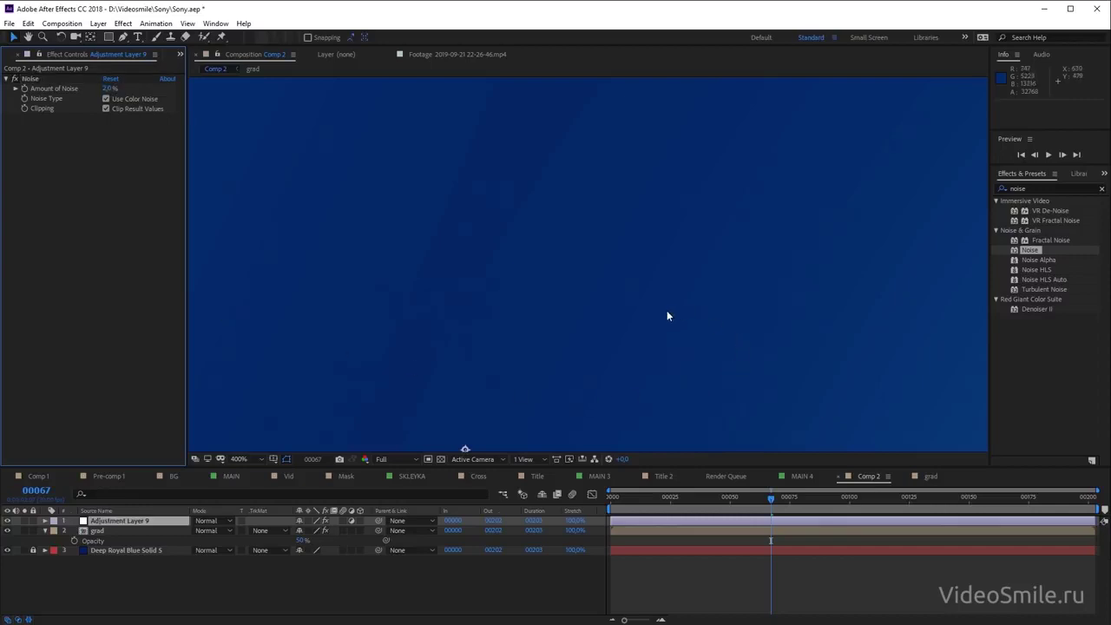
Inspect the noise grain up close, then preview the composition
{"action": "left_click_drag", "start_coordinate": [805, 347], "coordinate": [770, 399]}
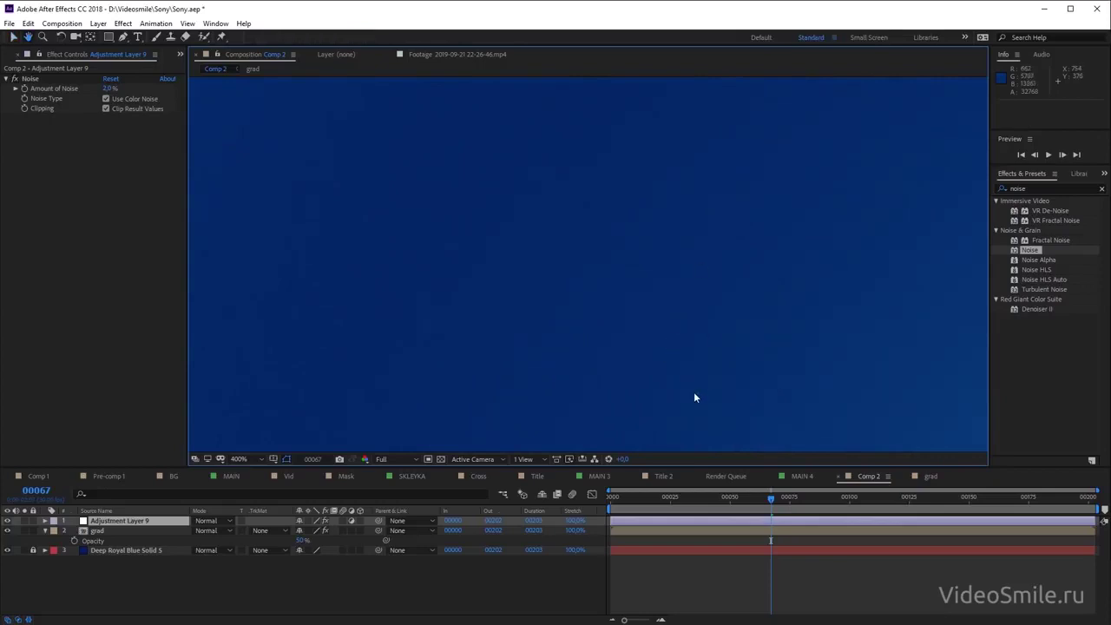
{"action": "left_click_drag", "start_coordinate": [752, 230], "coordinate": [733, 160]}
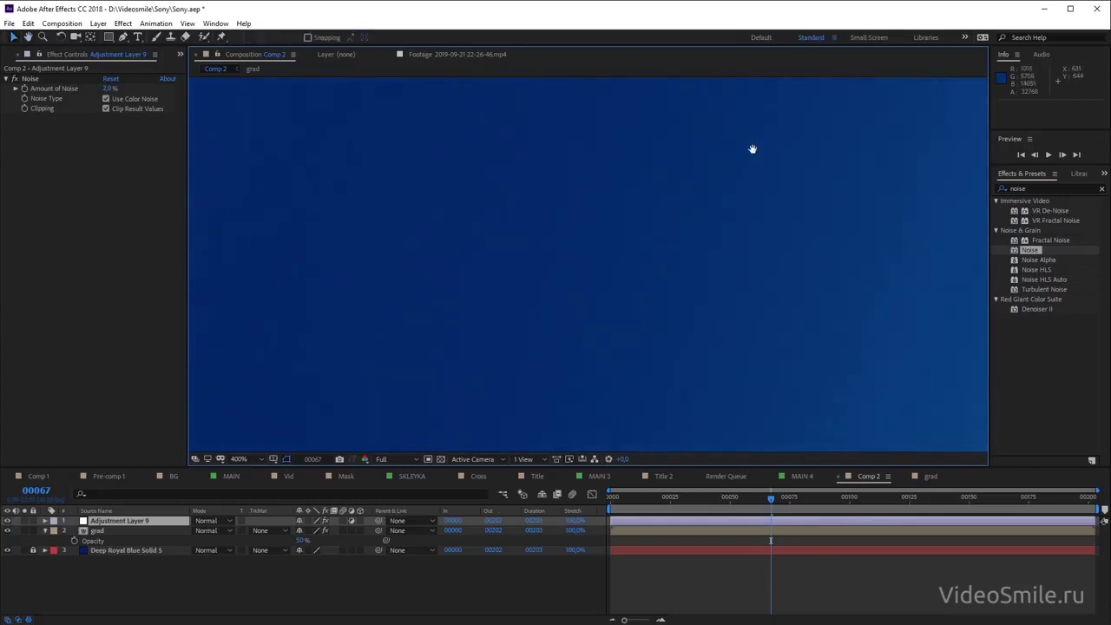
{"action": "key", "text": "slash"}
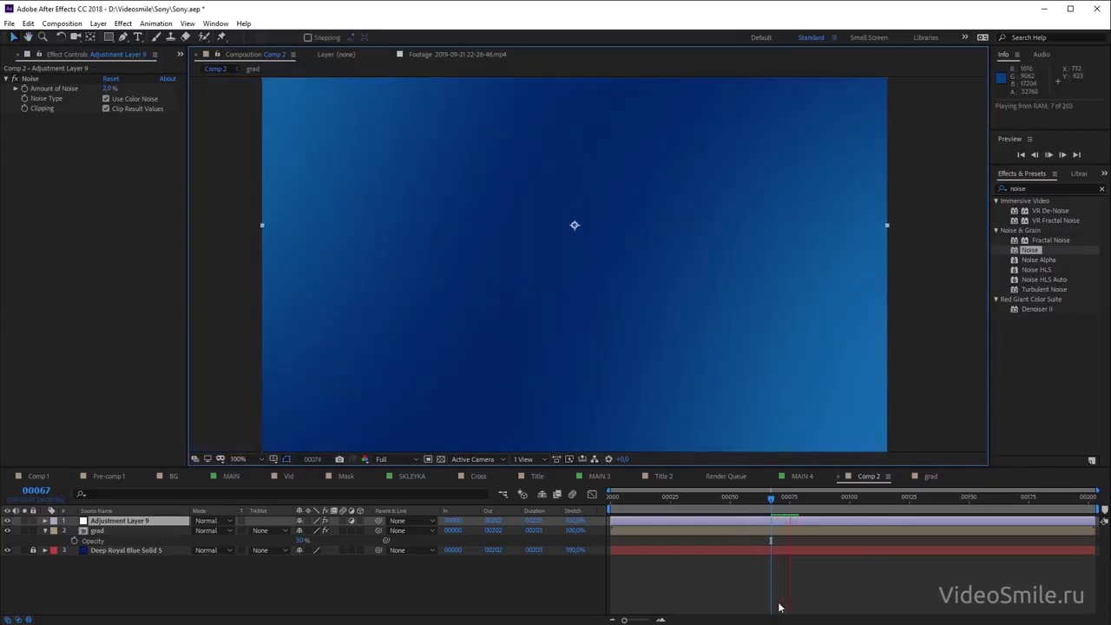
{"action": "left_click", "coordinate": [774, 601]}
{"action": "key", "text": "space"}
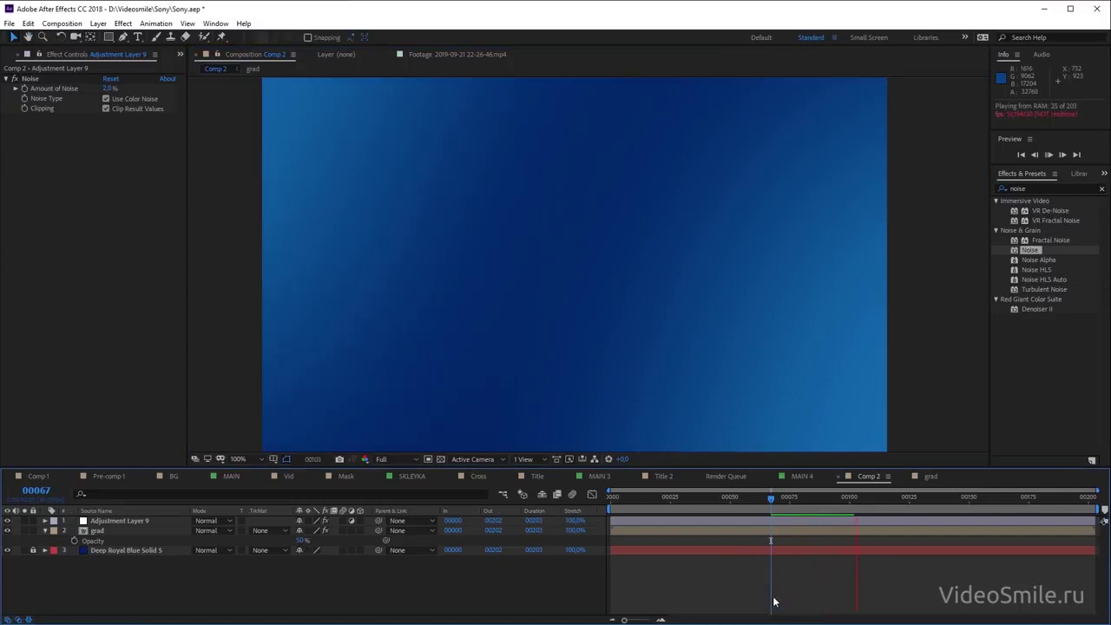
{"action": "scroll", "coordinate": [710, 332], "scroll_direction": "down", "scroll_amount": 4}
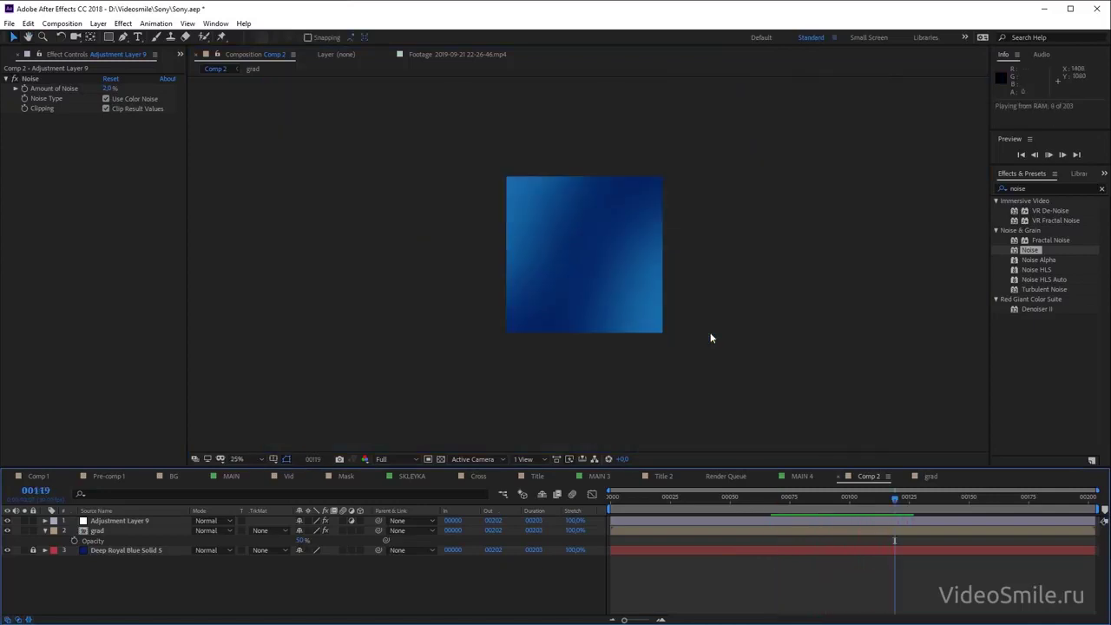
{"action": "scroll", "coordinate": [575, 288], "scroll_direction": "up", "scroll_amount": 2}
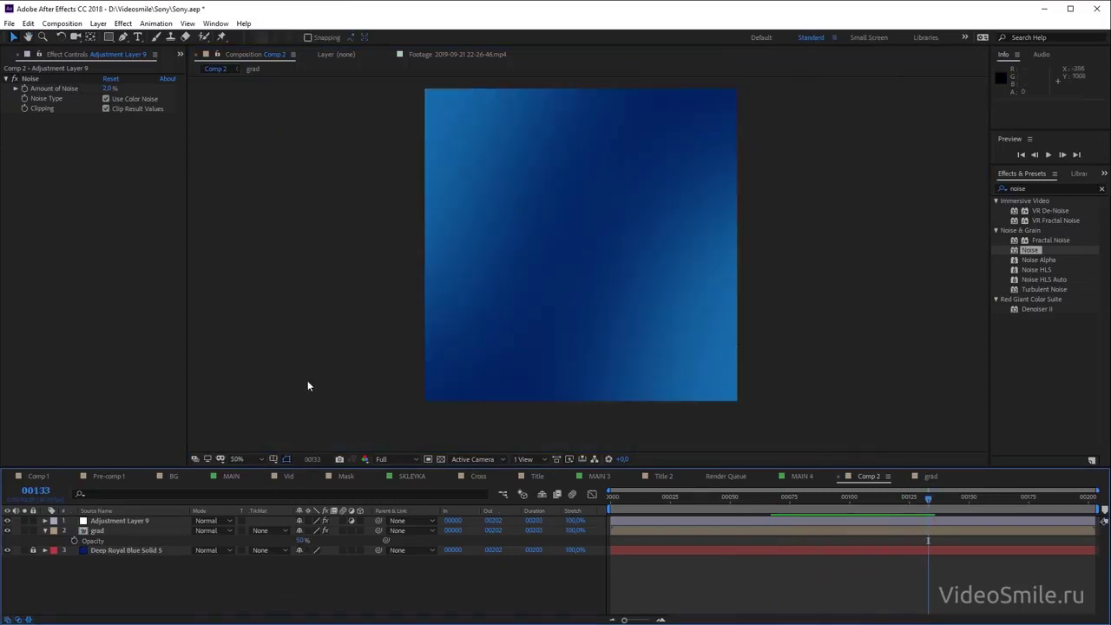
Draw an ellipse over the lower-left corner with a dark navy 051C4E fill
{"action": "left_click_drag", "start_coordinate": [109, 38], "coordinate": [164, 63]}
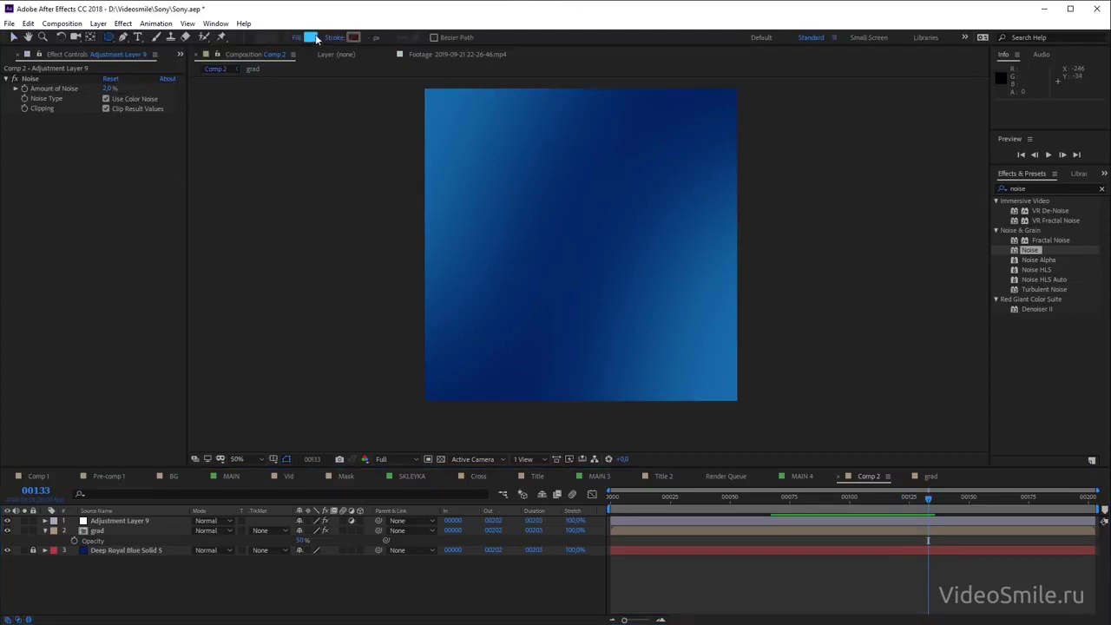
{"action": "left_click", "coordinate": [310, 37]}
{"action": "left_click", "coordinate": [458, 421]}
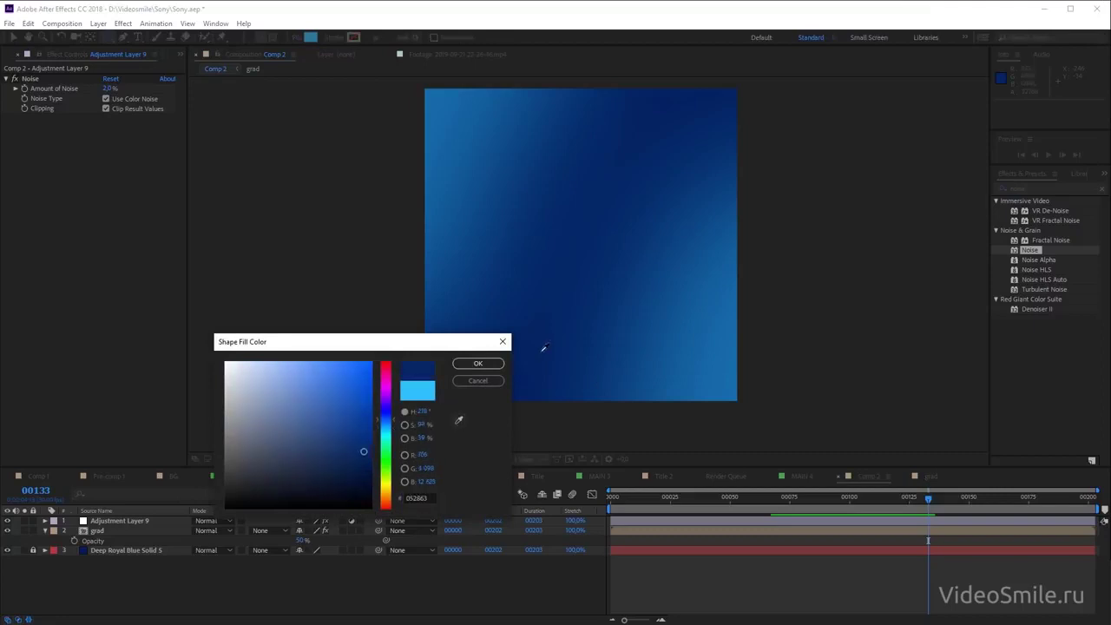
{"action": "left_click", "coordinate": [543, 344]}
{"action": "left_click", "coordinate": [477, 363]}
{"action": "left_click_drag", "start_coordinate": [347, 343], "coordinate": [566, 472]}
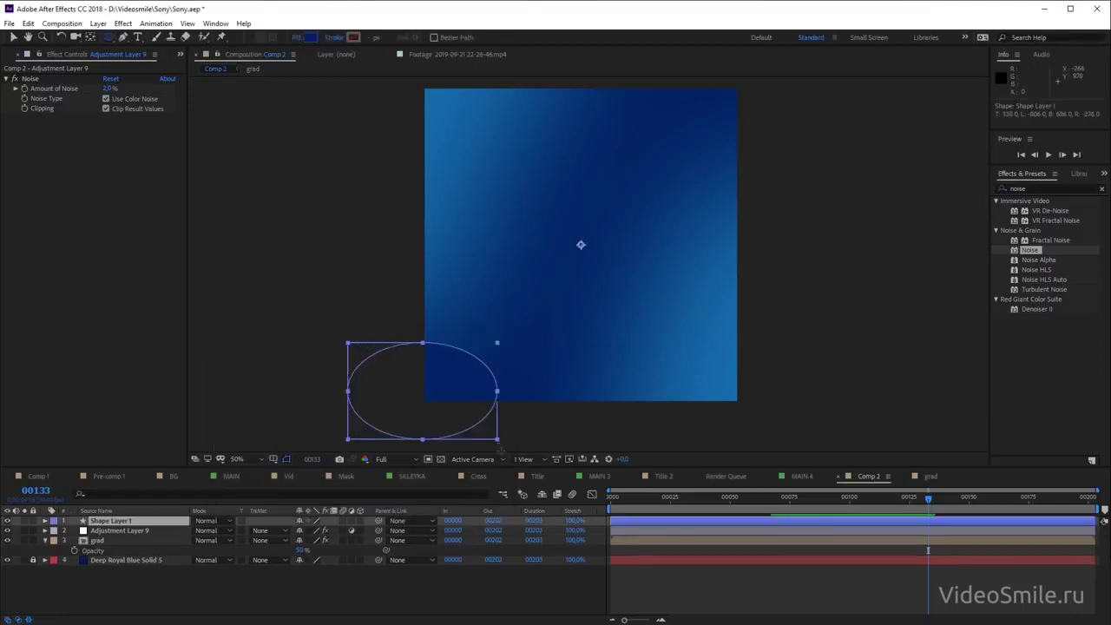
{"action": "left_click", "coordinate": [308, 40]}
{"action": "left_click_drag", "start_coordinate": [365, 455], "coordinate": [362, 462]}
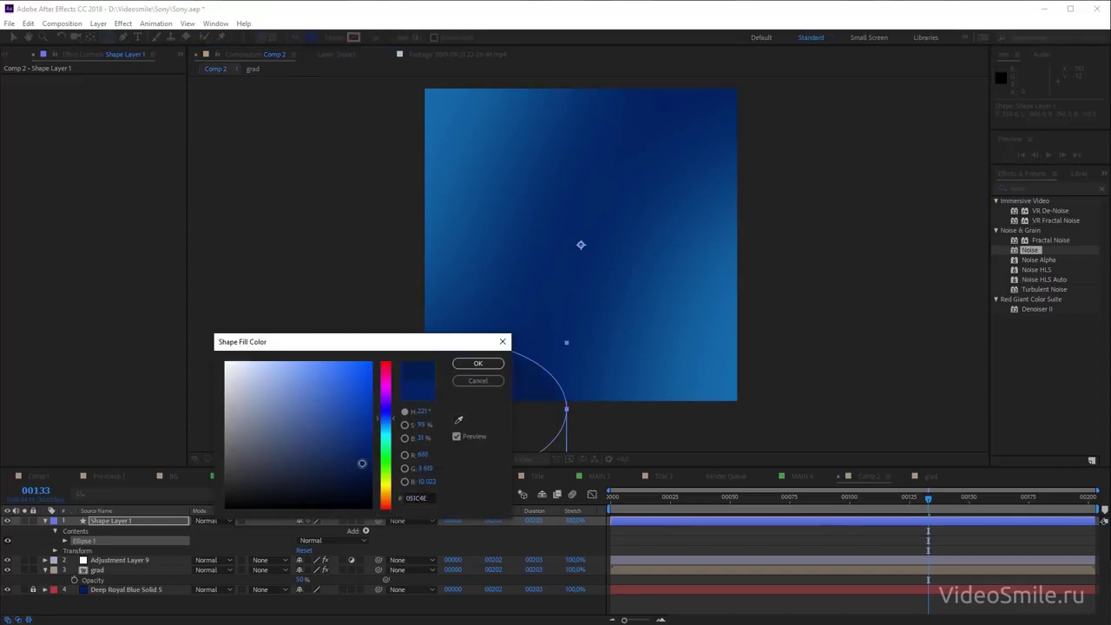
{"action": "left_click", "coordinate": [477, 363]}
Add a second ellipse across the top edge and move Shape Layer 1 below Adjustment Layer 9
{"action": "key", "text": "comma"}
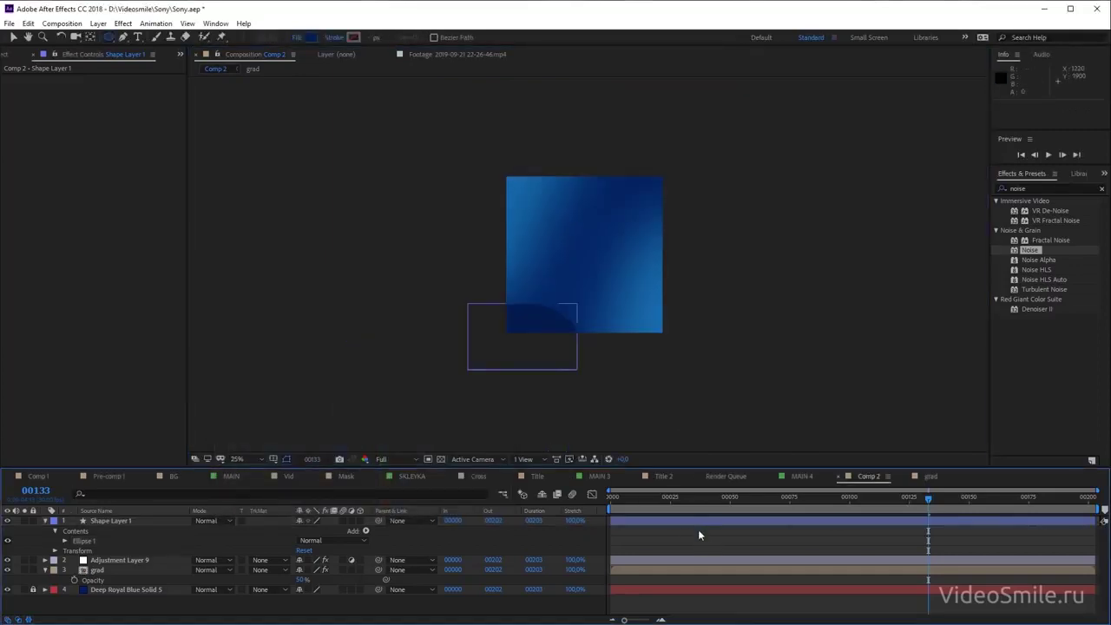
{"action": "left_click", "coordinate": [697, 521]}
{"action": "left_click_drag", "start_coordinate": [549, 145], "coordinate": [678, 184]}
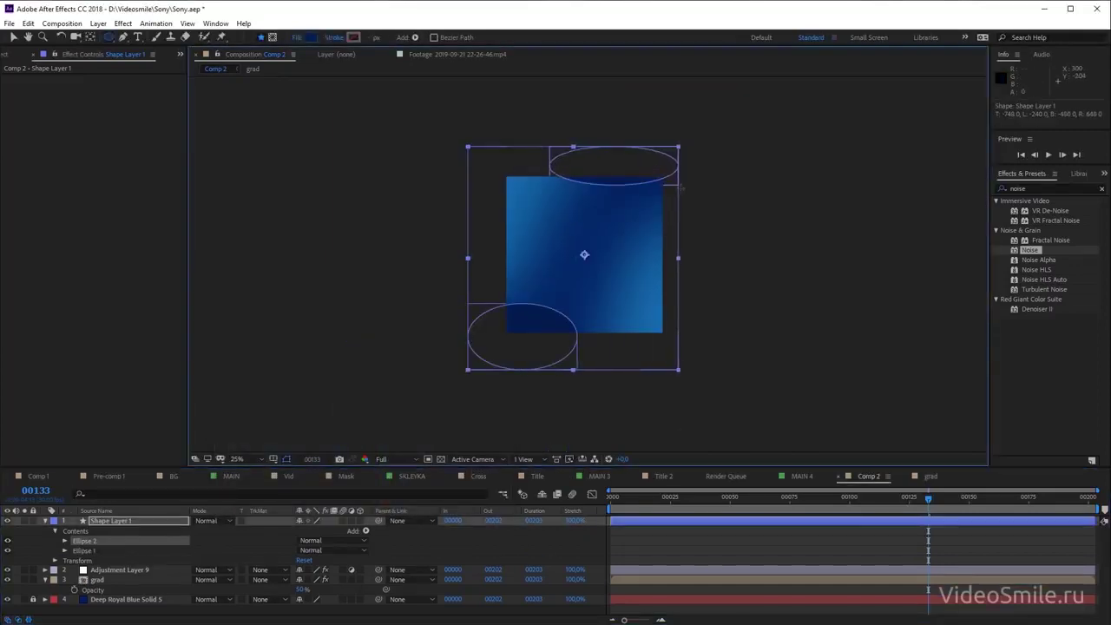
{"action": "left_click", "coordinate": [841, 549]}
{"action": "left_click_drag", "start_coordinate": [148, 521], "coordinate": [148, 584]}
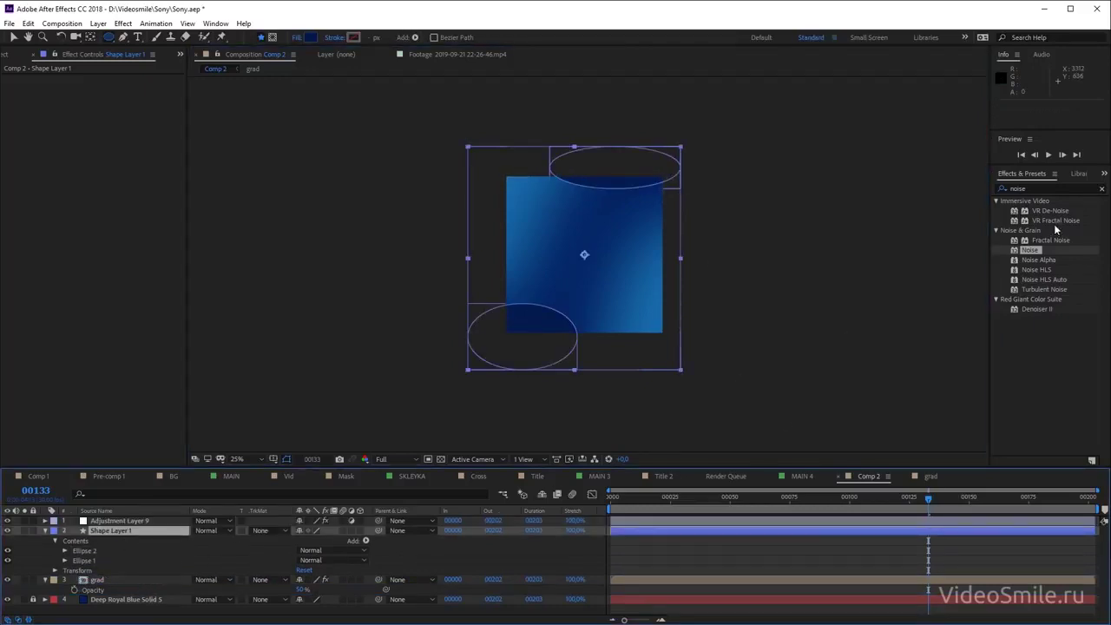
Apply Fast Box Blur to Shape Layer 1 and raise its Blur Radius to 129
{"action": "double_click", "coordinate": [1034, 189]}
{"action": "type", "text": "fast"}
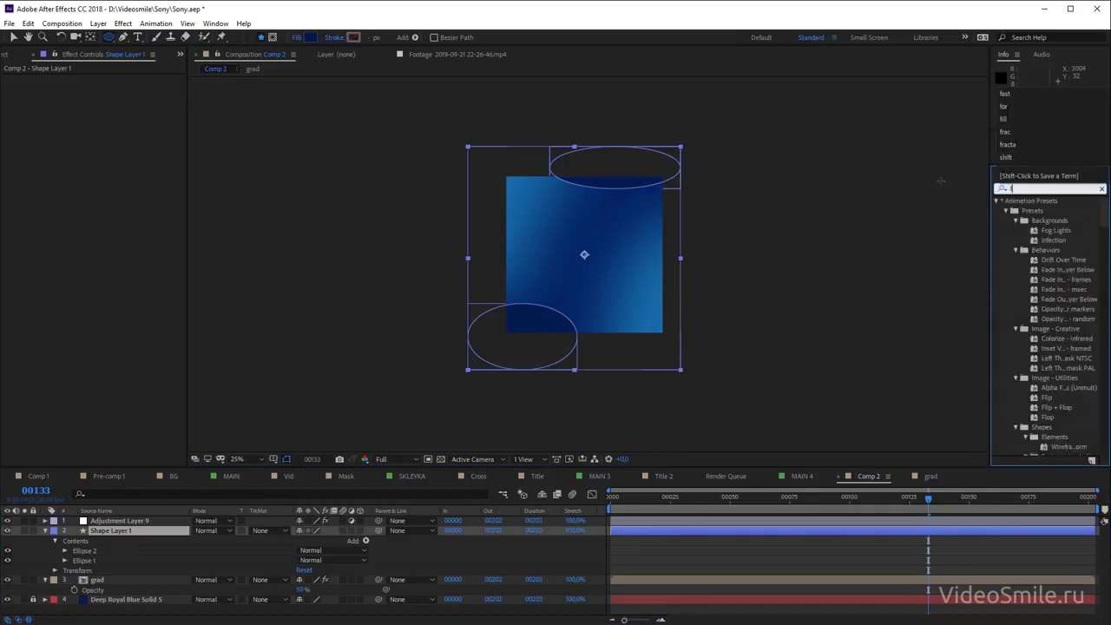
{"action": "left_click_drag", "start_coordinate": [1052, 270], "coordinate": [495, 323]}
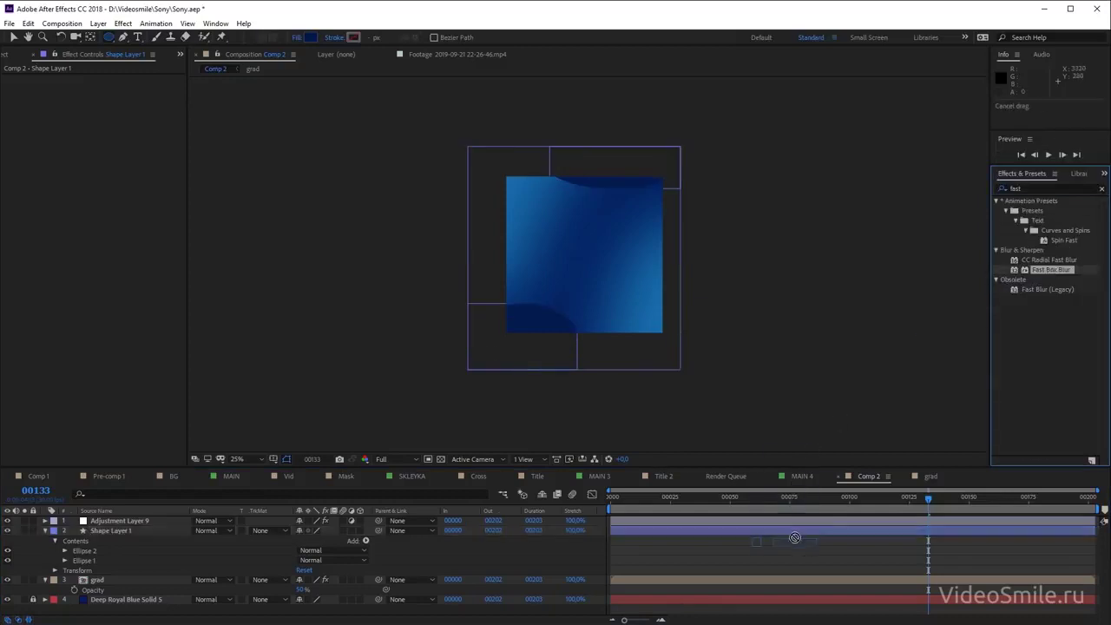
{"action": "key", "text": "period"}
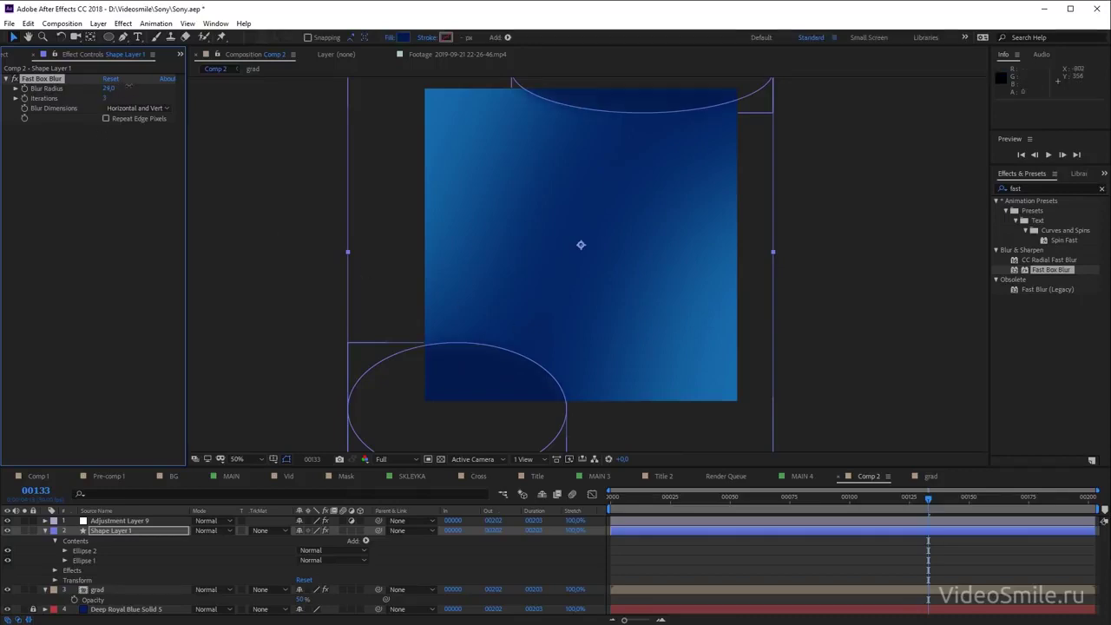
{"action": "mouse_move", "coordinate": [127, 85]}
{"action": "left_mouse_down"}
{"action": "mouse_move", "coordinate": [155, 86]}
{"action": "mouse_move", "coordinate": [129, 88]}
{"action": "left_mouse_up"}
{"action": "left_click", "coordinate": [763, 538]}
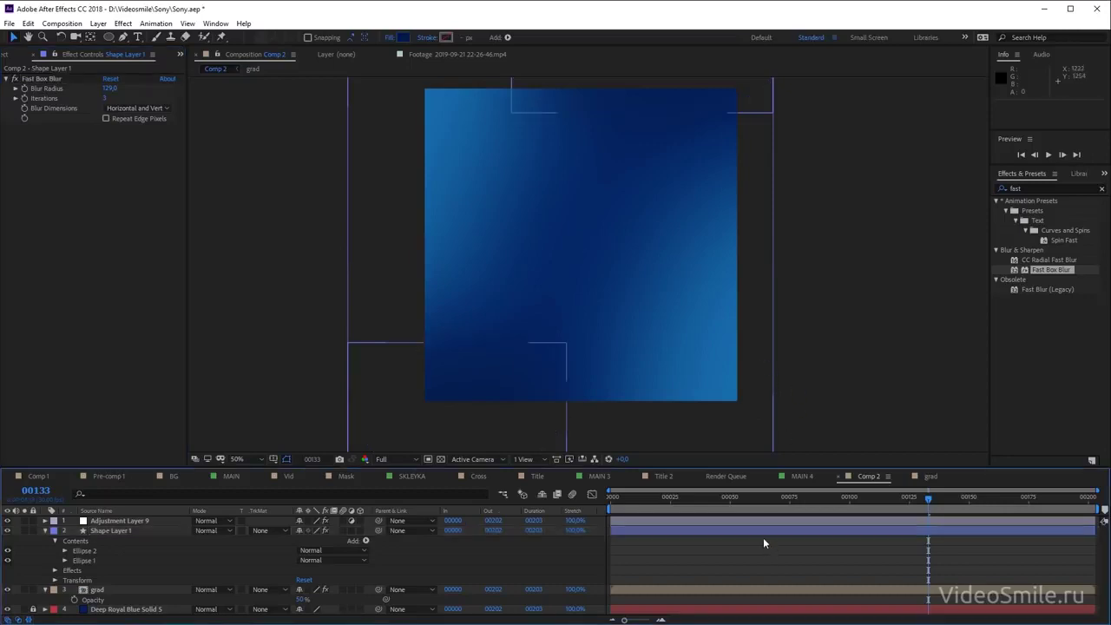
{"action": "left_click", "coordinate": [736, 528]}
{"action": "key", "text": "comma"}
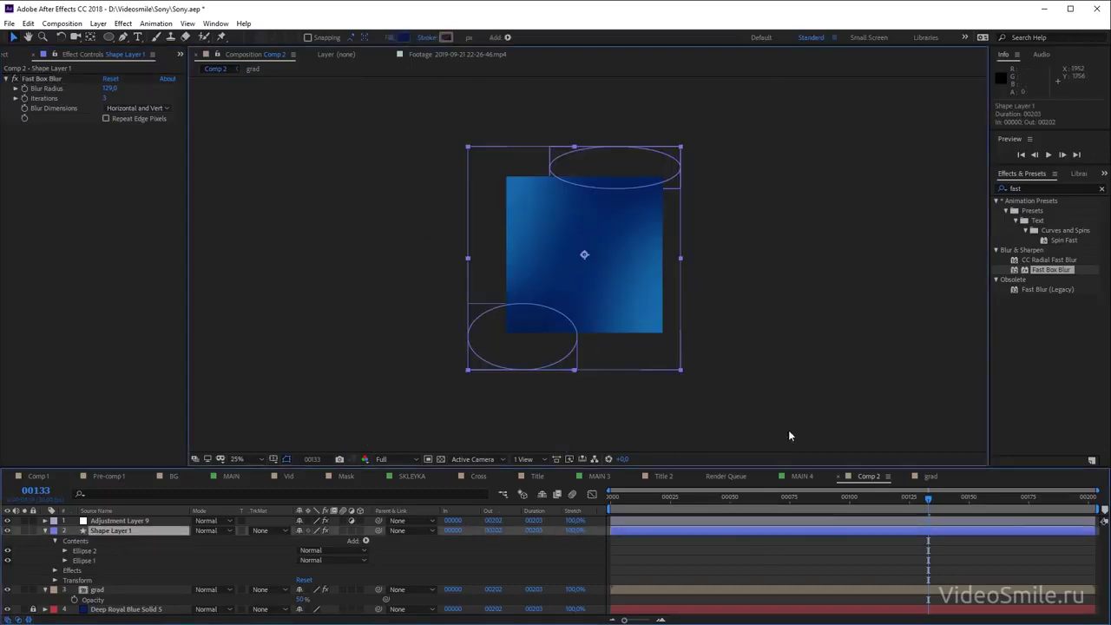
Show only Shape Layer 1's Opacity and scrub it lower
{"action": "left_click", "coordinate": [658, 537]}
{"action": "left_click", "coordinate": [657, 530]}
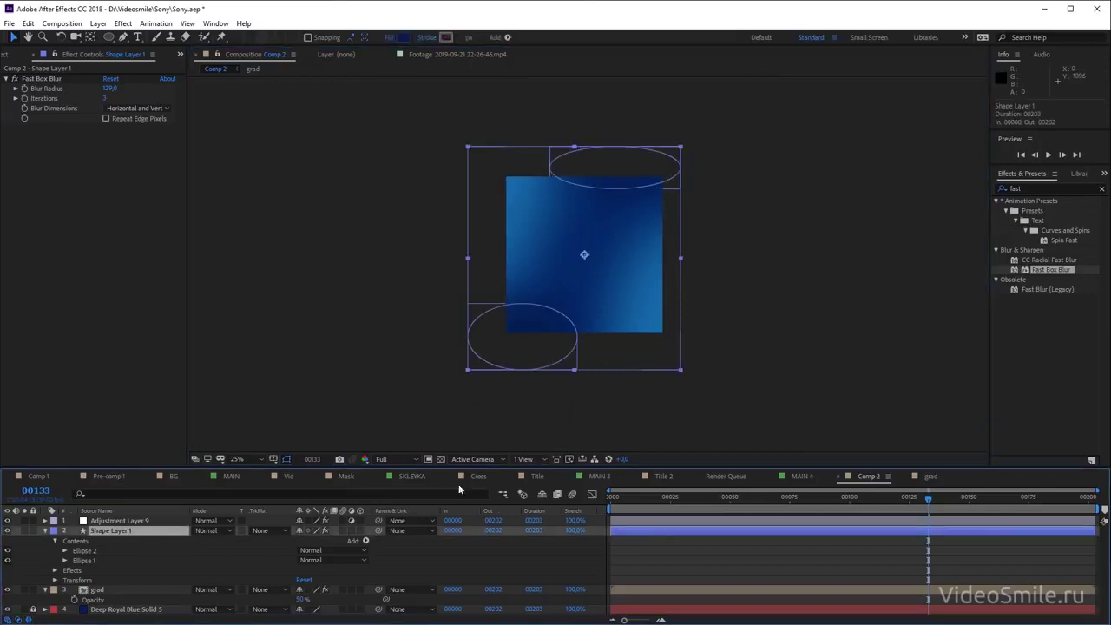
{"action": "key", "text": "t"}
{"action": "left_click_drag", "start_coordinate": [301, 539], "coordinate": [252, 539]}
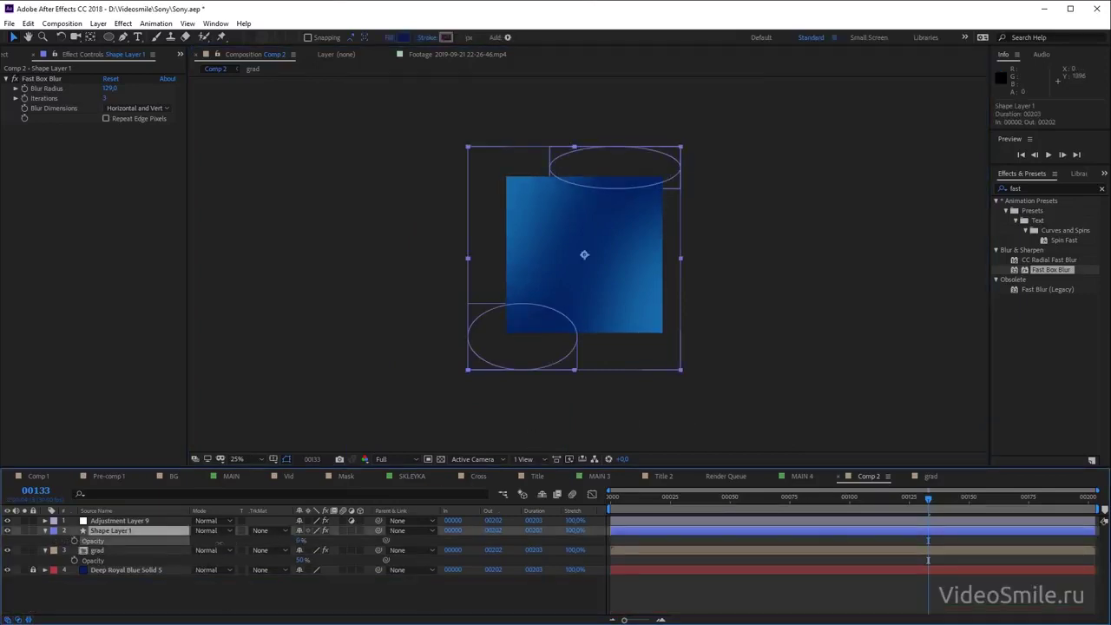
{"action": "key", "text": "Return"}
Widen the bottom-left and top blurred ellipses
{"action": "left_click", "coordinate": [529, 369]}
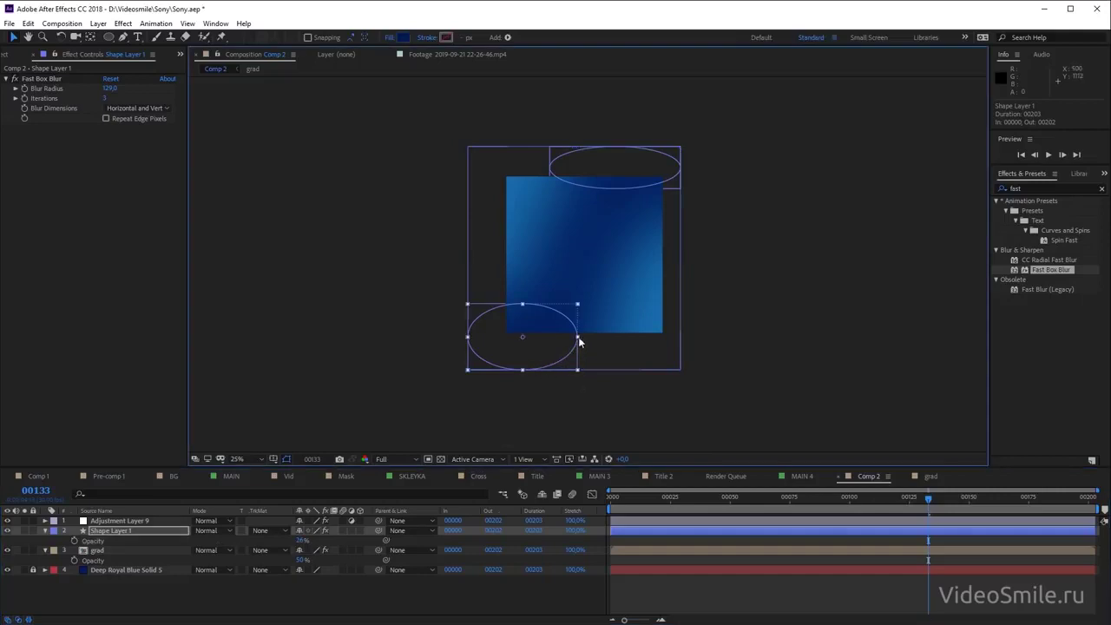
{"action": "mouse_move", "coordinate": [577, 337]}
{"action": "left_mouse_down"}
{"action": "mouse_move", "coordinate": [605, 342]}
{"action": "mouse_move", "coordinate": [561, 360]}
{"action": "left_mouse_up"}
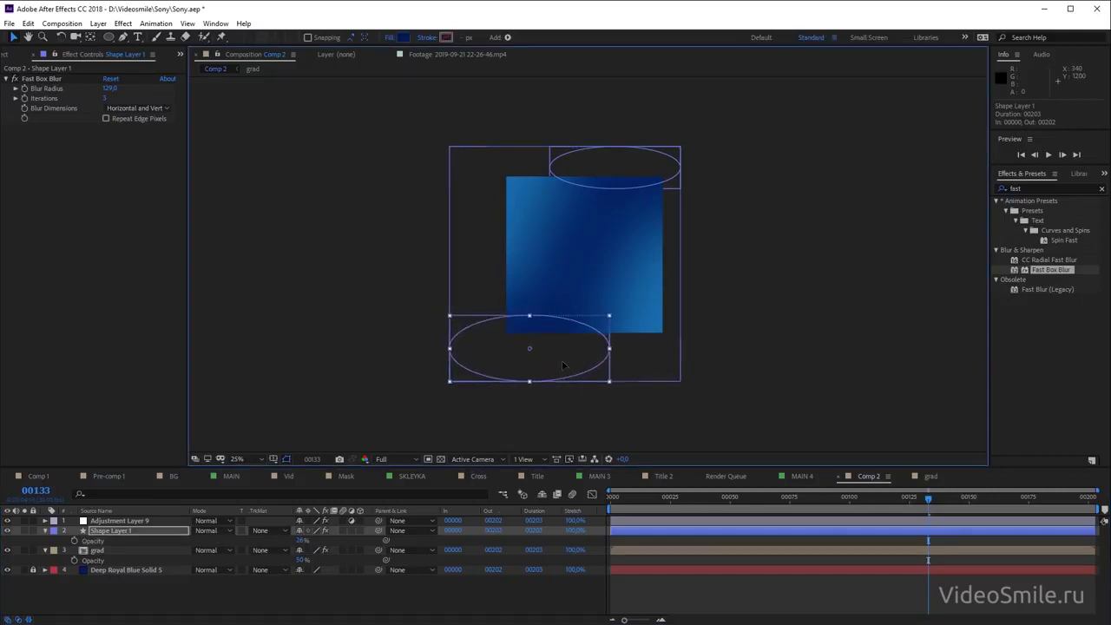
{"action": "left_click", "coordinate": [630, 164]}
{"action": "left_click_drag", "start_coordinate": [681, 167], "coordinate": [625, 174]}
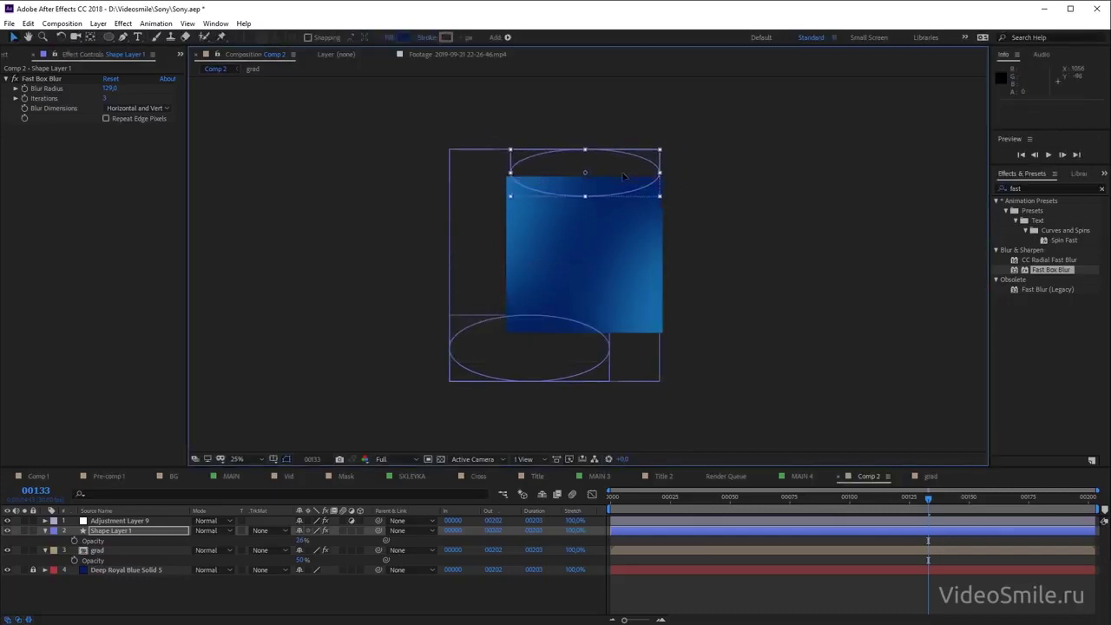
{"action": "scroll", "coordinate": [607, 188], "scroll_direction": "up", "scroll_amount": 2}
{"action": "left_click", "coordinate": [21, 539]}
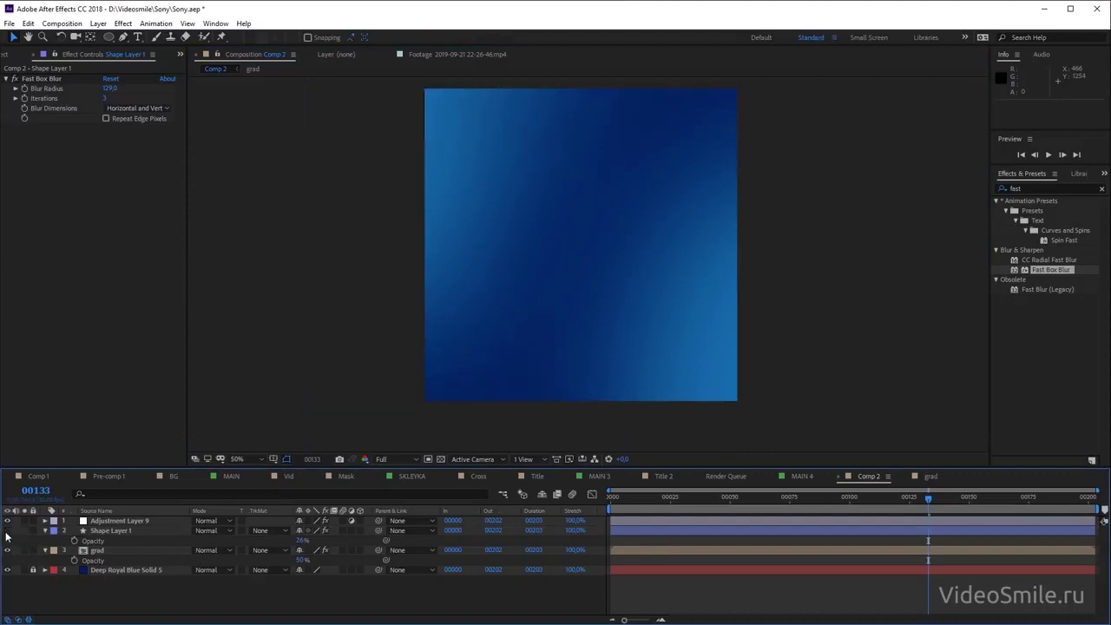
{"action": "scroll", "coordinate": [388, 394], "scroll_direction": "down", "scroll_amount": 2}
{"action": "left_click", "coordinate": [568, 364]}
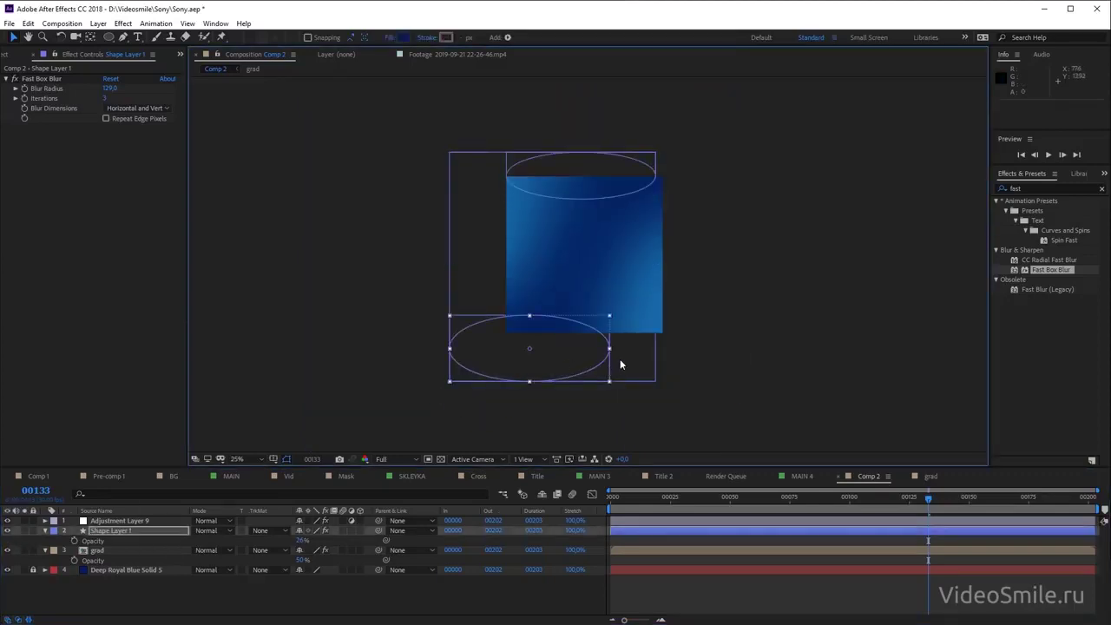
{"action": "left_click_drag", "start_coordinate": [610, 351], "coordinate": [605, 355]}
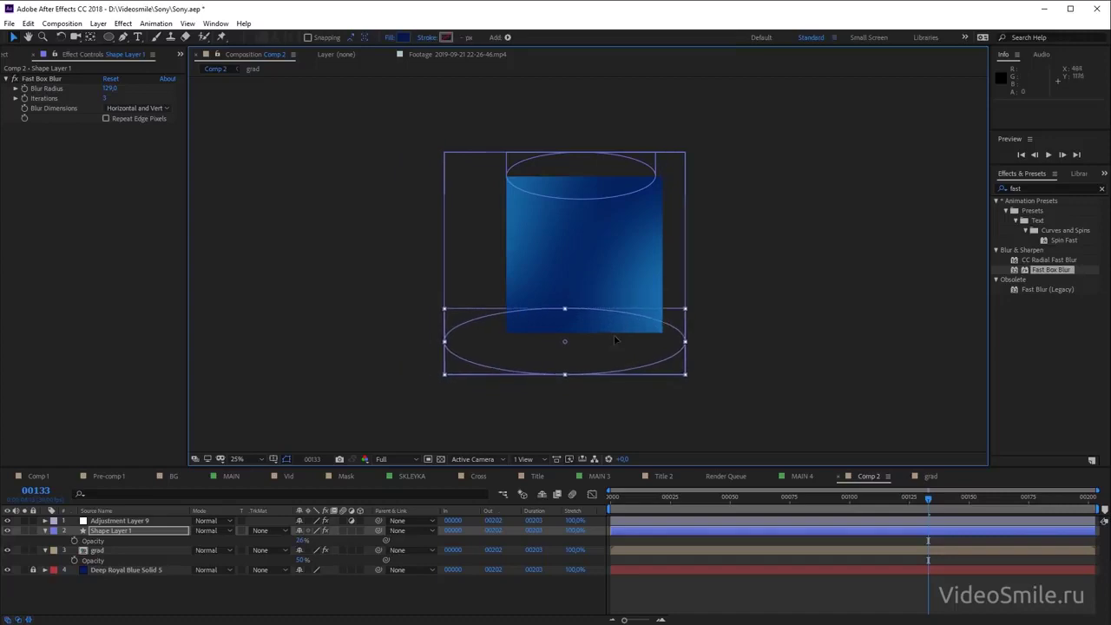
Compare with the layer hidden, then set Shape Layer 1's Opacity to 35%
{"action": "scroll", "coordinate": [605, 355], "scroll_direction": "up", "scroll_amount": 2}
{"action": "left_click", "coordinate": [7, 531]}
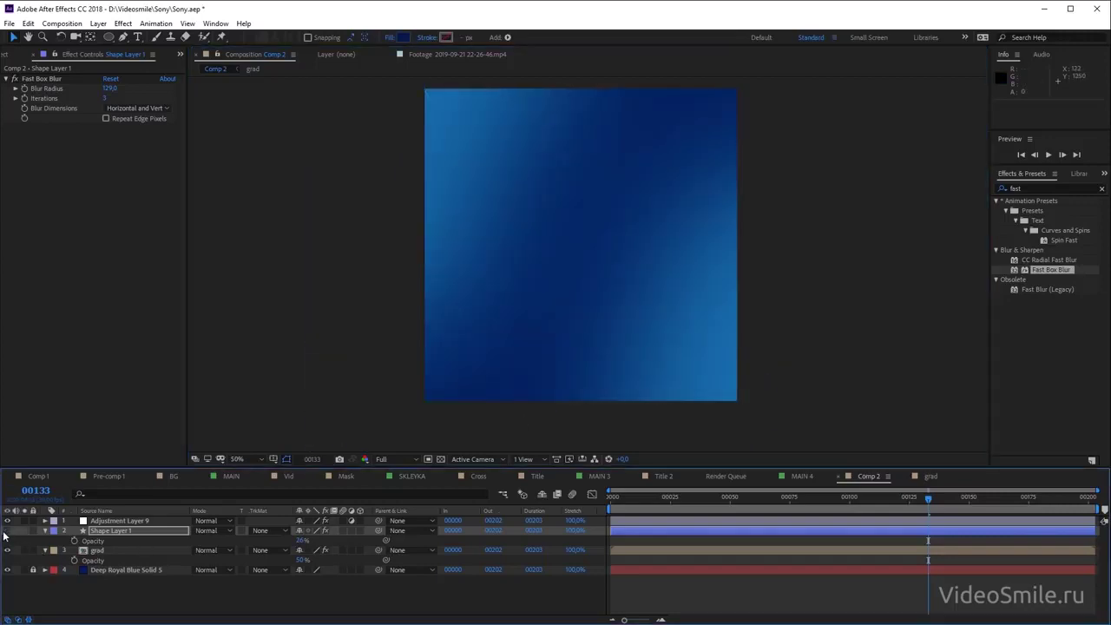
{"action": "left_click", "coordinate": [7, 530]}
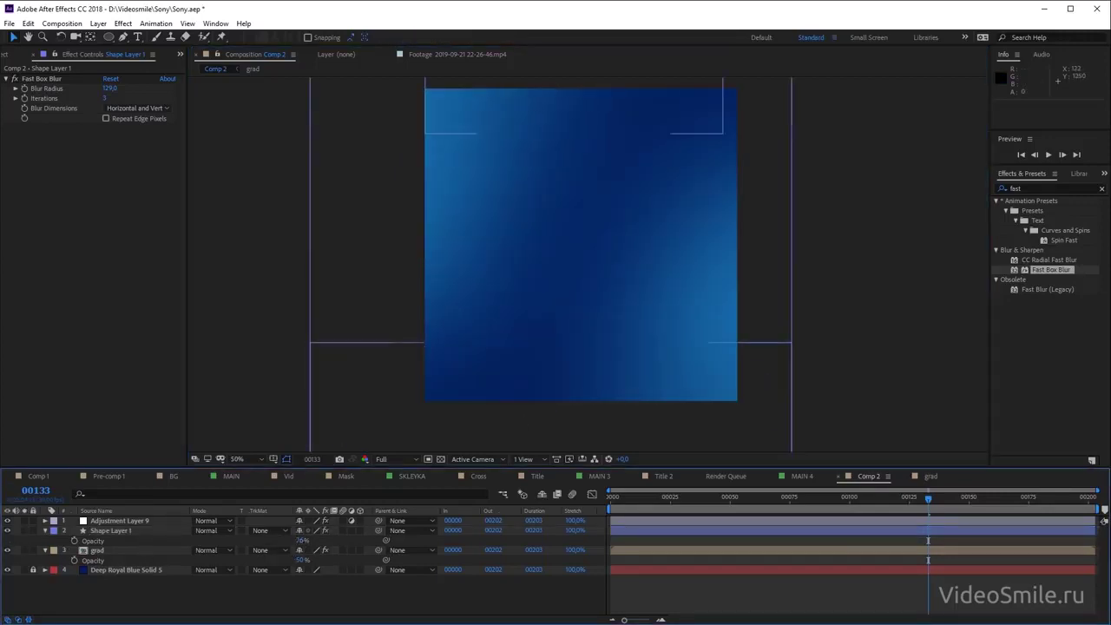
{"action": "left_click", "coordinate": [302, 540]}
{"action": "type", "text": "35"}
{"action": "key", "text": "Return"}
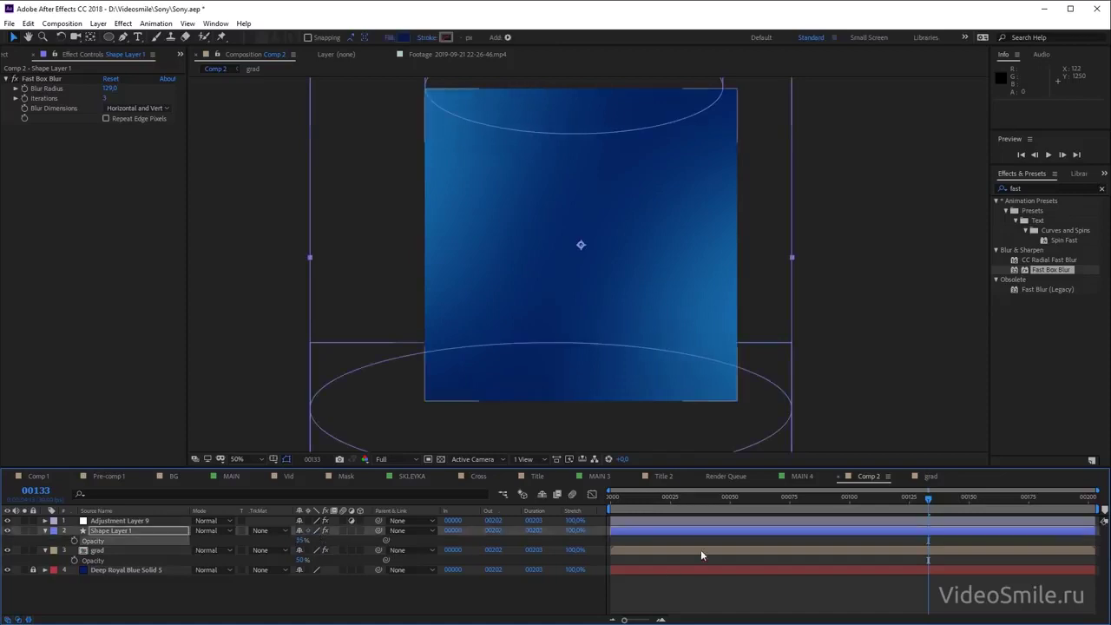
{"action": "key", "text": "F2"}
Return to the first frame and play back the animated gradient
{"action": "scroll", "coordinate": [677, 355], "scroll_direction": "down", "scroll_amount": 2}
{"action": "scroll", "coordinate": [649, 287], "scroll_direction": "up", "scroll_amount": 1}
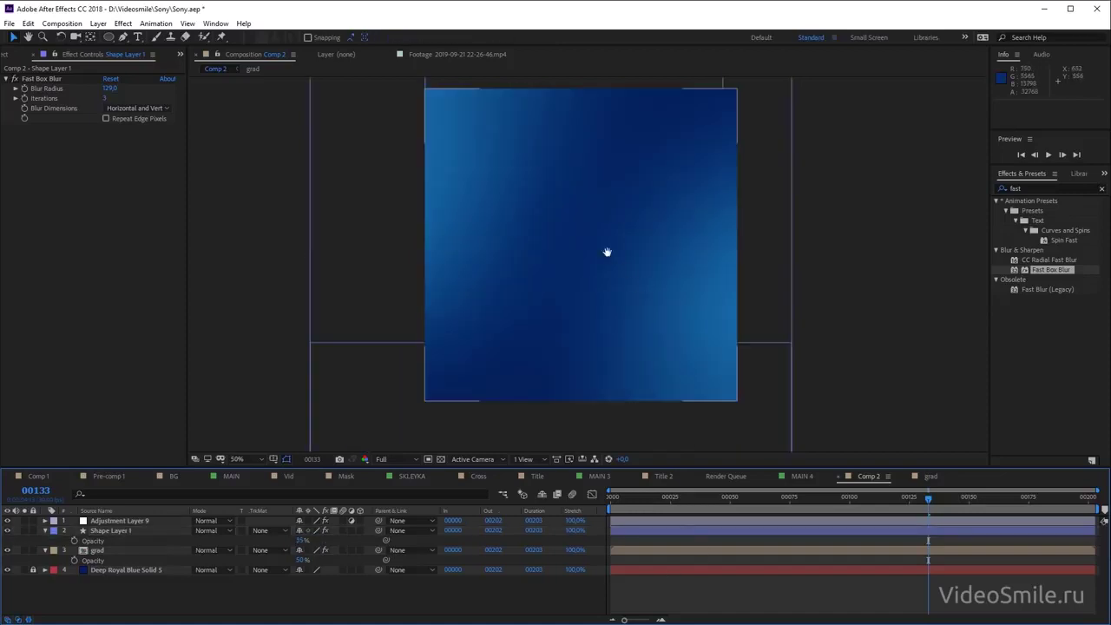
{"action": "scroll", "coordinate": [607, 250], "scroll_direction": "up", "scroll_amount": 3}
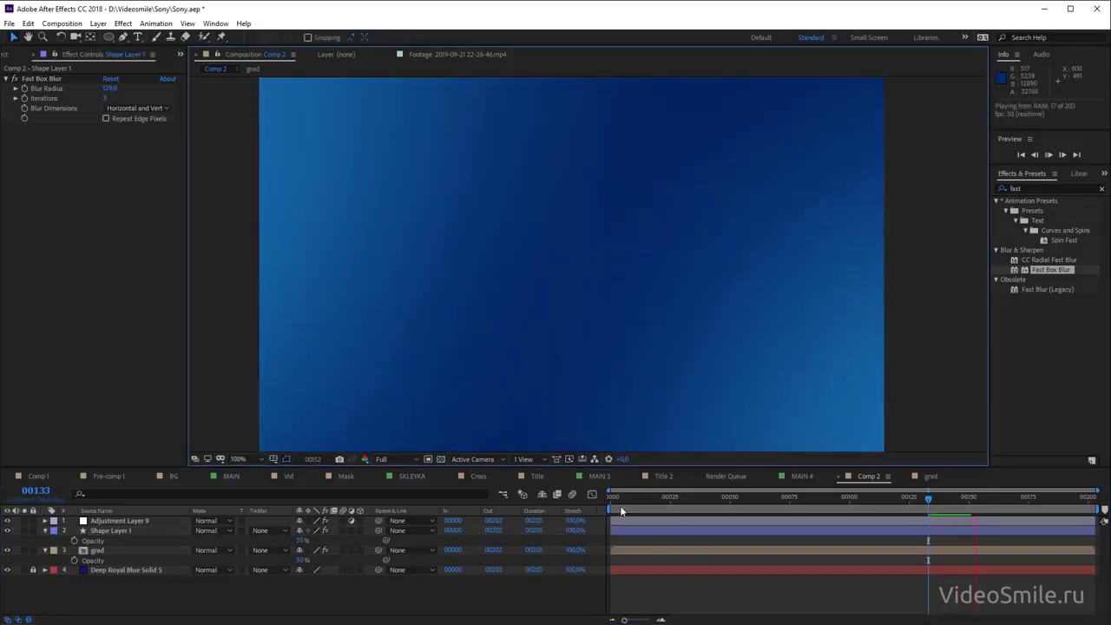
{"action": "left_click_drag", "start_coordinate": [620, 501], "coordinate": [597, 503]}
{"action": "scroll", "coordinate": [584, 354], "scroll_direction": "down", "scroll_amount": 1}
{"action": "key", "text": "space"}
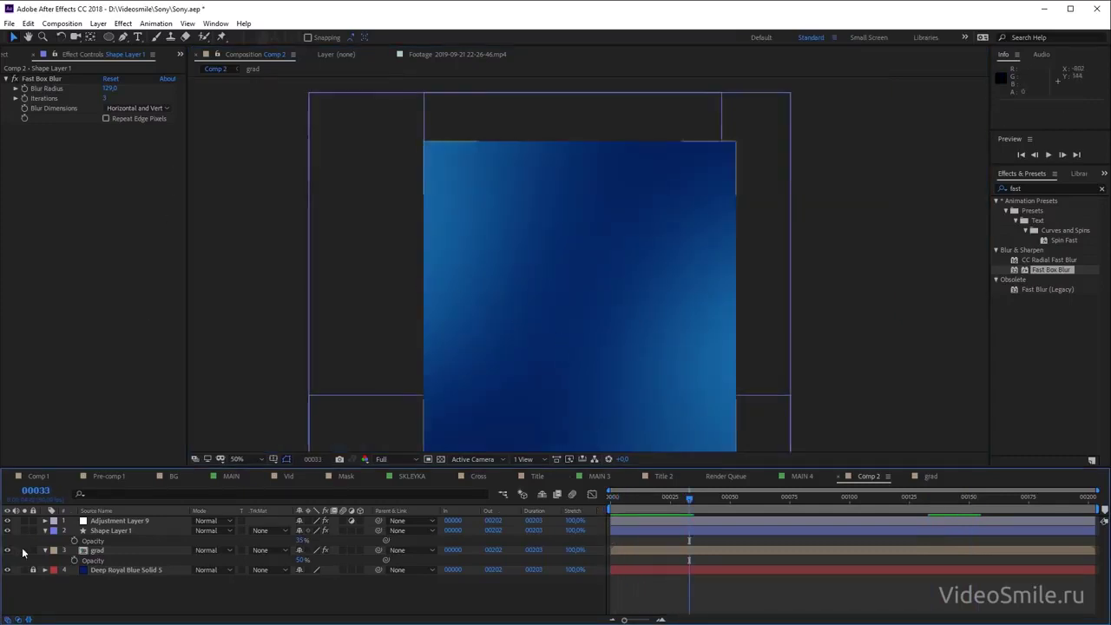
Precompose all four background layers into 'BG2' and lock the BG2 layer
{"action": "left_click", "coordinate": [45, 530]}
{"action": "left_click", "coordinate": [46, 541]}
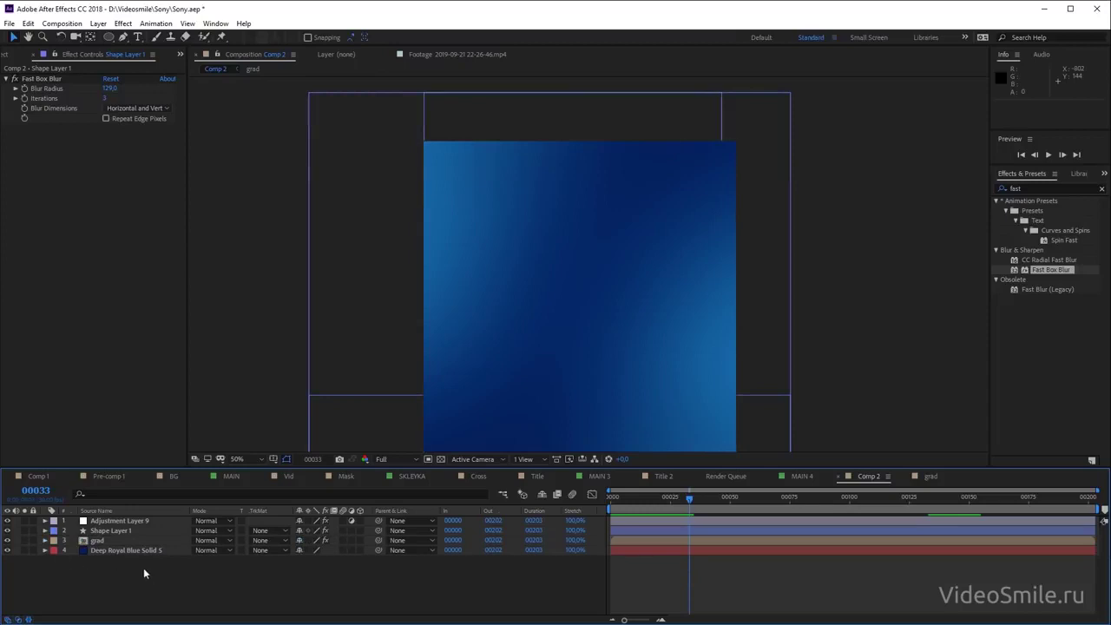
{"action": "key", "text": "ctrl+a"}
{"action": "key", "text": "ctrl+shift+c"}
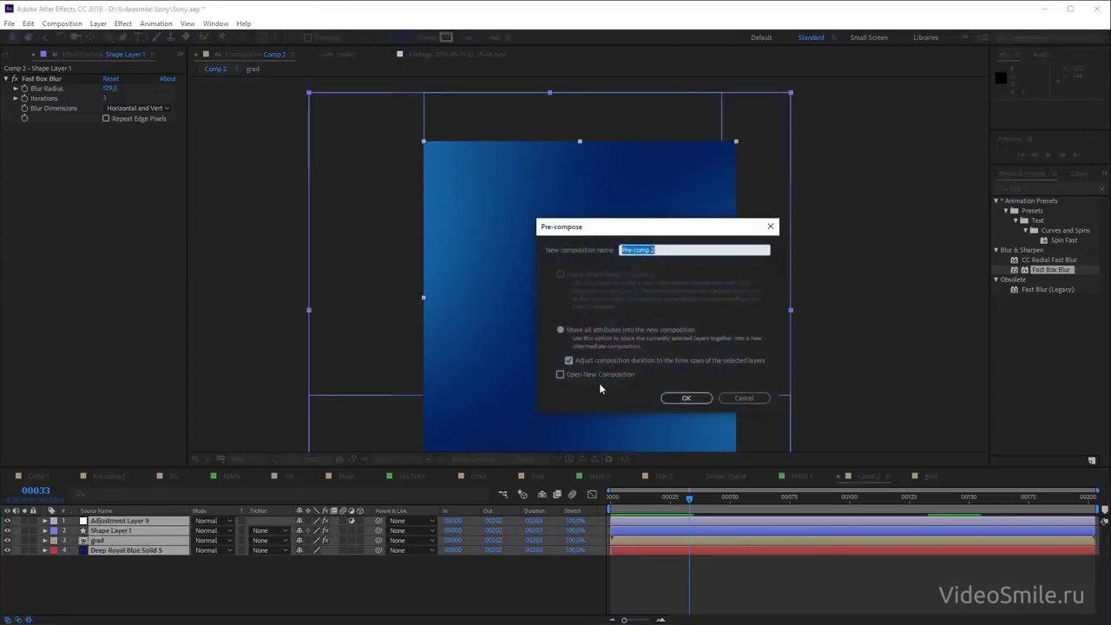
{"action": "type", "text": "BG"}
{"action": "type", "text": "2"}
{"action": "left_click", "coordinate": [683, 402]}
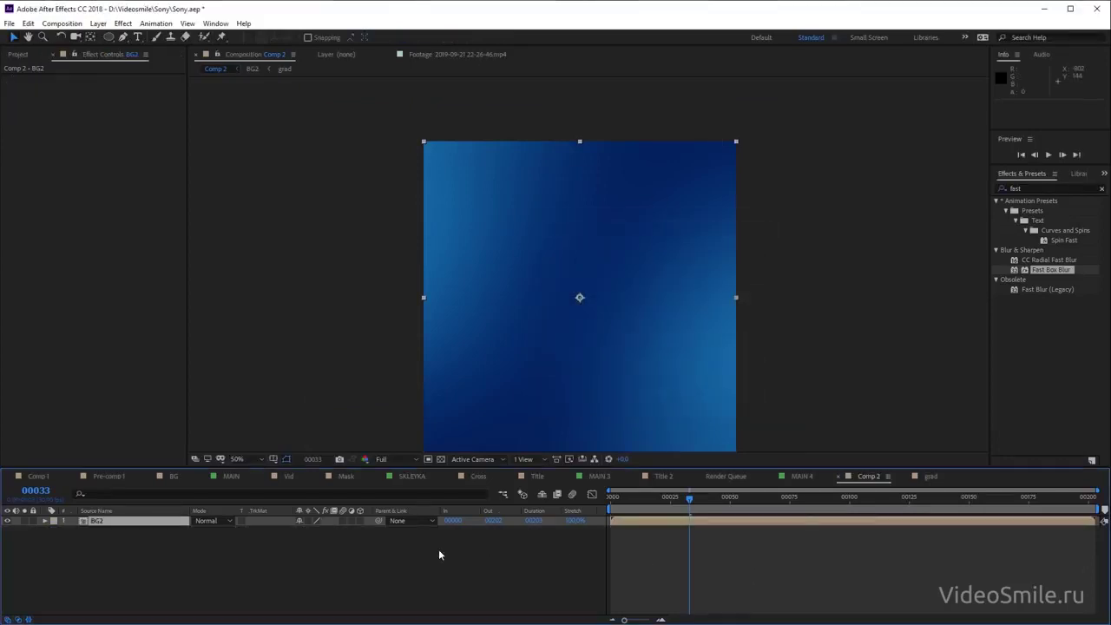
{"action": "left_click", "coordinate": [364, 556]}
{"action": "left_click", "coordinate": [97, 520]}
{"action": "left_click", "coordinate": [32, 520]}
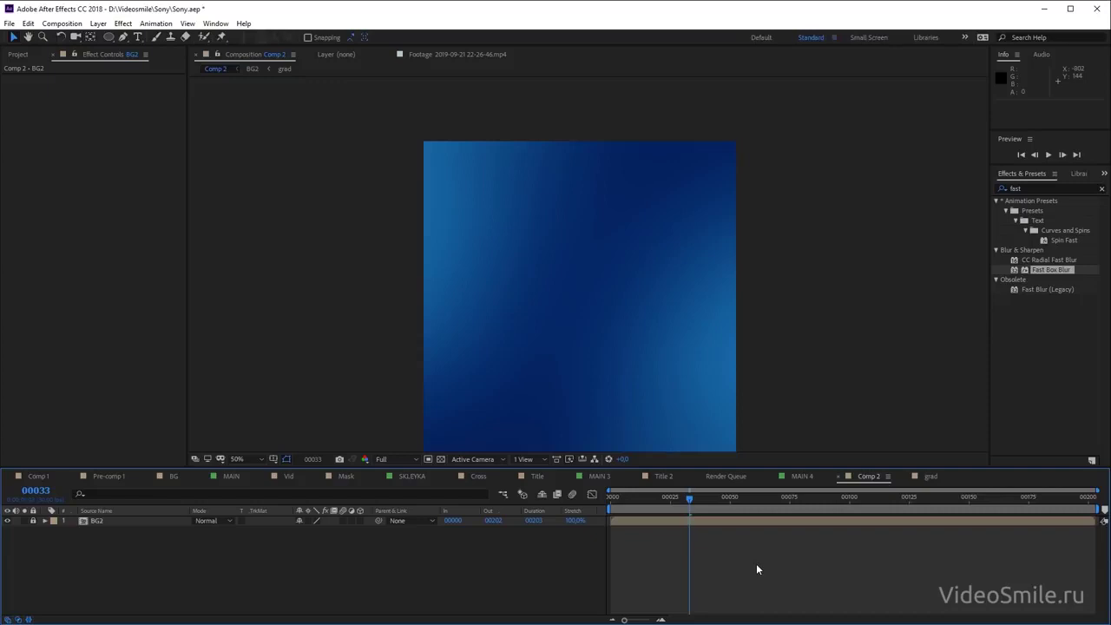
Create a new empty shape layer above BG2 and give the timeline more room
{"action": "right_click", "coordinate": [124, 538]}
{"action": "mouse_move", "coordinate": [189, 554]}
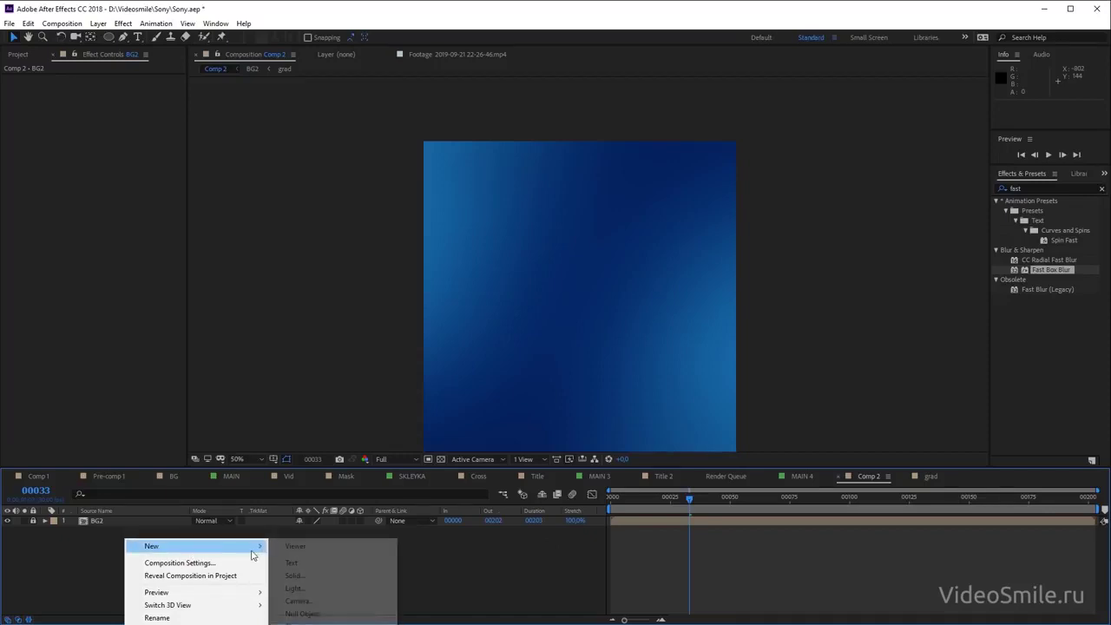
{"action": "left_click", "coordinate": [304, 622]}
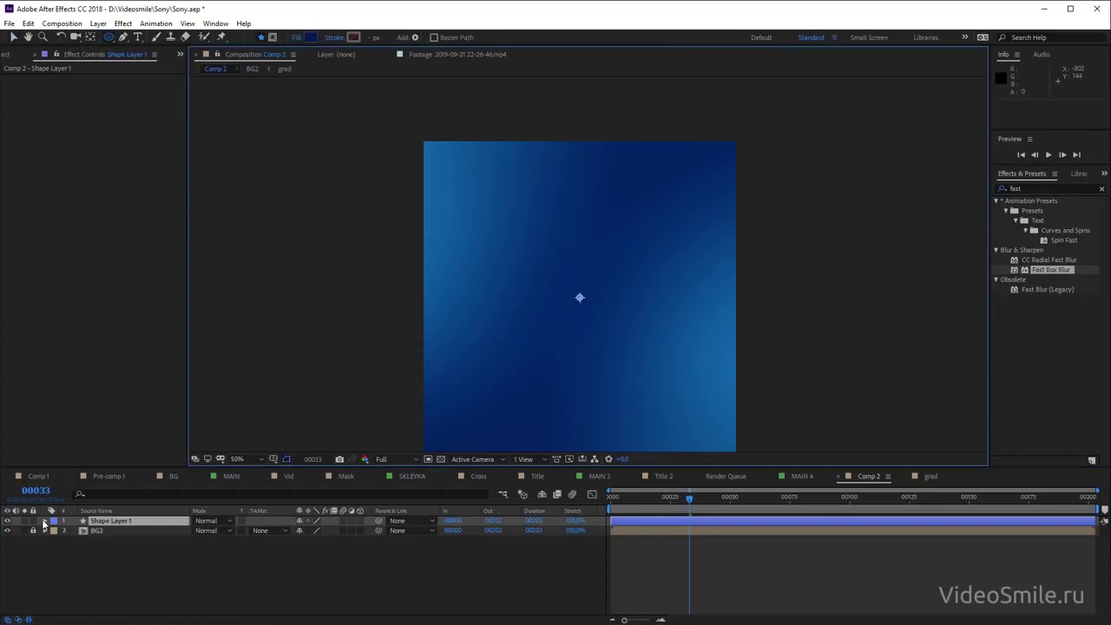
{"action": "left_click", "coordinate": [45, 521]}
{"action": "left_click_drag", "start_coordinate": [271, 466], "coordinate": [278, 417]}
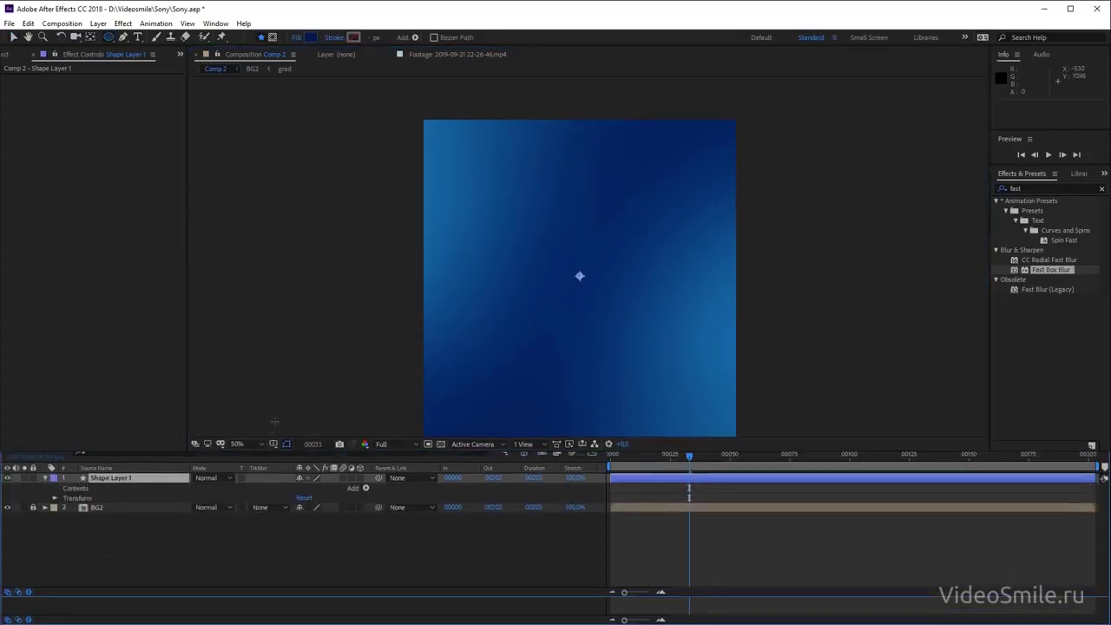
{"action": "left_click", "coordinate": [354, 545]}
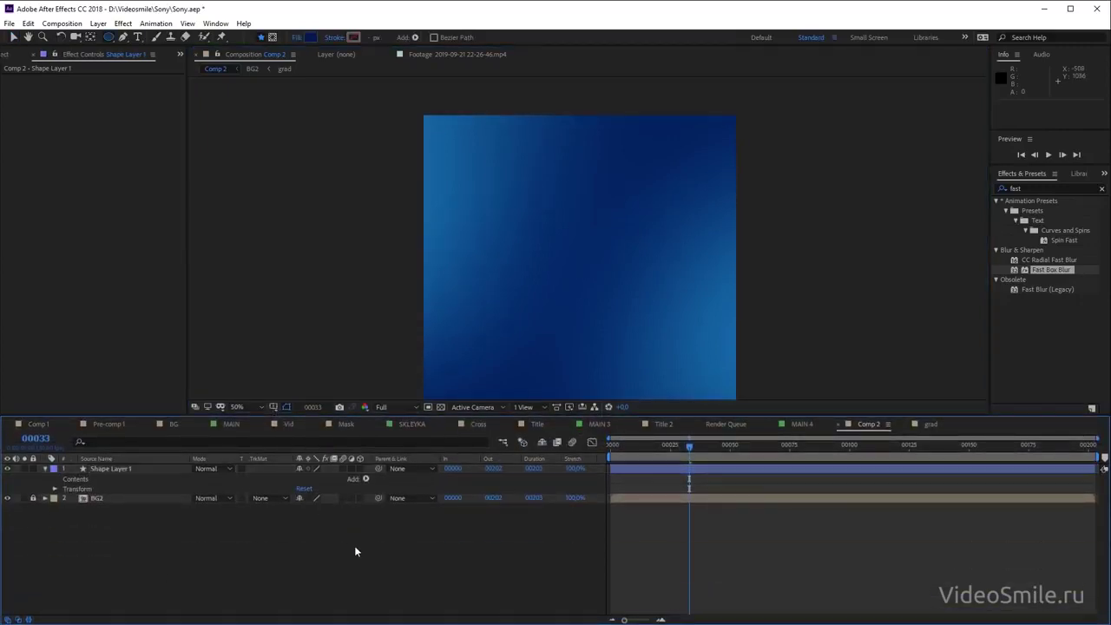
Add a Polystar star path and a Stroke to the new shape layer
{"action": "left_click", "coordinate": [365, 478]}
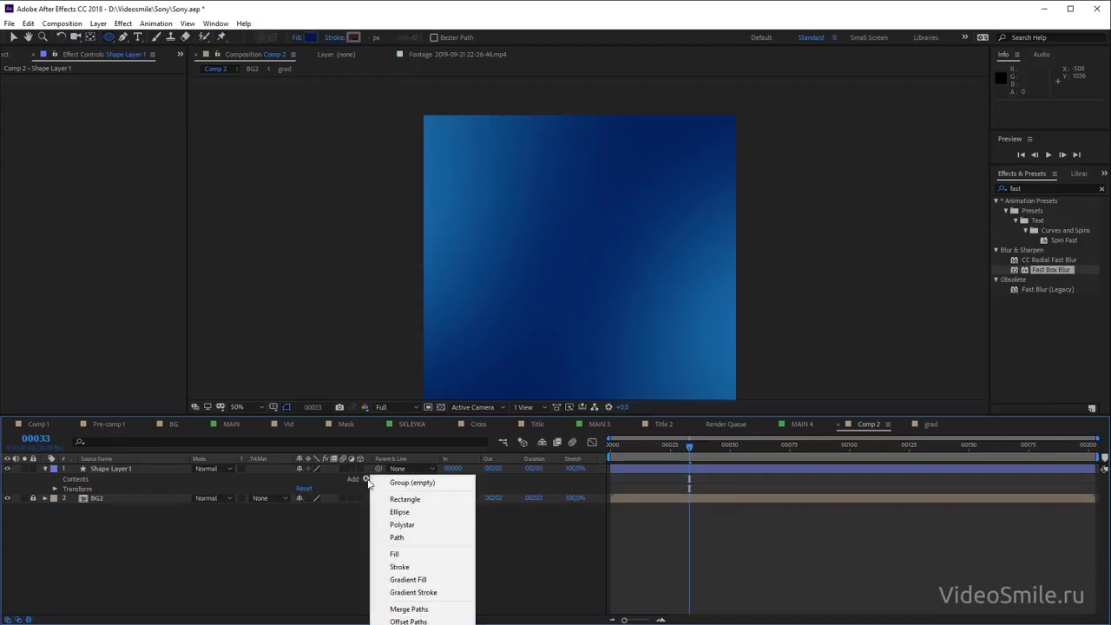
{"action": "left_click", "coordinate": [401, 524]}
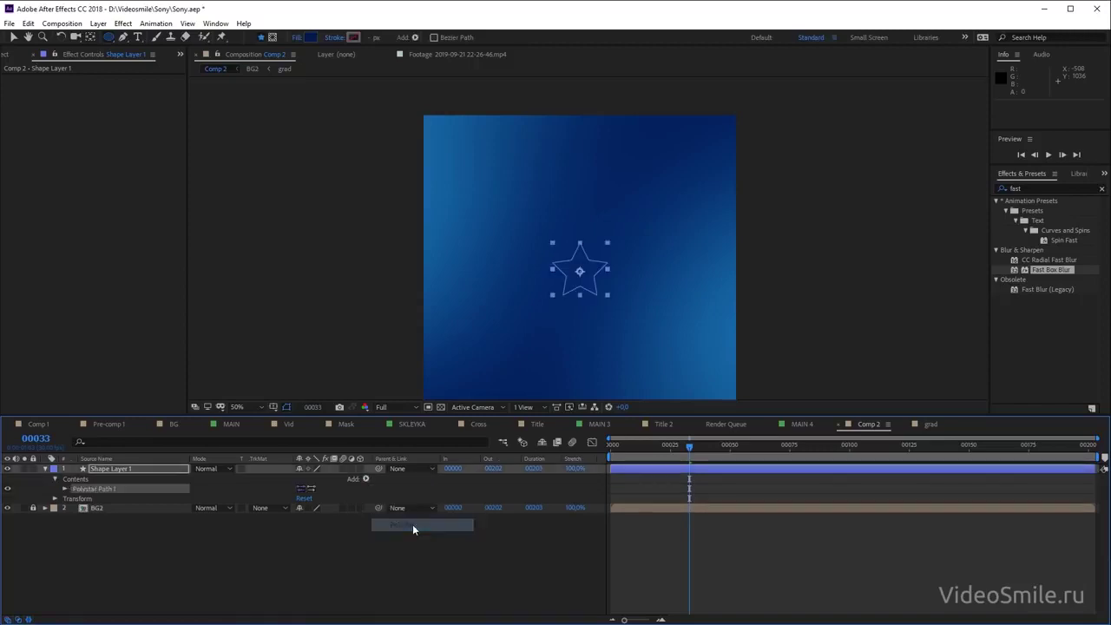
{"action": "left_click", "coordinate": [366, 477]}
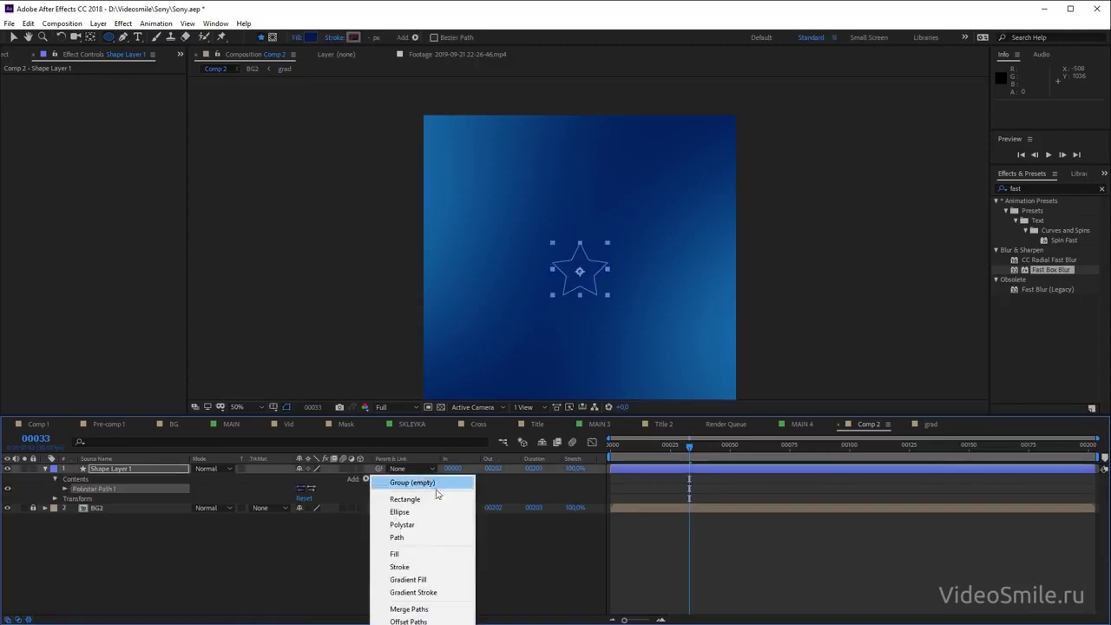
{"action": "left_click", "coordinate": [401, 567]}
{"action": "left_click", "coordinate": [400, 554]}
Change the Polystar type to Polygon with 4 points
{"action": "scroll", "coordinate": [579, 327], "scroll_direction": "up", "scroll_amount": 2}
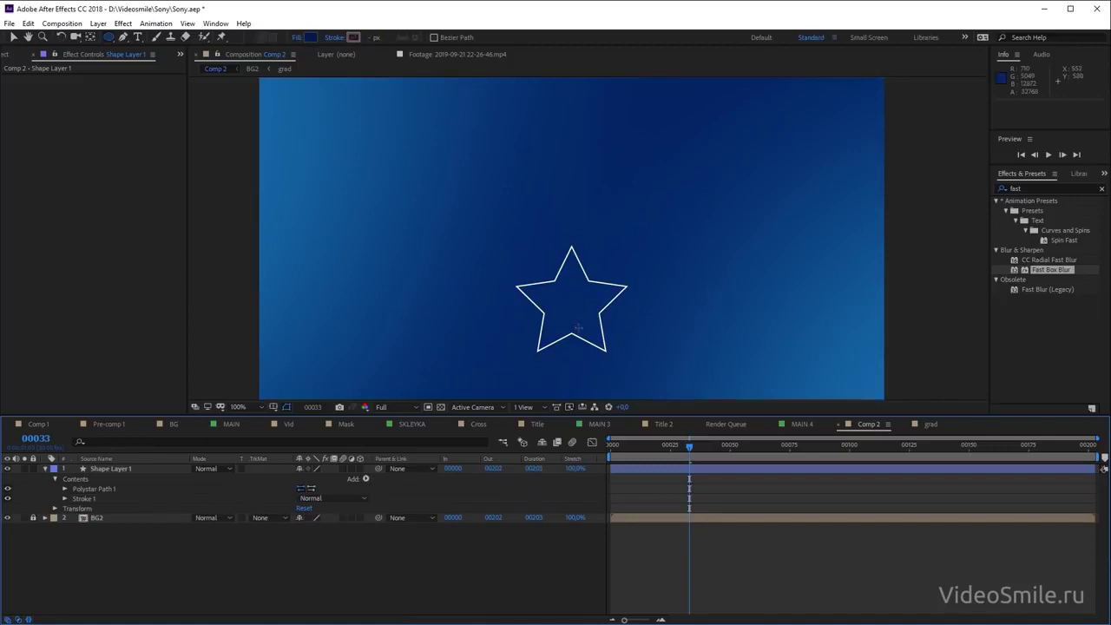
{"action": "left_click_drag", "start_coordinate": [590, 366], "coordinate": [595, 307]}
{"action": "key", "text": "v"}
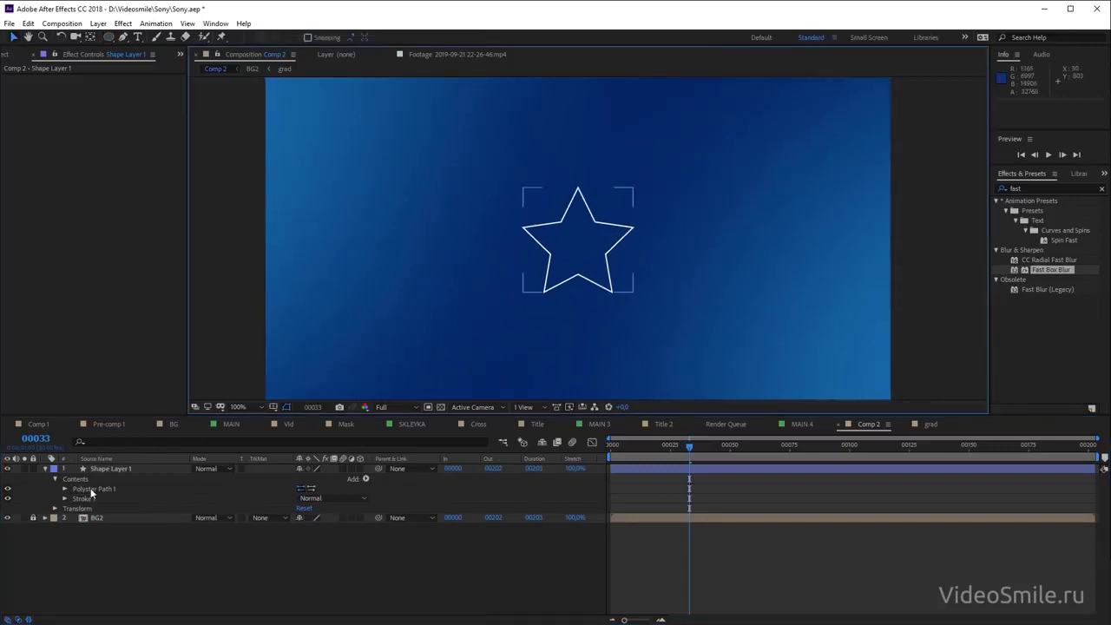
{"action": "left_click", "coordinate": [65, 490]}
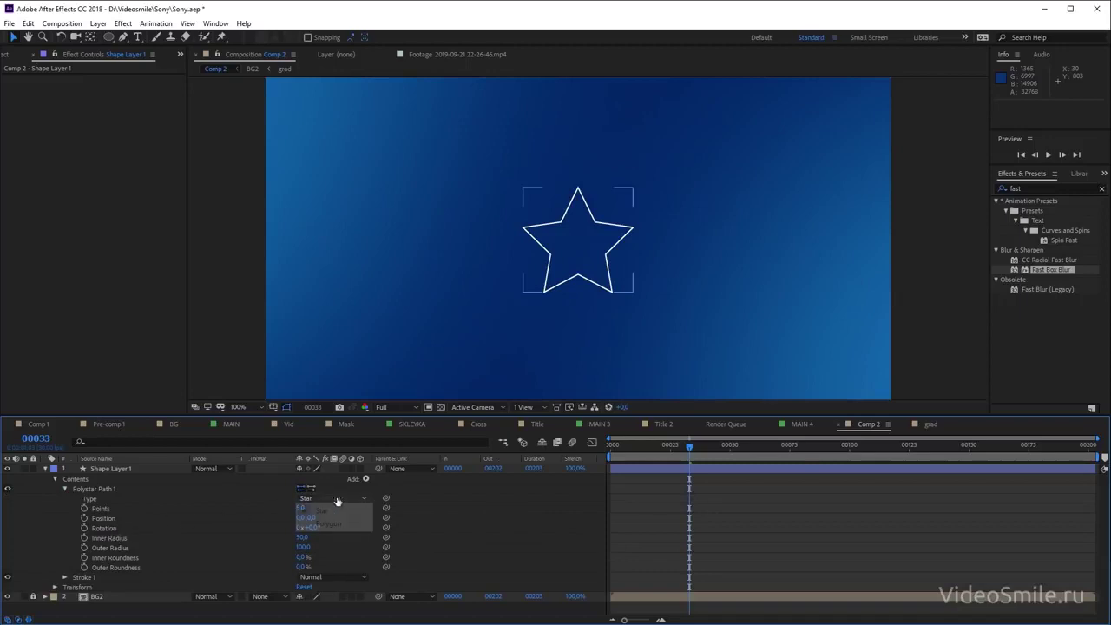
{"action": "left_click", "coordinate": [310, 498]}
{"action": "left_click", "coordinate": [337, 524]}
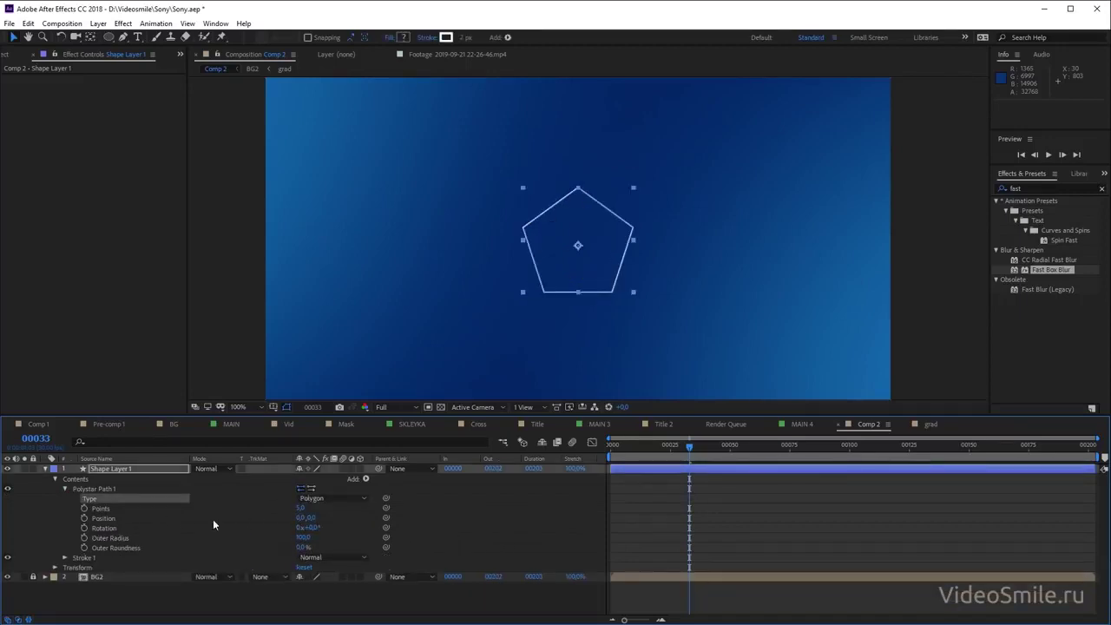
{"action": "left_click", "coordinate": [121, 511]}
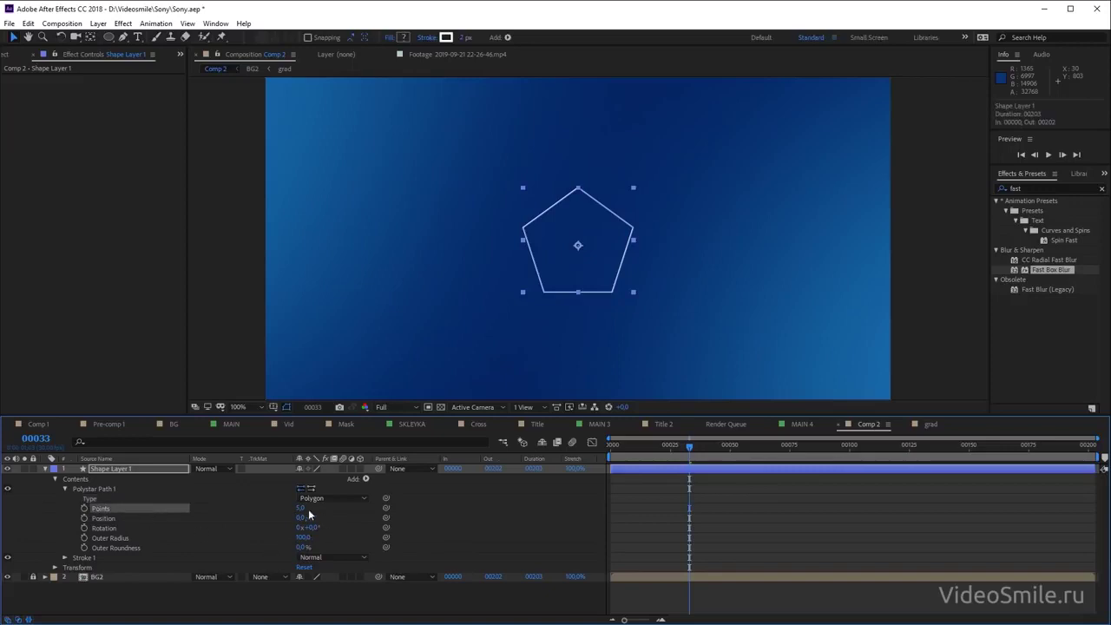
{"action": "left_click", "coordinate": [300, 508]}
{"action": "type", "text": "4"}
{"action": "left_click", "coordinate": [503, 524]}
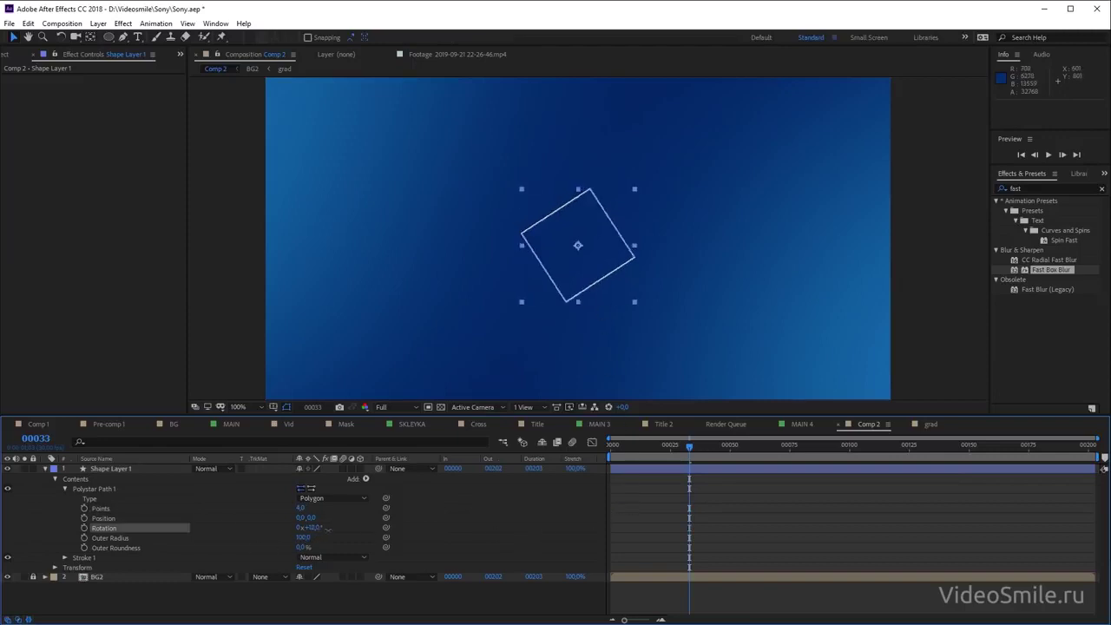
Try a 45° rotation on the polygon, then reset Rotation to 0°
{"action": "left_click_drag", "start_coordinate": [306, 527], "coordinate": [328, 527]}
{"action": "left_click", "coordinate": [312, 527]}
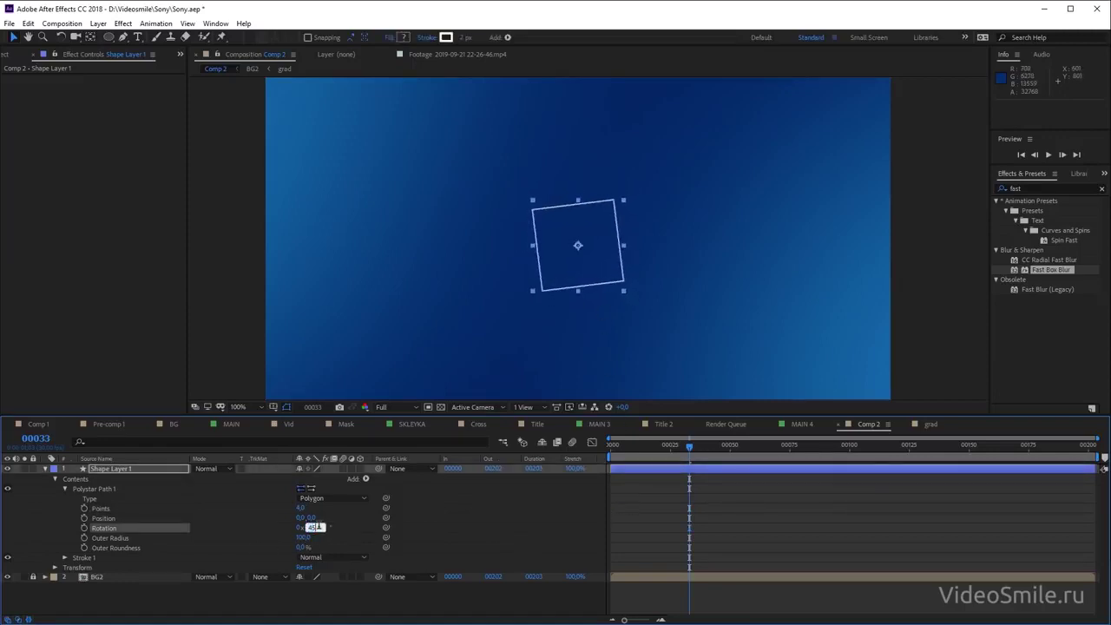
{"action": "key", "text": "Return"}
{"action": "left_click", "coordinate": [556, 537]}
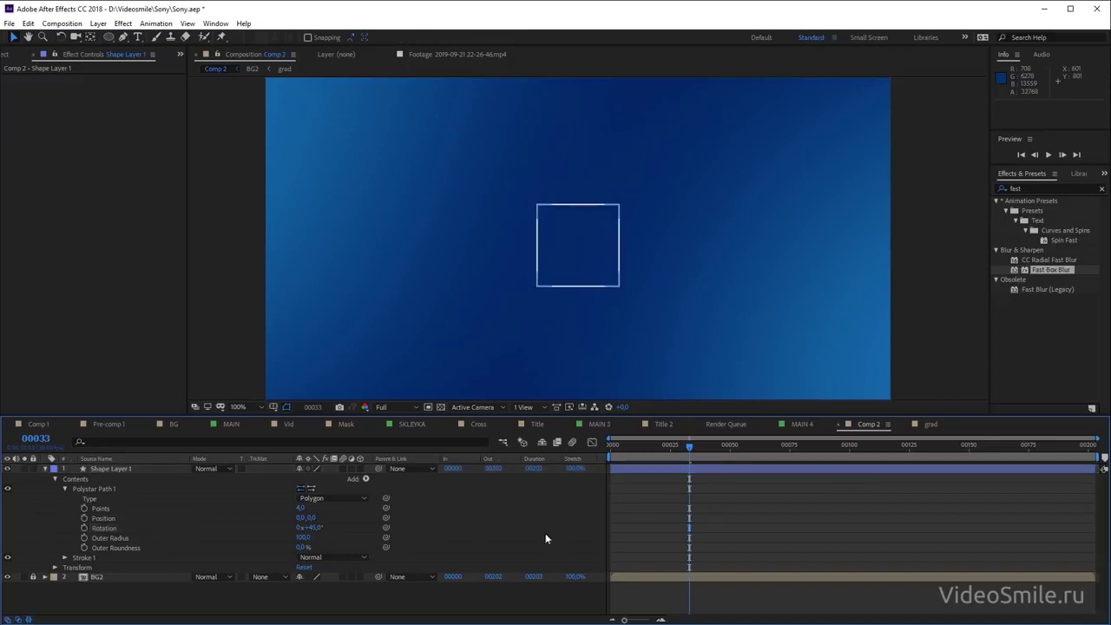
{"action": "left_click_drag", "start_coordinate": [306, 527], "coordinate": [321, 527]}
{"action": "left_click", "coordinate": [314, 527]}
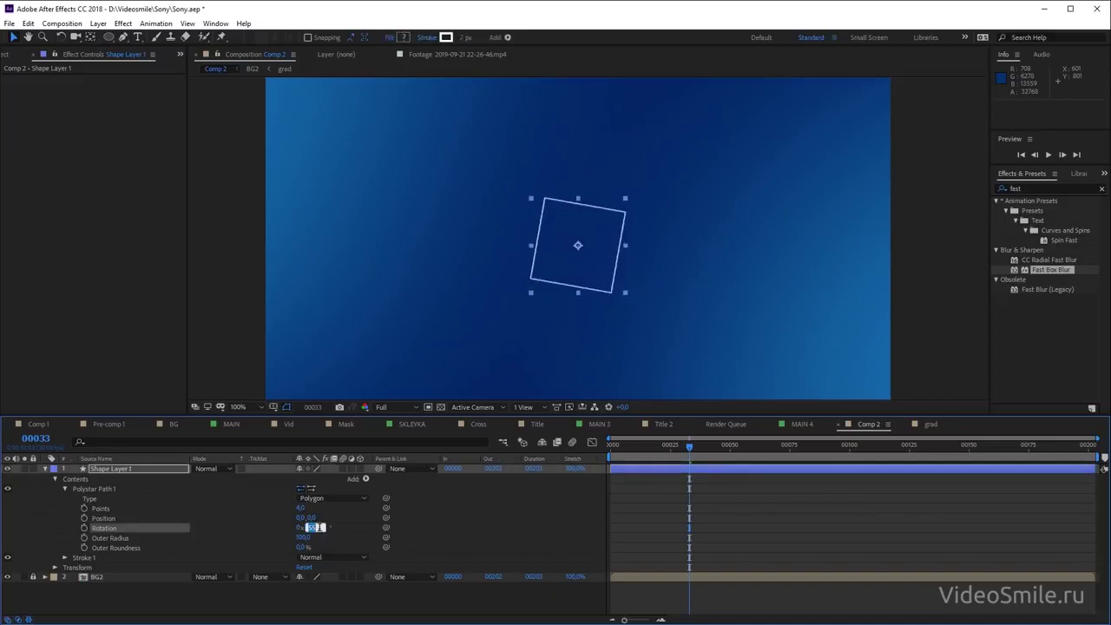
{"action": "type", "text": "0"}
{"action": "key", "text": "Return"}
{"action": "left_click", "coordinate": [519, 524]}
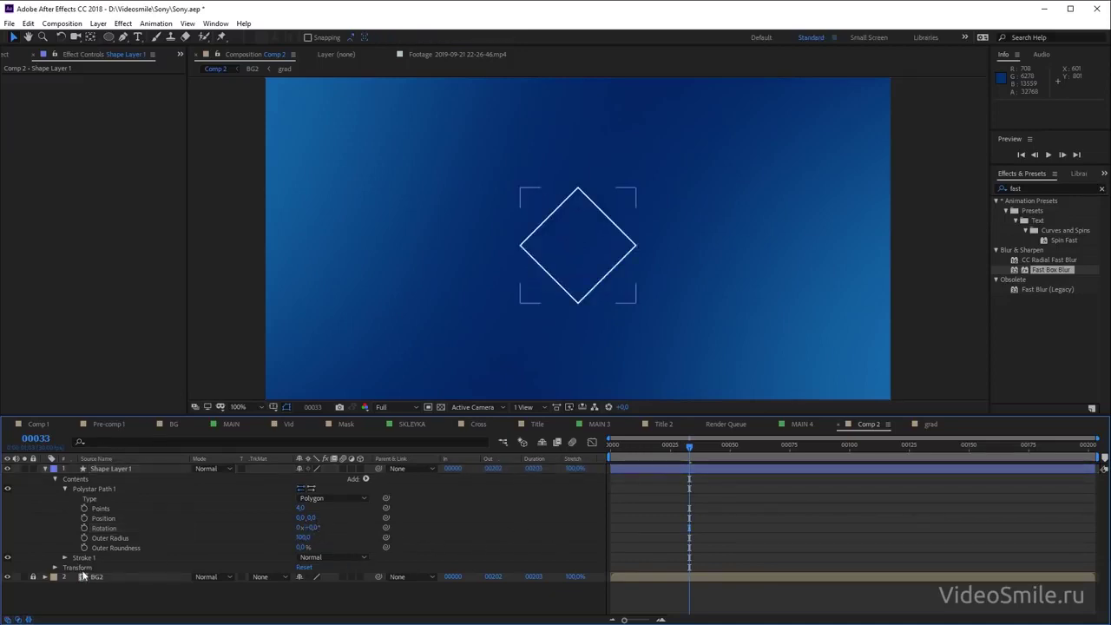
{"action": "left_click", "coordinate": [64, 557]}
Enlarge the diamond's Outer Radius to 115 and set its stroke width to 30
{"action": "left_click_drag", "start_coordinate": [302, 570], "coordinate": [330, 570]}
{"action": "scroll", "coordinate": [210, 511], "scroll_direction": "up", "scroll_amount": 1}
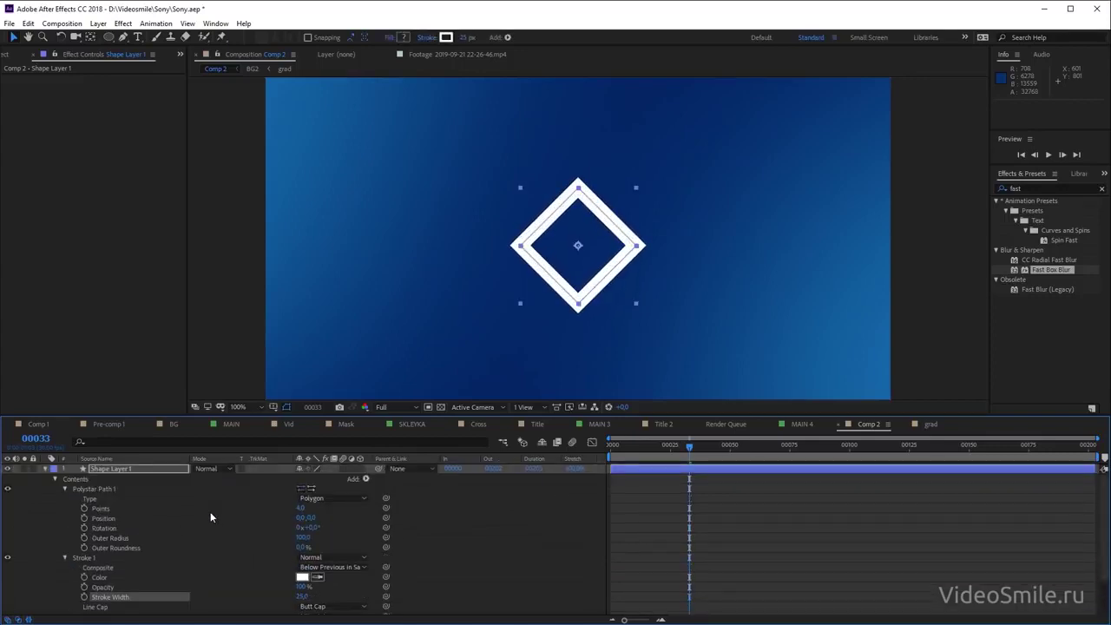
{"action": "left_click", "coordinate": [126, 539]}
{"action": "left_click_drag", "start_coordinate": [303, 540], "coordinate": [321, 548]}
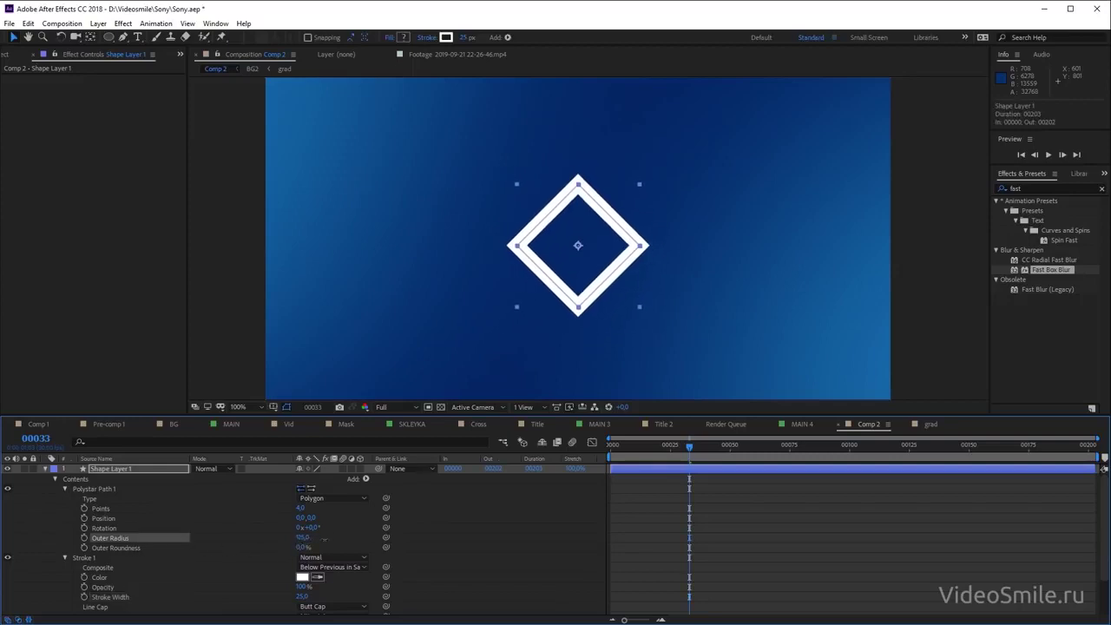
{"action": "left_click", "coordinate": [658, 291]}
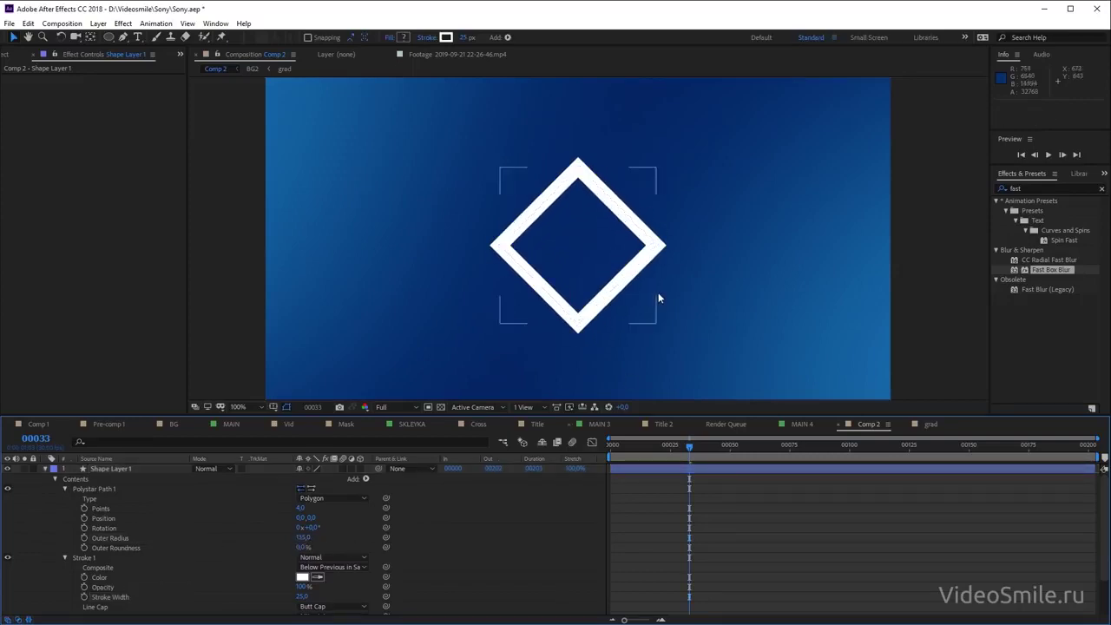
{"action": "key", "text": "comma"}
{"action": "key", "text": "comma"}
{"action": "key", "text": "period"}
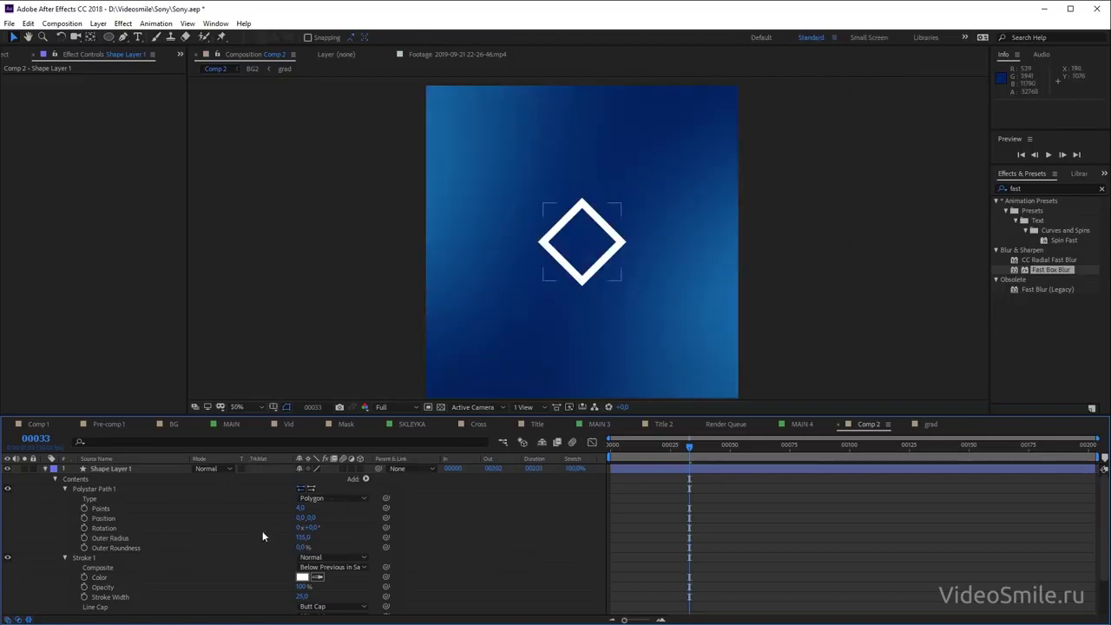
{"action": "left_click", "coordinate": [302, 596]}
{"action": "type", "text": "30"}
{"action": "key", "text": "Return"}
{"action": "left_click", "coordinate": [763, 533]}
{"action": "key", "text": "period"}
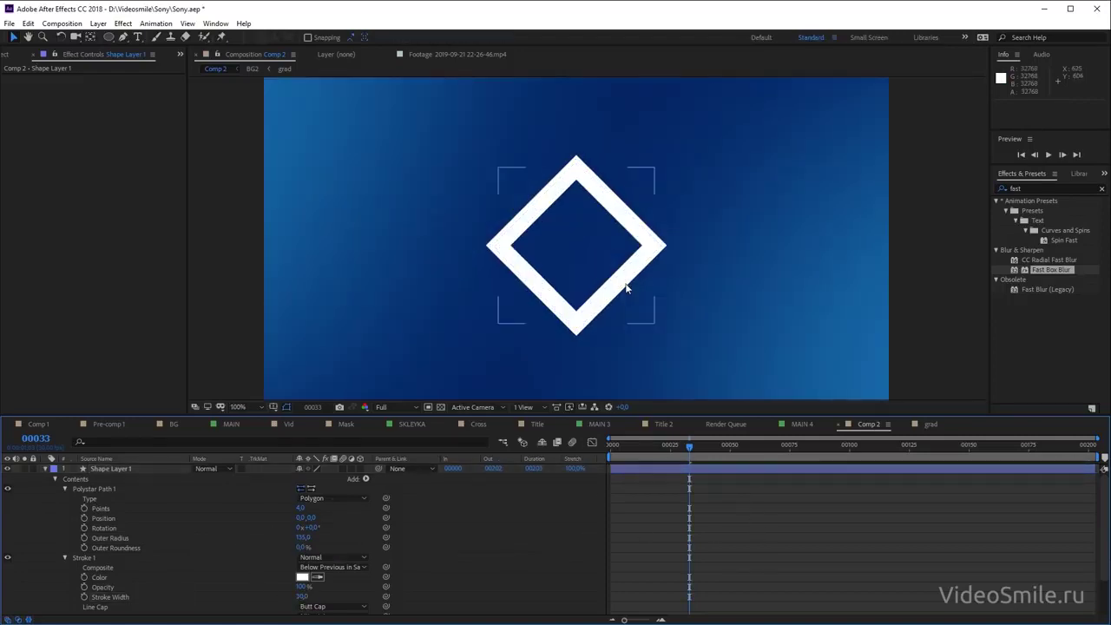
Collapse the diamond shape layer and enable its 3D layer switch
{"action": "left_click", "coordinate": [46, 469]}
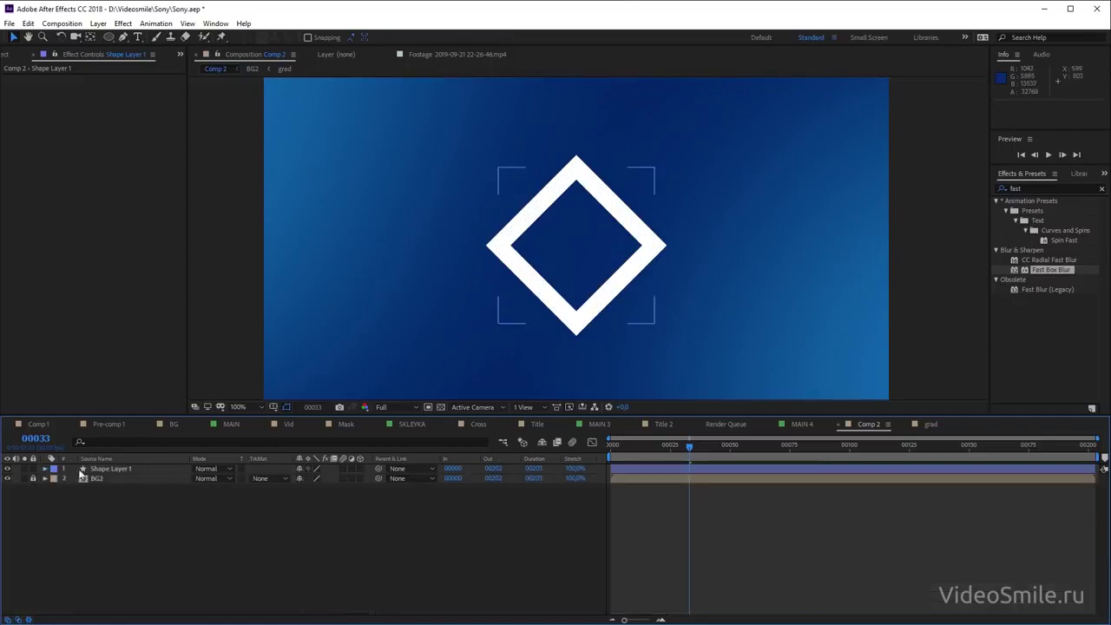
{"action": "left_click", "coordinate": [81, 471]}
{"action": "left_click", "coordinate": [361, 468]}
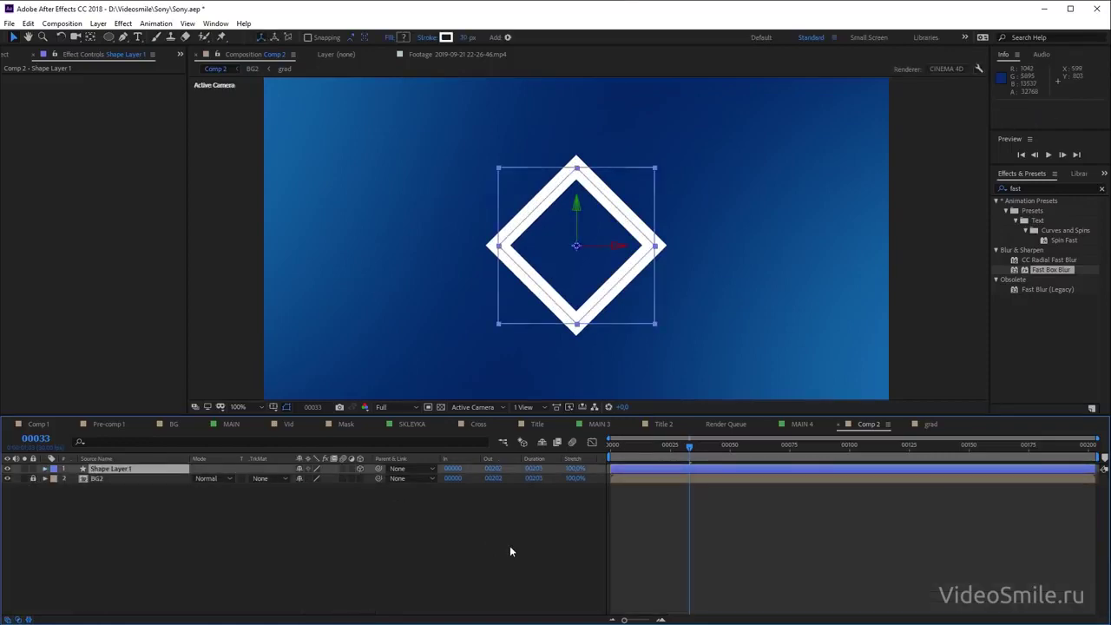
{"action": "left_click", "coordinate": [509, 545]}
{"action": "left_click", "coordinate": [615, 247]}
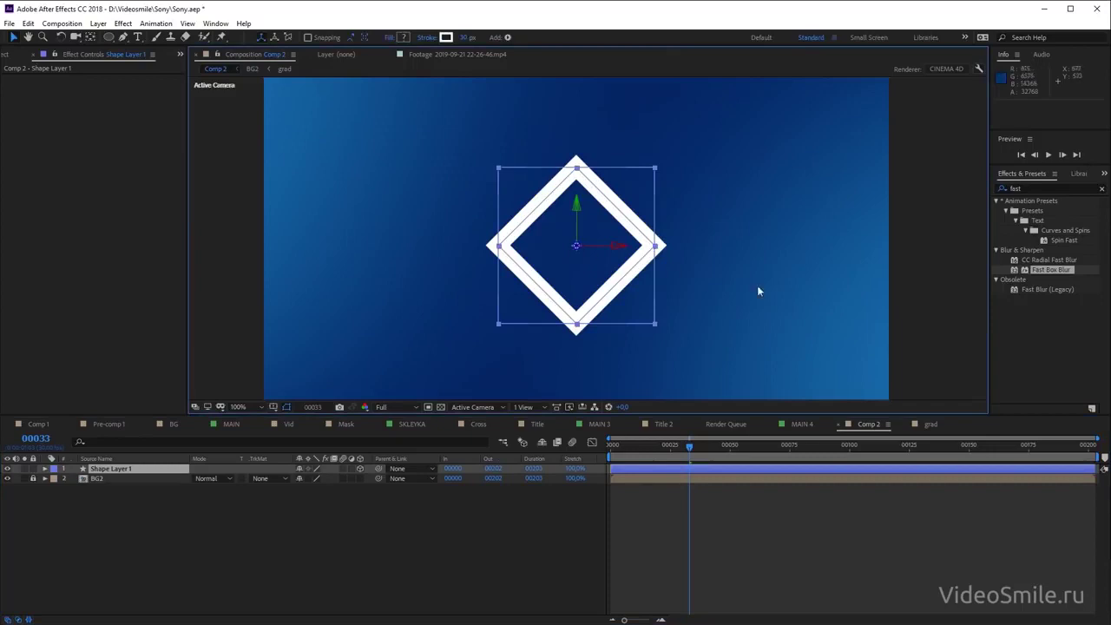
Keep CINEMA 4D as the composition's 3D renderer in Composition Settings
{"action": "left_click", "coordinate": [955, 72]}
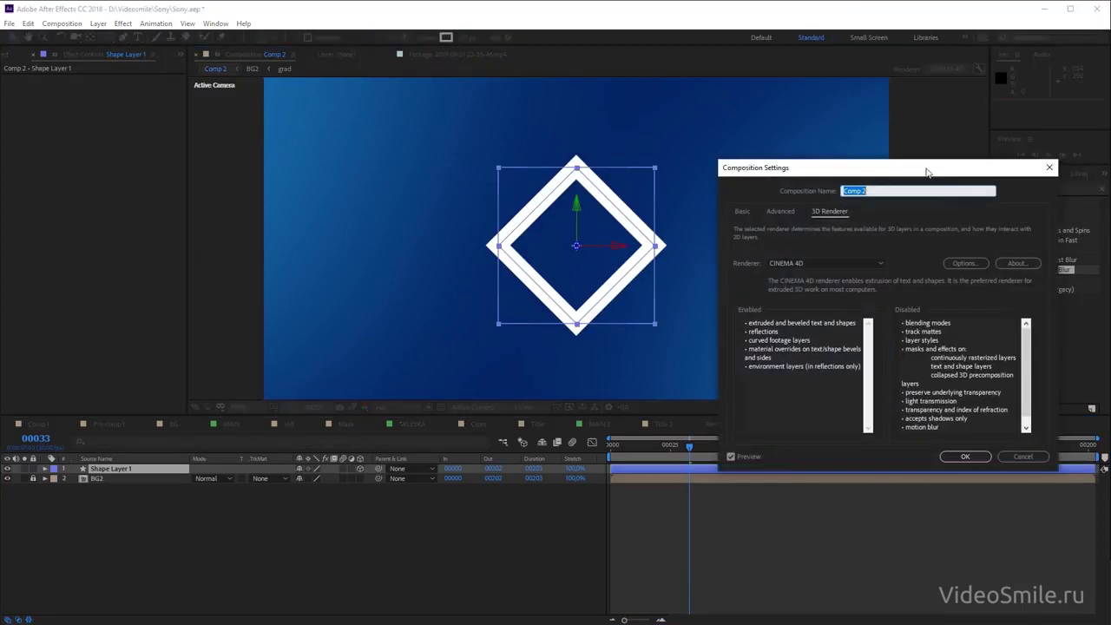
{"action": "left_click_drag", "start_coordinate": [757, 180], "coordinate": [942, 162]}
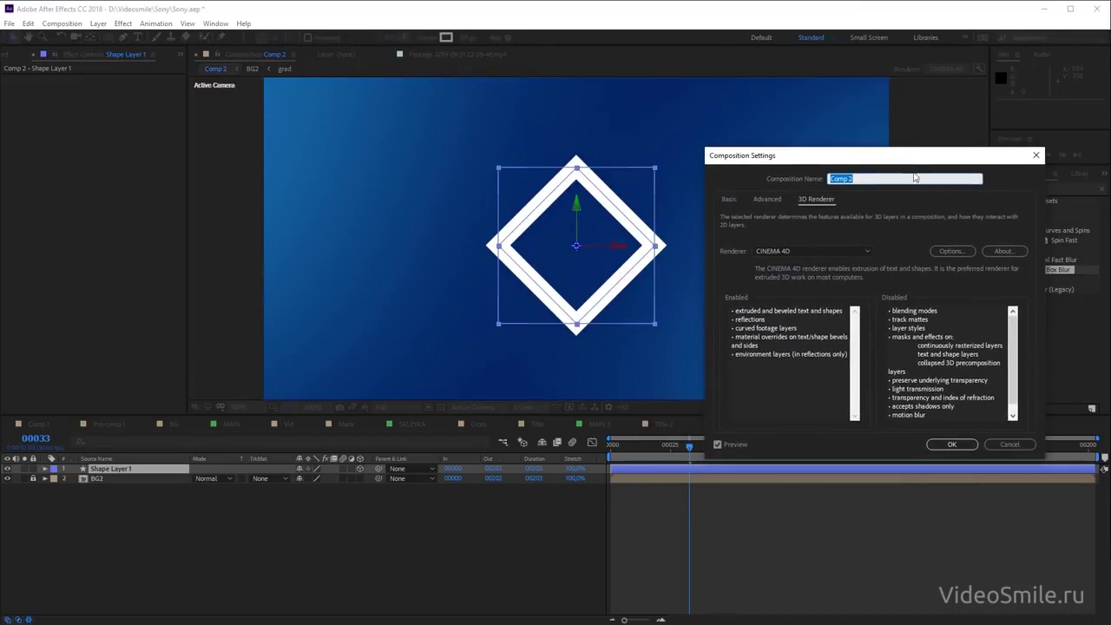
{"action": "left_click", "coordinate": [825, 252]}
{"action": "left_click", "coordinate": [805, 289]}
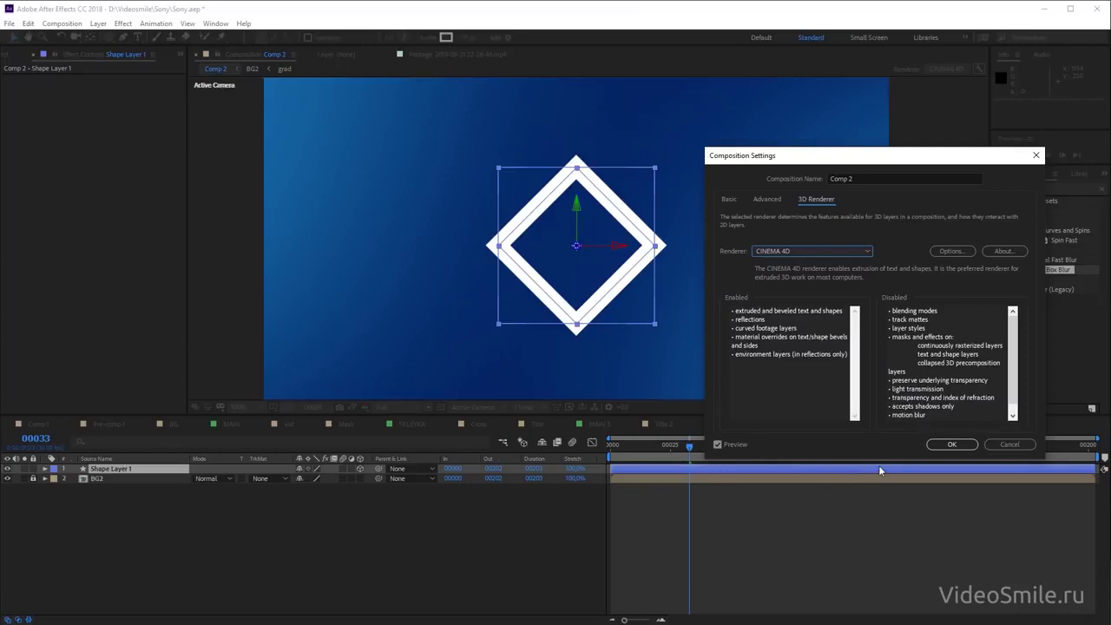
{"action": "left_click", "coordinate": [951, 445]}
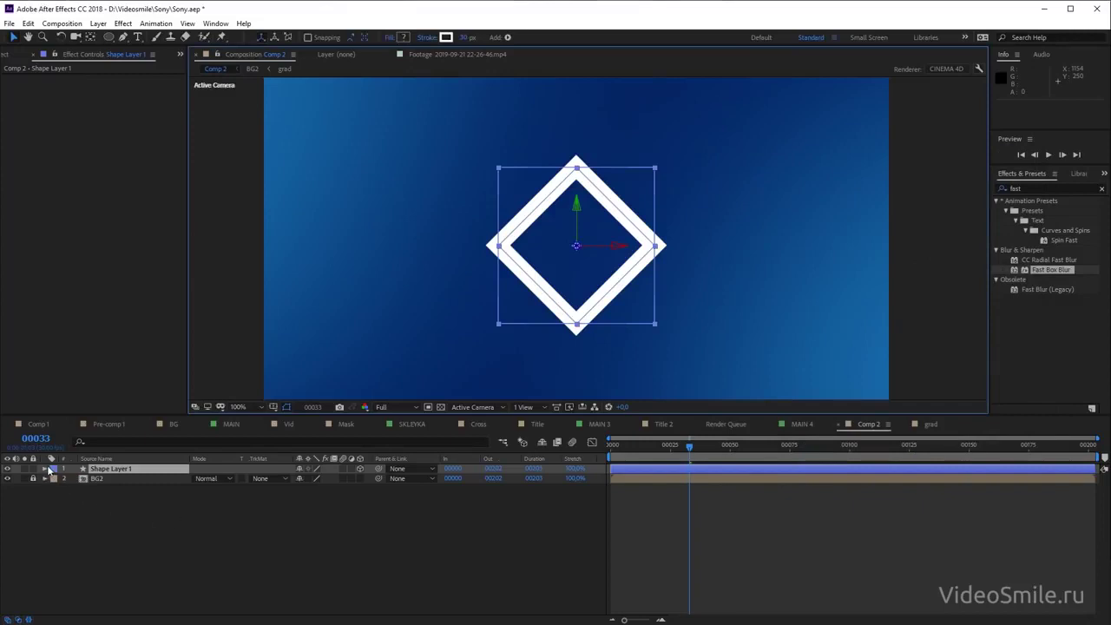
Group Polystar Path 1 and Stroke 1 into Group 1
{"action": "left_click", "coordinate": [46, 468]}
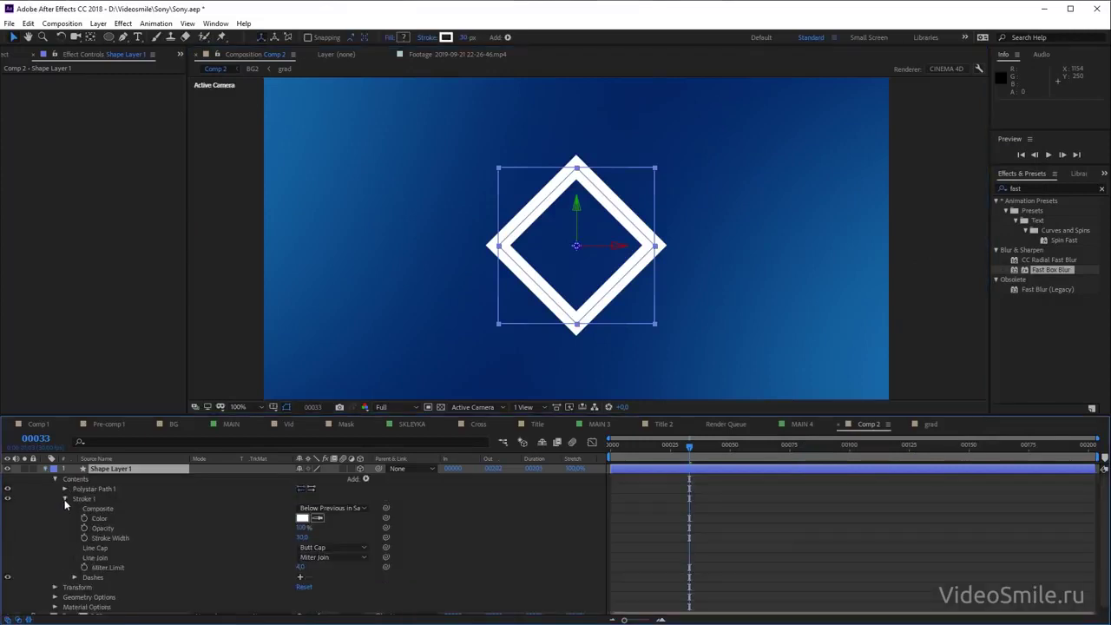
{"action": "left_click", "coordinate": [64, 499]}
{"action": "left_click", "coordinate": [92, 500]}
{"action": "left_click", "coordinate": [99, 489], "text": "shift"}
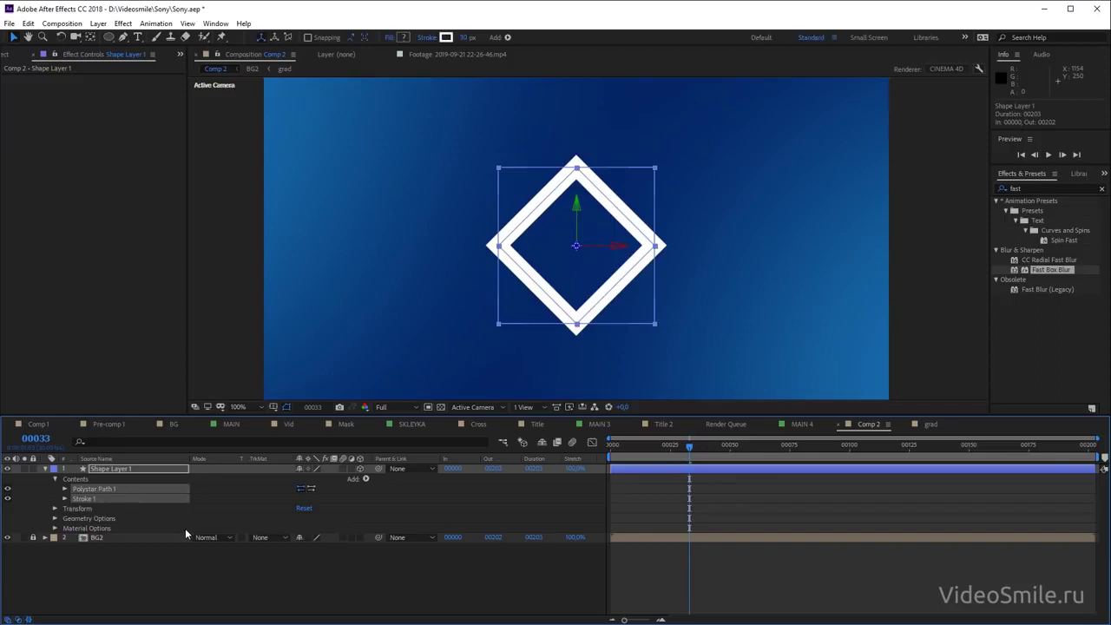
{"action": "key", "text": "ctrl+g"}
{"action": "left_click", "coordinate": [425, 515]}
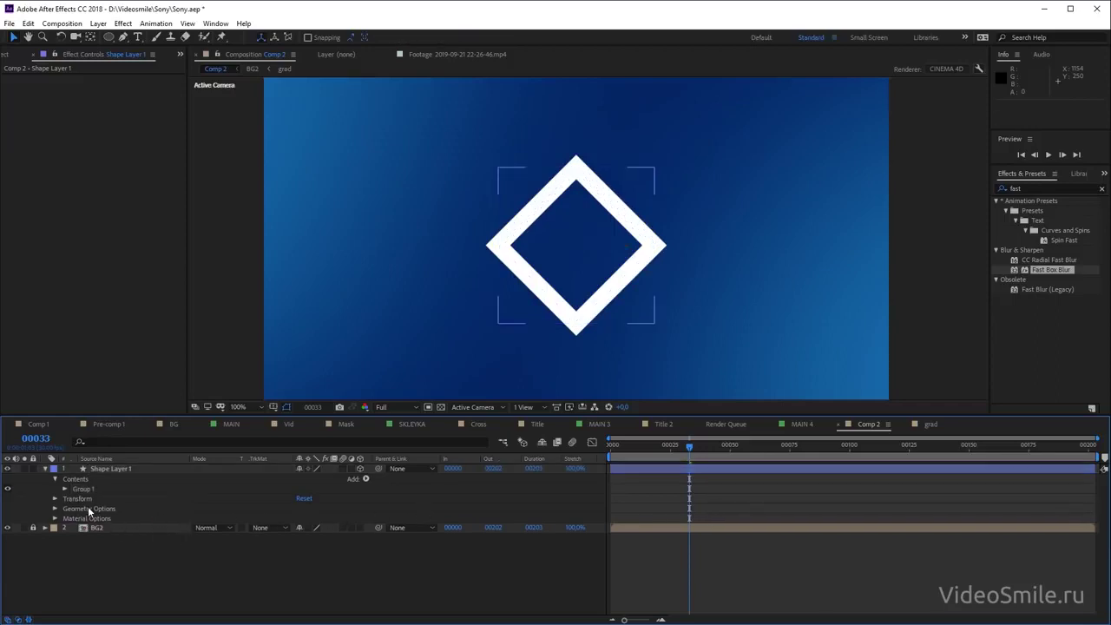
In Geometry Options, set Extrusion Depth to 30 and Bevel Style to Angular
{"action": "left_click", "coordinate": [87, 508]}
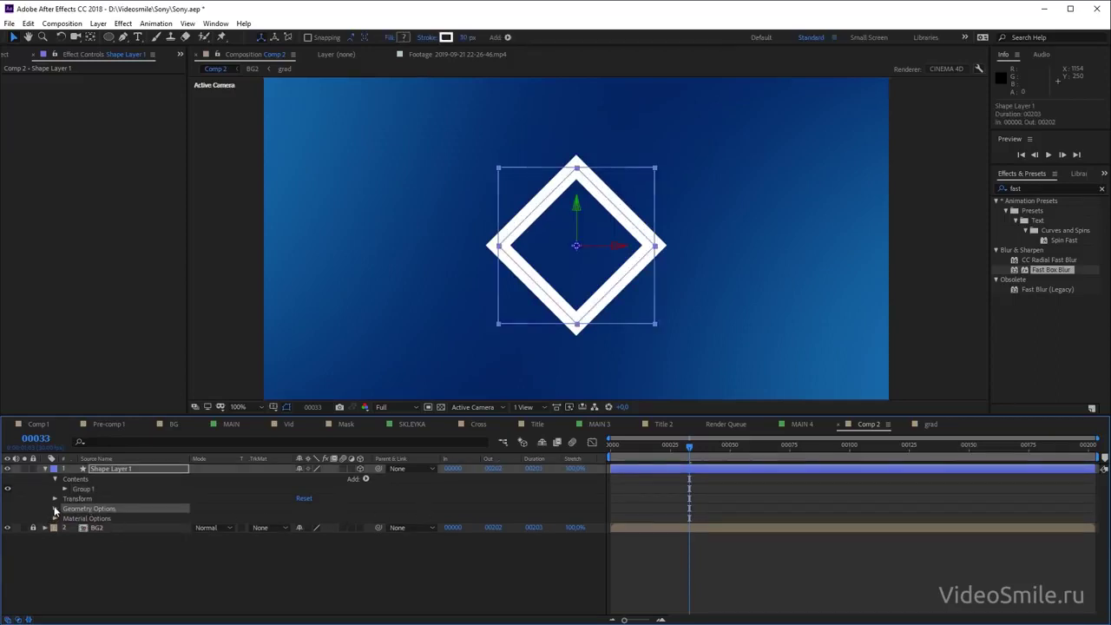
{"action": "left_click", "coordinate": [55, 510]}
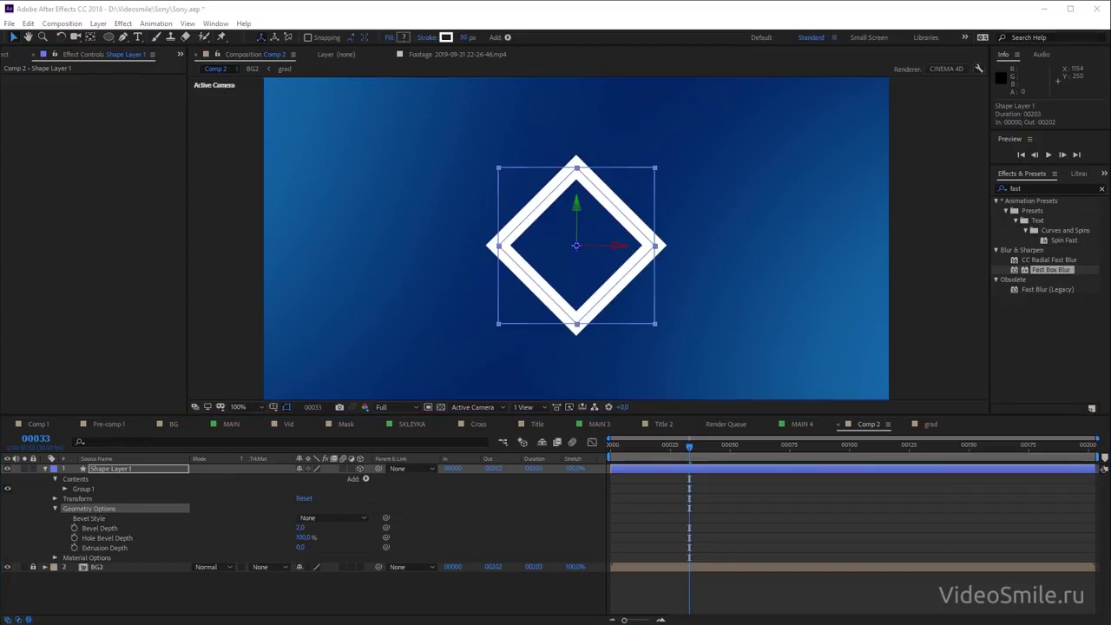
{"action": "left_click", "coordinate": [122, 548]}
{"action": "left_click_drag", "start_coordinate": [300, 548], "coordinate": [301, 552]}
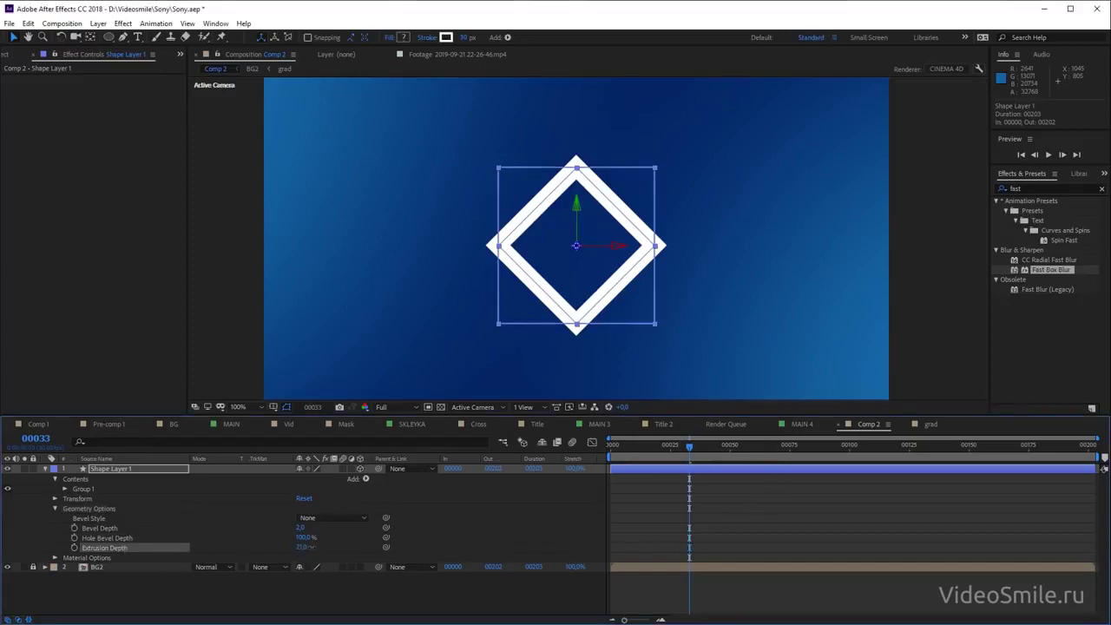
{"action": "left_click", "coordinate": [301, 548]}
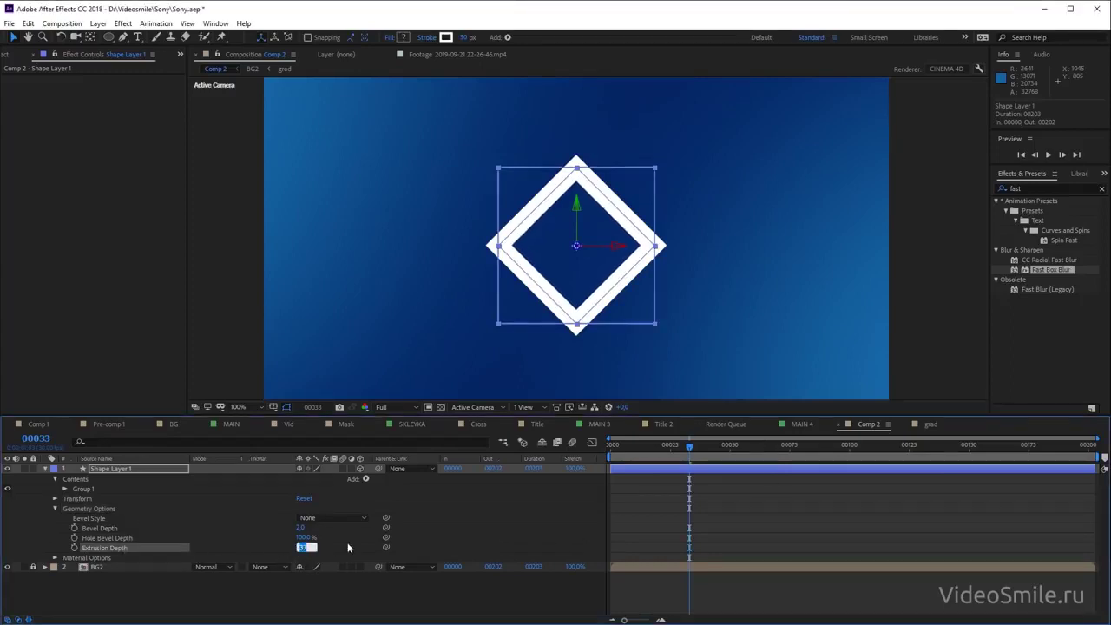
{"action": "type", "text": "30"}
{"action": "key", "text": "Return"}
{"action": "left_click", "coordinate": [519, 520]}
{"action": "left_click", "coordinate": [326, 518]}
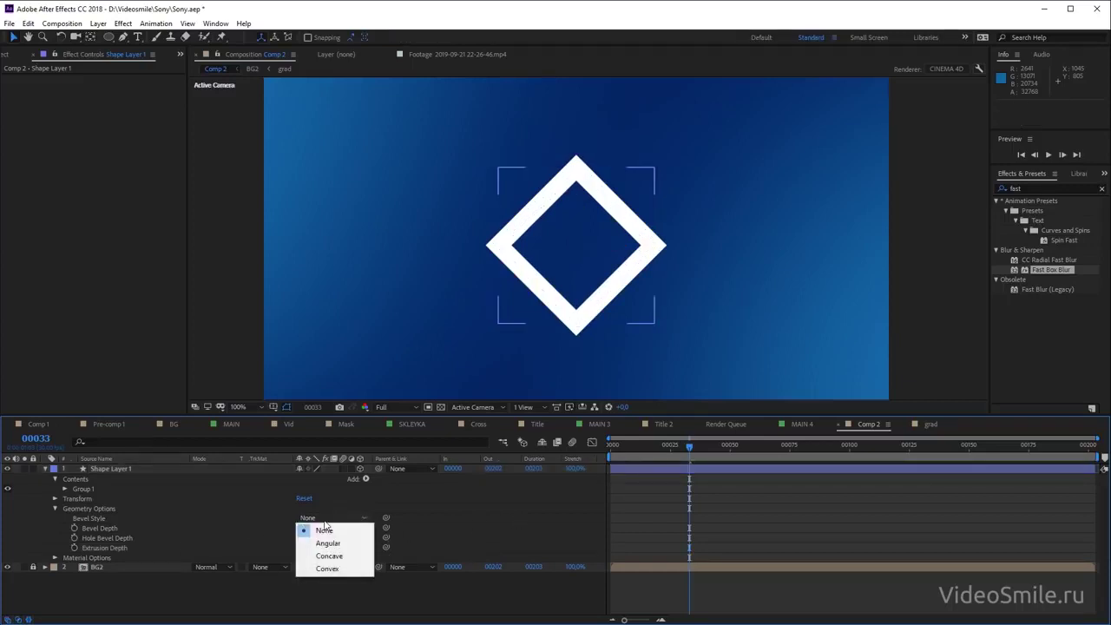
{"action": "left_click", "coordinate": [340, 543]}
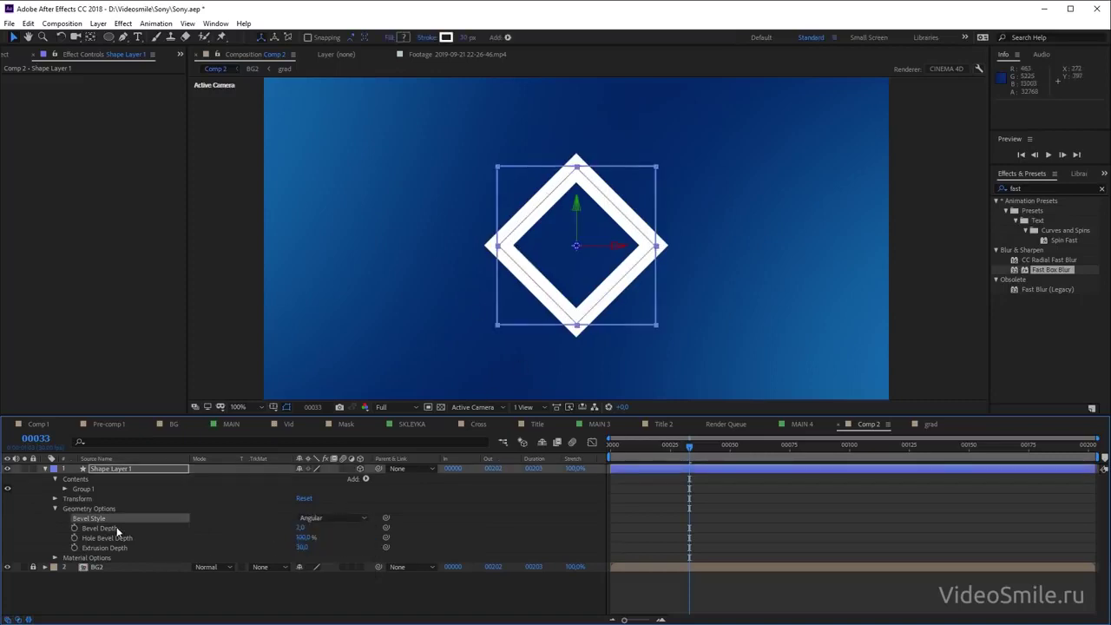
{"action": "left_click", "coordinate": [746, 520]}
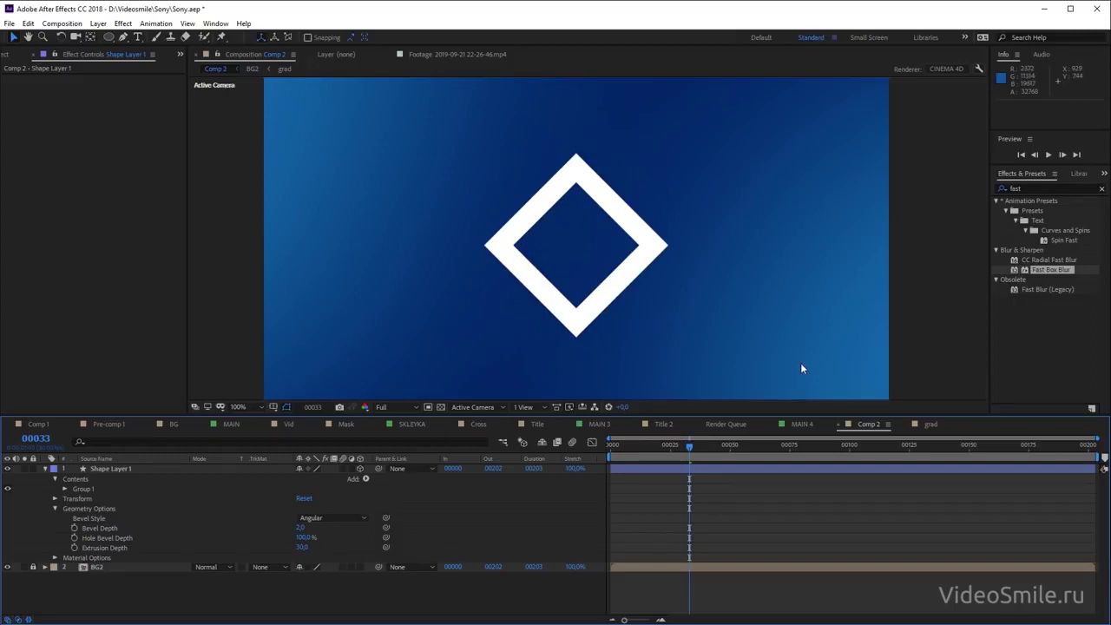
Add a new light layer, Point Light 1, with Intensity set to 80%
{"action": "left_click", "coordinate": [98, 24]}
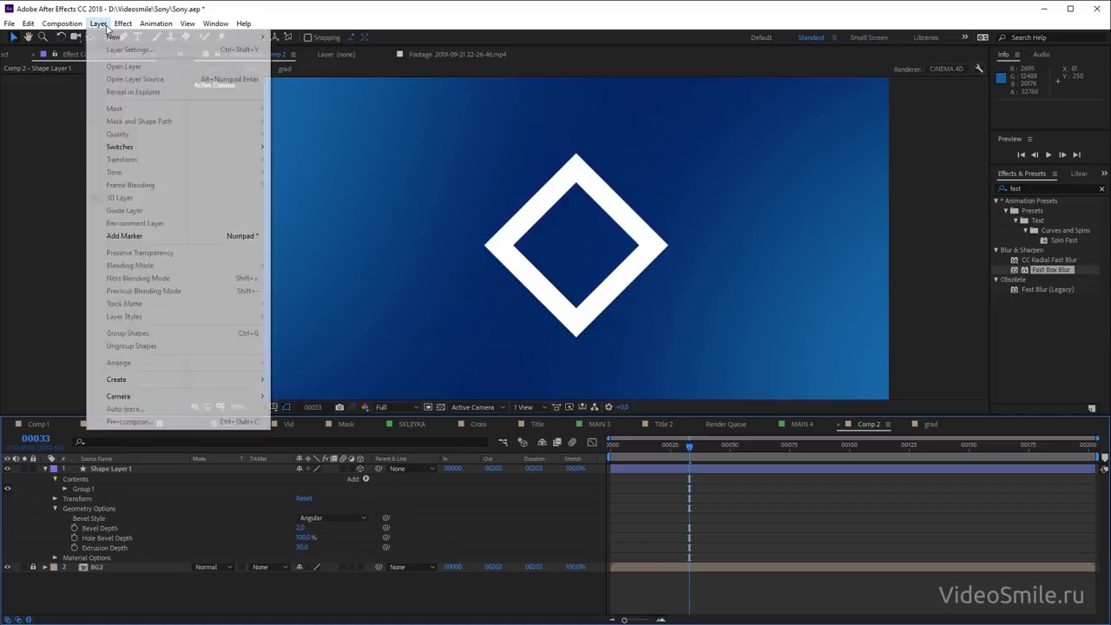
{"action": "mouse_move", "coordinate": [112, 39]}
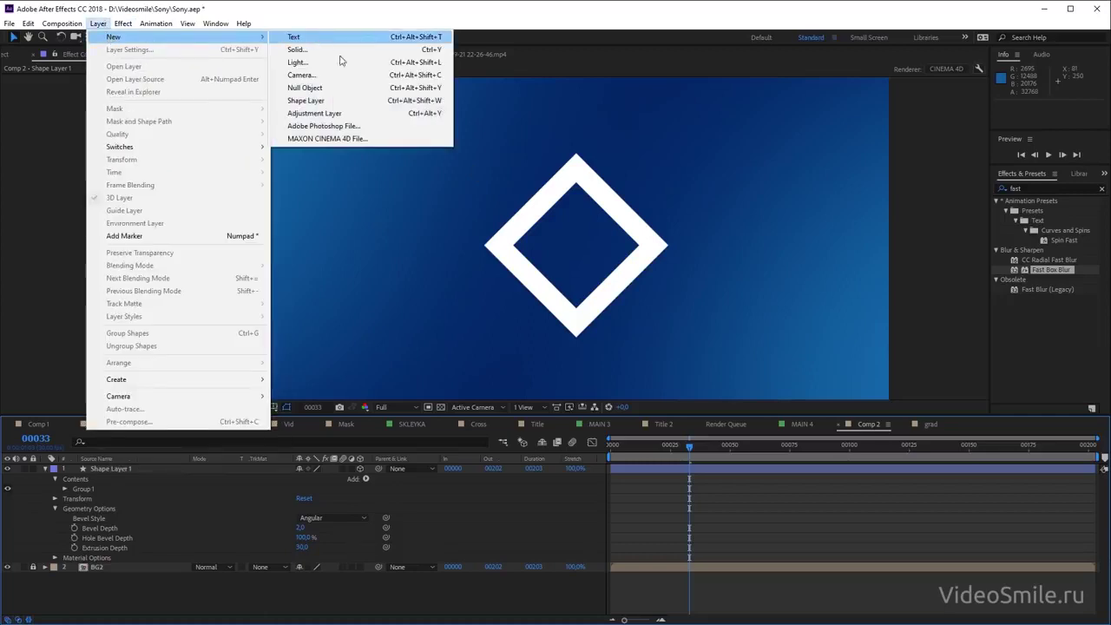
{"action": "left_click", "coordinate": [299, 62]}
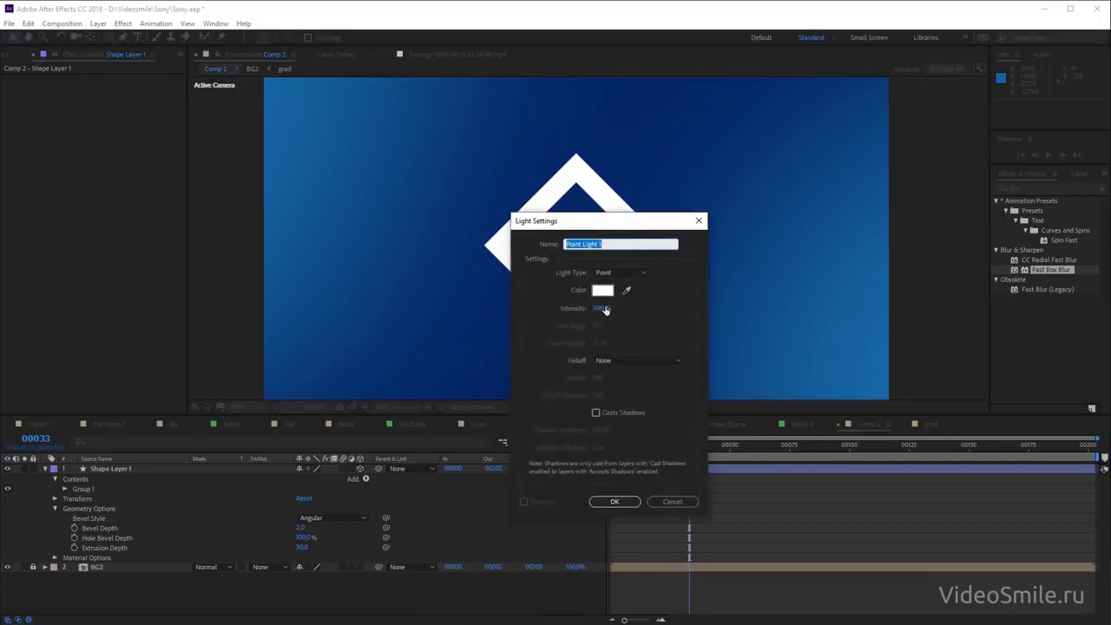
{"action": "left_click", "coordinate": [597, 309]}
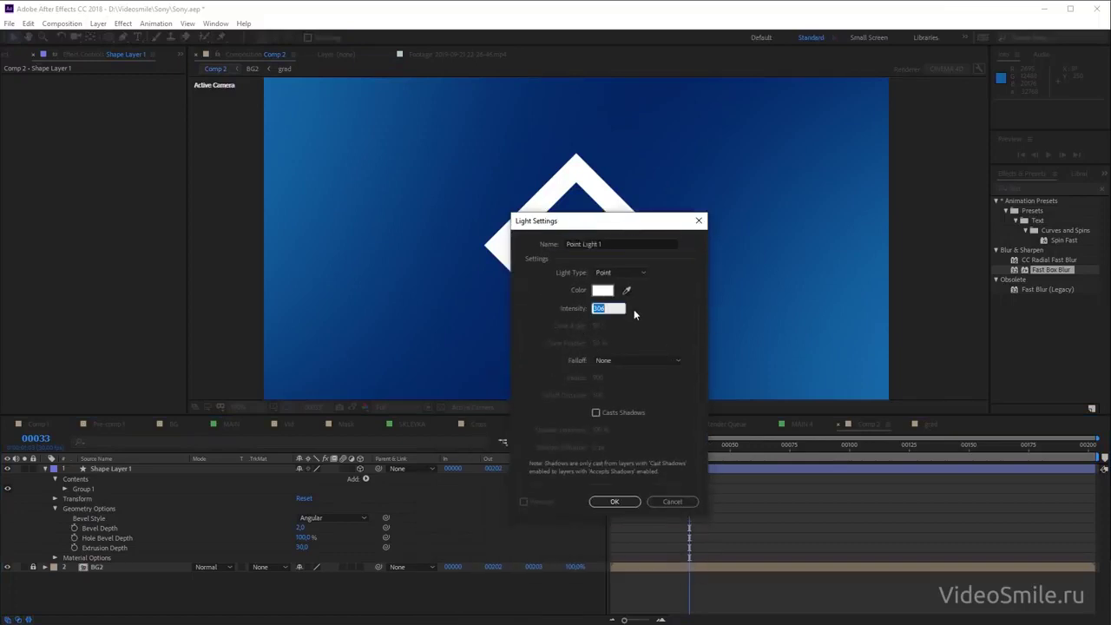
{"action": "type", "text": "80"}
{"action": "left_click", "coordinate": [606, 501]}
{"action": "left_click", "coordinate": [757, 506]}
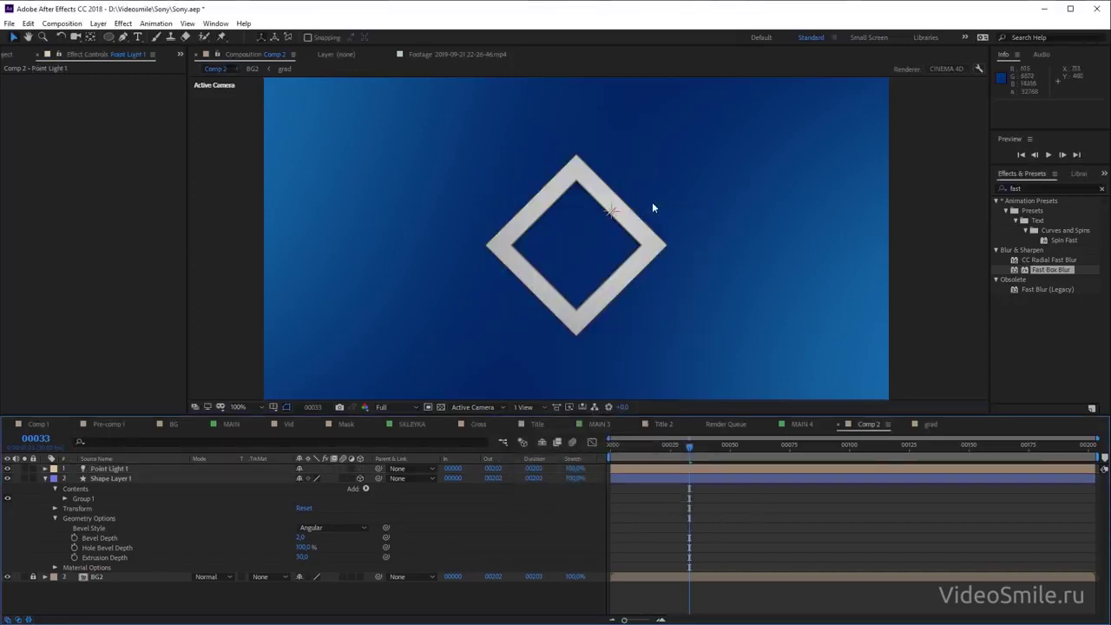
In Custom View 3, move Point Light 1 up and left of the diamond to 8.7, 409.2, -195.5
{"action": "left_click", "coordinate": [610, 211]}
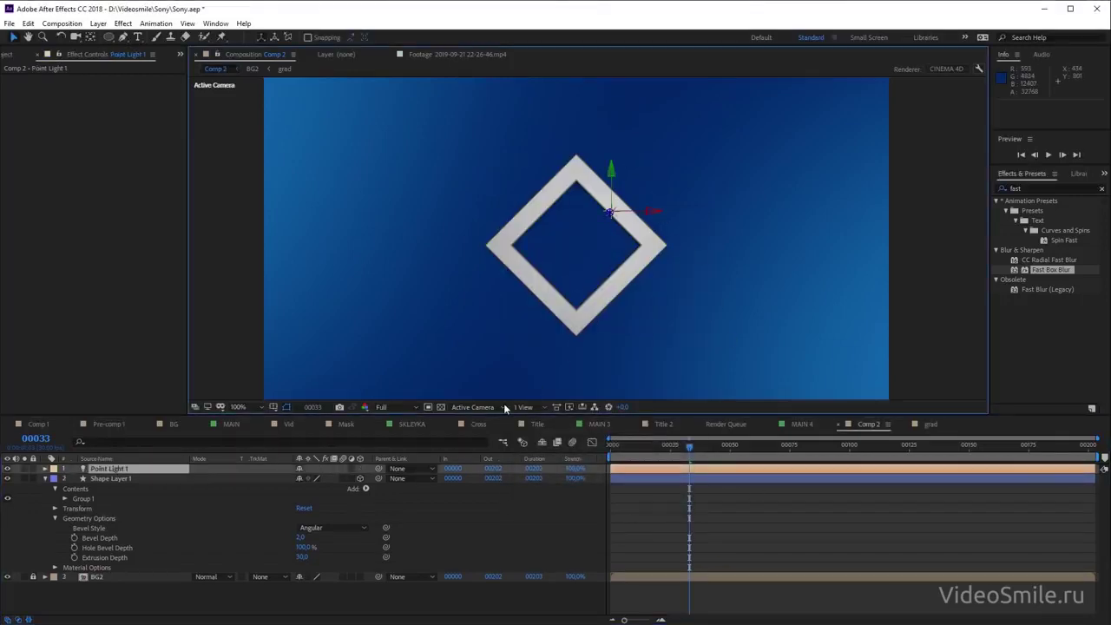
{"action": "left_click", "coordinate": [477, 406]}
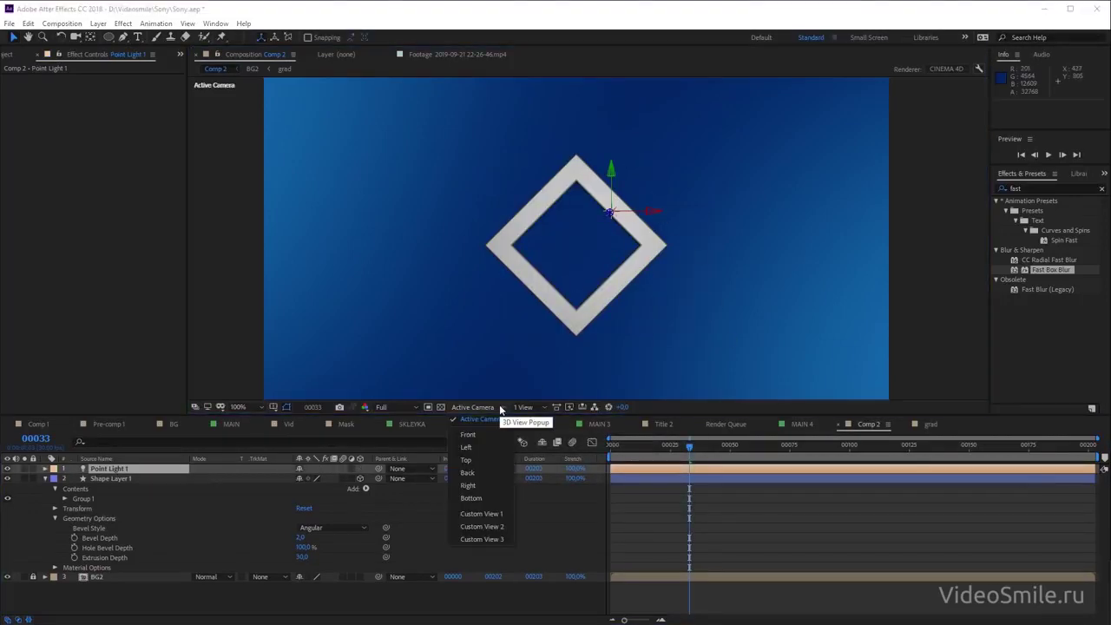
{"action": "left_click", "coordinate": [496, 539]}
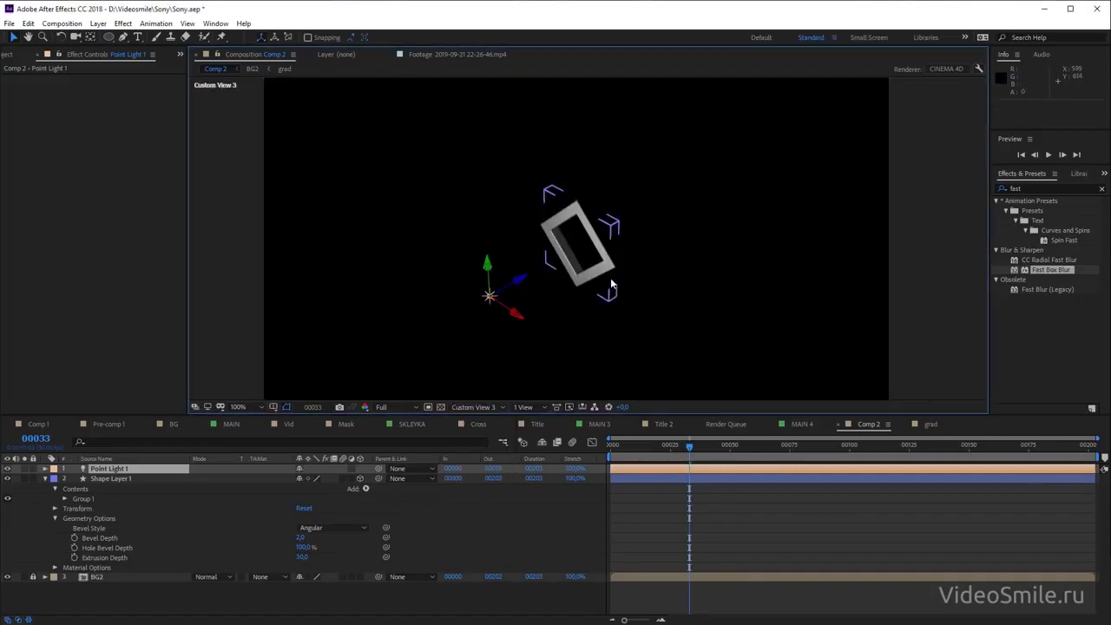
{"action": "key", "text": "c"}
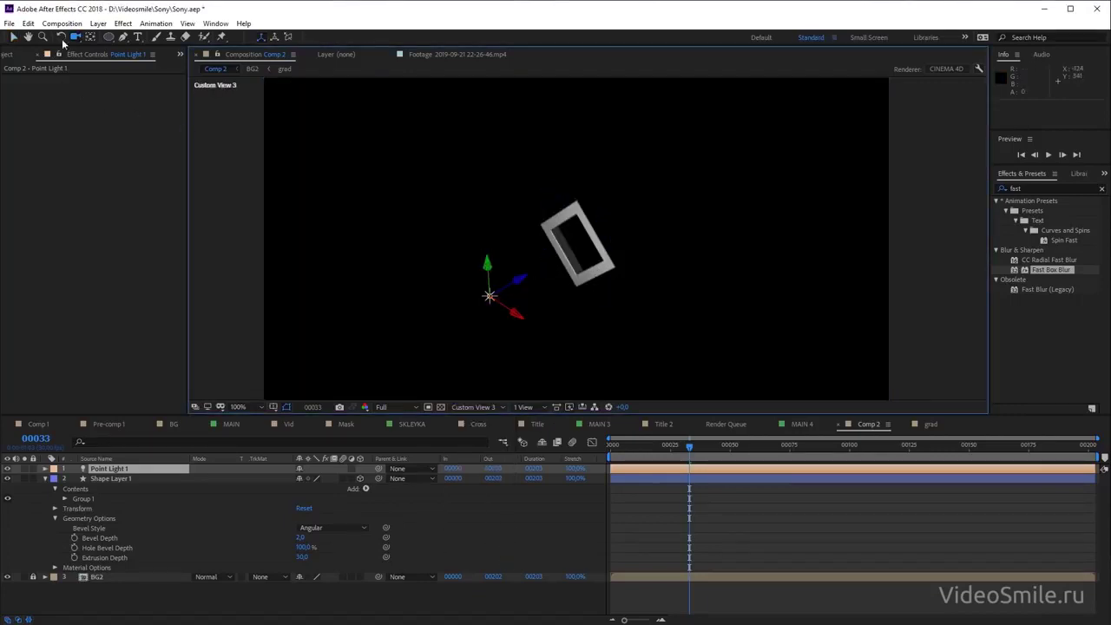
{"action": "mouse_move", "coordinate": [595, 283]}
{"action": "left_mouse_down"}
{"action": "mouse_move", "coordinate": [616, 267]}
{"action": "mouse_move", "coordinate": [547, 319]}
{"action": "left_mouse_up"}
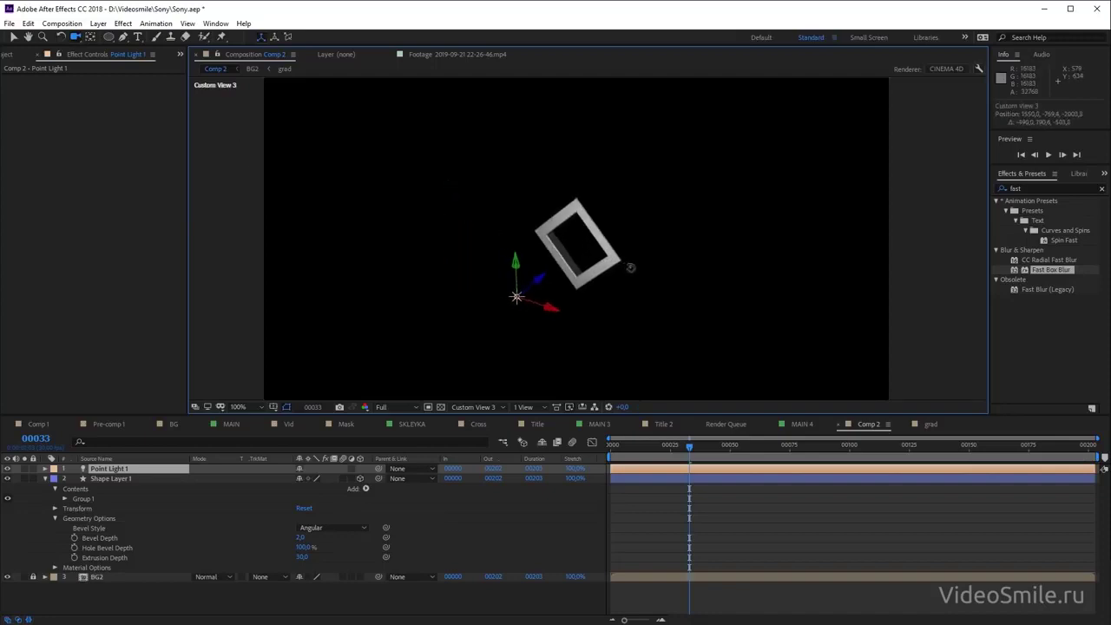
{"action": "left_click", "coordinate": [13, 36]}
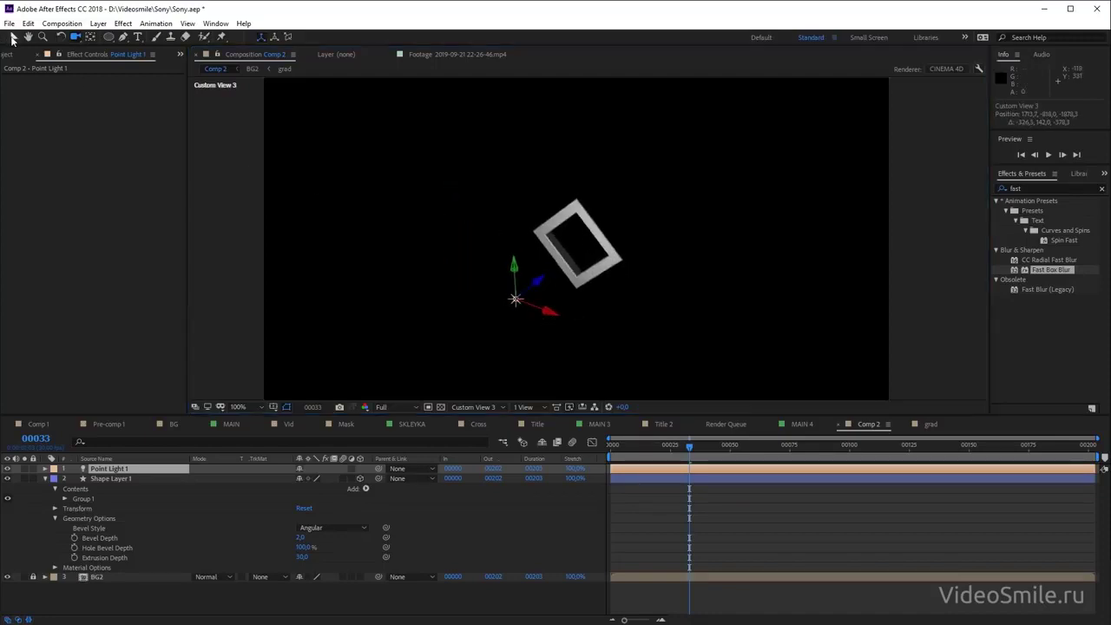
{"action": "mouse_move", "coordinate": [547, 312]}
{"action": "left_mouse_down"}
{"action": "mouse_move", "coordinate": [417, 236]}
{"action": "mouse_move", "coordinate": [476, 234]}
{"action": "mouse_move", "coordinate": [437, 198]}
{"action": "left_mouse_up"}
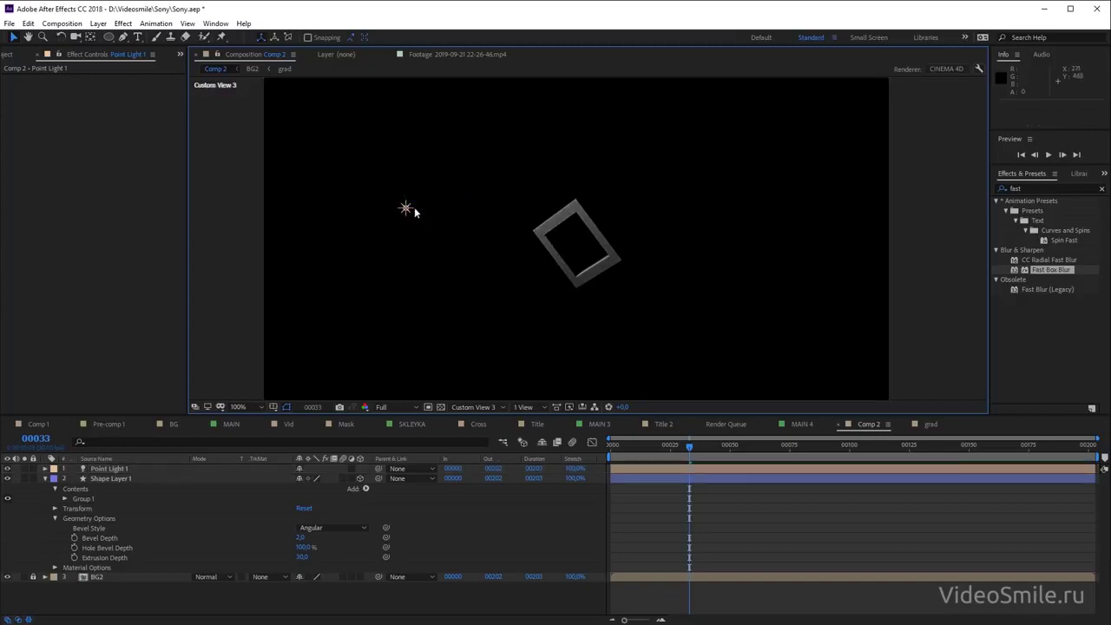
{"action": "left_click", "coordinate": [424, 212]}
{"action": "mouse_move", "coordinate": [435, 192]}
{"action": "left_mouse_down"}
{"action": "mouse_move", "coordinate": [388, 202]}
{"action": "mouse_move", "coordinate": [394, 133]}
{"action": "left_mouse_up"}
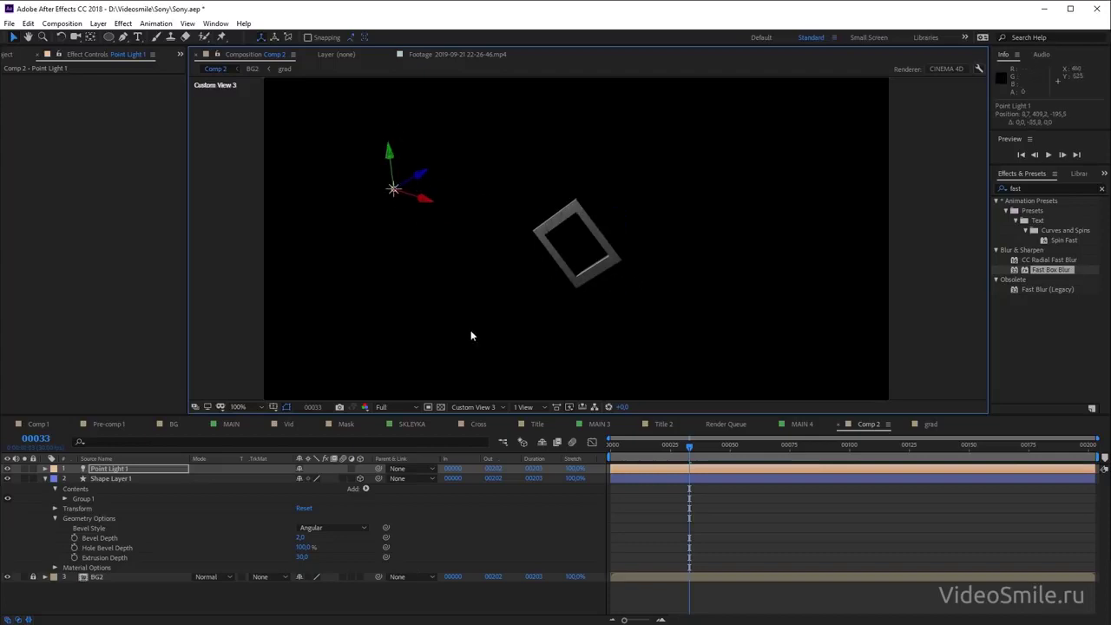
Try a different Bevel Depth on the shape, restore it to 2.0, and reselect Point Light 1
{"action": "left_click", "coordinate": [100, 538]}
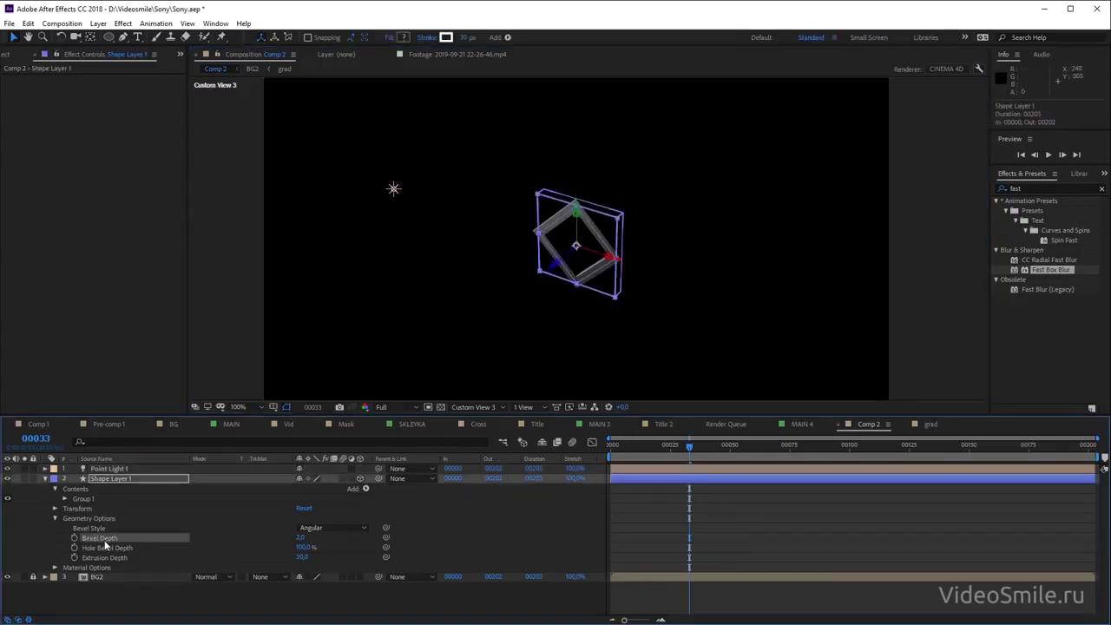
{"action": "left_click", "coordinate": [299, 537]}
{"action": "type", "text": "1"}
{"action": "left_click", "coordinate": [493, 538]}
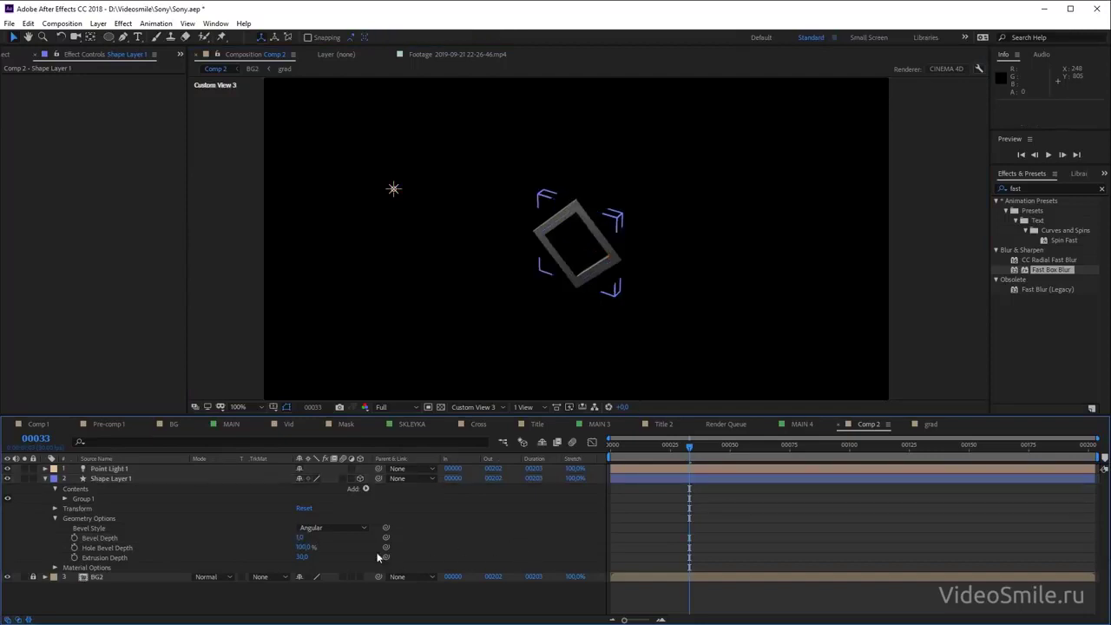
{"action": "left_click", "coordinate": [299, 537]}
{"action": "type", "text": "2"}
{"action": "left_click", "coordinate": [529, 543]}
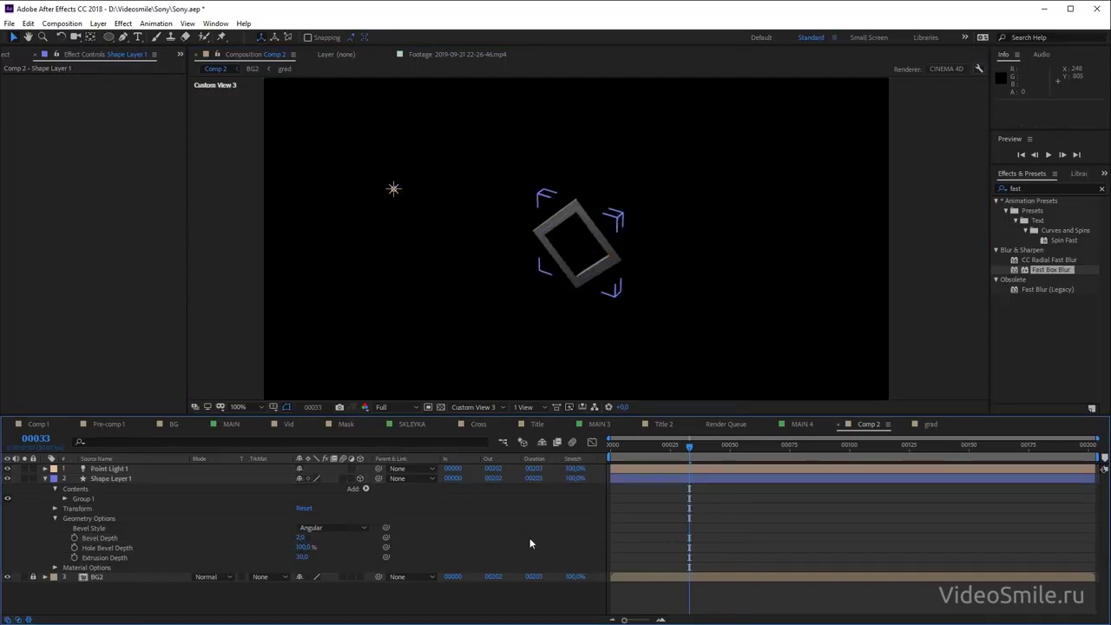
{"action": "left_click", "coordinate": [395, 190]}
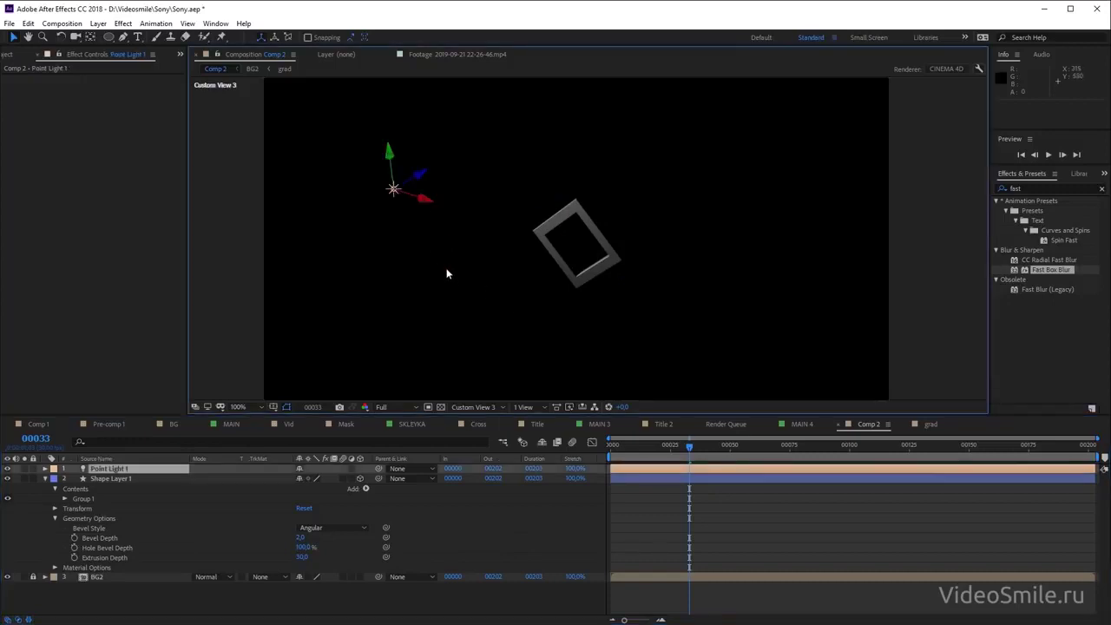
Duplicate Point Light 1, then move Point Light 2 right of and in front of the diamond in Top view
{"action": "key", "text": "ctrl+d"}
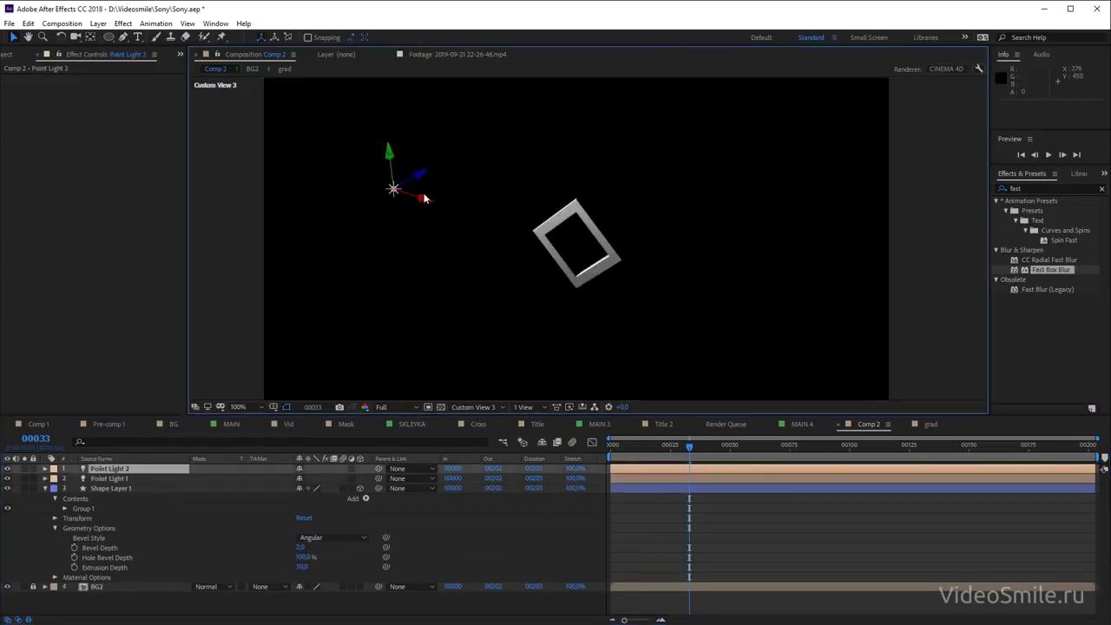
{"action": "left_click", "coordinate": [500, 408]}
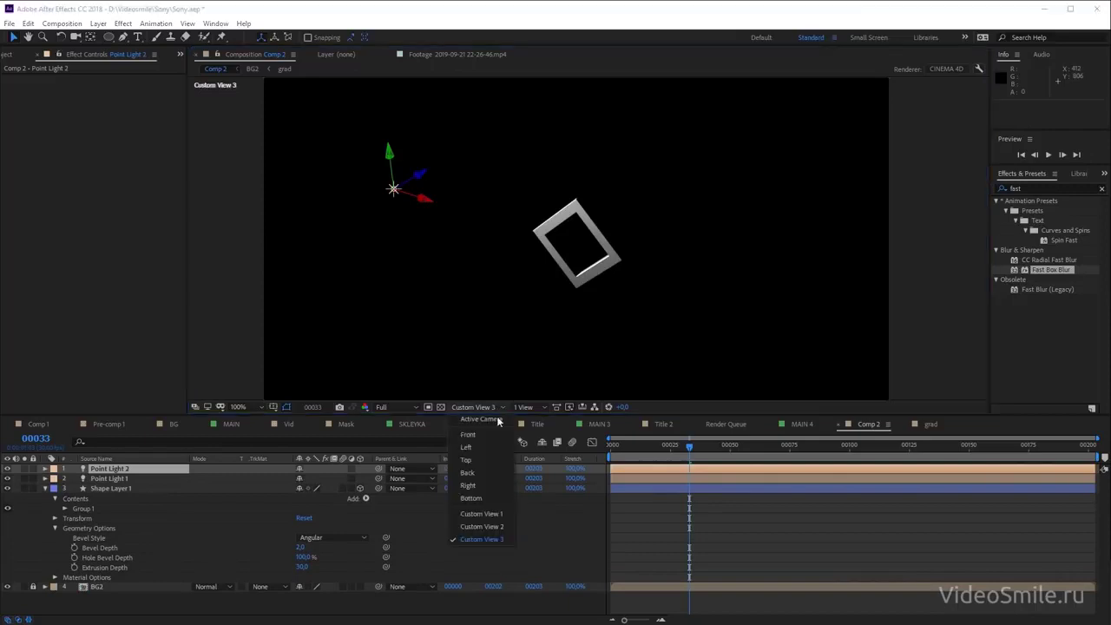
{"action": "left_click", "coordinate": [470, 460]}
{"action": "scroll", "coordinate": [587, 278], "scroll_direction": "down", "scroll_amount": 1}
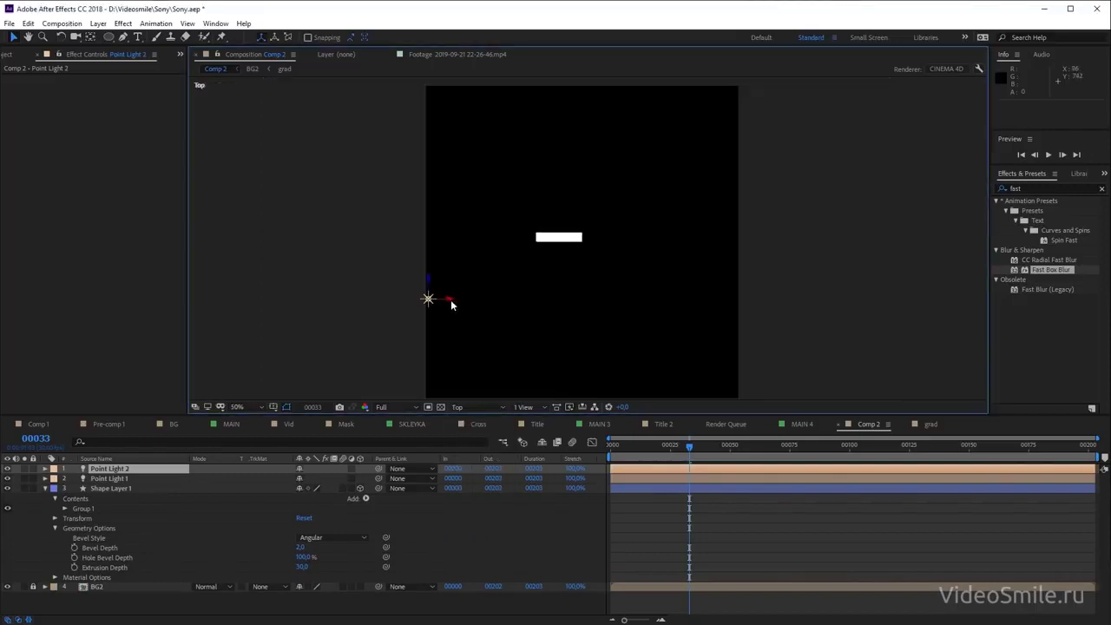
{"action": "left_click_drag", "start_coordinate": [449, 301], "coordinate": [761, 308]}
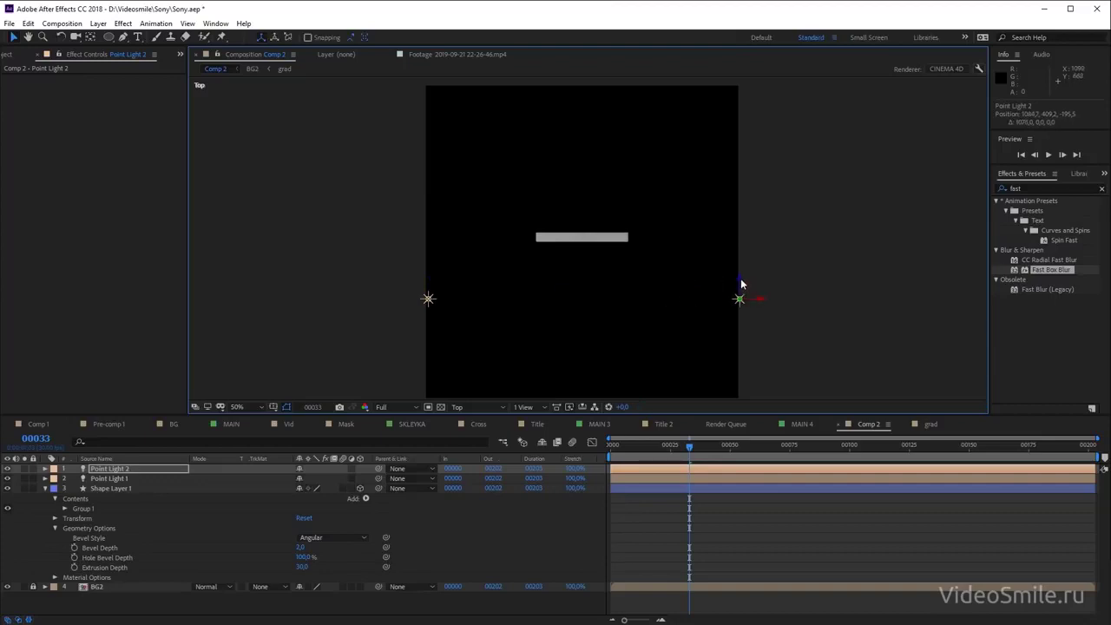
{"action": "left_click_drag", "start_coordinate": [741, 283], "coordinate": [698, 342]}
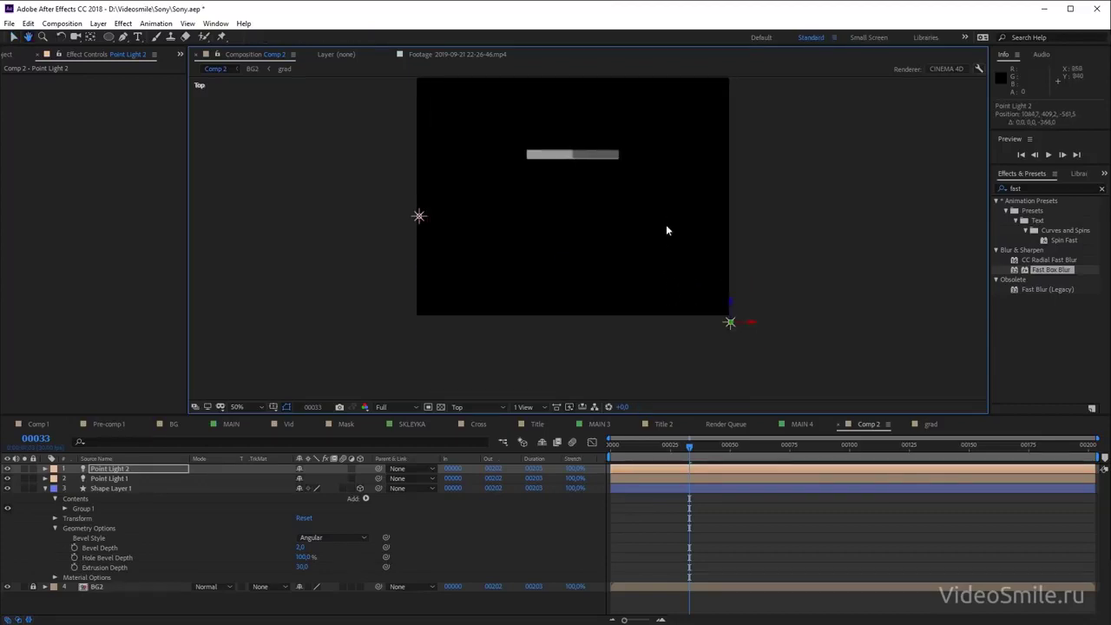
{"action": "left_click_drag", "start_coordinate": [729, 300], "coordinate": [730, 318]}
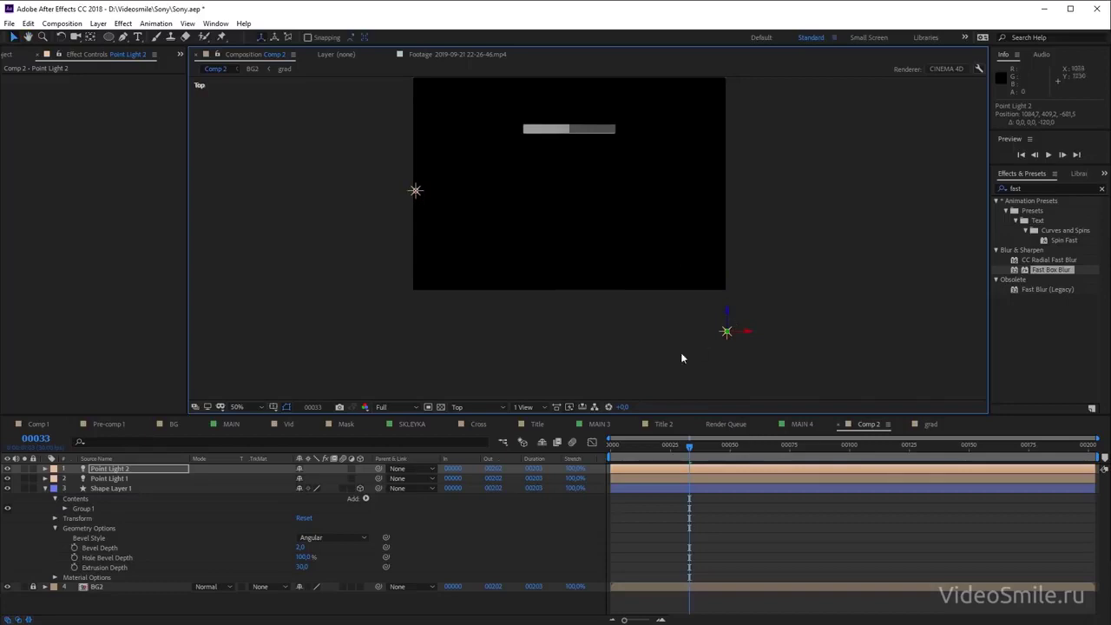
Orbit Custom View 3 to check both lights on the diamond, then return to Active Camera
{"action": "left_click", "coordinate": [486, 407]}
{"action": "left_click", "coordinate": [480, 420]}
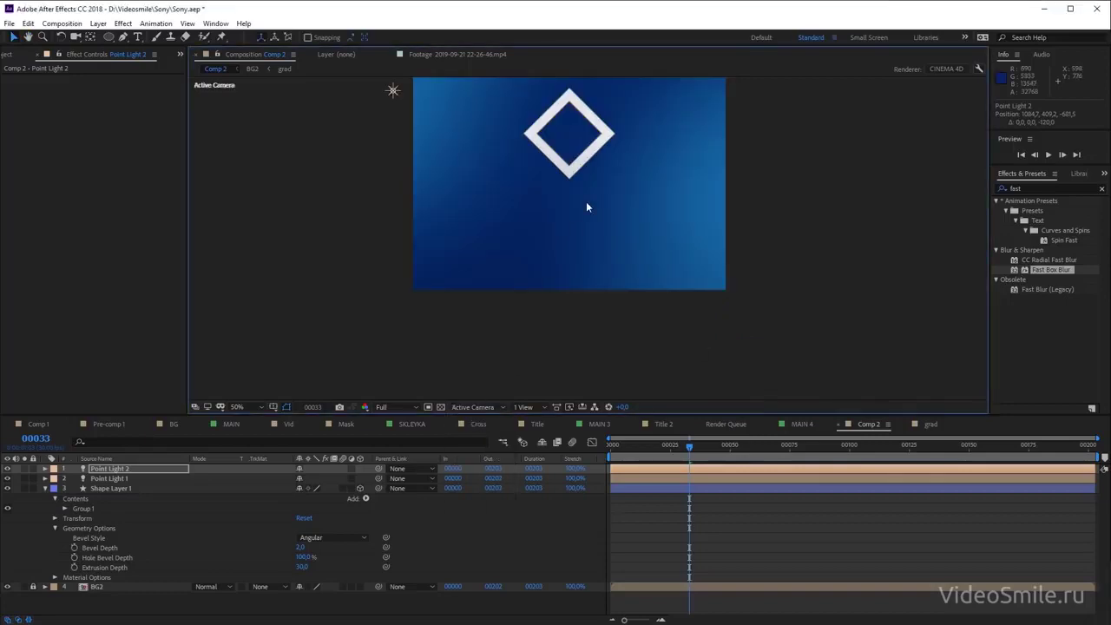
{"action": "key", "text": "Escape"}
{"action": "left_click", "coordinate": [482, 407]}
{"action": "left_click", "coordinate": [521, 477]}
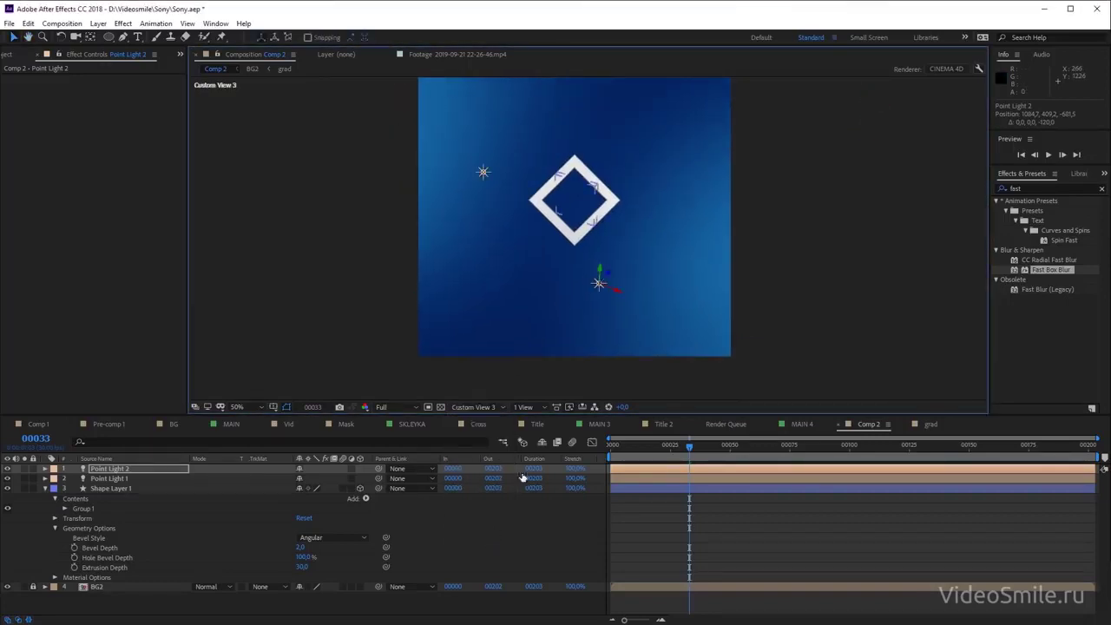
{"action": "key", "text": "c"}
{"action": "mouse_move", "coordinate": [599, 224]}
{"action": "left_mouse_down"}
{"action": "mouse_move", "coordinate": [607, 338]}
{"action": "mouse_move", "coordinate": [649, 371]}
{"action": "left_mouse_up"}
{"action": "key", "text": "v"}
{"action": "key", "text": "c"}
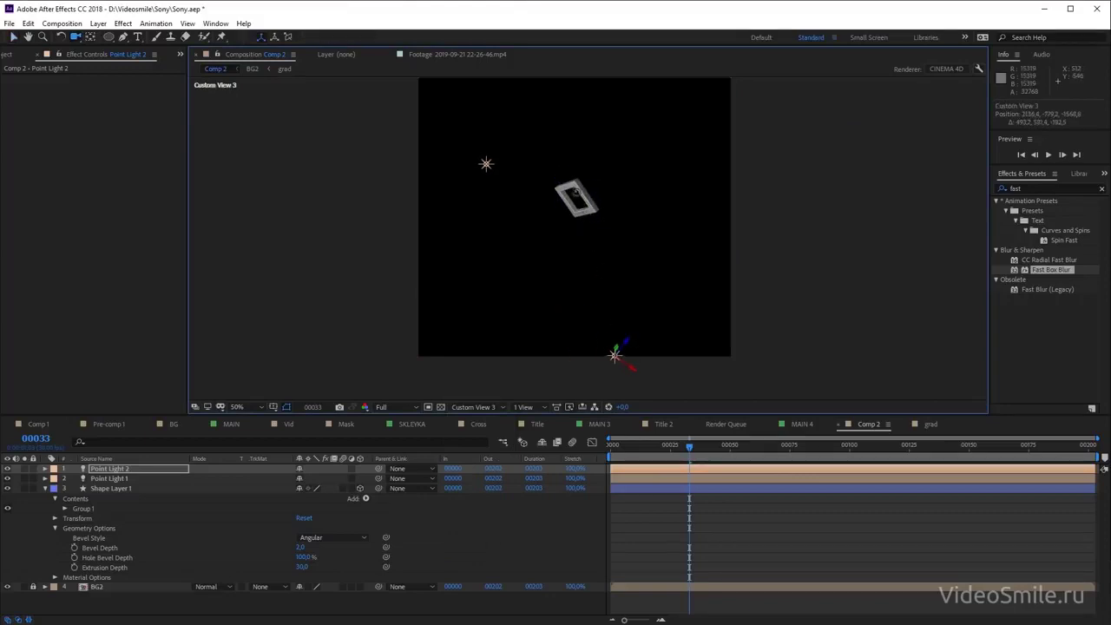
{"action": "mouse_move", "coordinate": [582, 227]}
{"action": "left_mouse_down"}
{"action": "mouse_move", "coordinate": [636, 81]}
{"action": "mouse_move", "coordinate": [616, 173]}
{"action": "mouse_move", "coordinate": [630, 227]}
{"action": "left_mouse_up"}
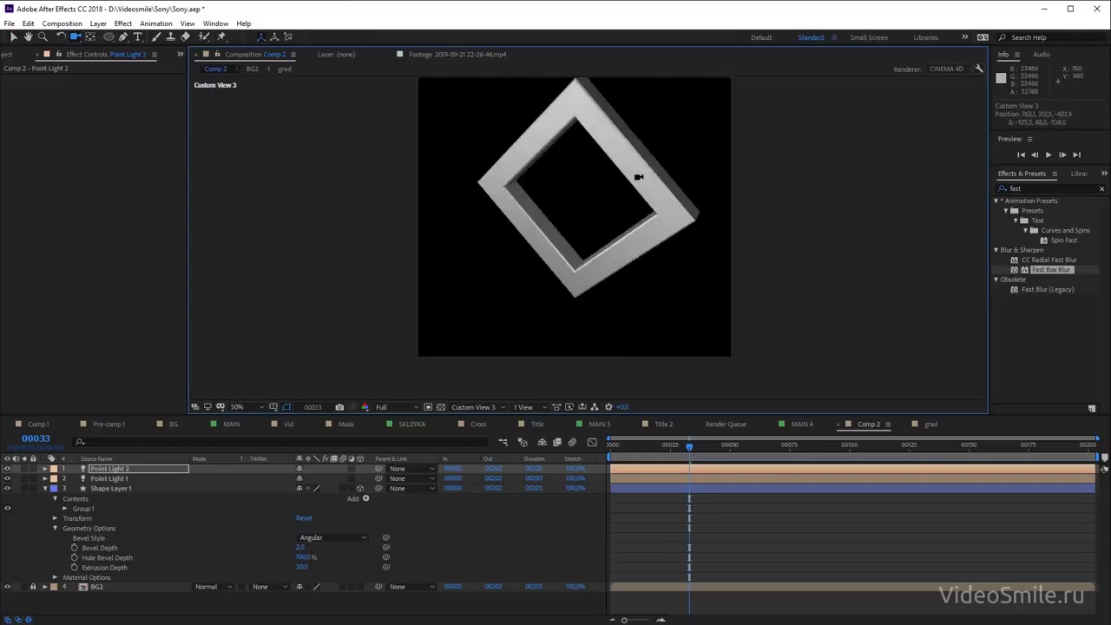
{"action": "left_click", "coordinate": [154, 486]}
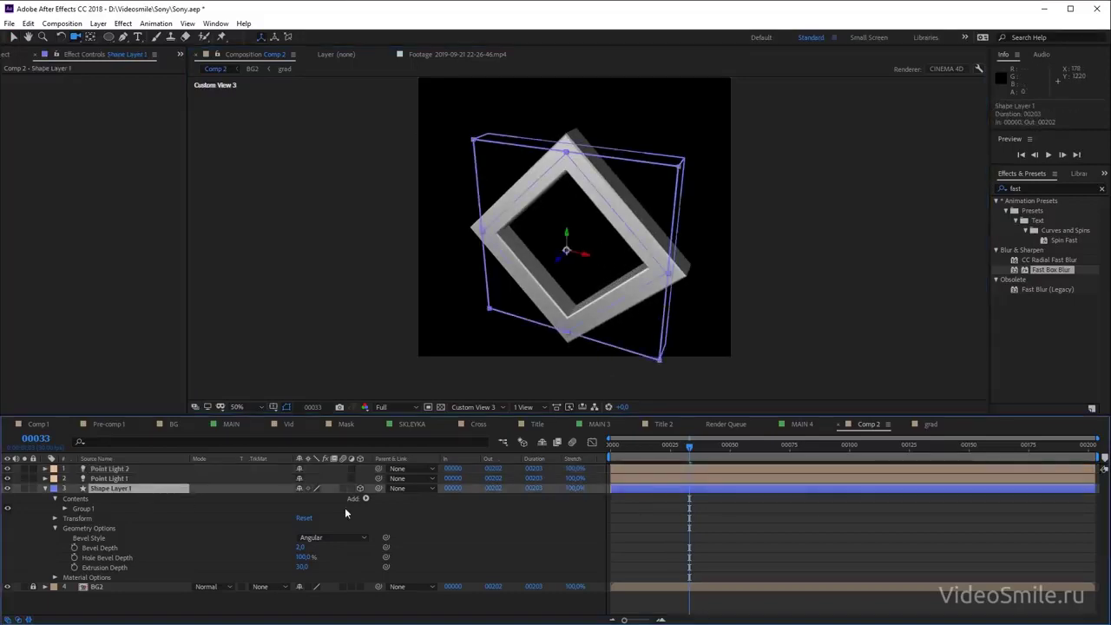
{"action": "left_click", "coordinate": [475, 407]}
{"action": "left_click", "coordinate": [480, 423]}
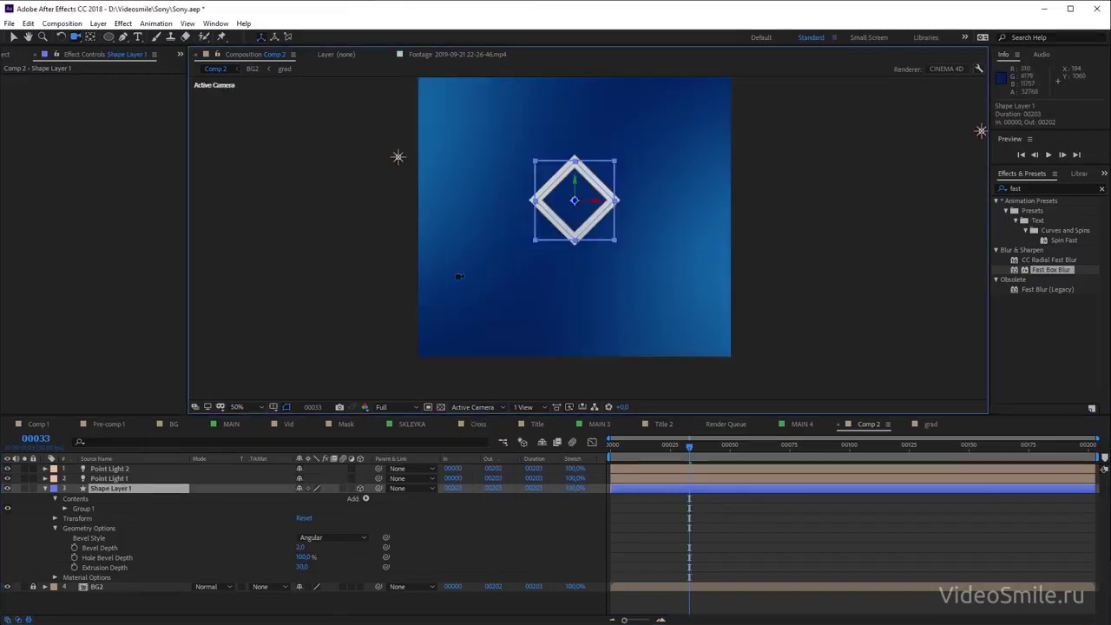
Change the diamond's stroke from white to blue 1366D8 and view it at 100%
{"action": "left_click", "coordinate": [46, 491]}
{"action": "left_click", "coordinate": [45, 490]}
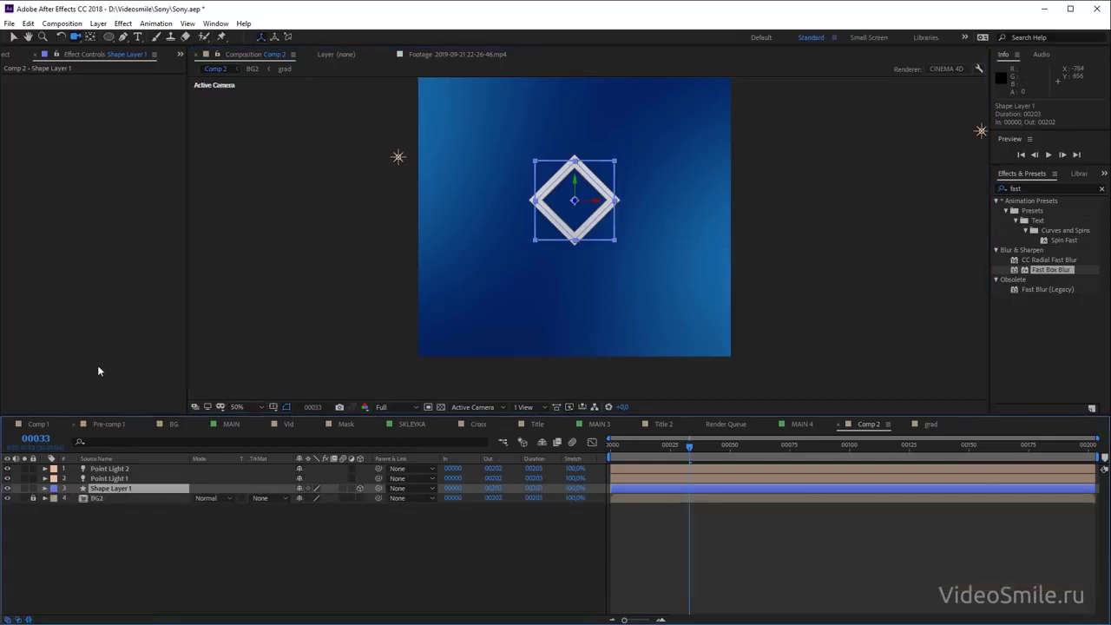
{"action": "left_click", "coordinate": [14, 38]}
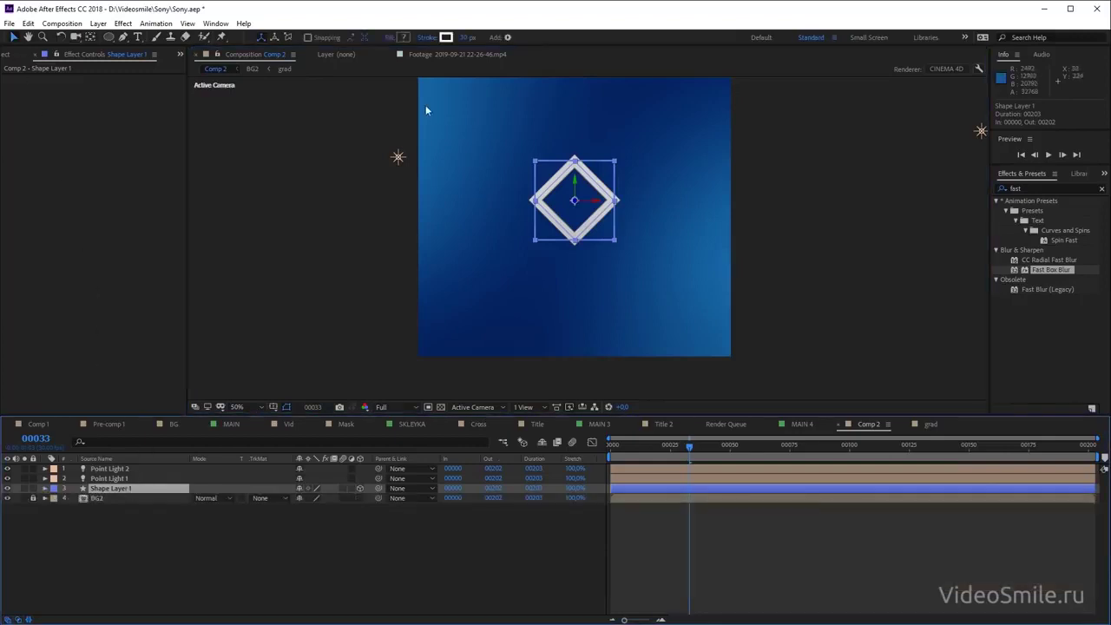
{"action": "left_click", "coordinate": [446, 37]}
{"action": "left_click_drag", "start_coordinate": [362, 347], "coordinate": [544, 384]}
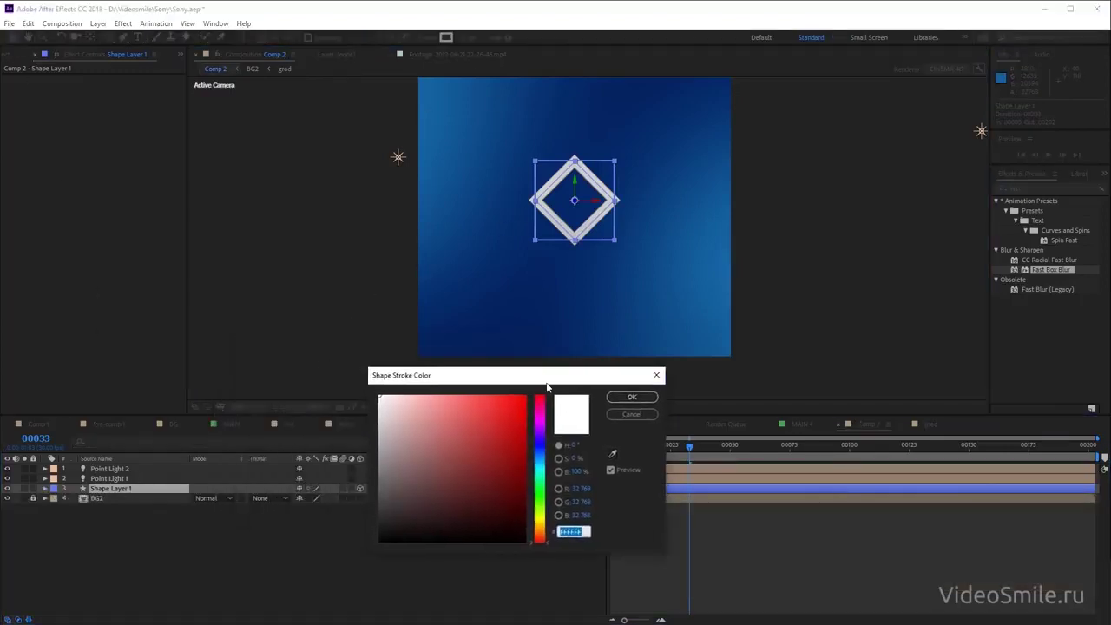
{"action": "left_click_drag", "start_coordinate": [566, 484], "coordinate": [565, 461]}
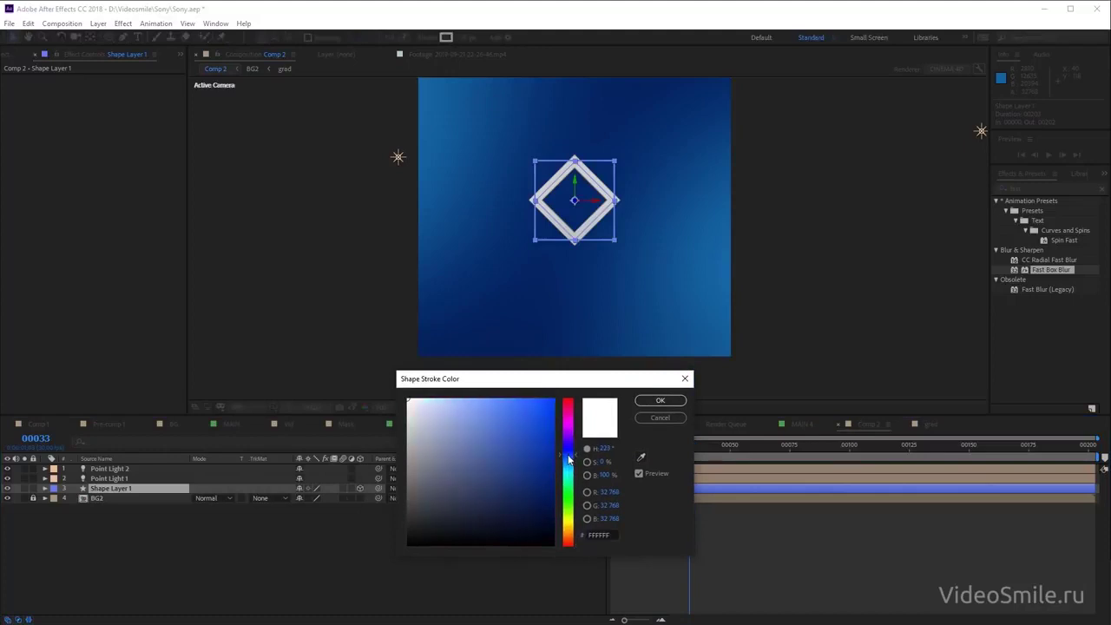
{"action": "left_click_drag", "start_coordinate": [536, 419], "coordinate": [540, 416]}
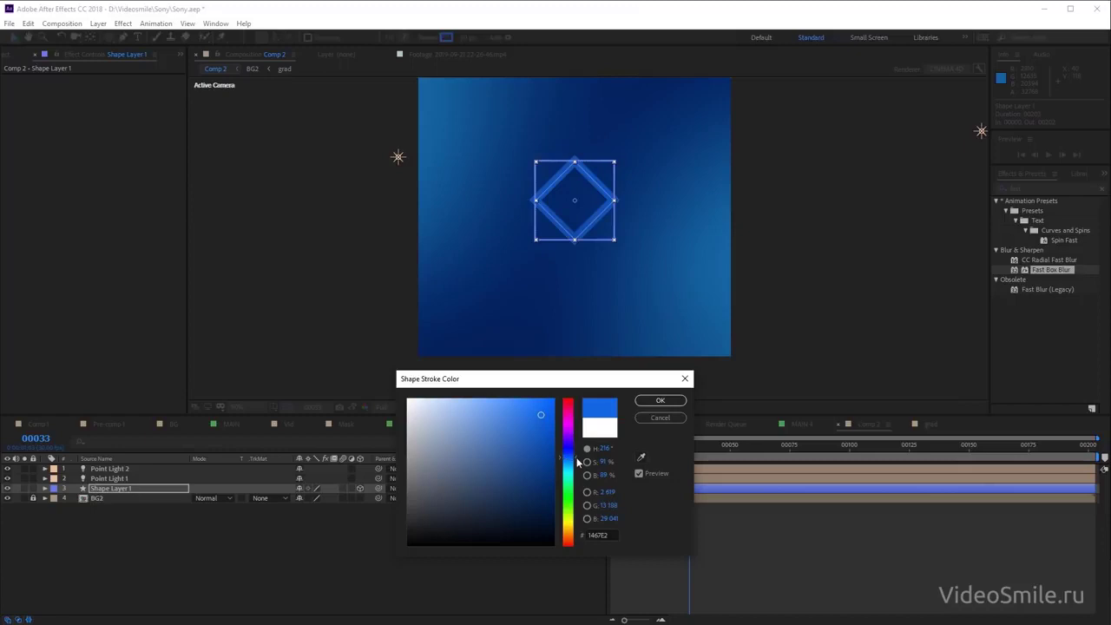
{"action": "left_click_drag", "start_coordinate": [573, 459], "coordinate": [572, 458]}
{"action": "left_click_drag", "start_coordinate": [539, 414], "coordinate": [542, 420]}
{"action": "left_click", "coordinate": [660, 400]}
{"action": "key", "text": "period"}
{"action": "key", "text": "period"}
Add a Two-Node Camera 1 with the 50mm preset through Layer > New > Camera
{"action": "left_click_drag", "start_coordinate": [623, 258], "coordinate": [635, 332]}
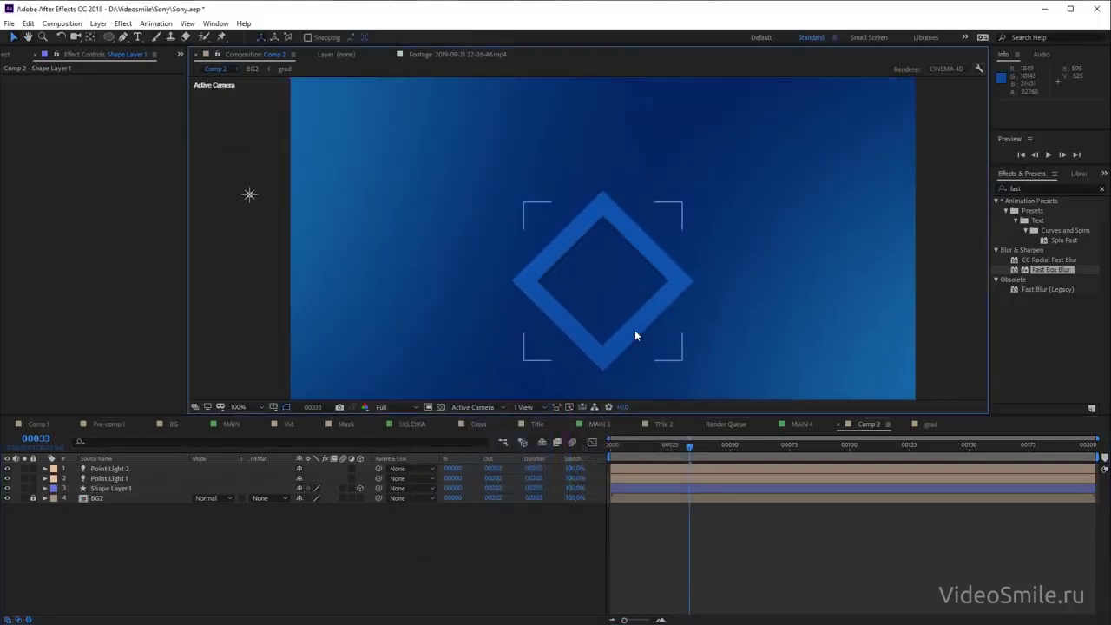
{"action": "left_click", "coordinate": [98, 24]}
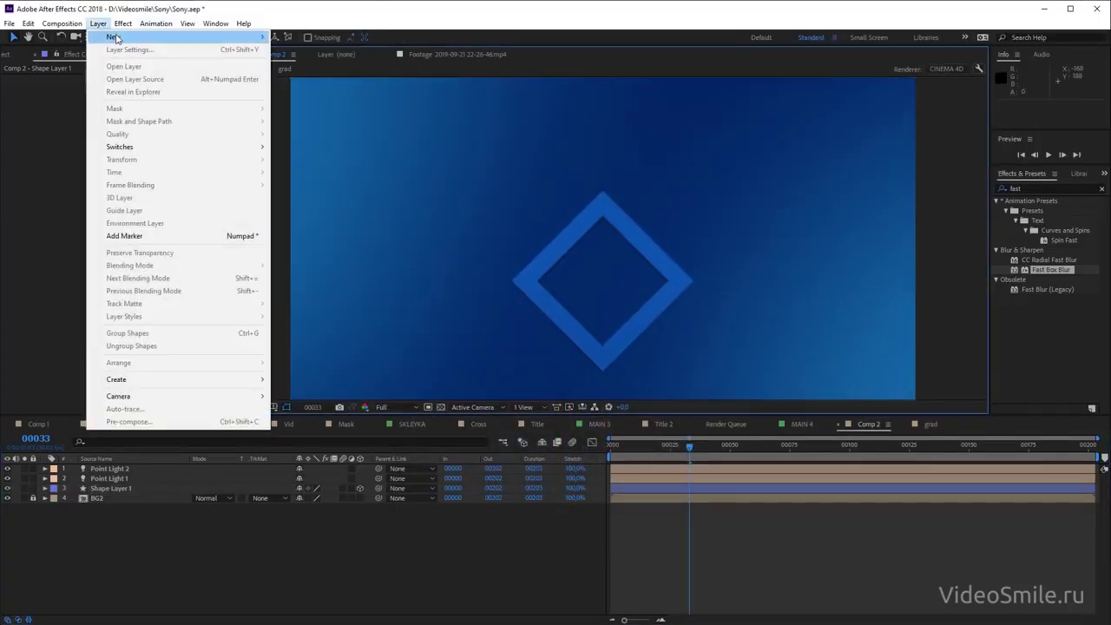
{"action": "mouse_move", "coordinate": [123, 40]}
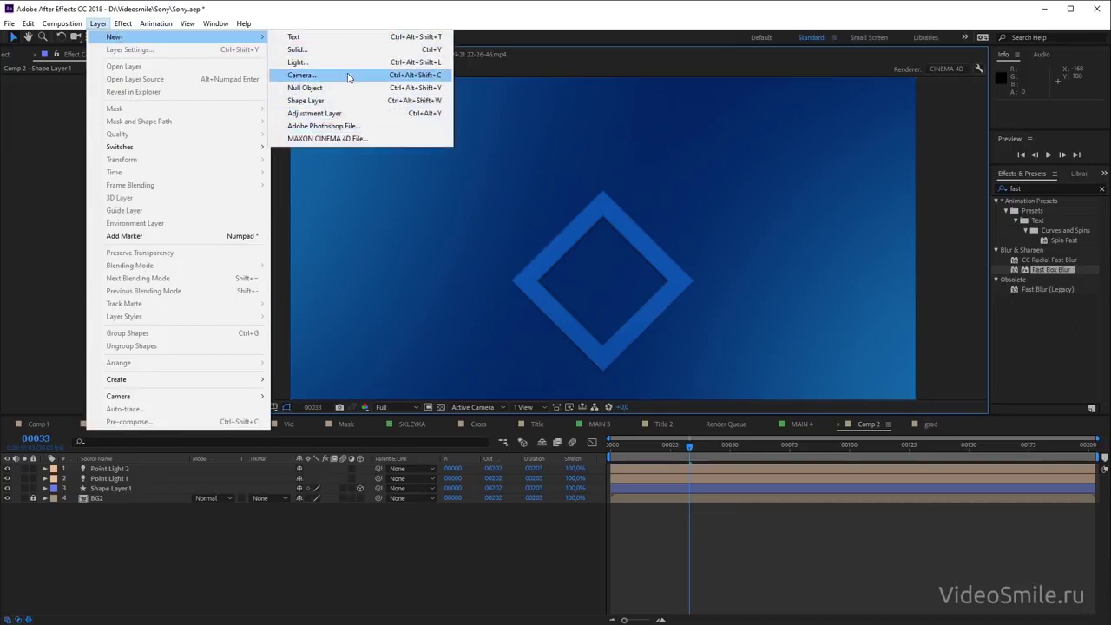
{"action": "left_click", "coordinate": [313, 75]}
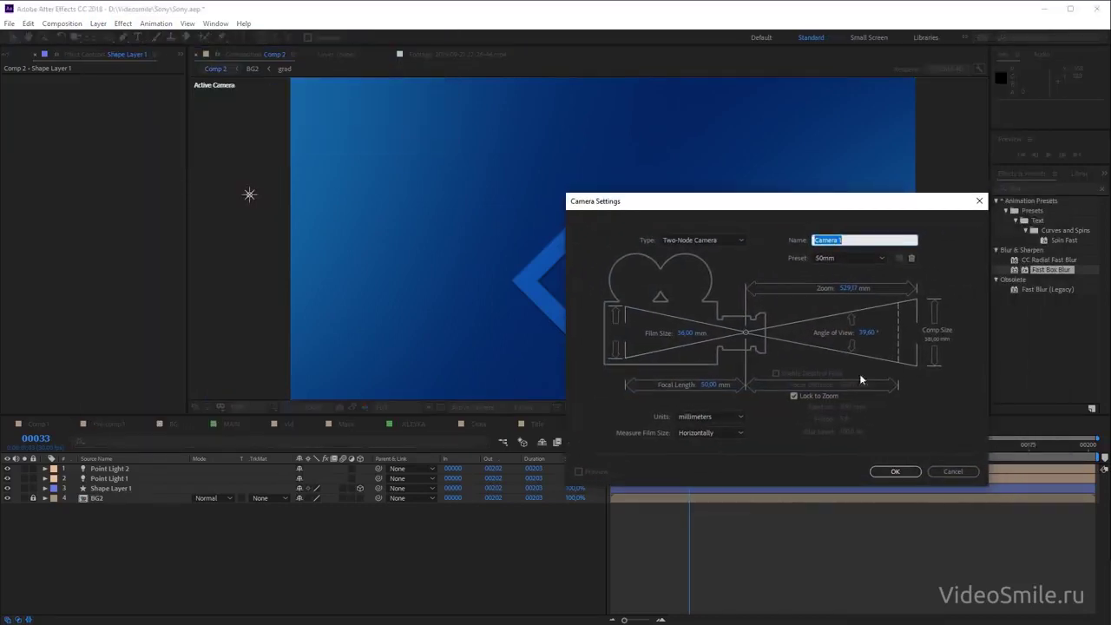
{"action": "left_click", "coordinate": [906, 470]}
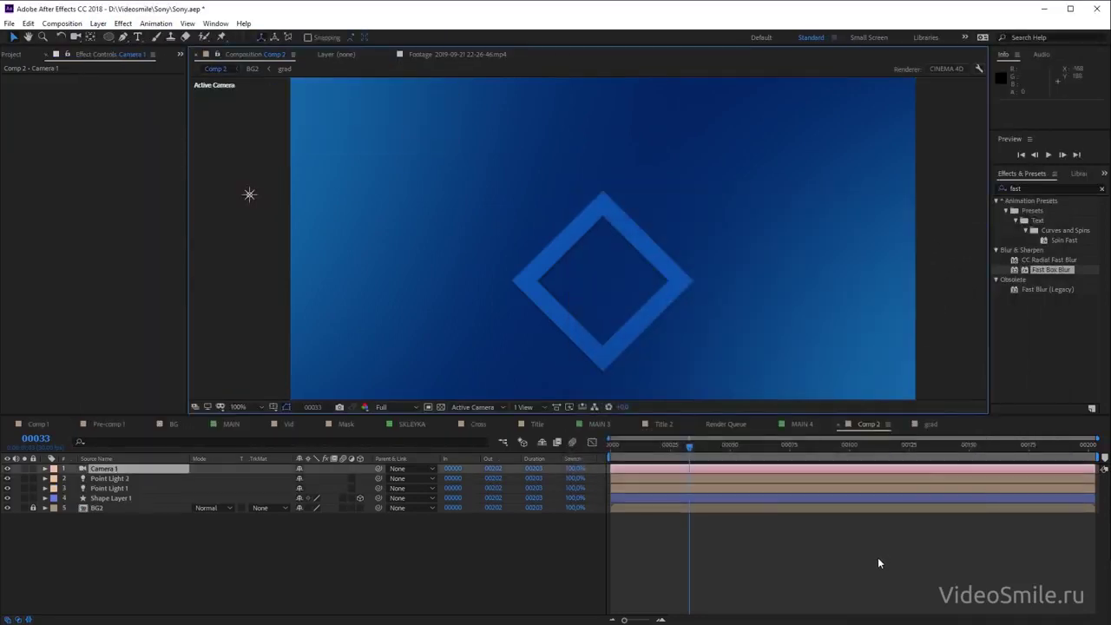
Try turning the diamond about its vertical axis, then undo the rotation
{"action": "left_click", "coordinate": [627, 295]}
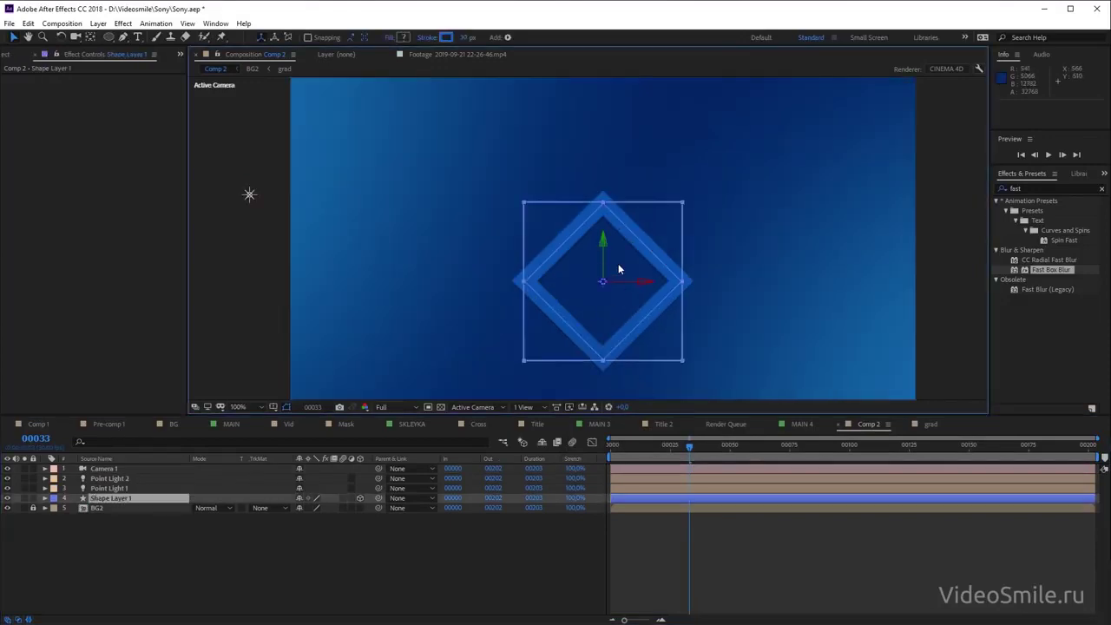
{"action": "key", "text": "w"}
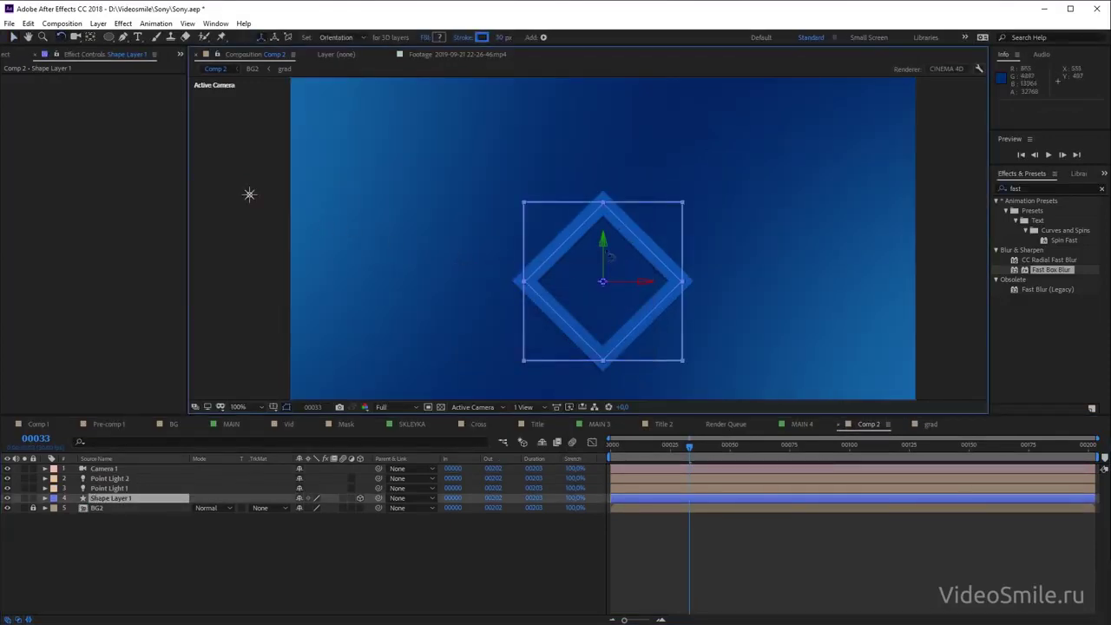
{"action": "mouse_move", "coordinate": [402, 251]}
{"action": "left_mouse_down"}
{"action": "mouse_move", "coordinate": [736, 260]}
{"action": "mouse_move", "coordinate": [391, 260]}
{"action": "left_mouse_up"}
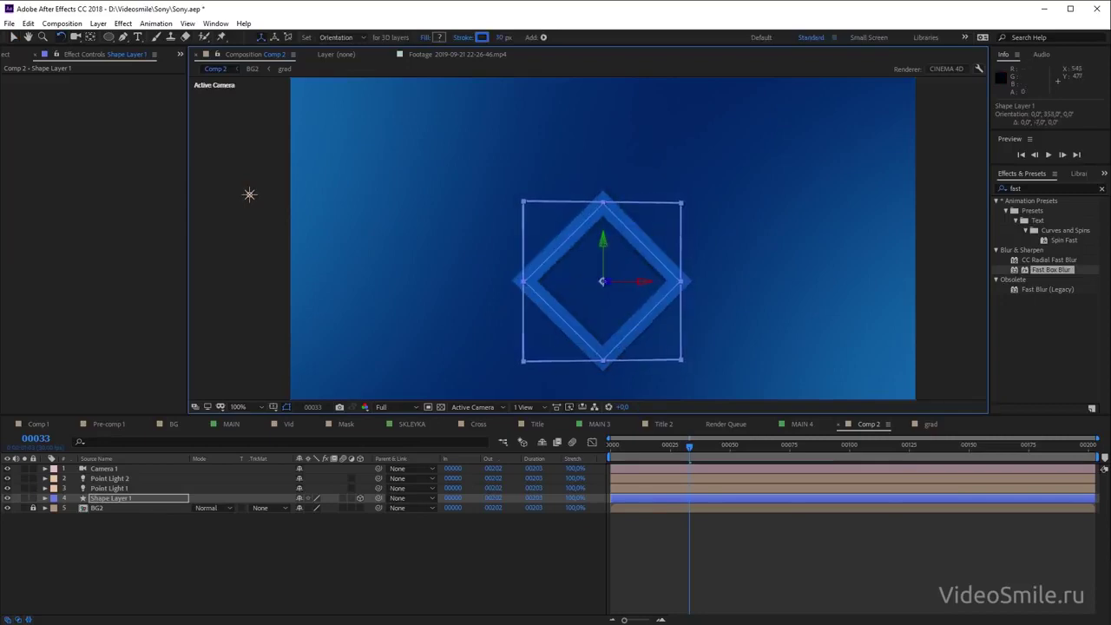
{"action": "key", "text": "ctrl+z"}
In the diamond's Material Options, adjust Ambient and raise Diffuse to 100%
{"action": "left_click", "coordinate": [256, 552]}
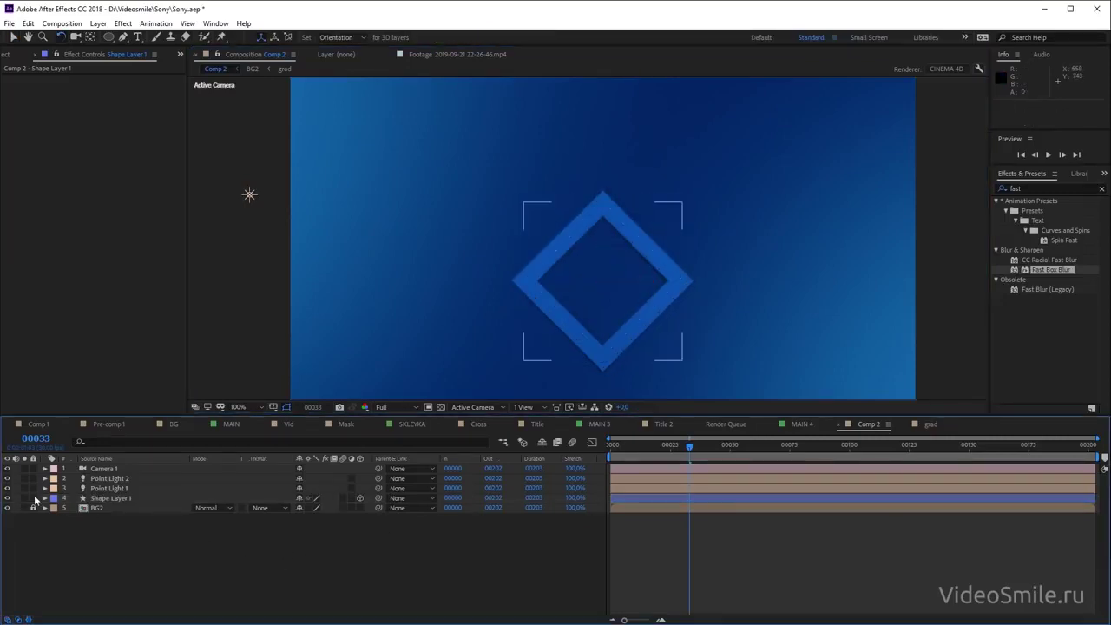
{"action": "left_click", "coordinate": [44, 498]}
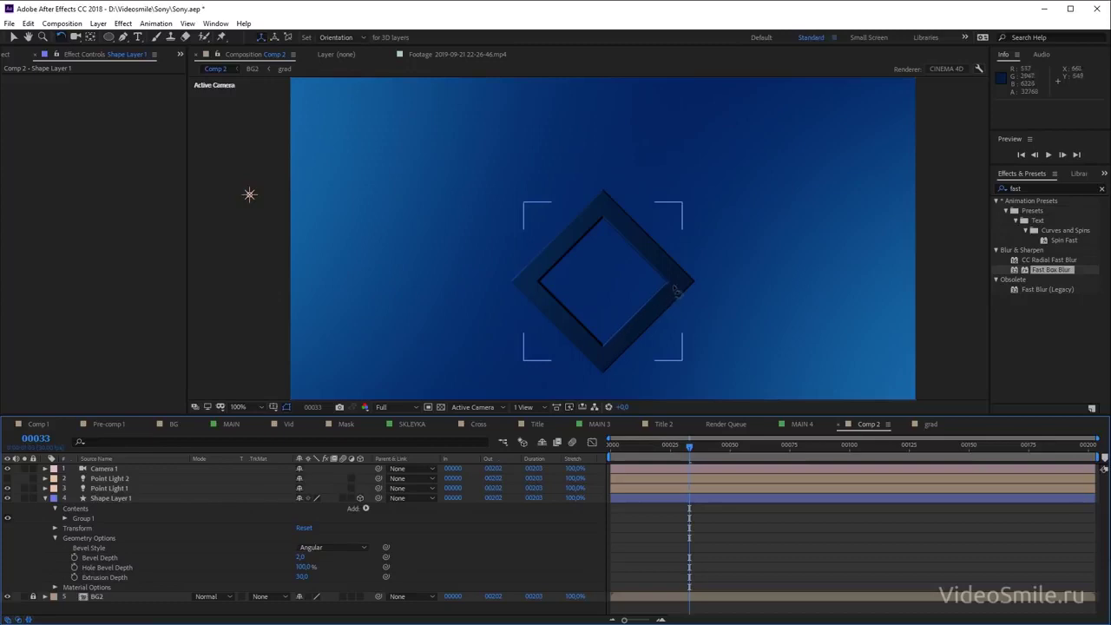
{"action": "left_click", "coordinate": [55, 534]}
{"action": "left_click", "coordinate": [130, 547]}
{"action": "left_click", "coordinate": [54, 548]}
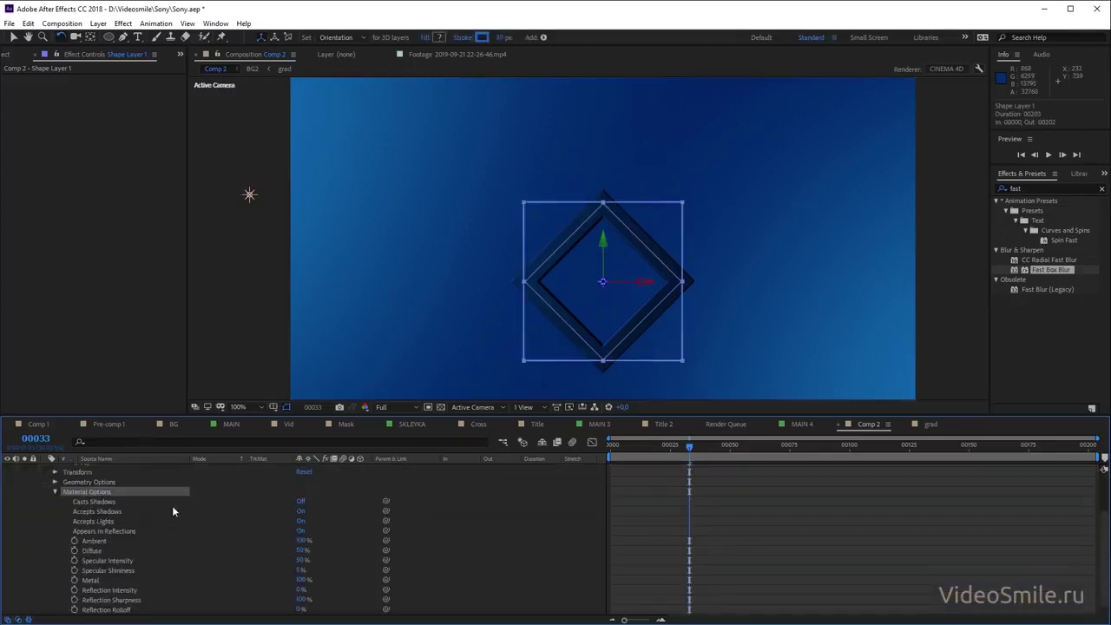
{"action": "scroll", "coordinate": [173, 511], "scroll_direction": "down", "scroll_amount": 1}
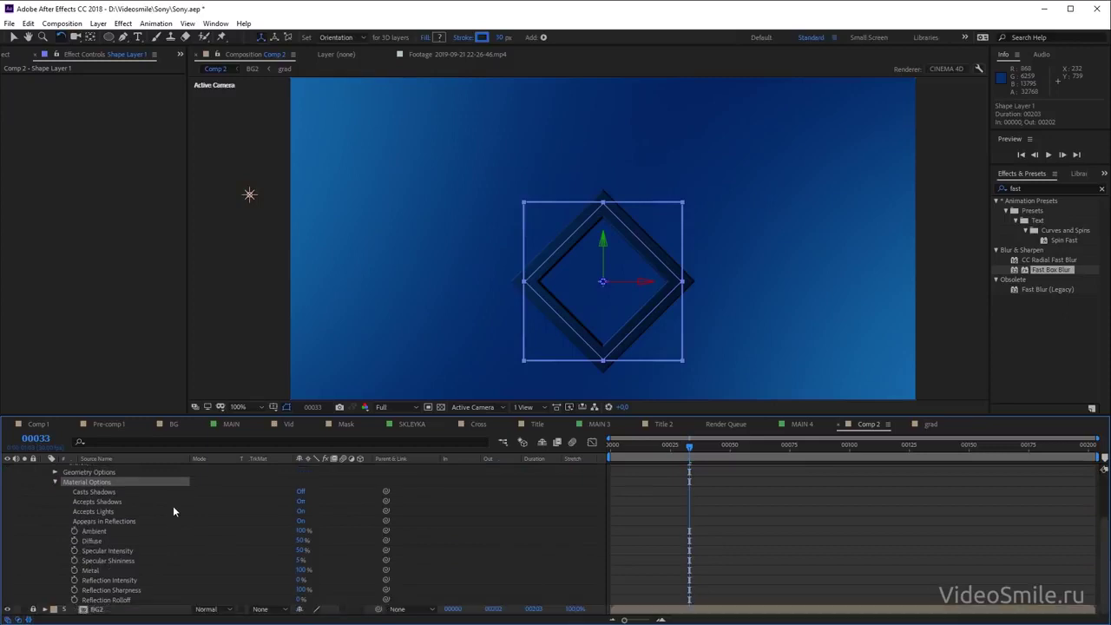
{"action": "left_click", "coordinate": [98, 531]}
{"action": "mouse_move", "coordinate": [298, 533]}
{"action": "left_mouse_down"}
{"action": "mouse_move", "coordinate": [222, 530]}
{"action": "mouse_move", "coordinate": [448, 524]}
{"action": "left_mouse_up"}
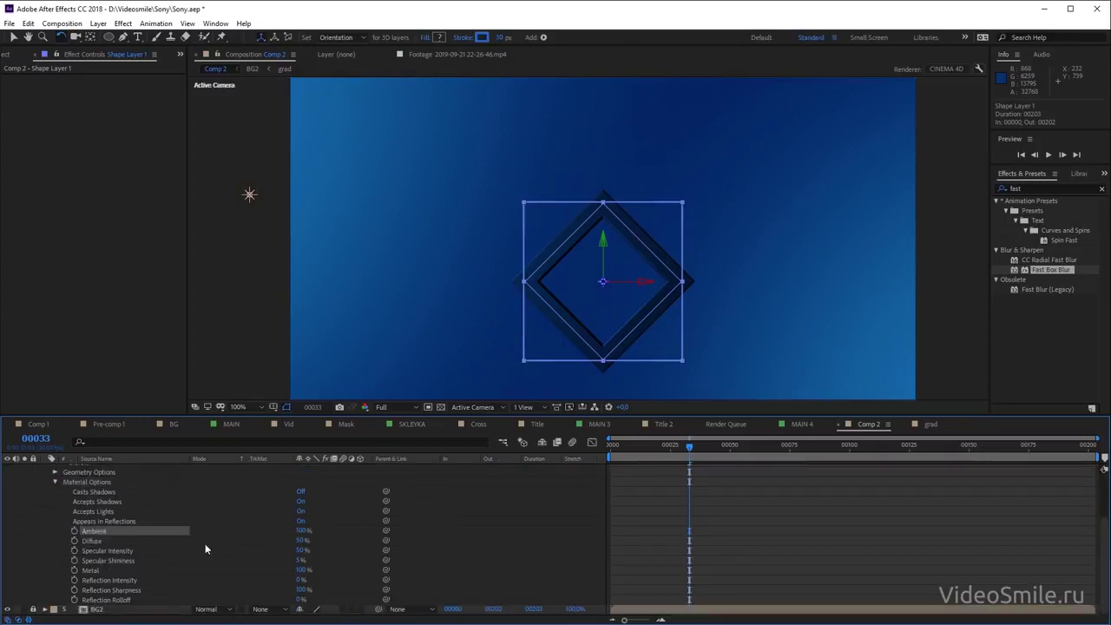
{"action": "left_click", "coordinate": [138, 541]}
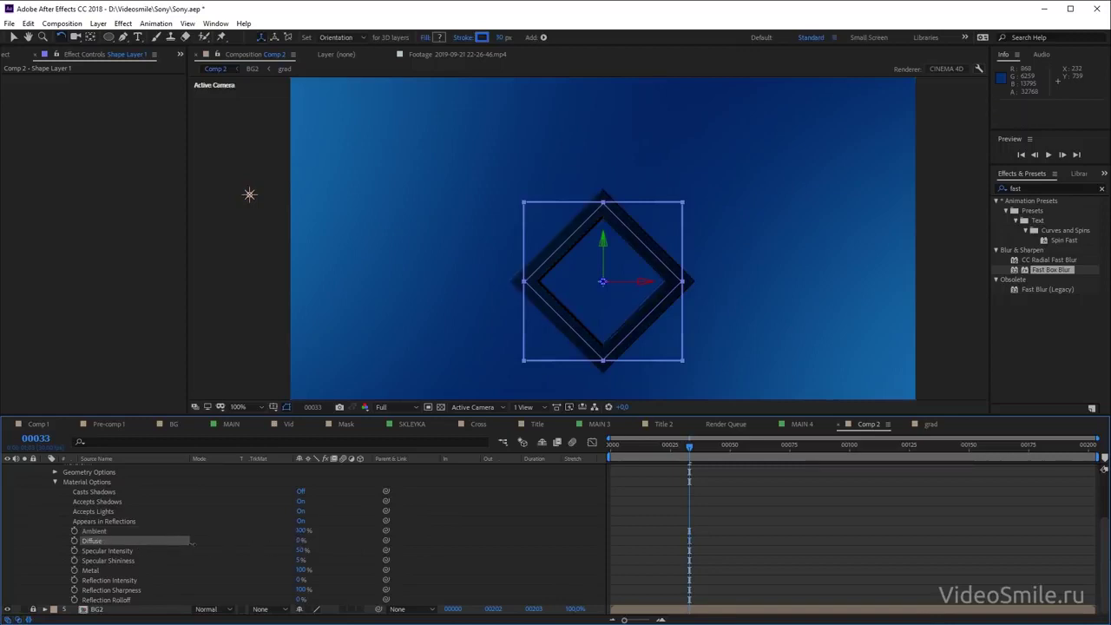
{"action": "left_click_drag", "start_coordinate": [269, 542], "coordinate": [415, 541]}
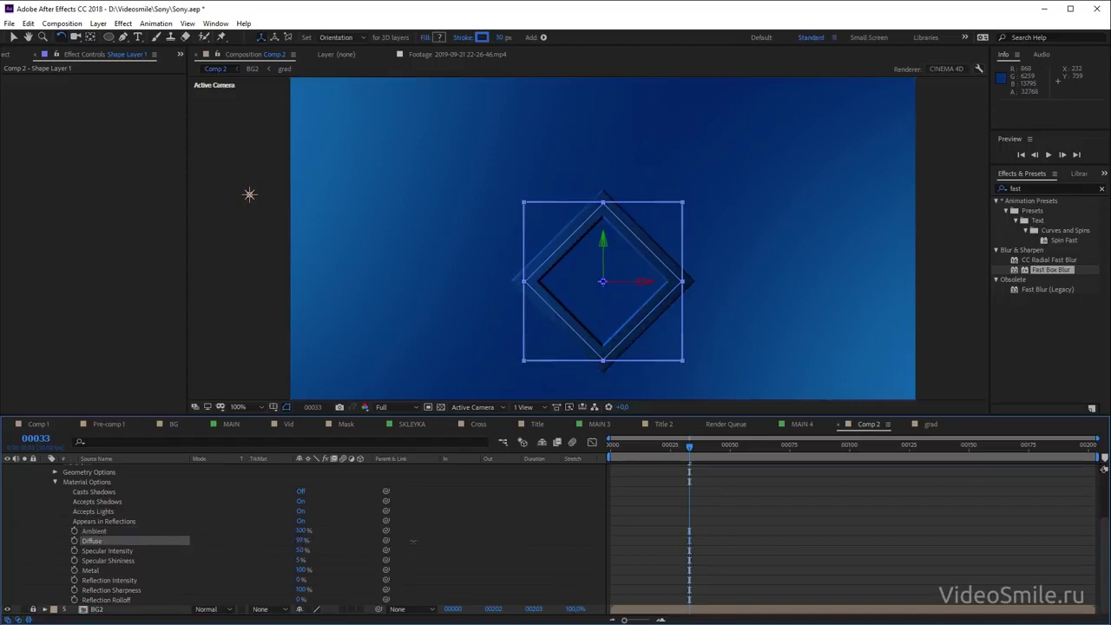
Raise the diamond's Specular Intensity to nearly 100%
{"action": "left_click", "coordinate": [137, 552]}
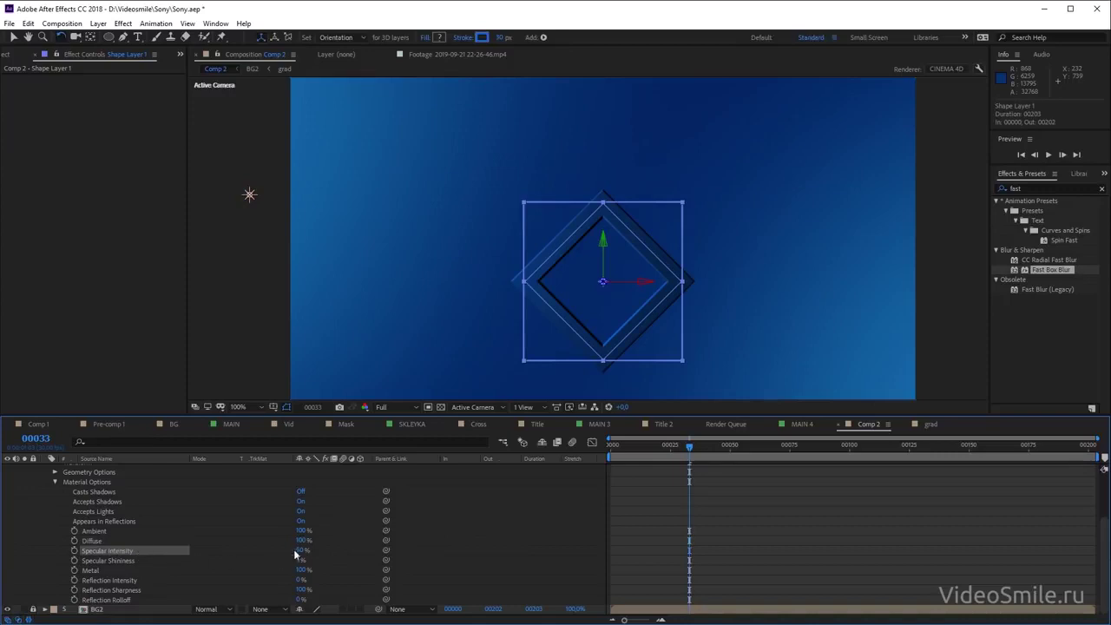
{"action": "left_click_drag", "start_coordinate": [354, 542], "coordinate": [453, 532]}
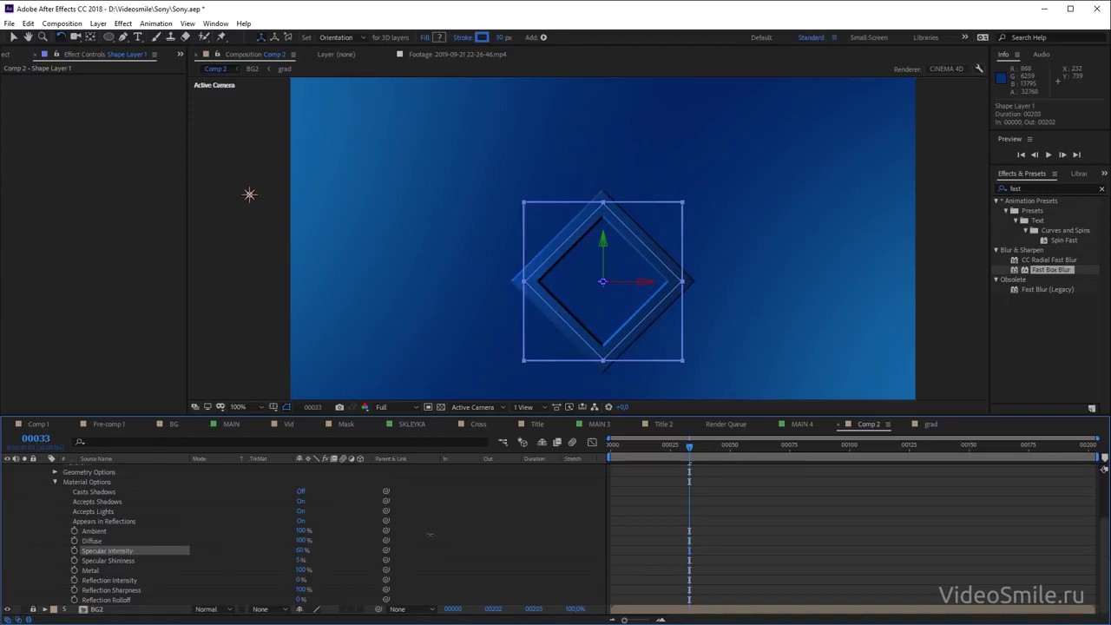
{"action": "key", "text": "period"}
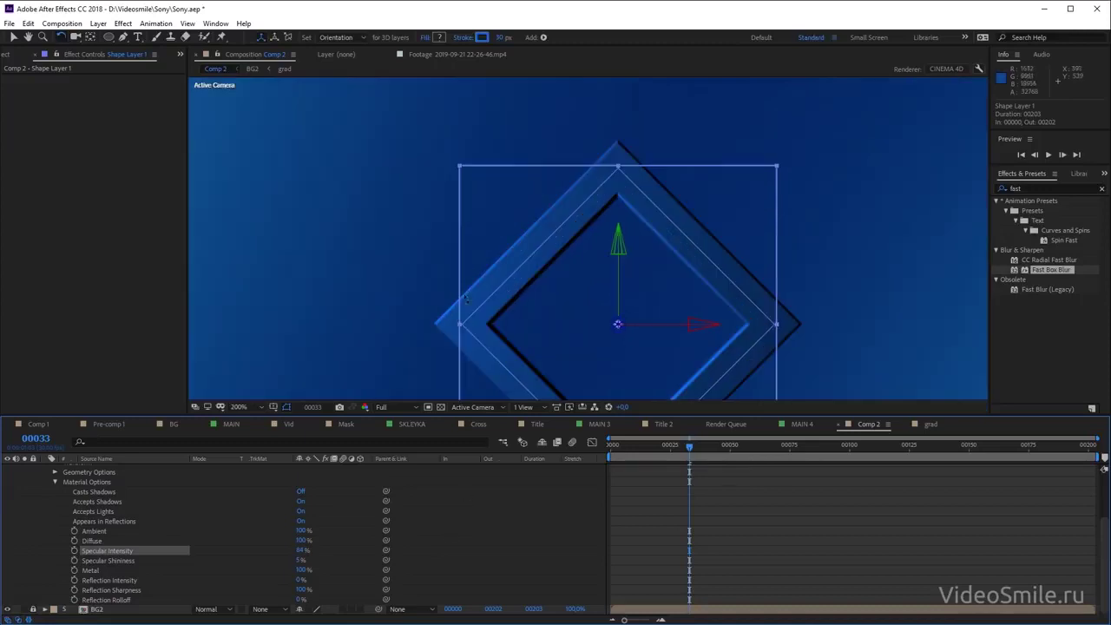
{"action": "scroll", "coordinate": [699, 367], "scroll_direction": "down", "scroll_amount": 2}
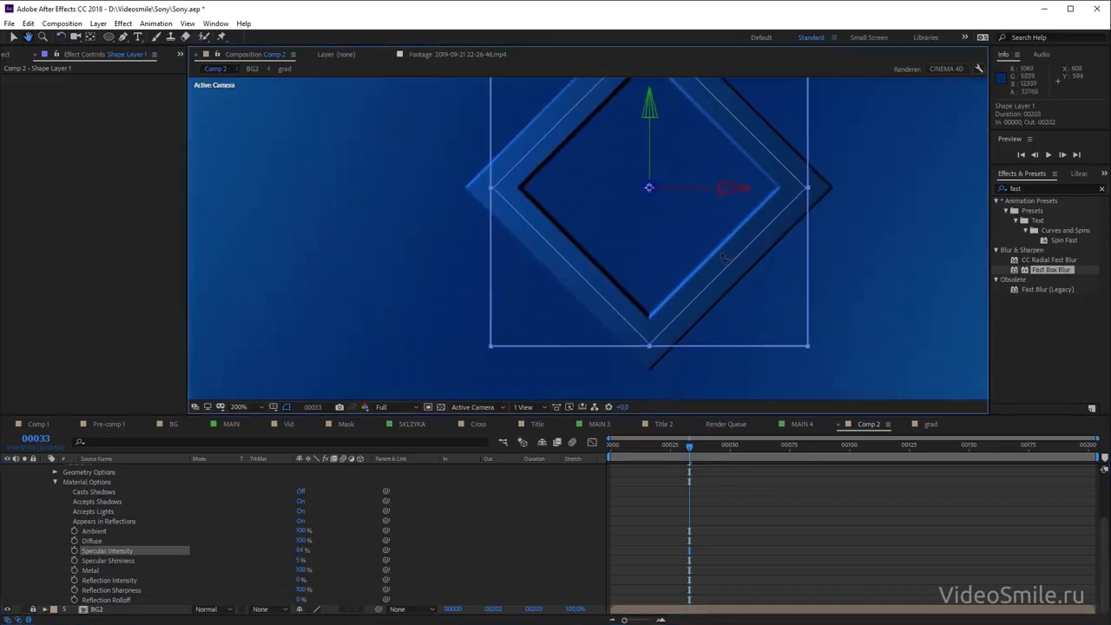
{"action": "key", "text": "comma"}
{"action": "left_click_drag", "start_coordinate": [299, 550], "coordinate": [314, 549]}
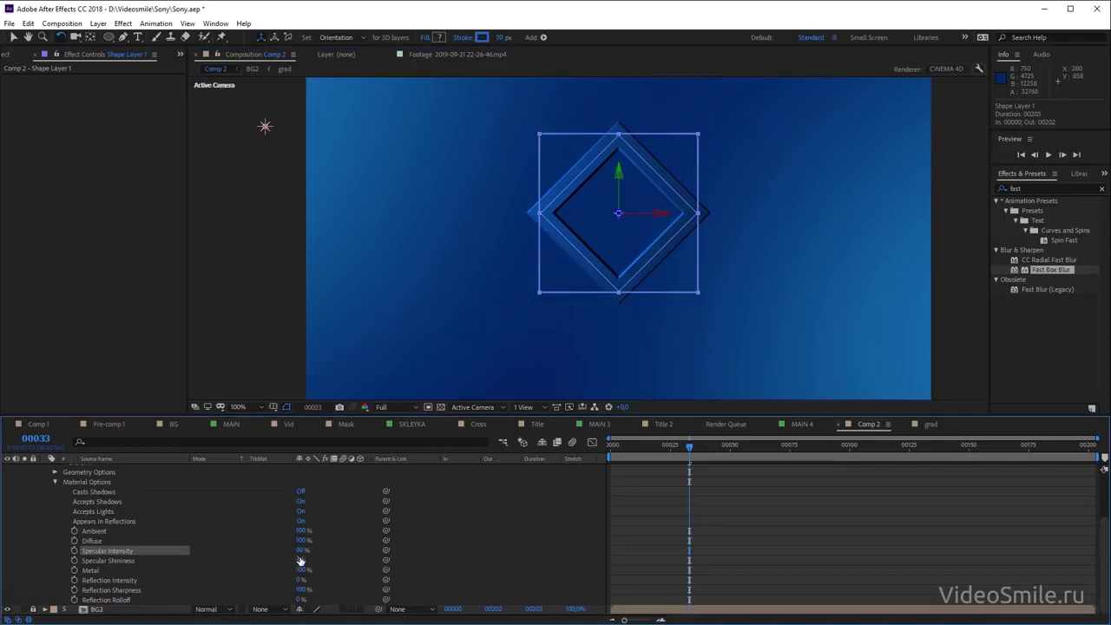
Lower Specular Shininess, finally entering 1% for the value
{"action": "left_click_drag", "start_coordinate": [296, 565], "coordinate": [346, 557]}
{"action": "left_click", "coordinate": [340, 552]}
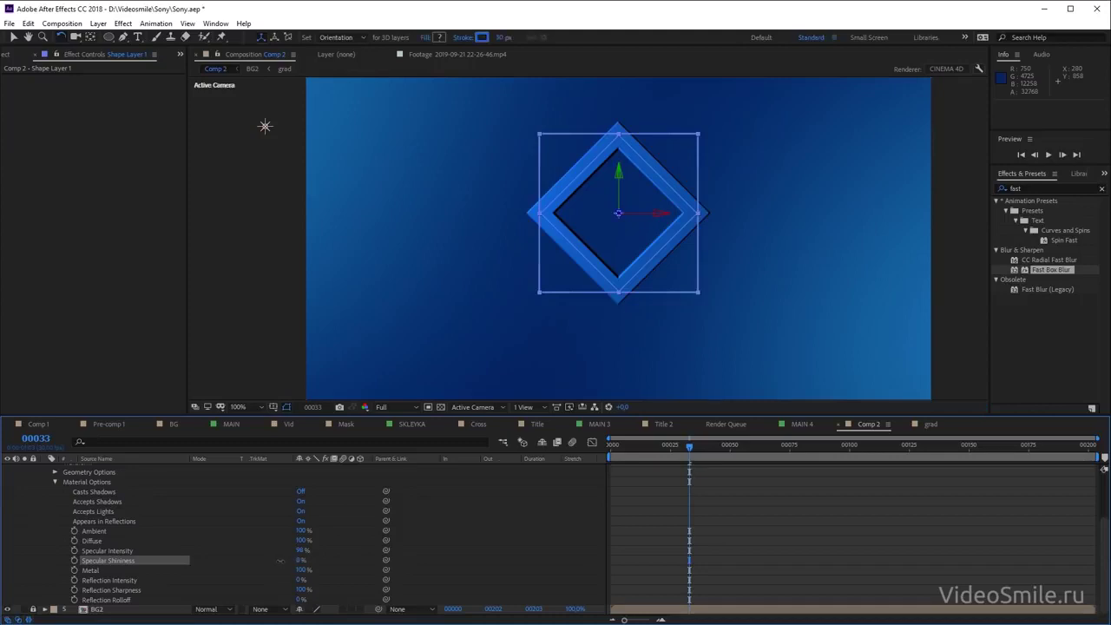
{"action": "left_click_drag", "start_coordinate": [279, 561], "coordinate": [216, 573]}
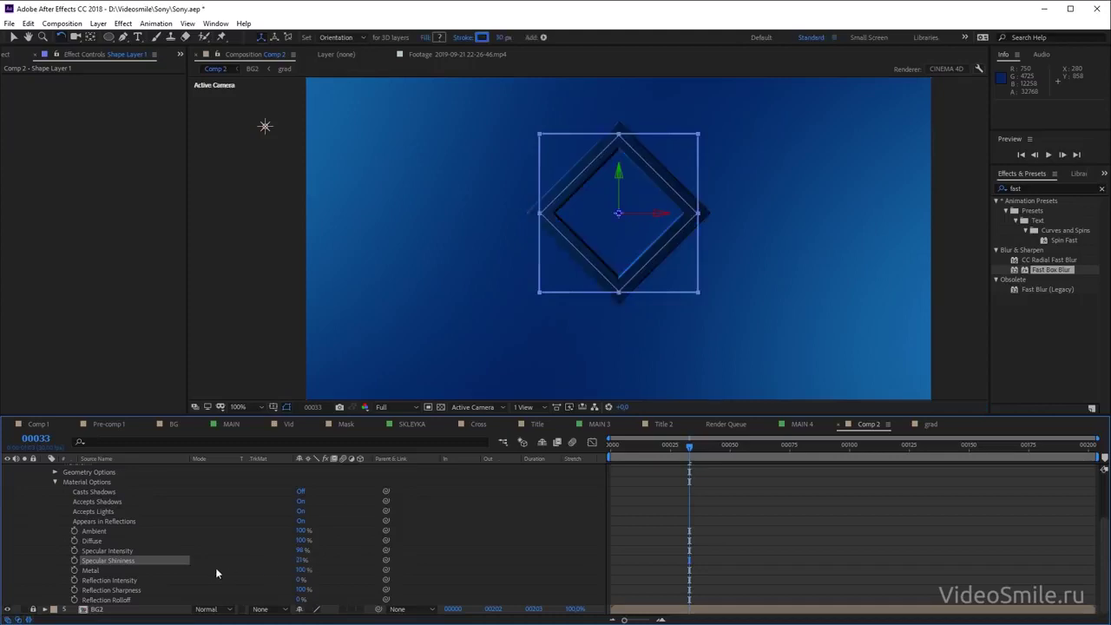
{"action": "right_click", "coordinate": [106, 561]}
{"action": "left_click_drag", "start_coordinate": [301, 560], "coordinate": [286, 560]}
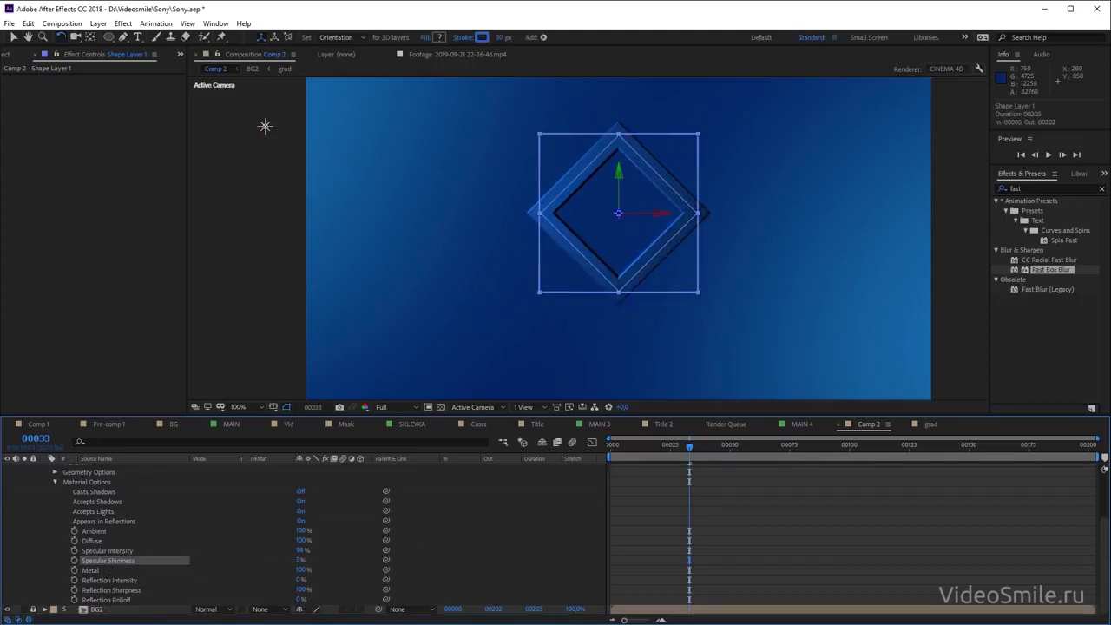
{"action": "left_click", "coordinate": [300, 560]}
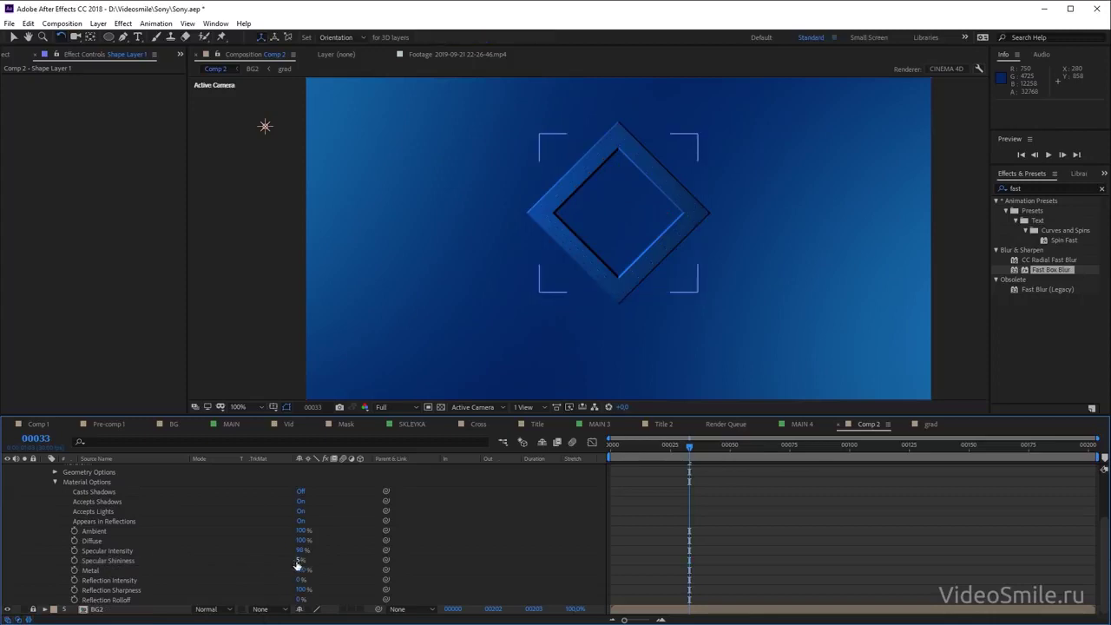
{"action": "type", "text": "100"}
{"action": "key", "text": "Return"}
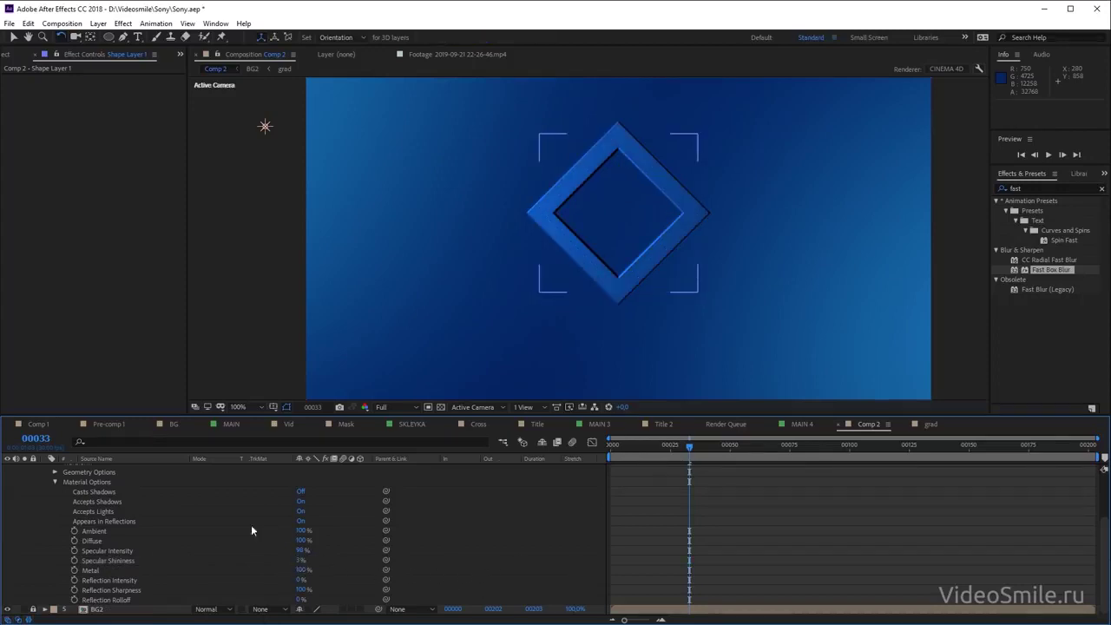
{"action": "scroll", "coordinate": [251, 524], "scroll_direction": "up", "scroll_amount": 3}
Turn Point Light 2 back on and lower its Intensity to 44% in Custom View 3
{"action": "left_click", "coordinate": [44, 497]}
{"action": "left_click", "coordinate": [101, 478]}
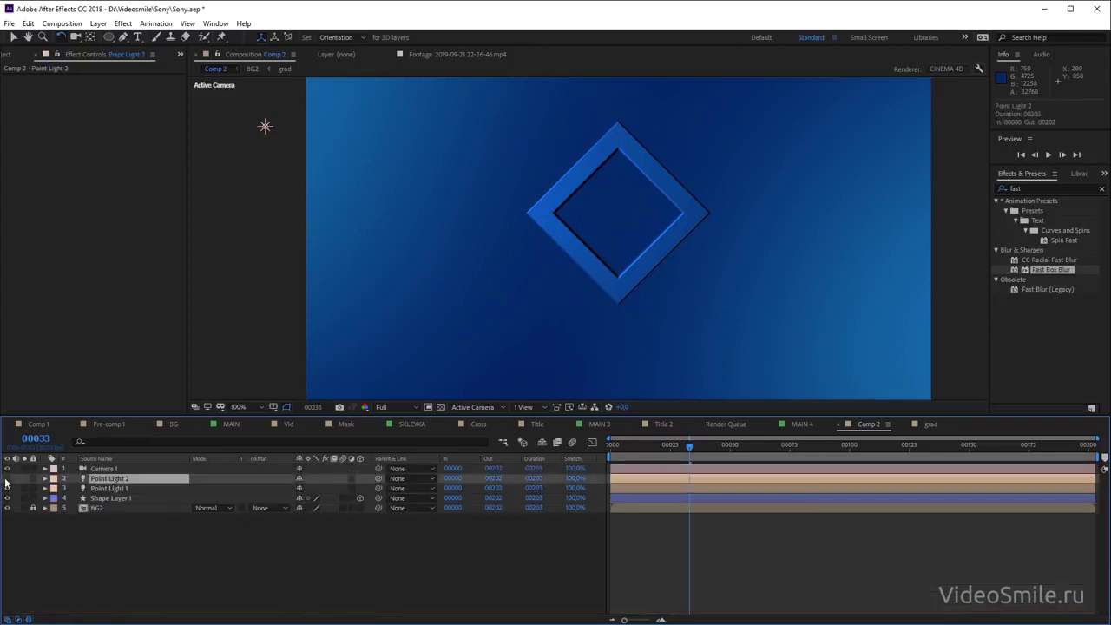
{"action": "left_click", "coordinate": [7, 478]}
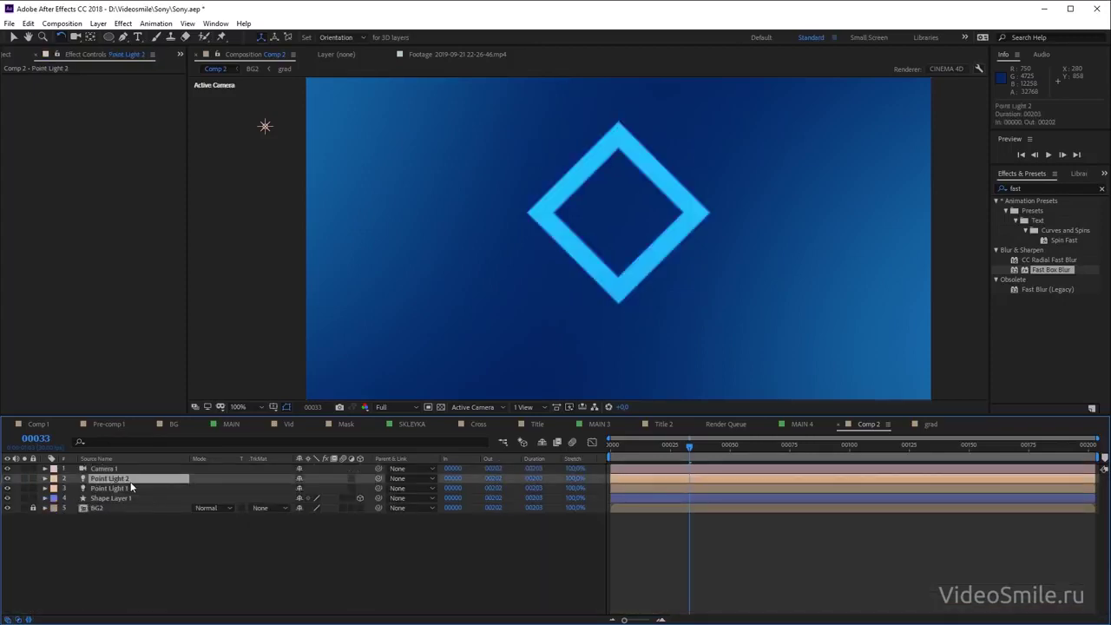
{"action": "left_click", "coordinate": [502, 408]}
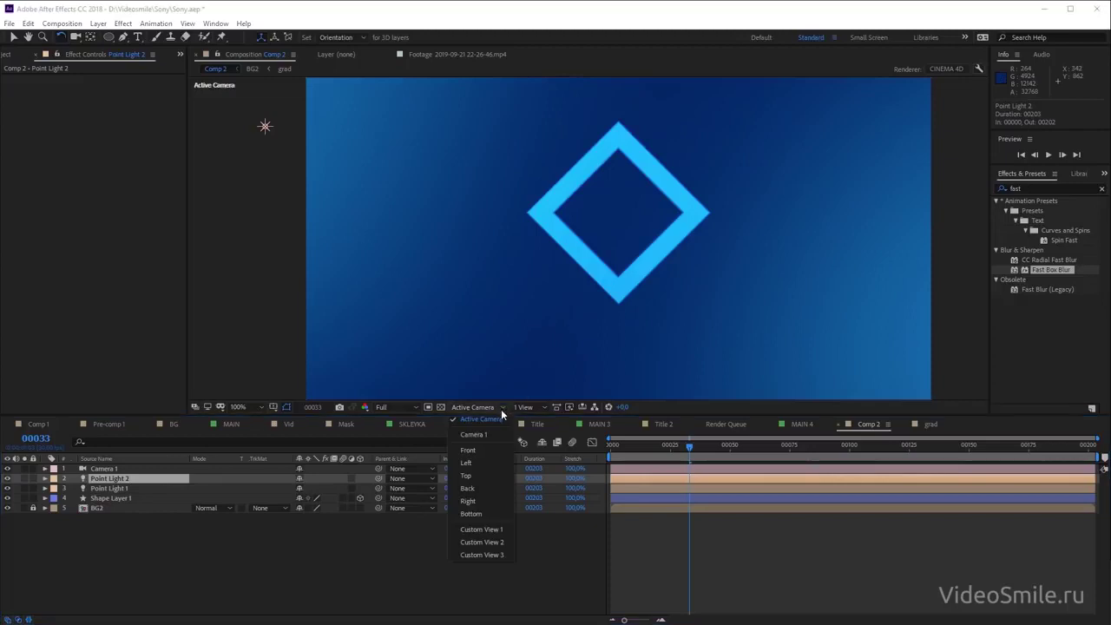
{"action": "left_click", "coordinate": [494, 556]}
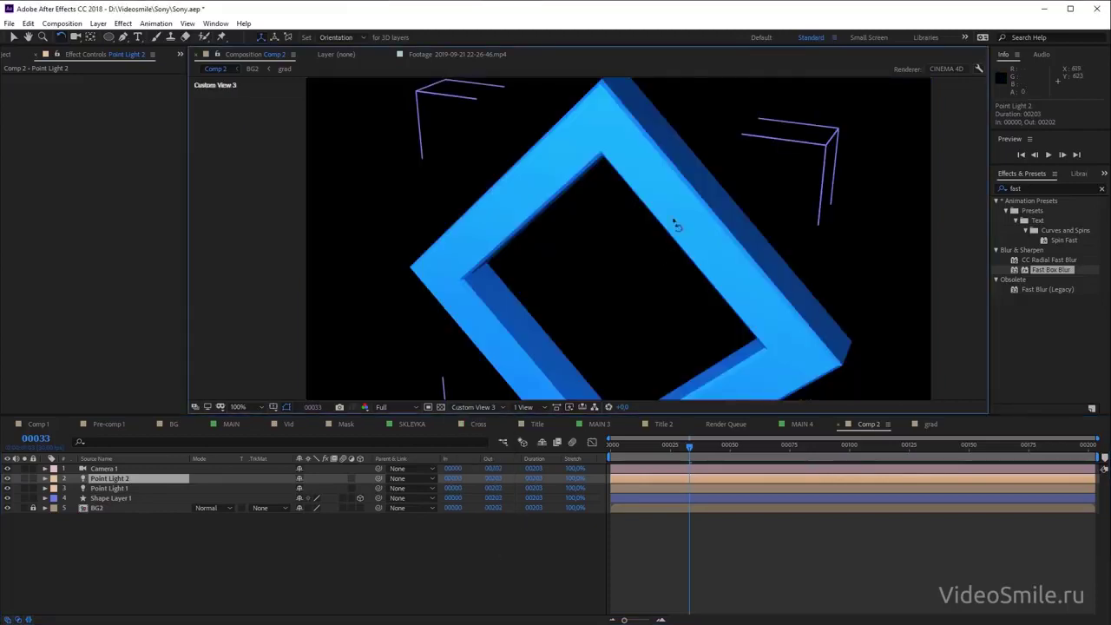
{"action": "scroll", "coordinate": [667, 293], "scroll_direction": "down", "scroll_amount": 2}
{"action": "scroll", "coordinate": [655, 283], "scroll_direction": "down", "scroll_amount": 3}
{"action": "scroll", "coordinate": [642, 273], "scroll_direction": "down", "scroll_amount": 3}
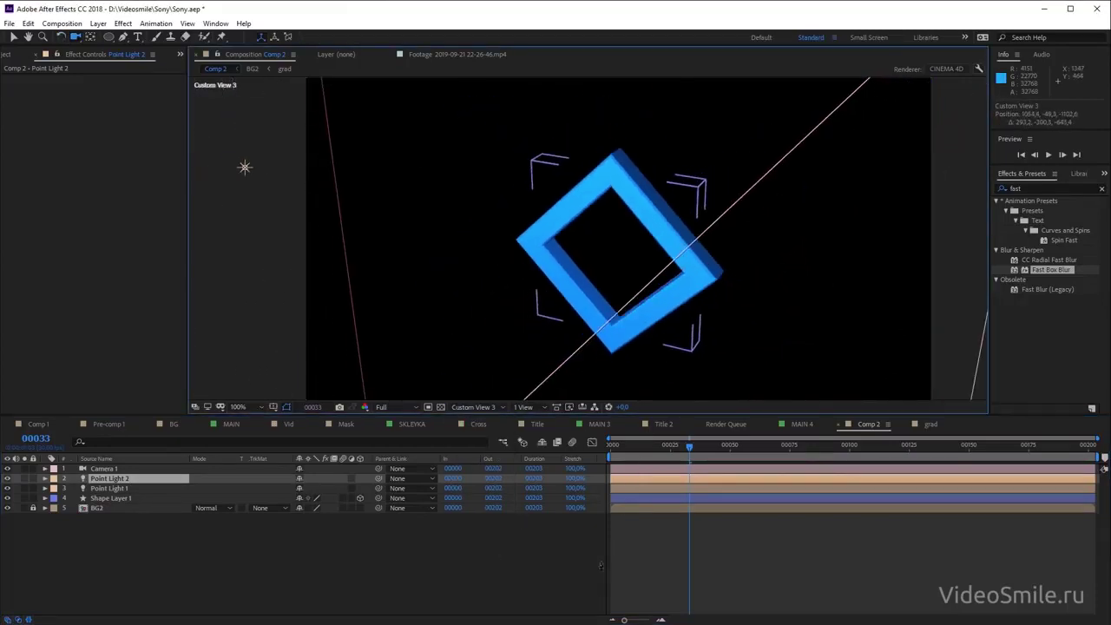
{"action": "scroll", "coordinate": [629, 262], "scroll_direction": "down", "scroll_amount": 2}
{"action": "scroll", "coordinate": [625, 260], "scroll_direction": "down", "scroll_amount": 3}
{"action": "scroll", "coordinate": [617, 256], "scroll_direction": "down", "scroll_amount": 2}
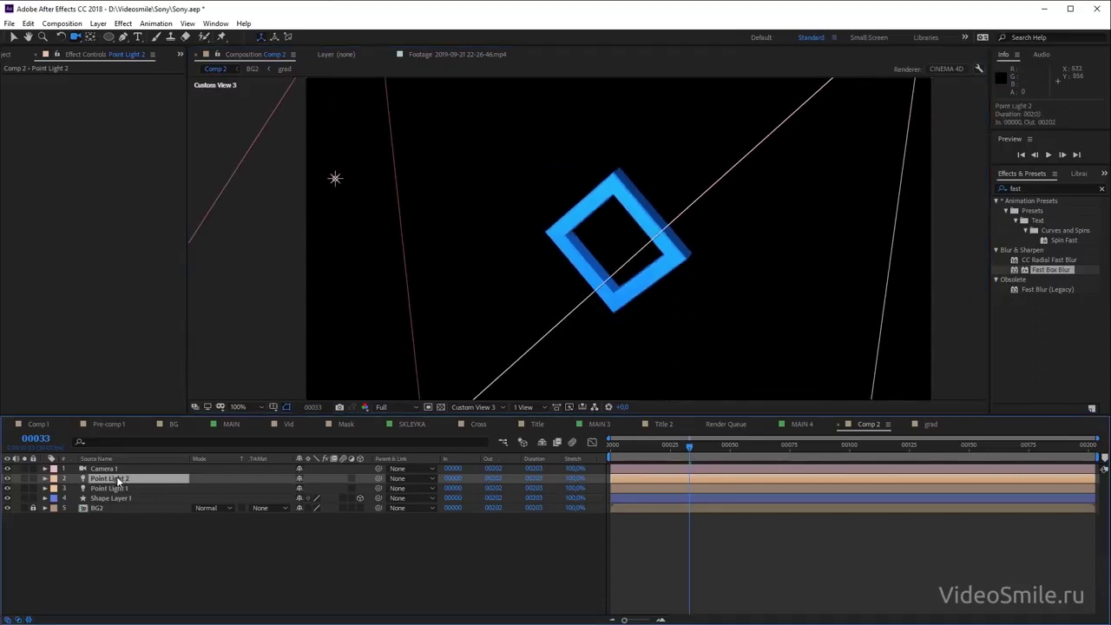
{"action": "key", "text": "t"}
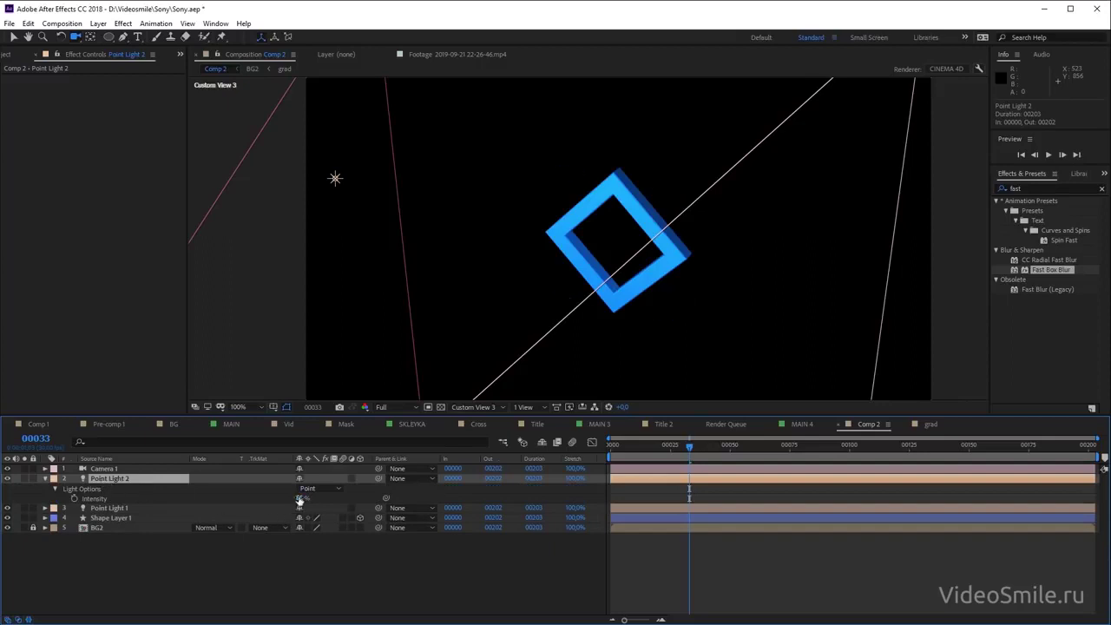
{"action": "left_click_drag", "start_coordinate": [300, 498], "coordinate": [288, 498]}
Lower Point Light 1's Intensity to about 61% and view through Active Camera
{"action": "left_click", "coordinate": [110, 517]}
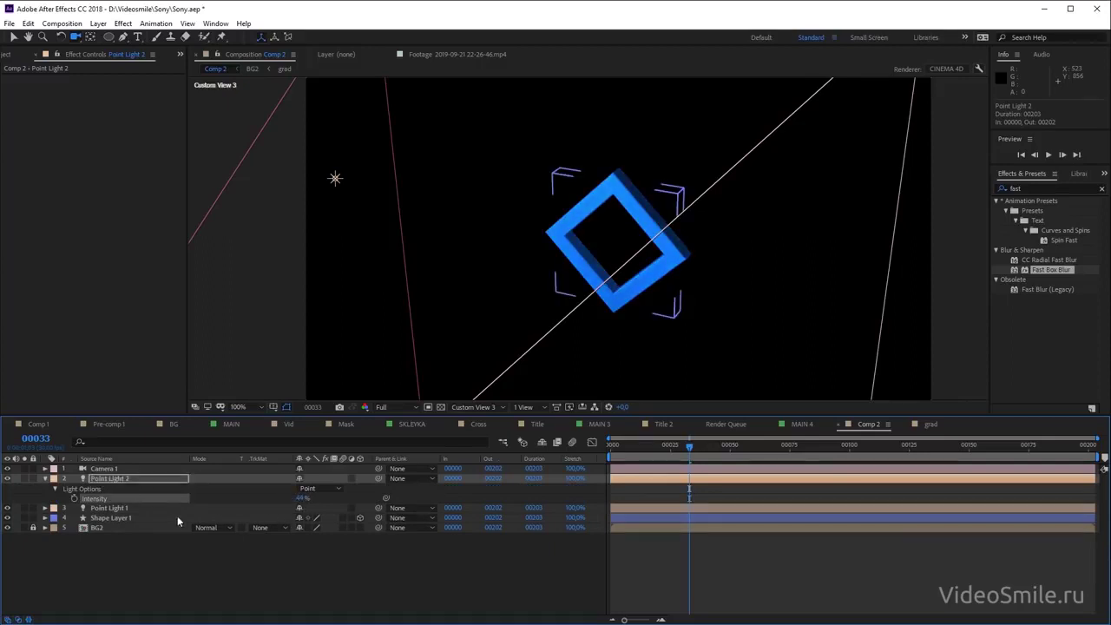
{"action": "left_click", "coordinate": [130, 507]}
{"action": "key", "text": "t"}
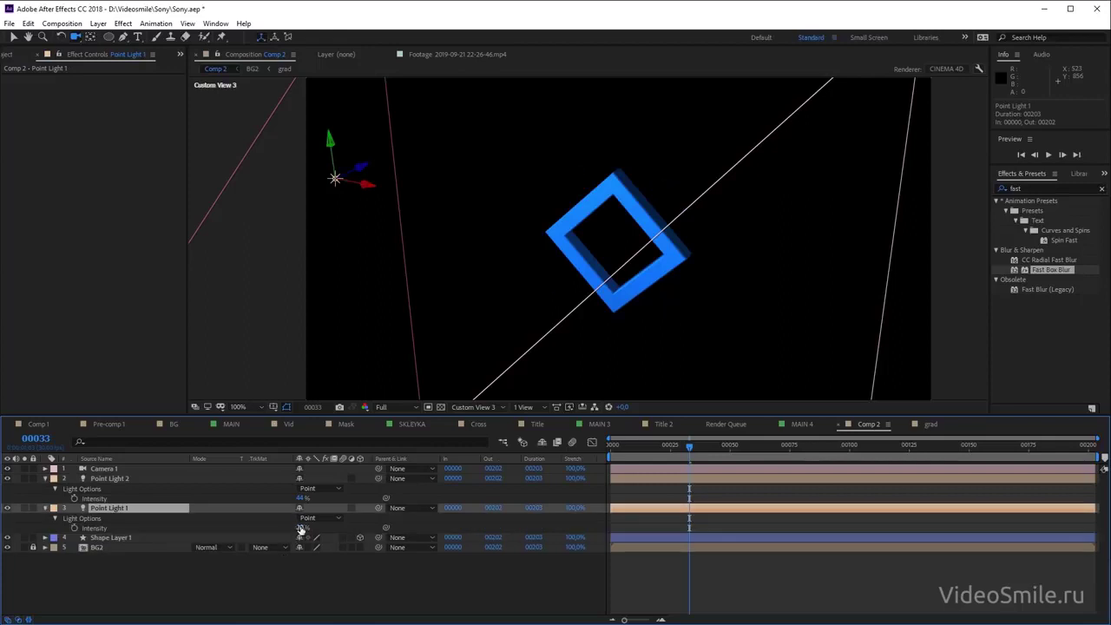
{"action": "left_click_drag", "start_coordinate": [300, 528], "coordinate": [287, 527]}
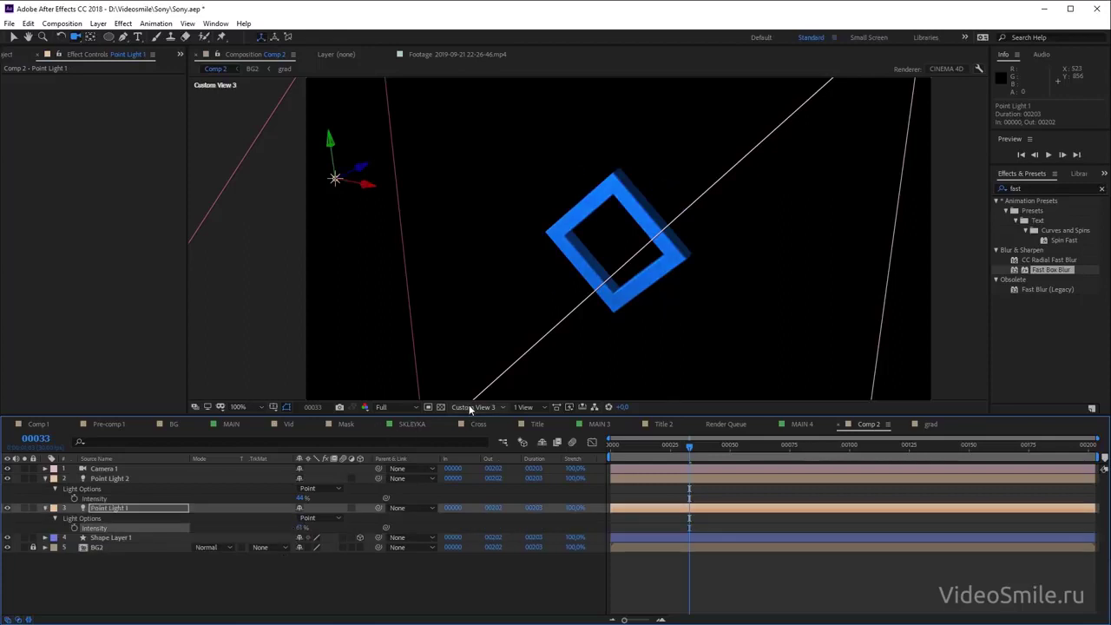
{"action": "left_click", "coordinate": [473, 407]}
{"action": "left_click", "coordinate": [481, 420]}
{"action": "left_click", "coordinate": [708, 574]}
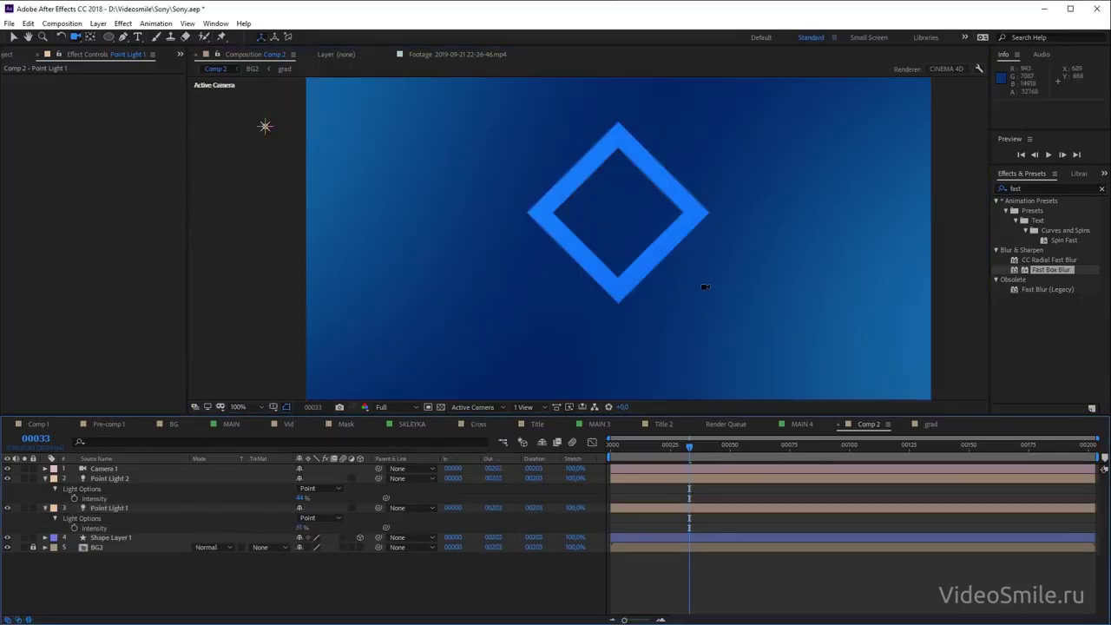
Rotate the diamond about 44° in Y with the Rotation tool, undoing the extra turn
{"action": "key", "text": "comma"}
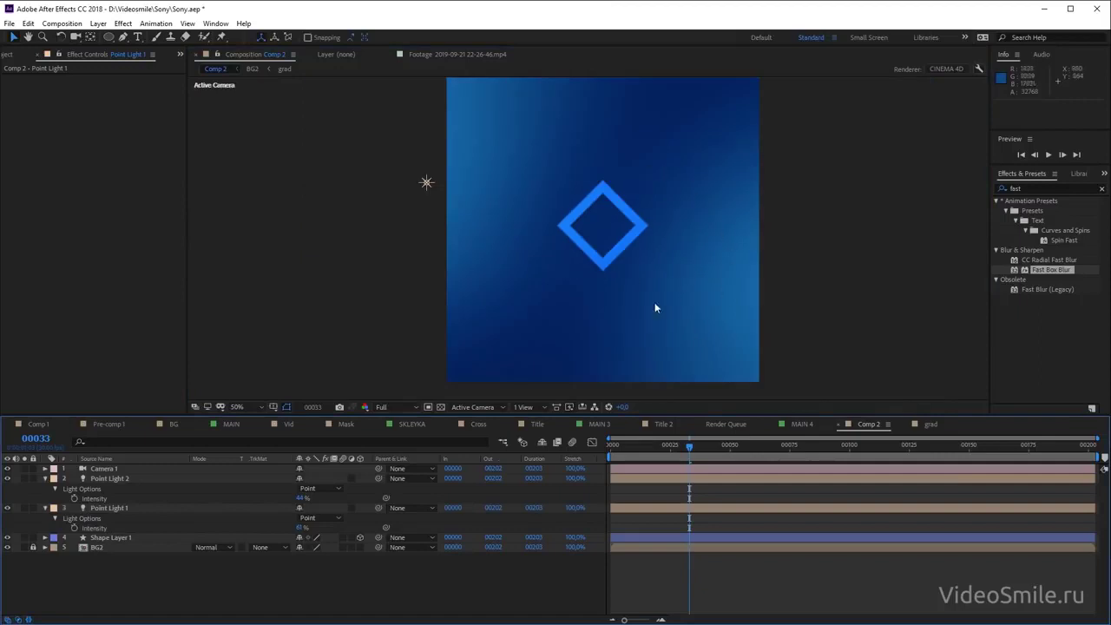
{"action": "left_click", "coordinate": [595, 249]}
{"action": "key", "text": "w"}
{"action": "left_click_drag", "start_coordinate": [595, 249], "coordinate": [624, 249]}
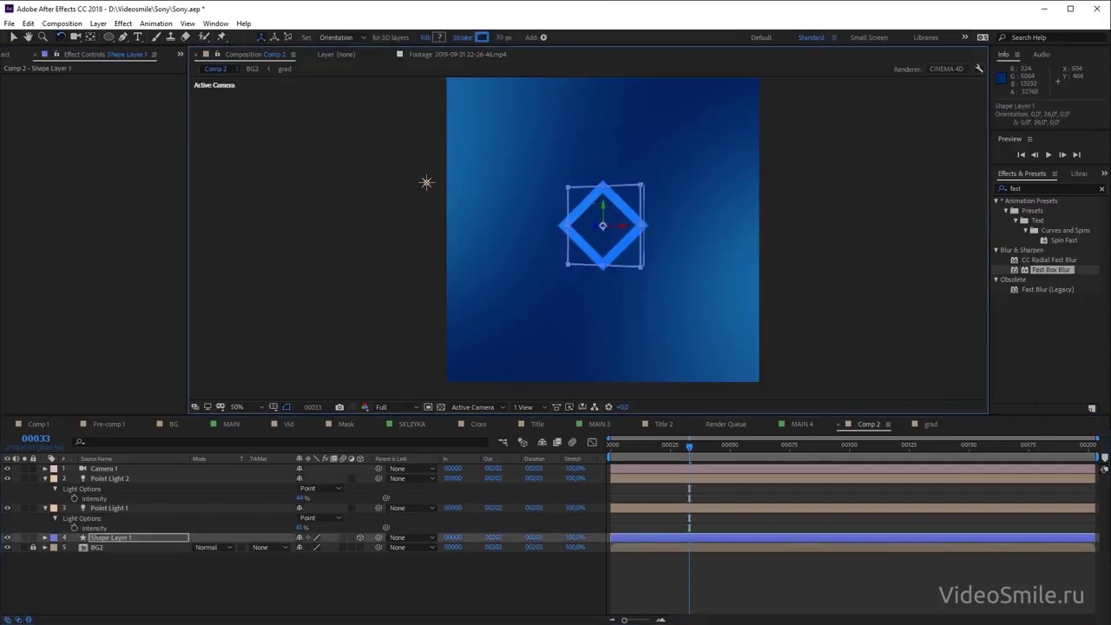
{"action": "key", "text": "period"}
{"action": "key", "text": "period"}
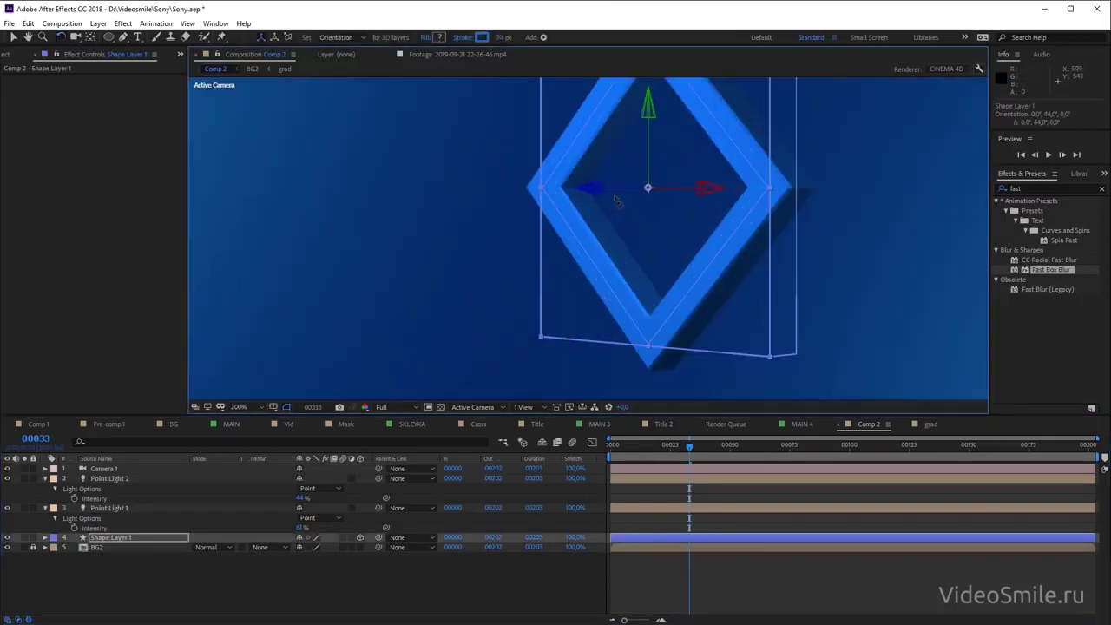
{"action": "mouse_move", "coordinate": [636, 155]}
{"action": "left_mouse_down"}
{"action": "mouse_move", "coordinate": [640, 229]}
{"action": "mouse_move", "coordinate": [553, 232]}
{"action": "mouse_move", "coordinate": [503, 255]}
{"action": "left_mouse_up"}
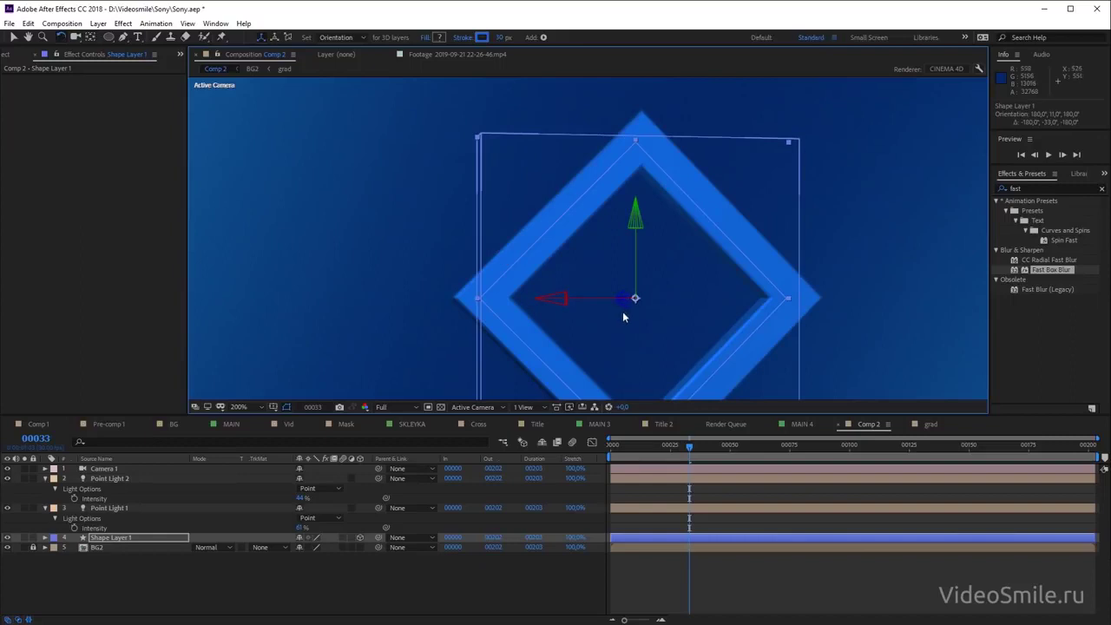
{"action": "key", "text": "ctrl+z"}
{"action": "key", "text": "comma"}
{"action": "key", "text": "comma"}
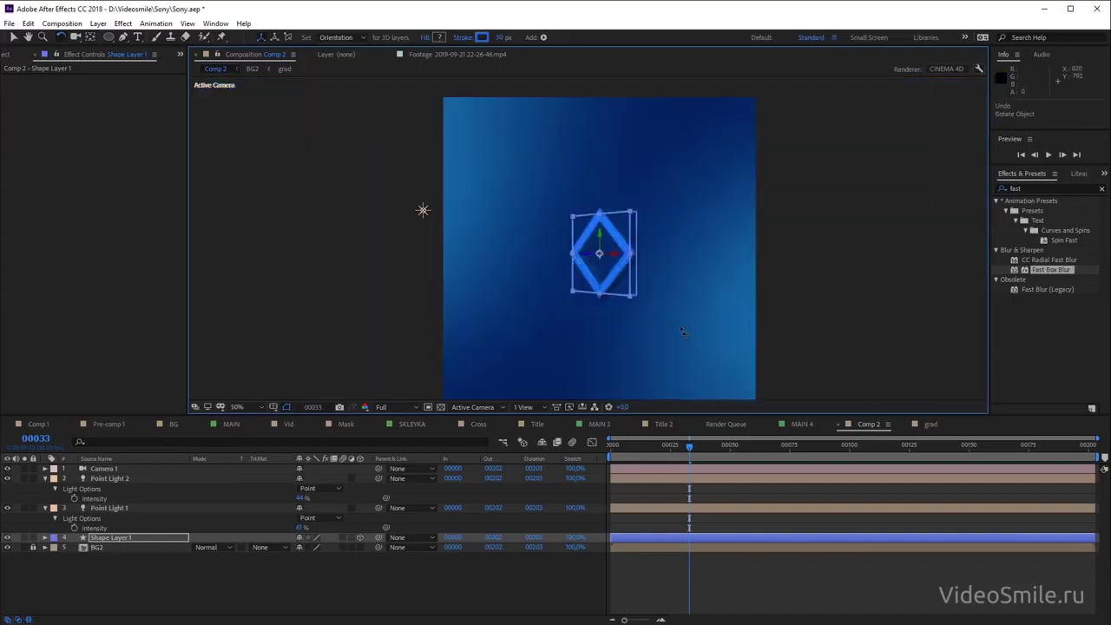
Set Point Light 1 to Smooth falloff with Radius 900 and Falloff Distance 500
{"action": "double_click", "coordinate": [119, 507]}
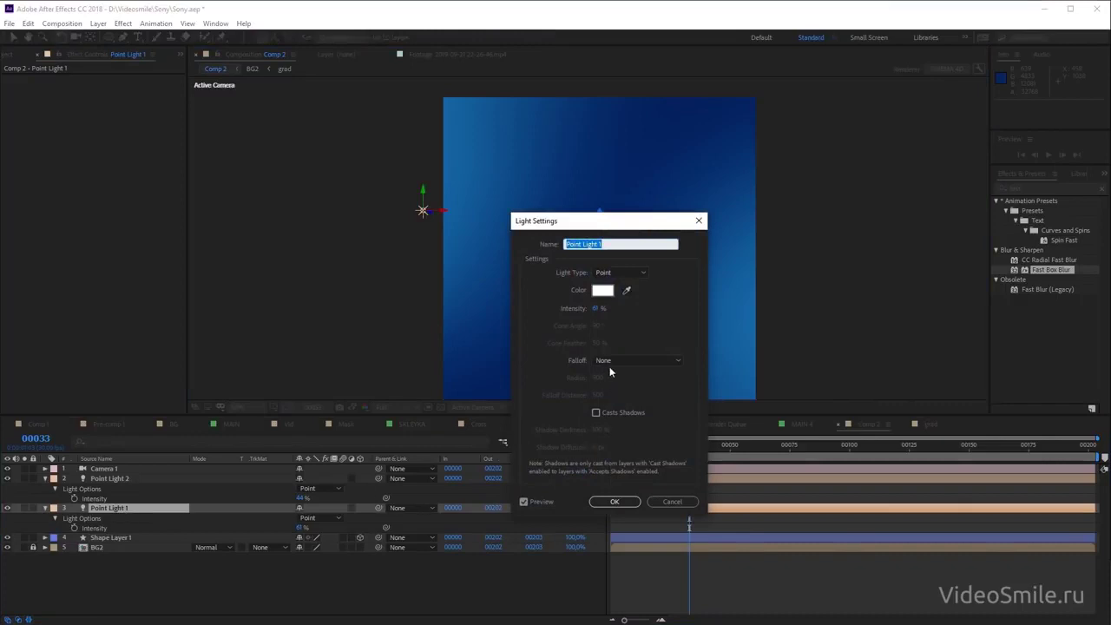
{"action": "left_click", "coordinate": [644, 362]}
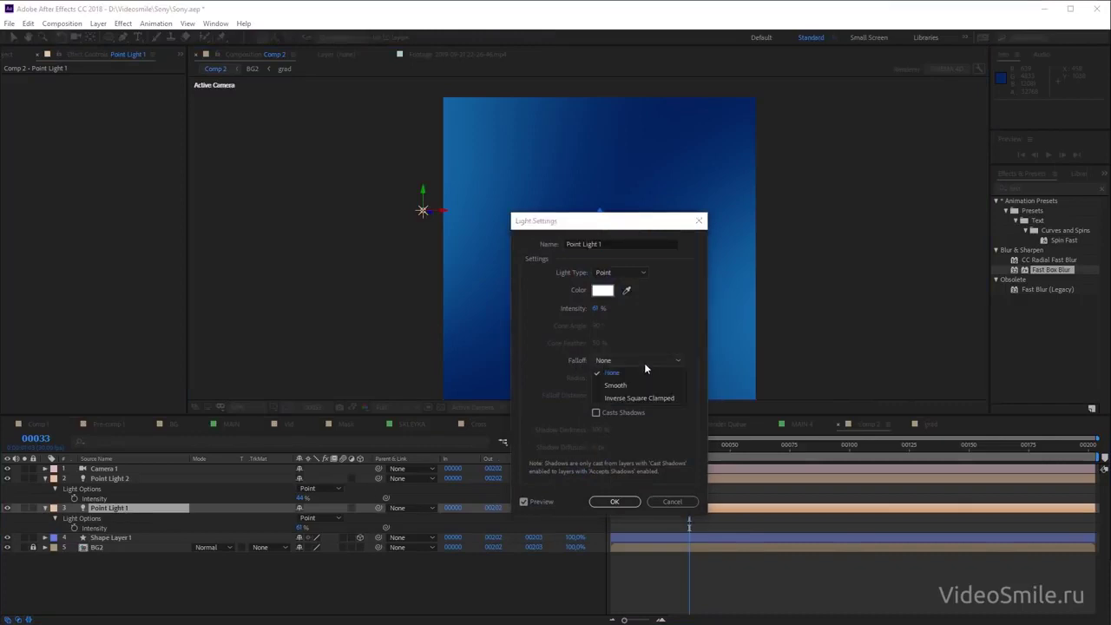
{"action": "left_click", "coordinate": [627, 384]}
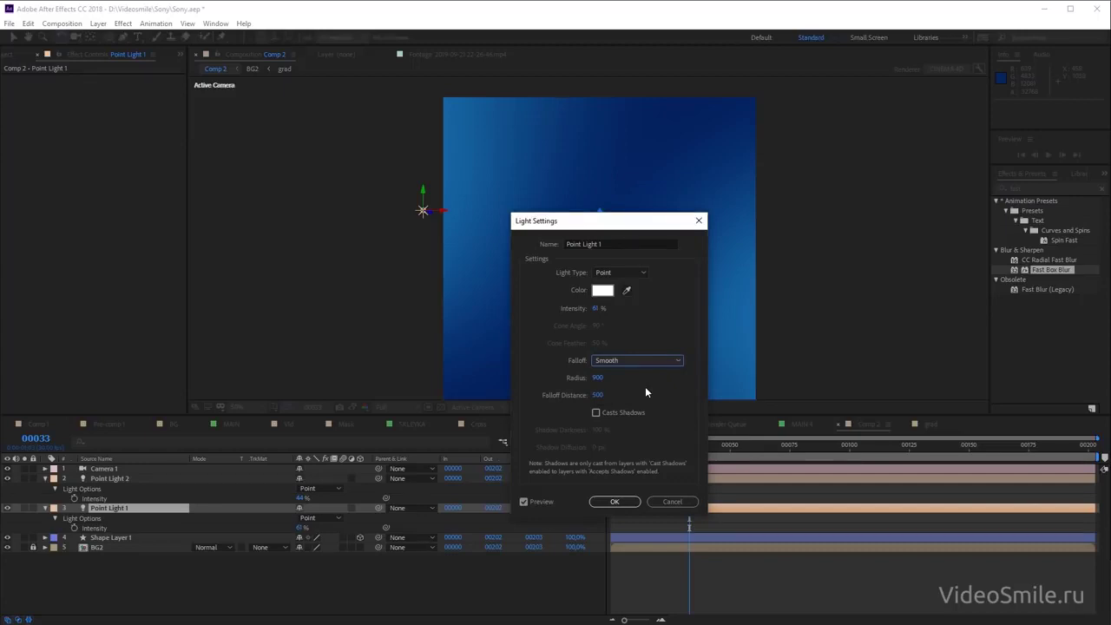
{"action": "left_click_drag", "start_coordinate": [610, 226], "coordinate": [873, 197]}
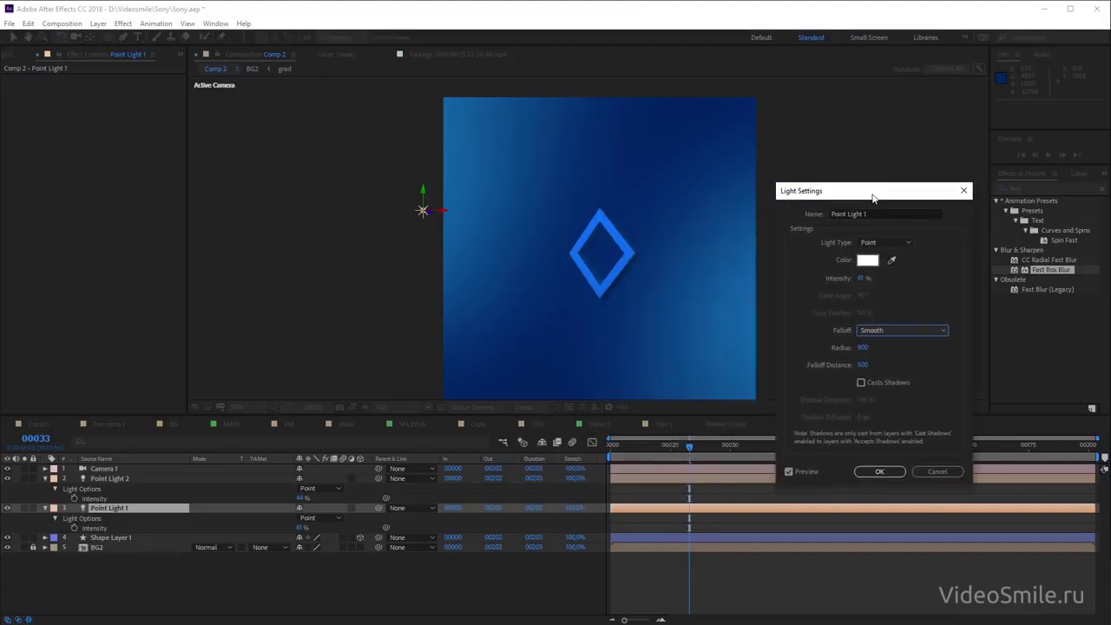
{"action": "left_click", "coordinate": [964, 190]}
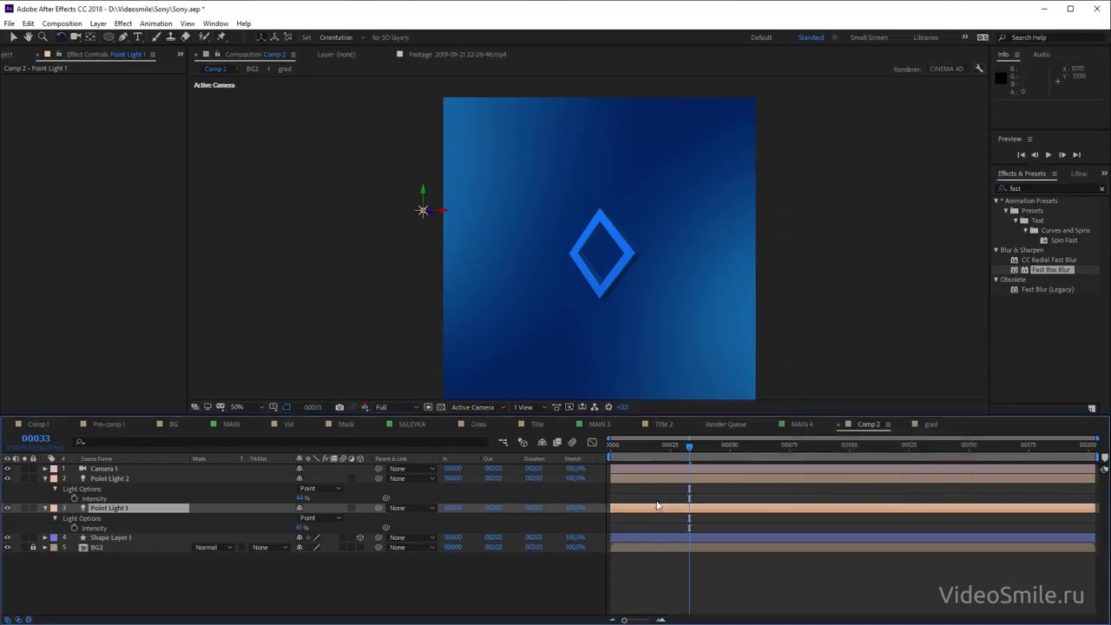
Reveal the Polystar Path 1 properties under Shape Layer 1's Group 1
{"action": "key", "text": "ctrl+Down"}
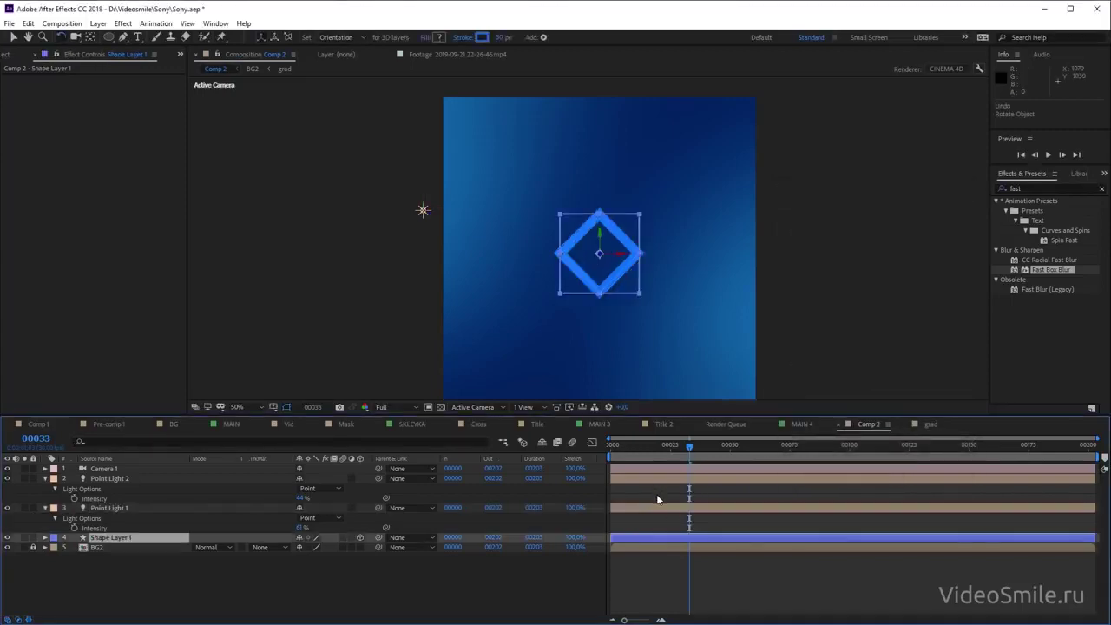
{"action": "left_click", "coordinate": [173, 572]}
{"action": "left_click", "coordinate": [104, 538]}
{"action": "left_click", "coordinate": [45, 538]}
{"action": "scroll", "coordinate": [130, 521], "scroll_direction": "down", "scroll_amount": 2}
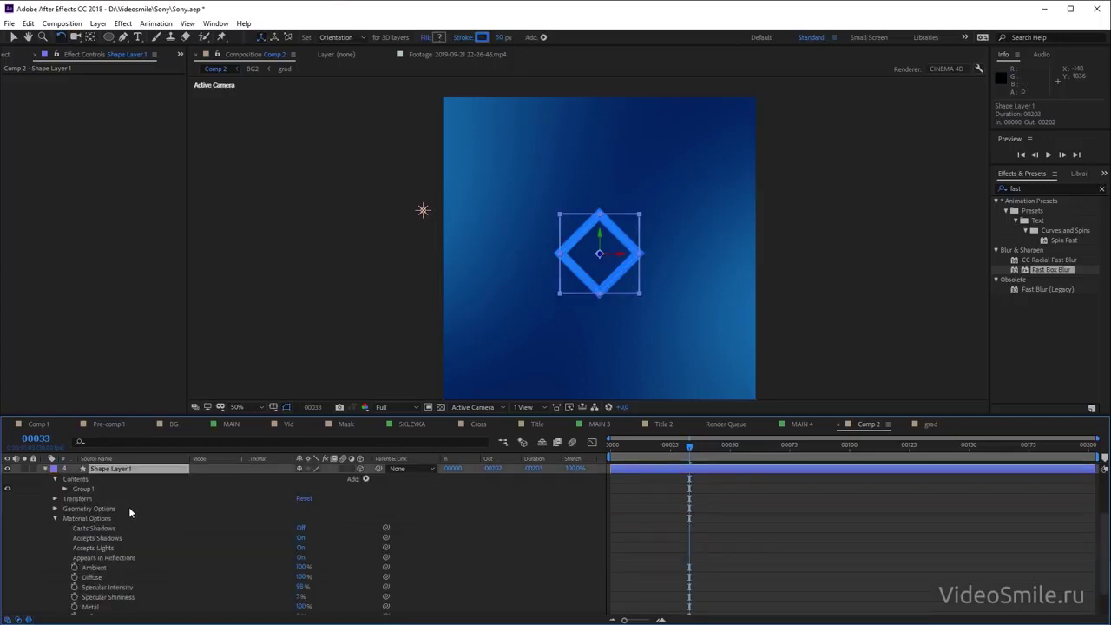
{"action": "left_click", "coordinate": [55, 518]}
{"action": "left_click", "coordinate": [65, 558]}
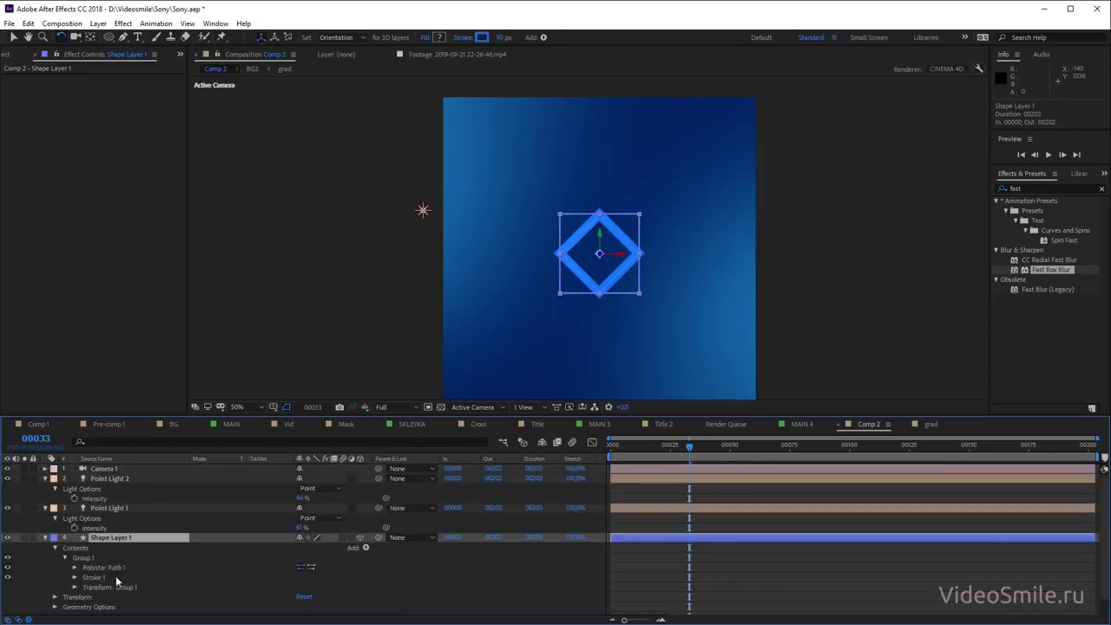
{"action": "left_click", "coordinate": [75, 567]}
{"action": "scroll", "coordinate": [101, 568], "scroll_direction": "down", "scroll_amount": 1}
{"action": "scroll", "coordinate": [147, 569], "scroll_direction": "down", "scroll_amount": 1}
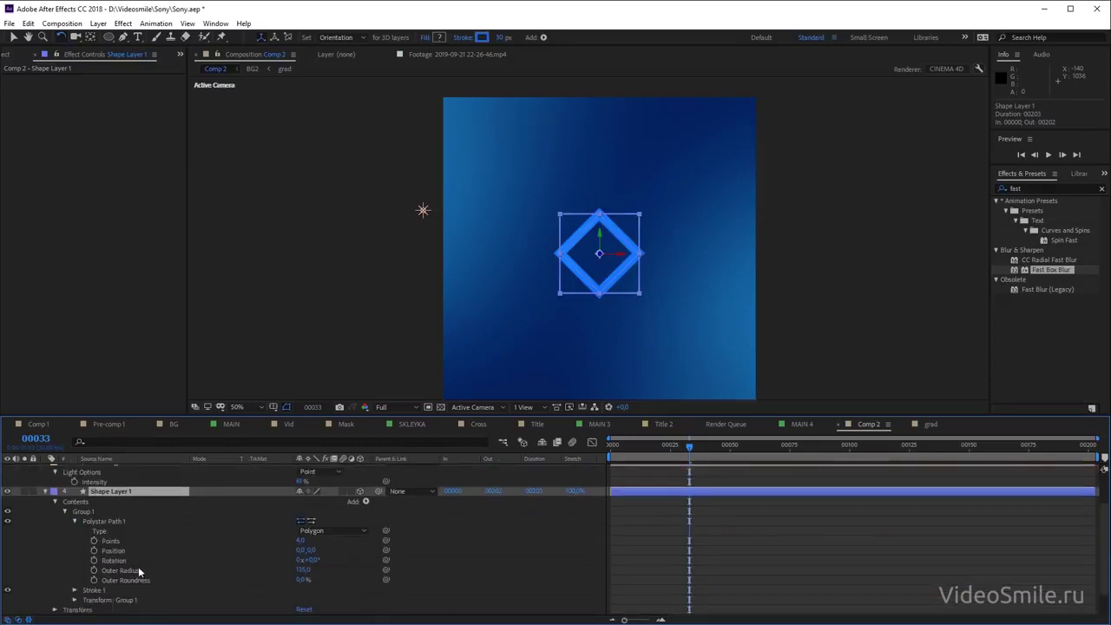
Set the polystar's Points to 100, turning the diamond into a round ring
{"action": "left_click", "coordinate": [113, 541]}
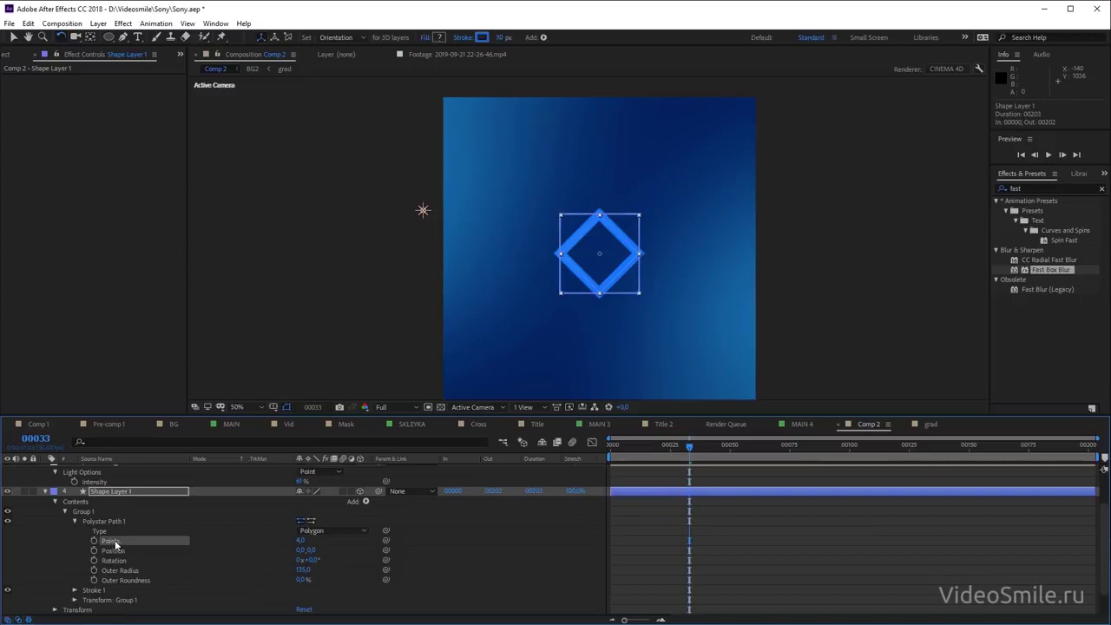
{"action": "left_click", "coordinate": [299, 542]}
{"action": "type", "text": "3"}
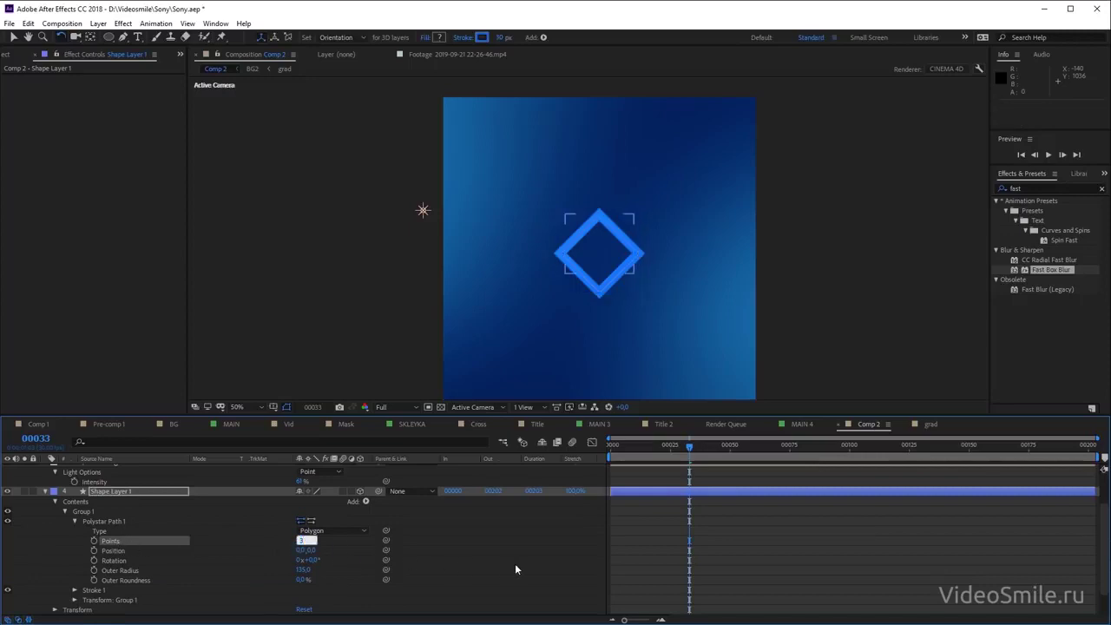
{"action": "key", "text": "Return"}
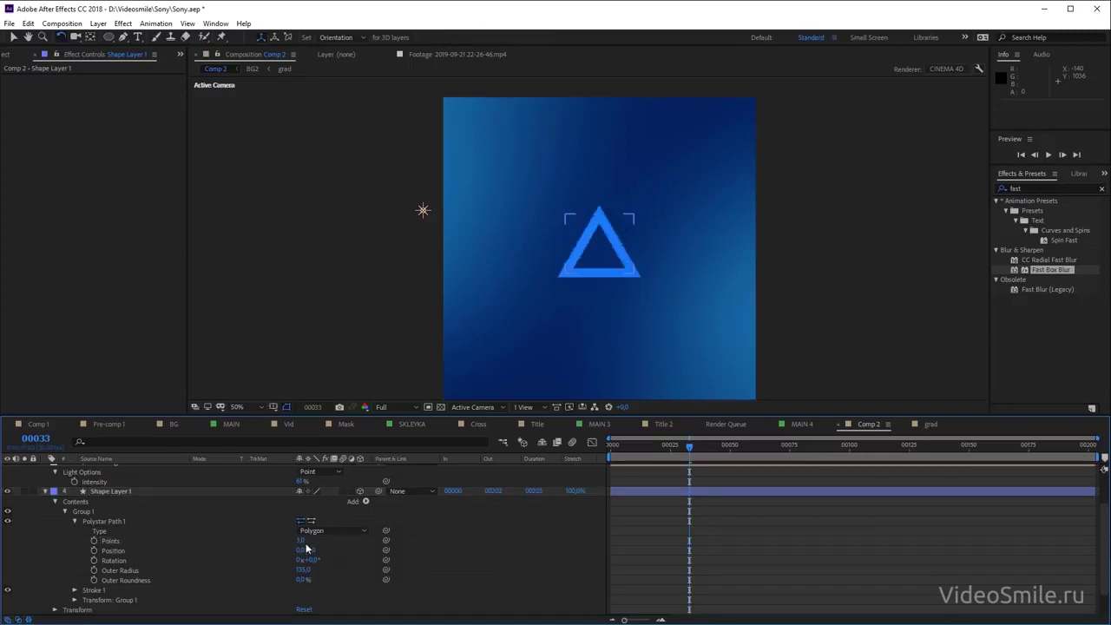
{"action": "left_click", "coordinate": [304, 542]}
{"action": "key", "text": "BackSpace"}
{"action": "type", "text": "100"}
{"action": "key", "text": "Return"}
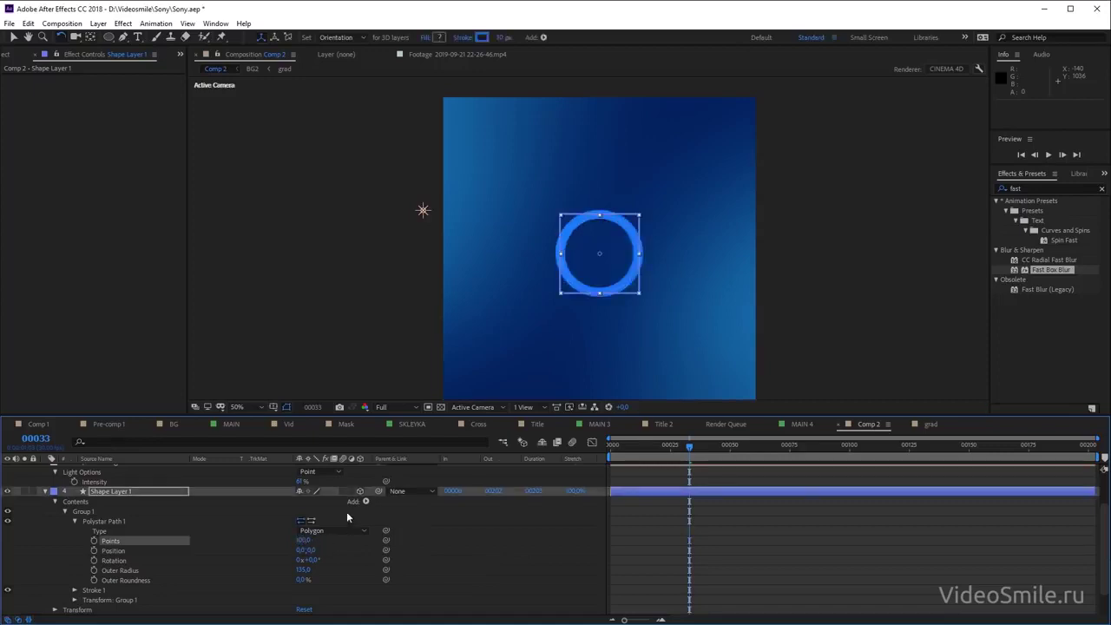
Rotate the ring about 58° around its vertical axis to show its depth
{"action": "left_click", "coordinate": [710, 529]}
{"action": "key", "text": "period"}
{"action": "left_click", "coordinate": [680, 258]}
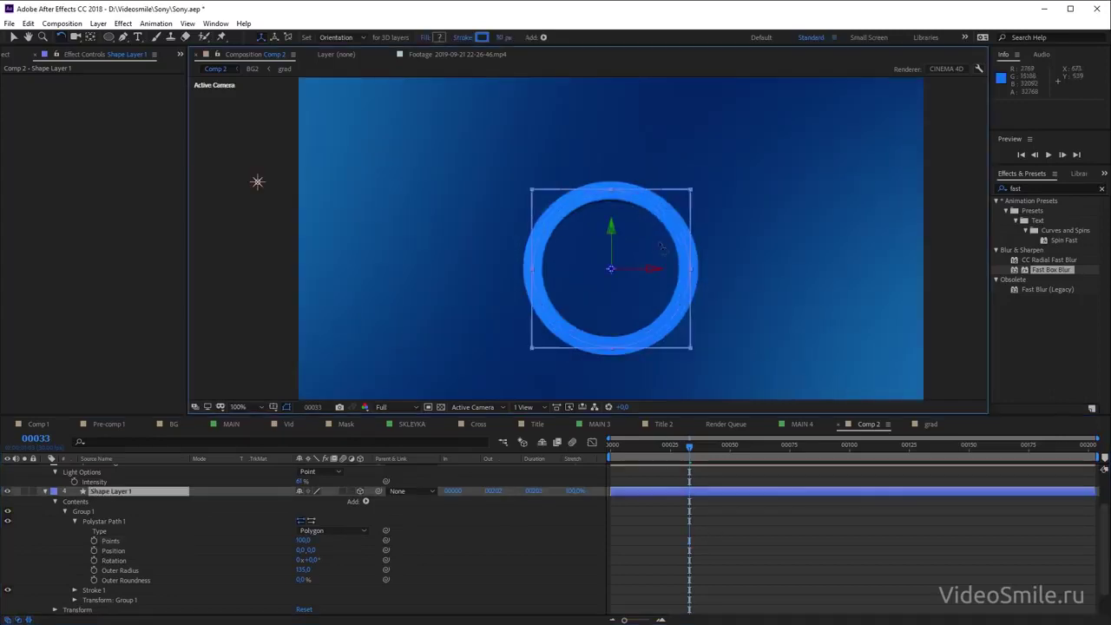
{"action": "left_click_drag", "start_coordinate": [679, 257], "coordinate": [559, 238]}
{"action": "key", "text": "period"}
{"action": "key", "text": "period"}
{"action": "key", "text": "period"}
{"action": "key", "text": "period"}
{"action": "left_click_drag", "start_coordinate": [896, 249], "coordinate": [720, 268]}
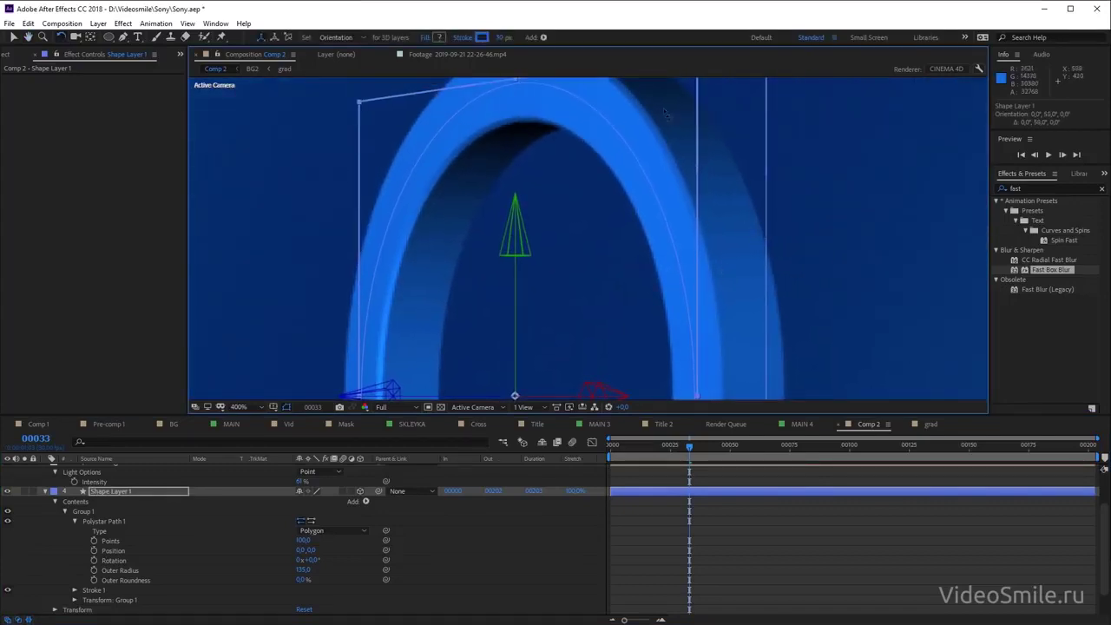
{"action": "scroll", "coordinate": [435, 255], "scroll_direction": "down", "scroll_amount": 2}
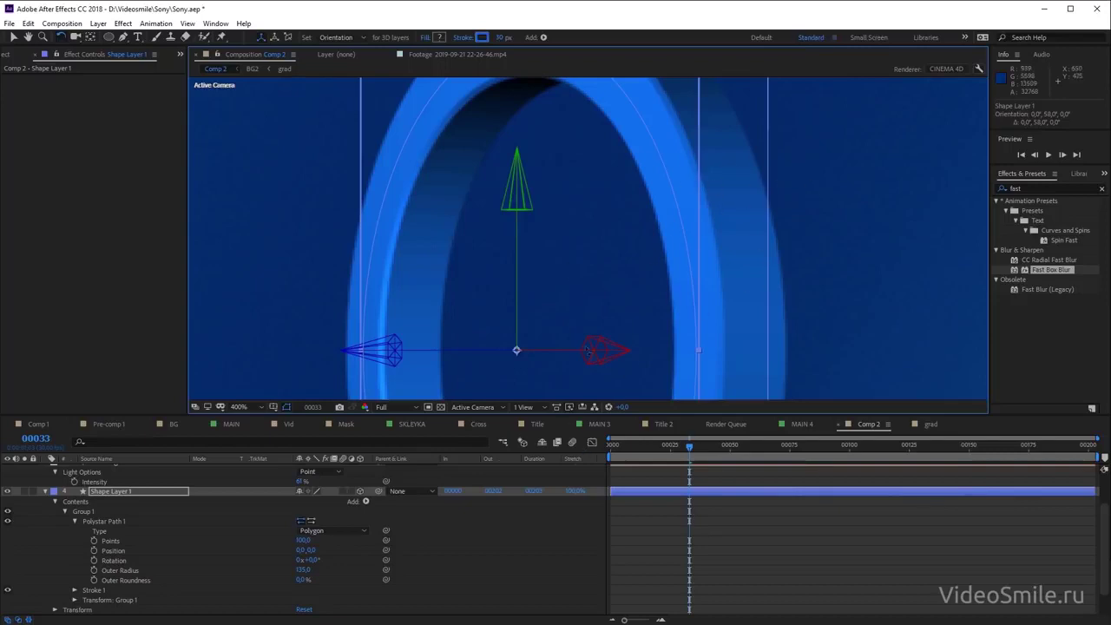
Try polygon point counts of 200 and 300, then restore the ring to 100 points
{"action": "left_click", "coordinate": [303, 540]}
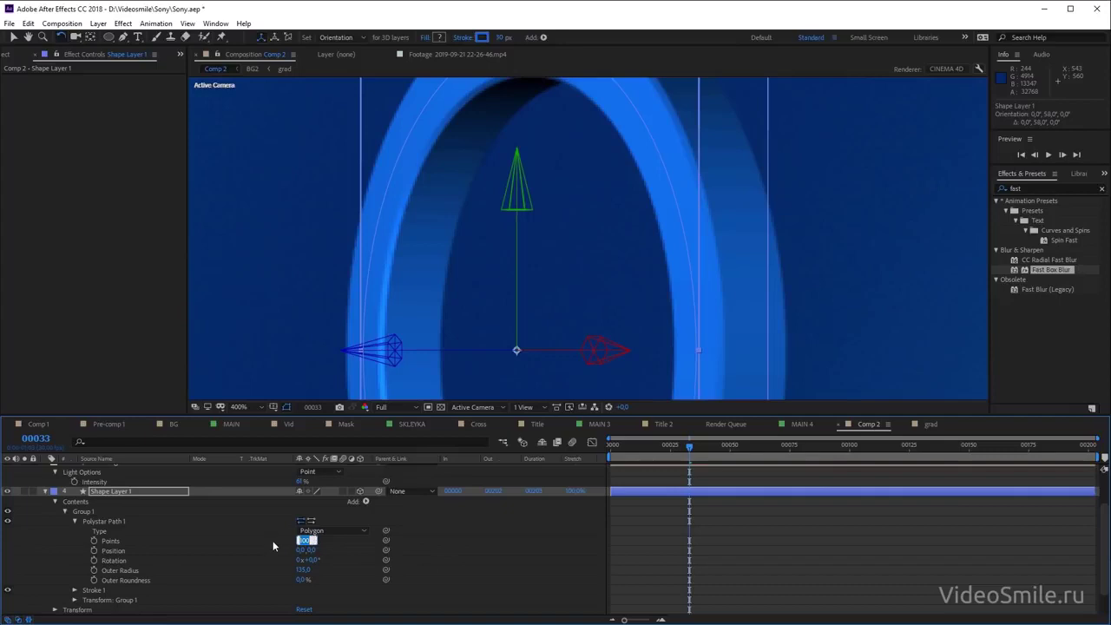
{"action": "type", "text": "200"}
{"action": "key", "text": "Return"}
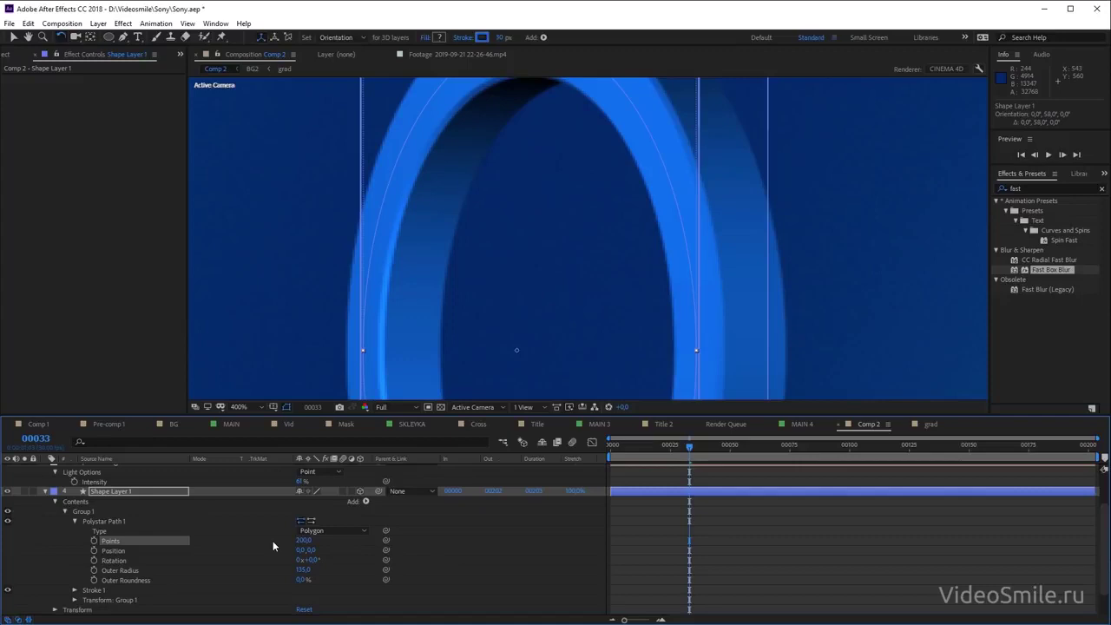
{"action": "key", "text": "comma"}
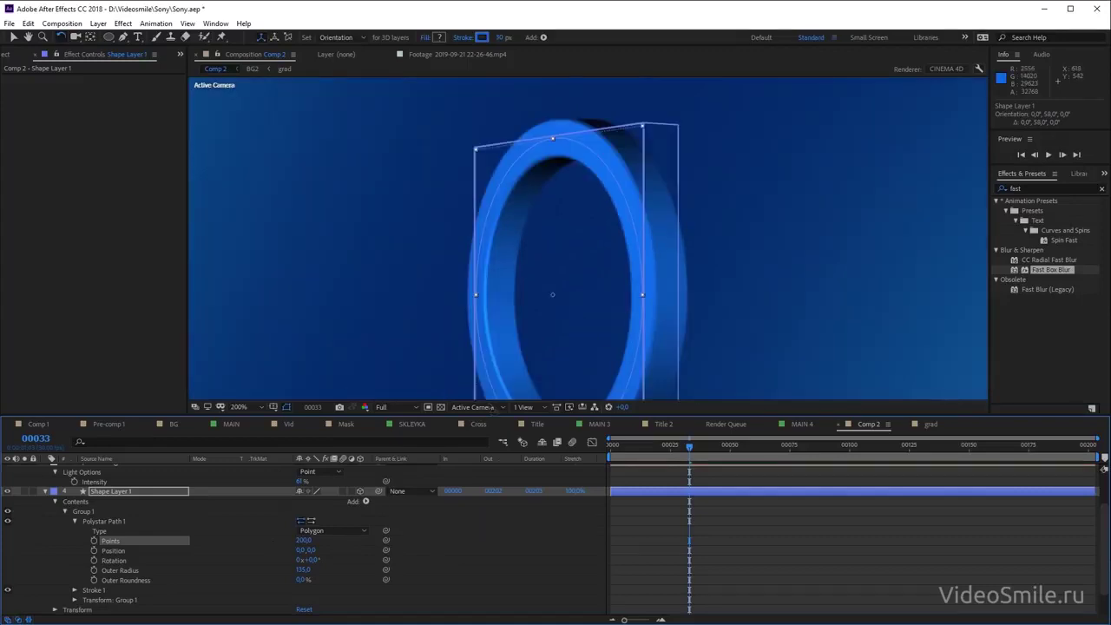
{"action": "left_click", "coordinate": [303, 540]}
{"action": "left_click", "coordinate": [301, 539]}
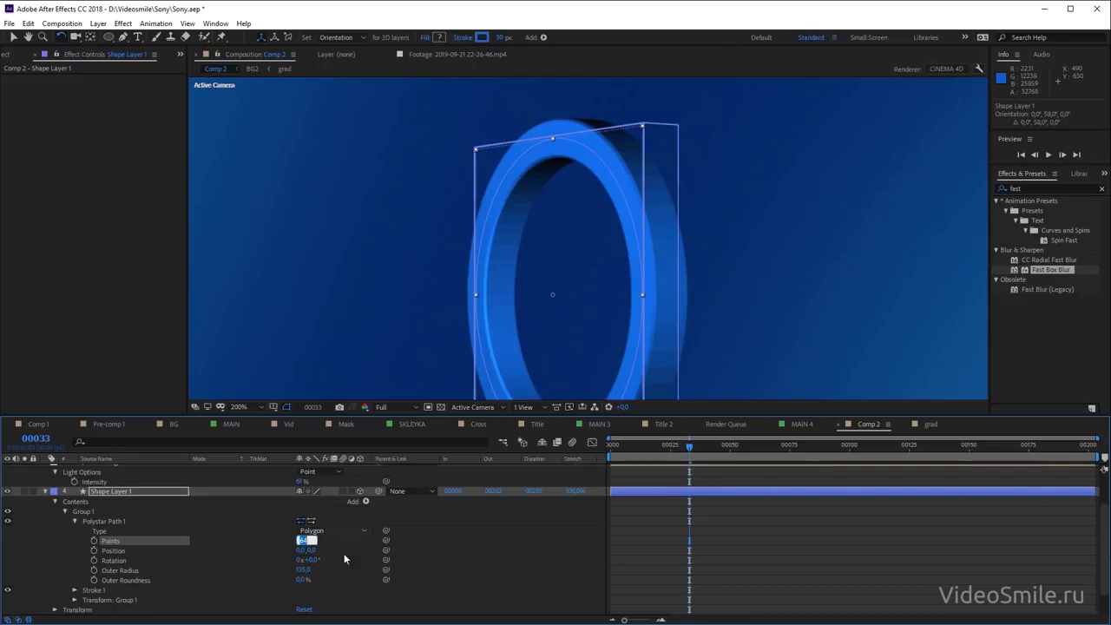
{"action": "type", "text": "300"}
{"action": "key", "text": "Return"}
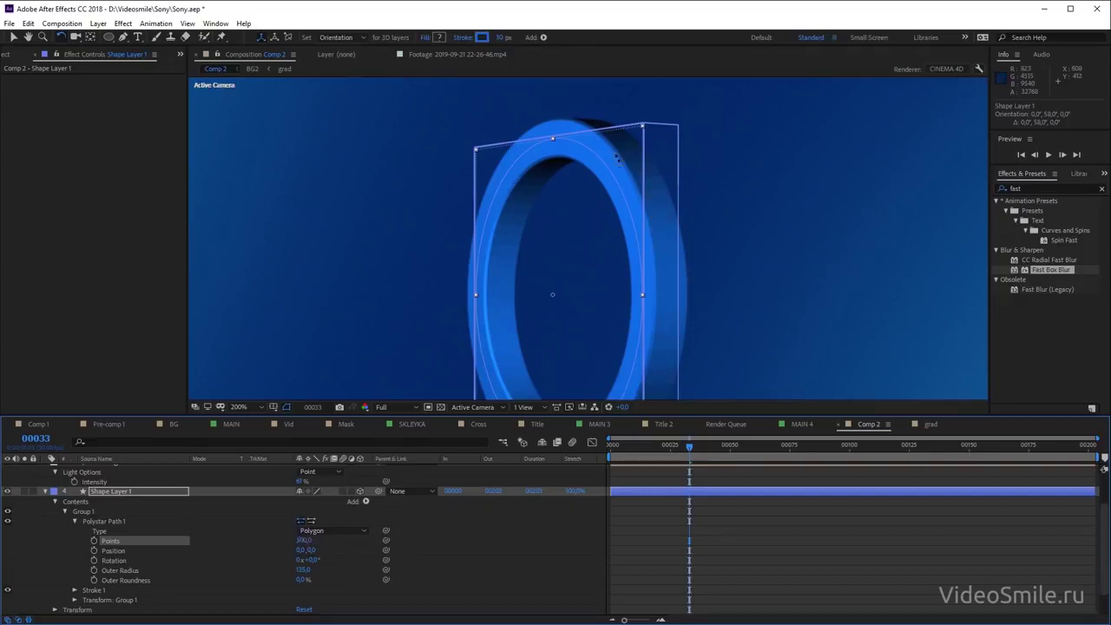
{"action": "left_click", "coordinate": [304, 540]}
{"action": "type", "text": "100"}
{"action": "key", "text": "Return"}
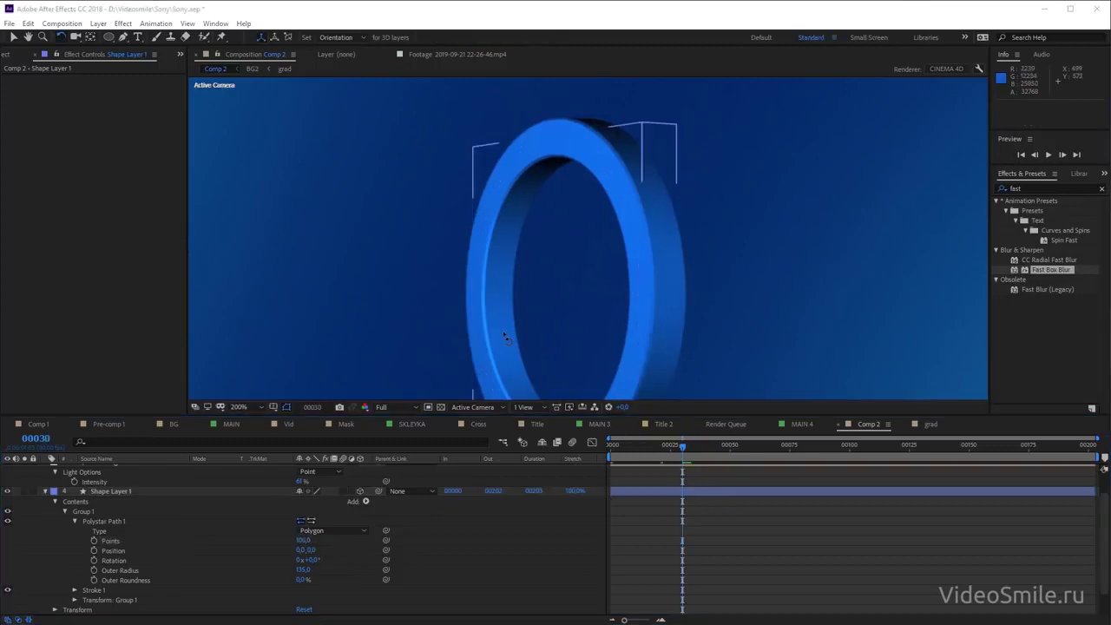
Enable stopwatches for the ring's Position, Scale, X Rotation and Y Rotation
{"action": "left_click", "coordinate": [116, 492]}
{"action": "scroll", "coordinate": [86, 531], "scroll_direction": "down", "scroll_amount": 3}
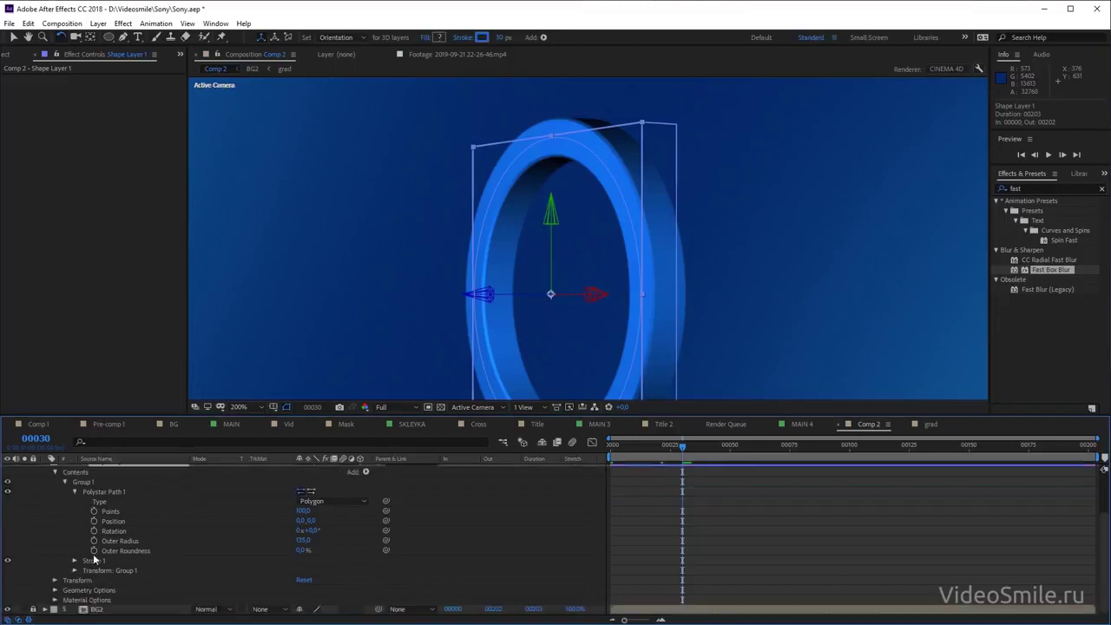
{"action": "left_click", "coordinate": [55, 529]}
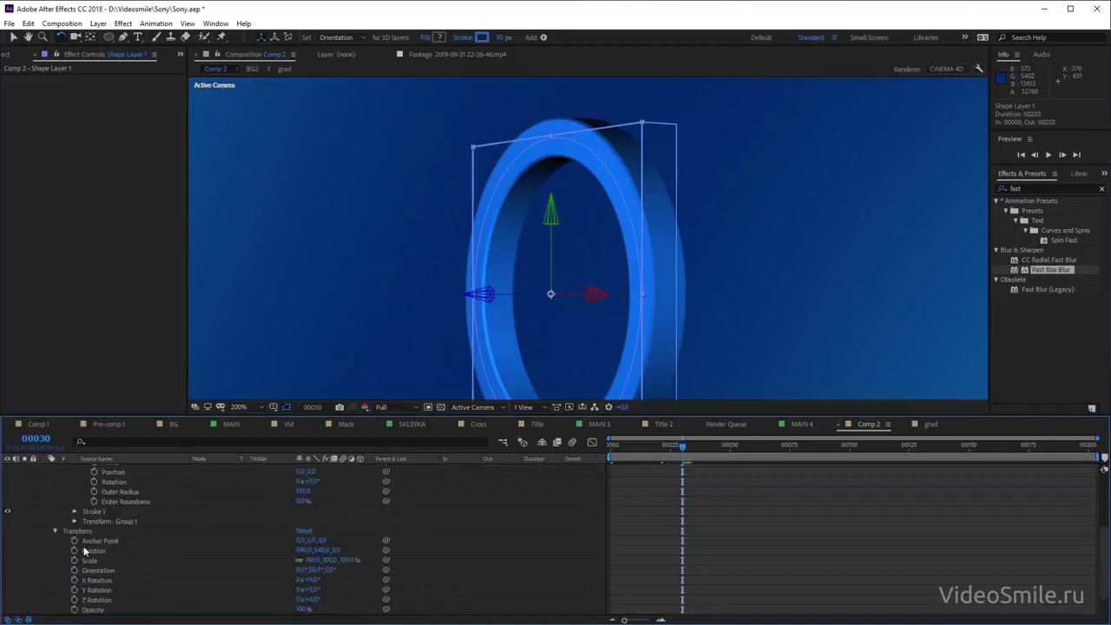
{"action": "left_click", "coordinate": [74, 550]}
{"action": "left_click", "coordinate": [73, 561]}
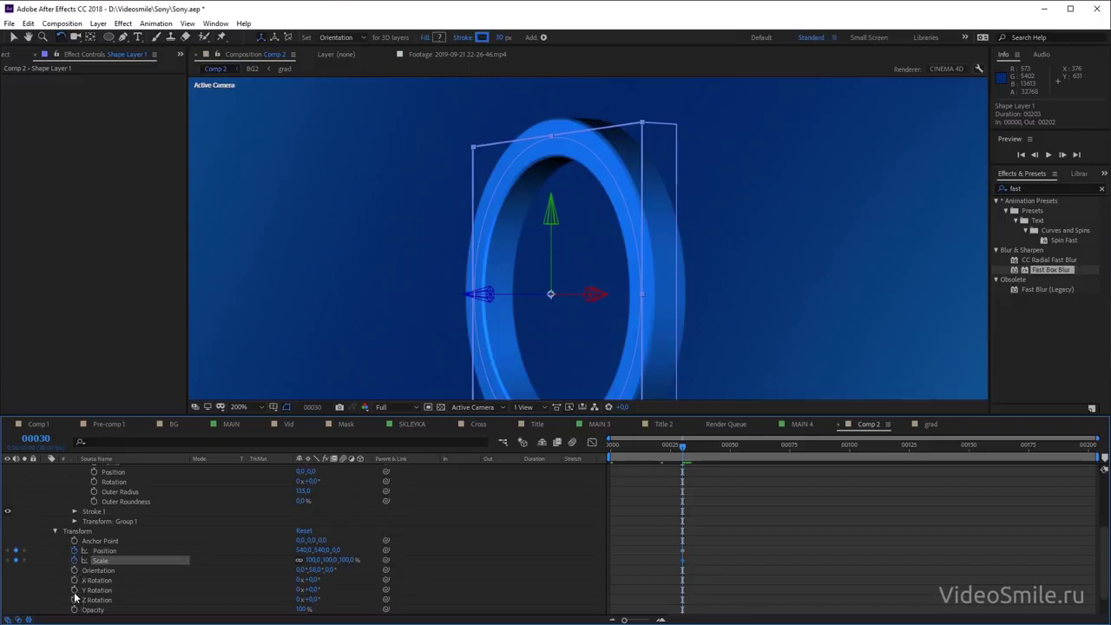
{"action": "left_click", "coordinate": [74, 590]}
{"action": "left_click", "coordinate": [74, 579]}
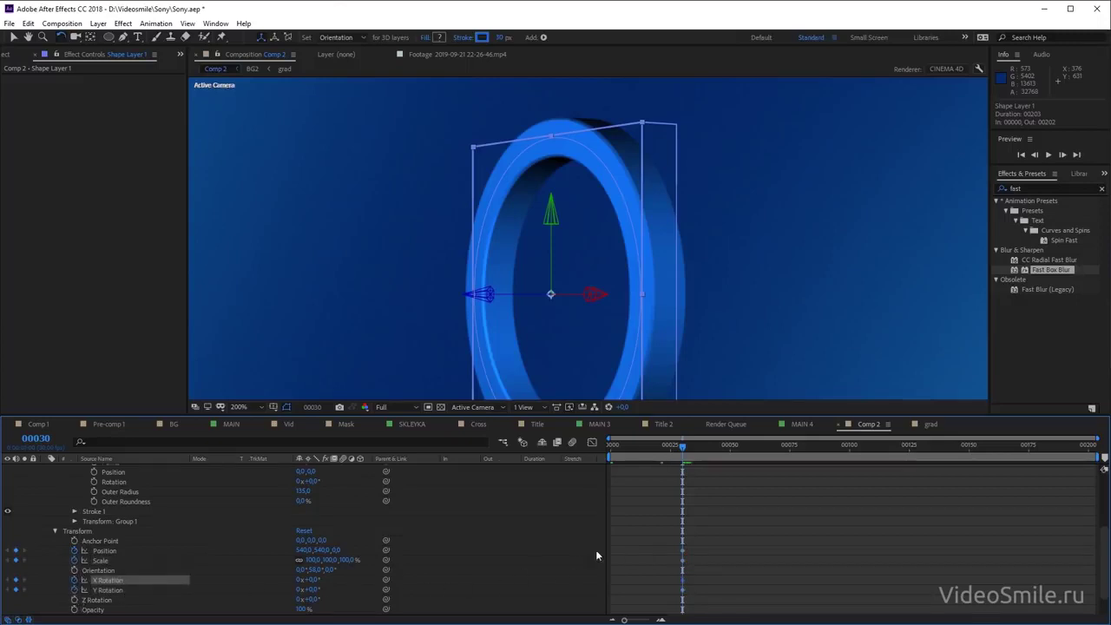
{"action": "scroll", "coordinate": [691, 508], "scroll_direction": "up", "scroll_amount": 5}
{"action": "key", "text": "u"}
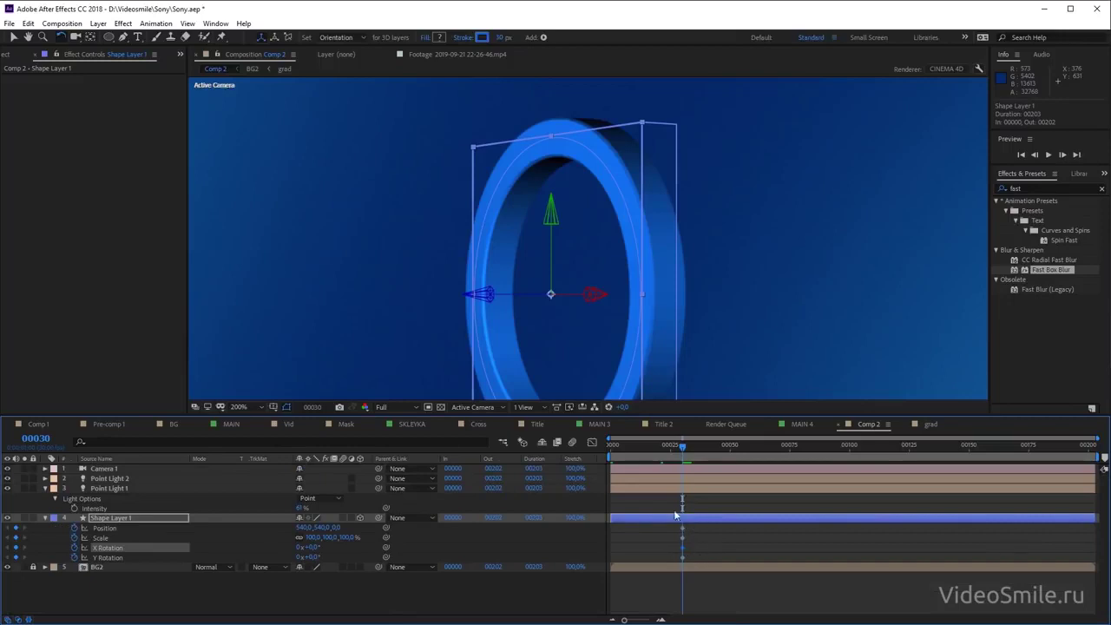
{"action": "key", "text": "space"}
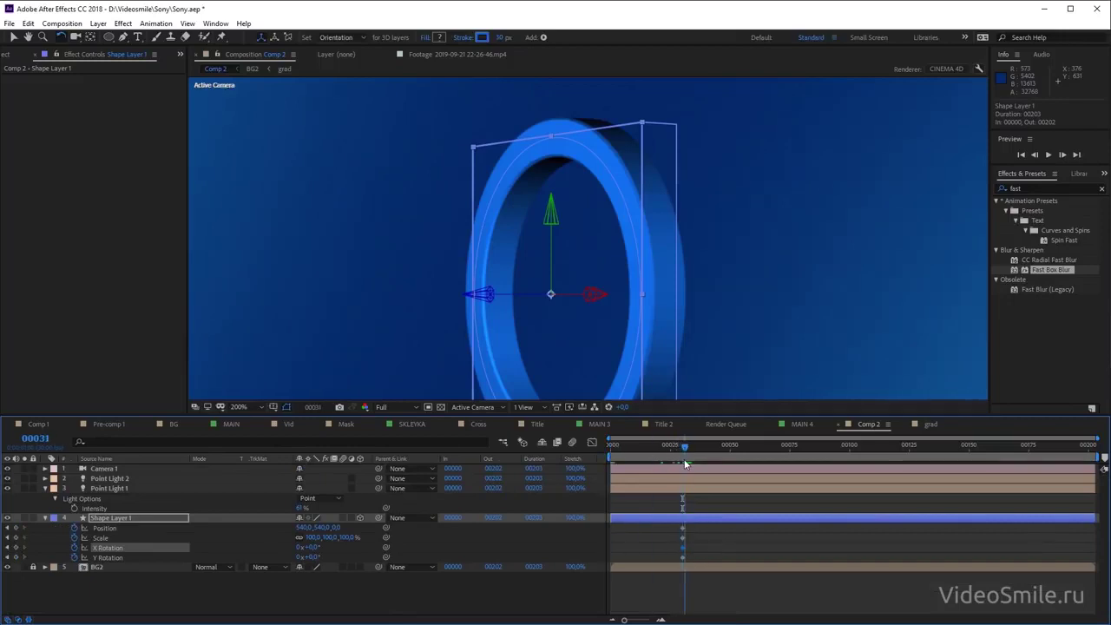
{"action": "key", "text": "space"}
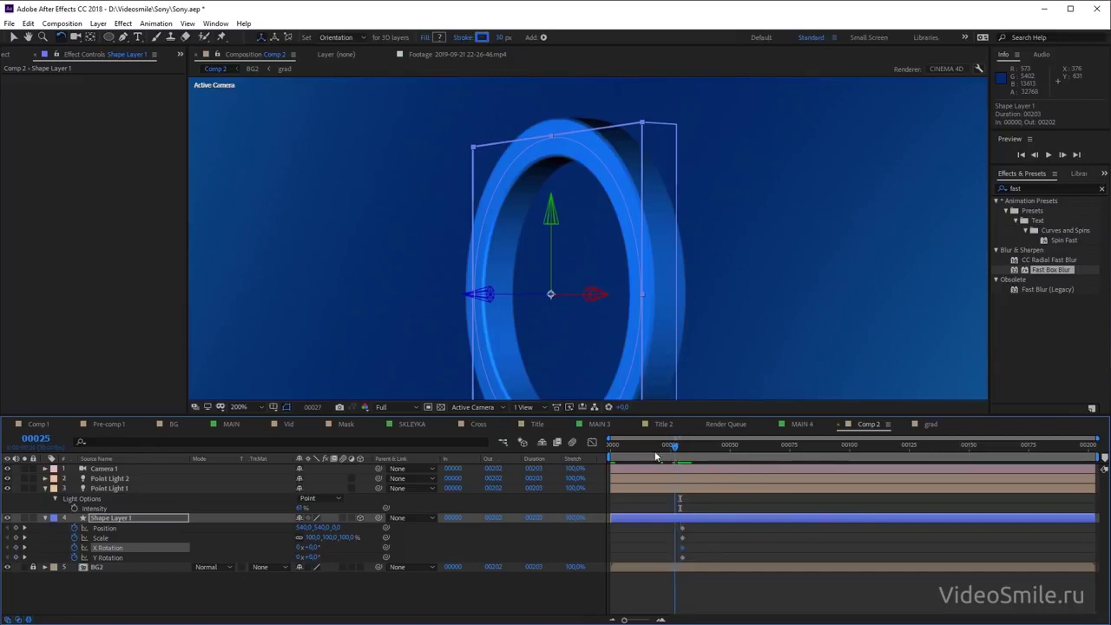
At frame 0, key all four properties and push the ring back to Z 5000
{"action": "left_click_drag", "start_coordinate": [673, 444], "coordinate": [597, 453]}
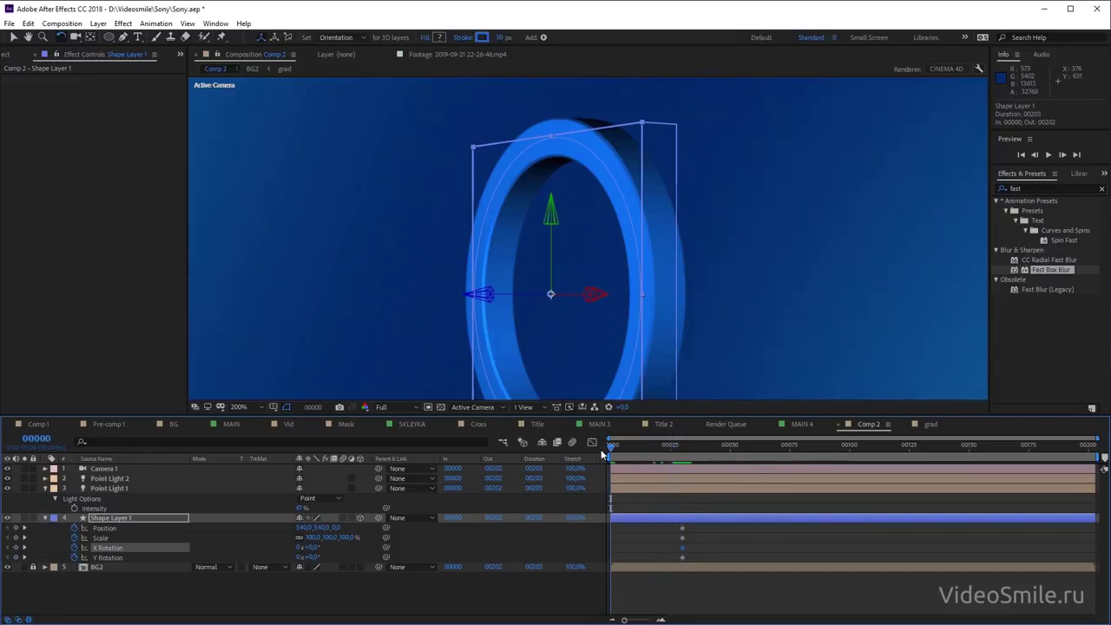
{"action": "left_click", "coordinate": [15, 557]}
{"action": "left_click", "coordinate": [16, 548]}
{"action": "left_click", "coordinate": [16, 537]}
{"action": "left_click", "coordinate": [16, 528]}
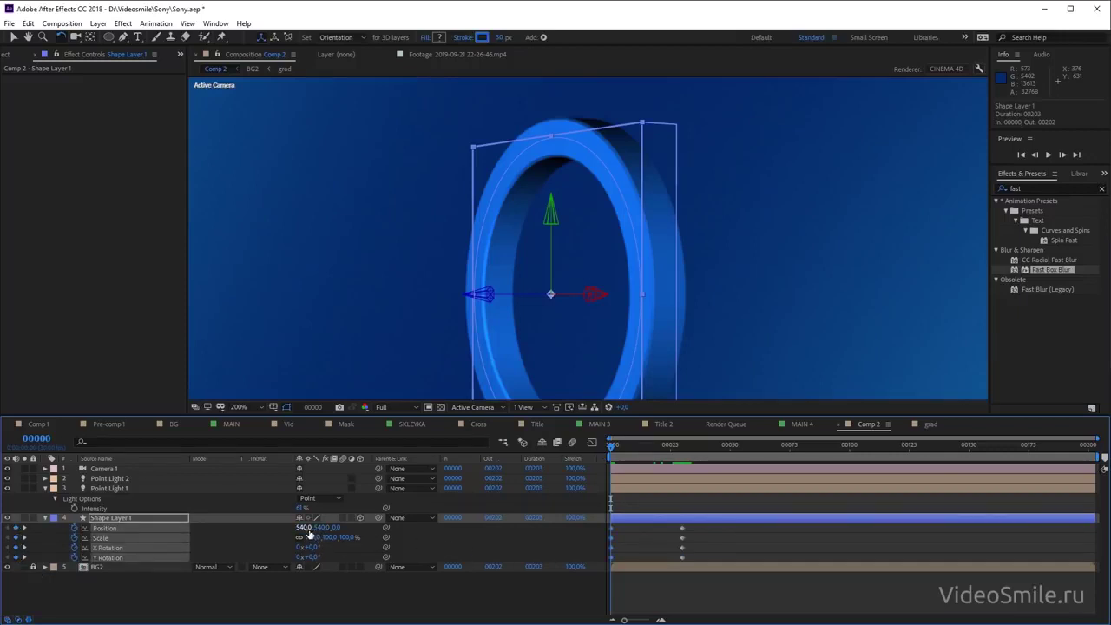
{"action": "left_click_drag", "start_coordinate": [337, 527], "coordinate": [468, 526]}
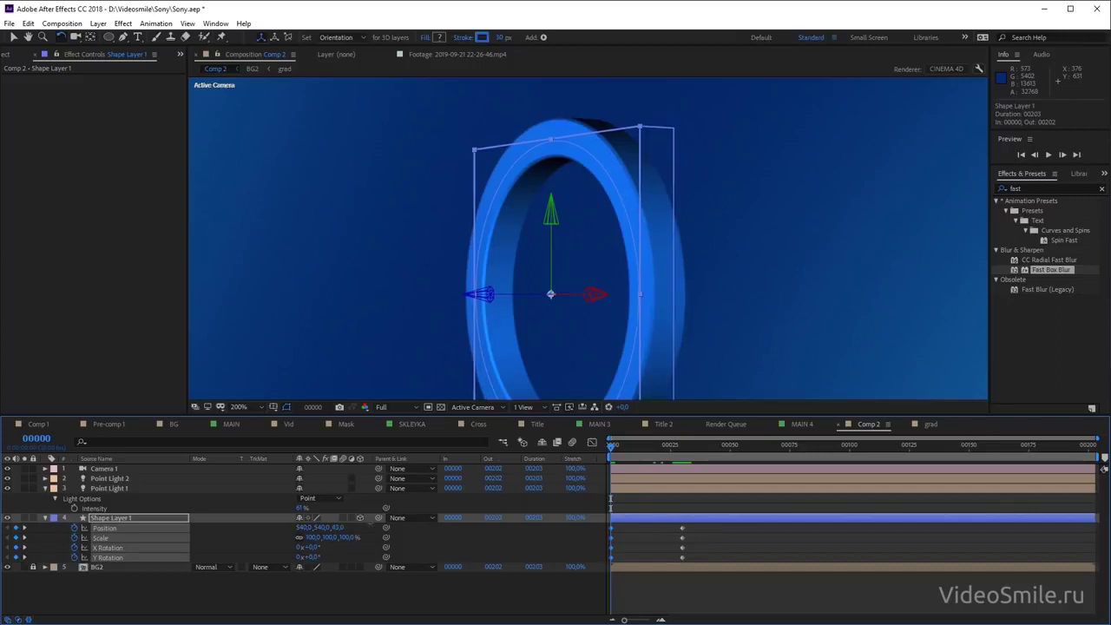
{"action": "left_click_drag", "start_coordinate": [337, 526], "coordinate": [451, 524]}
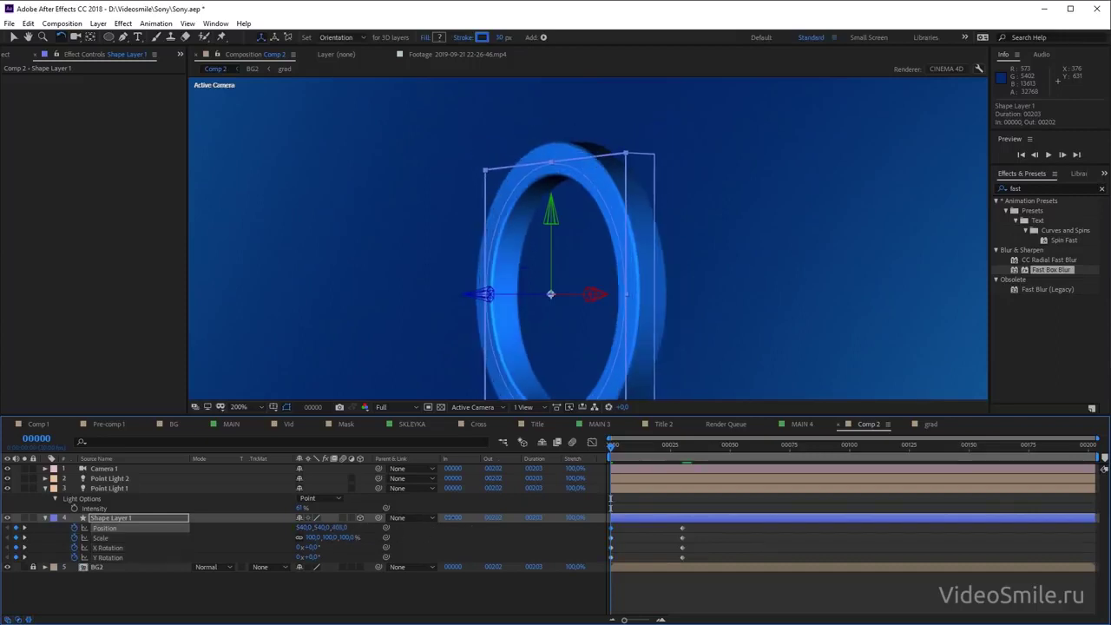
{"action": "left_click_drag", "start_coordinate": [337, 527], "coordinate": [525, 537]}
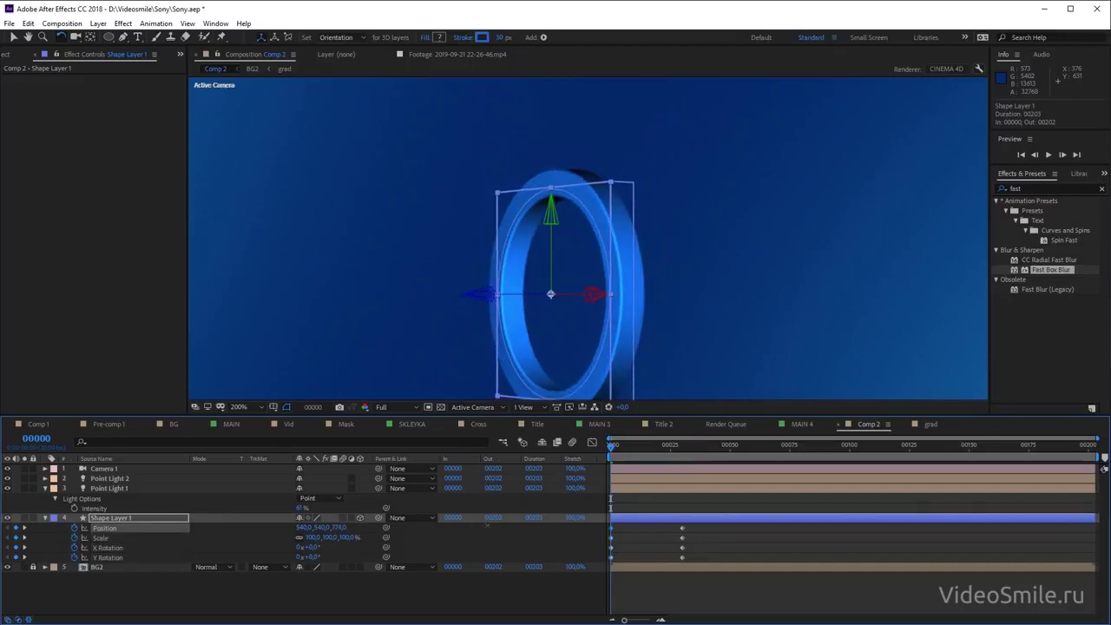
{"action": "left_click_drag", "start_coordinate": [336, 527], "coordinate": [357, 540]}
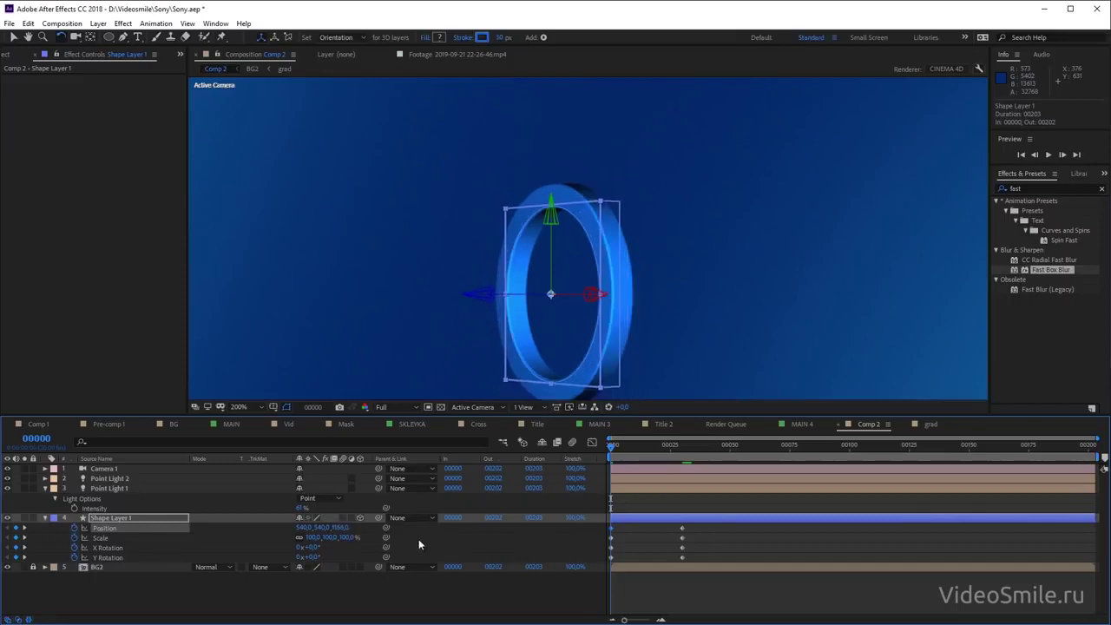
{"action": "left_click", "coordinate": [342, 526]}
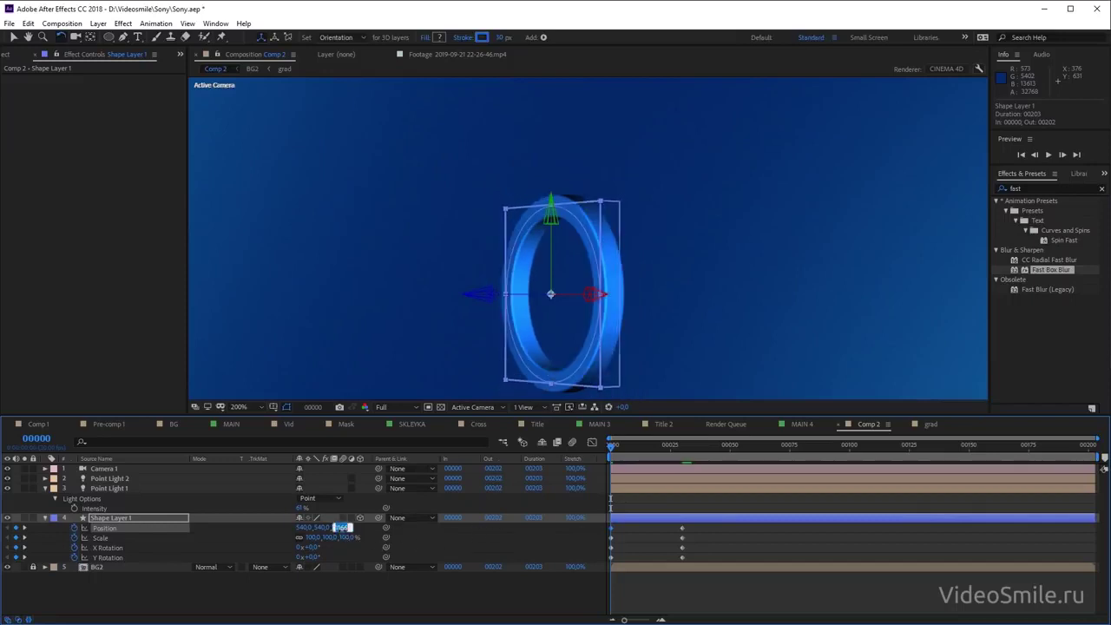
{"action": "type", "text": "500"}
{"action": "key", "text": "Return"}
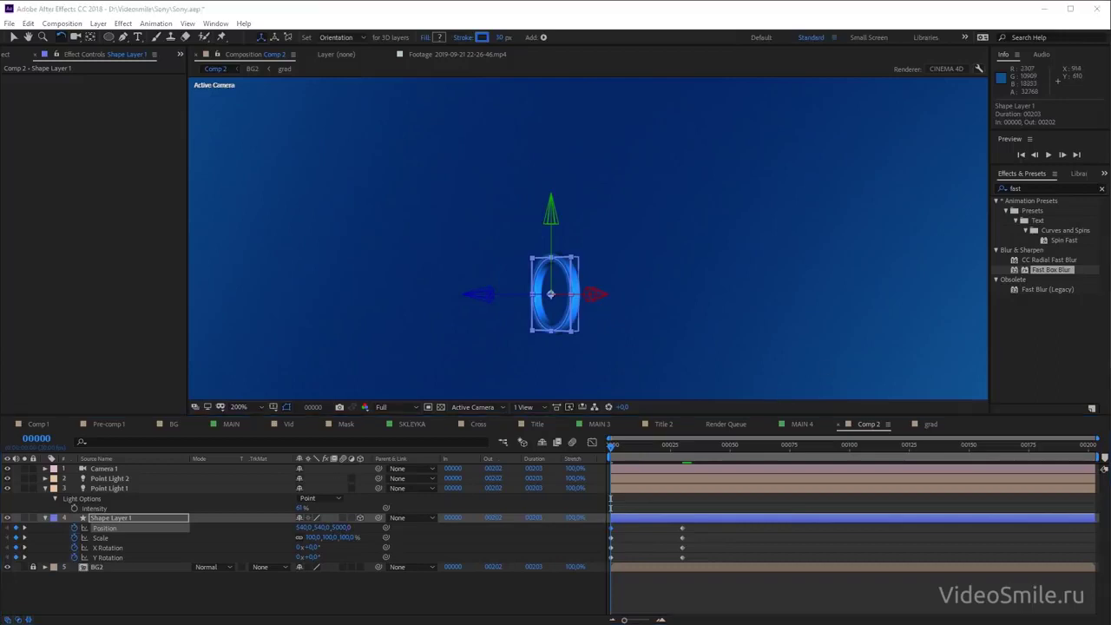
Set the ring's frame-0 Scale to 0% and check it at frame 30
{"action": "left_click", "coordinate": [311, 538]}
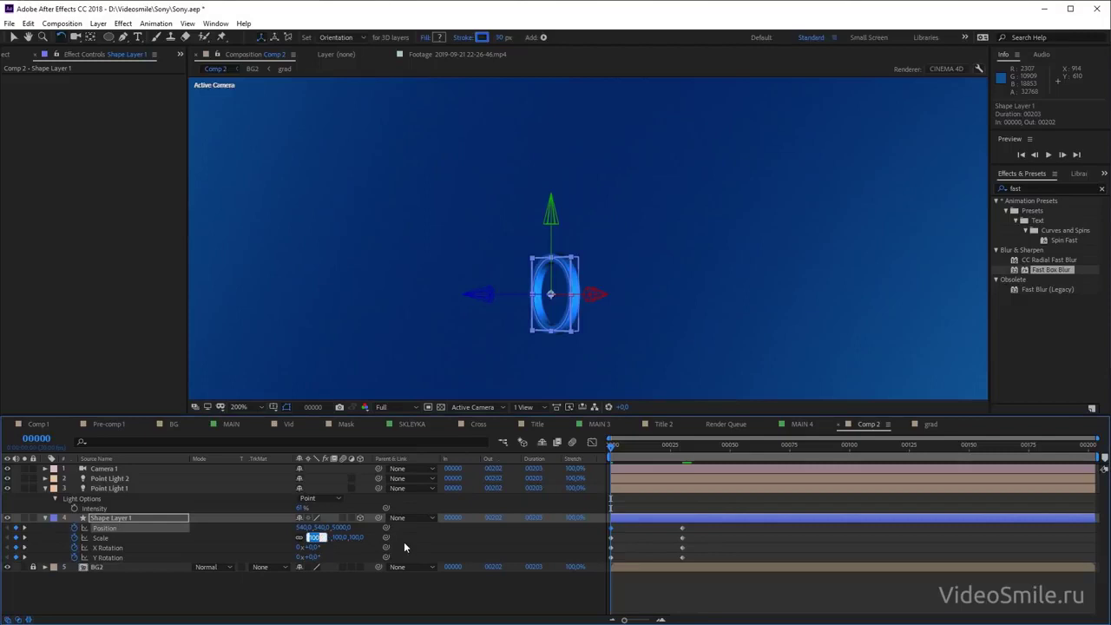
{"action": "type", "text": "0"}
{"action": "key", "text": "Tab"}
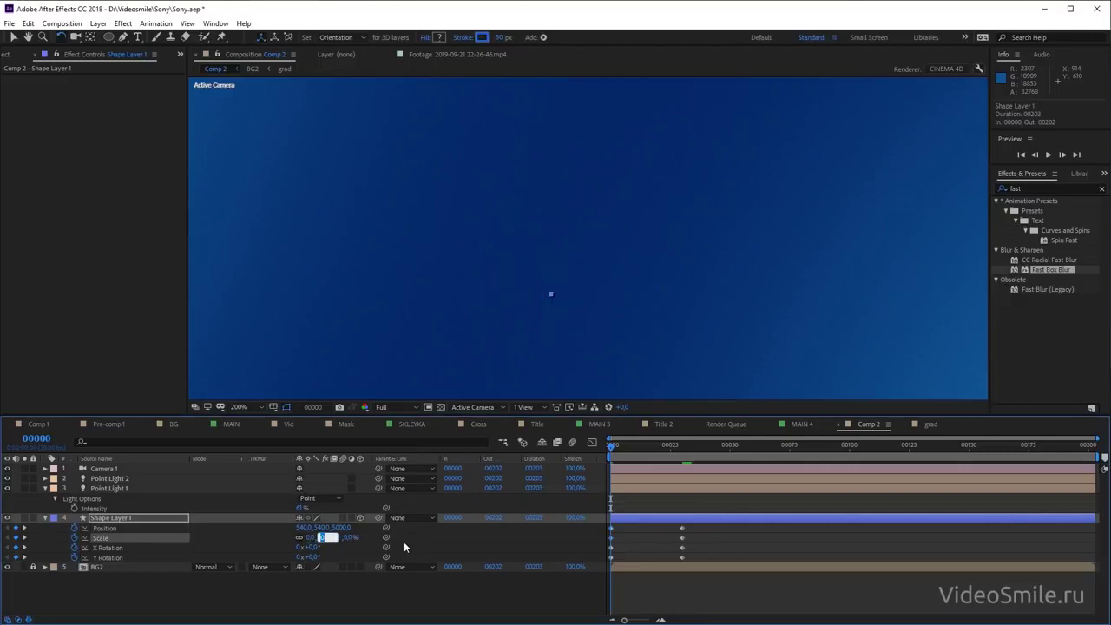
{"action": "left_click", "coordinate": [487, 545]}
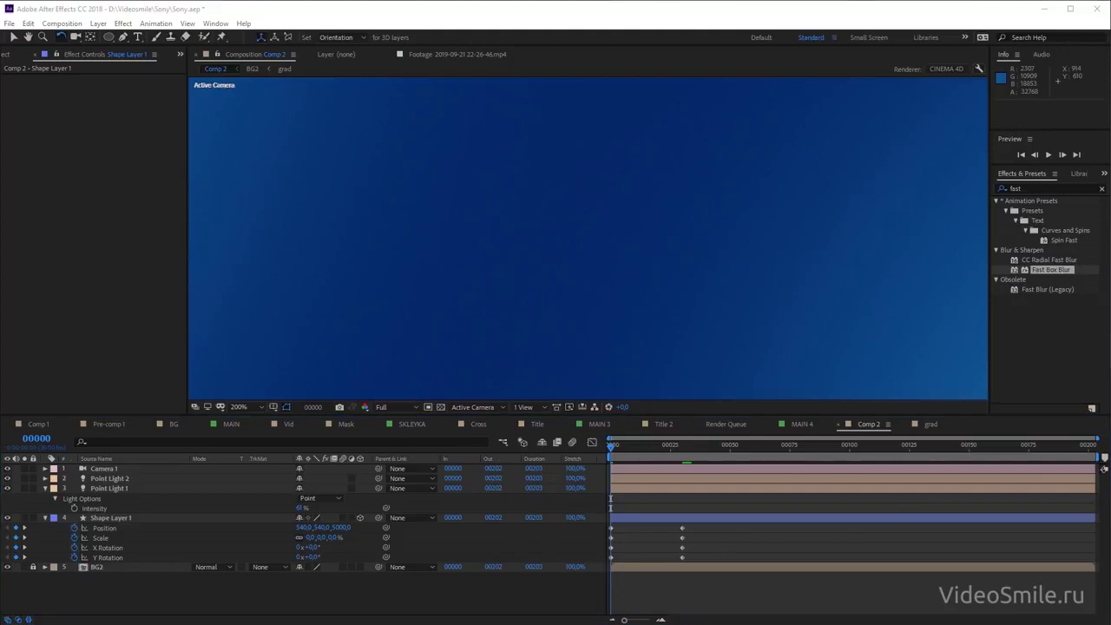
{"action": "left_click_drag", "start_coordinate": [618, 451], "coordinate": [684, 456]}
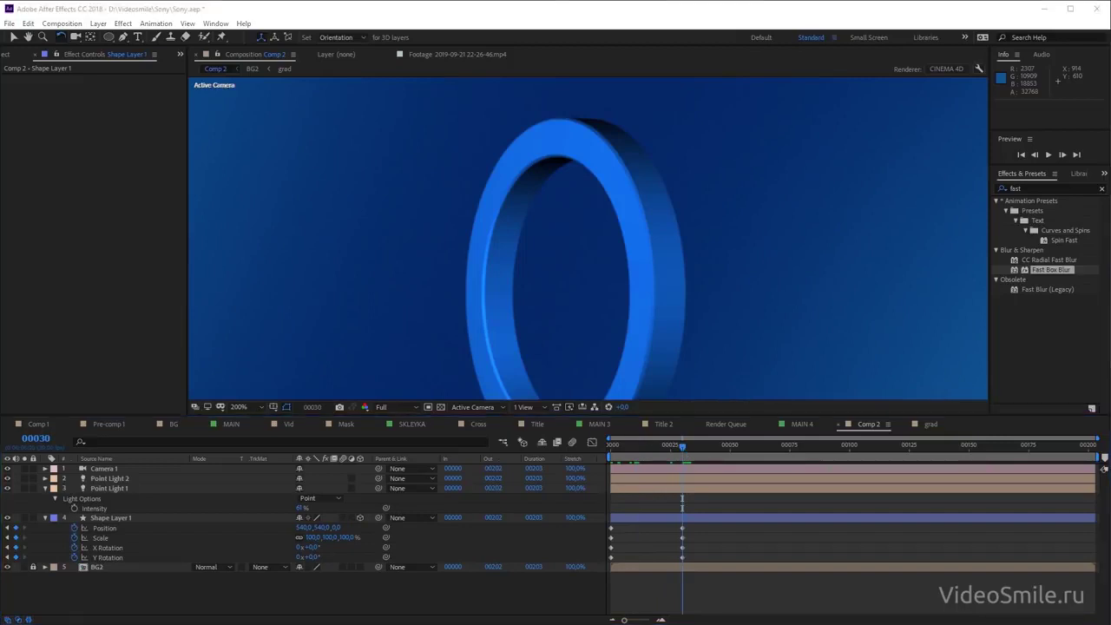
At frame 30, set the ring's Z position to -1300
{"action": "left_click", "coordinate": [669, 540]}
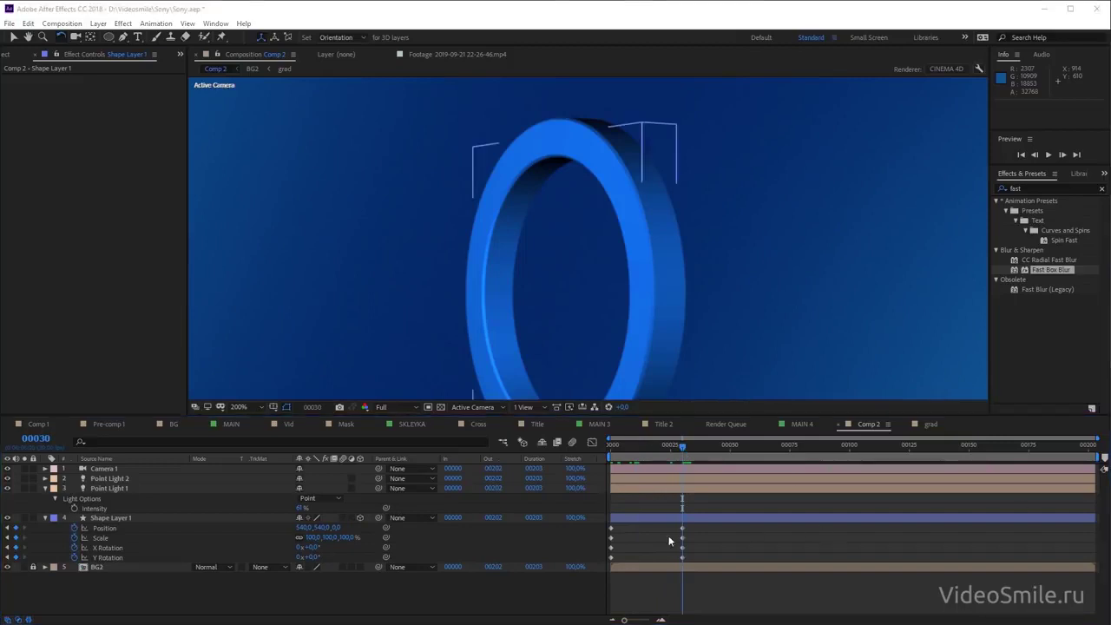
{"action": "left_click", "coordinate": [335, 528]}
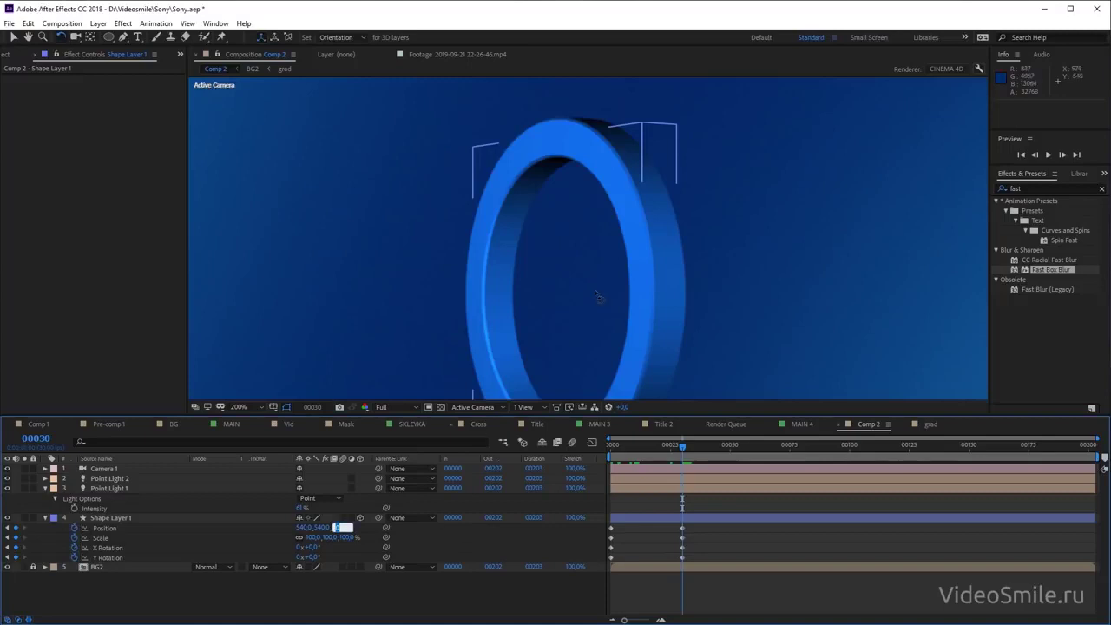
{"action": "key", "text": "slash"}
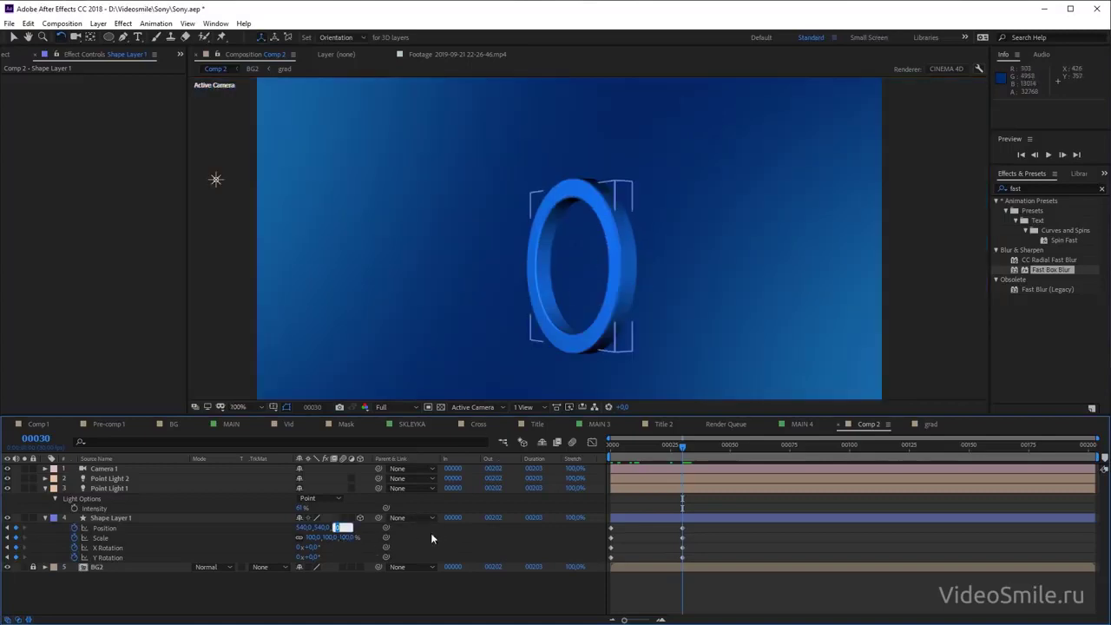
{"action": "key", "text": "Return"}
{"action": "mouse_move", "coordinate": [336, 529]}
{"action": "left_mouse_down"}
{"action": "mouse_move", "coordinate": [174, 530]}
{"action": "mouse_move", "coordinate": [343, 534]}
{"action": "mouse_move", "coordinate": [247, 526]}
{"action": "left_mouse_up"}
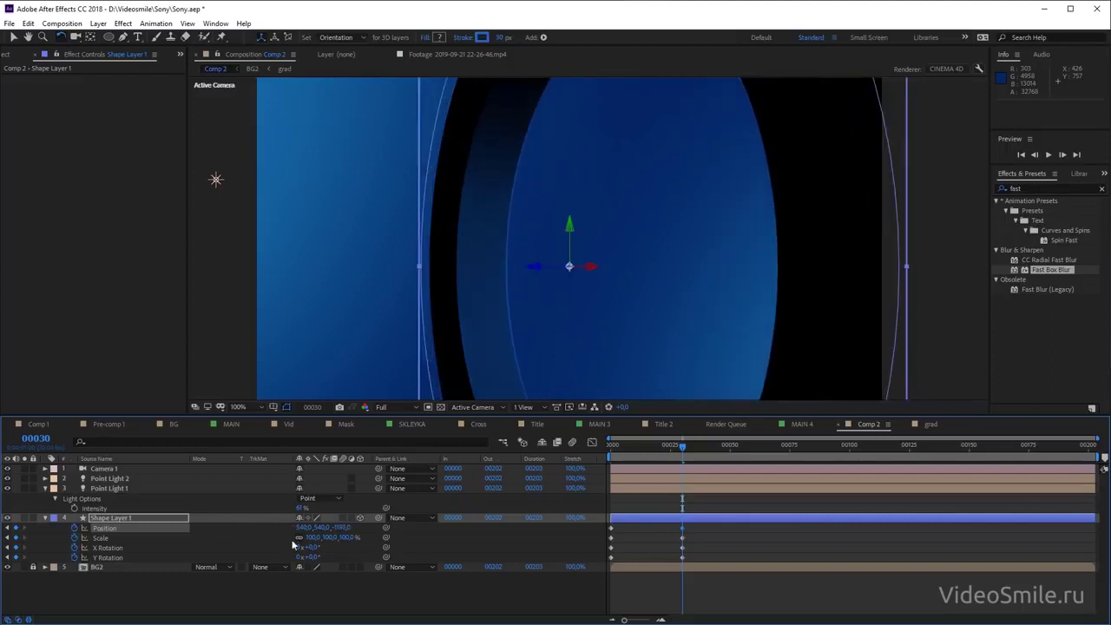
{"action": "left_click", "coordinate": [343, 528]}
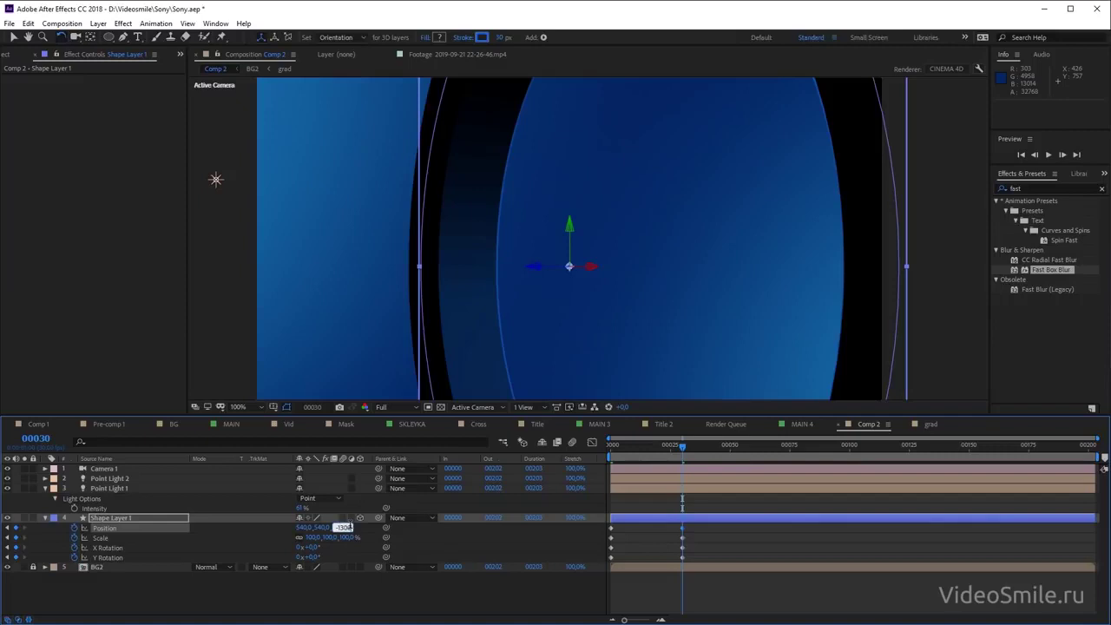
{"action": "type", "text": "-1300"}
{"action": "key", "text": "Return"}
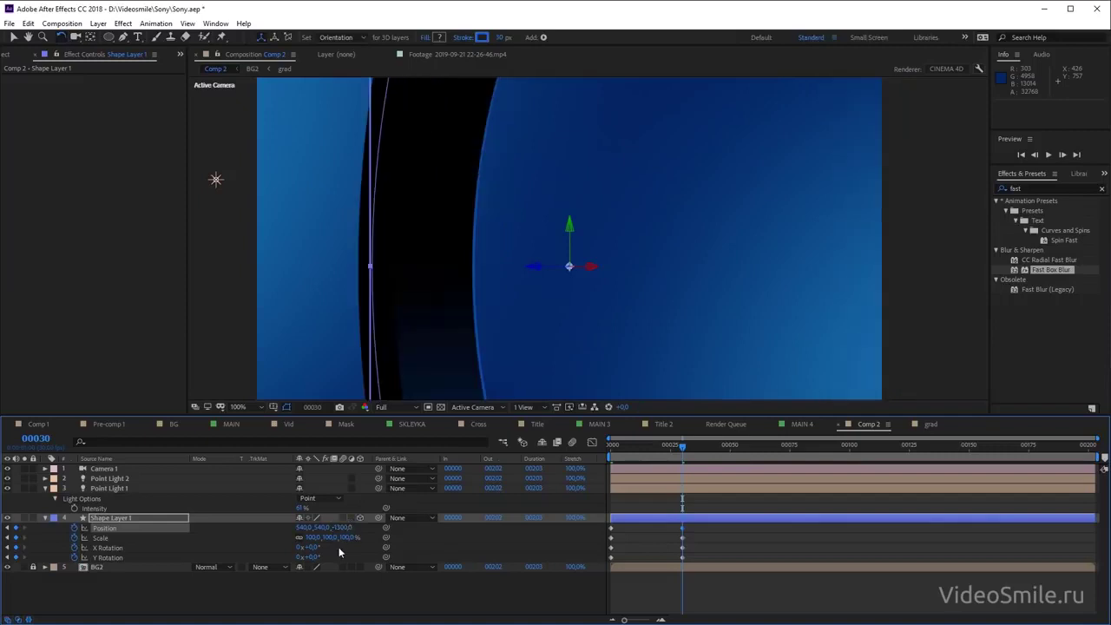
{"action": "key", "text": "comma"}
{"action": "key", "text": "comma"}
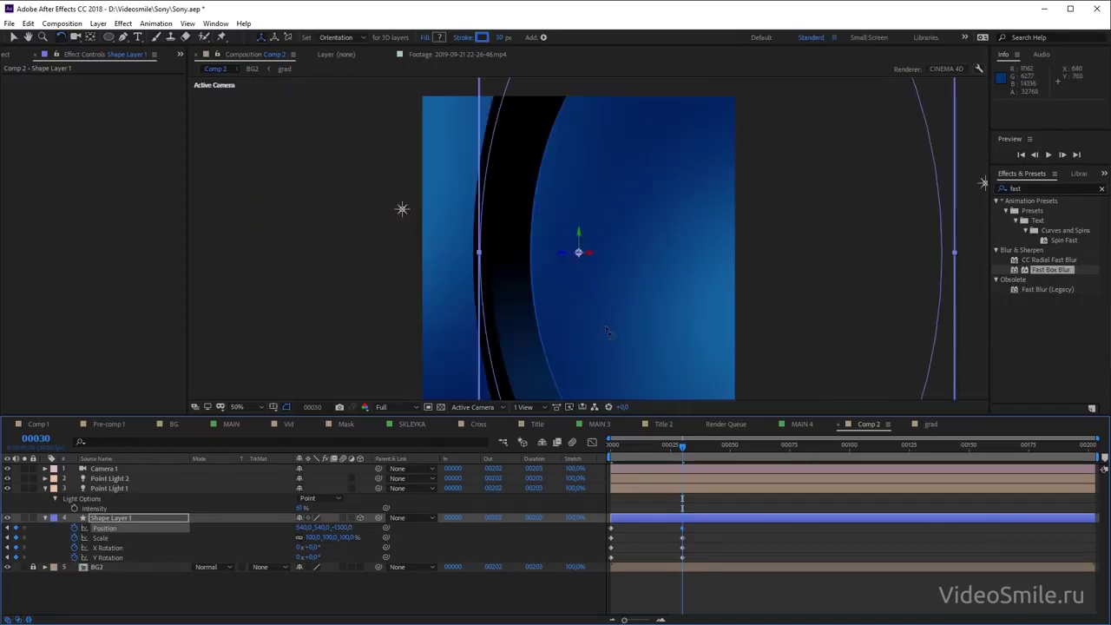
Set the ring's X Rotation to 20° and Y Rotation to 15°
{"action": "left_click", "coordinate": [141, 548]}
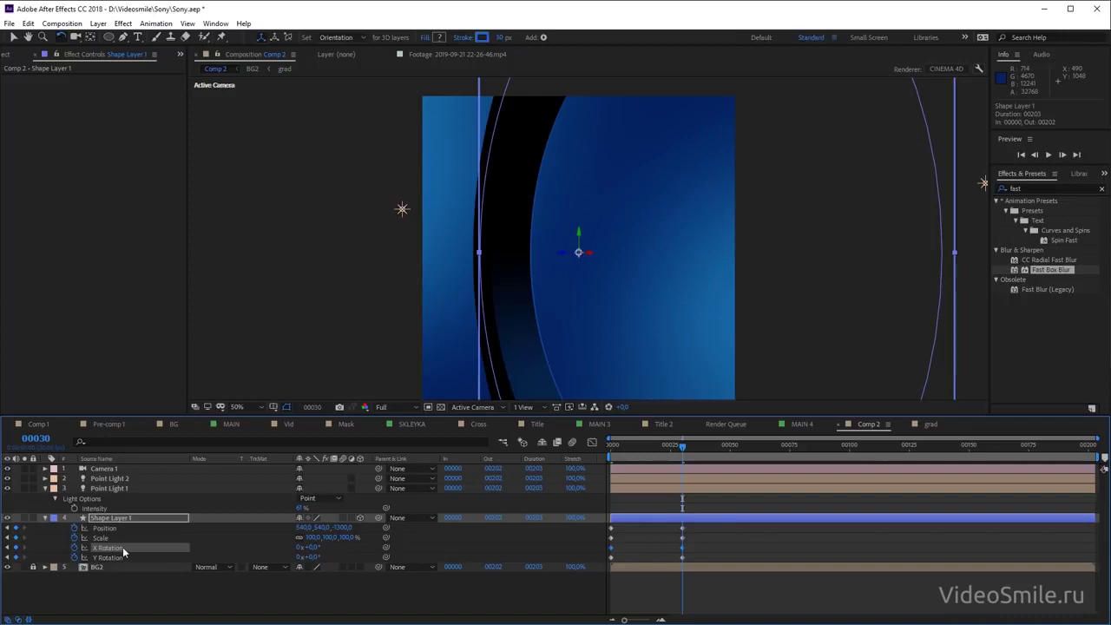
{"action": "left_click", "coordinate": [315, 547]}
{"action": "type", "text": "20"}
{"action": "key", "text": "Return"}
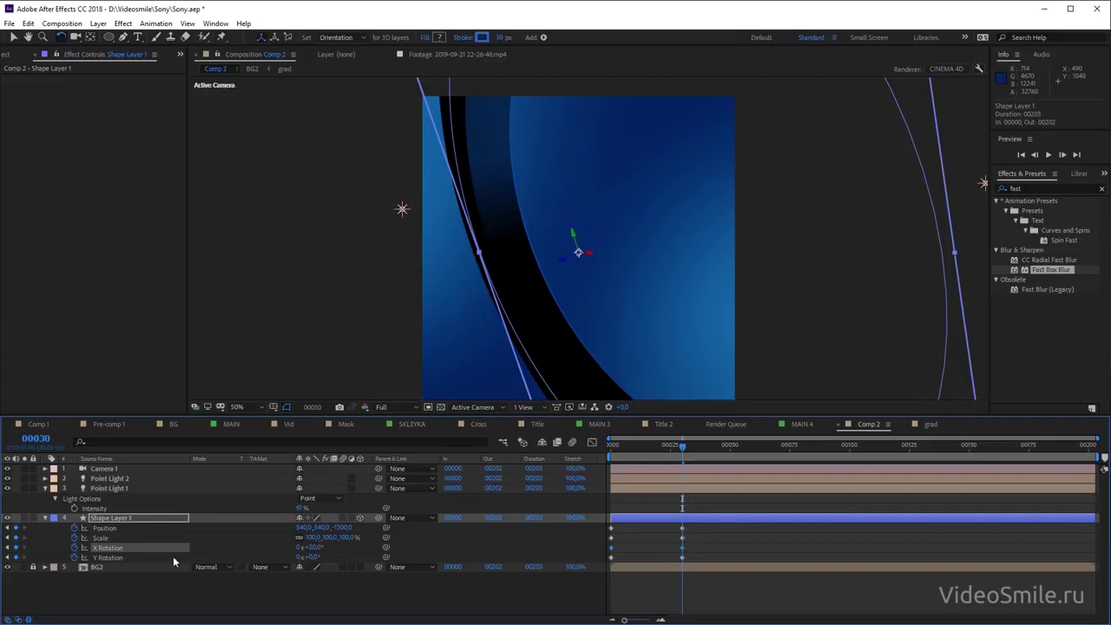
{"action": "left_click", "coordinate": [314, 557]}
{"action": "type", "text": "150"}
{"action": "key", "text": "Return"}
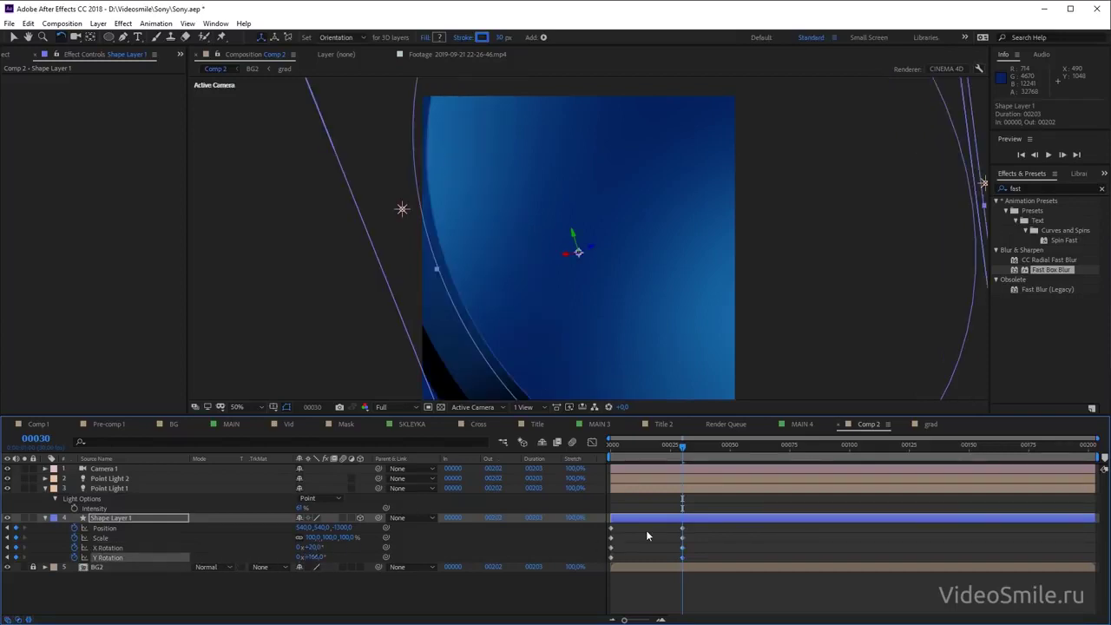
Scrub the ring's Z position to about -1429, then return to frame 0
{"action": "left_click", "coordinate": [343, 527]}
{"action": "left_click", "coordinate": [344, 528]}
{"action": "mouse_move", "coordinate": [343, 528]}
{"action": "left_mouse_down"}
{"action": "mouse_move", "coordinate": [271, 533]}
{"action": "mouse_move", "coordinate": [281, 540]}
{"action": "left_mouse_up"}
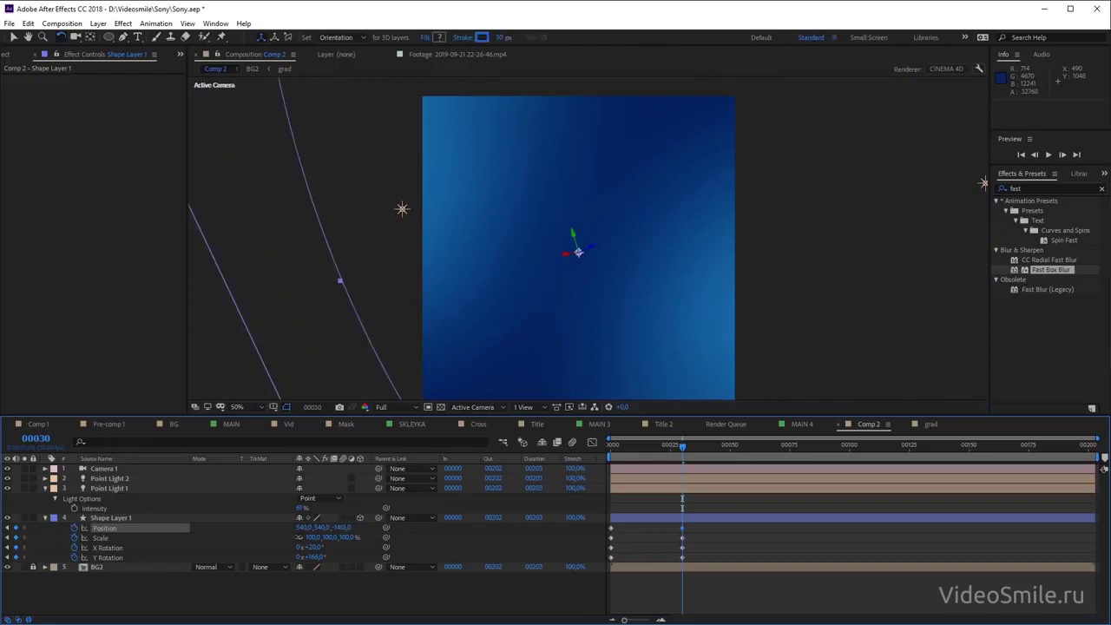
{"action": "left_click", "coordinate": [606, 322]}
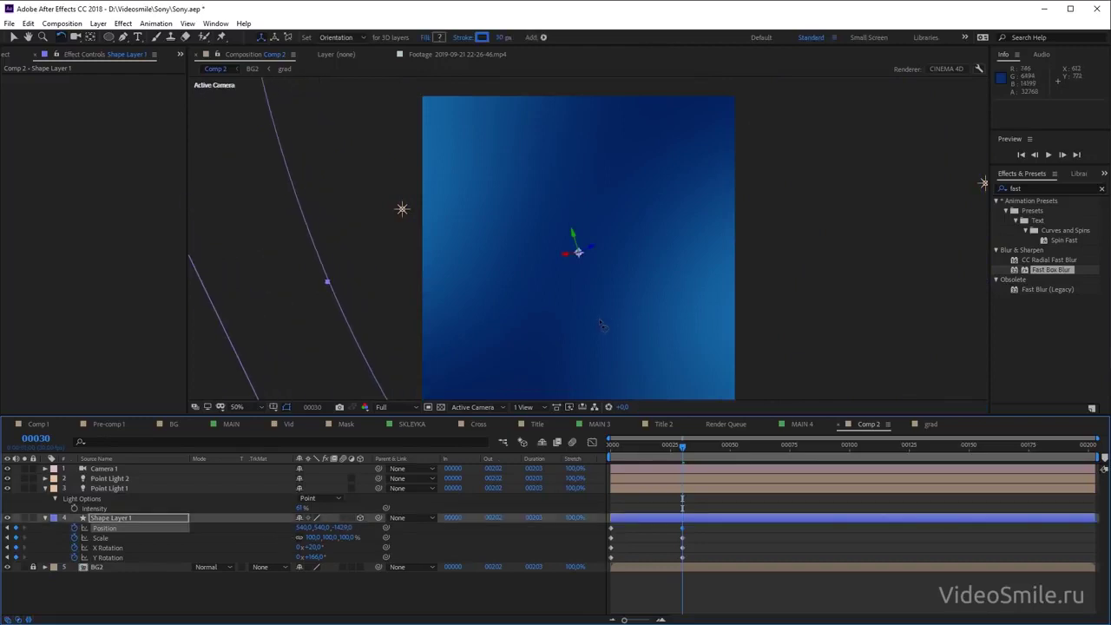
{"action": "left_click_drag", "start_coordinate": [607, 323], "coordinate": [610, 263]}
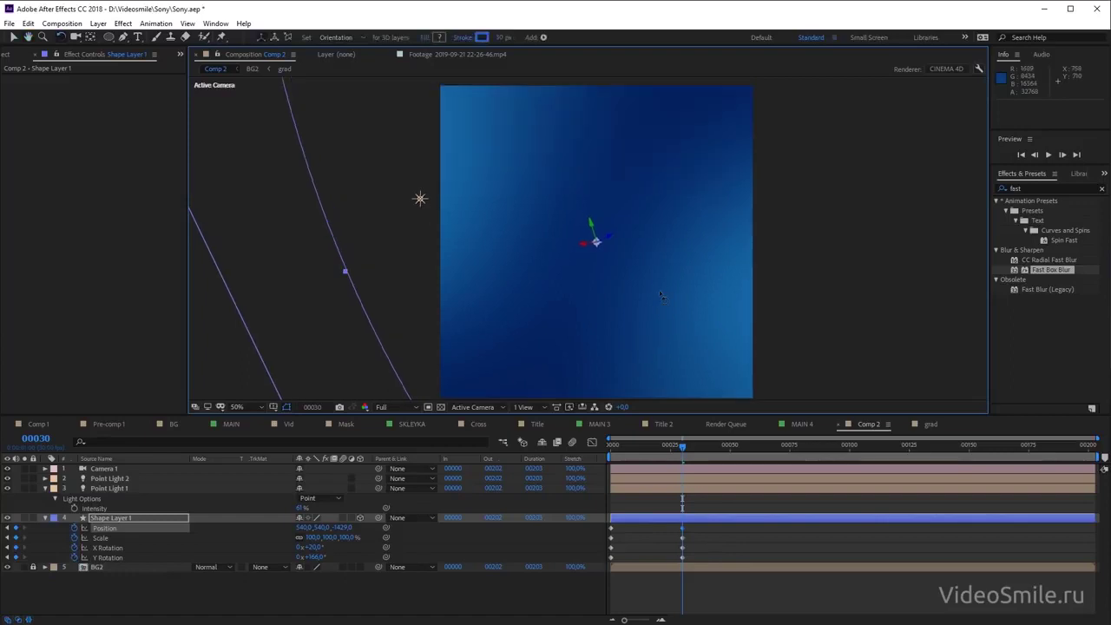
{"action": "left_click_drag", "start_coordinate": [682, 446], "coordinate": [612, 446]}
Set the Cinema 4D renderer quality to Draft and preview the fly-in
{"action": "key", "text": "space"}
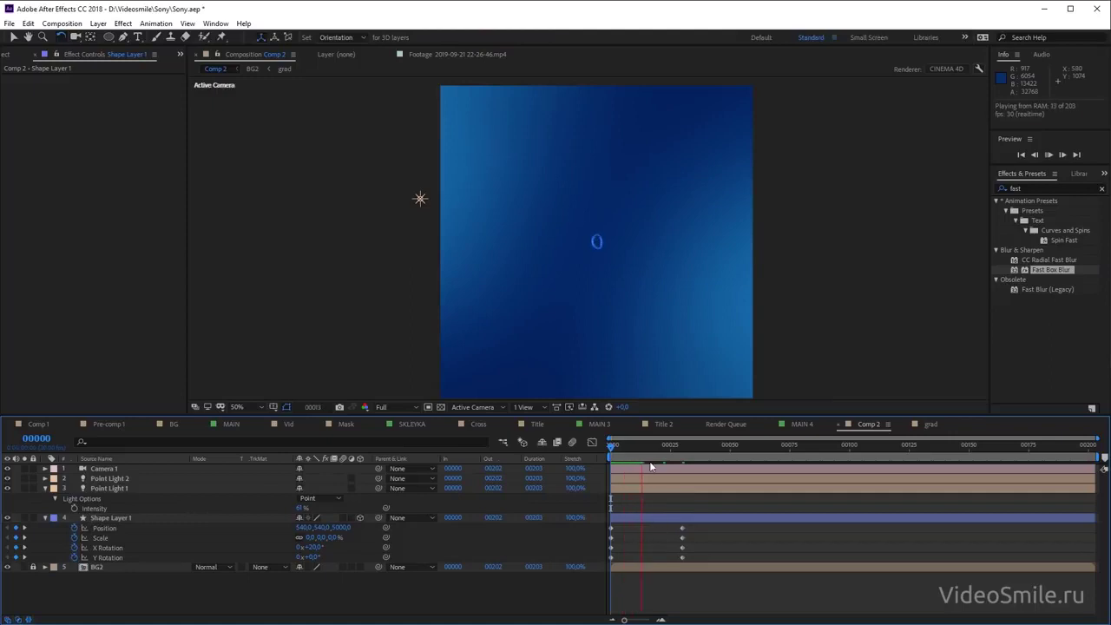
{"action": "key", "text": "space"}
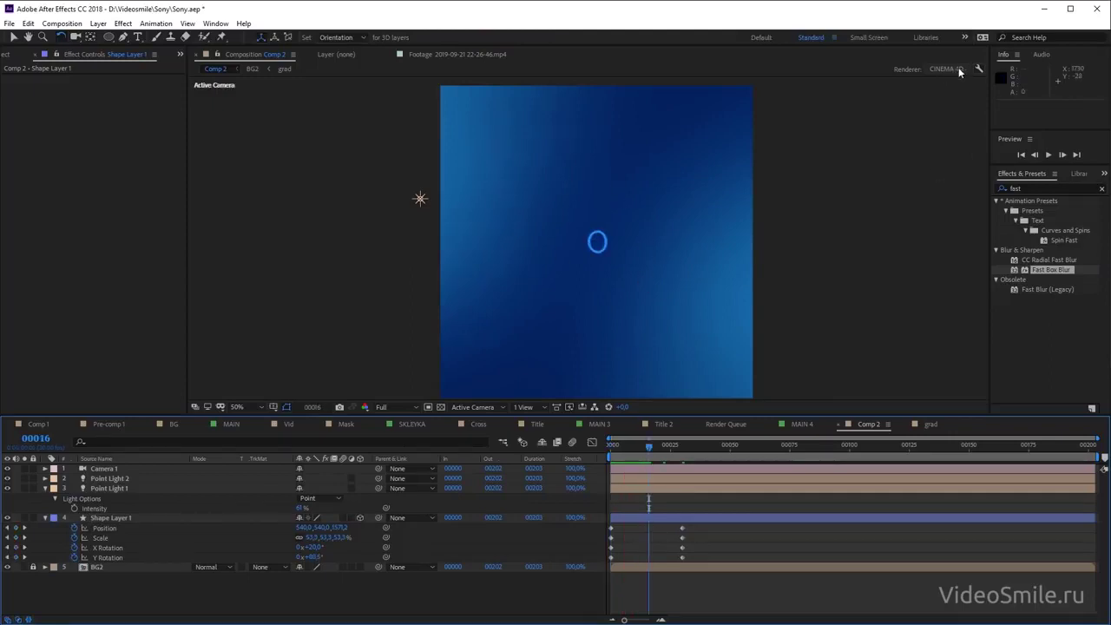
{"action": "left_click", "coordinate": [978, 68]}
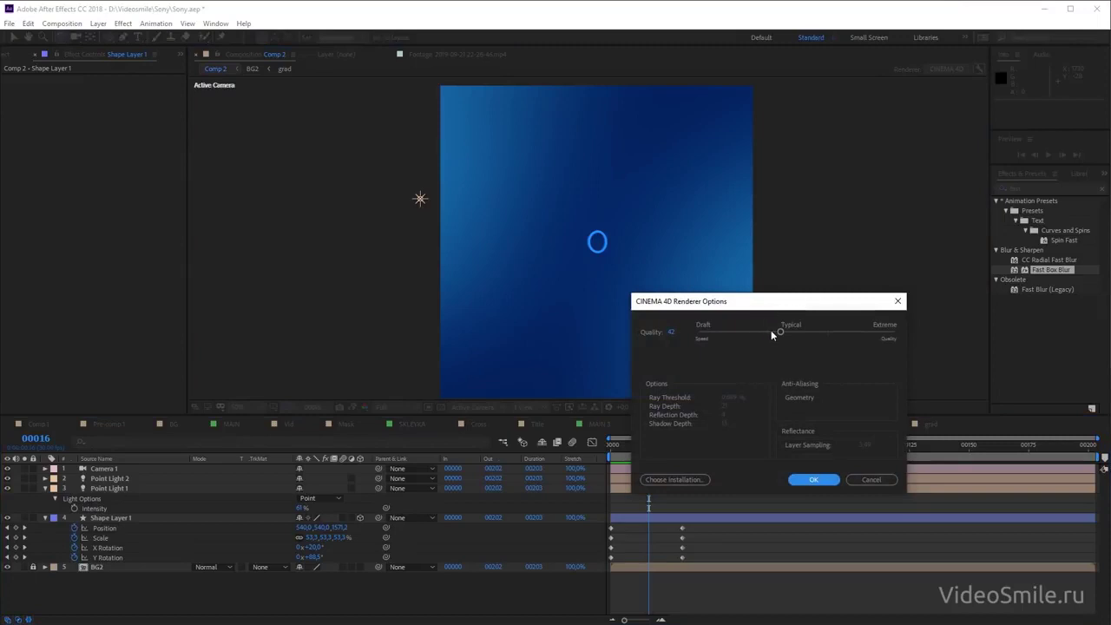
{"action": "left_click", "coordinate": [779, 334]}
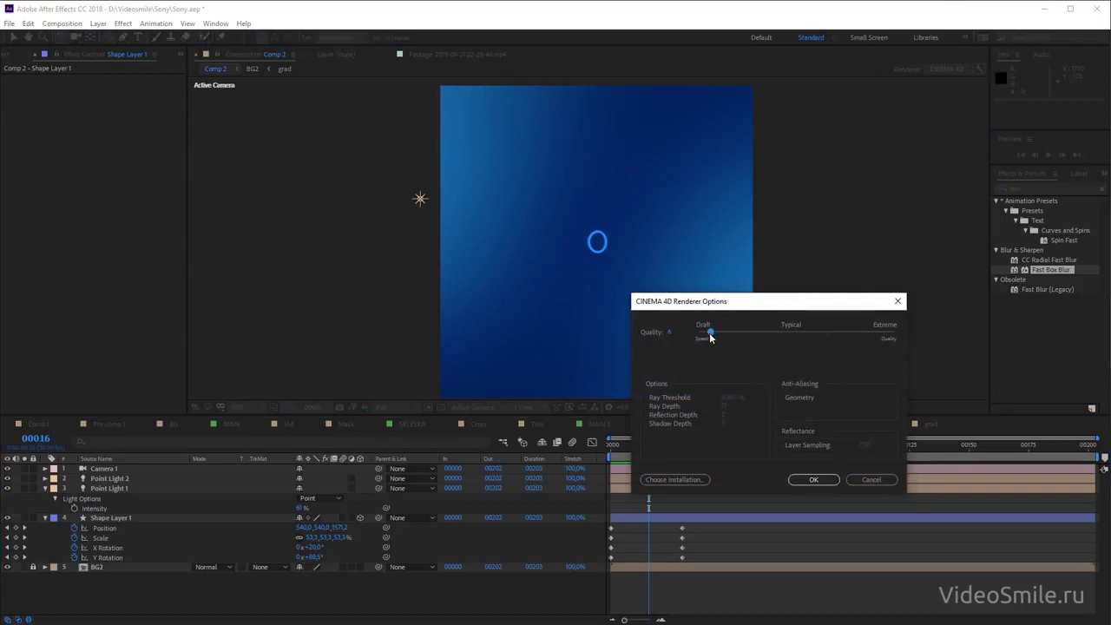
{"action": "left_click", "coordinate": [813, 480]}
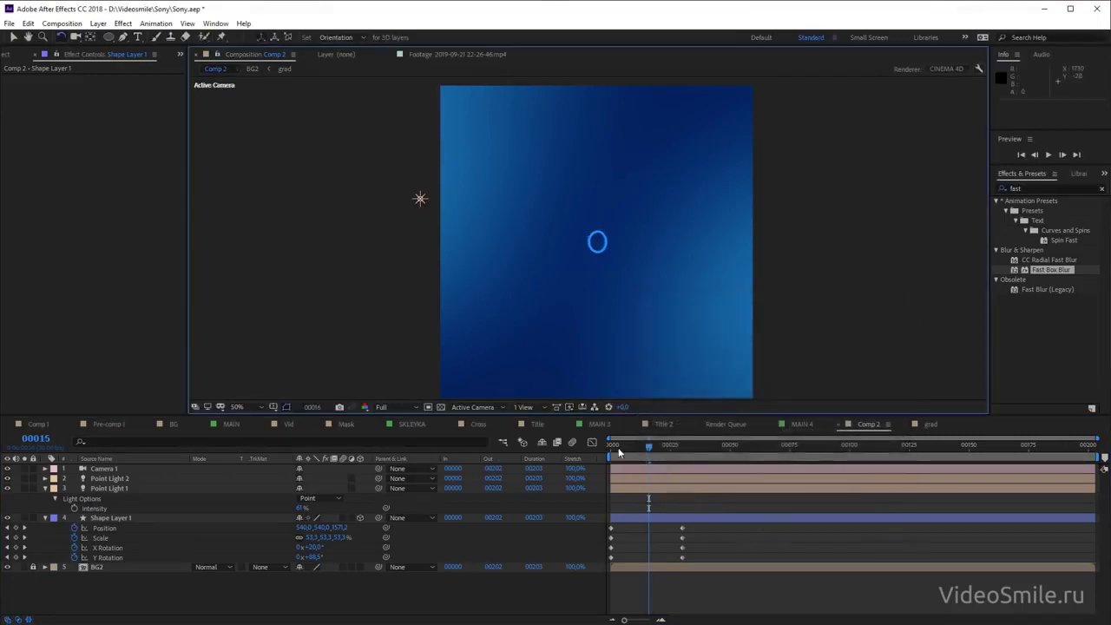
{"action": "key", "text": "Home"}
{"action": "key", "text": "space"}
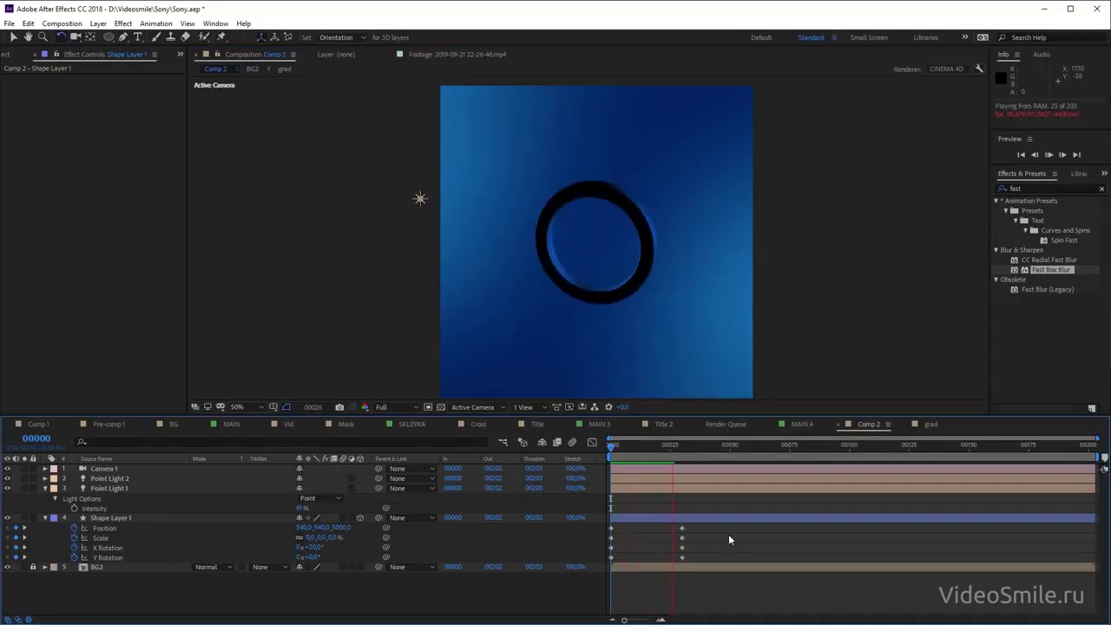
{"action": "key", "text": "space"}
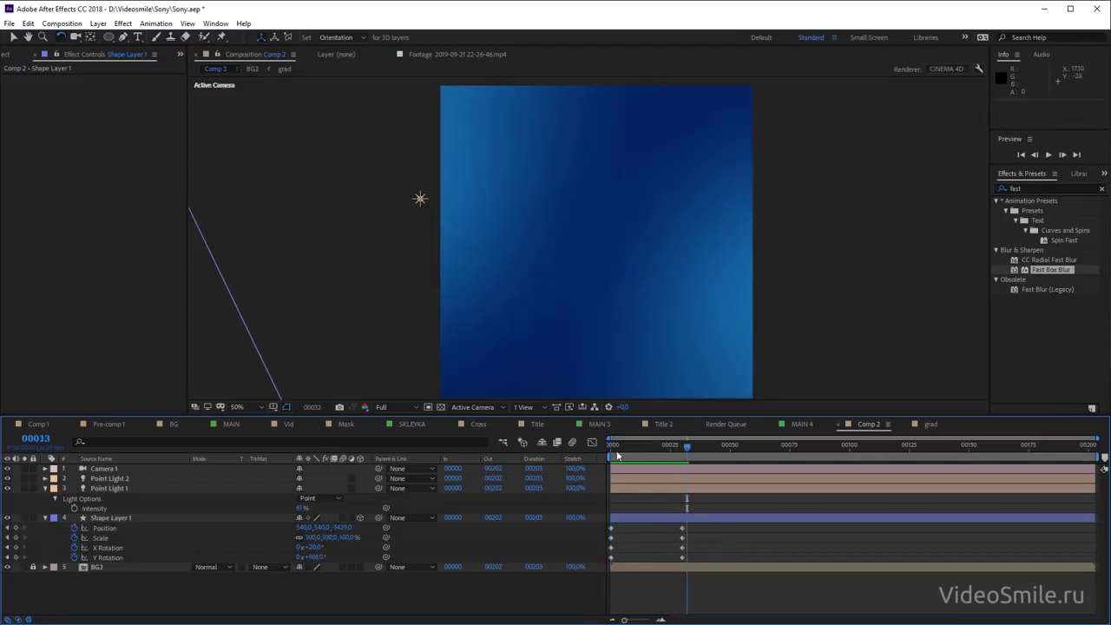
{"action": "key", "text": "space"}
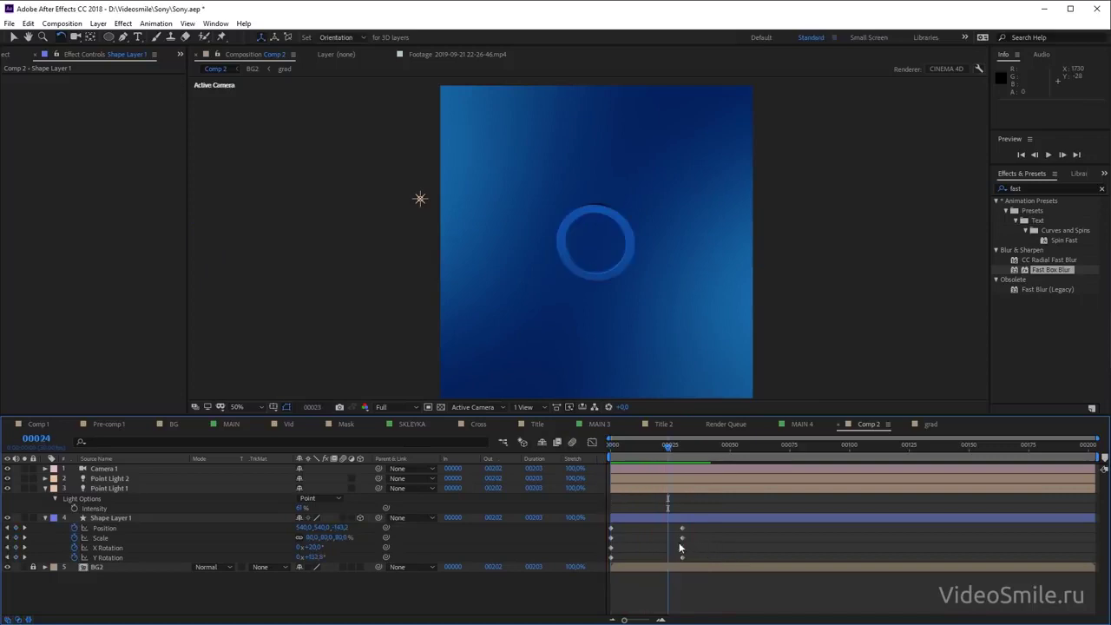
{"action": "key", "text": "space"}
Apply Easy Ease to the ring's frame-0 keyframes and preview the smoother start
{"action": "left_click_drag", "start_coordinate": [629, 531], "coordinate": [595, 573]}
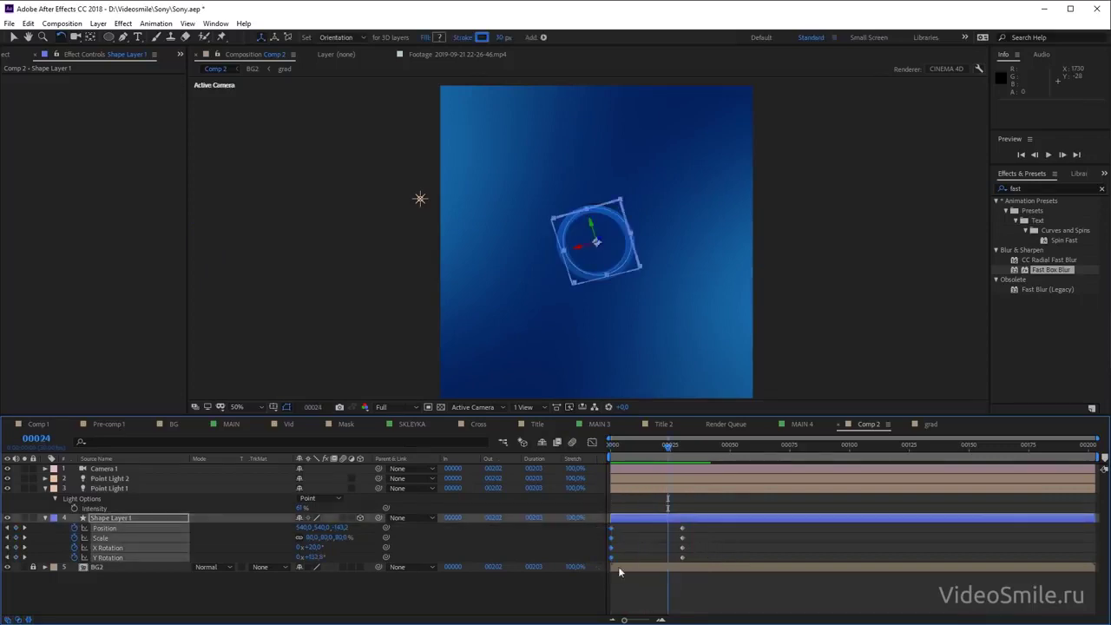
{"action": "key", "text": "F9"}
{"action": "key", "text": "space"}
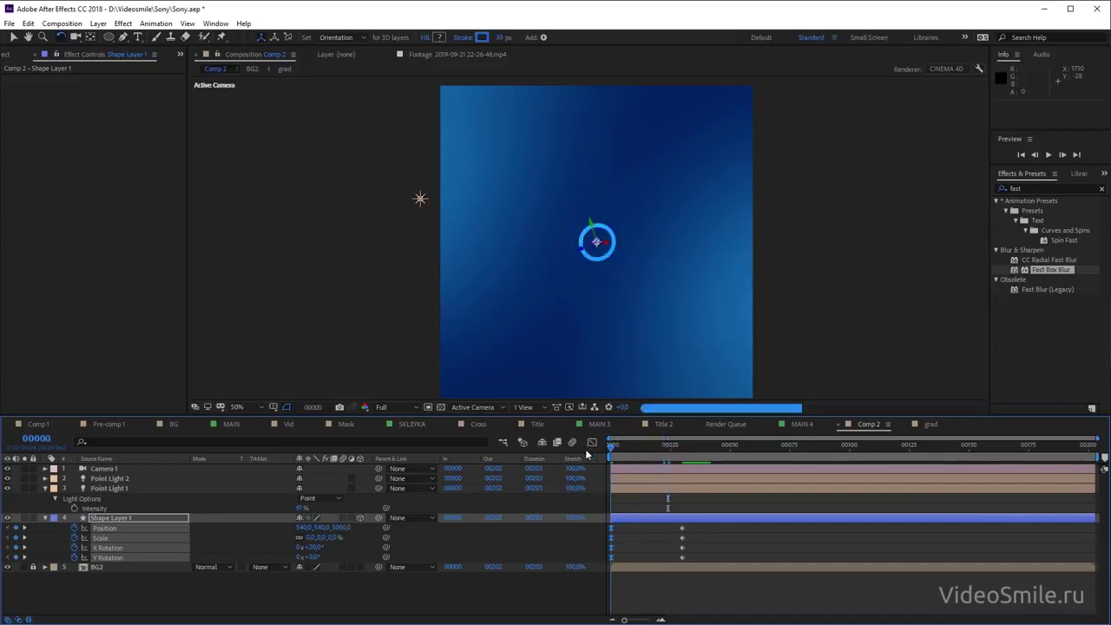
{"action": "left_click", "coordinate": [639, 543]}
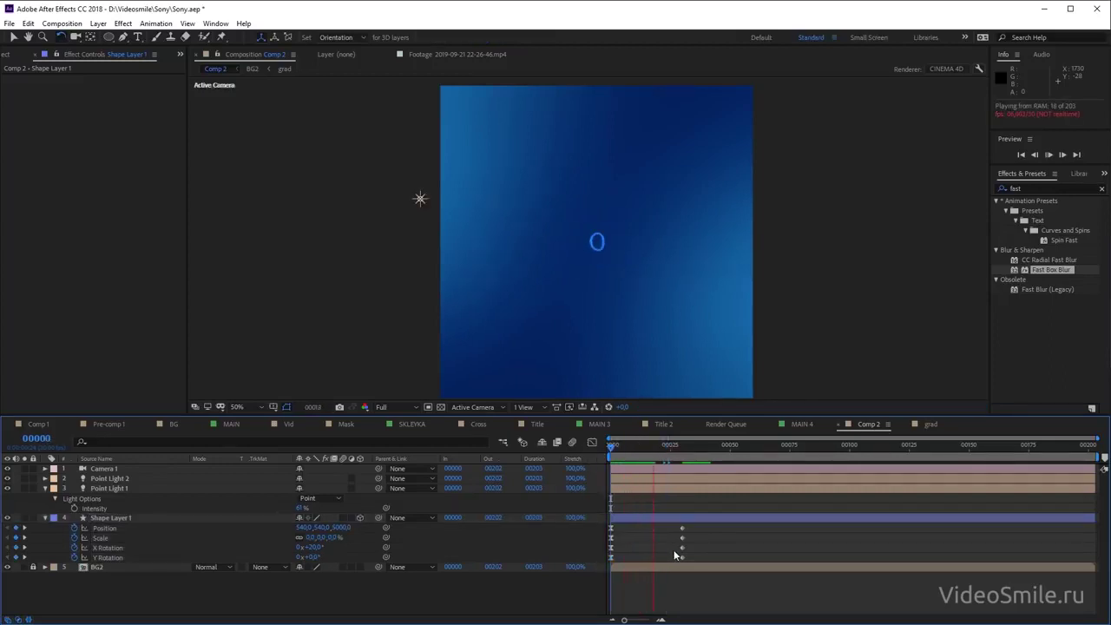
{"action": "key", "text": "space"}
{"action": "left_click_drag", "start_coordinate": [650, 450], "coordinate": [670, 456]}
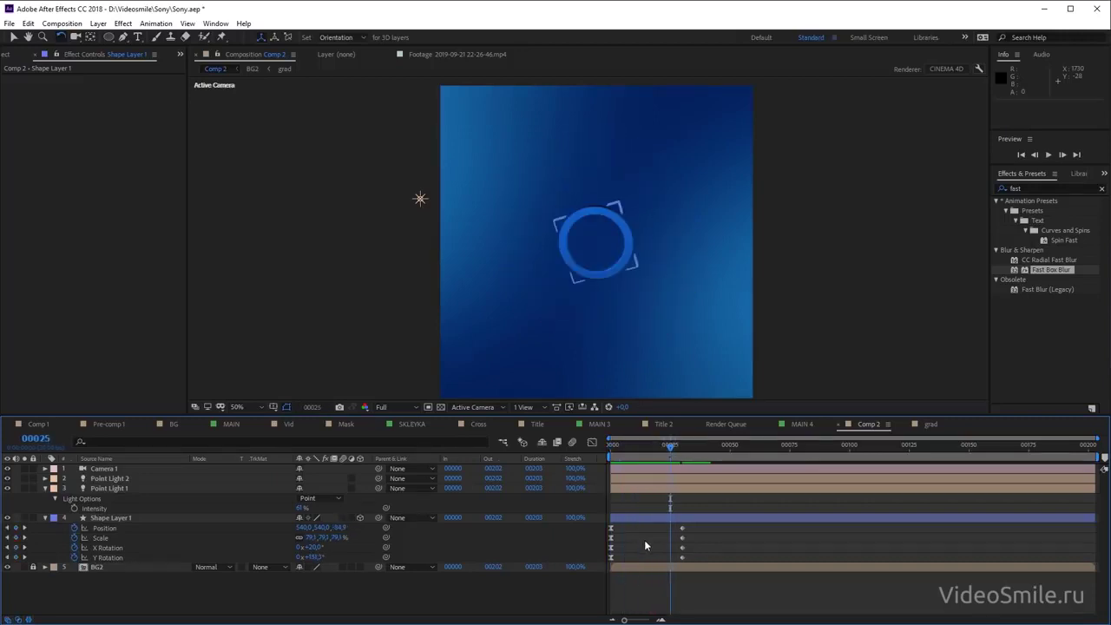
{"action": "left_click", "coordinate": [172, 537]}
Move the final 100% Scale keyframe earlier, preview, and check the ring at frame 28
{"action": "left_click_drag", "start_coordinate": [681, 537], "coordinate": [621, 538]}
{"action": "left_click_drag", "start_coordinate": [632, 459], "coordinate": [611, 459]}
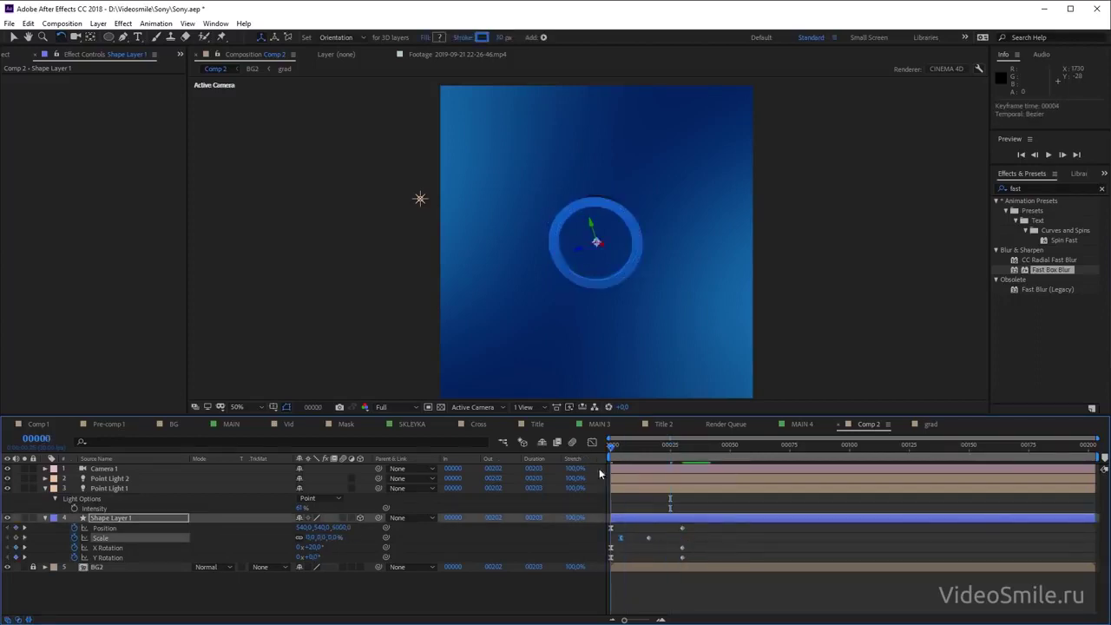
{"action": "key", "text": "space"}
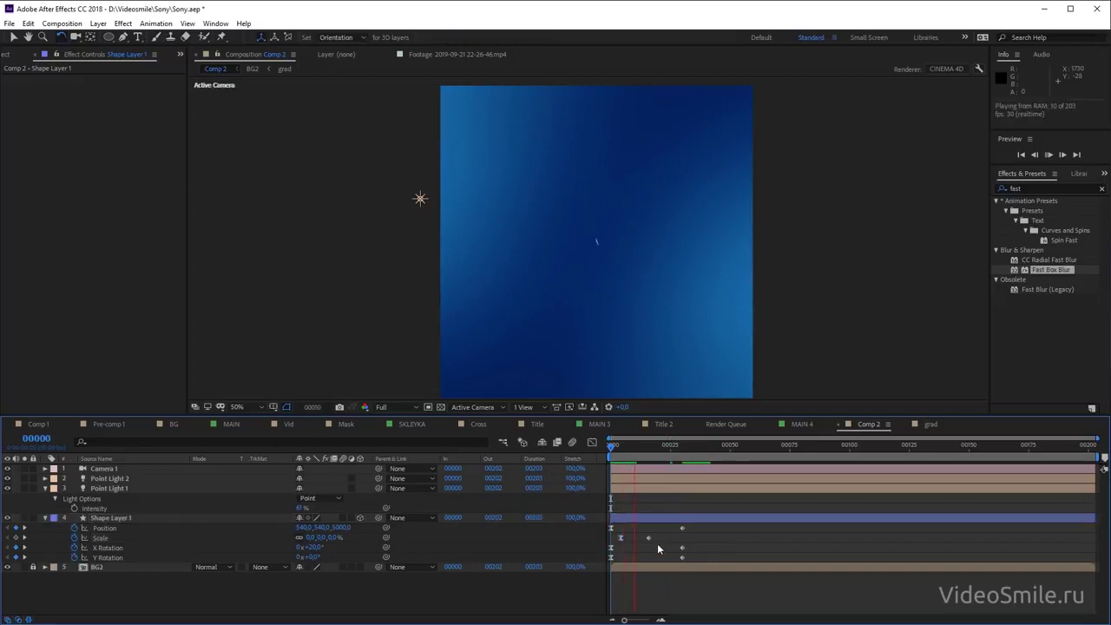
{"action": "scroll", "coordinate": [621, 286], "scroll_direction": "up", "scroll_amount": 2}
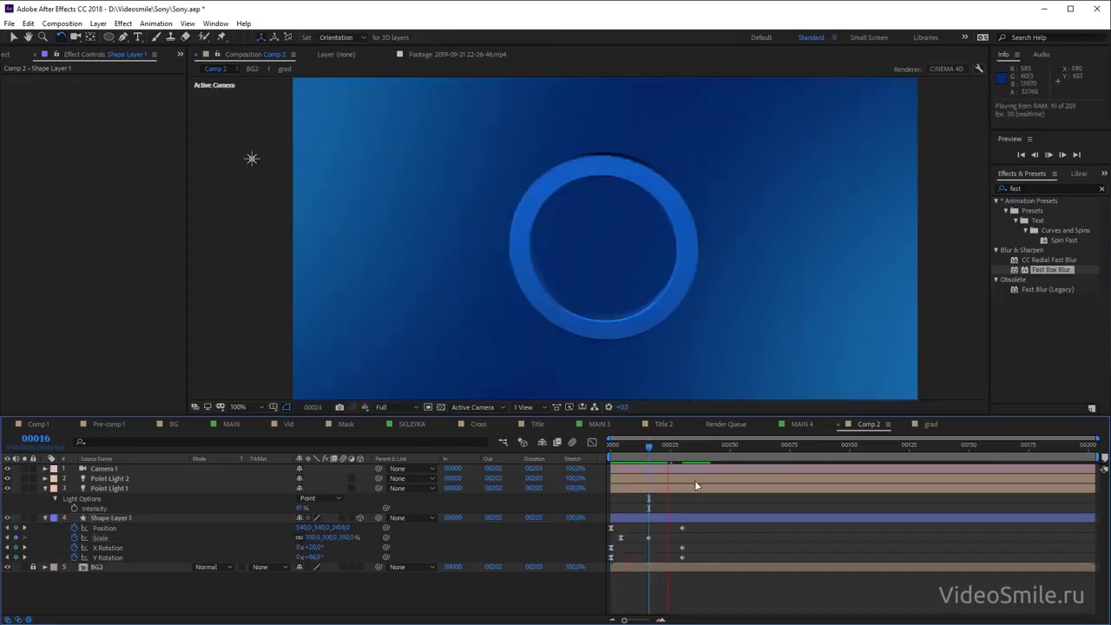
{"action": "left_click", "coordinate": [664, 447]}
{"action": "left_click_drag", "start_coordinate": [664, 448], "coordinate": [675, 453]}
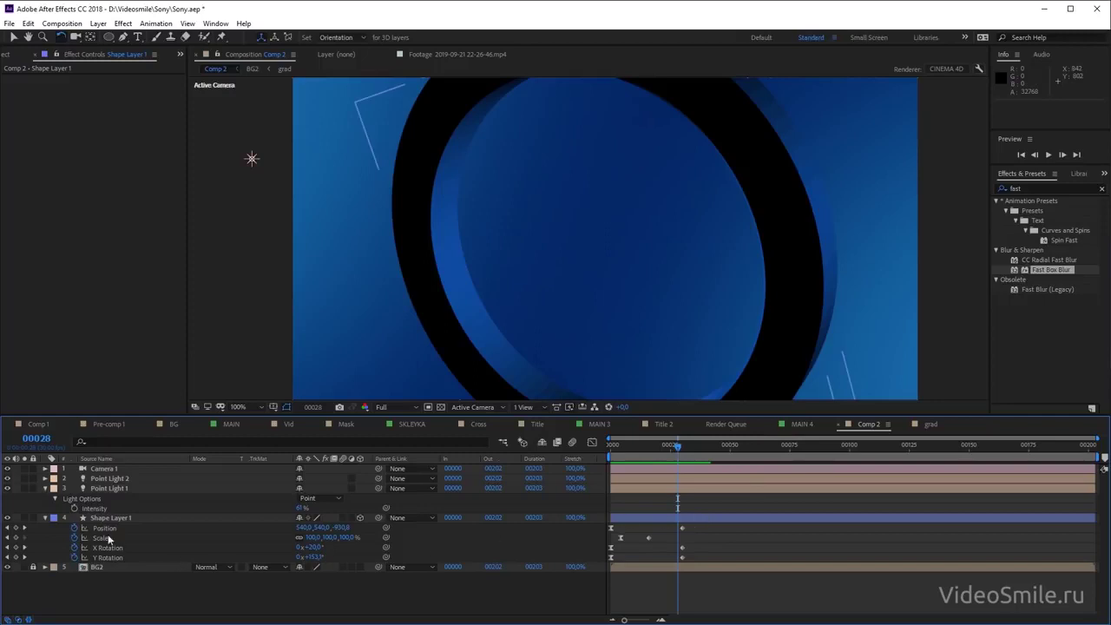
{"action": "left_click", "coordinate": [137, 479]}
In Custom View 3, move Point Light 2 back along Z, then return to Active Camera
{"action": "left_click", "coordinate": [482, 409]}
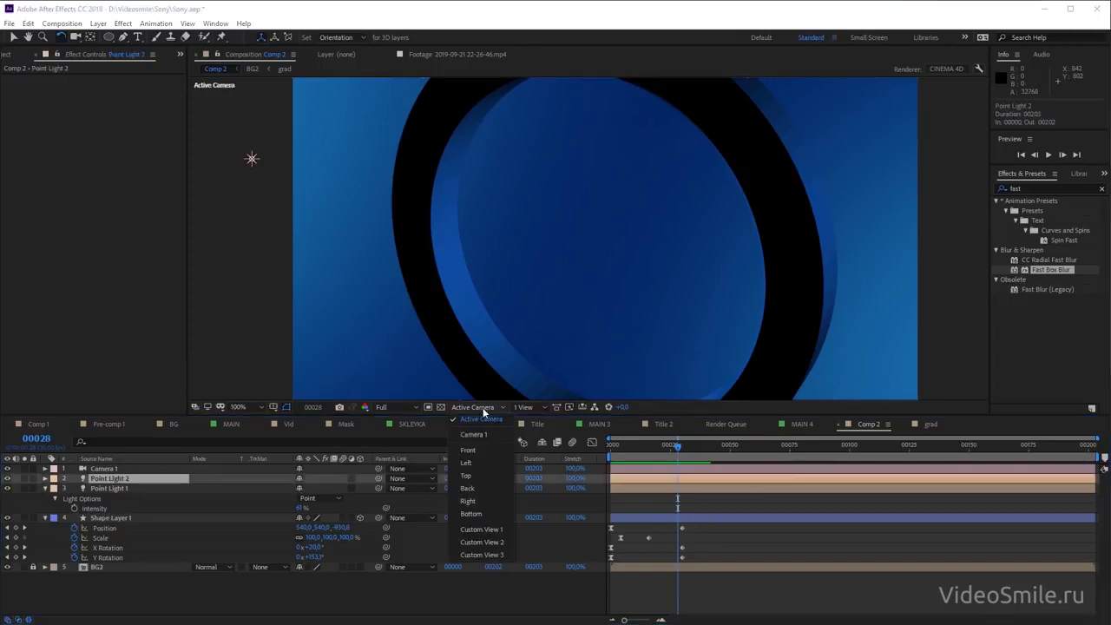
{"action": "left_click", "coordinate": [492, 555]}
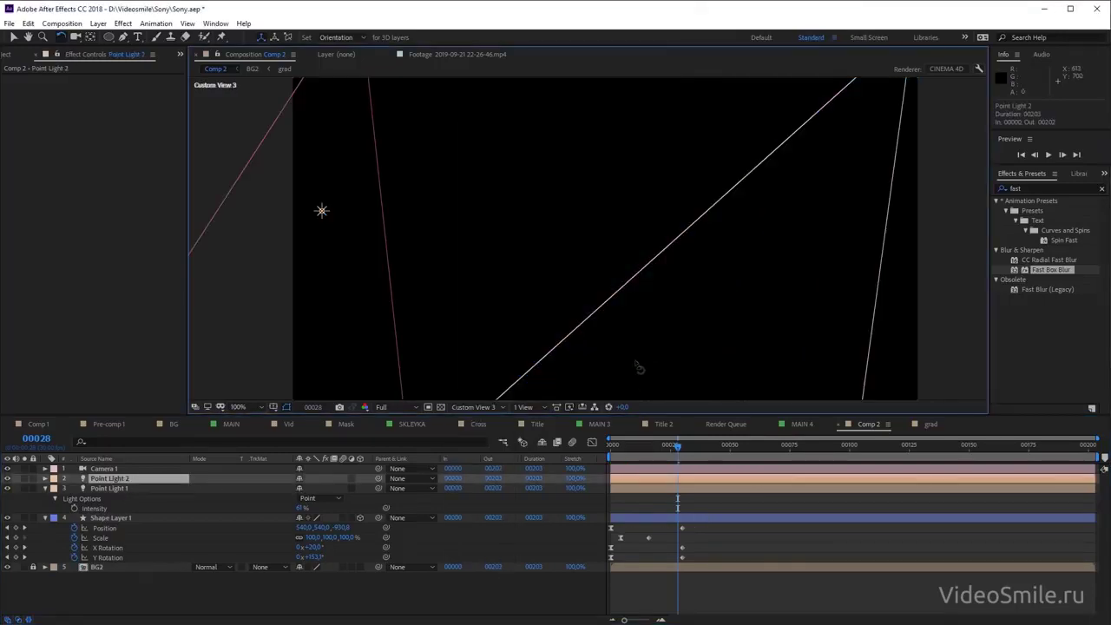
{"action": "key", "text": "c"}
{"action": "key", "text": "comma"}
{"action": "key", "text": "comma"}
{"action": "key", "text": "comma"}
{"action": "mouse_move", "coordinate": [606, 222]}
{"action": "left_mouse_down"}
{"action": "mouse_move", "coordinate": [597, 319]}
{"action": "mouse_move", "coordinate": [585, 288]}
{"action": "mouse_move", "coordinate": [600, 307]}
{"action": "left_mouse_up"}
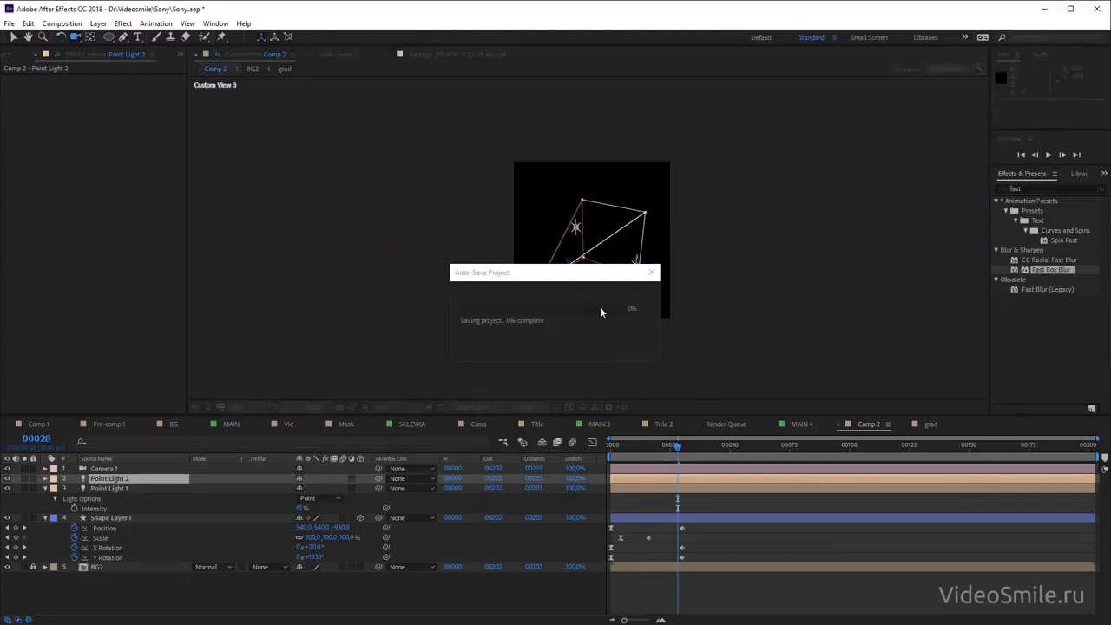
{"action": "key", "text": "period"}
{"action": "key", "text": "period"}
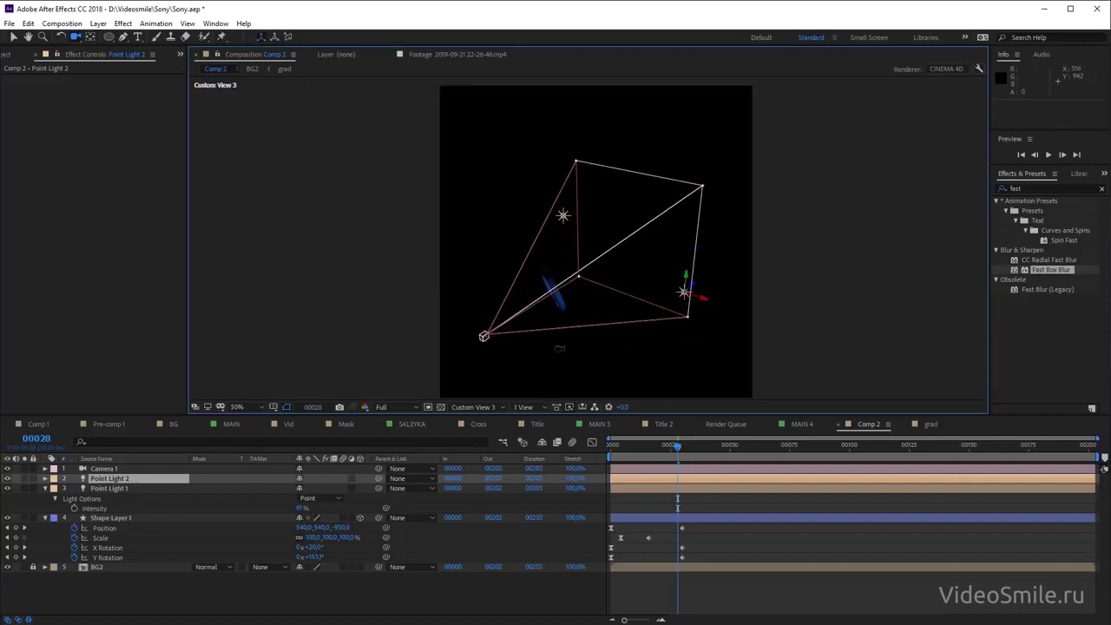
{"action": "left_click_drag", "start_coordinate": [559, 348], "coordinate": [552, 355]}
{"action": "key", "text": "v"}
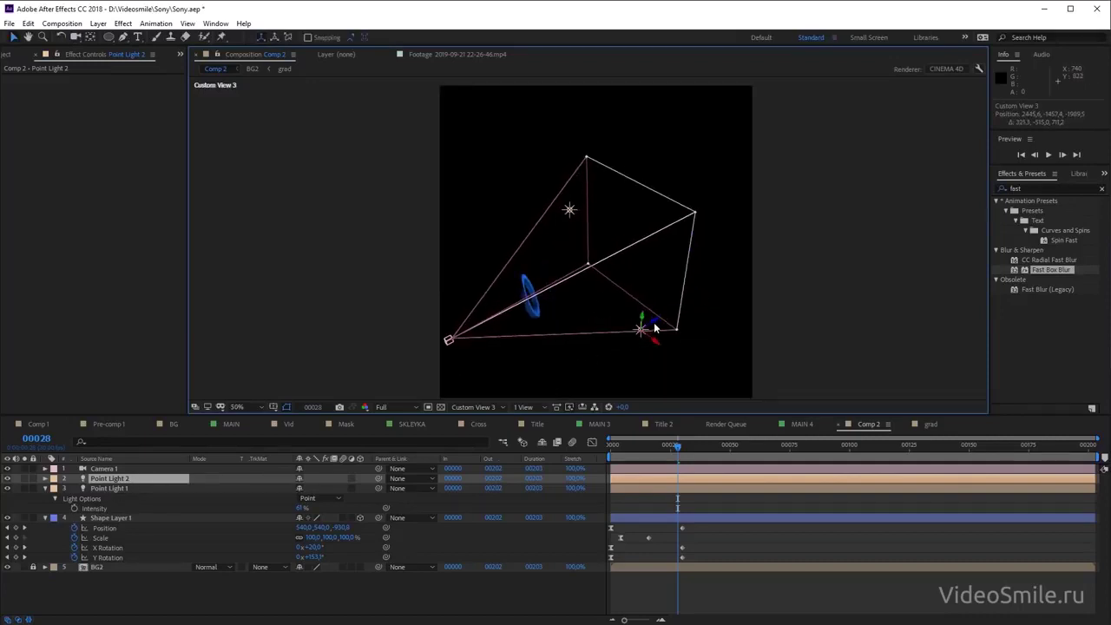
{"action": "left_click_drag", "start_coordinate": [649, 326], "coordinate": [540, 392]}
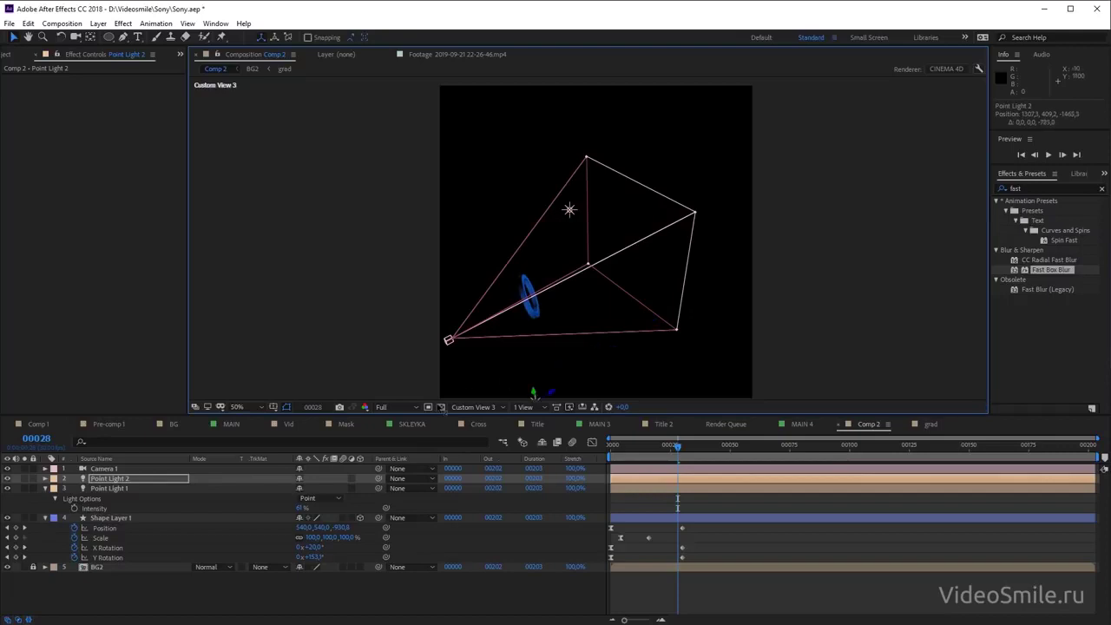
{"action": "left_click_drag", "start_coordinate": [448, 402], "coordinate": [604, 354]}
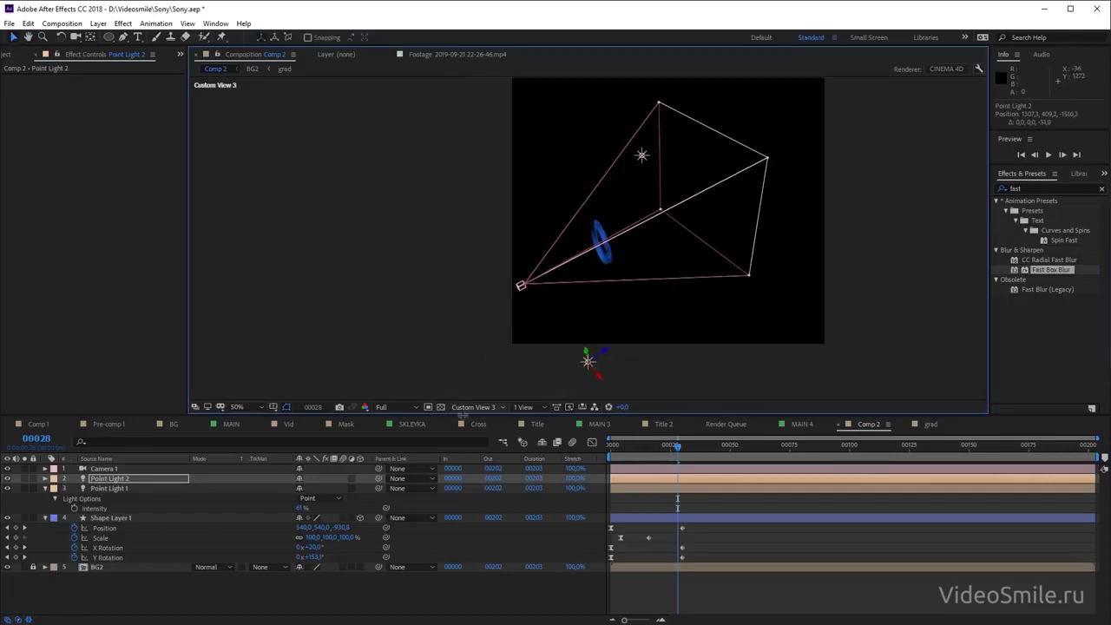
{"action": "left_click", "coordinate": [468, 407]}
{"action": "left_click", "coordinate": [473, 420]}
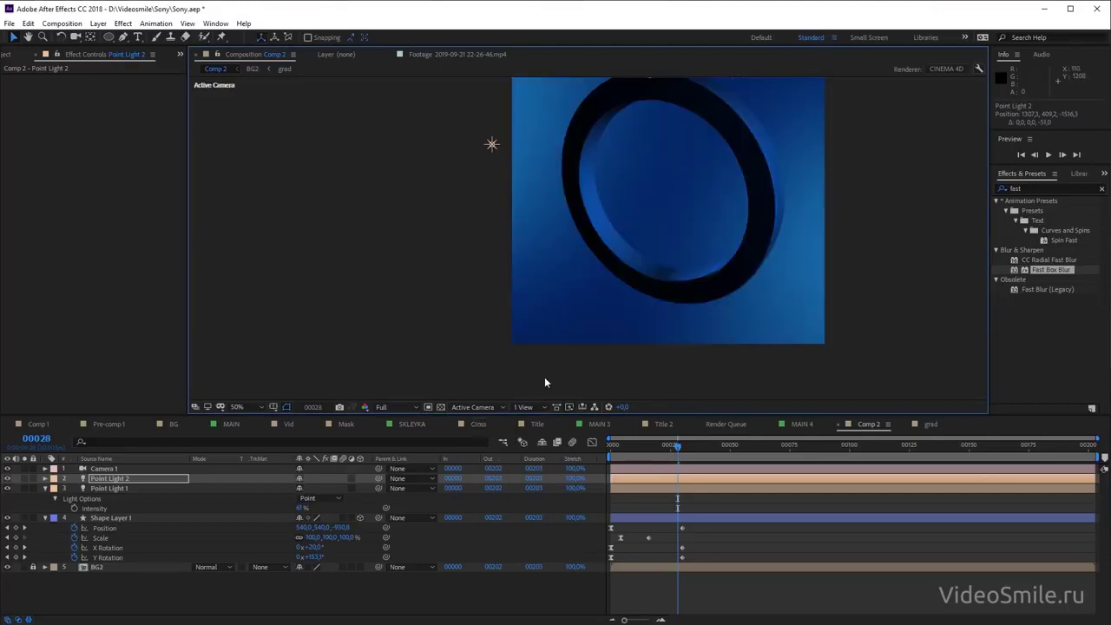
Drag Point Light 2 lower to about 990.7, 746, -1516.3 and view through Active Camera
{"action": "left_click", "coordinate": [477, 408]}
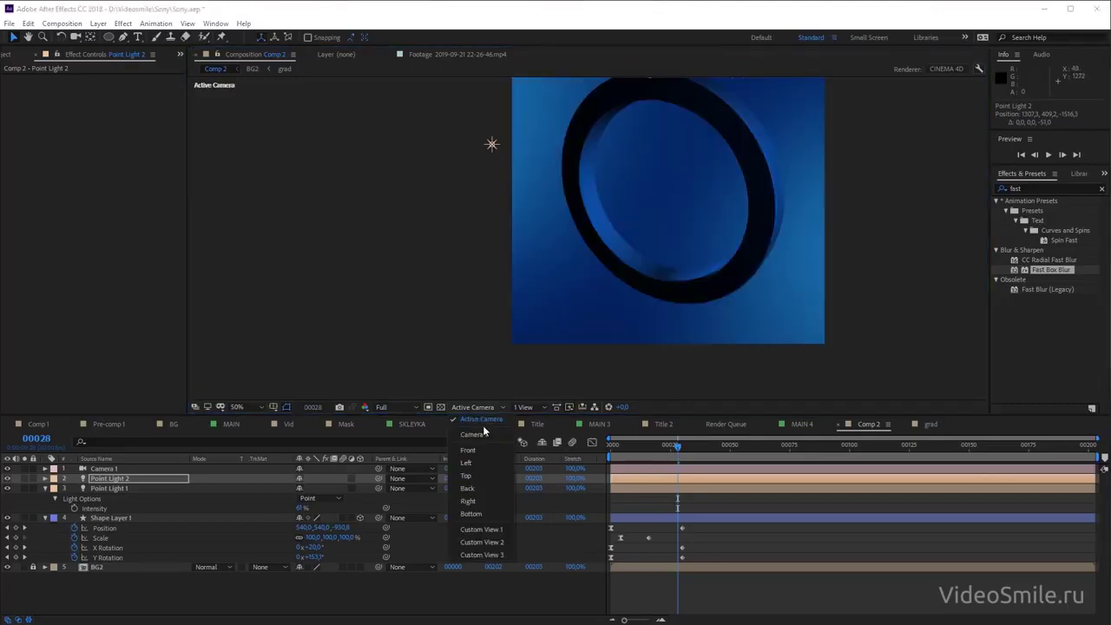
{"action": "left_click", "coordinate": [482, 555]}
{"action": "mouse_move", "coordinate": [665, 317]}
{"action": "left_mouse_down"}
{"action": "mouse_move", "coordinate": [707, 283]}
{"action": "mouse_move", "coordinate": [695, 286]}
{"action": "left_mouse_up"}
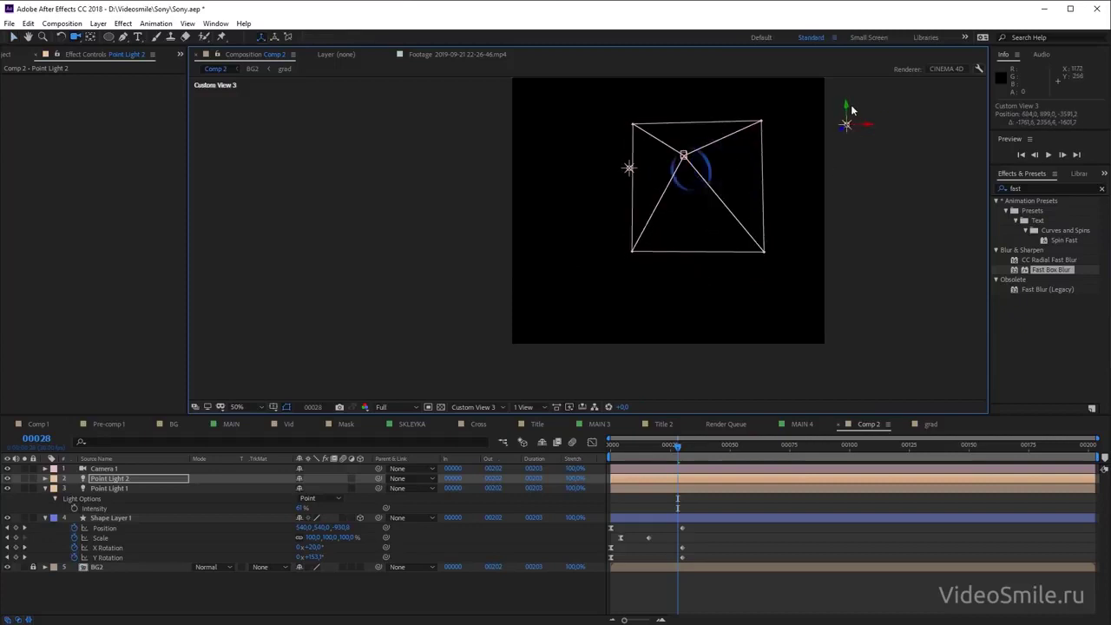
{"action": "key", "text": "v"}
{"action": "mouse_move", "coordinate": [851, 110]}
{"action": "left_mouse_down"}
{"action": "mouse_move", "coordinate": [844, 202]}
{"action": "mouse_move", "coordinate": [784, 209]}
{"action": "left_mouse_up"}
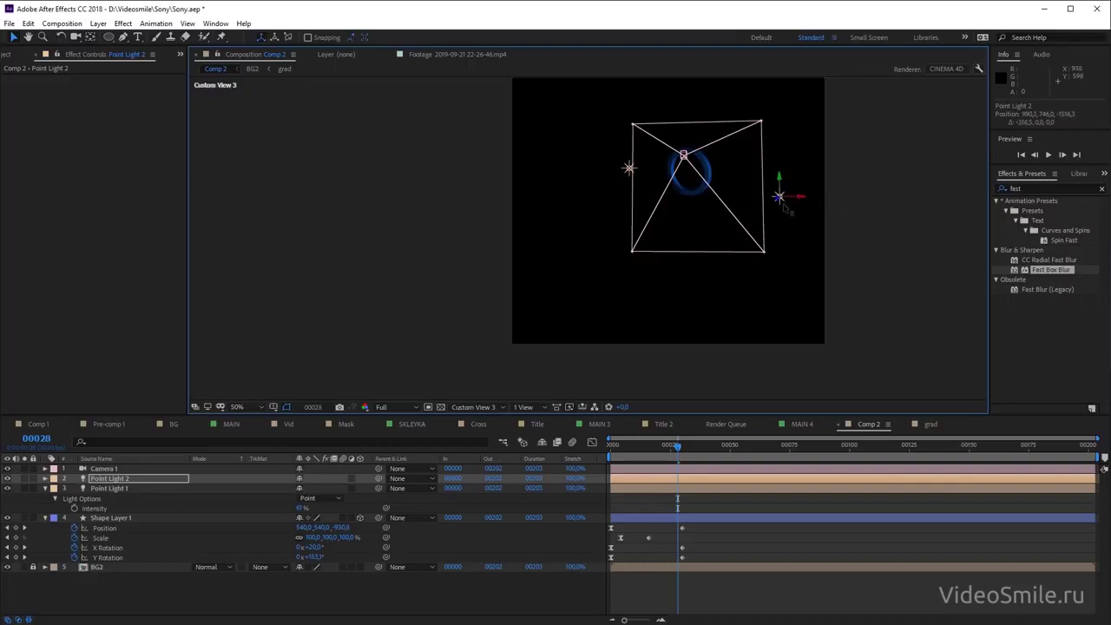
{"action": "left_click", "coordinate": [475, 406]}
{"action": "left_click", "coordinate": [485, 422]}
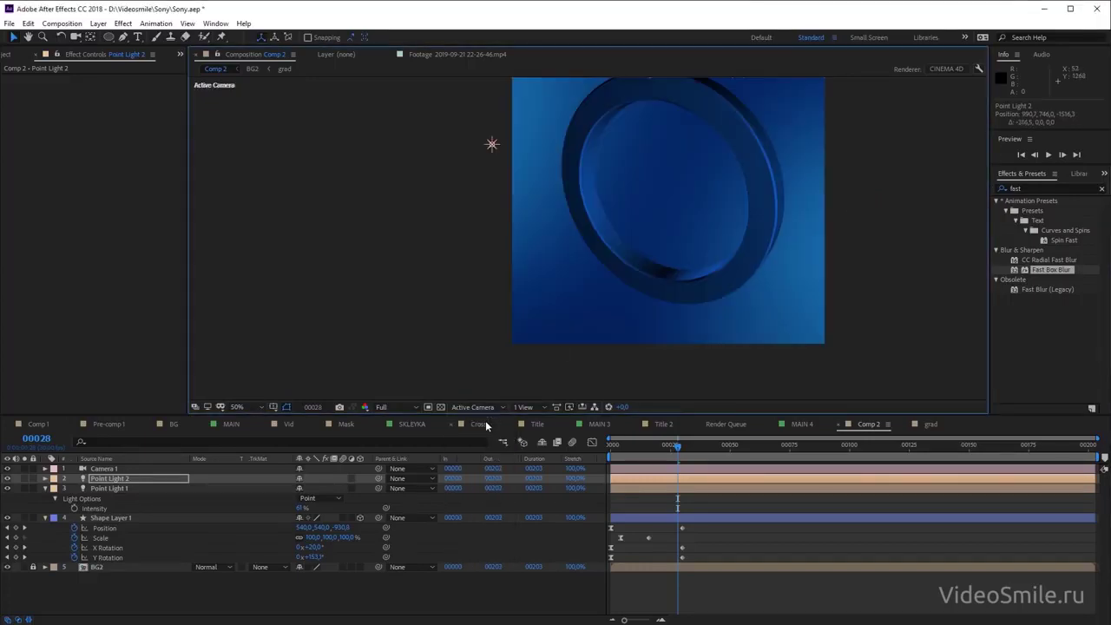
{"action": "left_click_drag", "start_coordinate": [732, 246], "coordinate": [707, 272]}
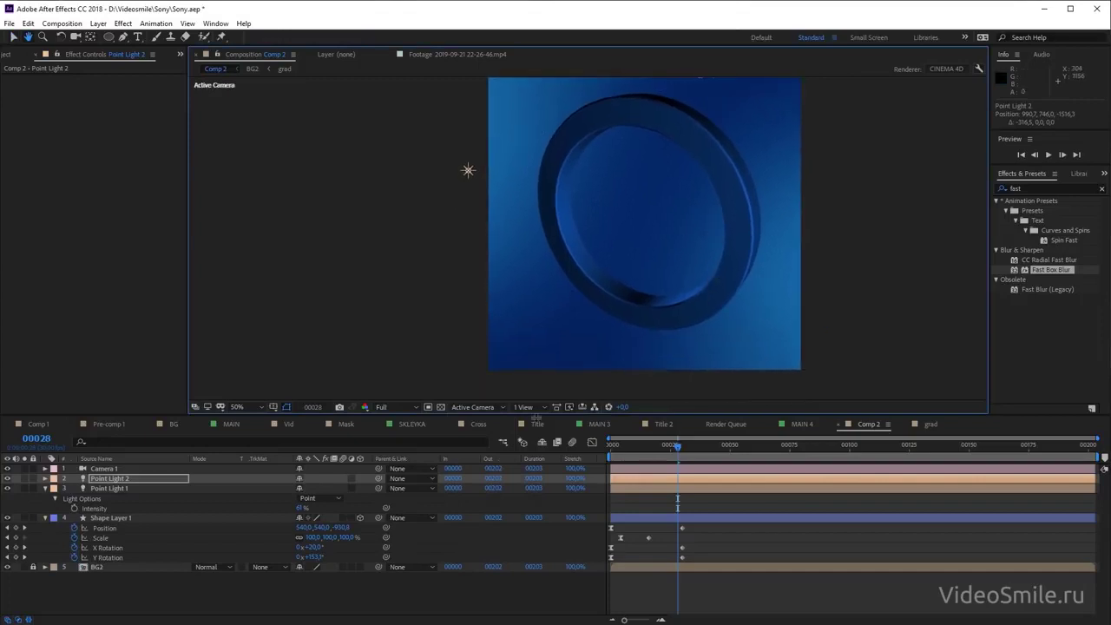
{"action": "left_click", "coordinate": [66, 489]}
Preview the fly-in and toggle Point Light 2 off and on to compare lighting
{"action": "left_click", "coordinate": [45, 488]}
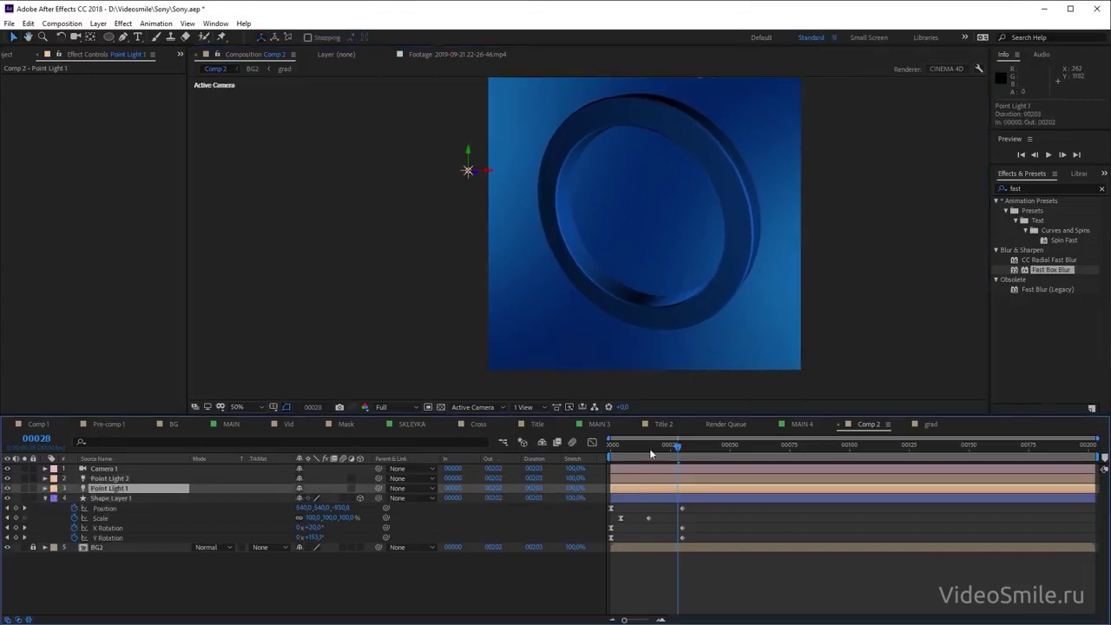
{"action": "left_click_drag", "start_coordinate": [676, 445], "coordinate": [611, 445]}
{"action": "key", "text": "space"}
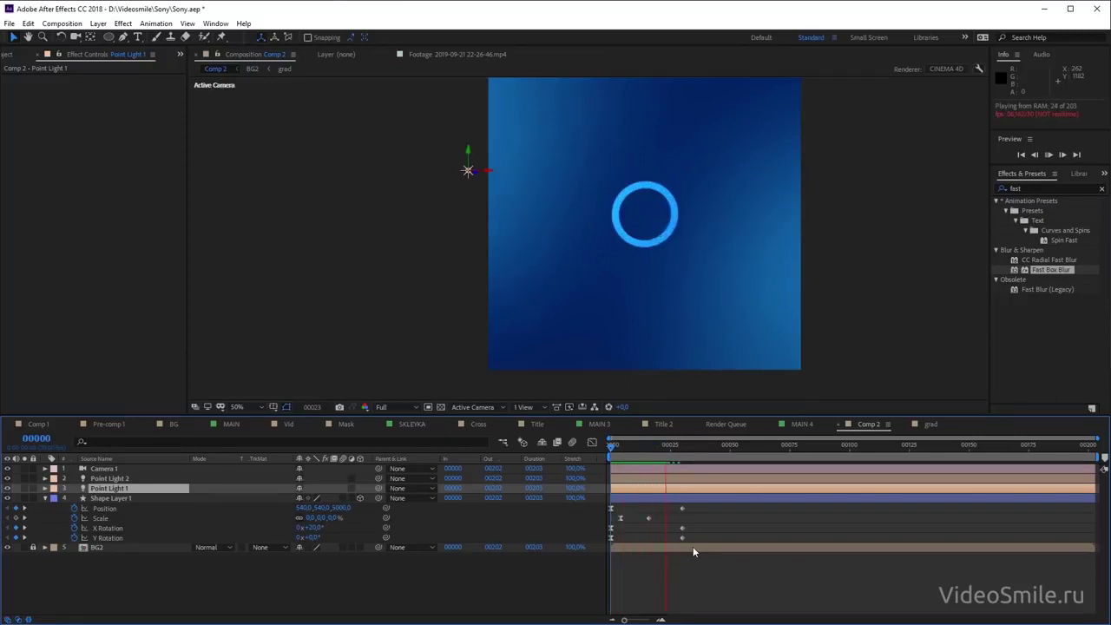
{"action": "left_click", "coordinate": [673, 481]}
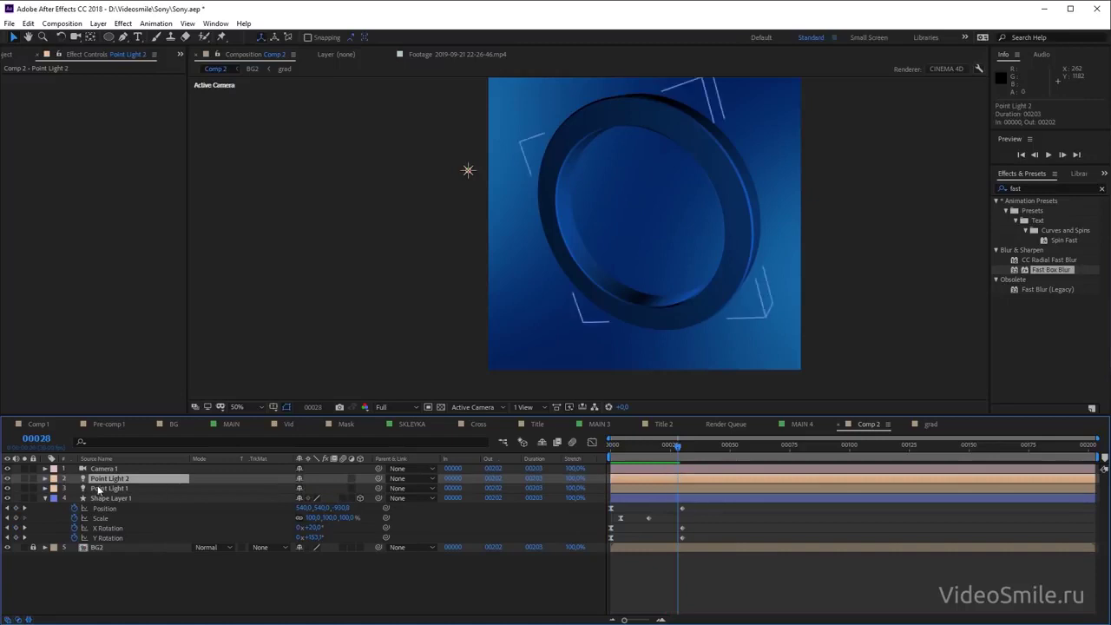
{"action": "left_click", "coordinate": [8, 478]}
{"action": "left_click", "coordinate": [8, 478]}
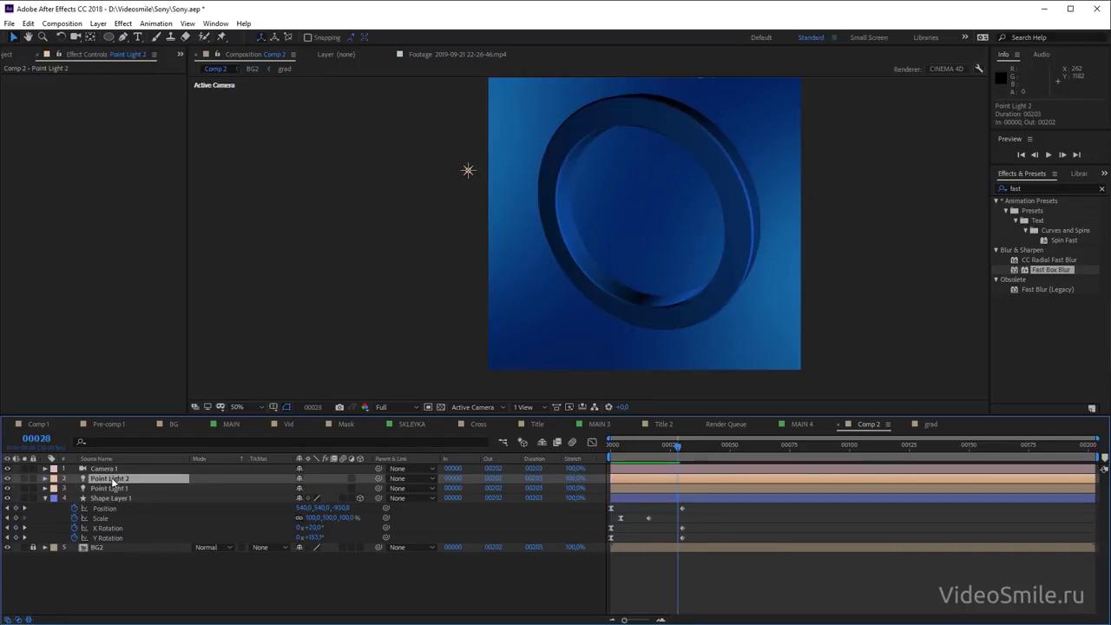
At frame 29, set Point Light 2's Intensity to 44% and switch to Custom View 3
{"action": "key", "text": "t"}
{"action": "left_click_drag", "start_coordinate": [303, 502], "coordinate": [304, 498]}
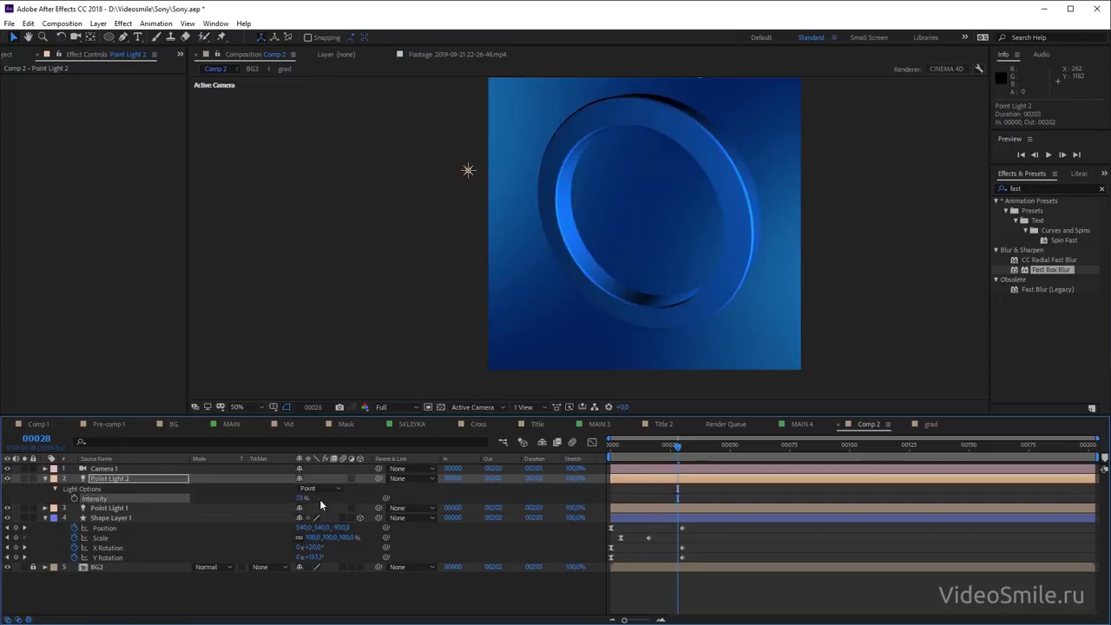
{"action": "key", "text": "ctrl+z"}
{"action": "left_click", "coordinate": [685, 454]}
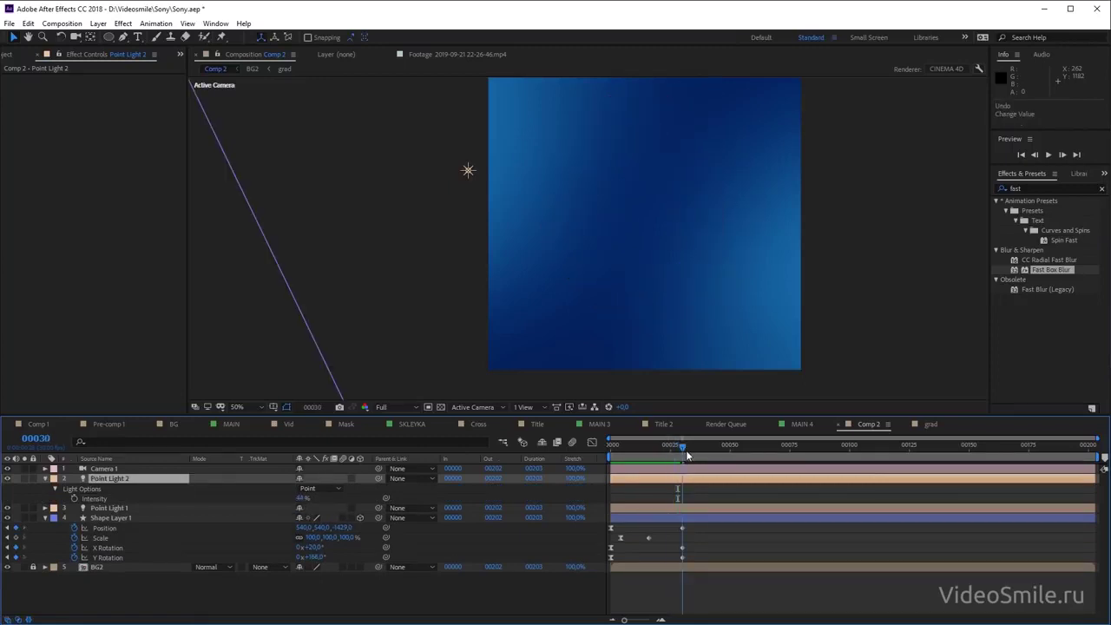
{"action": "left_click", "coordinate": [677, 455]}
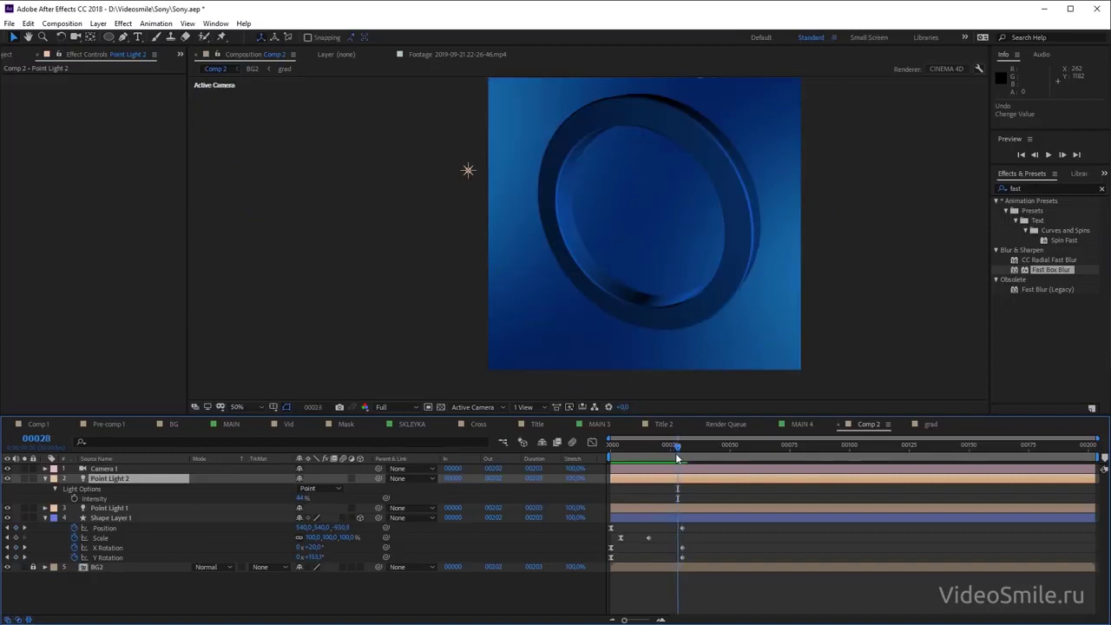
{"action": "left_click_drag", "start_coordinate": [676, 458], "coordinate": [680, 458]}
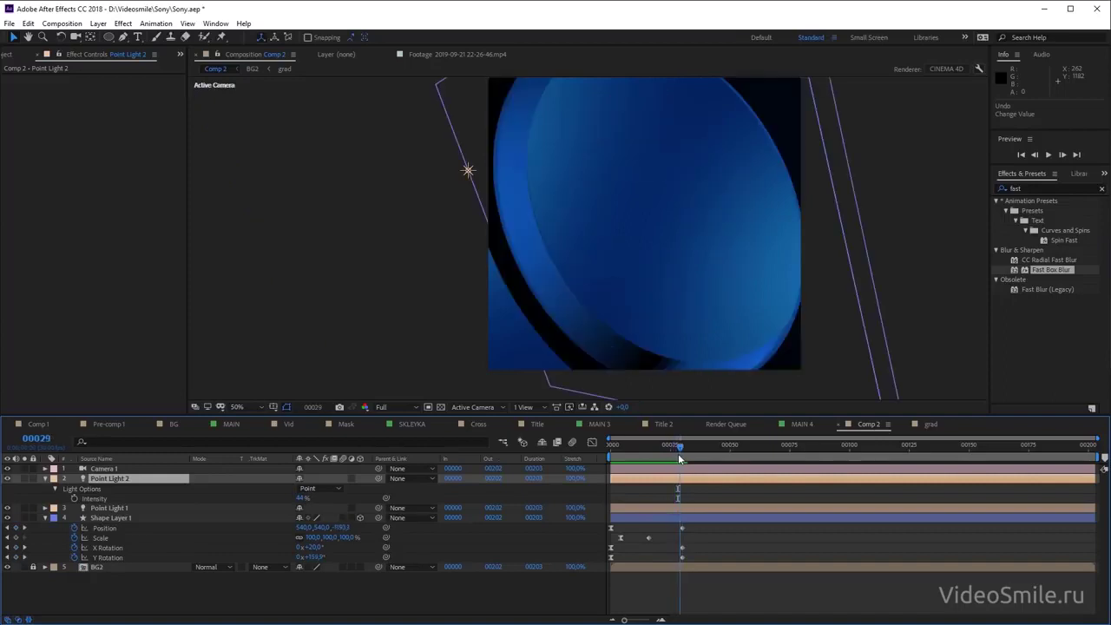
{"action": "left_click", "coordinate": [301, 499]}
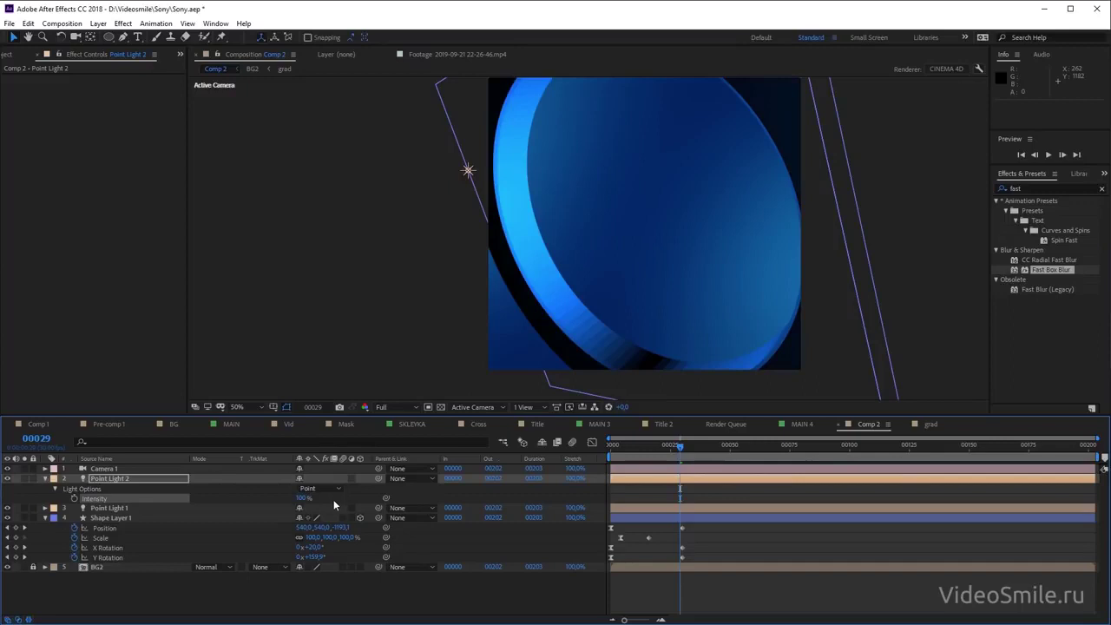
{"action": "left_click_drag", "start_coordinate": [333, 499], "coordinate": [323, 501]}
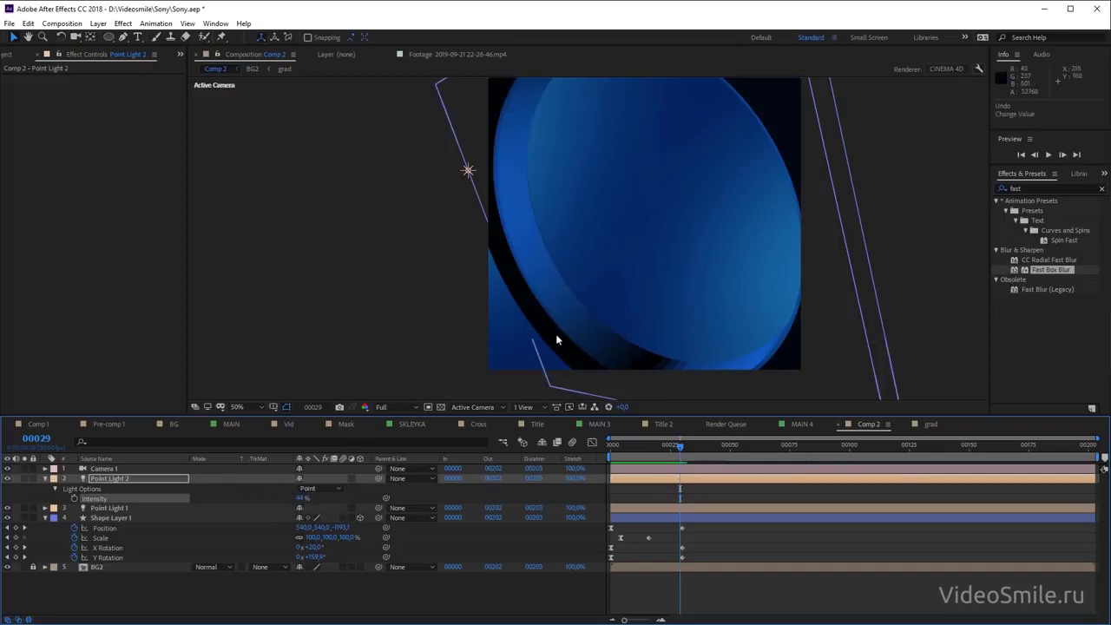
{"action": "left_click", "coordinate": [486, 407]}
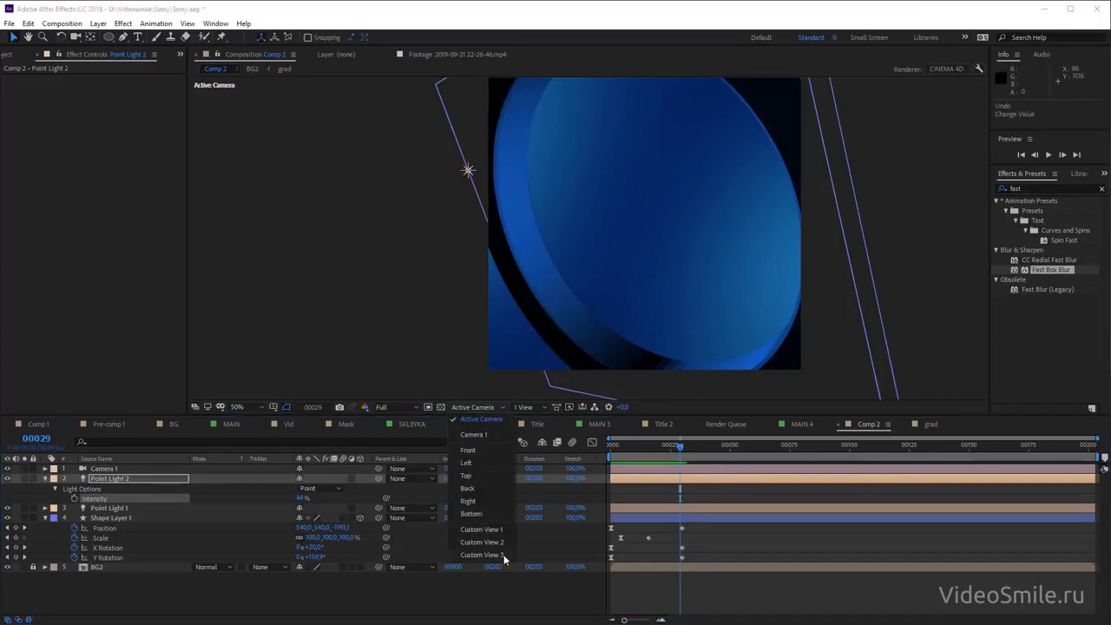
{"action": "left_click", "coordinate": [507, 555]}
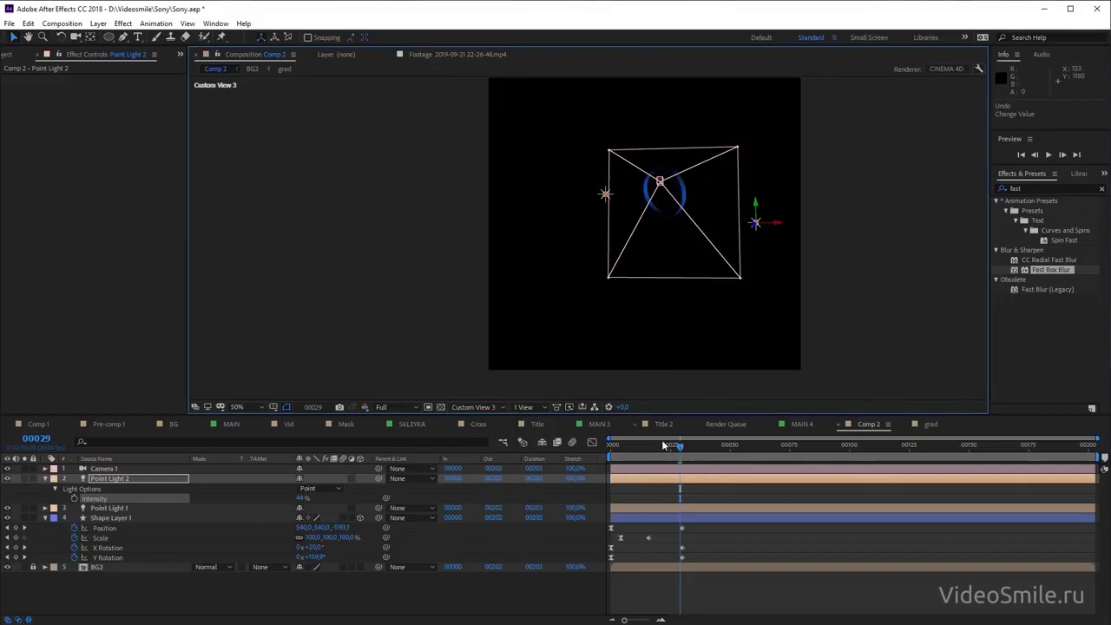
Duplicate Point Light 2 as Point Light 3 and place it below-left of the ring, about 500.7, 1008, -1516.3
{"action": "key", "text": "ctrl+d"}
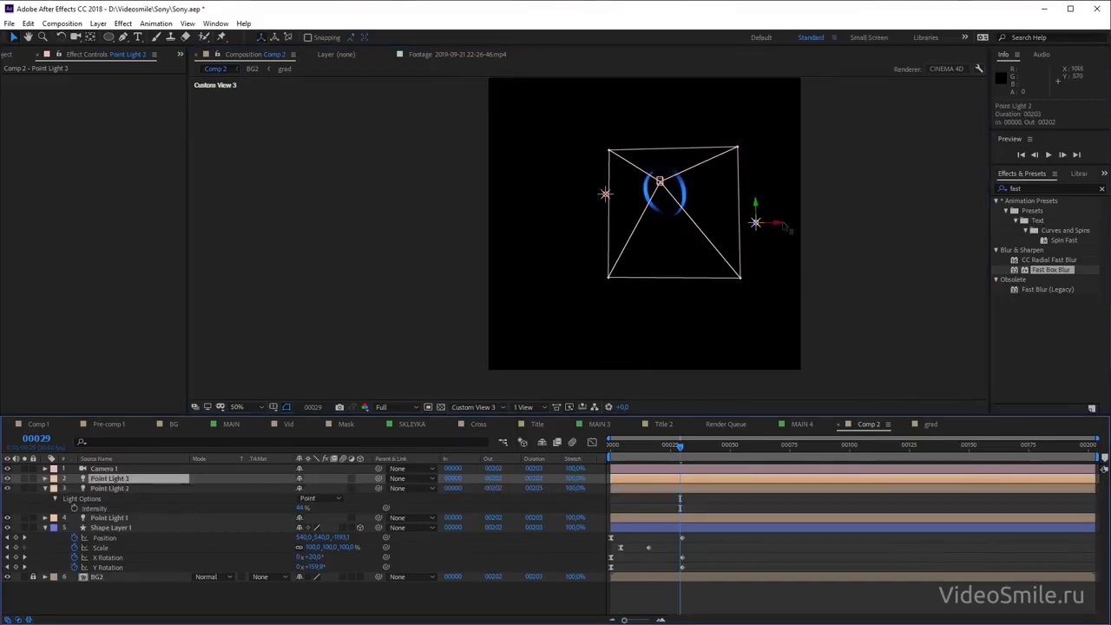
{"action": "left_click_drag", "start_coordinate": [781, 227], "coordinate": [675, 224]}
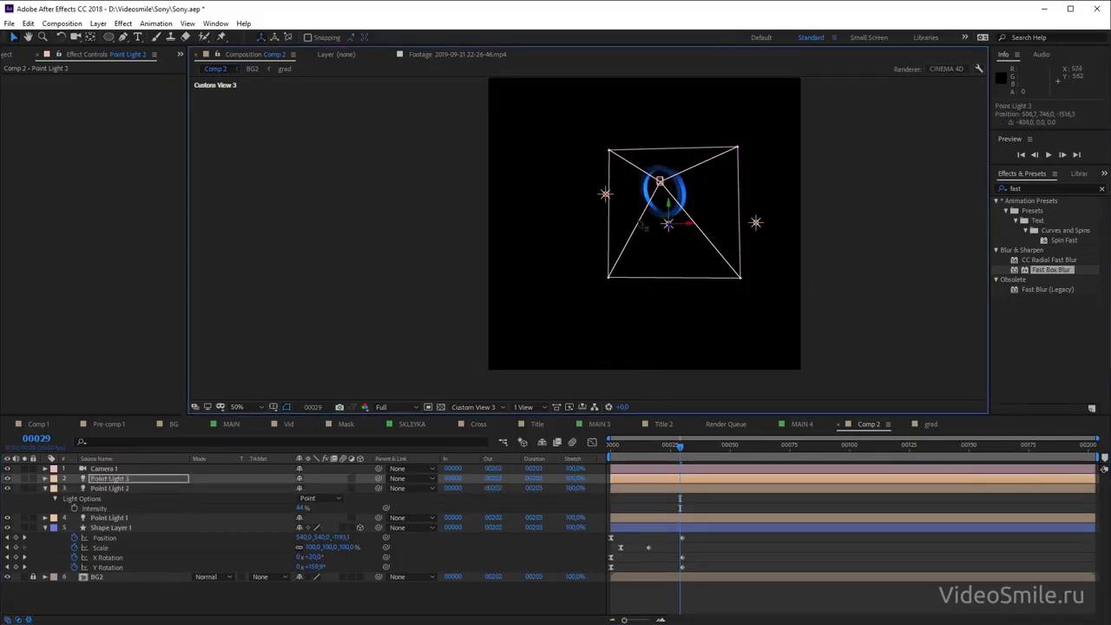
{"action": "left_click_drag", "start_coordinate": [651, 208], "coordinate": [652, 279]}
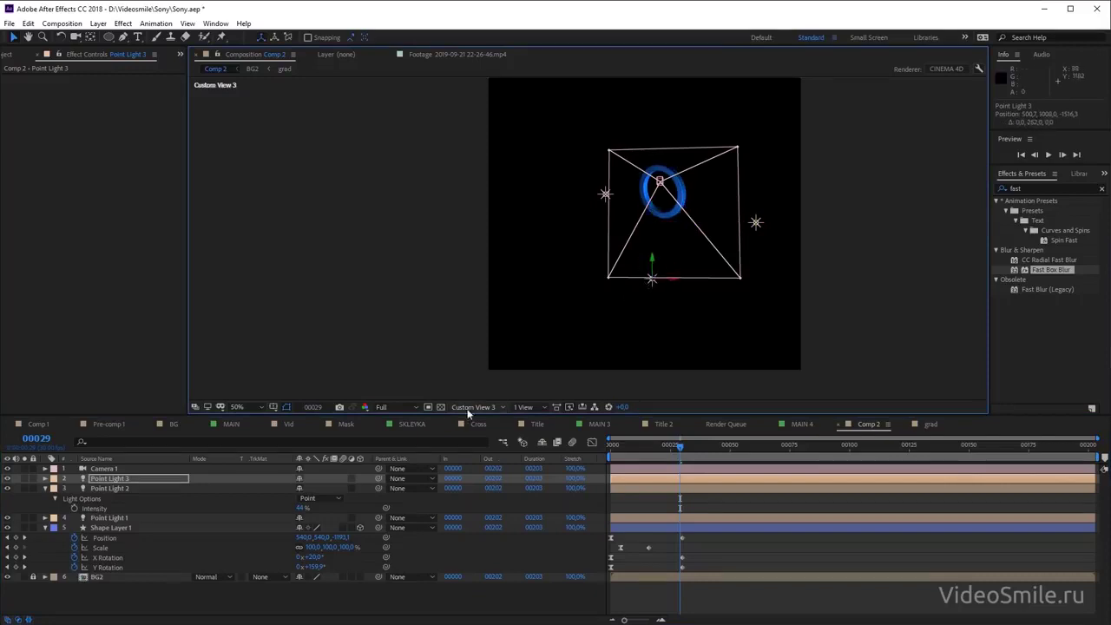
{"action": "left_click", "coordinate": [474, 406]}
{"action": "left_click", "coordinate": [478, 420]}
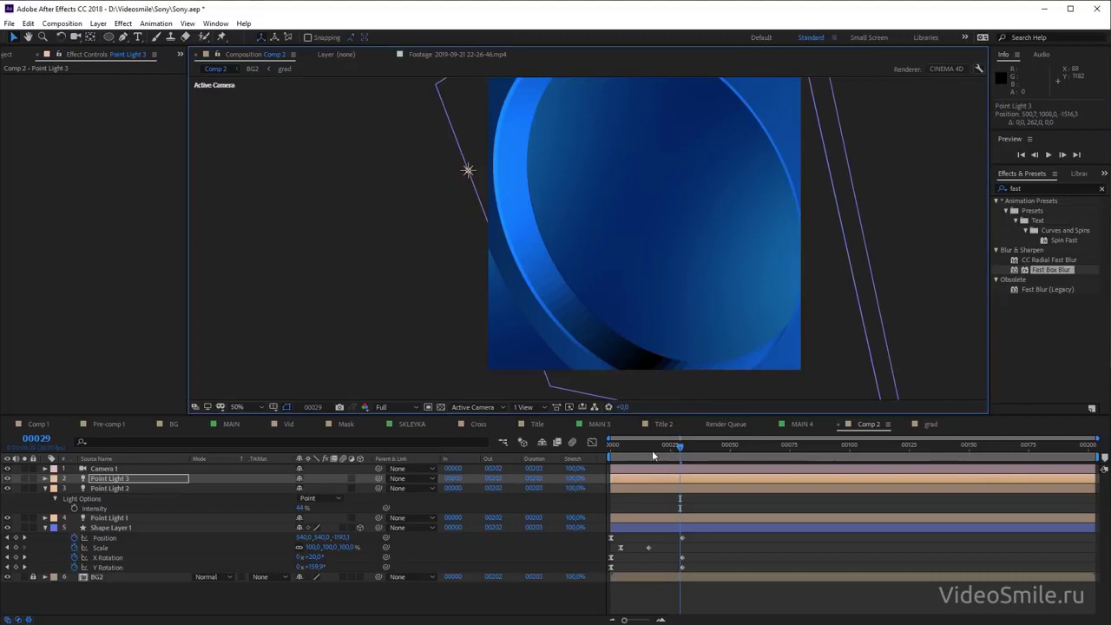
{"action": "mouse_move", "coordinate": [653, 454]}
{"action": "left_mouse_down"}
{"action": "mouse_move", "coordinate": [636, 464]}
{"action": "mouse_move", "coordinate": [646, 464]}
{"action": "left_mouse_up"}
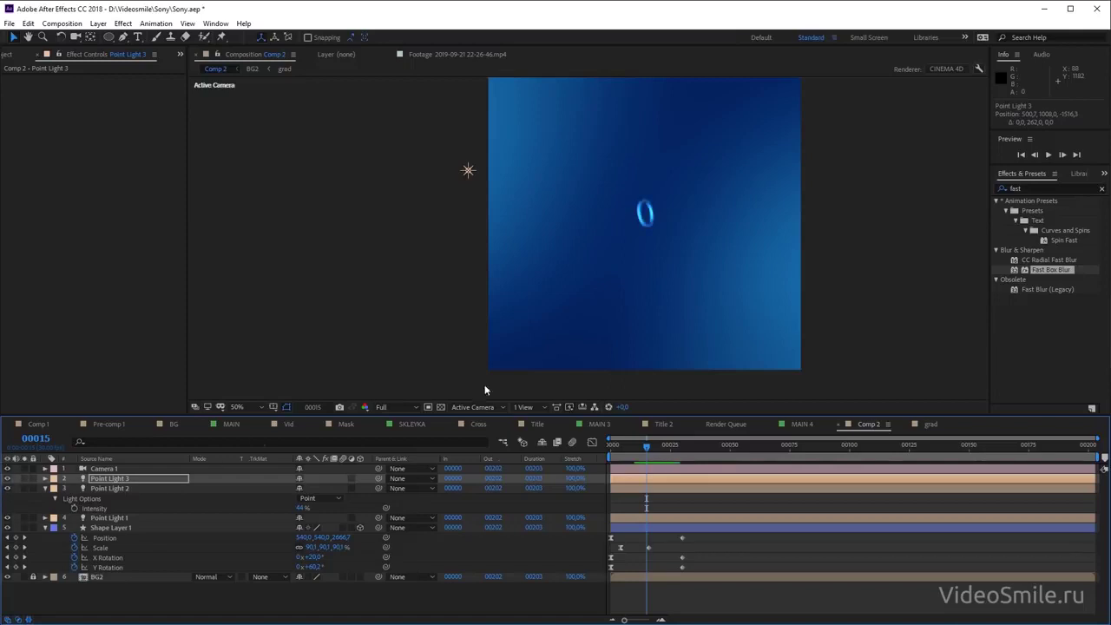
Animate Point Light 2 and 3 Intensity, adding keyframes at frame 30
{"action": "key", "text": "period"}
{"action": "key", "text": "period"}
{"action": "left_click", "coordinate": [638, 484]}
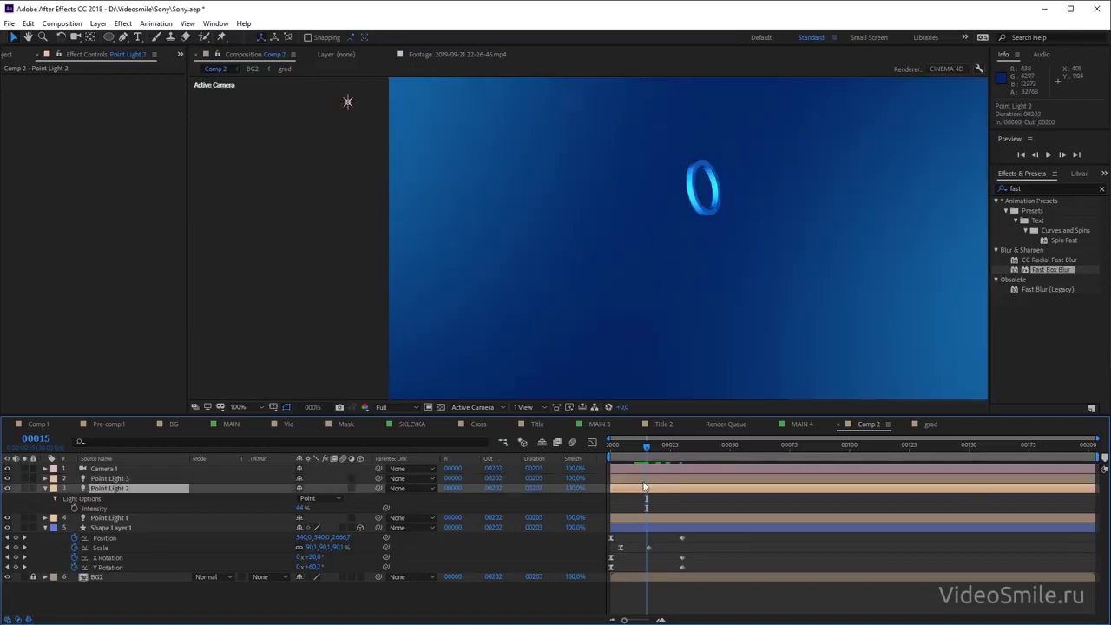
{"action": "left_click", "coordinate": [643, 479], "text": "shift"}
{"action": "key", "text": "t"}
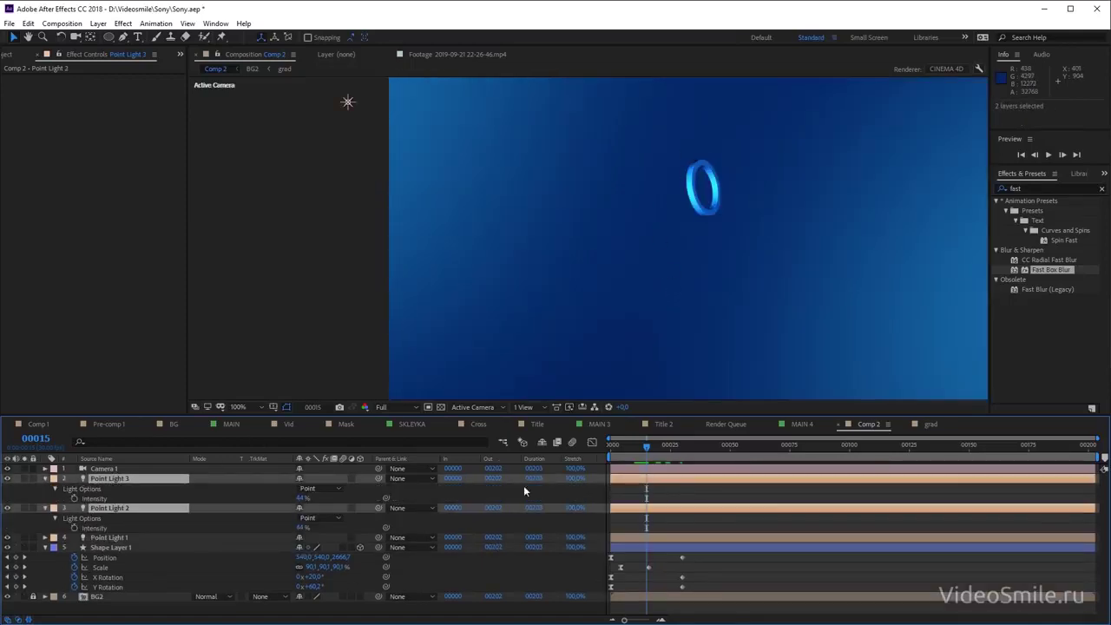
{"action": "left_click", "coordinate": [73, 498]}
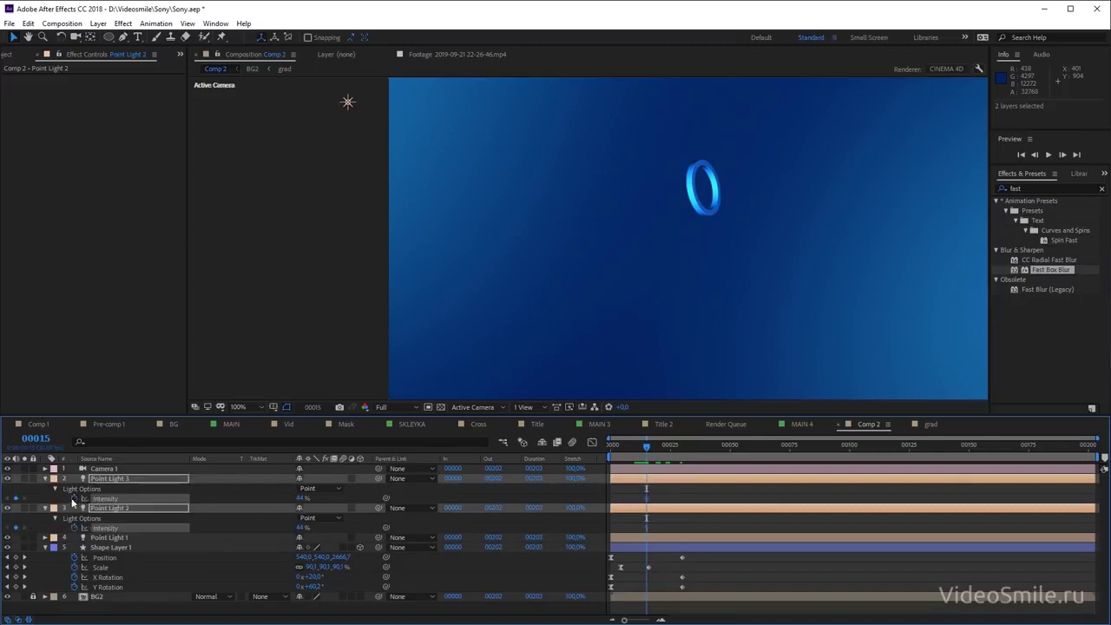
{"action": "left_click", "coordinate": [680, 452]}
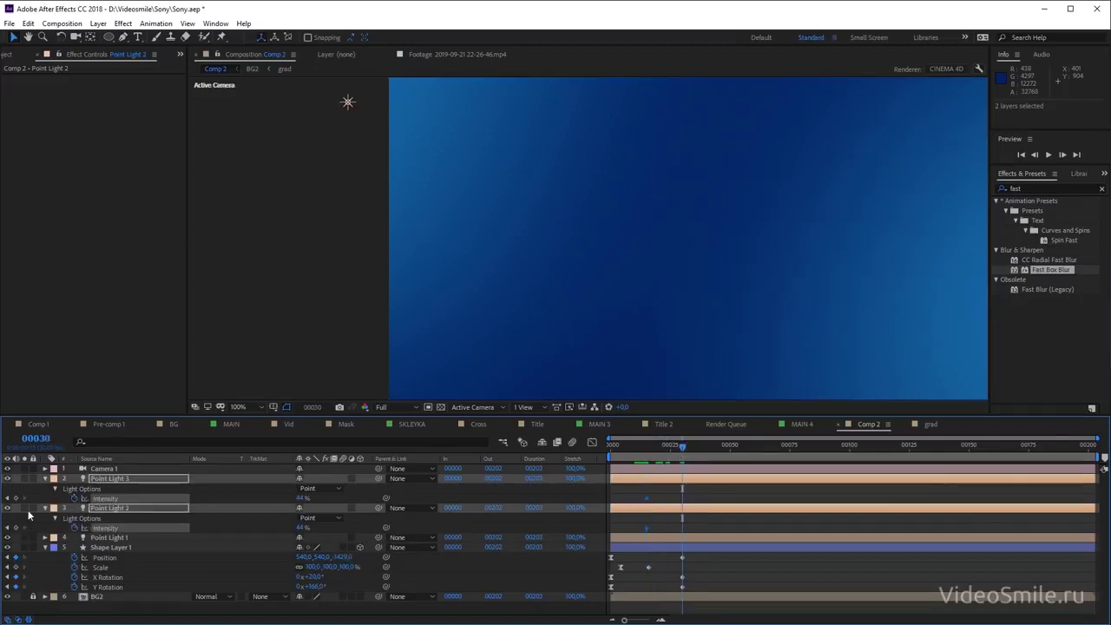
{"action": "left_click", "coordinate": [15, 498]}
{"action": "left_click", "coordinate": [15, 527]}
Lower both lights' intensity to about 38% near frame 16 and preview the lighting
{"action": "left_click", "coordinate": [648, 446]}
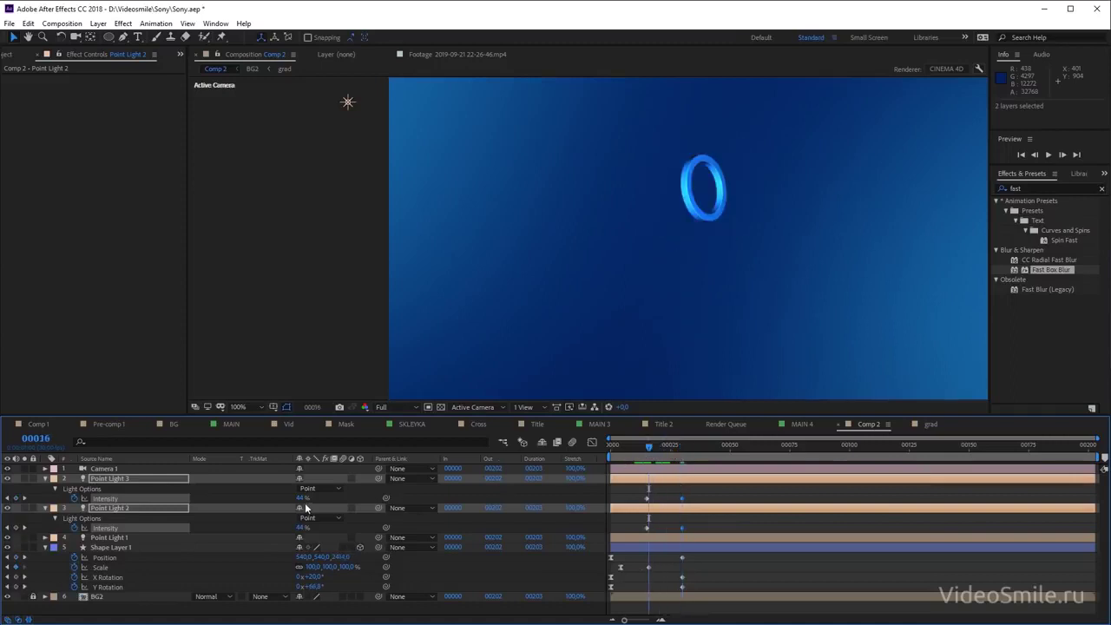
{"action": "left_click_drag", "start_coordinate": [302, 499], "coordinate": [287, 502]}
{"action": "left_click", "coordinate": [647, 498]}
{"action": "left_click_drag", "start_coordinate": [647, 447], "coordinate": [614, 448]}
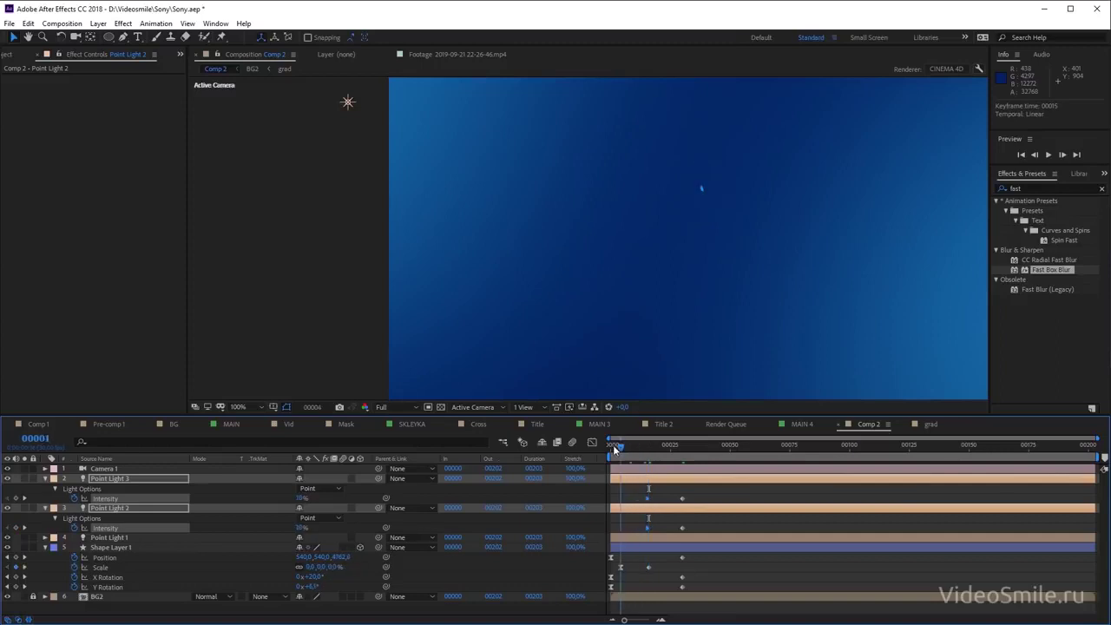
{"action": "key", "text": "space"}
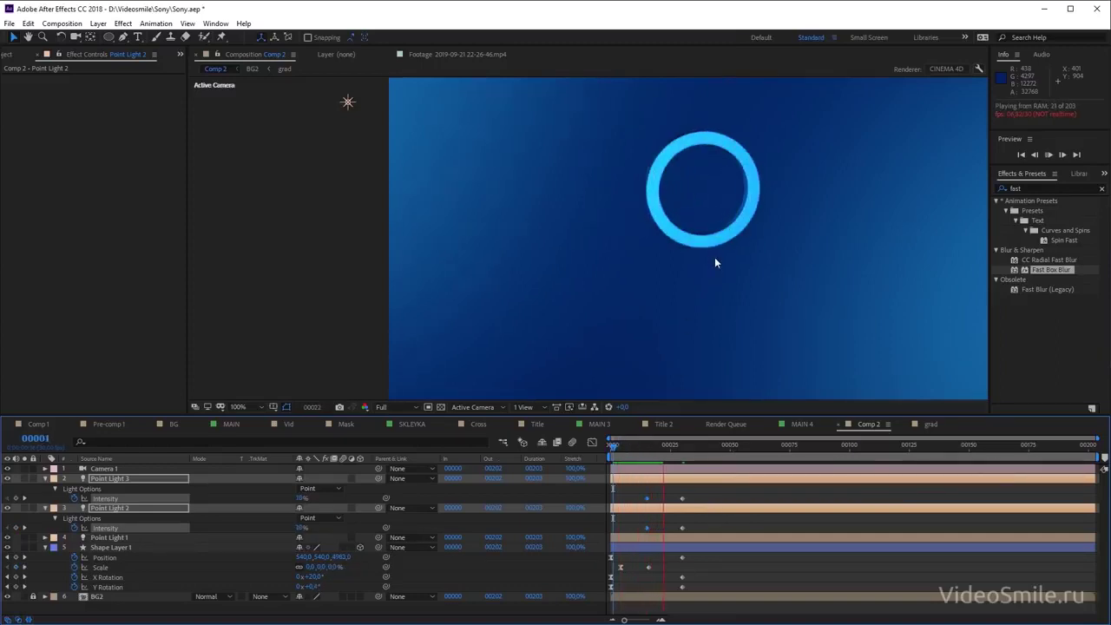
{"action": "left_click", "coordinate": [668, 449]}
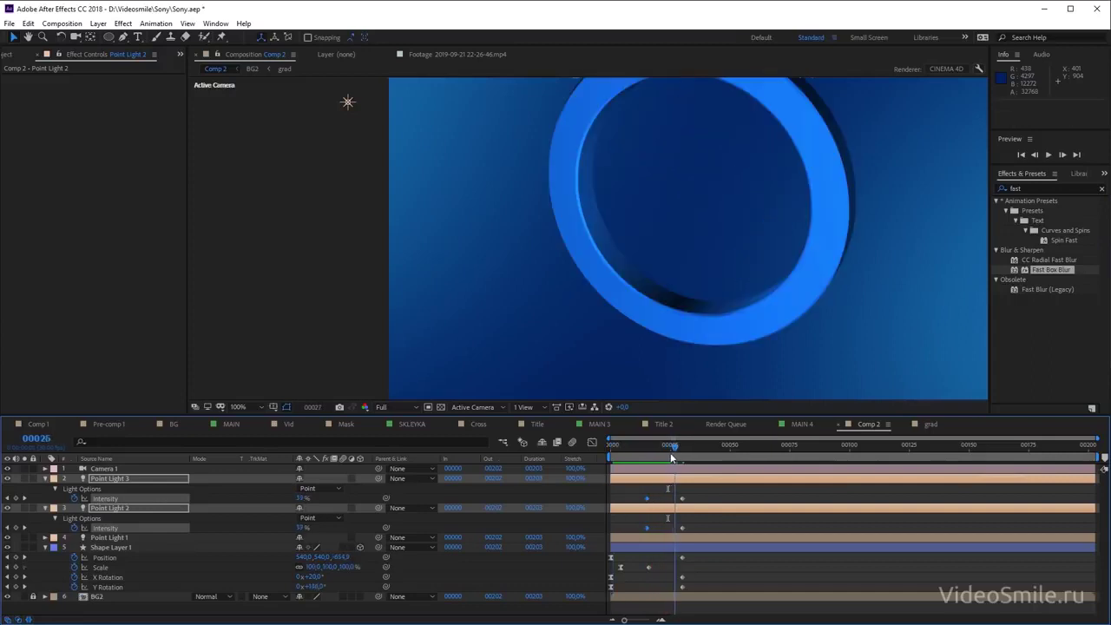
{"action": "left_click_drag", "start_coordinate": [670, 452], "coordinate": [665, 452]}
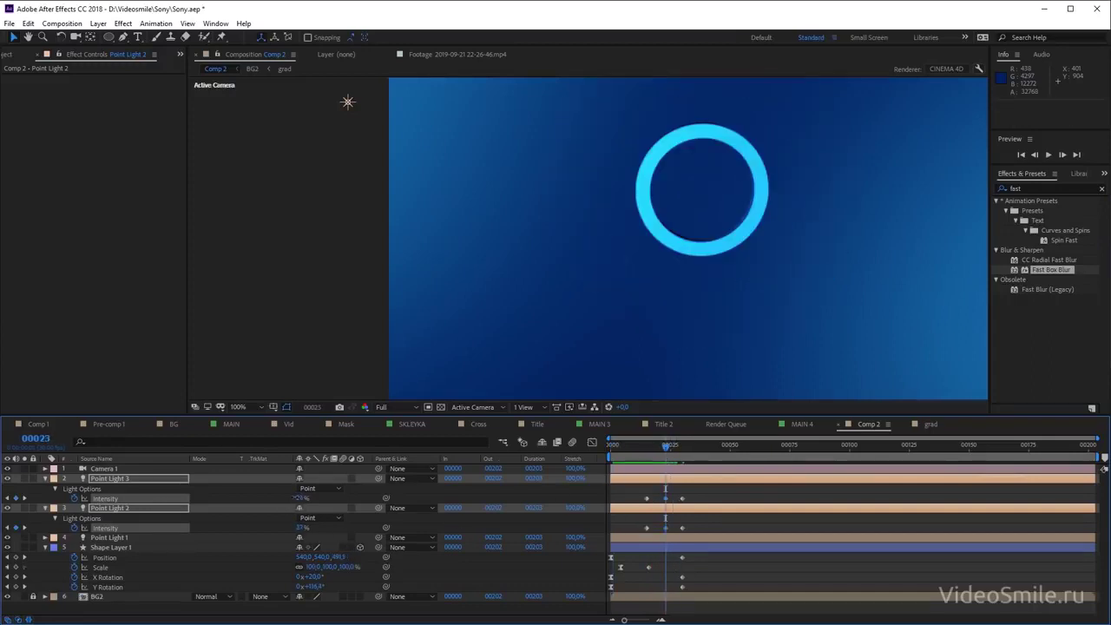
Darken Point Light 3 at frame 23, check frames 26–29, preview, then collapse both lights
{"action": "left_click_drag", "start_coordinate": [301, 498], "coordinate": [293, 498]}
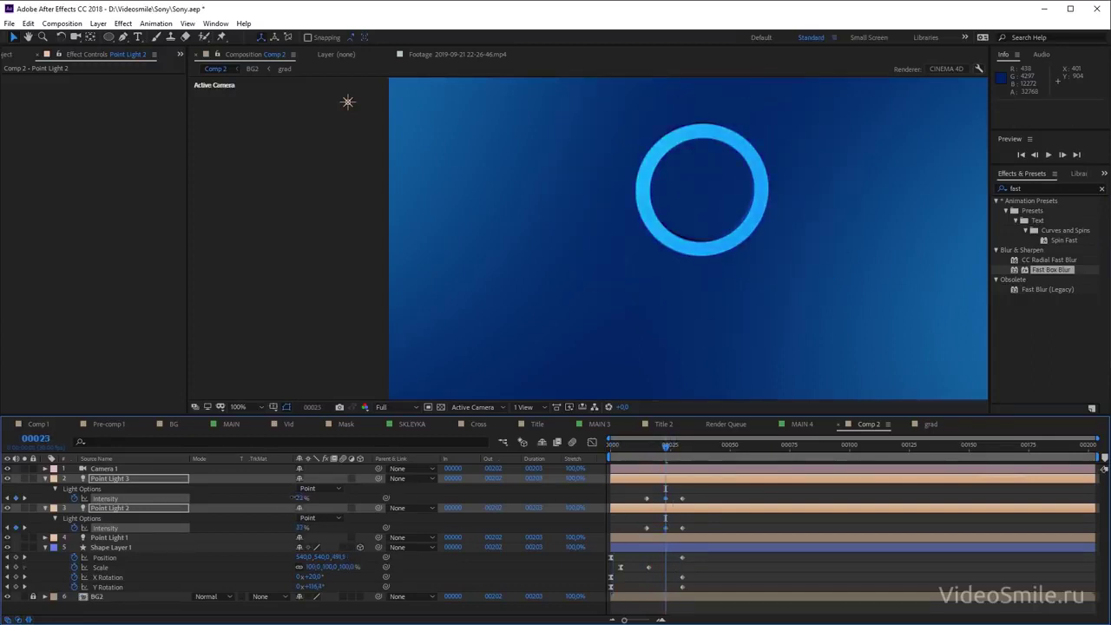
{"action": "left_click", "coordinate": [672, 451]}
{"action": "left_click_drag", "start_coordinate": [673, 452], "coordinate": [680, 453]}
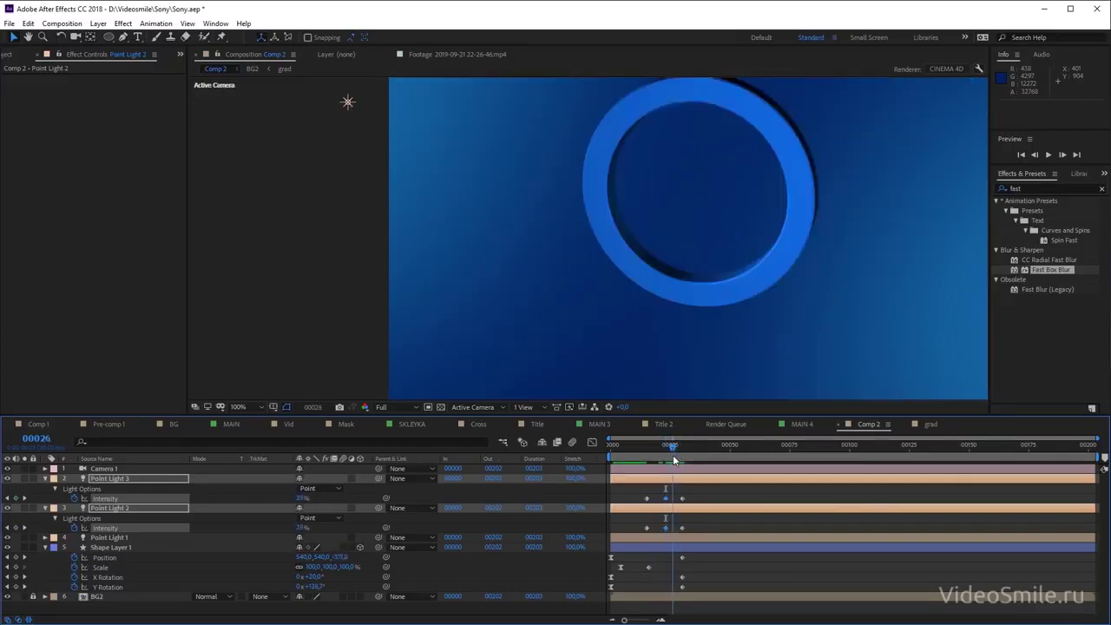
{"action": "left_click_drag", "start_coordinate": [681, 453], "coordinate": [613, 451]}
{"action": "scroll", "coordinate": [717, 290], "scroll_direction": "down", "scroll_amount": 2}
{"action": "key", "text": "space"}
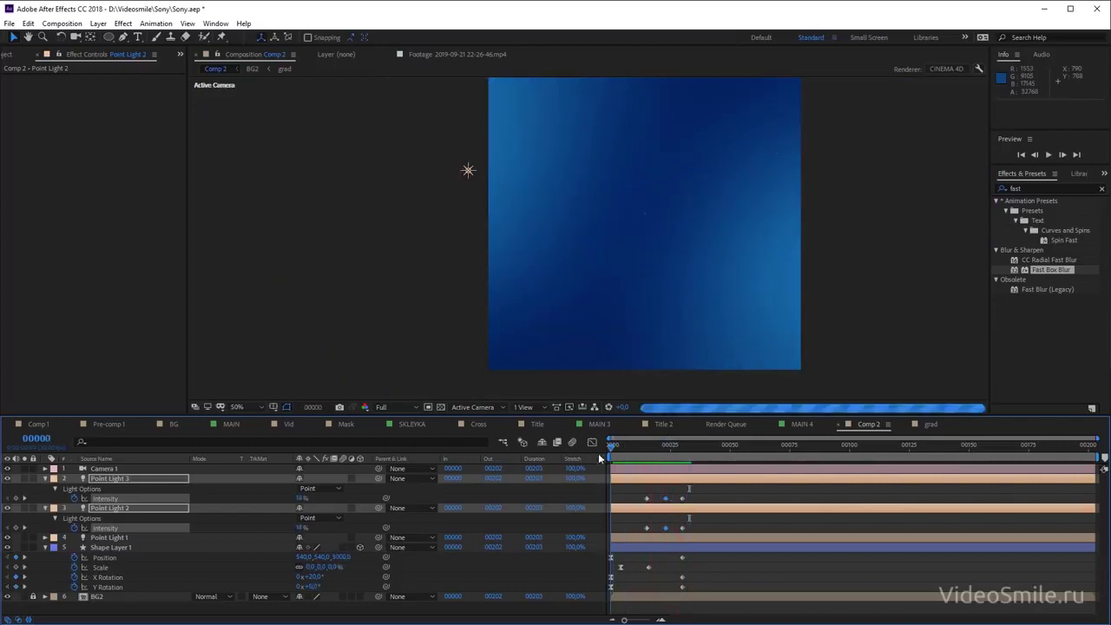
{"action": "left_click_drag", "start_coordinate": [642, 448], "coordinate": [684, 467]}
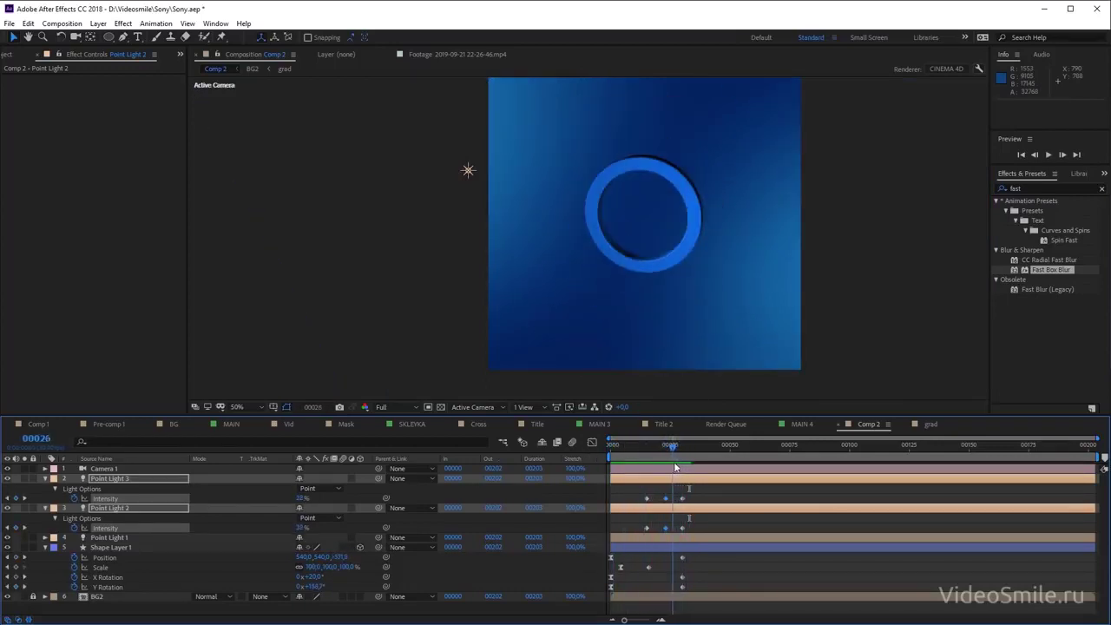
{"action": "left_click", "coordinate": [716, 498]}
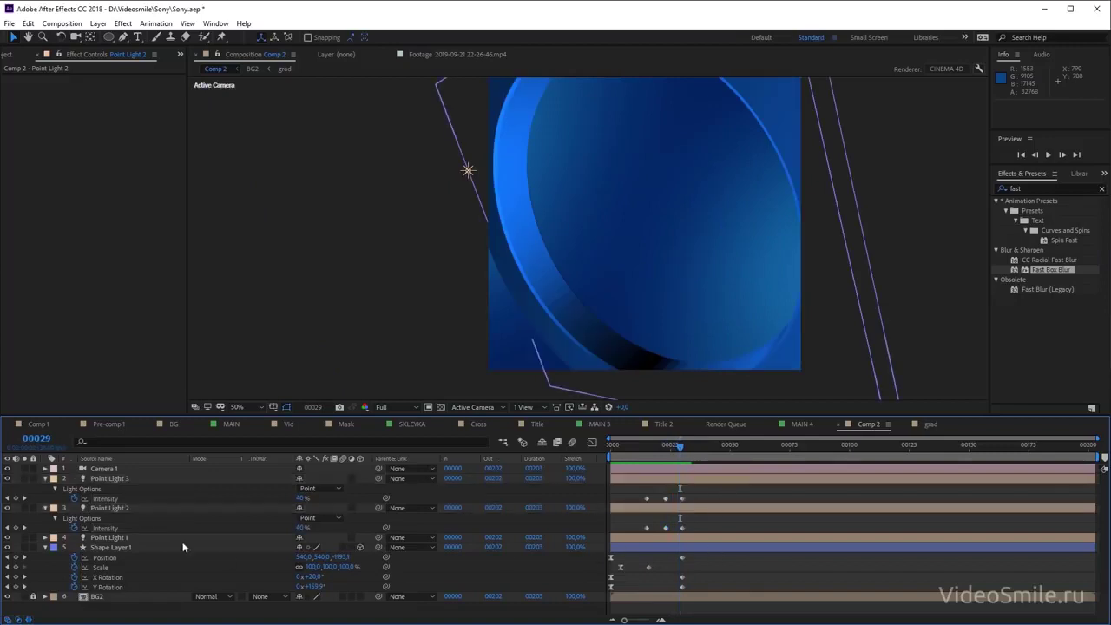
{"action": "left_click", "coordinate": [45, 478]}
{"action": "left_click", "coordinate": [45, 488]}
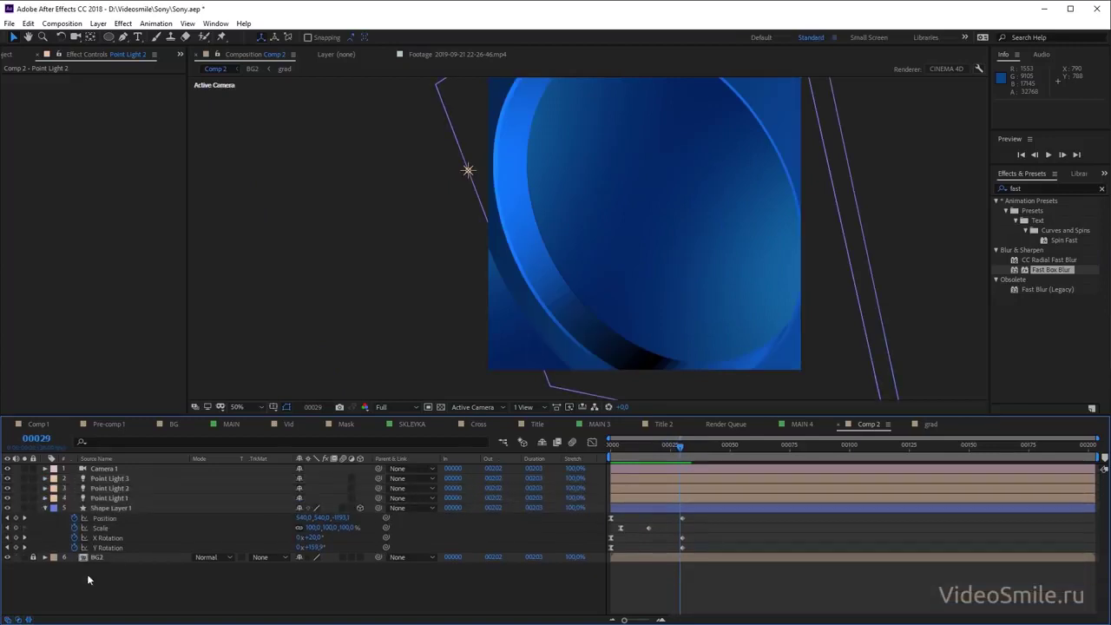
Add a new adjustment layer on top and search Effects & Presets for 'rsmb' to select RSMB
{"action": "key", "text": "ctrl+alt+y"}
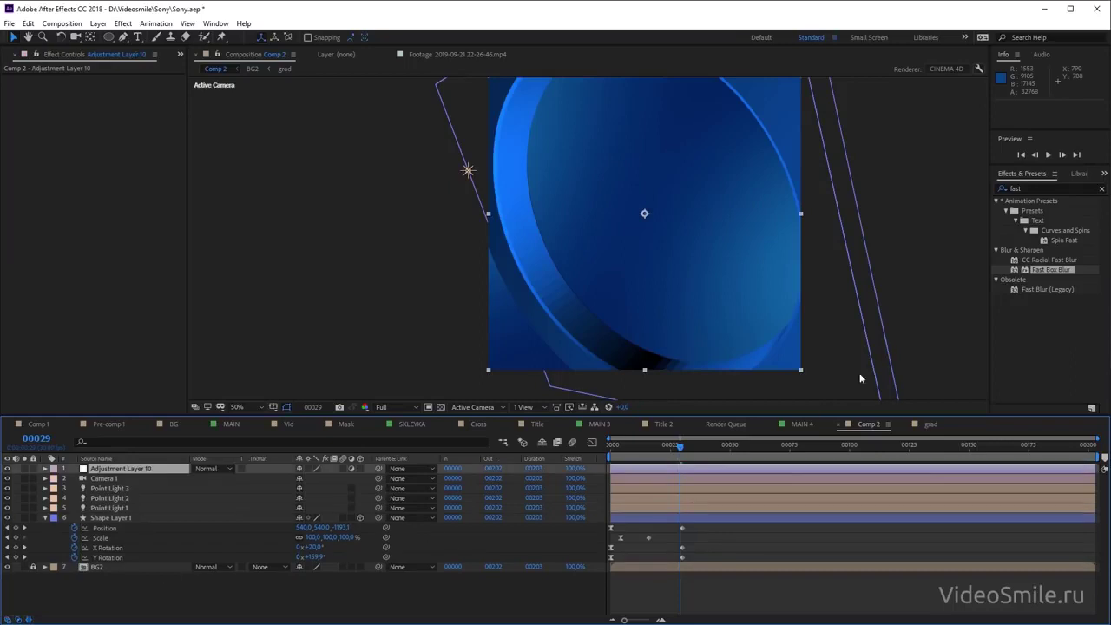
{"action": "left_click", "coordinate": [1038, 188]}
{"action": "left_click", "coordinate": [1101, 188]}
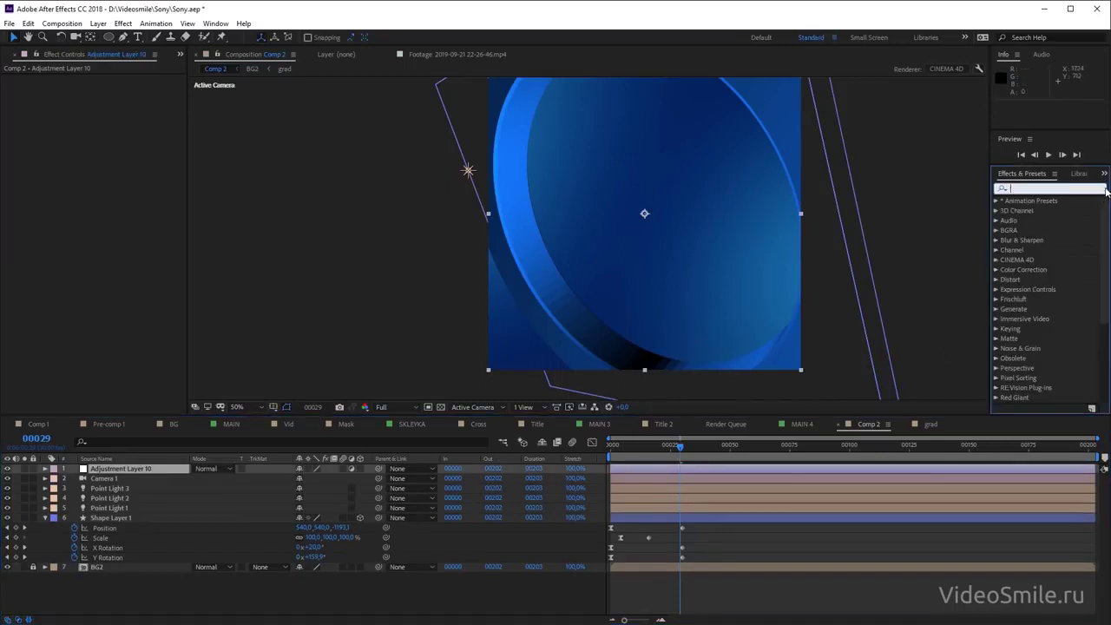
{"action": "key", "text": "period"}
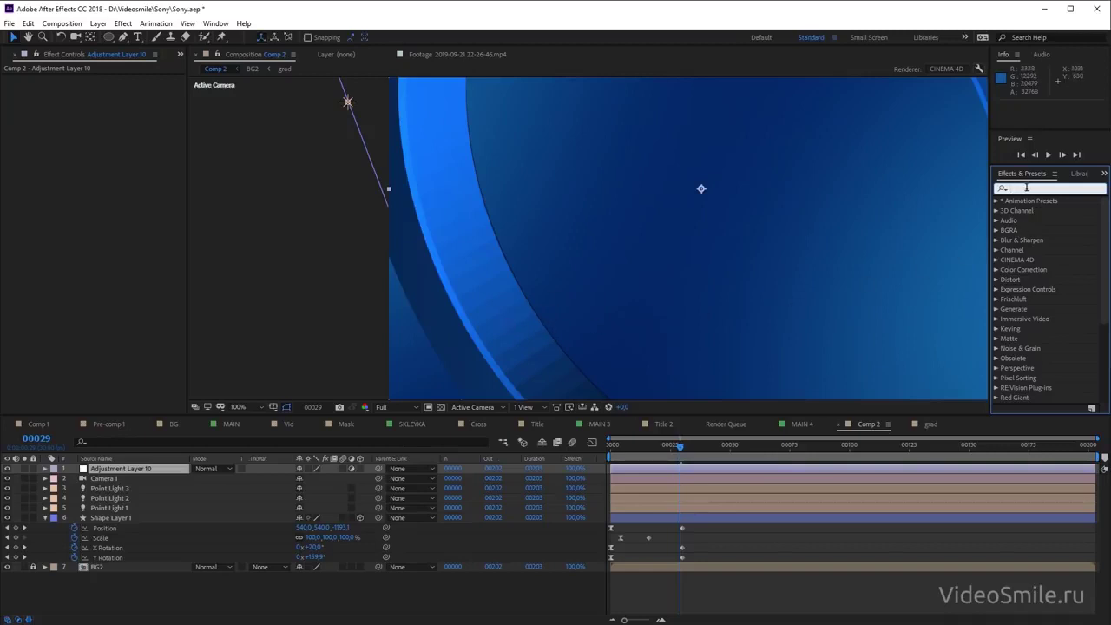
{"action": "type", "text": "rsmb"}
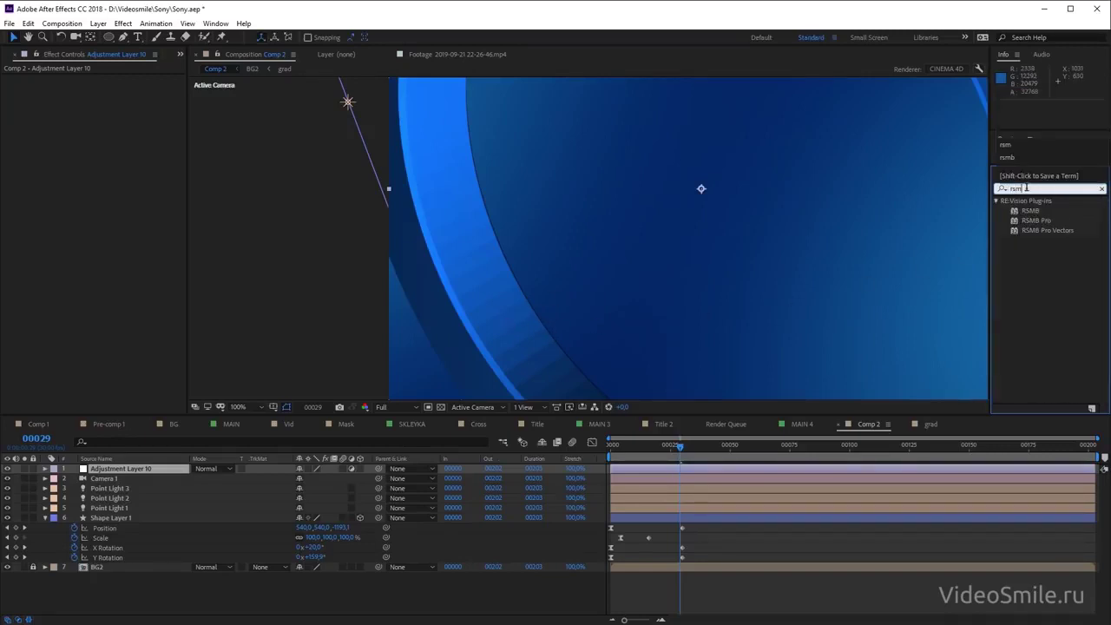
{"action": "left_click", "coordinate": [1030, 211]}
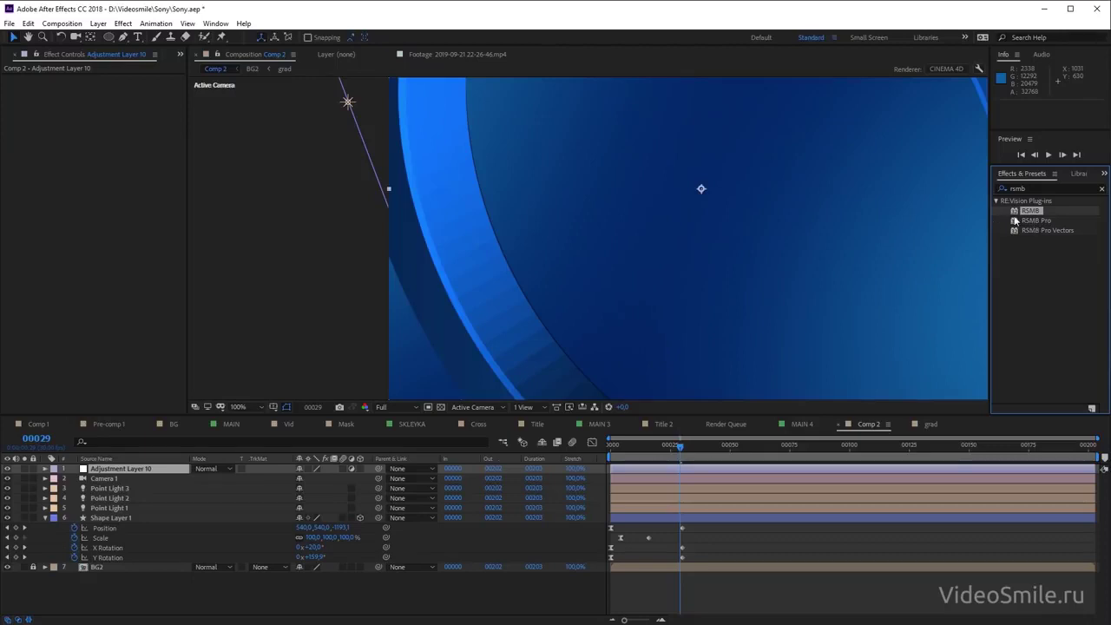
Drop RSMB onto Adjustment Layer 10 and pan the view to the ring
{"action": "left_click_drag", "start_coordinate": [1033, 210], "coordinate": [672, 470]}
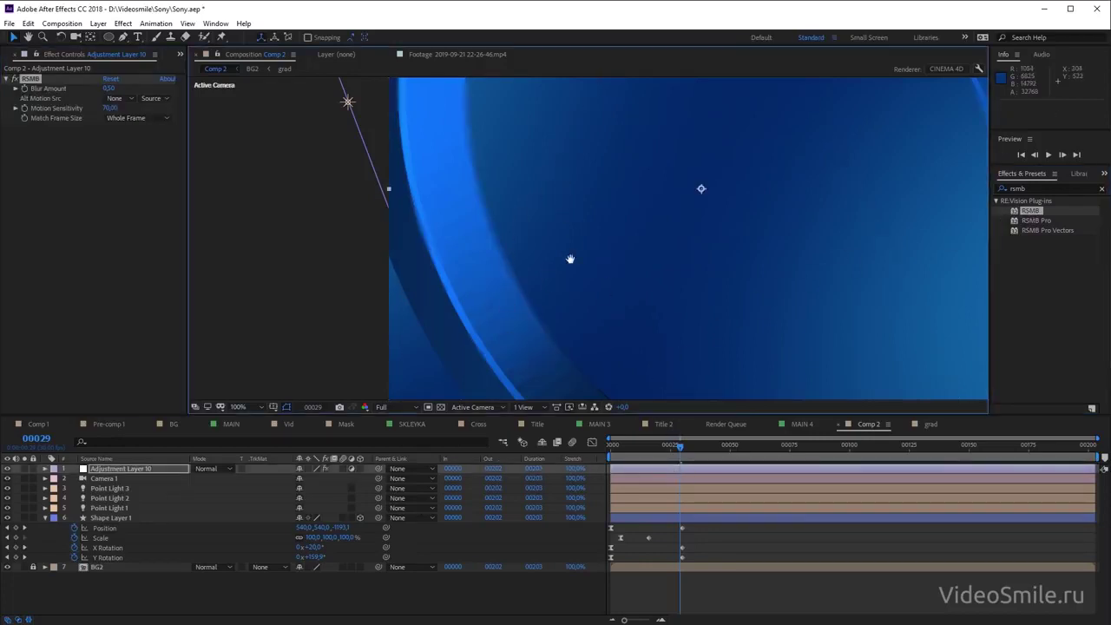
{"action": "scroll", "coordinate": [570, 257], "scroll_direction": "up", "scroll_amount": 5}
{"action": "scroll", "coordinate": [618, 223], "scroll_direction": "up", "scroll_amount": 3}
{"action": "scroll", "coordinate": [961, 315], "scroll_direction": "down", "scroll_amount": 10}
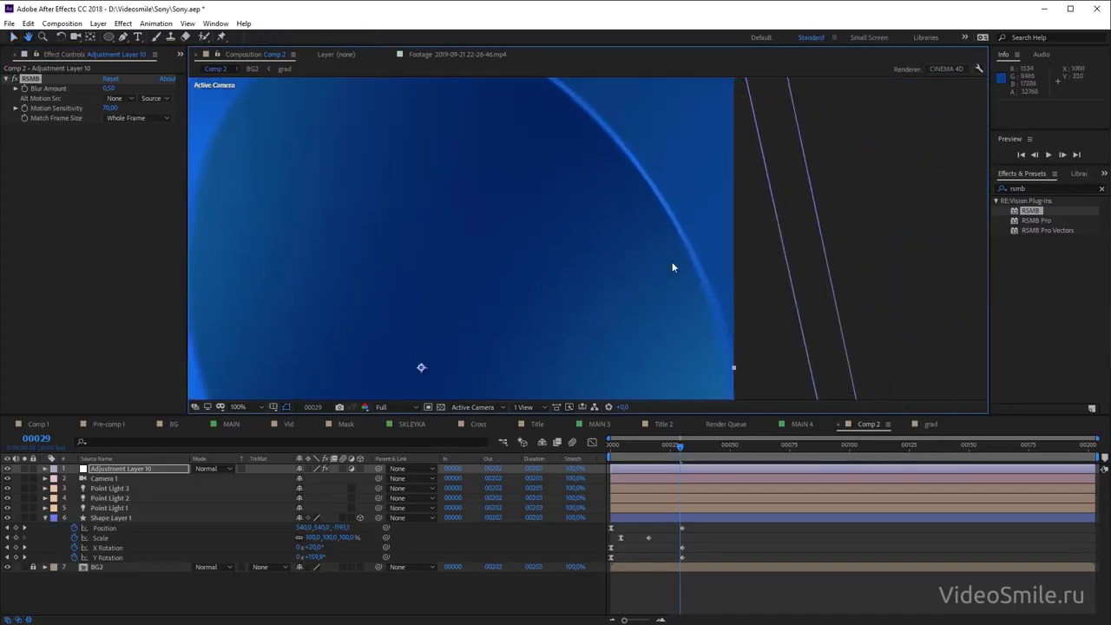
{"action": "scroll", "coordinate": [671, 261], "scroll_direction": "up", "scroll_amount": 6}
{"action": "scroll", "coordinate": [429, 301], "scroll_direction": "down", "scroll_amount": 1}
{"action": "scroll", "coordinate": [427, 266], "scroll_direction": "down", "scroll_amount": 5}
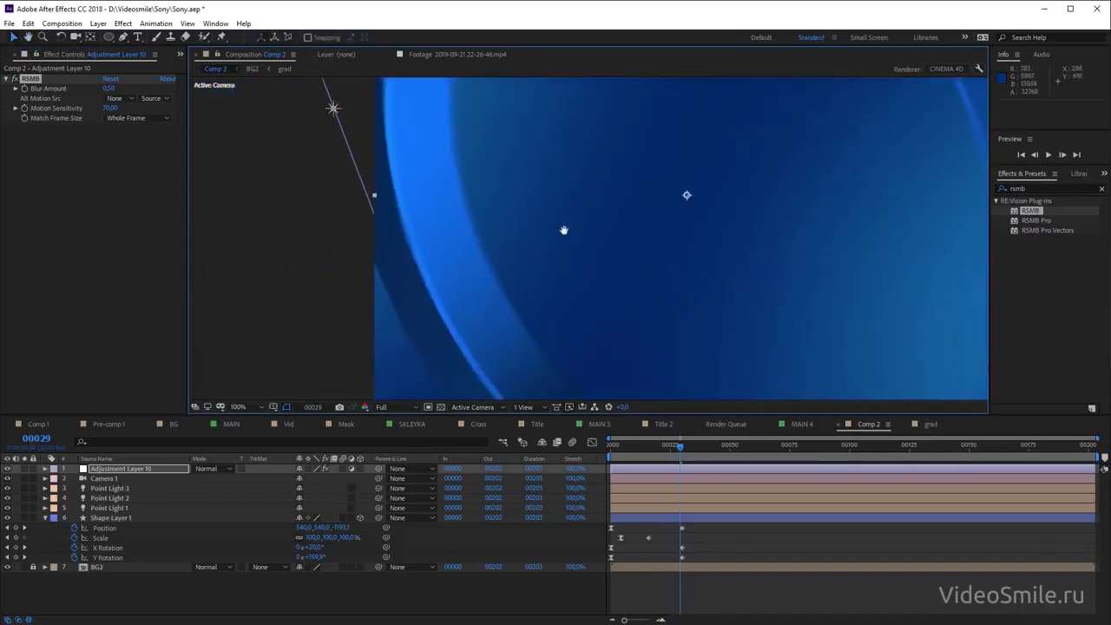
{"action": "left_click_drag", "start_coordinate": [562, 199], "coordinate": [564, 303]}
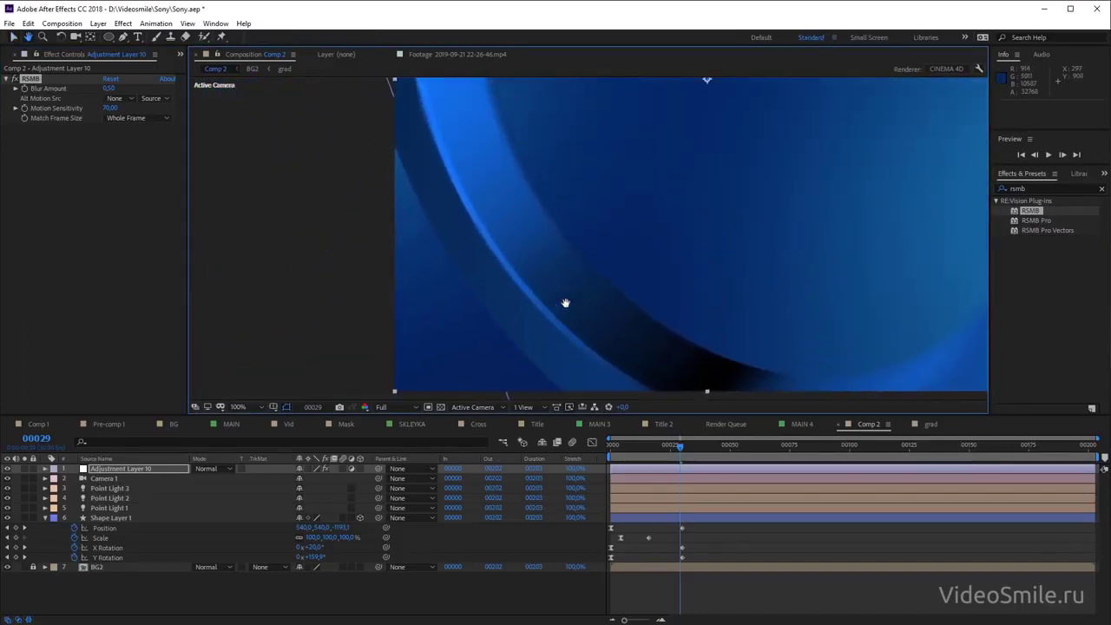
Set RSMB Motion Sensitivity to 60
{"action": "left_click", "coordinate": [110, 108]}
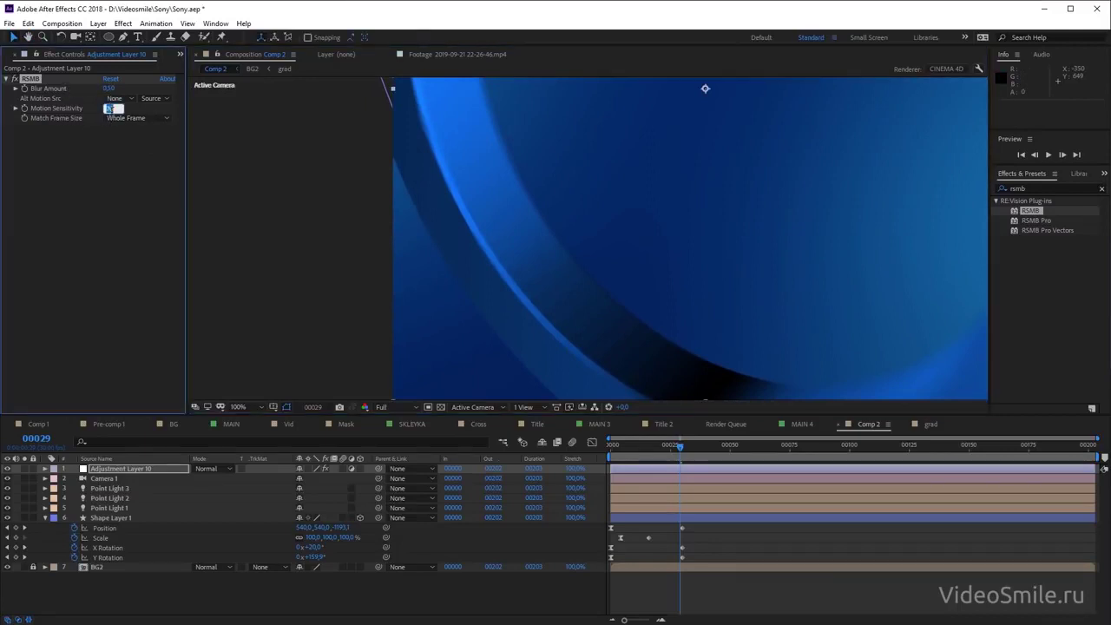
{"action": "type", "text": "50"}
{"action": "key", "text": "Return"}
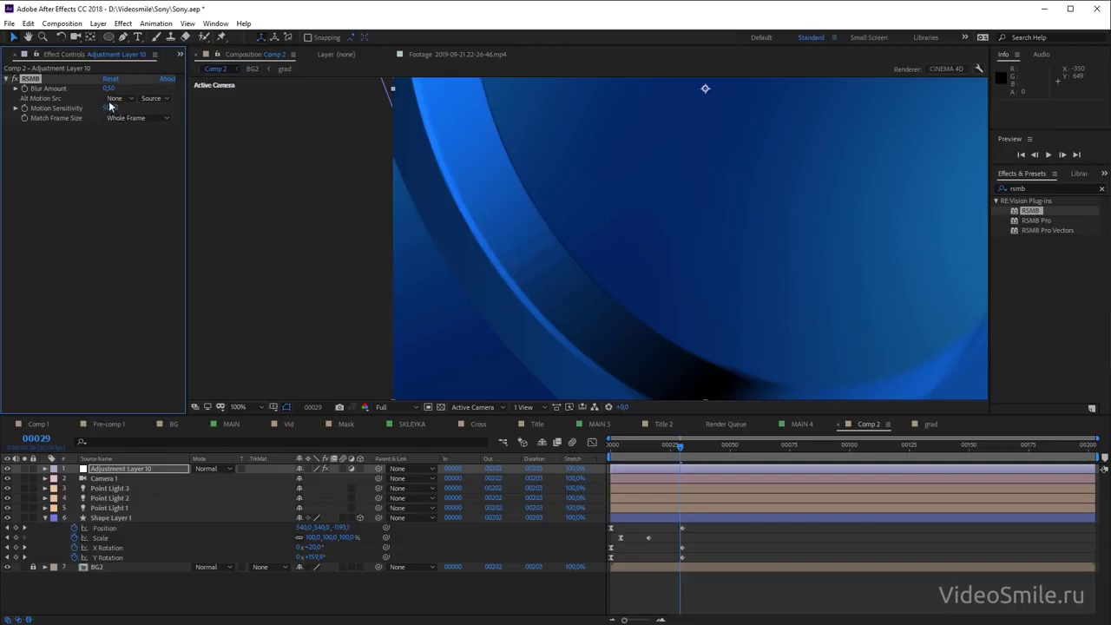
{"action": "left_click", "coordinate": [110, 108]}
{"action": "type", "text": "60"}
{"action": "key", "text": "Return"}
At frame 18, compare the ring with RSMB off and on, then set Blur Amount to 0,30
{"action": "left_click", "coordinate": [653, 444]}
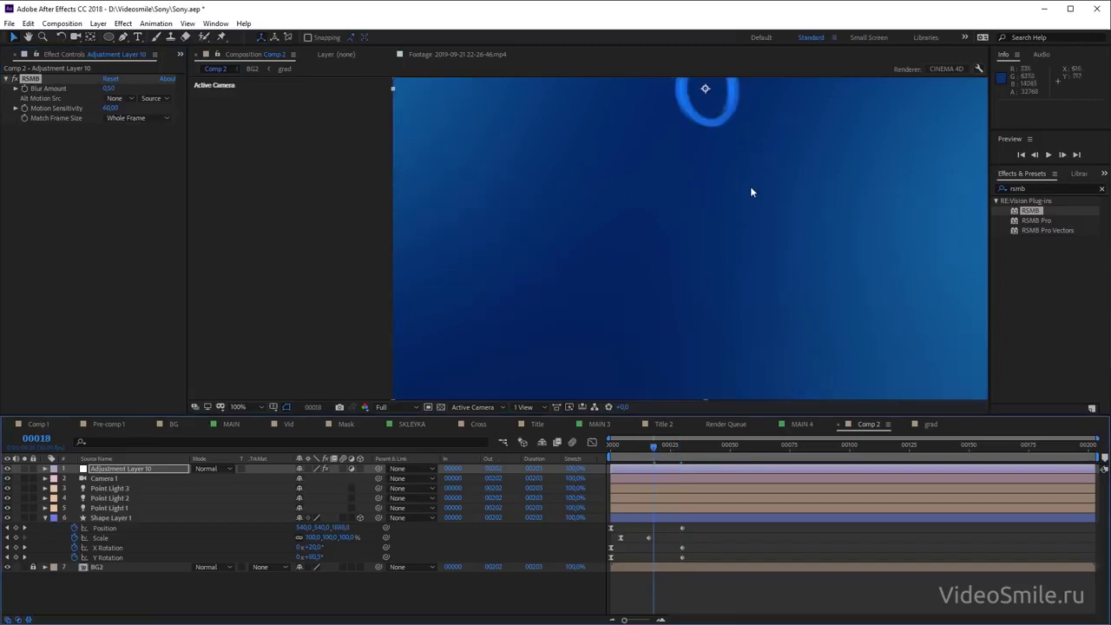
{"action": "scroll", "coordinate": [717, 300], "scroll_direction": "up", "scroll_amount": 1}
{"action": "scroll", "coordinate": [643, 238], "scroll_direction": "up", "scroll_amount": 1}
{"action": "left_click", "coordinate": [15, 79]}
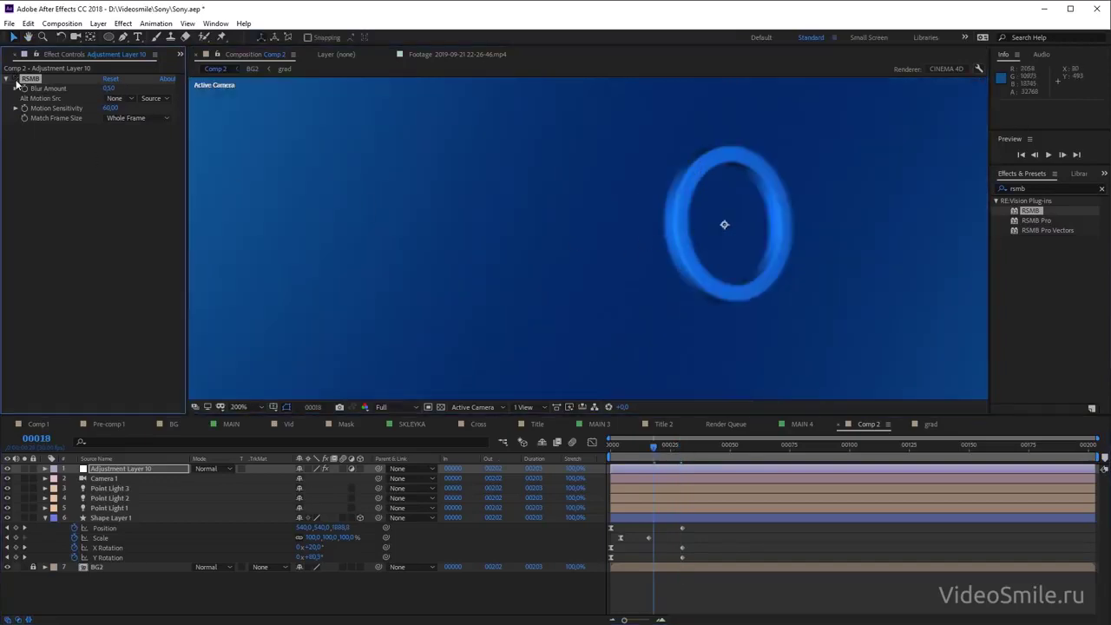
{"action": "left_click", "coordinate": [14, 79]}
{"action": "left_click", "coordinate": [109, 89]}
{"action": "type", "text": ",3"}
{"action": "key", "text": "Return"}
{"action": "scroll", "coordinate": [850, 244], "scroll_direction": "down", "scroll_amount": 1}
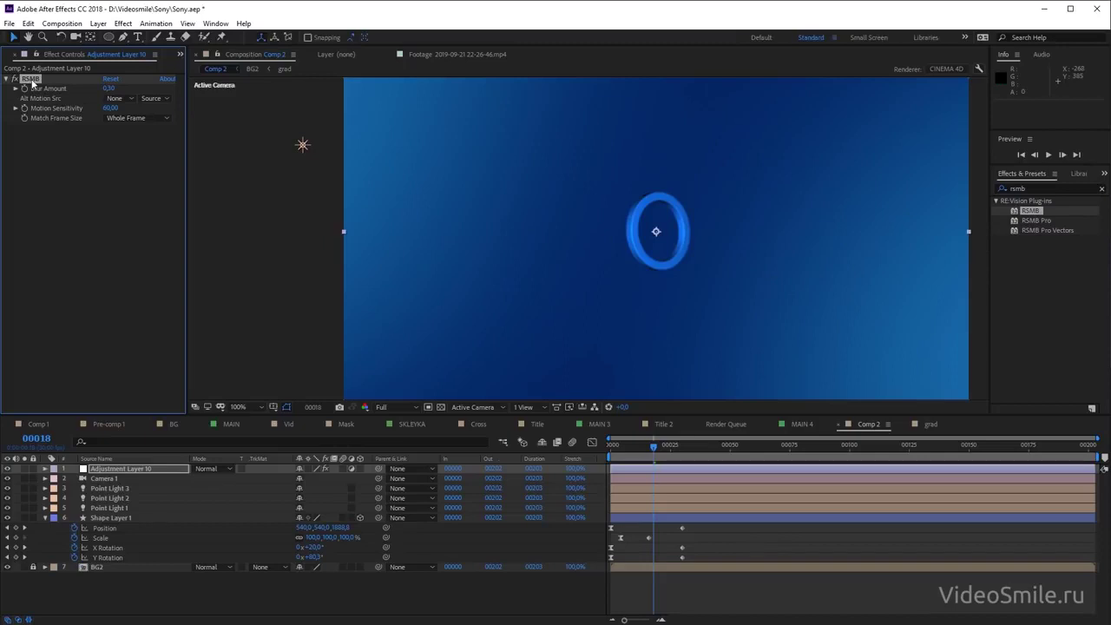
Replace RSMB with CC Force Motion Blur on Adjustment Layer 10
{"action": "key", "text": "Delete"}
{"action": "left_click", "coordinate": [1046, 187]}
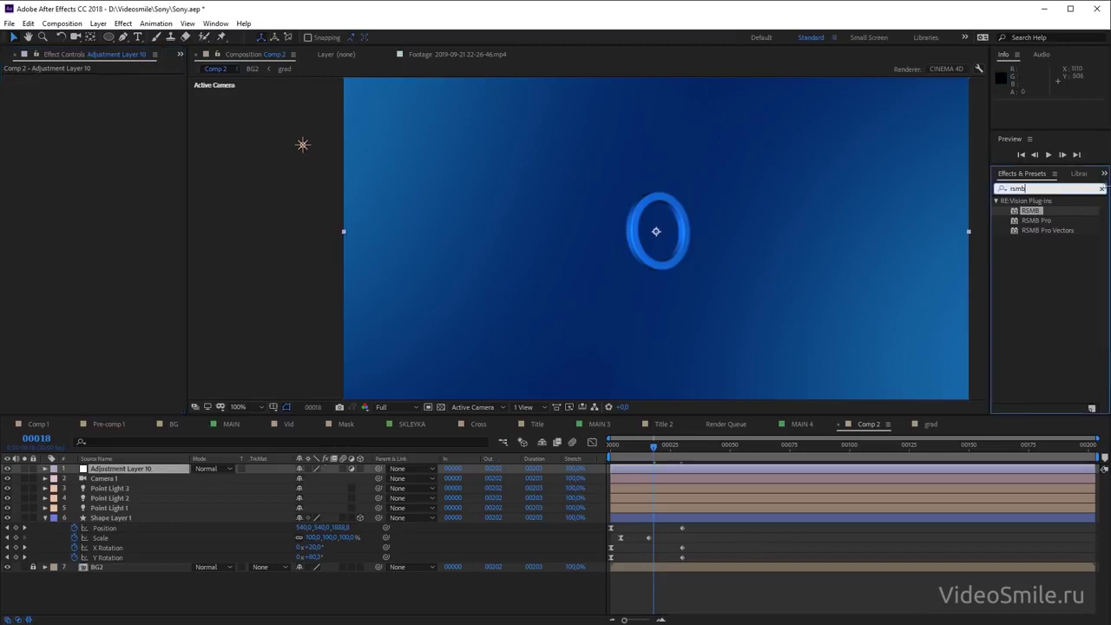
{"action": "left_click", "coordinate": [1101, 188]}
{"action": "type", "text": "f"}
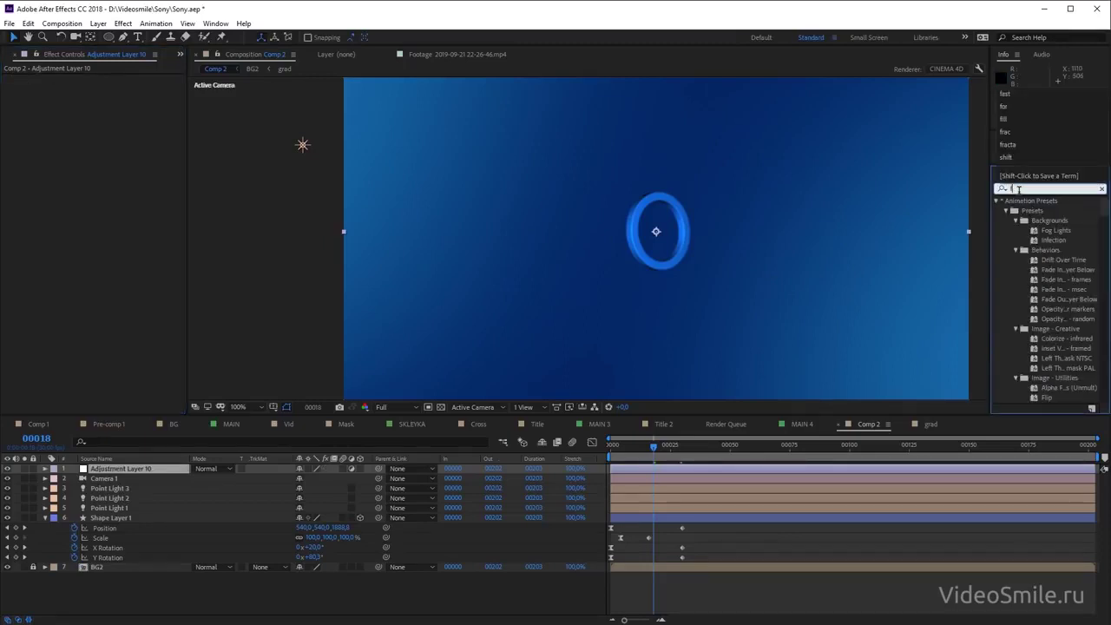
{"action": "type", "text": "orce"}
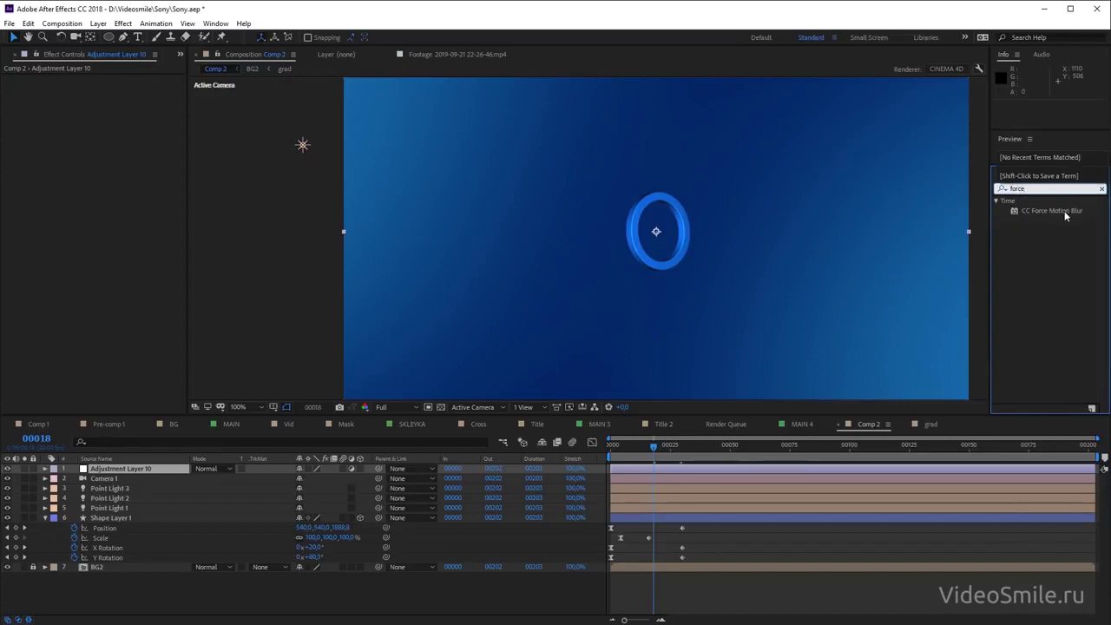
{"action": "left_click_drag", "start_coordinate": [1066, 216], "coordinate": [676, 468]}
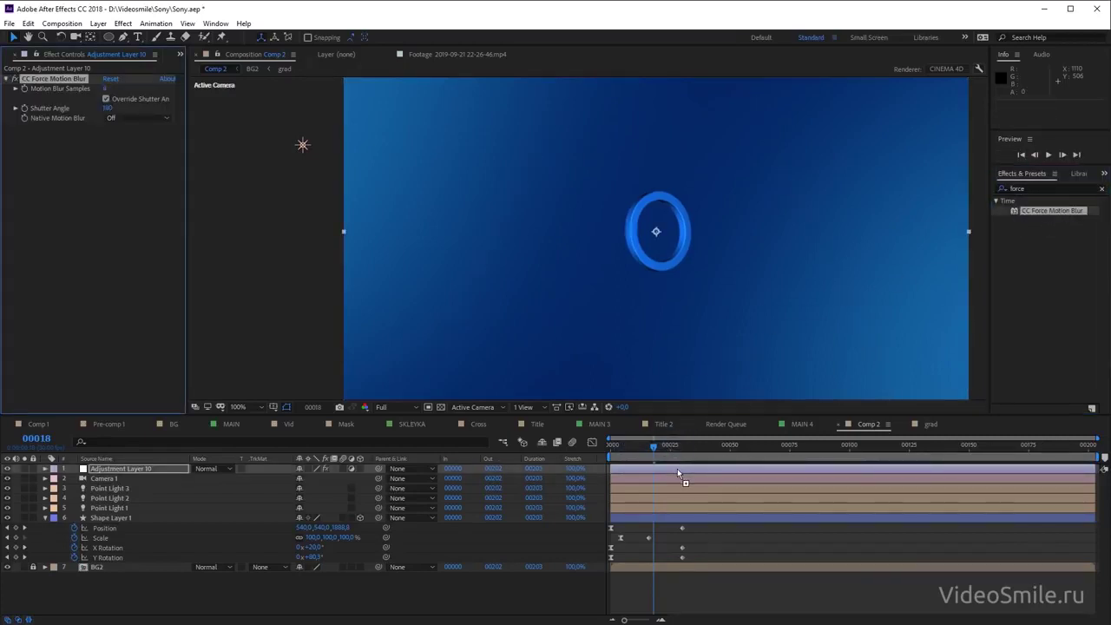
Inspect the forced blur at frames 23 and 27, toggling the effect to compare
{"action": "left_click", "coordinate": [666, 448]}
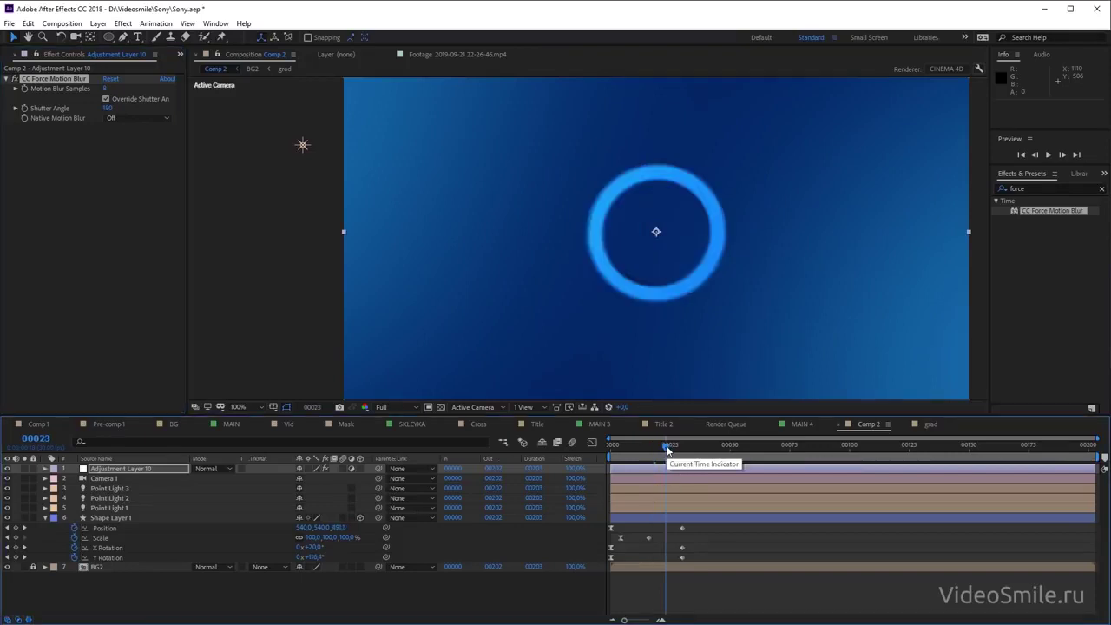
{"action": "left_click", "coordinate": [673, 446]}
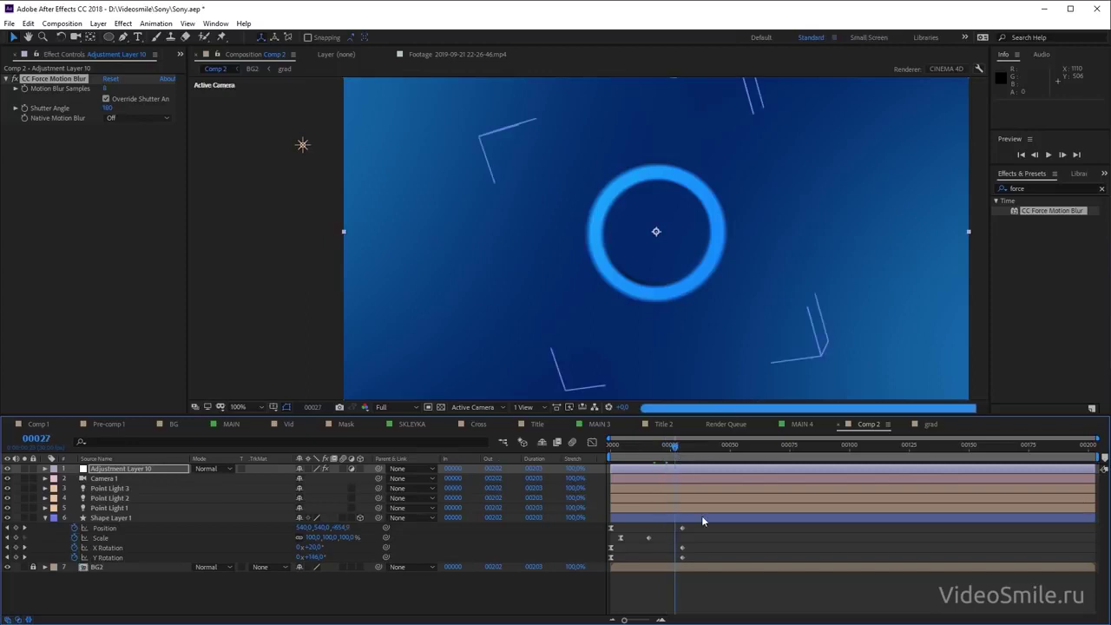
{"action": "scroll", "coordinate": [482, 168], "scroll_direction": "up", "scroll_amount": 2}
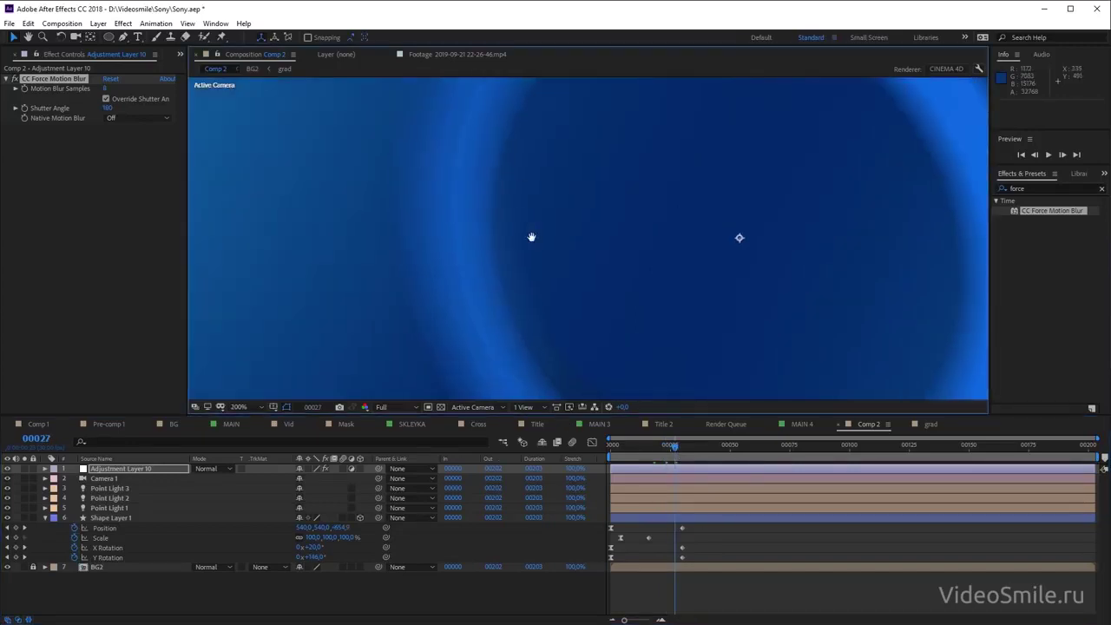
{"action": "scroll", "coordinate": [483, 167], "scroll_direction": "up", "scroll_amount": 2}
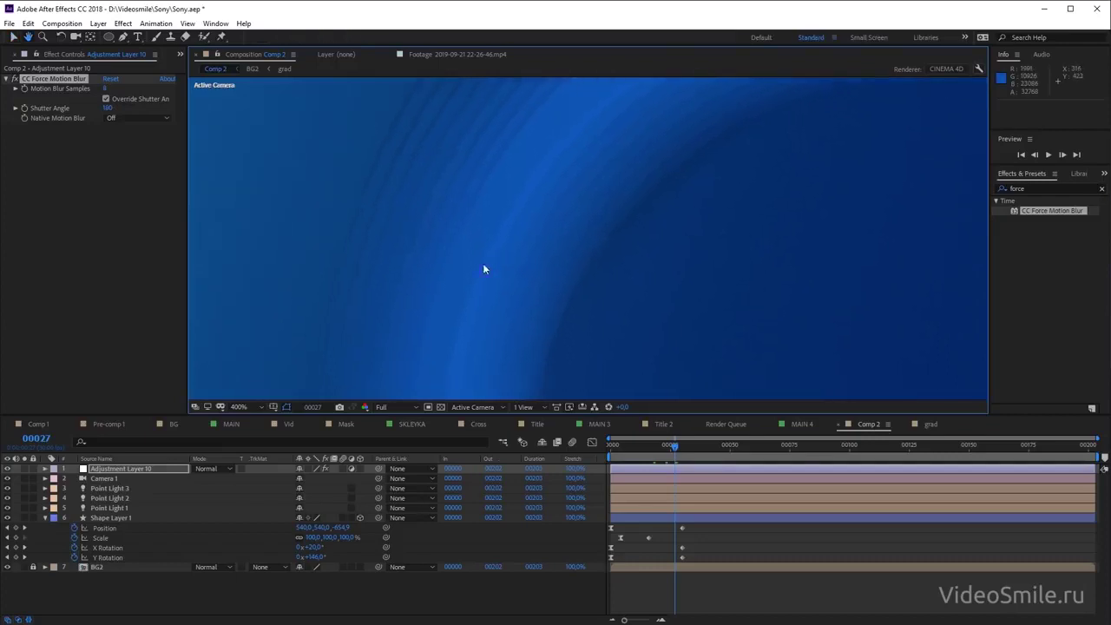
{"action": "left_click", "coordinate": [15, 79]}
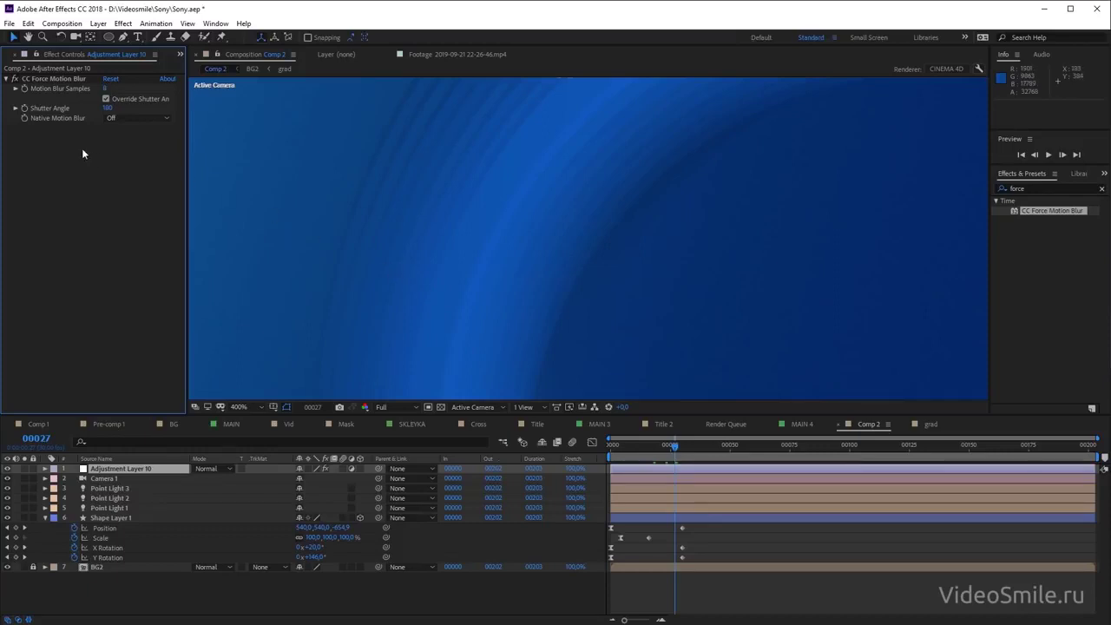
Set CC Force Motion Blur's Shutter Angle to 360, then to 90
{"action": "left_click", "coordinate": [105, 108]}
{"action": "type", "text": "360"}
{"action": "key", "text": "Return"}
{"action": "scroll", "coordinate": [578, 304], "scroll_direction": "down", "scroll_amount": 2}
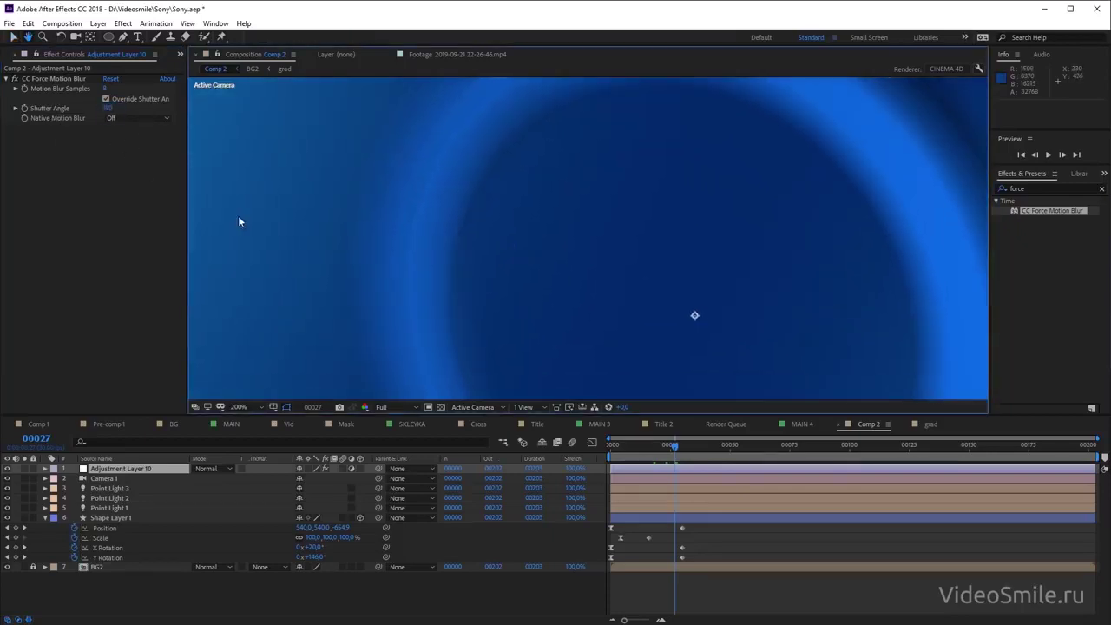
{"action": "left_click", "coordinate": [107, 109]}
{"action": "type", "text": "90"}
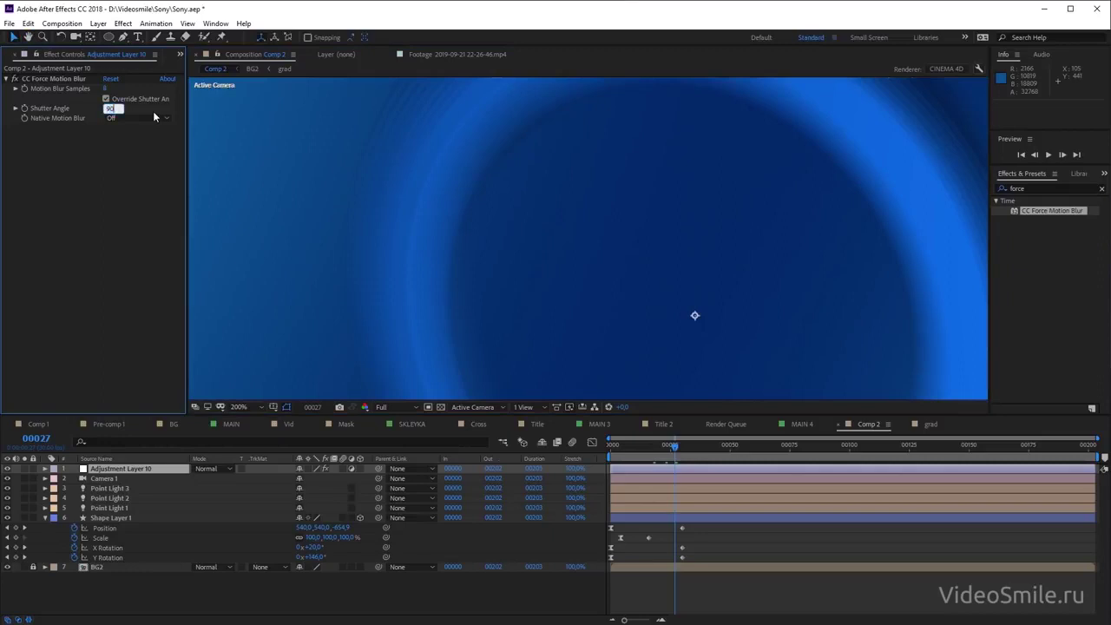
{"action": "key", "text": "Return"}
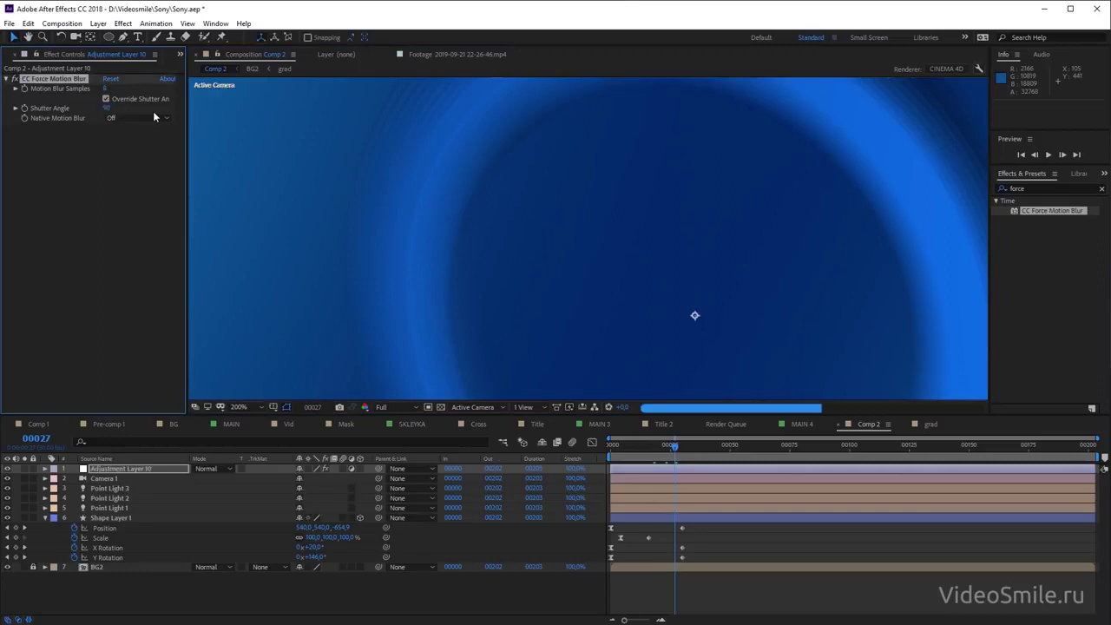
{"action": "scroll", "coordinate": [656, 236], "scroll_direction": "down", "scroll_amount": 2}
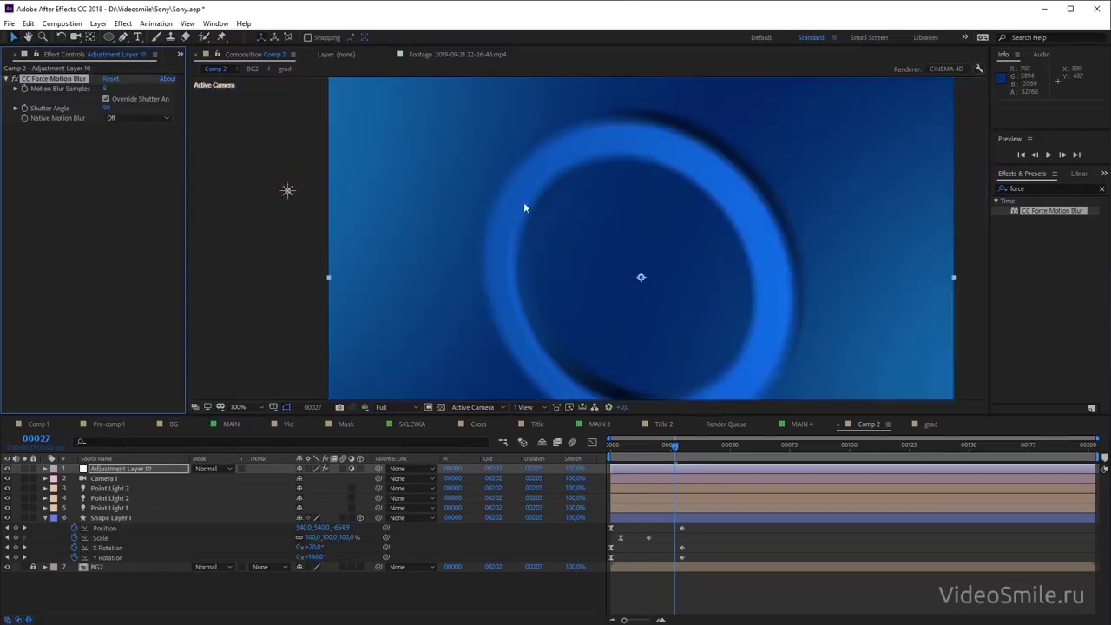
{"action": "scroll", "coordinate": [521, 227], "scroll_direction": "up", "scroll_amount": 2}
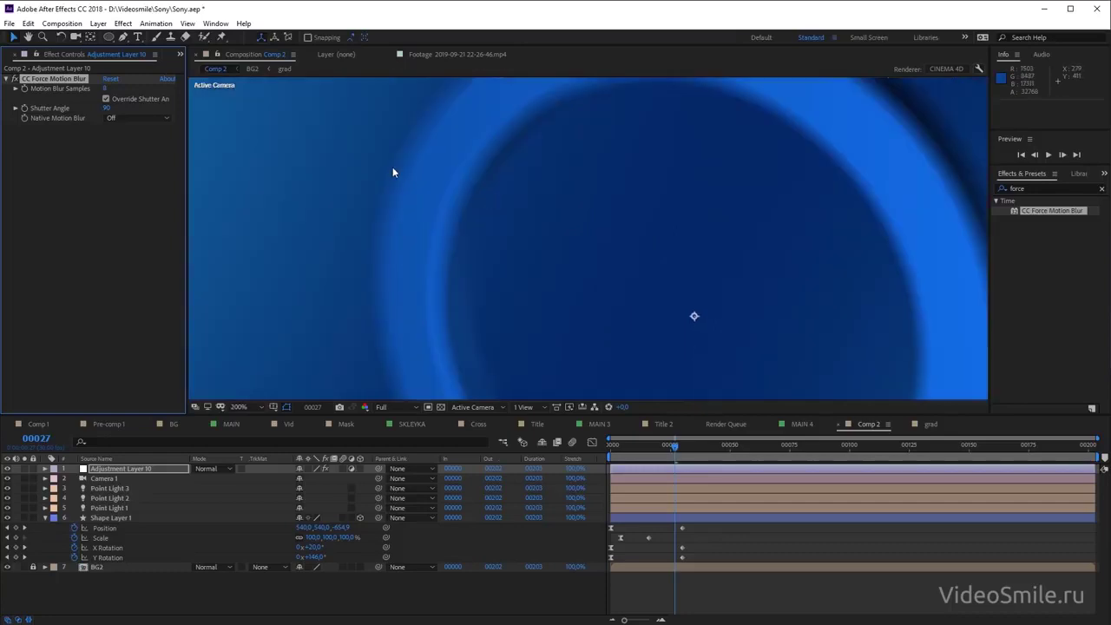
{"action": "scroll", "coordinate": [564, 193], "scroll_direction": "down", "scroll_amount": 2}
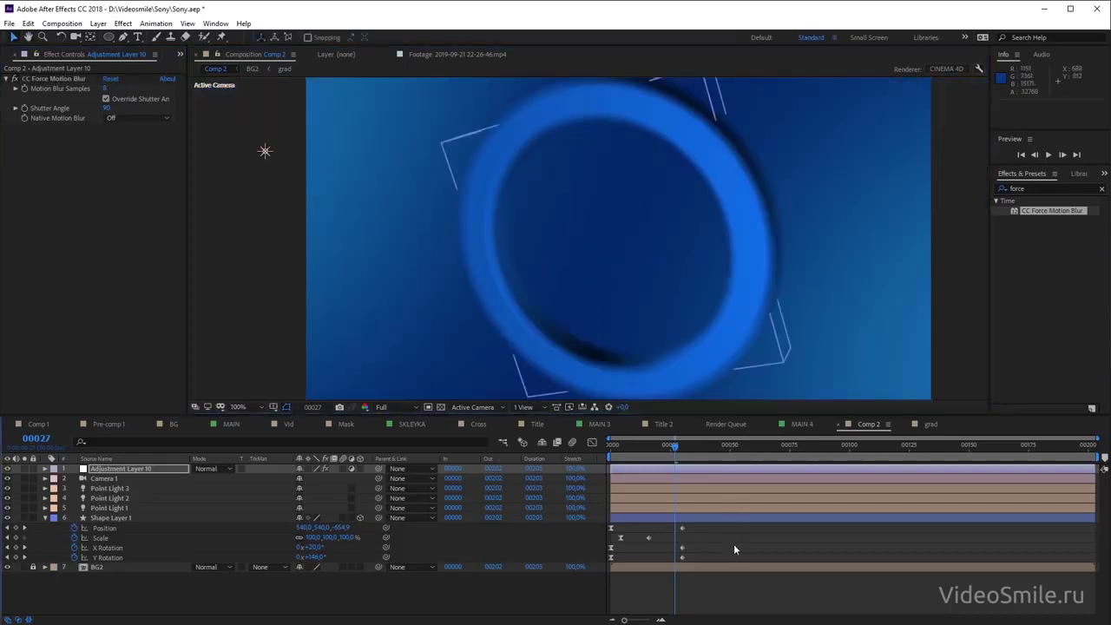
Preview the ring's fly-in from the first frame
{"action": "left_click", "coordinate": [648, 445]}
{"action": "left_click", "coordinate": [610, 445]}
{"action": "key", "text": "space"}
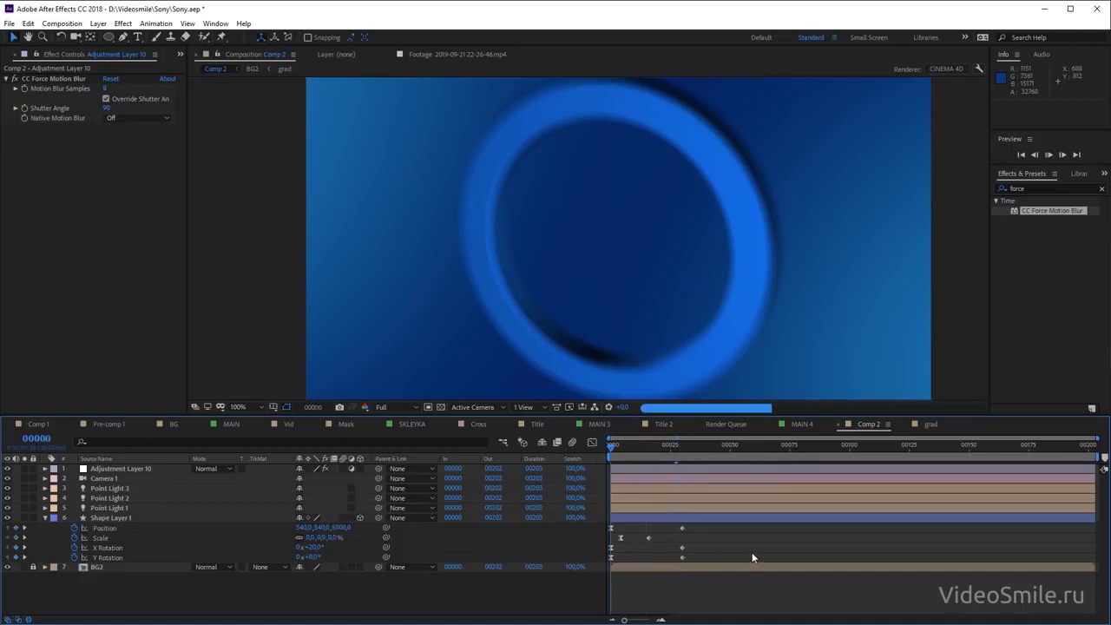
{"action": "key", "text": "space"}
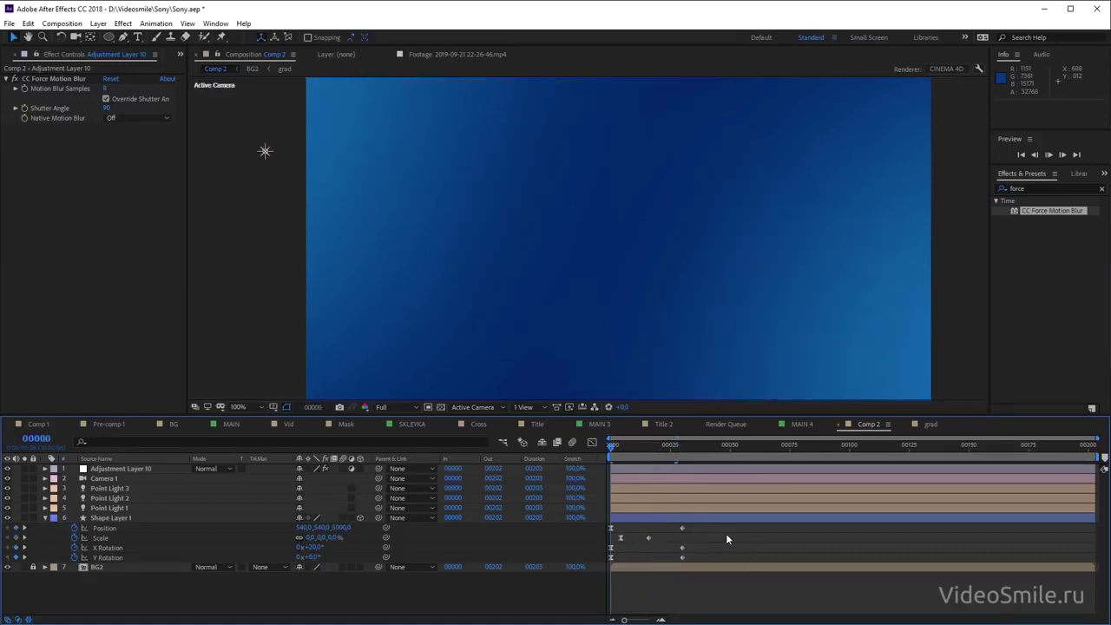
{"action": "key", "text": "space"}
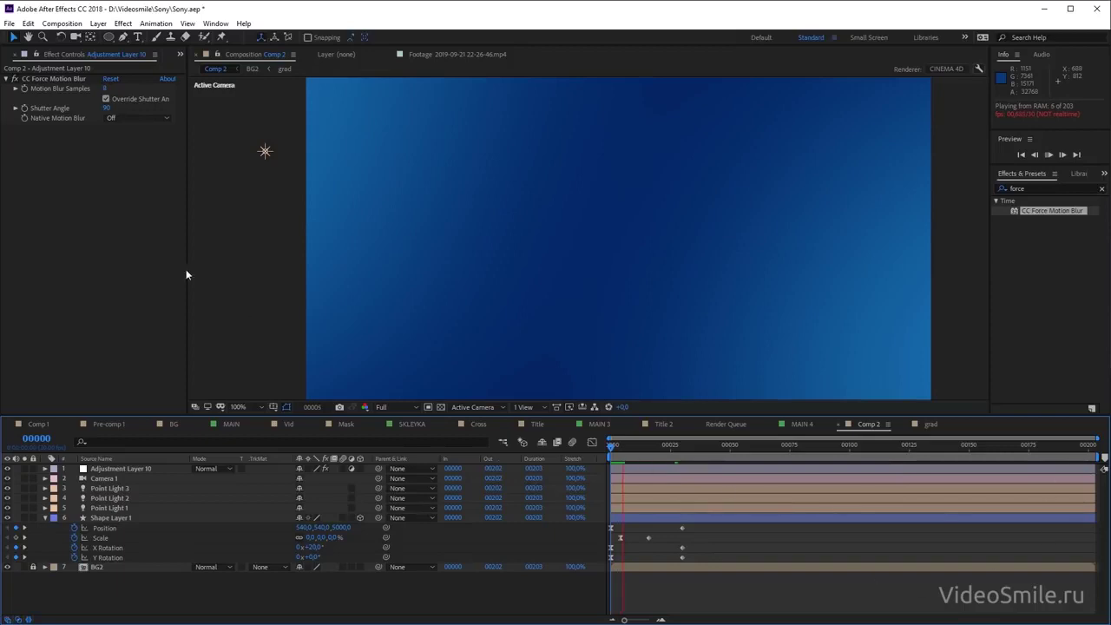
Delete CC Force Motion Blur and then Adjustment Layer 10
{"action": "left_click", "coordinate": [54, 79]}
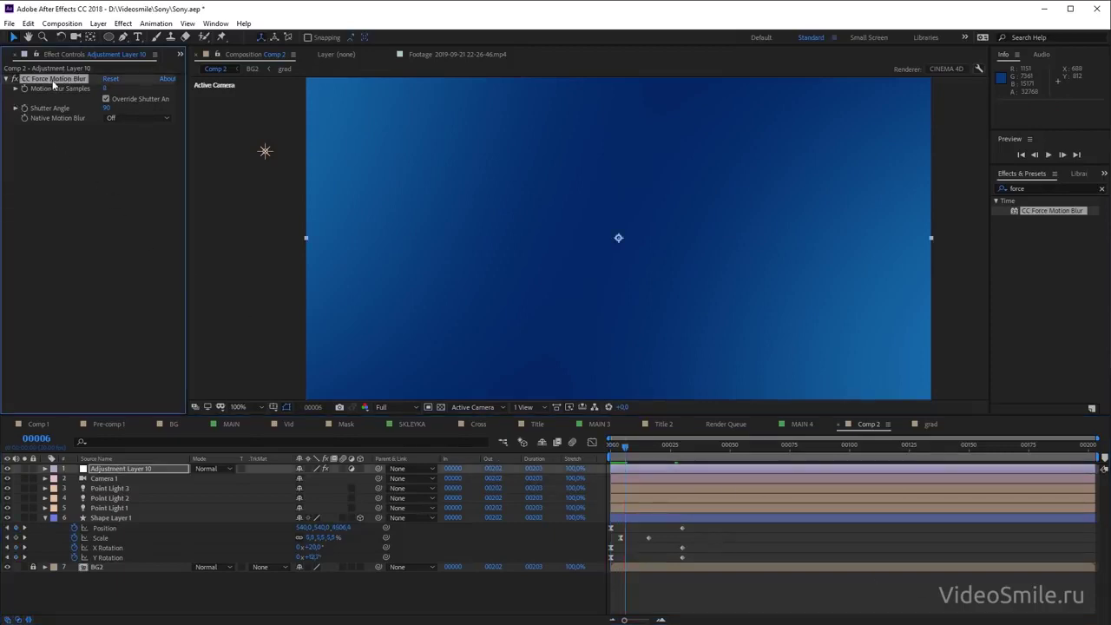
{"action": "key", "text": "Delete"}
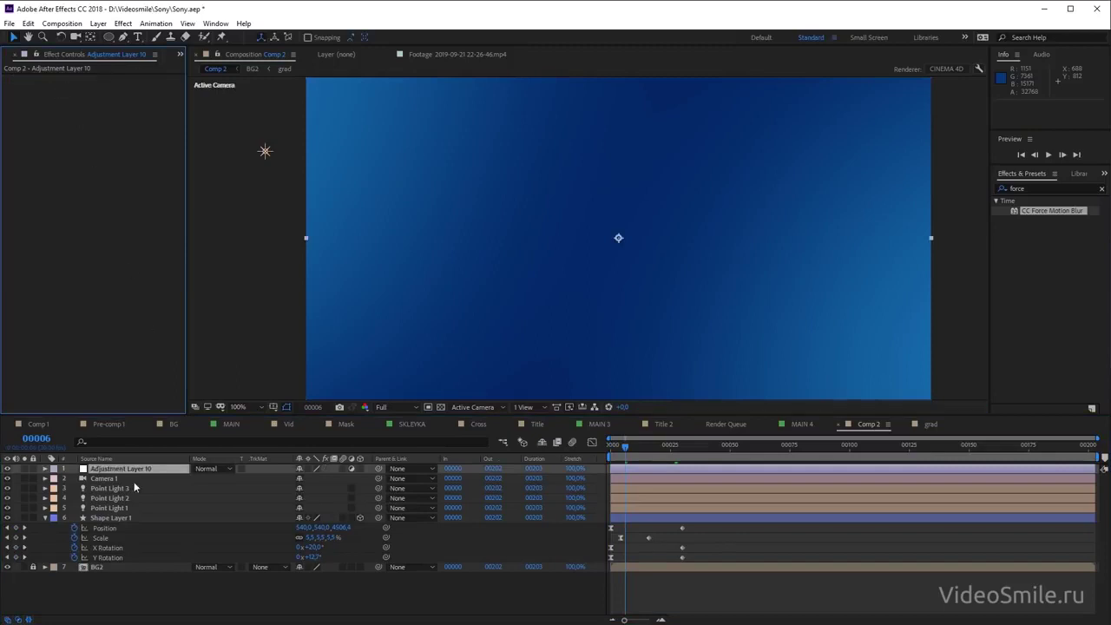
{"action": "left_click", "coordinate": [135, 469]}
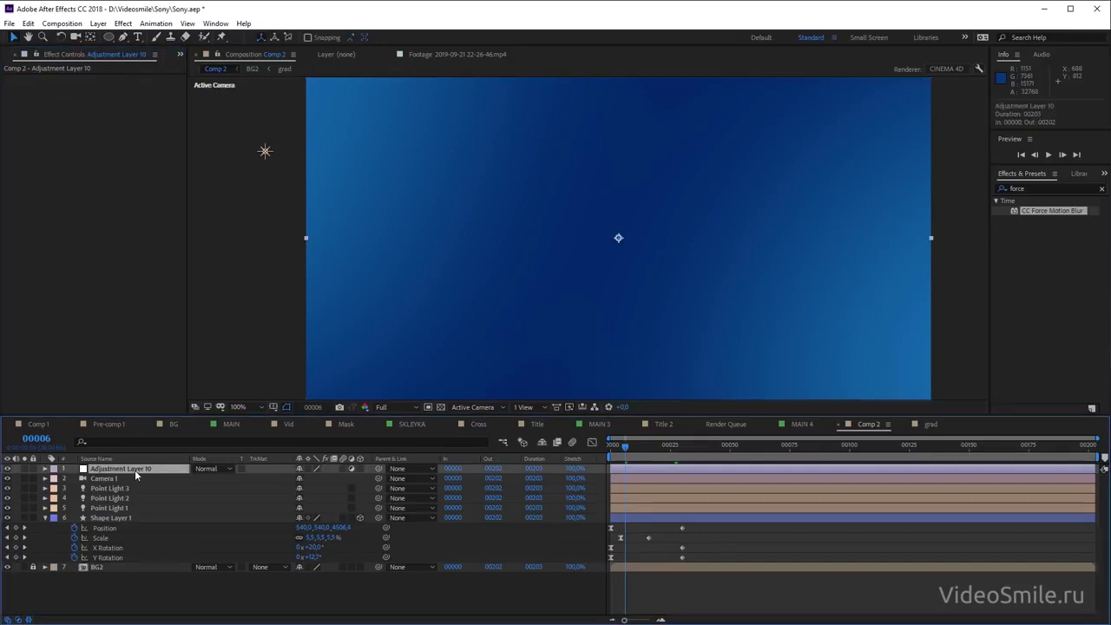
{"action": "key", "text": "Delete"}
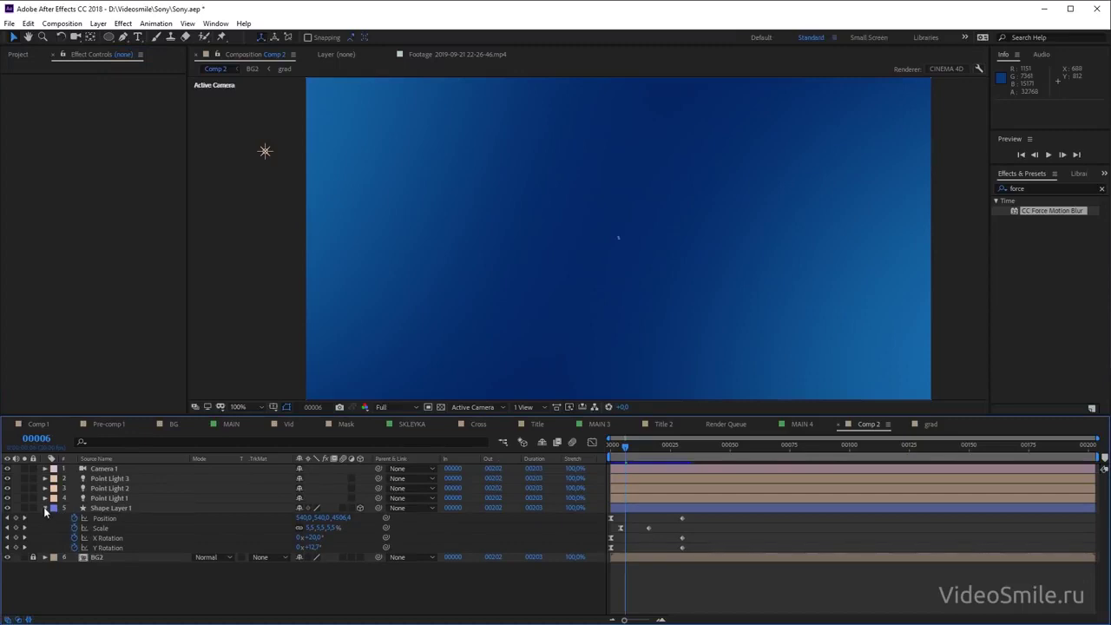
Collapse the ring layer and preview the sharp ring from frame 0
{"action": "left_click", "coordinate": [45, 507]}
{"action": "left_click_drag", "start_coordinate": [619, 458], "coordinate": [611, 458]}
{"action": "key", "text": "space"}
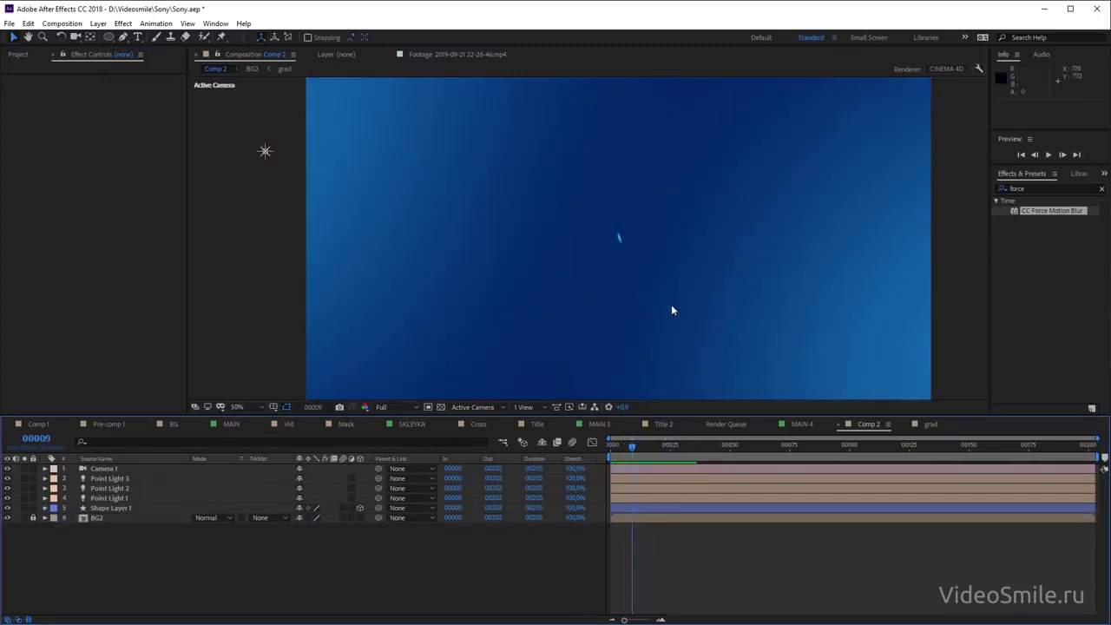
{"action": "scroll", "coordinate": [670, 303], "scroll_direction": "down", "scroll_amount": 2}
{"action": "left_click", "coordinate": [670, 515]}
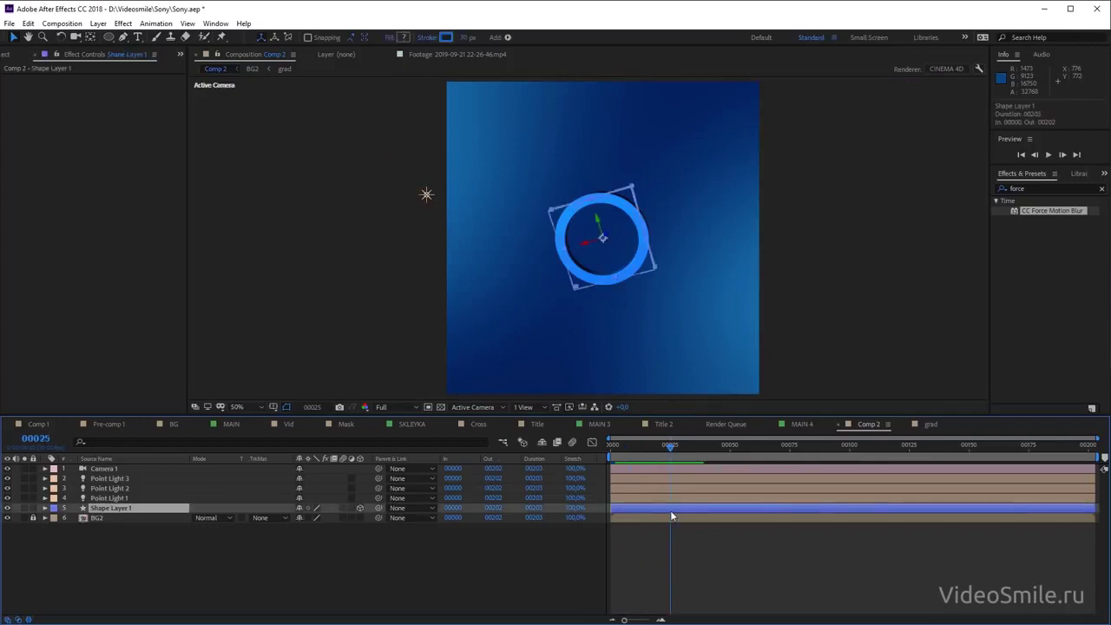
Duplicate the ring and, at frame 30, shift the copy right and rotate it to 90° Y
{"action": "key", "text": "ctrl+d"}
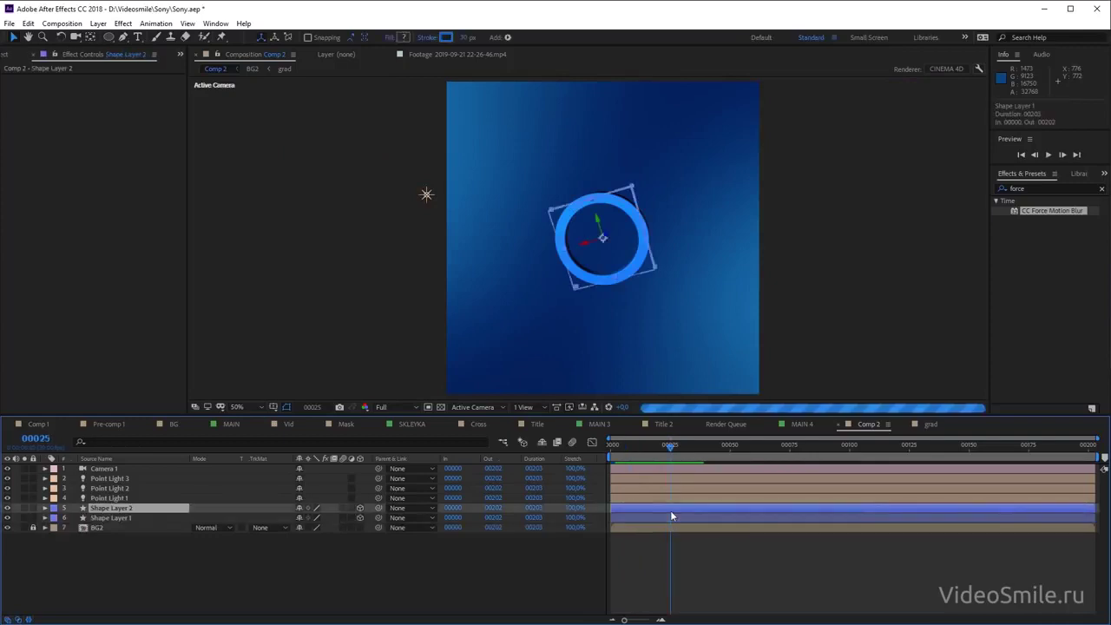
{"action": "key", "text": "u"}
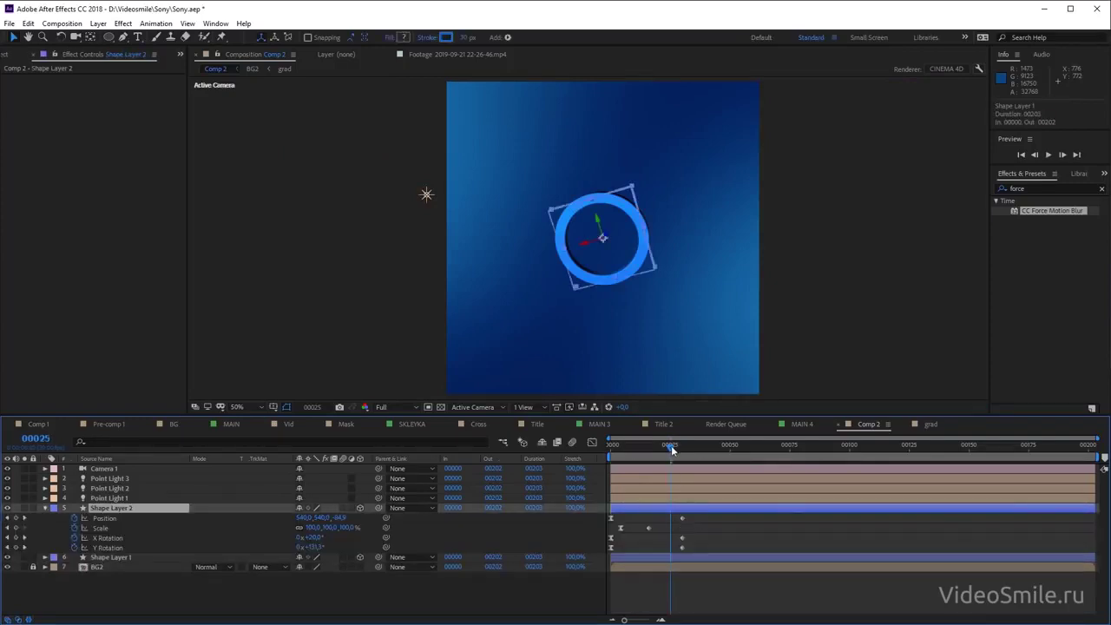
{"action": "left_click_drag", "start_coordinate": [671, 448], "coordinate": [682, 448]}
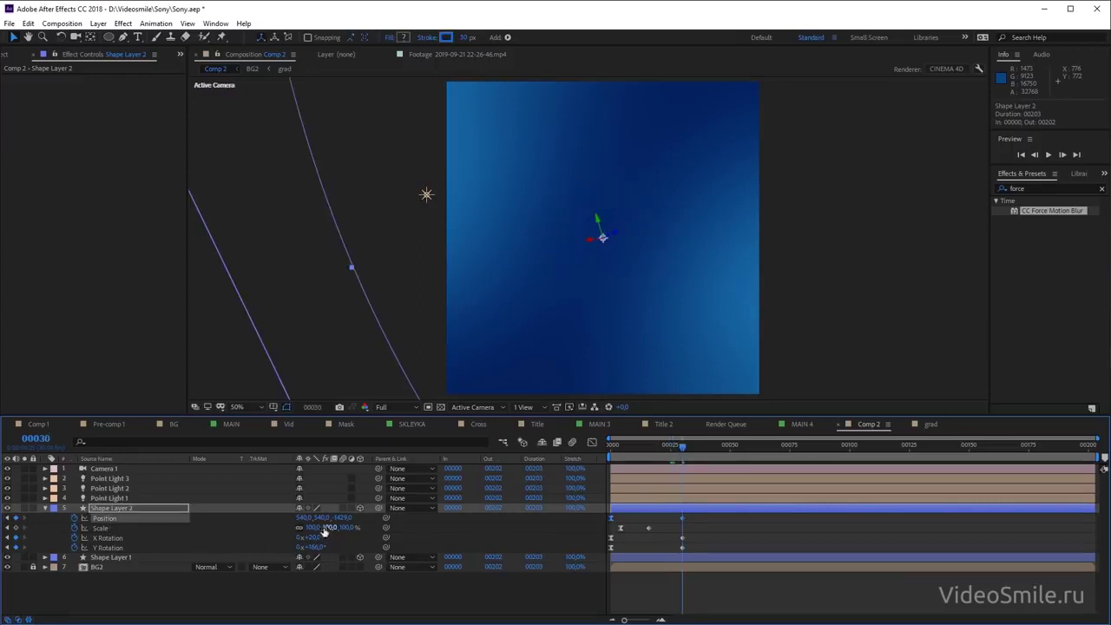
{"action": "left_click_drag", "start_coordinate": [302, 517], "coordinate": [366, 518]}
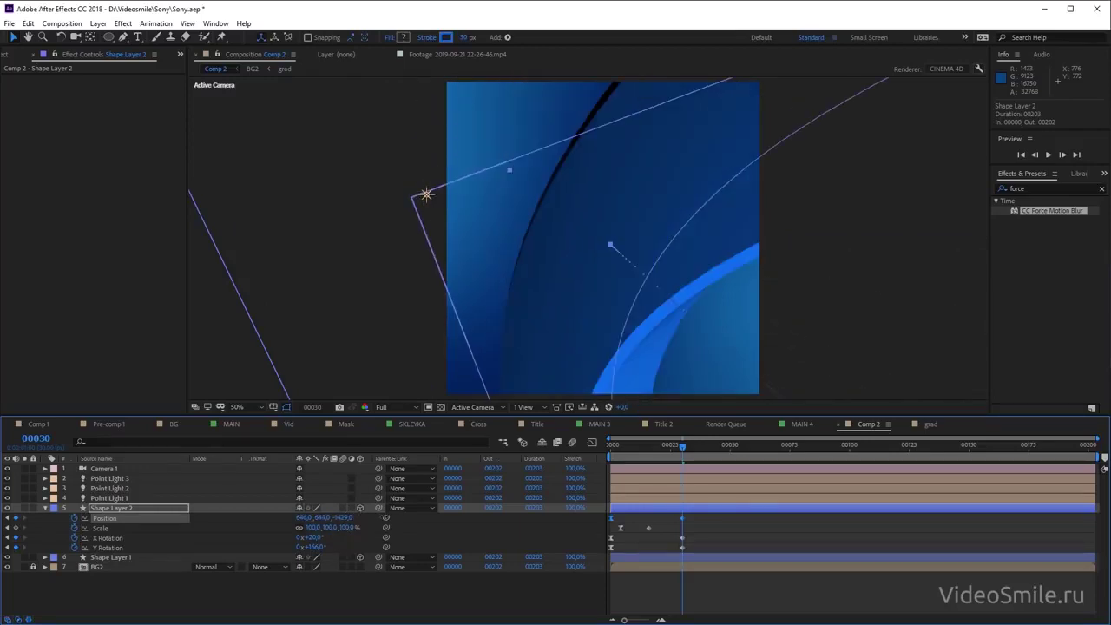
{"action": "mouse_move", "coordinate": [305, 547]}
{"action": "left_mouse_down"}
{"action": "mouse_move", "coordinate": [318, 551]}
{"action": "mouse_move", "coordinate": [268, 548]}
{"action": "left_mouse_up"}
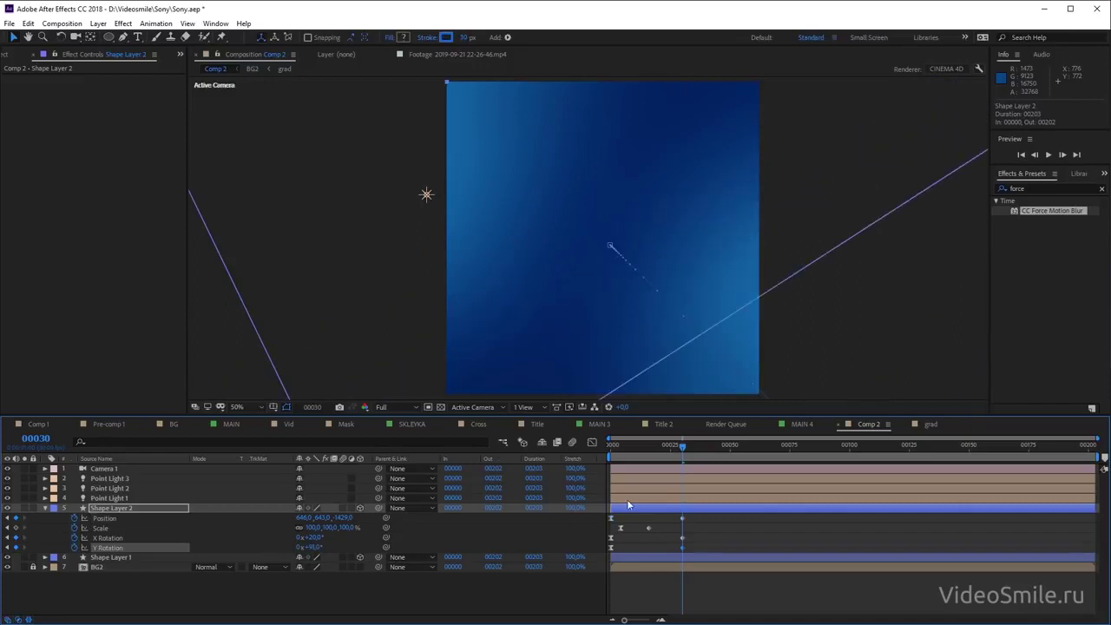
Preview both rings from the start and collapse Shape Layer 2
{"action": "left_click", "coordinate": [659, 450]}
{"action": "key", "text": "space"}
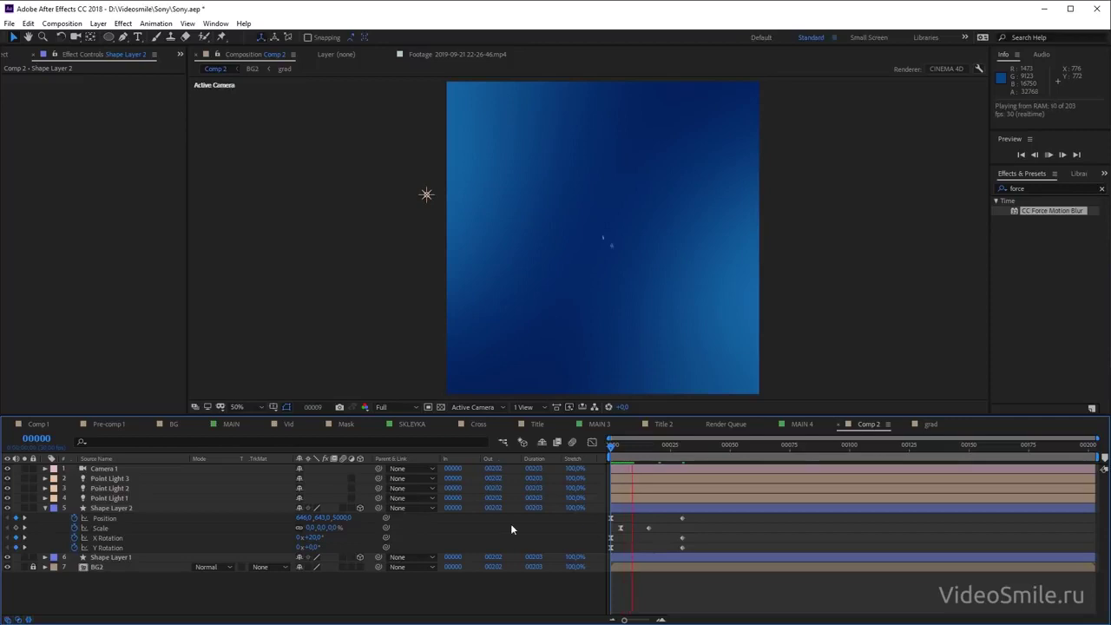
{"action": "left_click", "coordinate": [220, 509]}
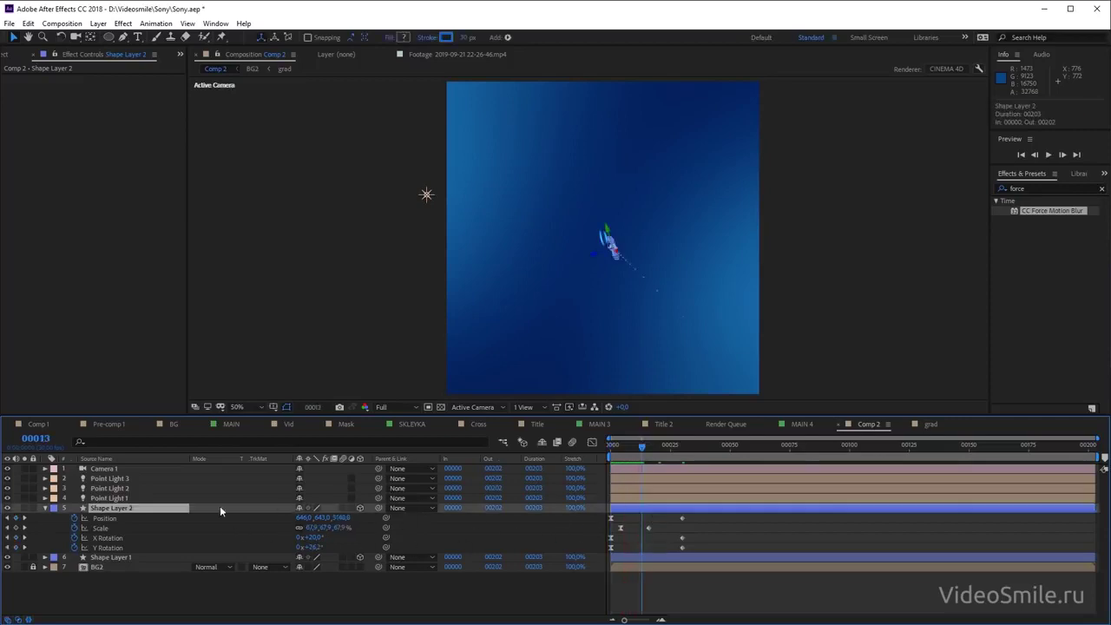
{"action": "left_click", "coordinate": [45, 509]}
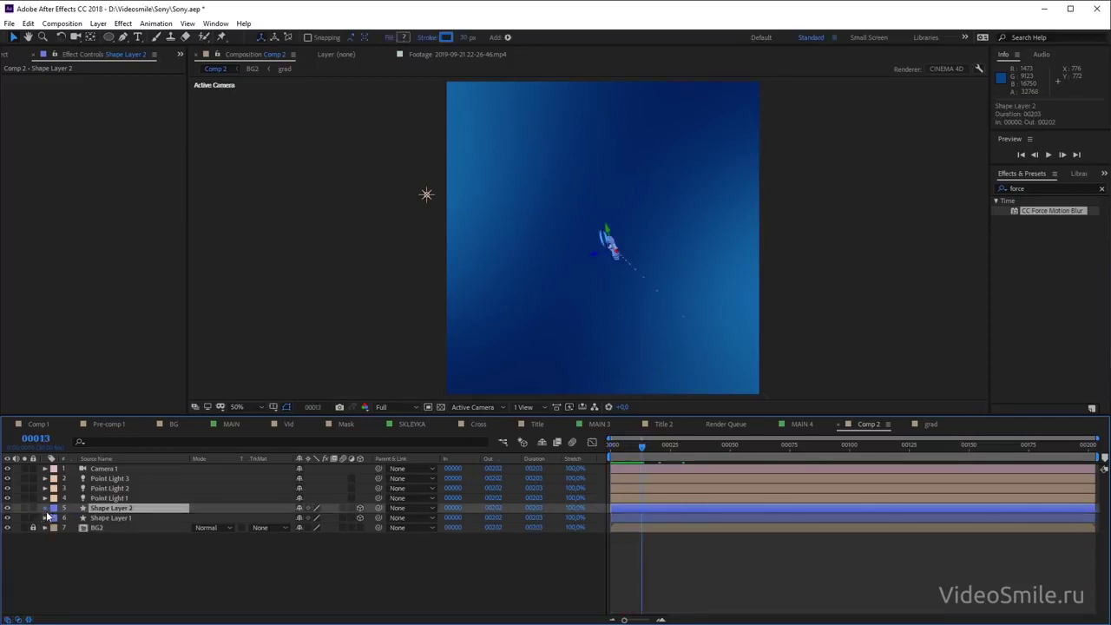
Change Shape Layer 2's Polystar Path to a 3-point triangle and preview it
{"action": "left_click", "coordinate": [46, 509]}
{"action": "left_click", "coordinate": [56, 503]}
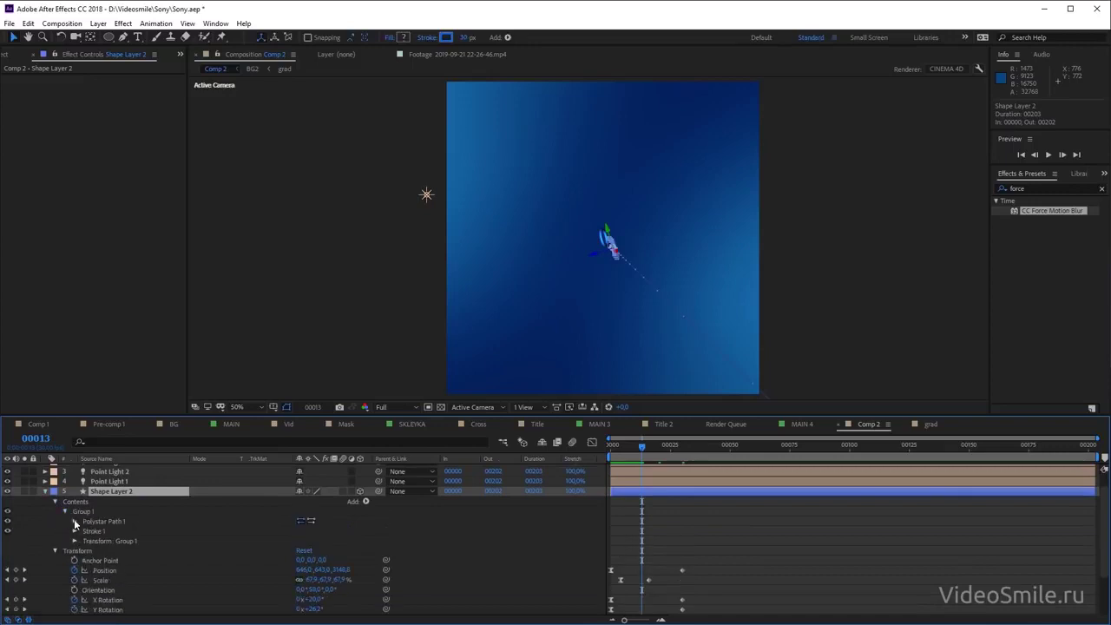
{"action": "left_click", "coordinate": [75, 521]}
{"action": "left_click", "coordinate": [303, 539]}
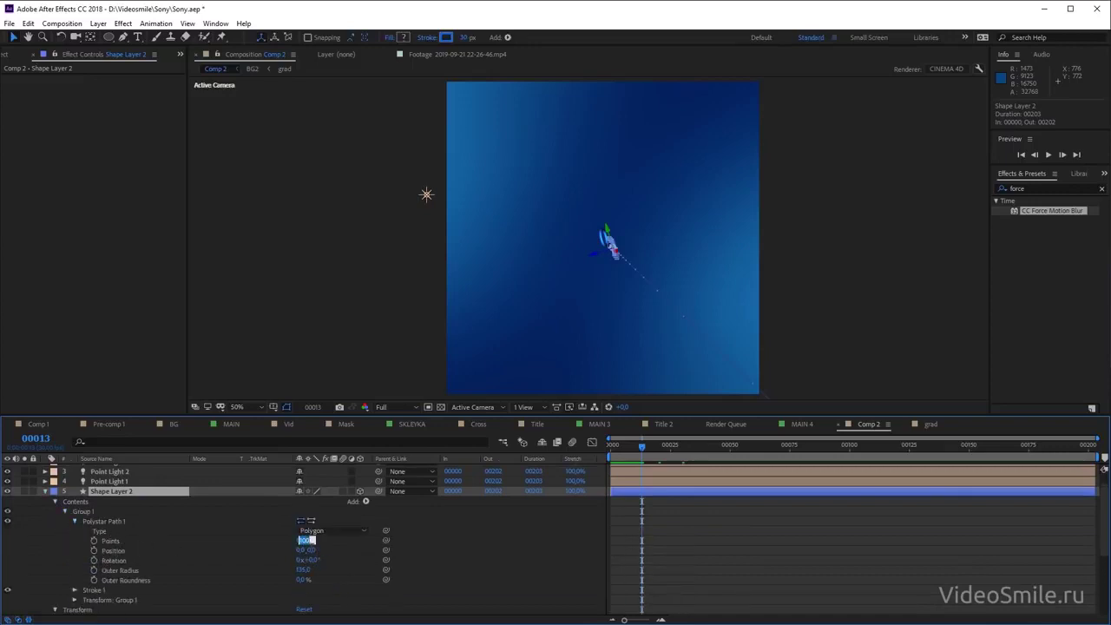
{"action": "left_click", "coordinate": [538, 547]}
{"action": "key", "text": "Home"}
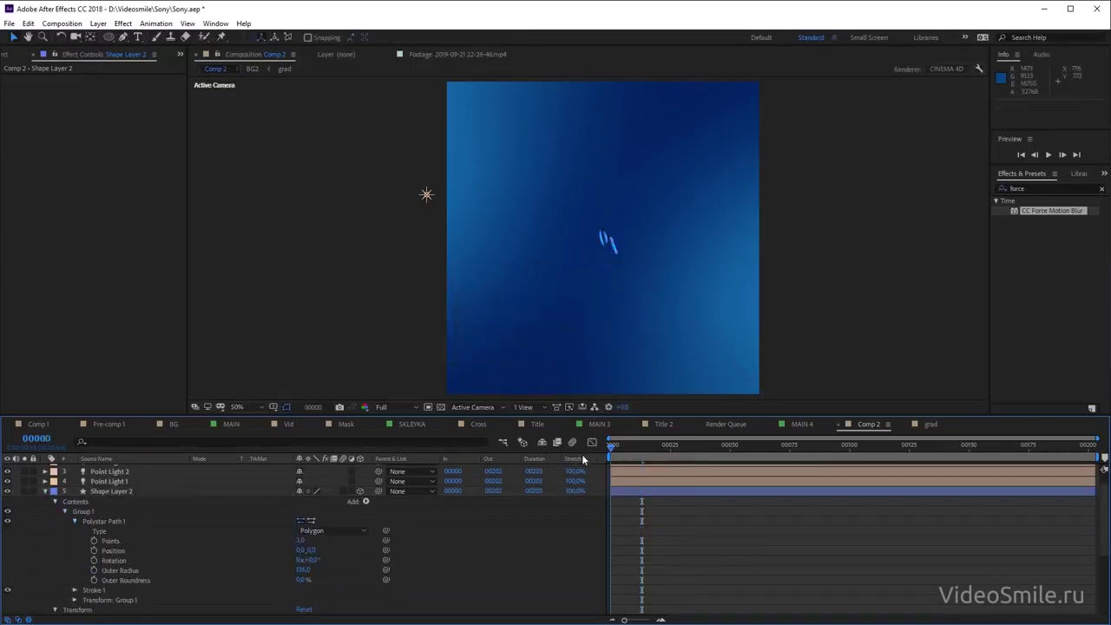
{"action": "key", "text": "space"}
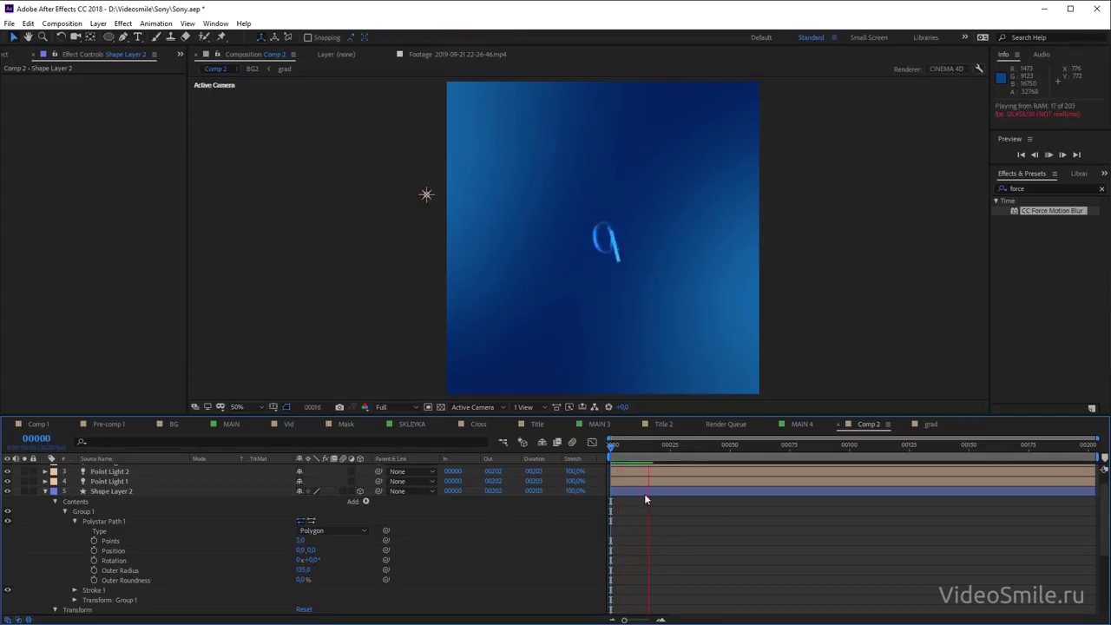
Shift Shape Layer 2 to start at frame 10 and preview the staggered animation
{"action": "left_click_drag", "start_coordinate": [643, 492], "coordinate": [665, 492]}
{"action": "left_click", "coordinate": [673, 518]}
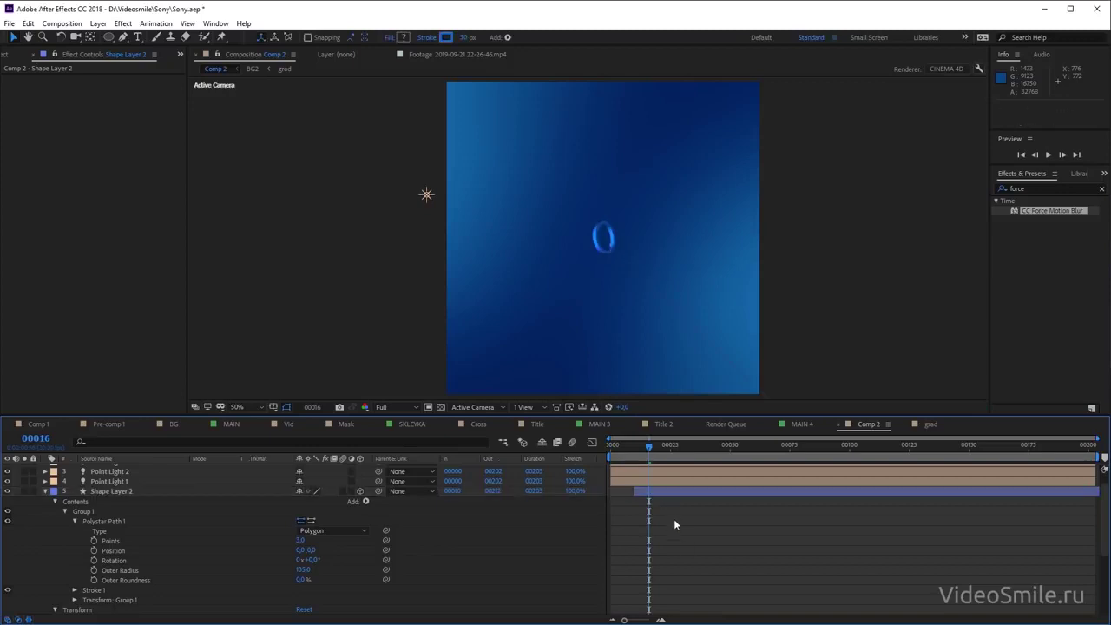
{"action": "key", "text": "space"}
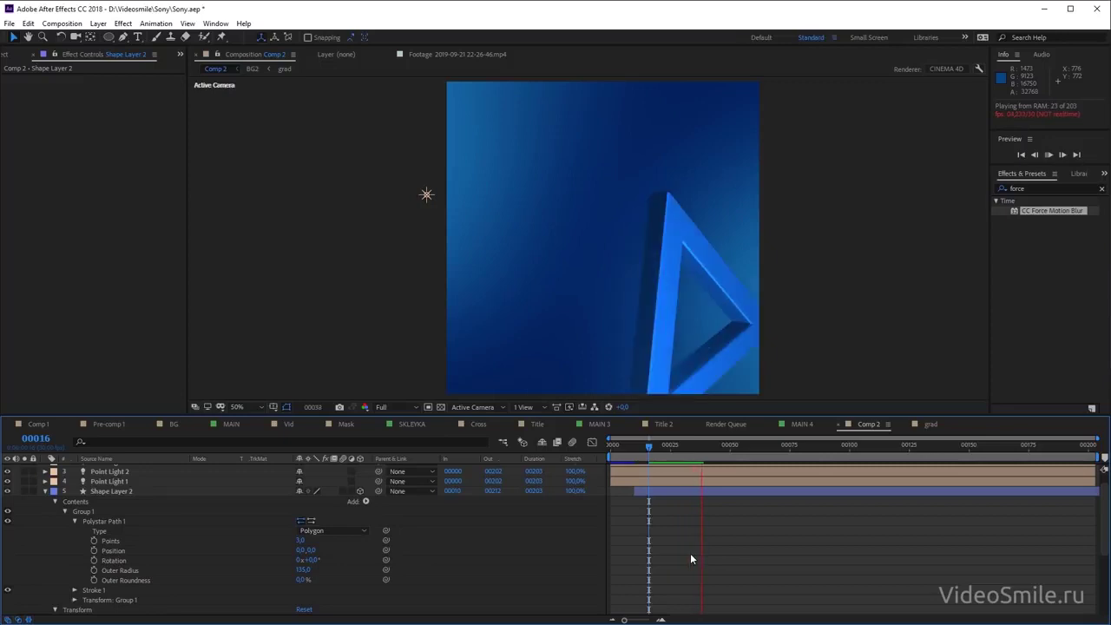
{"action": "left_click", "coordinate": [649, 447]}
{"action": "key", "text": "space"}
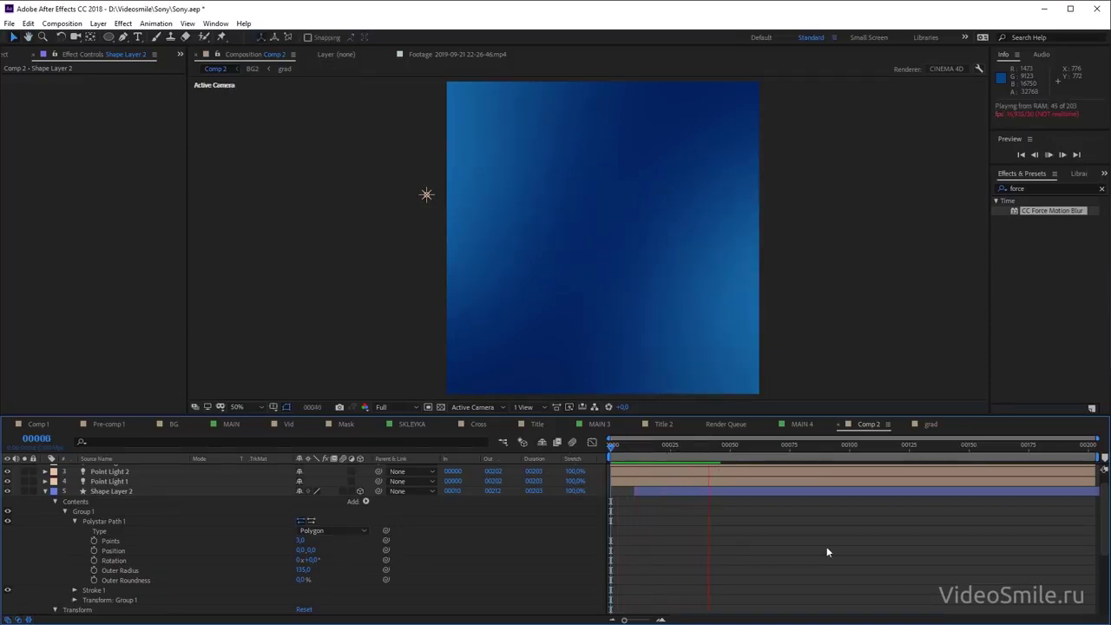
{"action": "key", "text": "space"}
Review the animation around frames 25 and 19 with repeated previews
{"action": "left_click_drag", "start_coordinate": [633, 452], "coordinate": [694, 479]}
{"action": "left_click", "coordinate": [695, 476]}
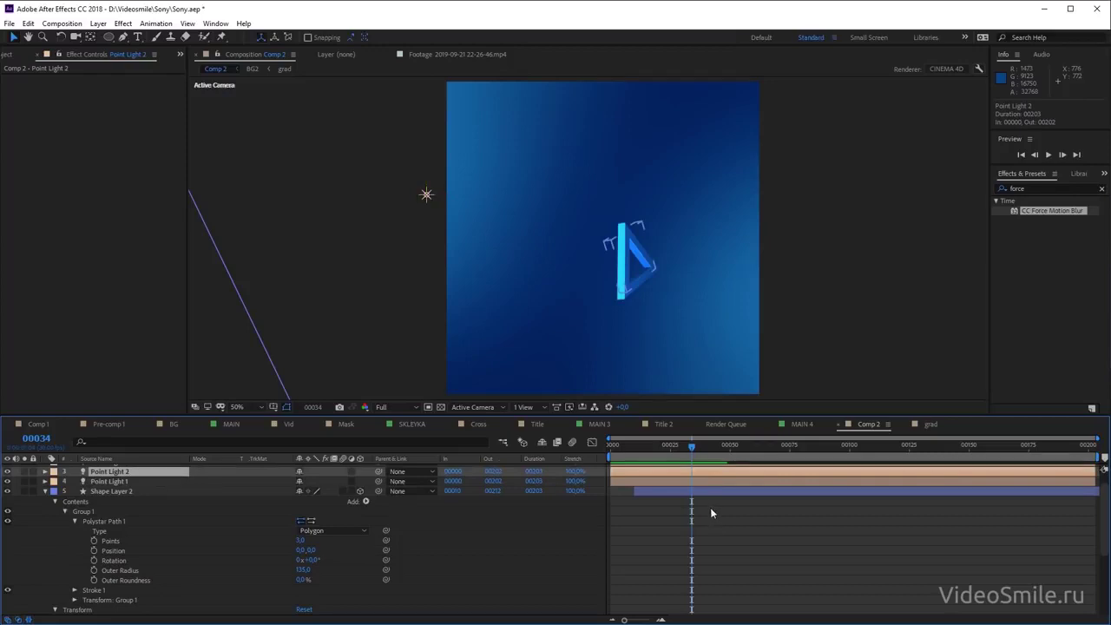
{"action": "key", "text": "space"}
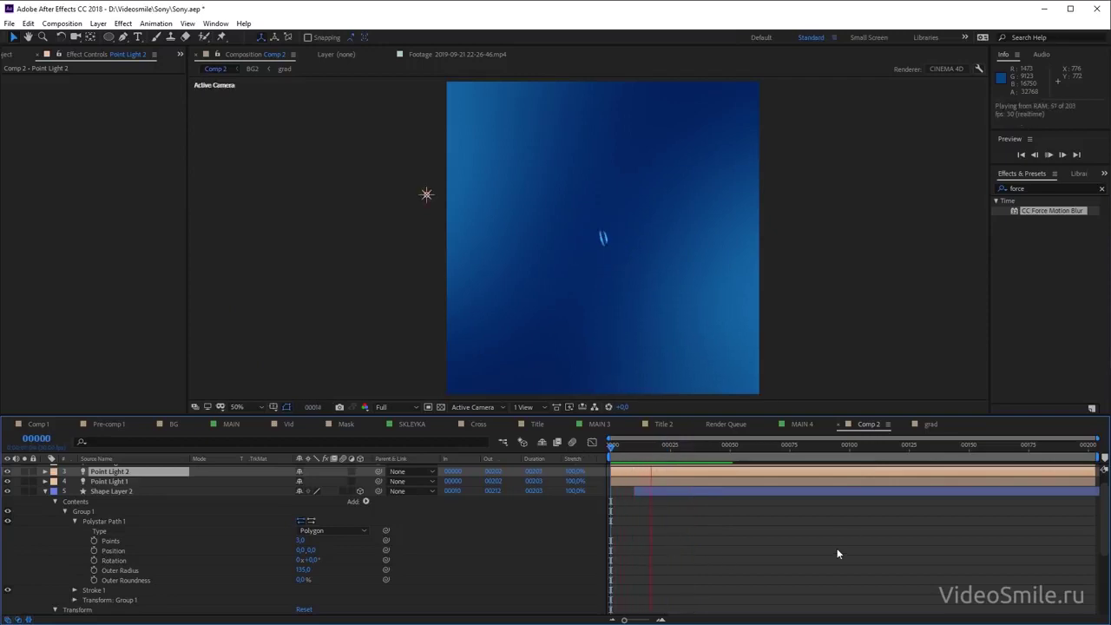
{"action": "mouse_move", "coordinate": [698, 448]}
{"action": "left_mouse_down"}
{"action": "mouse_move", "coordinate": [663, 451]}
{"action": "mouse_move", "coordinate": [685, 450]}
{"action": "left_mouse_up"}
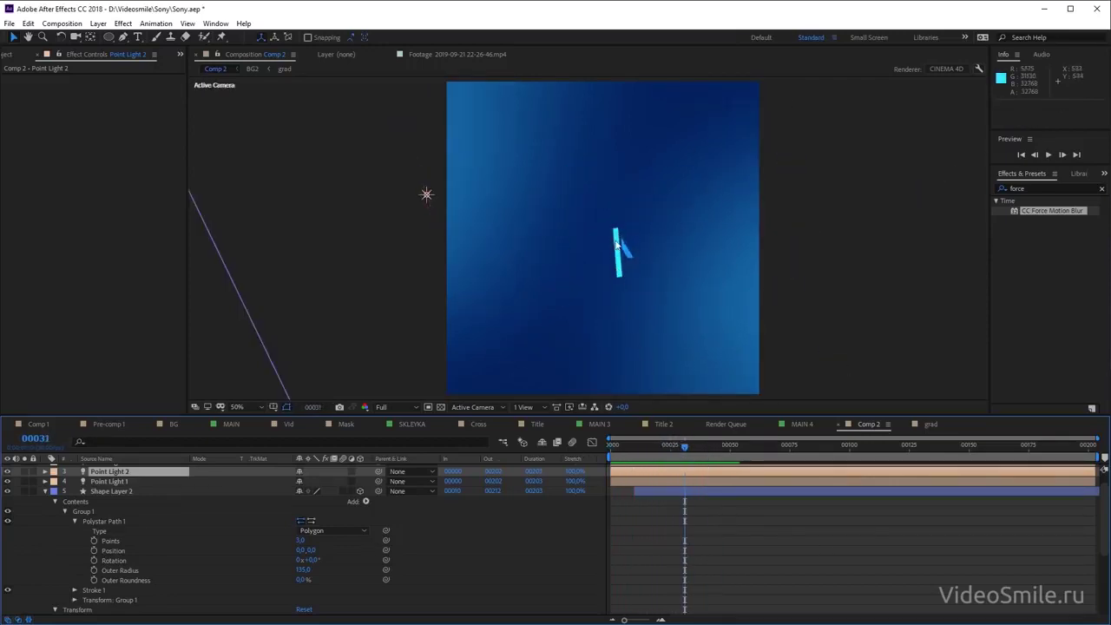
{"action": "key", "text": "space"}
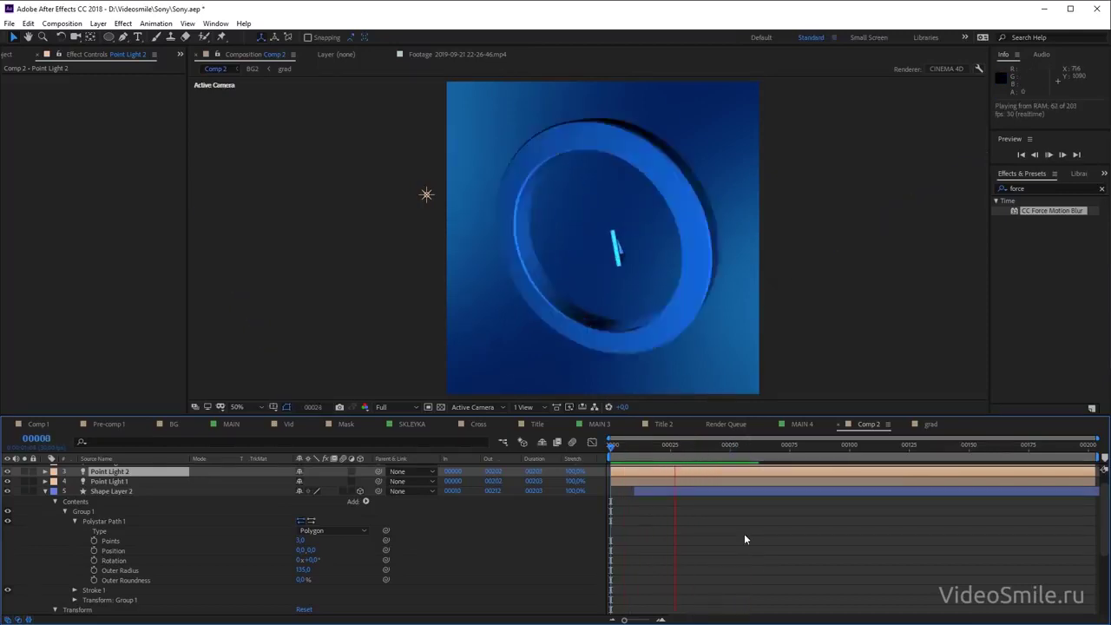
{"action": "key", "text": "space"}
Collapse Shape Layer 2, click through the layers, and show the Project panel
{"action": "left_click", "coordinate": [45, 491]}
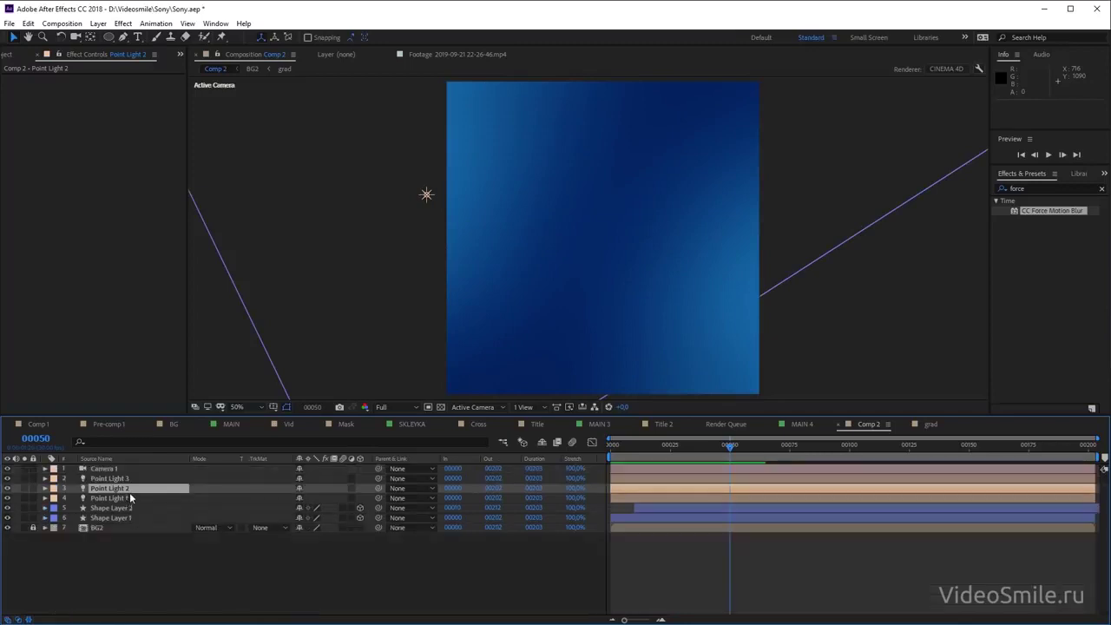
{"action": "left_click", "coordinate": [121, 517]}
{"action": "left_click", "coordinate": [121, 498]}
{"action": "left_click", "coordinate": [122, 508]}
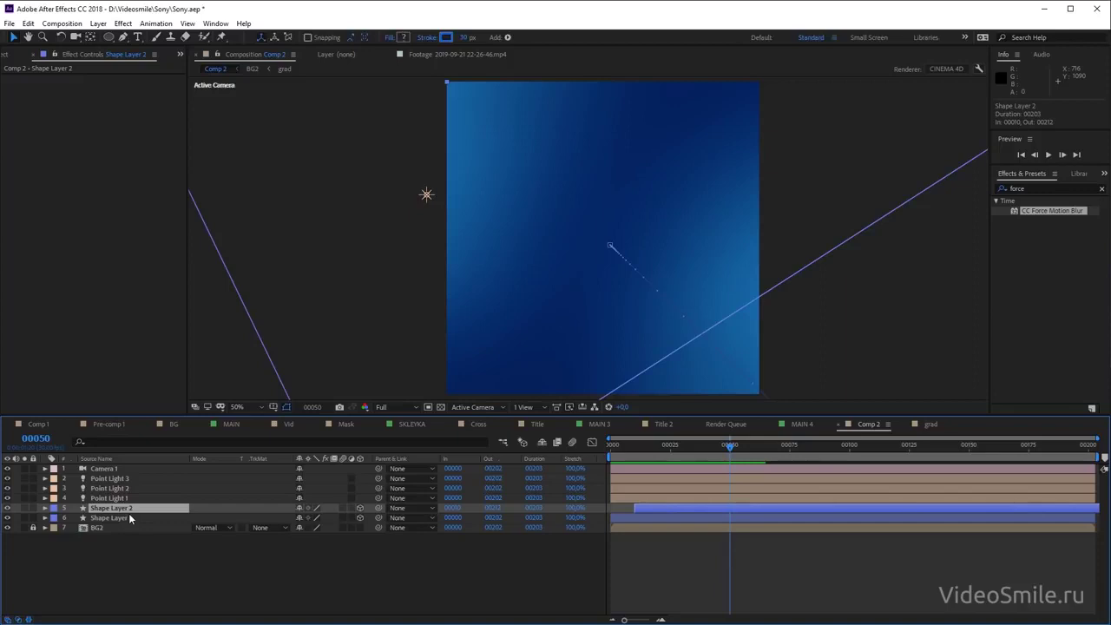
{"action": "left_click", "coordinate": [6, 54]}
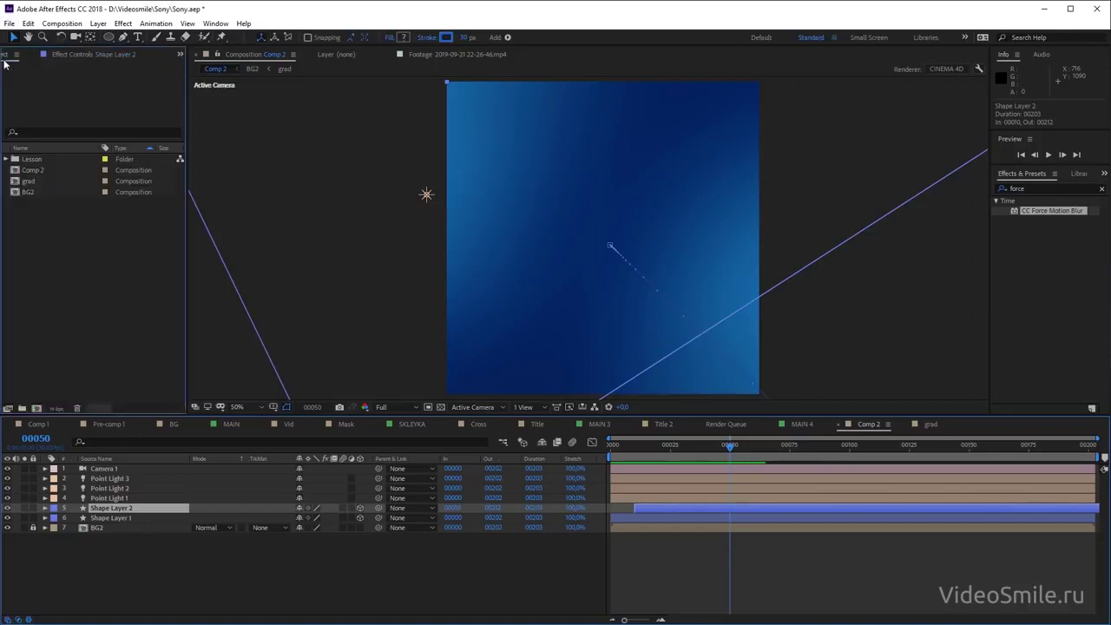
Open the MAIN composition, pan the view, and rewind to the start
{"action": "left_click", "coordinate": [233, 424]}
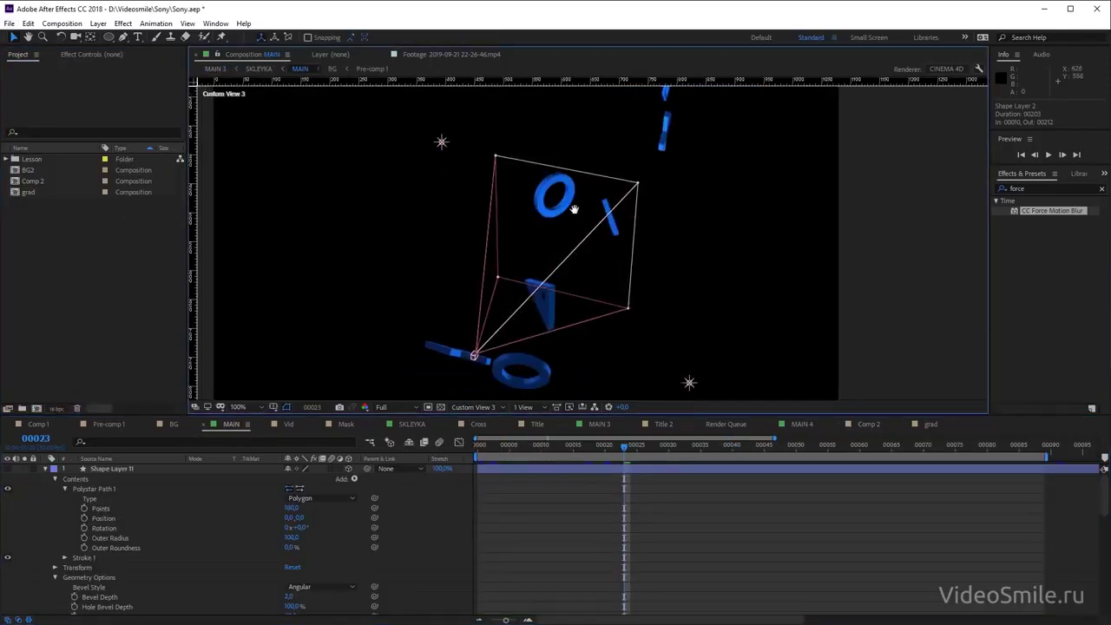
{"action": "left_click_drag", "start_coordinate": [592, 275], "coordinate": [612, 262]}
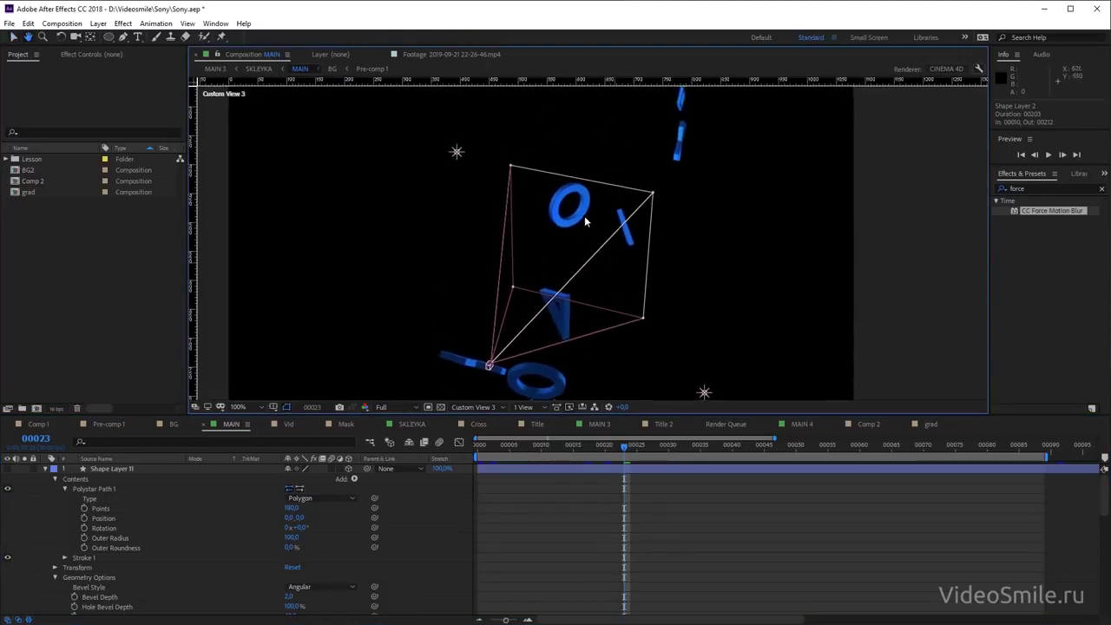
{"action": "left_click_drag", "start_coordinate": [584, 216], "coordinate": [590, 183]}
{"action": "left_click_drag", "start_coordinate": [548, 452], "coordinate": [478, 450]}
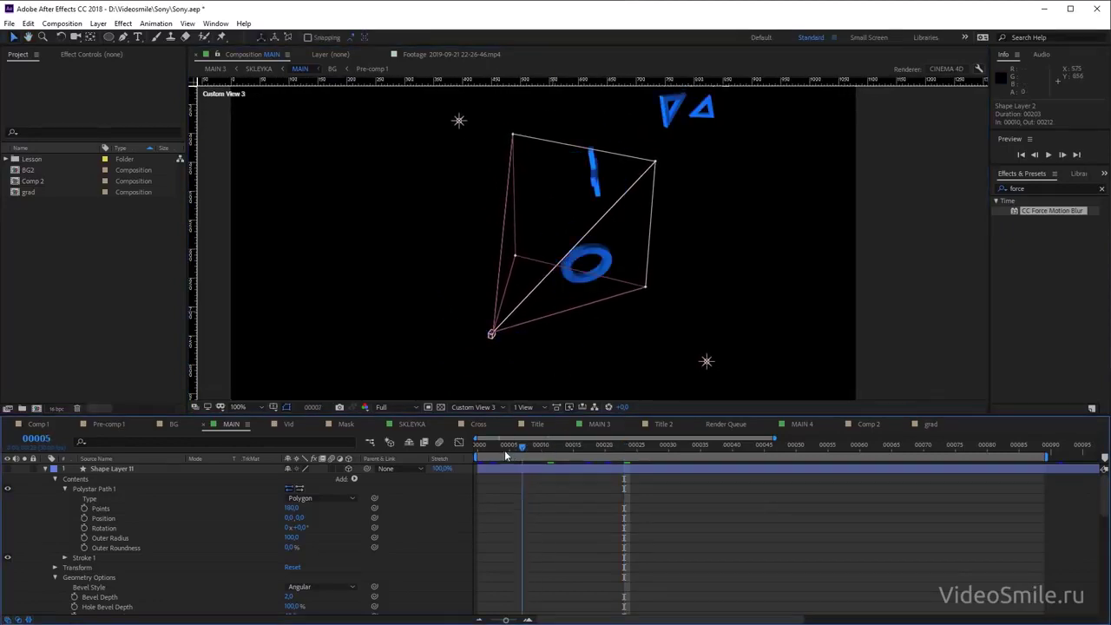
{"action": "left_click_drag", "start_coordinate": [583, 251], "coordinate": [564, 276]}
Preview MAIN's flying shapes, stop at frame 28 and select the diamond
{"action": "key", "text": "space"}
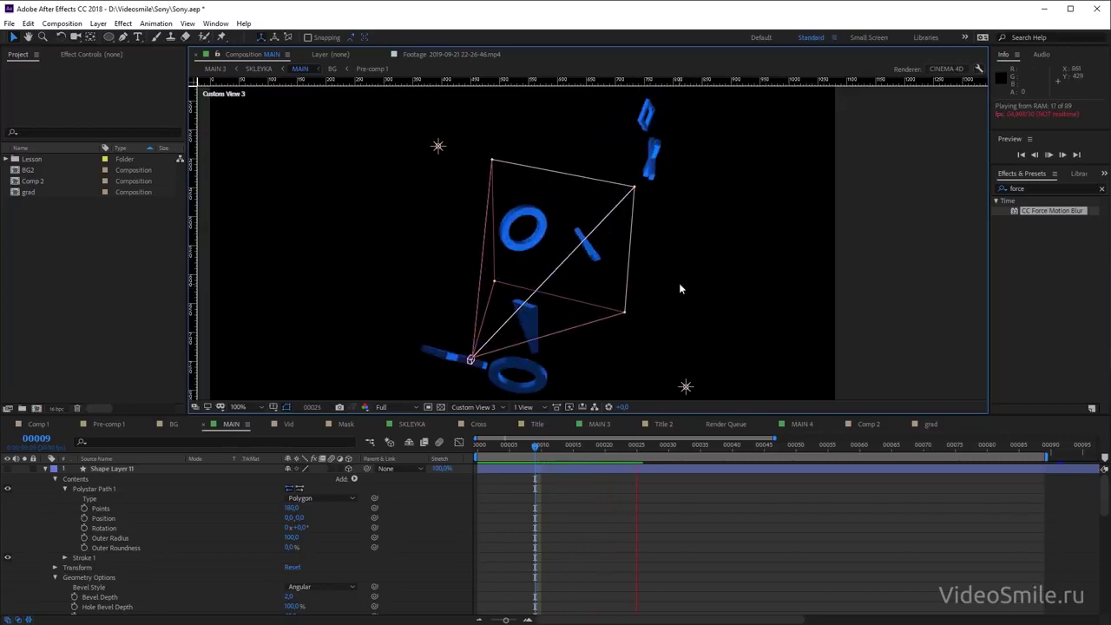
{"action": "left_click", "coordinate": [621, 174]}
{"action": "left_click", "coordinate": [621, 173]}
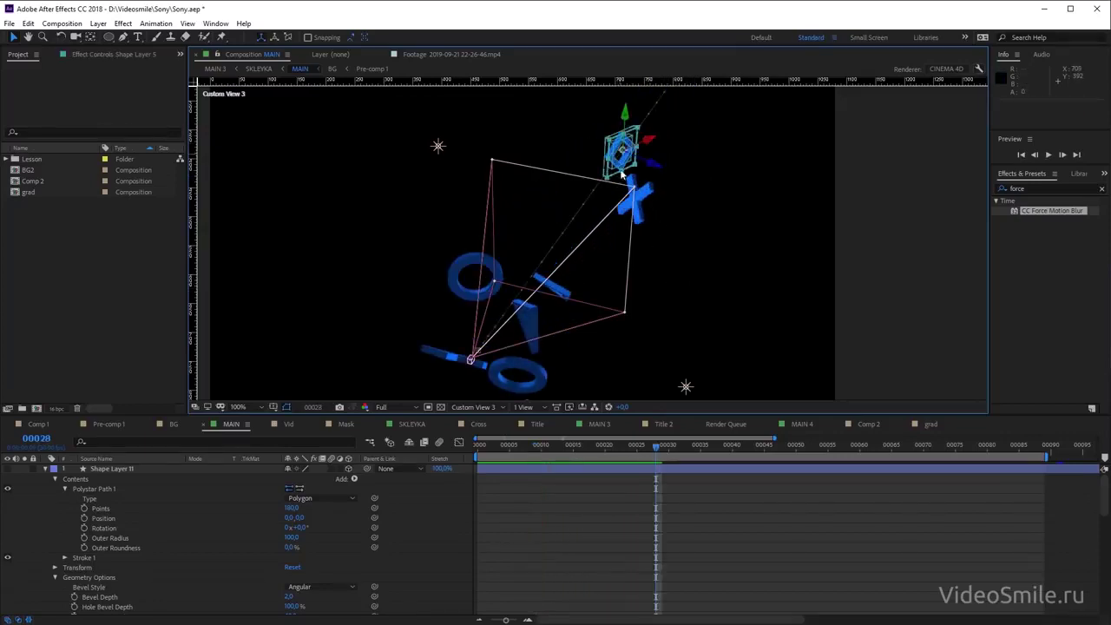
{"action": "left_click", "coordinate": [619, 149]}
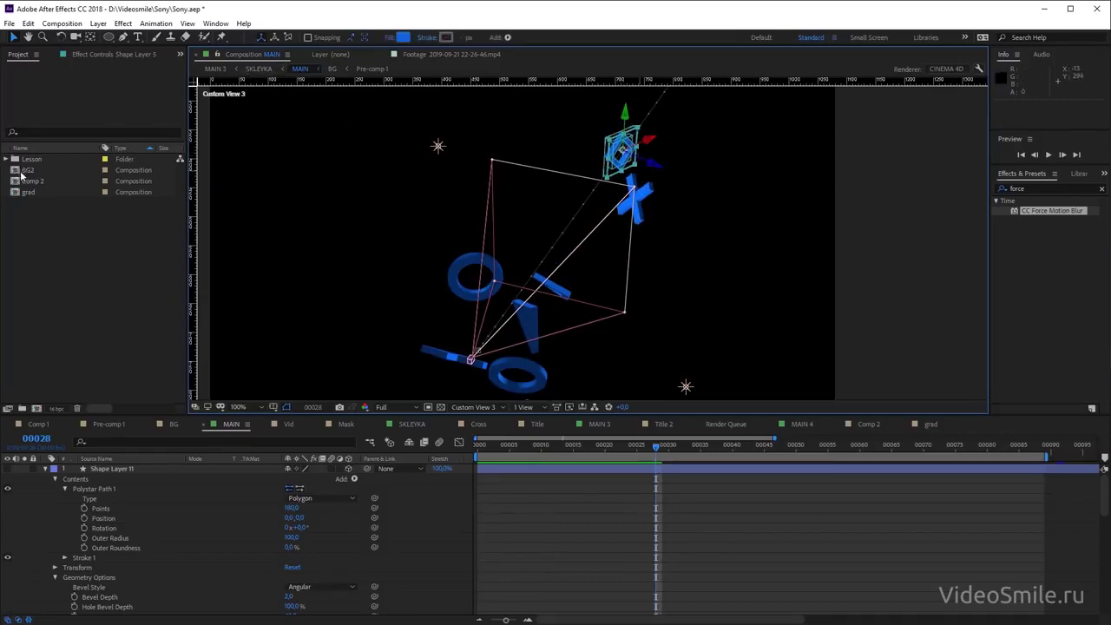
Back in Comp 2 at frame 25, duplicate Shape Layer 1 and place it above Shape Layer 2
{"action": "double_click", "coordinate": [28, 192]}
{"action": "left_click", "coordinate": [217, 70]}
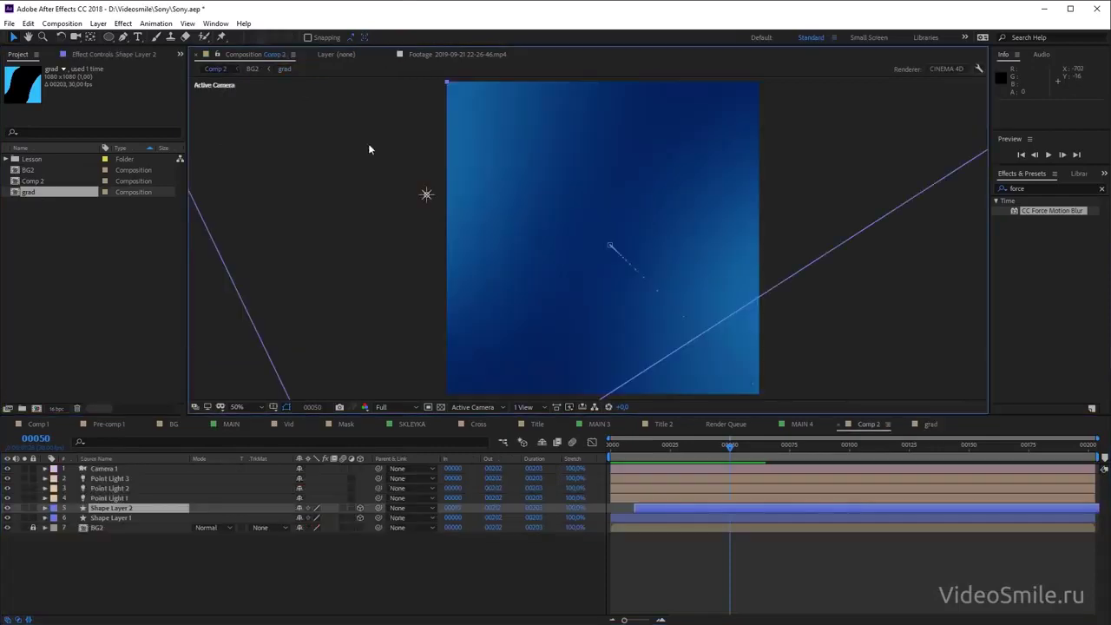
{"action": "left_click_drag", "start_coordinate": [726, 451], "coordinate": [663, 445]}
{"action": "left_click", "coordinate": [102, 518]}
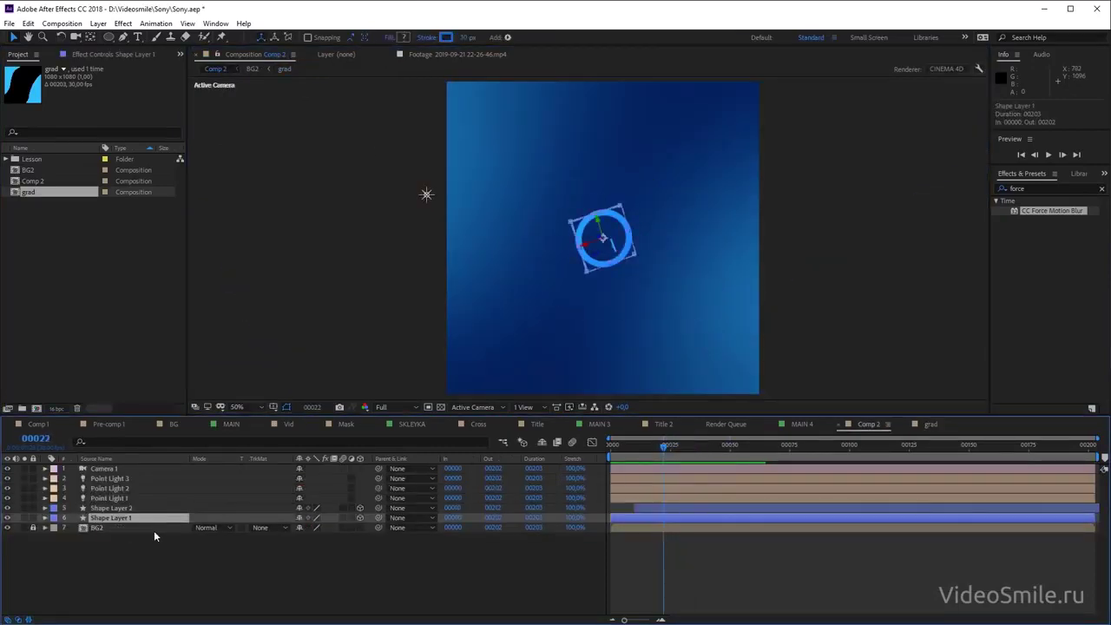
{"action": "key", "text": "ctrl+d"}
{"action": "left_click_drag", "start_coordinate": [121, 518], "coordinate": [122, 507]}
Make the duplicate ring start at frame 23, preview it, and expand Shape Layer 3
{"action": "left_click_drag", "start_coordinate": [661, 510], "coordinate": [726, 509]}
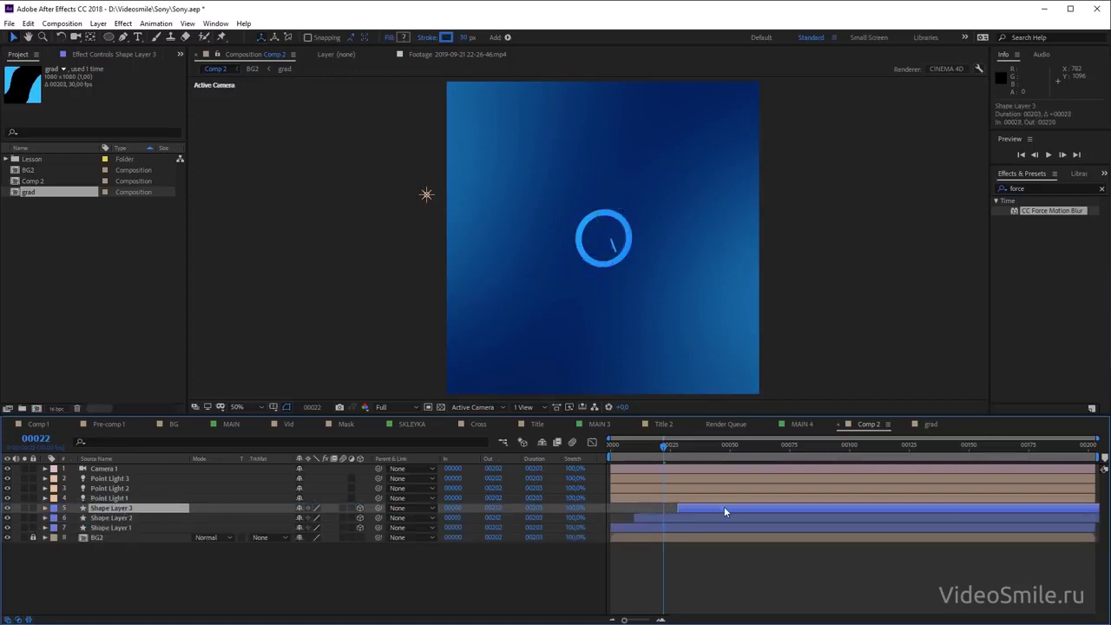
{"action": "key", "text": "space"}
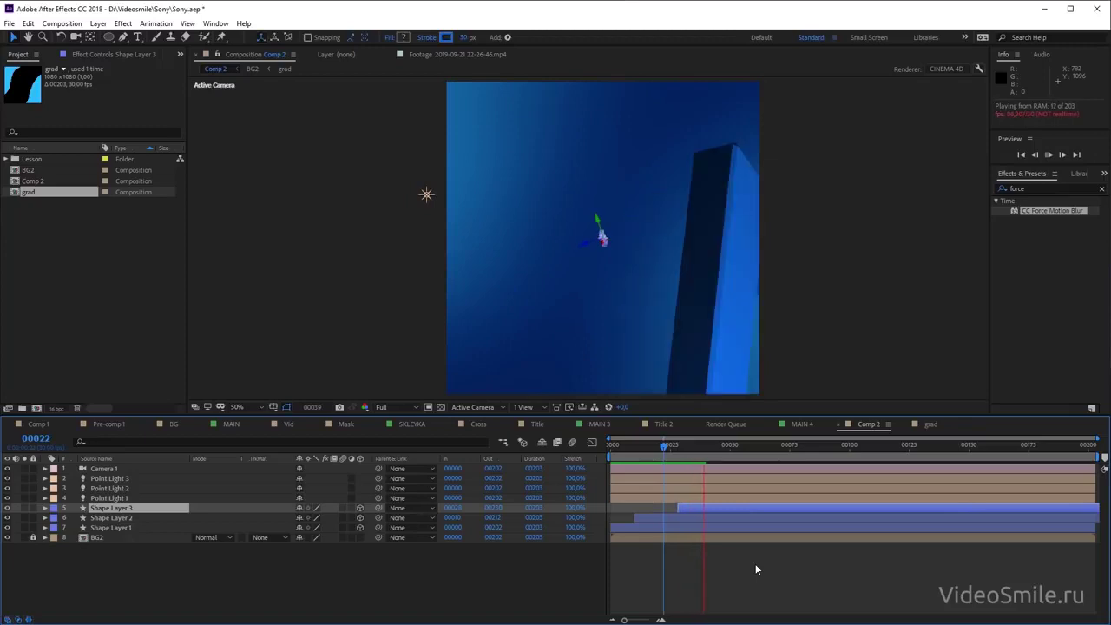
{"action": "key", "text": "space"}
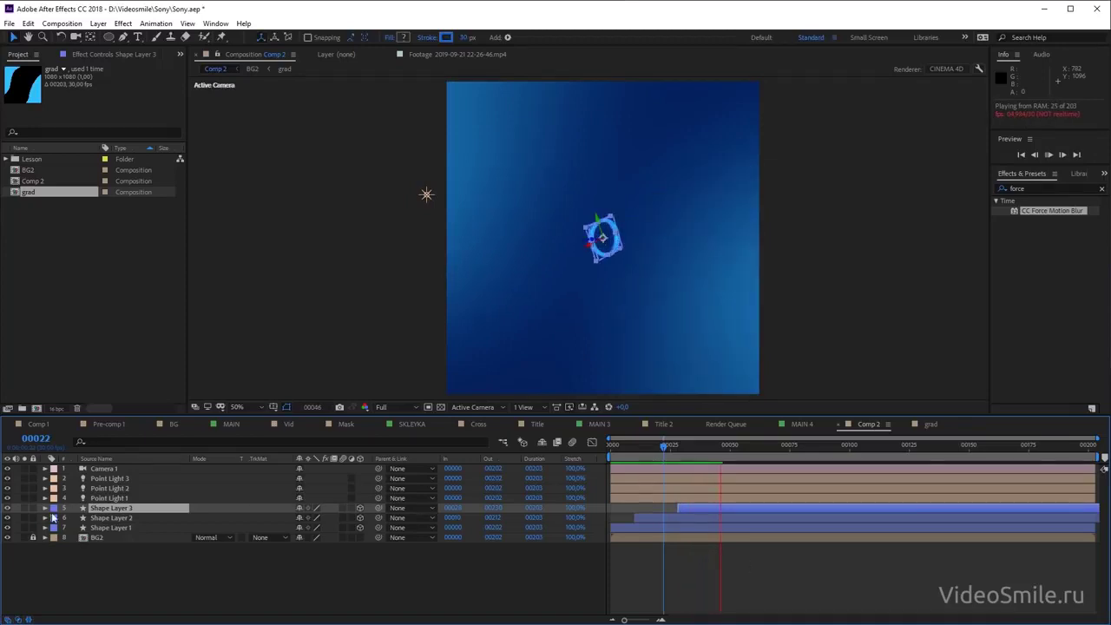
{"action": "left_click", "coordinate": [45, 508]}
Remove the X and Y Rotation keyframe animation from Shape Layer 3
{"action": "left_click", "coordinate": [55, 518]}
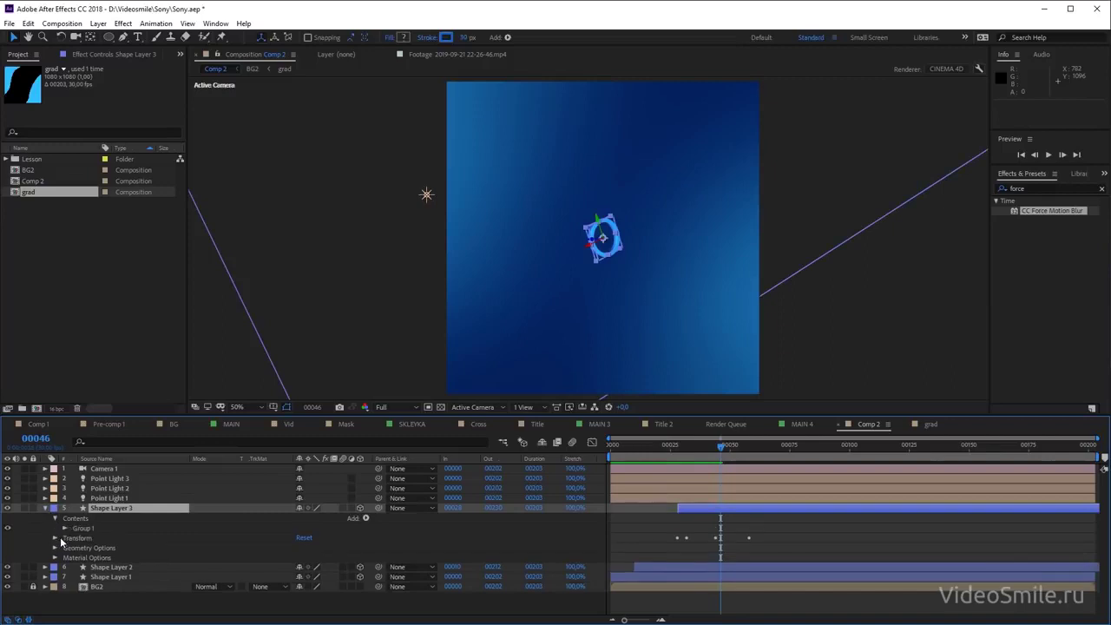
{"action": "left_click", "coordinate": [64, 528]}
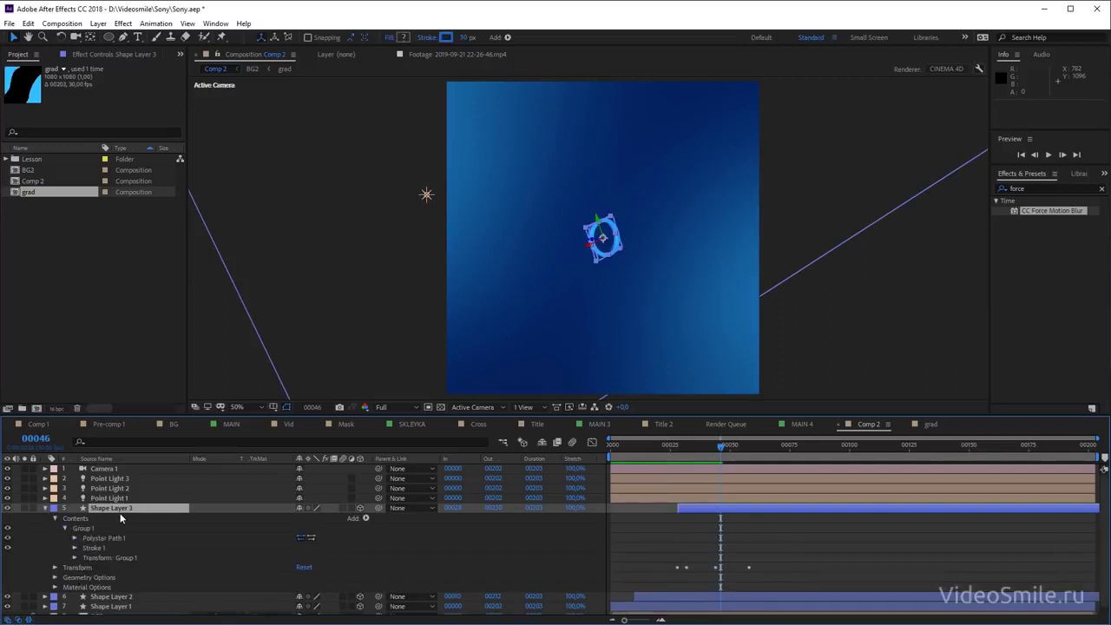
{"action": "key", "text": "u"}
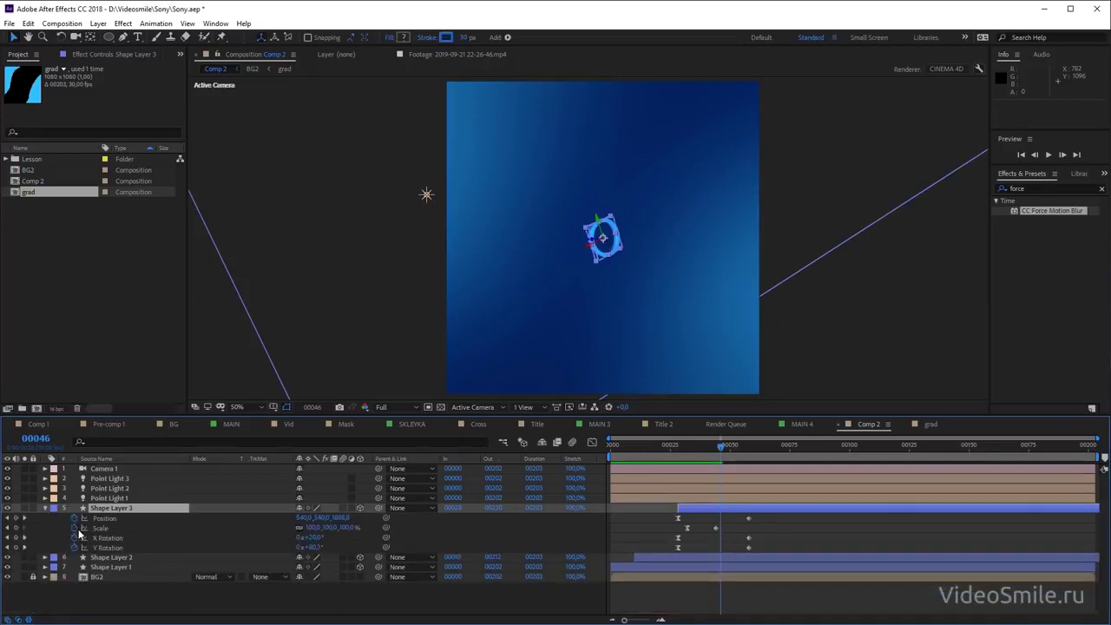
{"action": "left_click", "coordinate": [74, 538]}
{"action": "left_click", "coordinate": [74, 547]}
Set the duplicate ring's X Rotation and Y Rotation both to 0°
{"action": "left_click", "coordinate": [314, 538]}
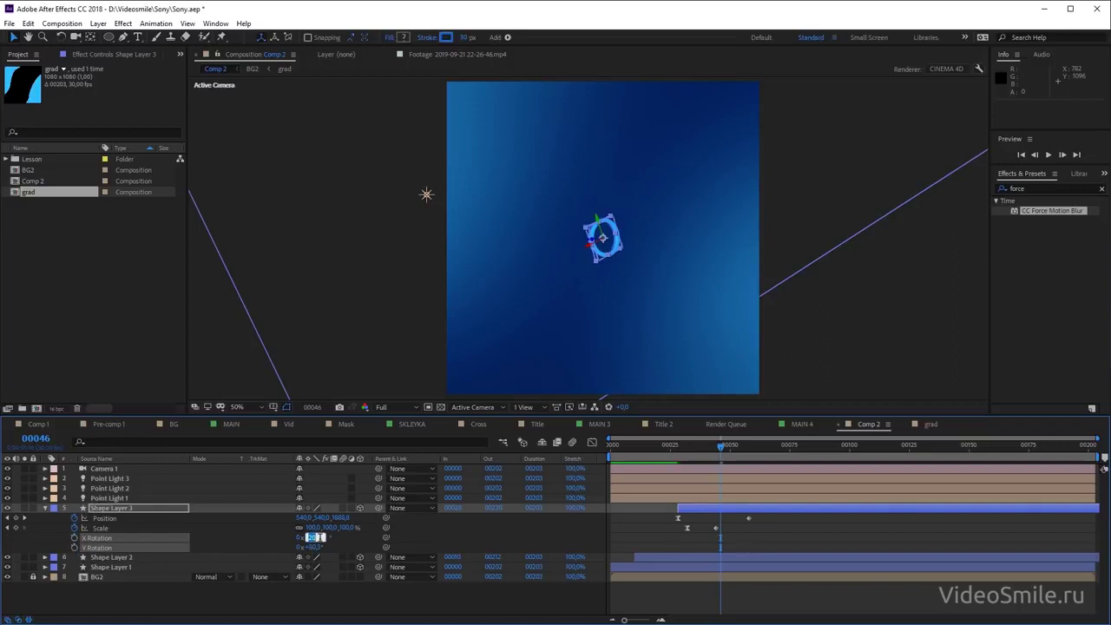
{"action": "type", "text": "0"}
{"action": "key", "text": "Return"}
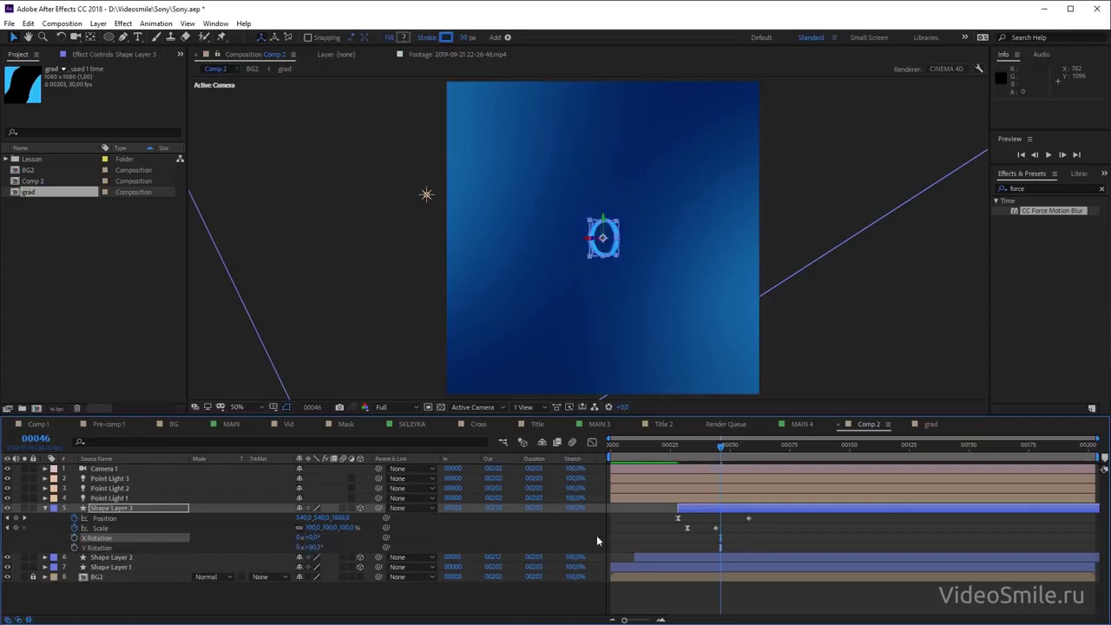
{"action": "left_click", "coordinate": [314, 547]}
{"action": "type", "text": "0"}
{"action": "key", "text": "Return"}
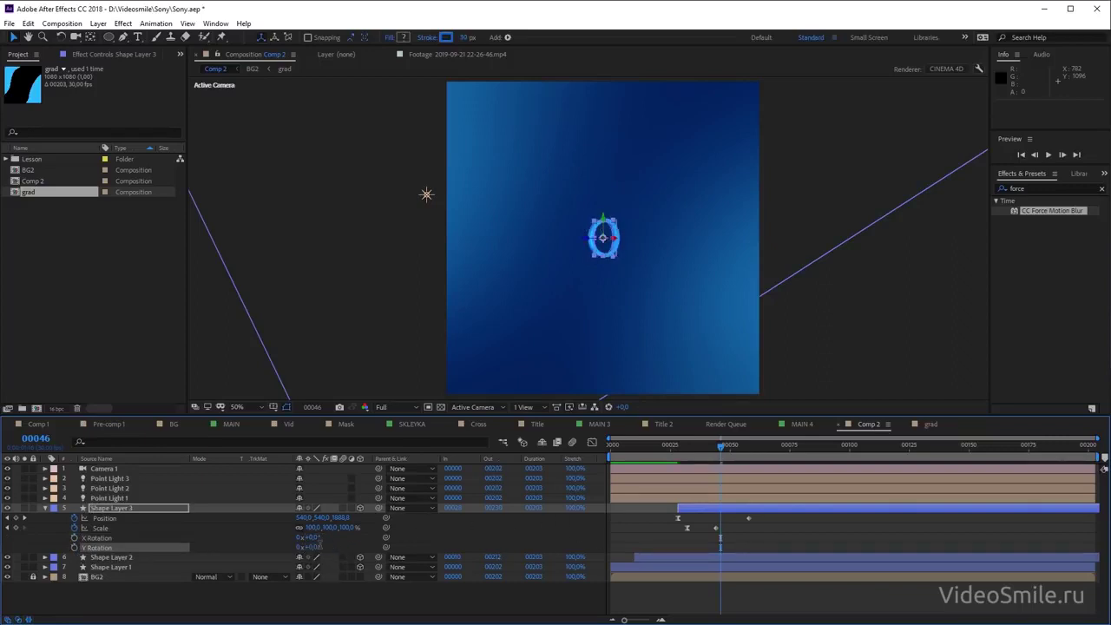
Compare the duplicate ring with Shape Layer 1 at 100% zoom, then solo it
{"action": "left_click", "coordinate": [639, 527]}
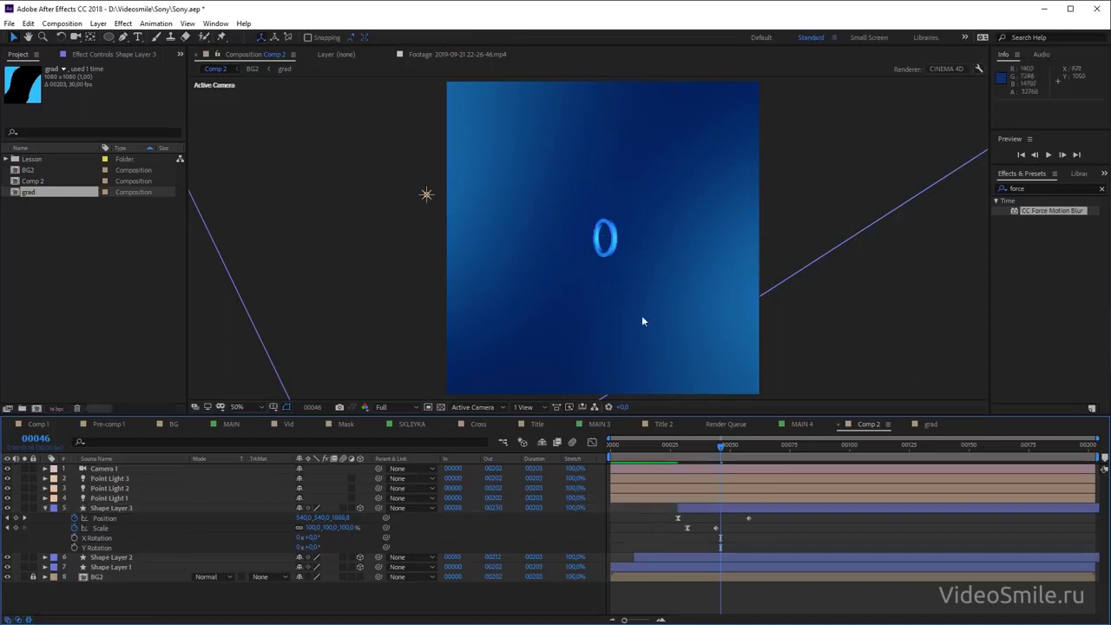
{"action": "key", "text": "slash"}
{"action": "left_click", "coordinate": [624, 253]}
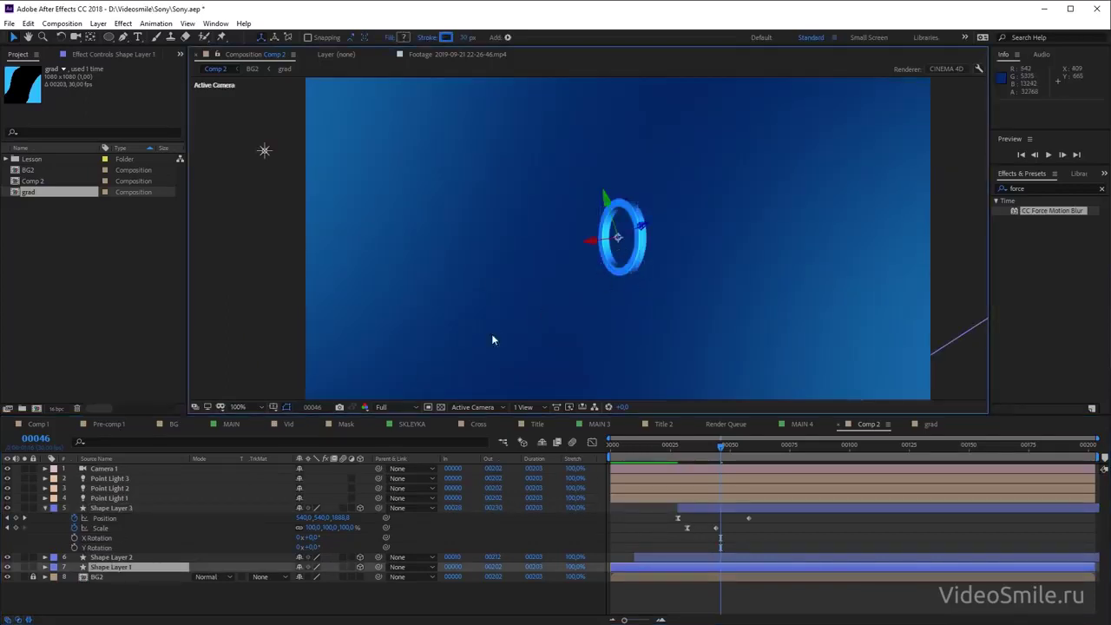
{"action": "left_click", "coordinate": [117, 508]}
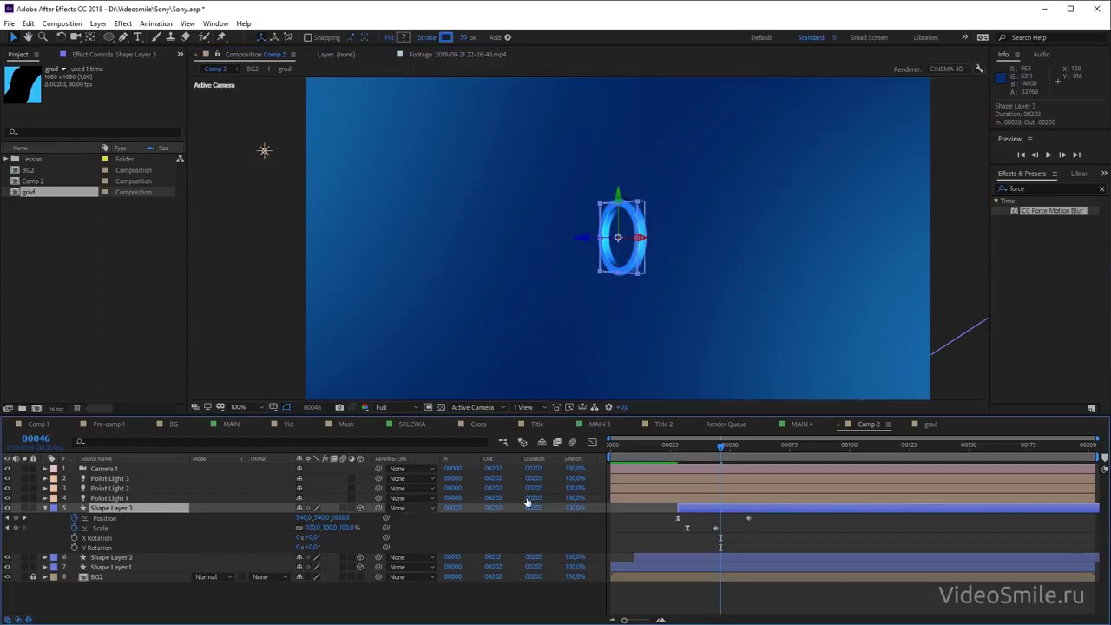
{"action": "left_click_drag", "start_coordinate": [727, 448], "coordinate": [744, 446]}
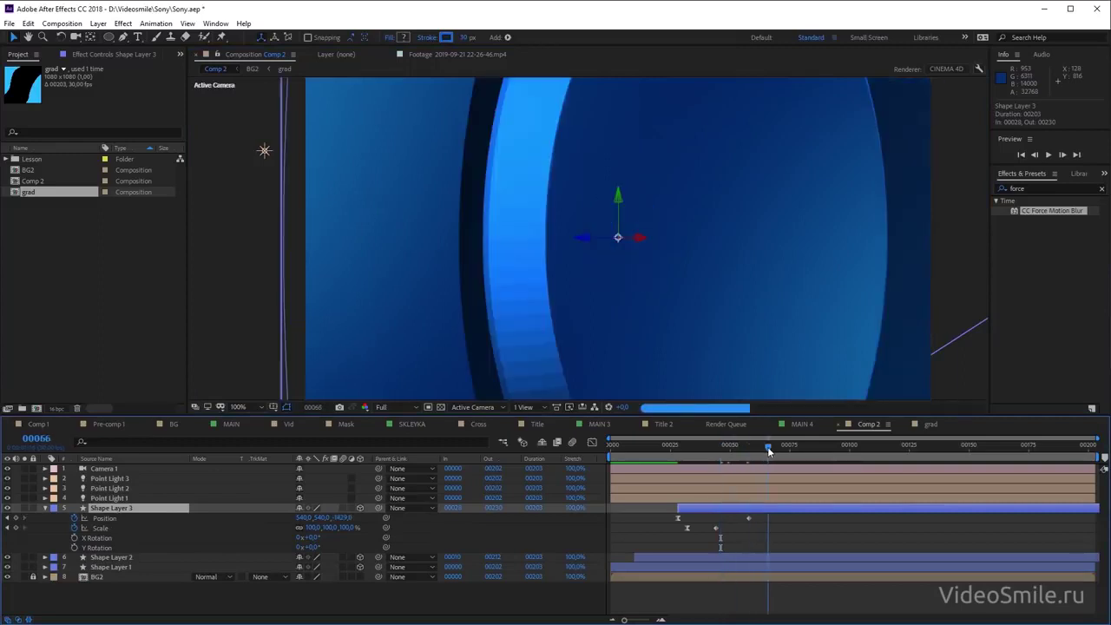
{"action": "key", "text": "ctrl+z"}
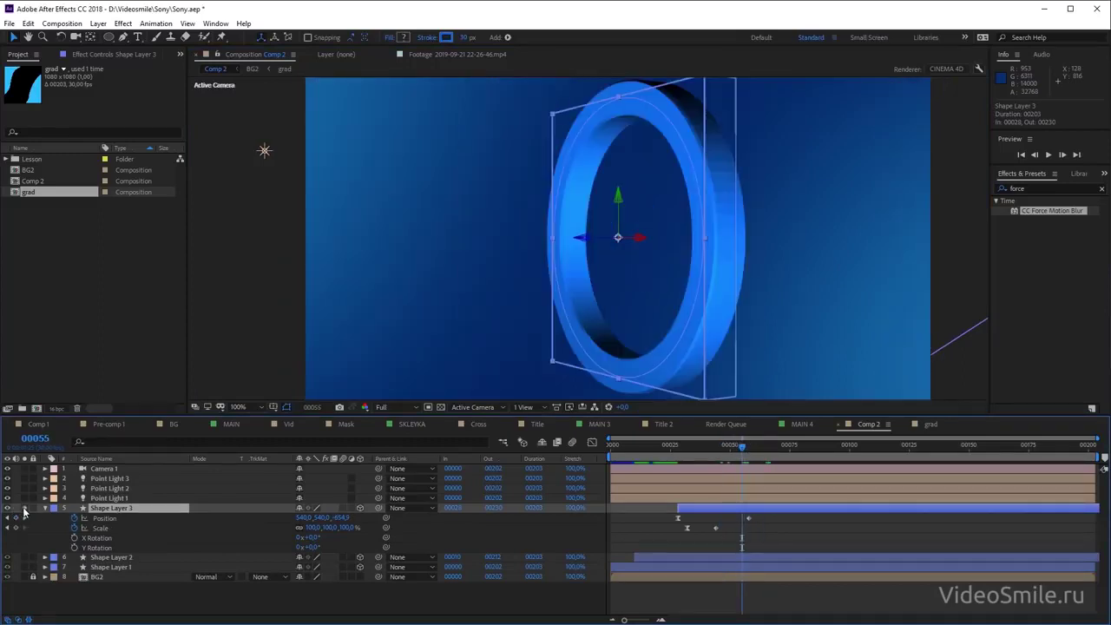
{"action": "left_click", "coordinate": [24, 508]}
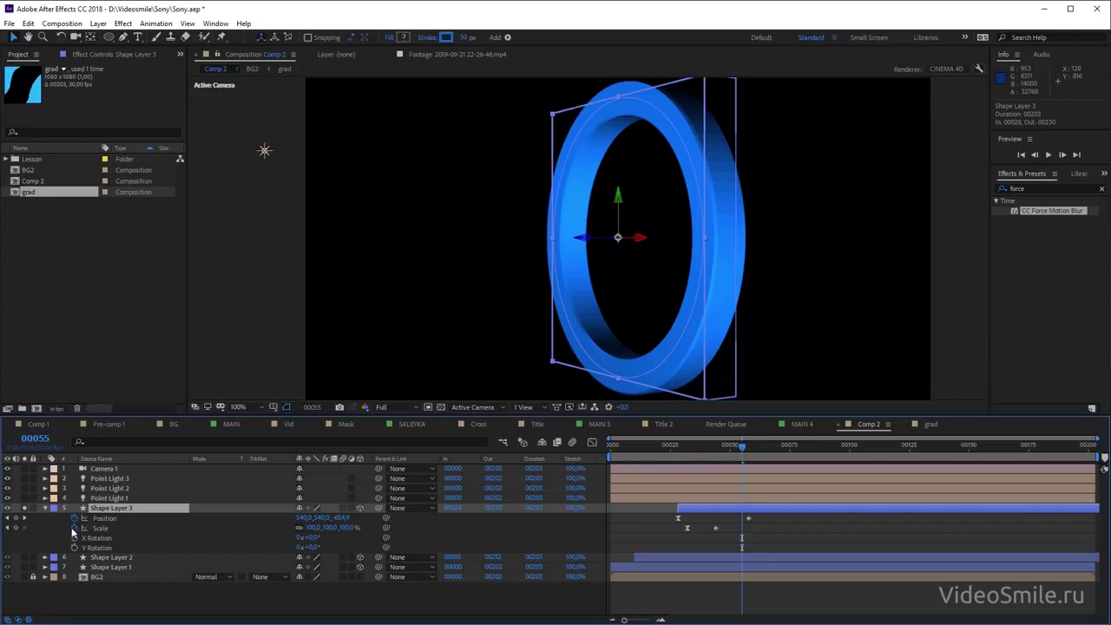
Reveal Shape Layer 3's transform properties and test-tilt the ring about X, then undo
{"action": "left_click", "coordinate": [45, 508]}
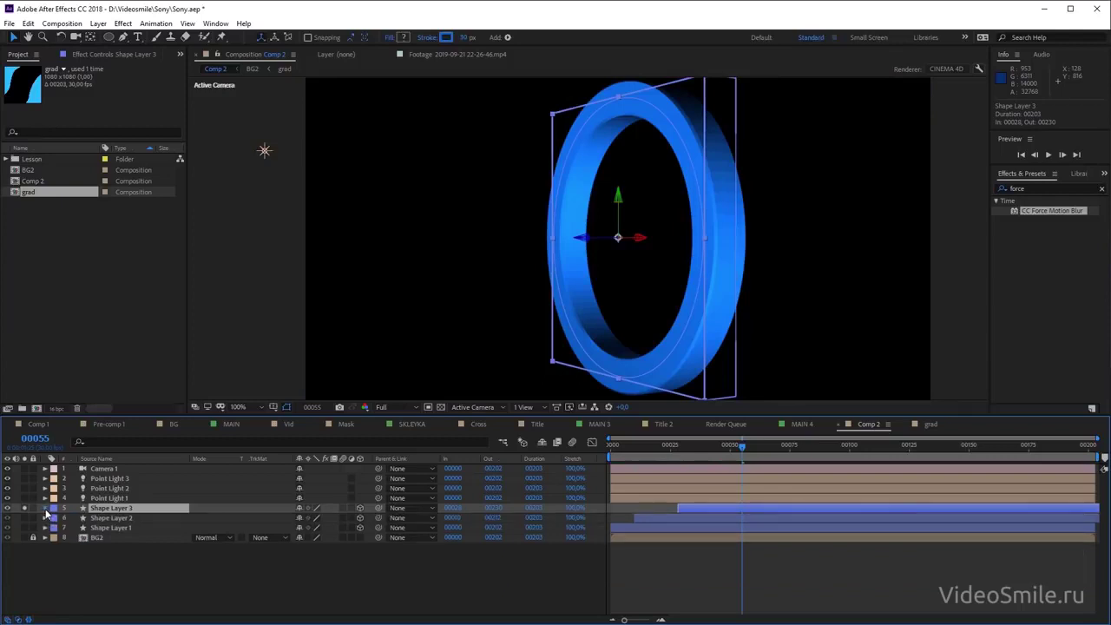
{"action": "left_click", "coordinate": [45, 508]}
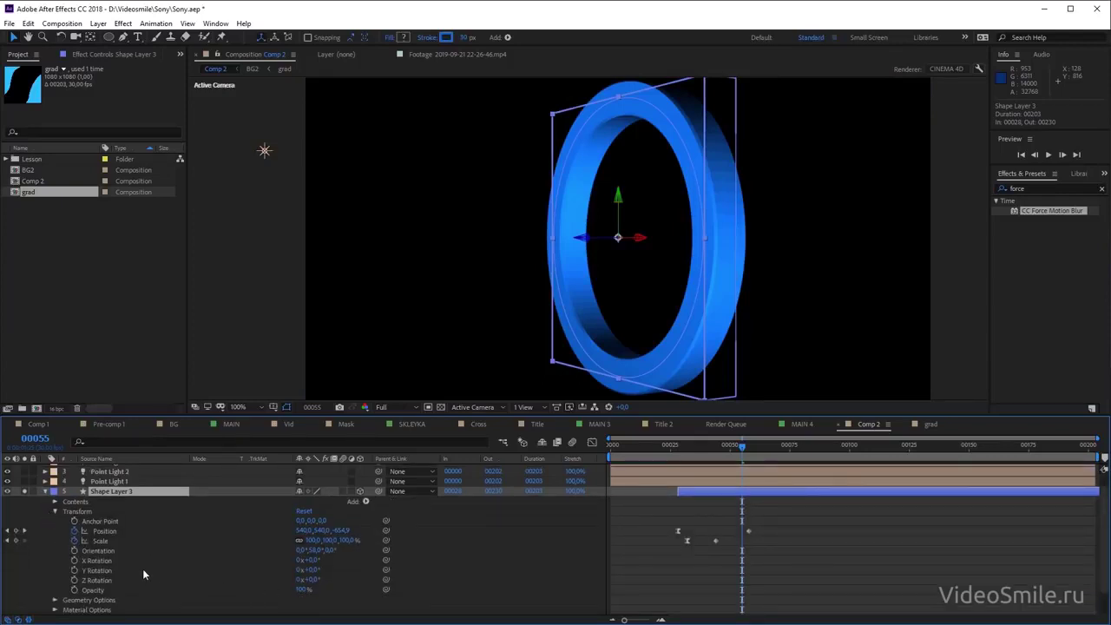
{"action": "mouse_move", "coordinate": [310, 559]}
{"action": "left_mouse_down"}
{"action": "mouse_move", "coordinate": [321, 568]}
{"action": "mouse_move", "coordinate": [295, 572]}
{"action": "mouse_move", "coordinate": [309, 570]}
{"action": "left_mouse_up"}
{"action": "key", "text": "ctrl+z"}
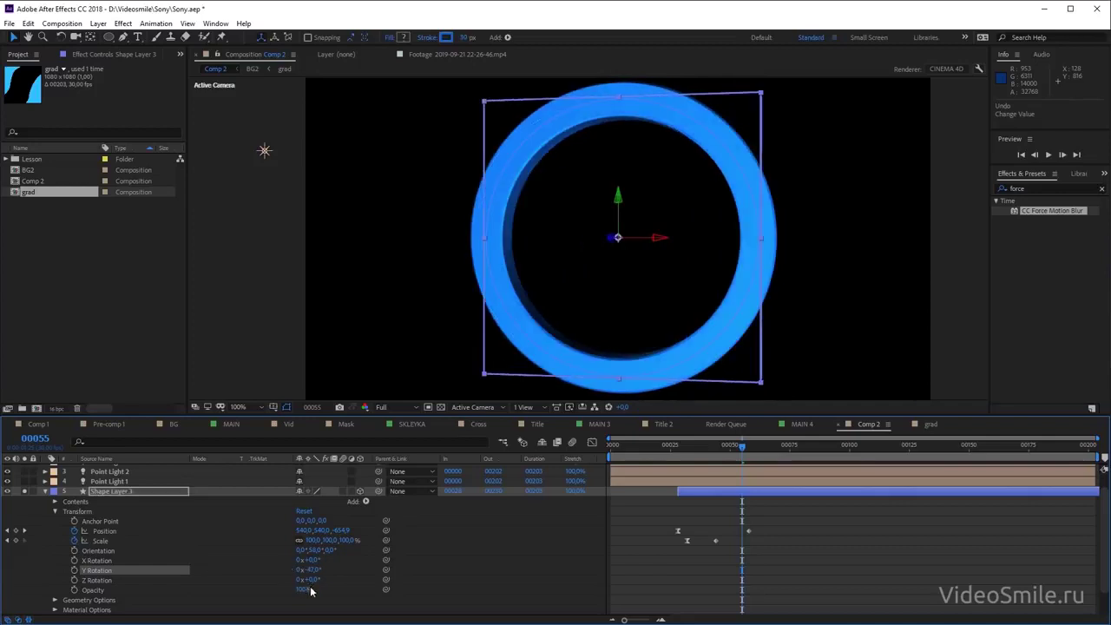
Try Y Rotation values of -45° and then -30° on the ring
{"action": "left_click", "coordinate": [314, 569]}
{"action": "type", "text": "-45"}
{"action": "key", "text": "Return"}
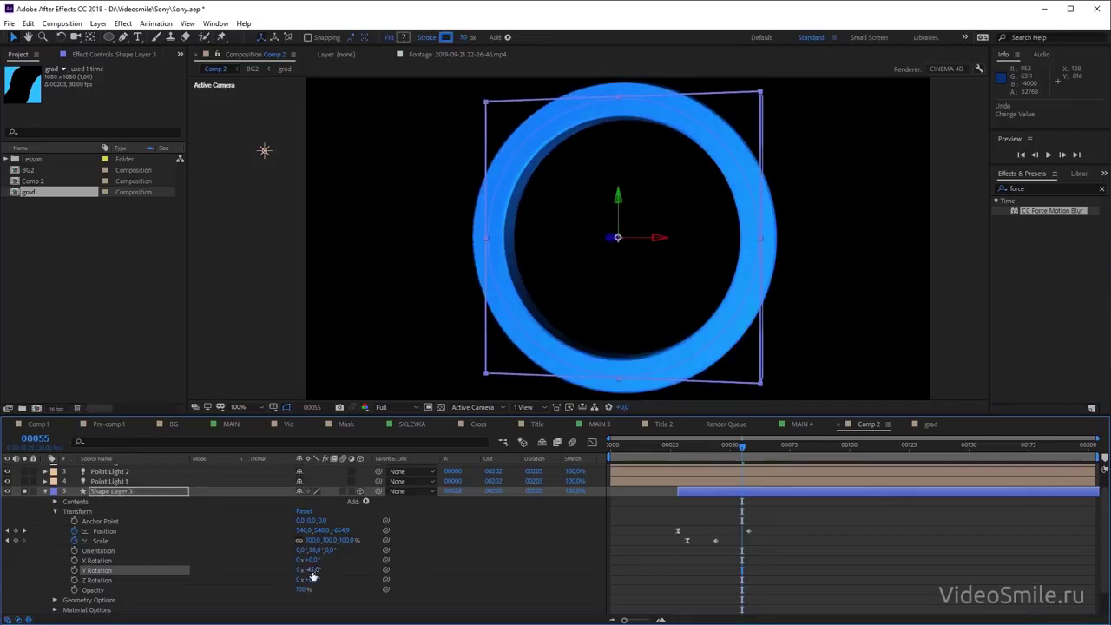
{"action": "left_click", "coordinate": [314, 569]}
{"action": "type", "text": "-30"}
{"action": "key", "text": "Return"}
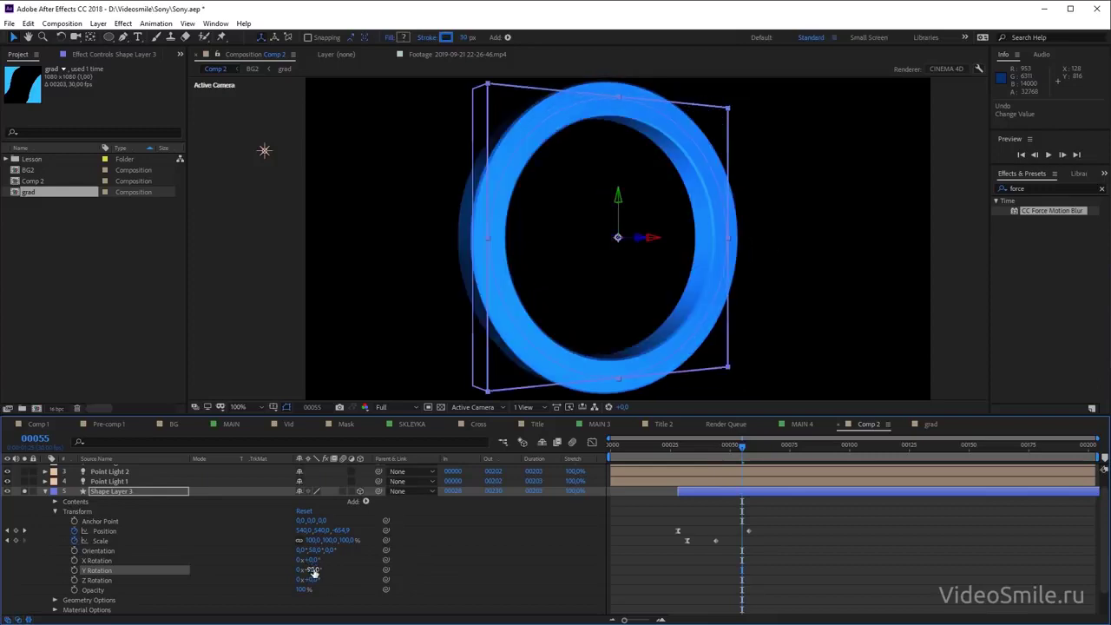
Set the ring's Orientation Y value to 90°
{"action": "key", "text": "w"}
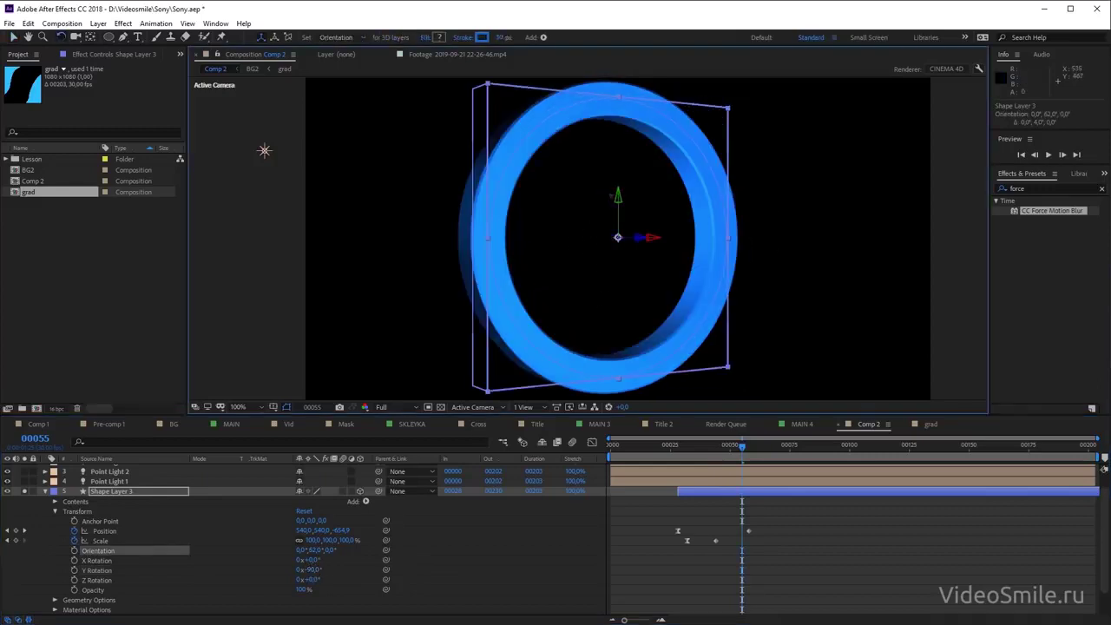
{"action": "left_click_drag", "start_coordinate": [619, 203], "coordinate": [598, 195]}
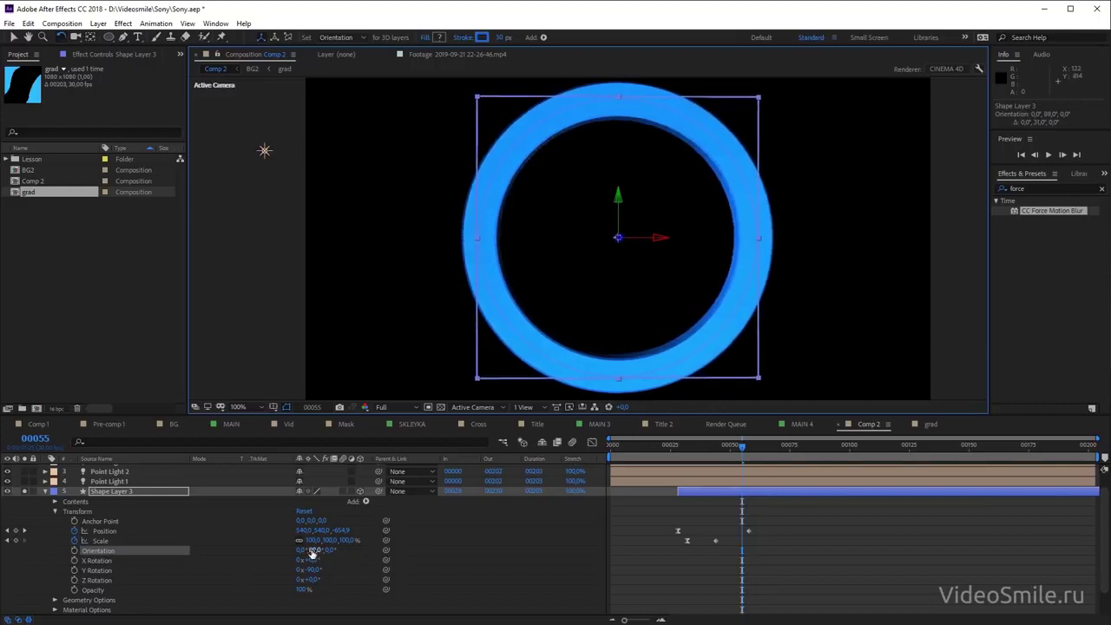
{"action": "left_click", "coordinate": [318, 550]}
{"action": "type", "text": "90"}
{"action": "key", "text": "Return"}
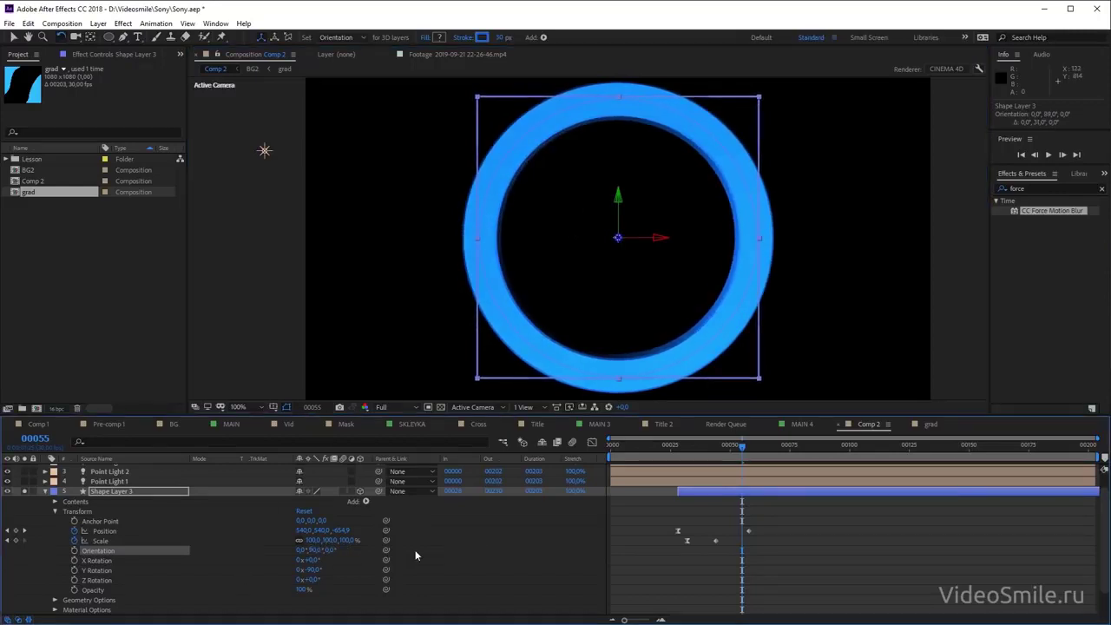
Set Y Rotation to +90° so the ring faces front, and scrub back to frame 44
{"action": "left_click", "coordinate": [313, 570]}
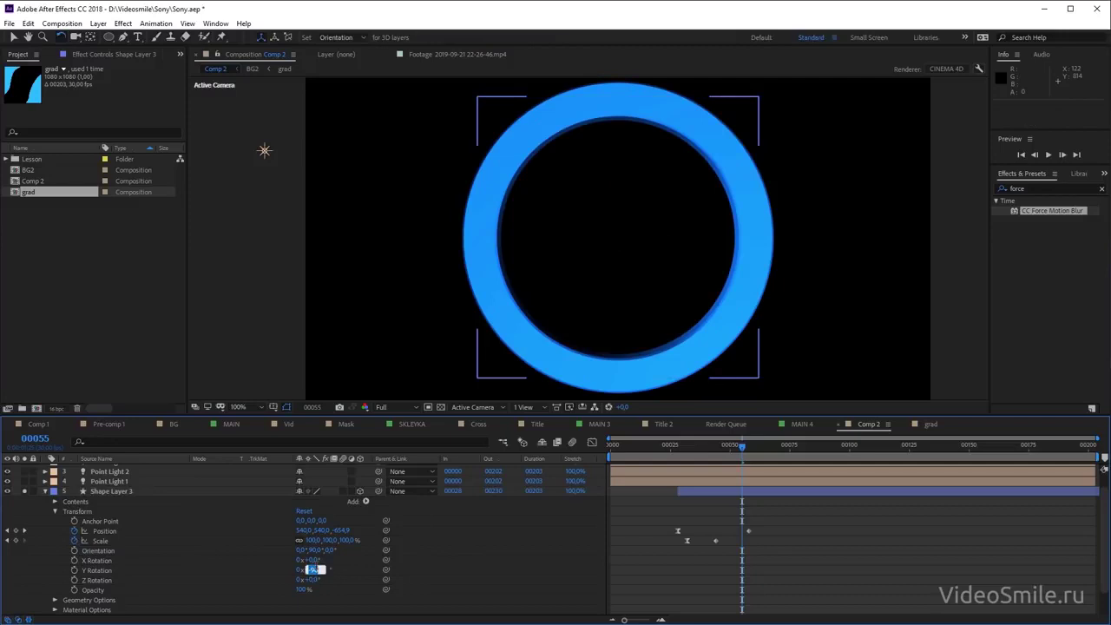
{"action": "type", "text": "090"}
{"action": "key", "text": "Return"}
{"action": "left_click", "coordinate": [312, 570]}
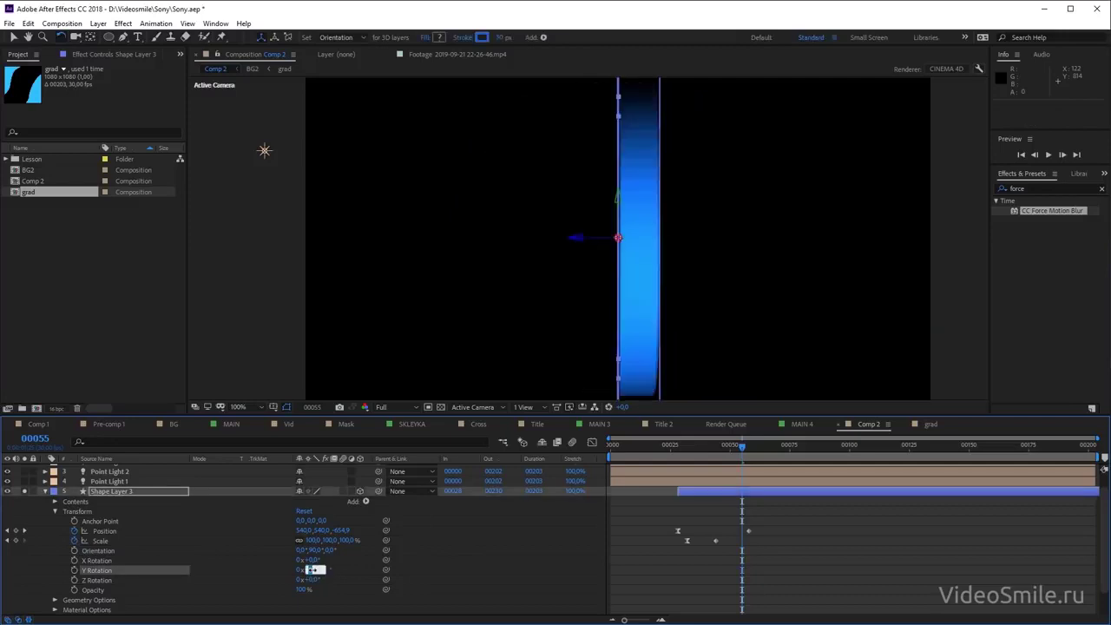
{"action": "type", "text": "90"}
{"action": "key", "text": "Return"}
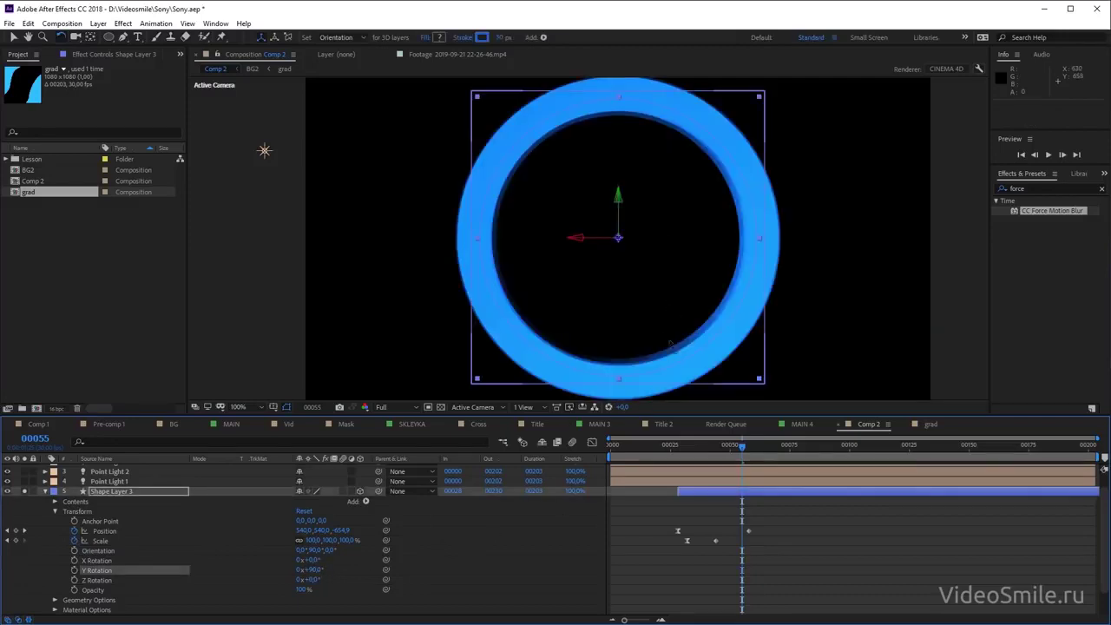
{"action": "scroll", "coordinate": [677, 354], "scroll_direction": "down", "scroll_amount": 2}
{"action": "left_click_drag", "start_coordinate": [727, 447], "coordinate": [714, 445]}
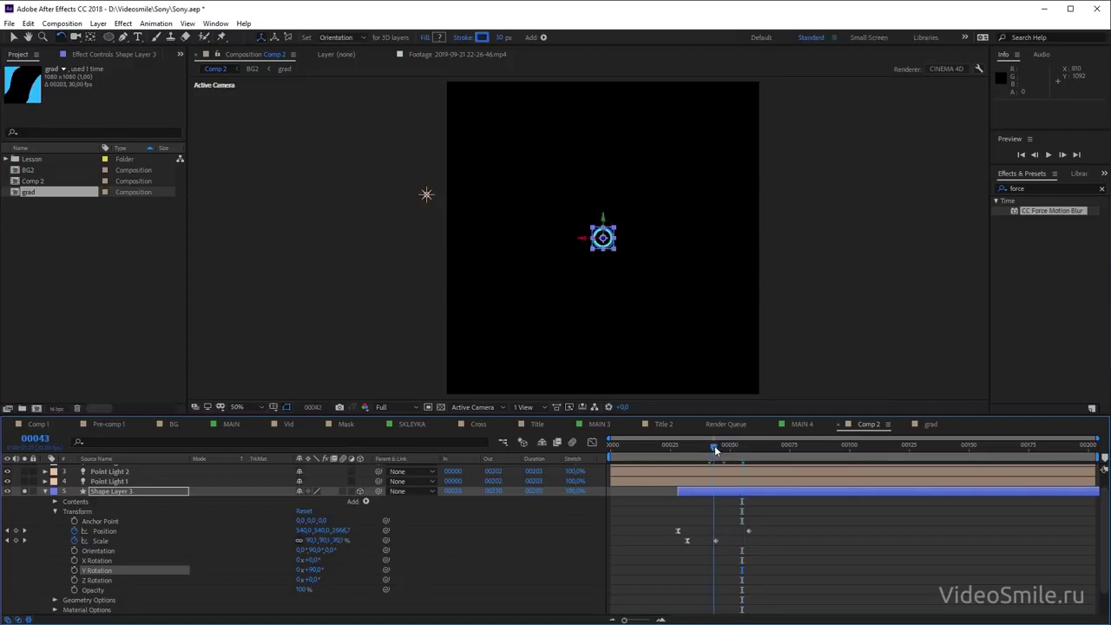
Change Polystar Path 1 to 4 points, turning the ring into a diamond
{"action": "left_click", "coordinate": [55, 501]}
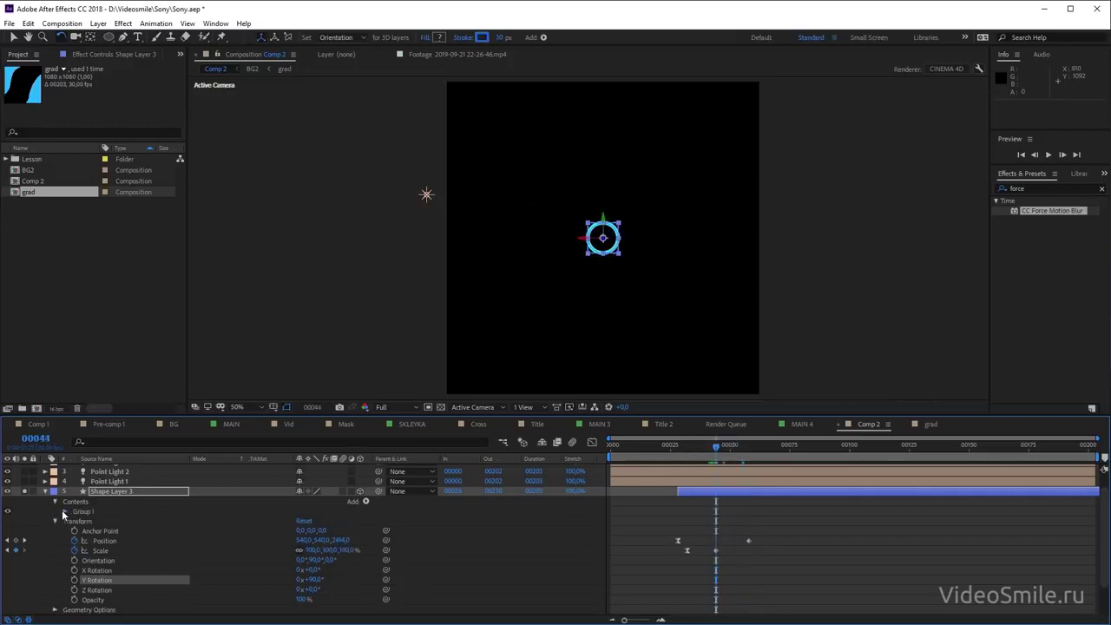
{"action": "left_click", "coordinate": [65, 511]}
{"action": "left_click", "coordinate": [74, 520]}
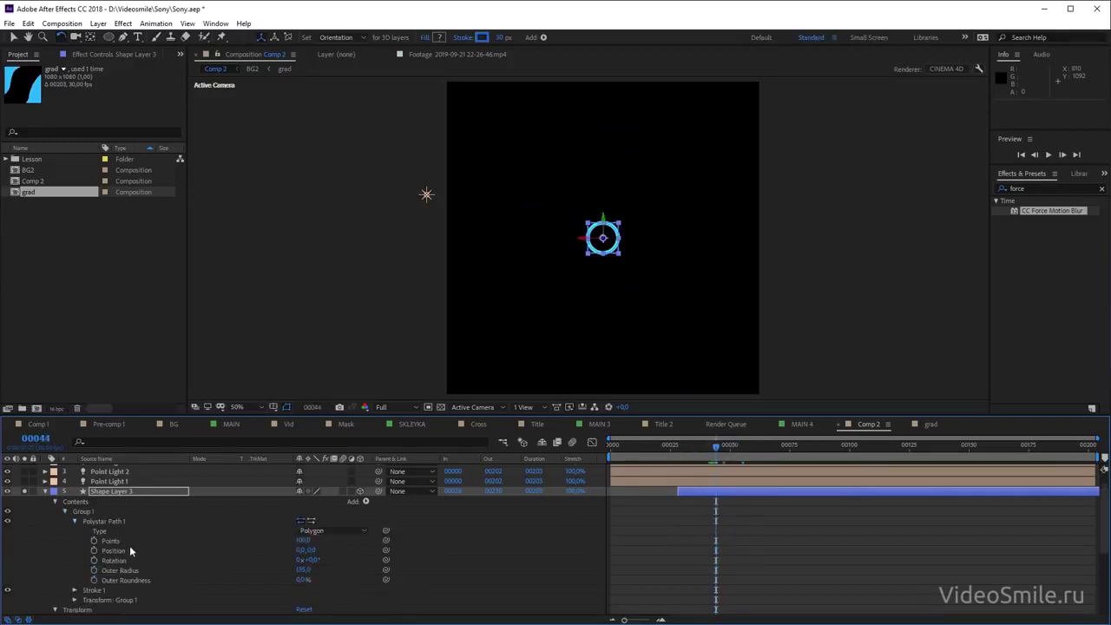
{"action": "type", "text": "4"}
{"action": "left_click", "coordinate": [646, 554]}
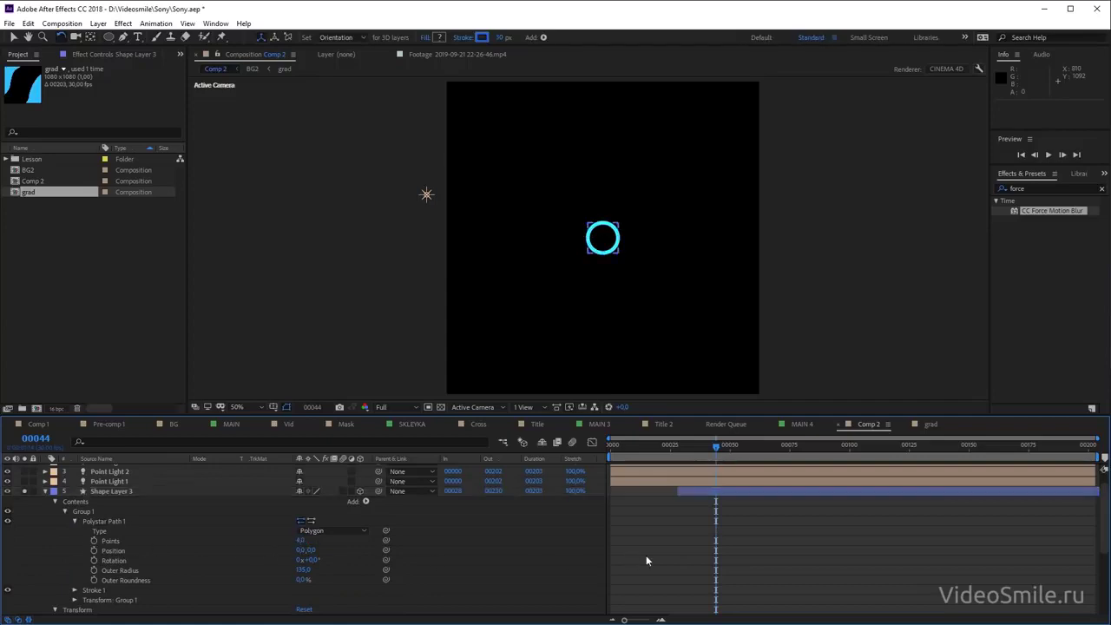
Select the diamond at 100% zoom, move to frame 41, and undo an accidental rotation
{"action": "key", "text": "period"}
{"action": "key", "text": "v"}
{"action": "left_click", "coordinate": [631, 256]}
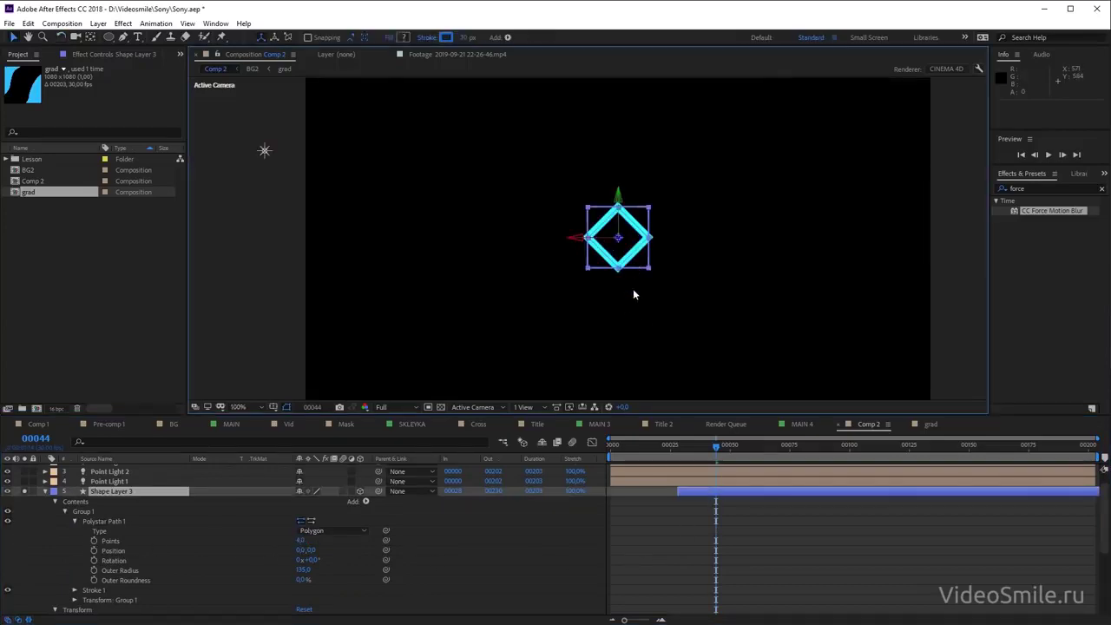
{"action": "left_click_drag", "start_coordinate": [707, 454], "coordinate": [708, 460]}
{"action": "key", "text": "w"}
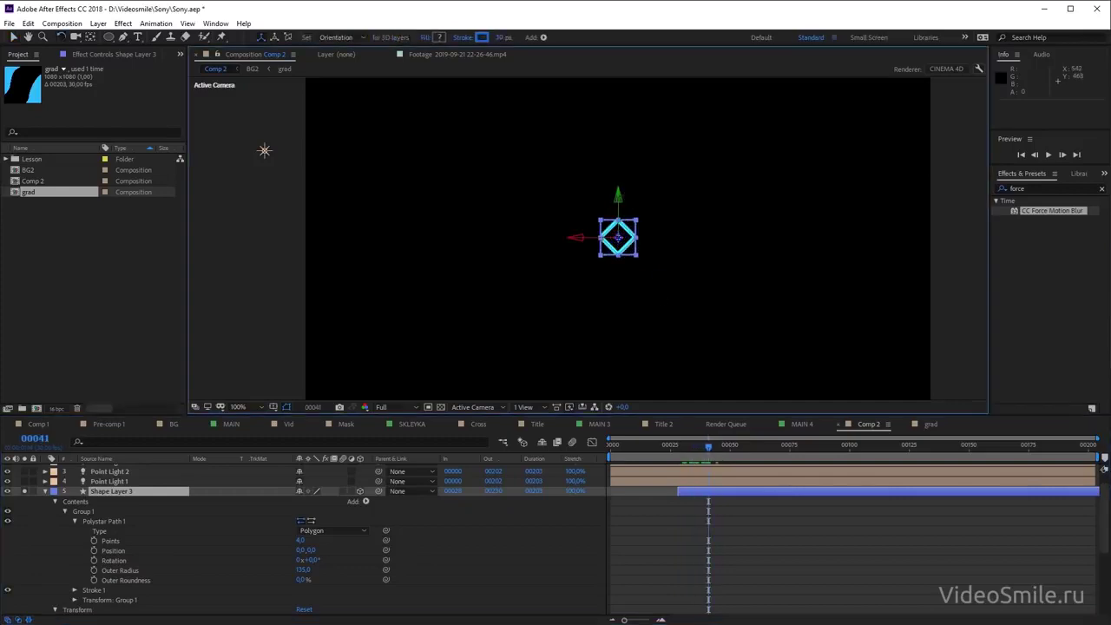
{"action": "key", "text": "ctrl+z"}
{"action": "scroll", "coordinate": [76, 531], "scroll_direction": "down", "scroll_amount": 3}
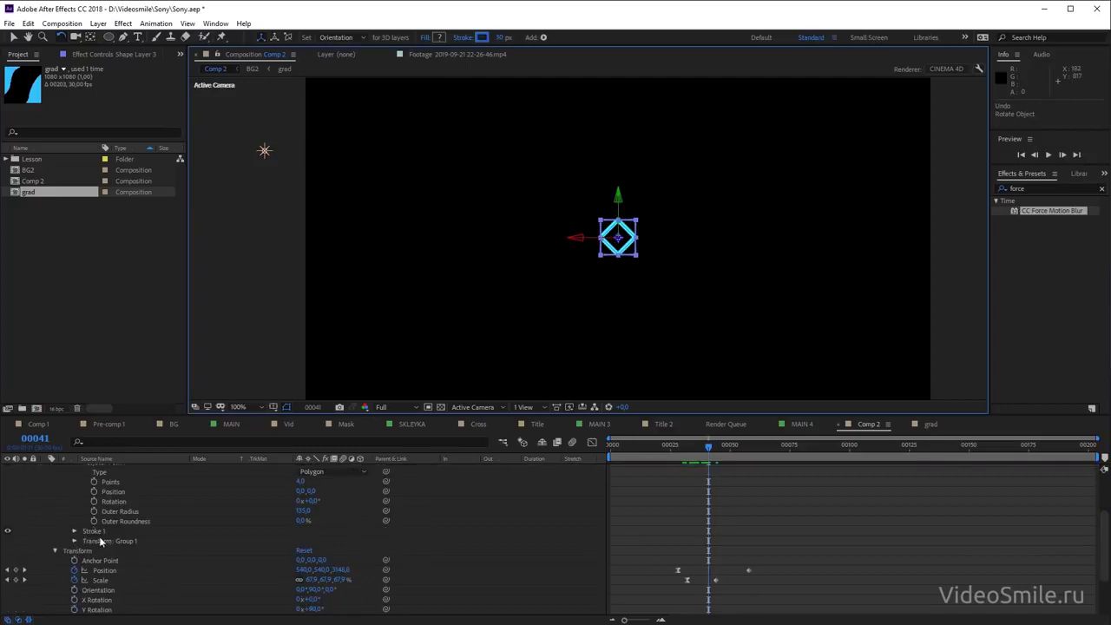
{"action": "scroll", "coordinate": [133, 531], "scroll_direction": "up", "scroll_amount": 5}
Restore the diamond's Y Rotation to +90°, checking it at 400% zoom
{"action": "key", "text": "r"}
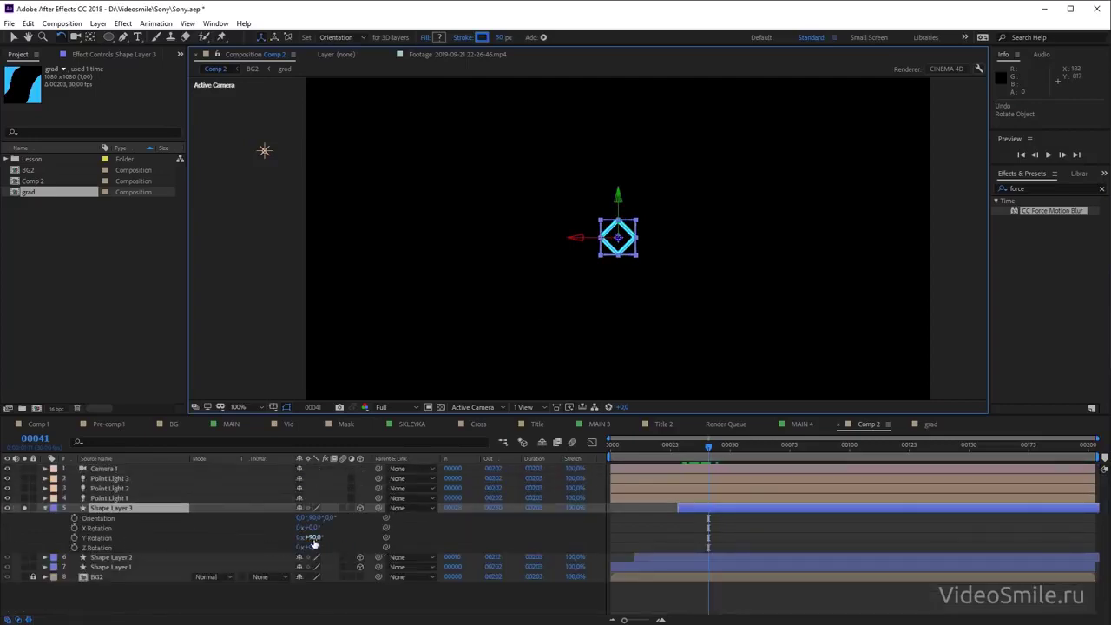
{"action": "left_click_drag", "start_coordinate": [314, 542], "coordinate": [319, 537]}
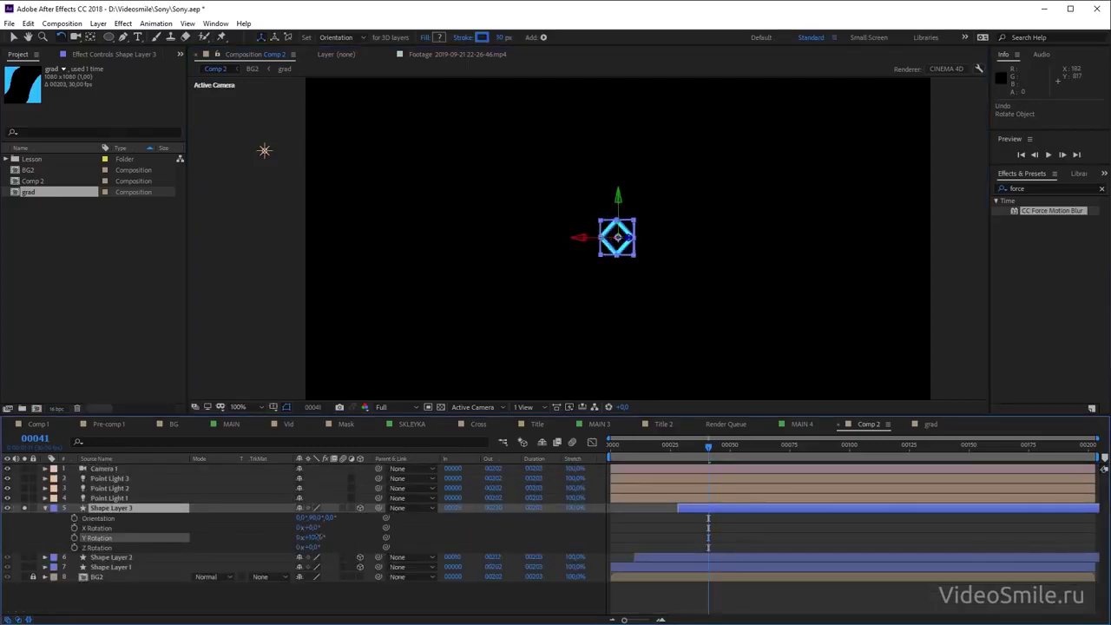
{"action": "key", "text": "period"}
{"action": "key", "text": "period"}
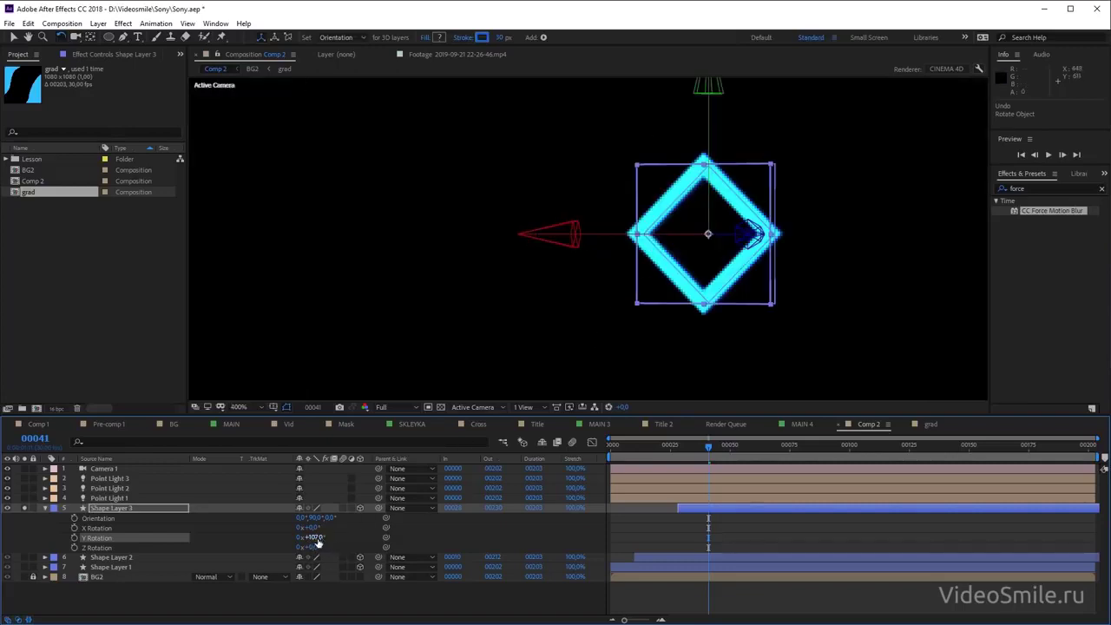
{"action": "left_click_drag", "start_coordinate": [317, 539], "coordinate": [354, 537]}
{"action": "left_click", "coordinate": [313, 537]}
{"action": "key", "text": "Return"}
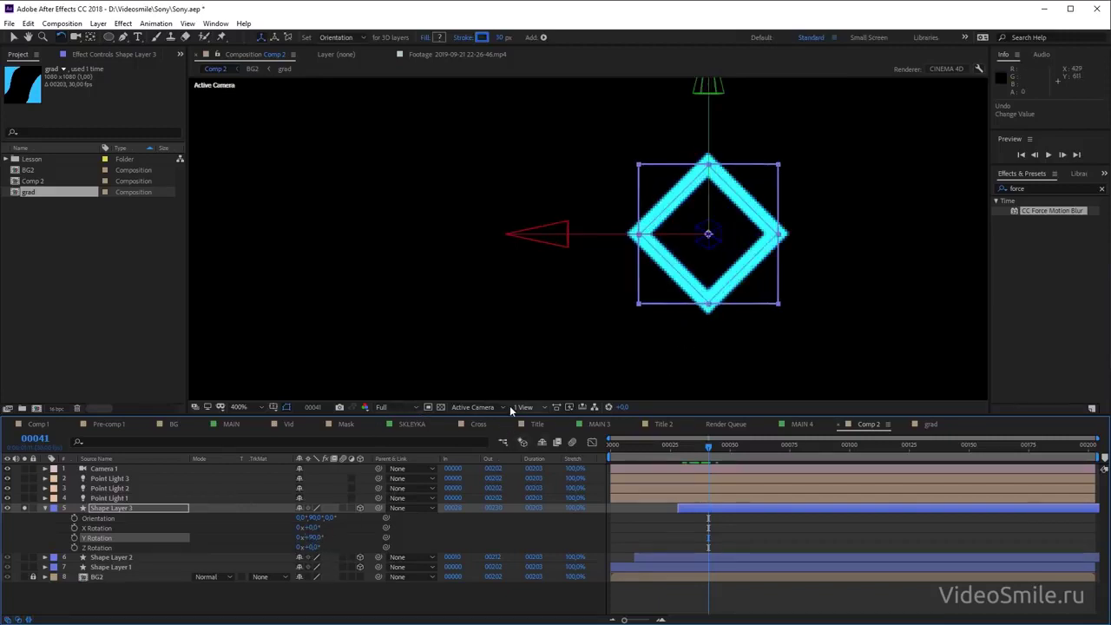
{"action": "left_click", "coordinate": [498, 411]}
Switch the comp to Top view and jump to the frame 58 Position keyframe
{"action": "left_click", "coordinate": [498, 411]}
{"action": "left_click", "coordinate": [498, 412]}
{"action": "left_click", "coordinate": [466, 476]}
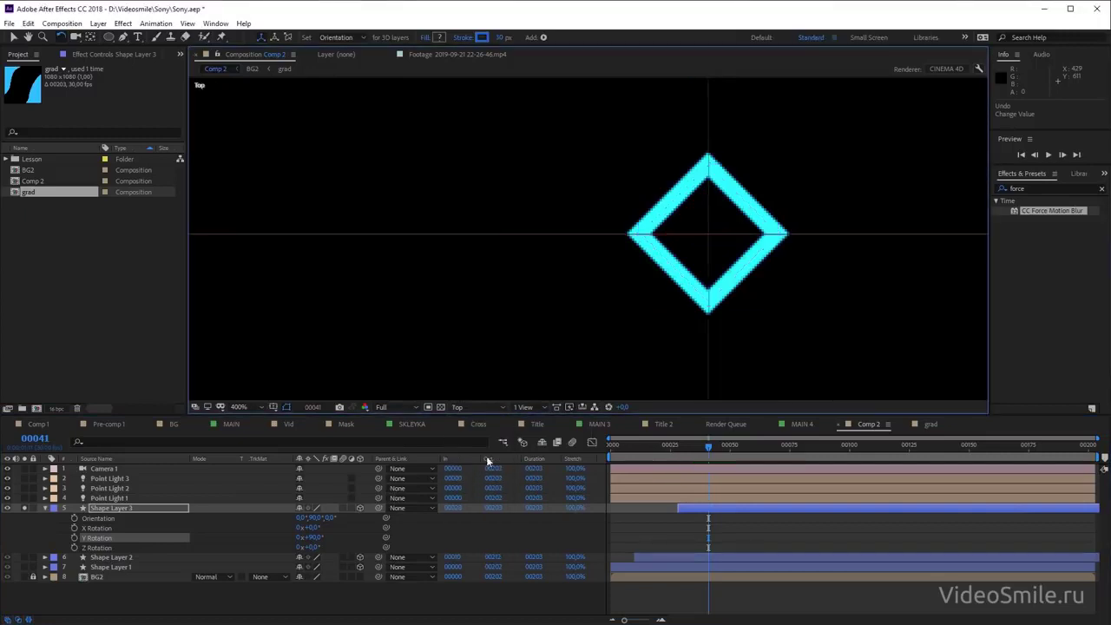
{"action": "scroll", "coordinate": [656, 256], "scroll_direction": "down", "scroll_amount": 7}
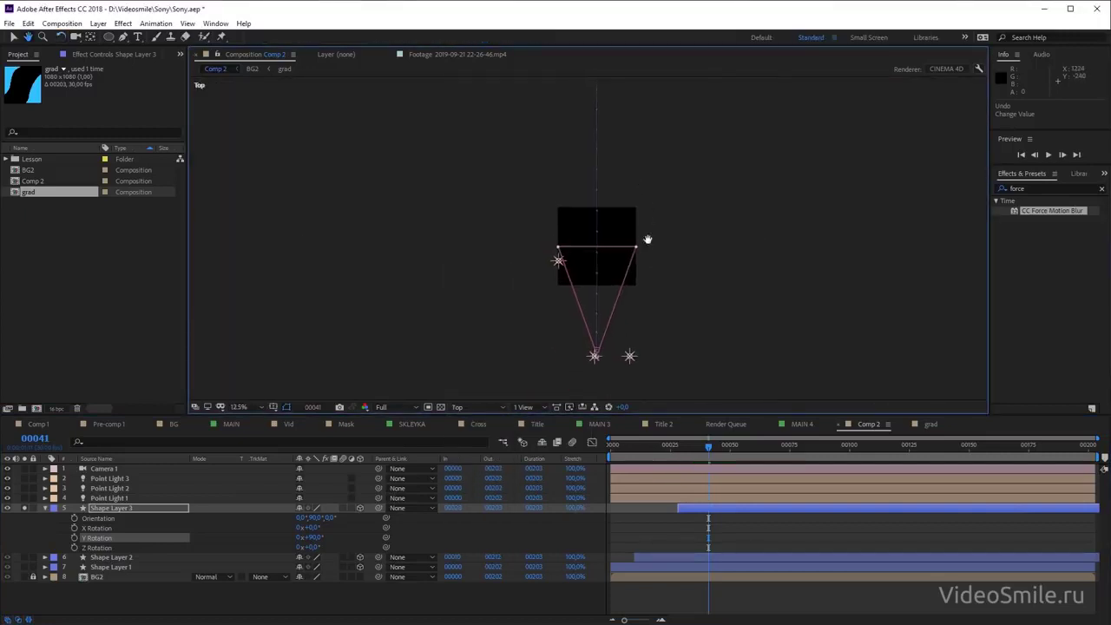
{"action": "key", "text": "w"}
{"action": "scroll", "coordinate": [664, 333], "scroll_direction": "up", "scroll_amount": 6}
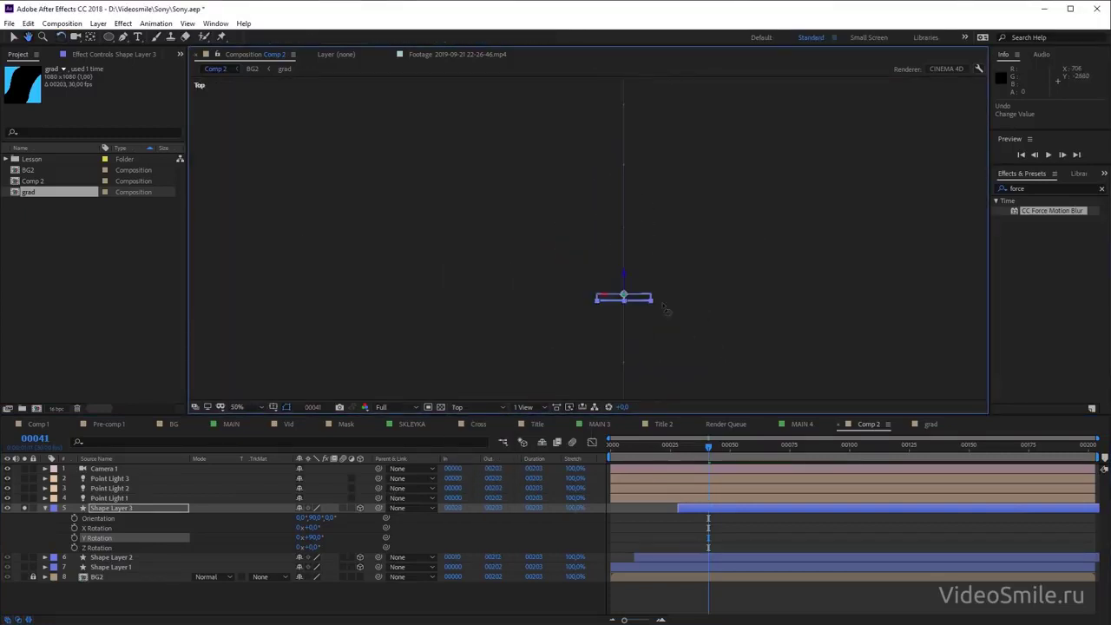
{"action": "key", "text": "u"}
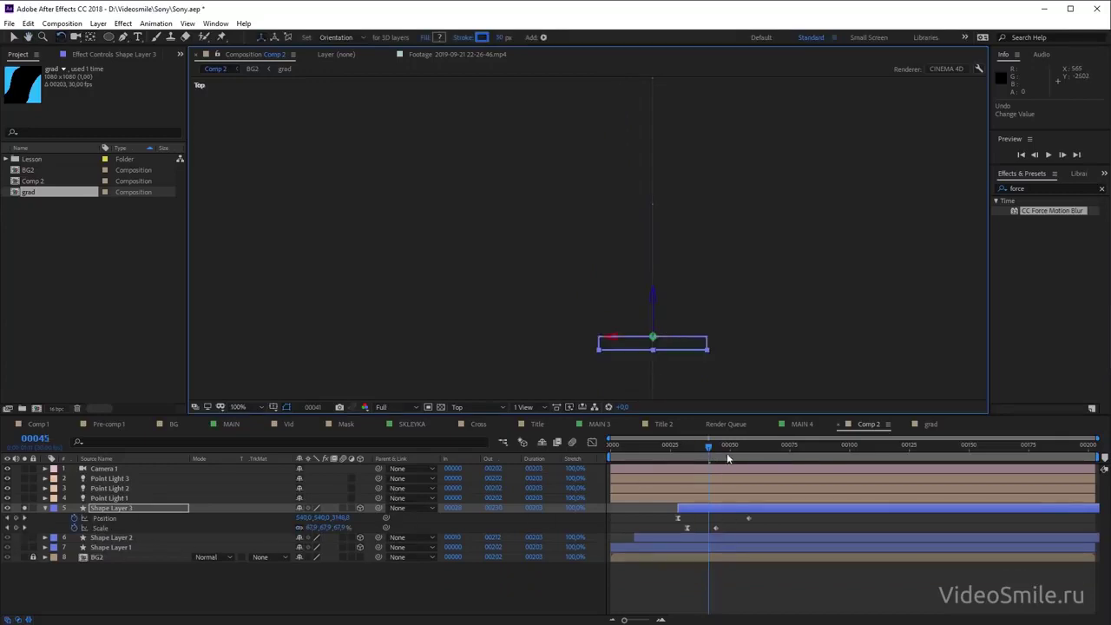
{"action": "left_click", "coordinate": [750, 446]}
{"action": "scroll", "coordinate": [676, 284], "scroll_direction": "down", "scroll_amount": 4}
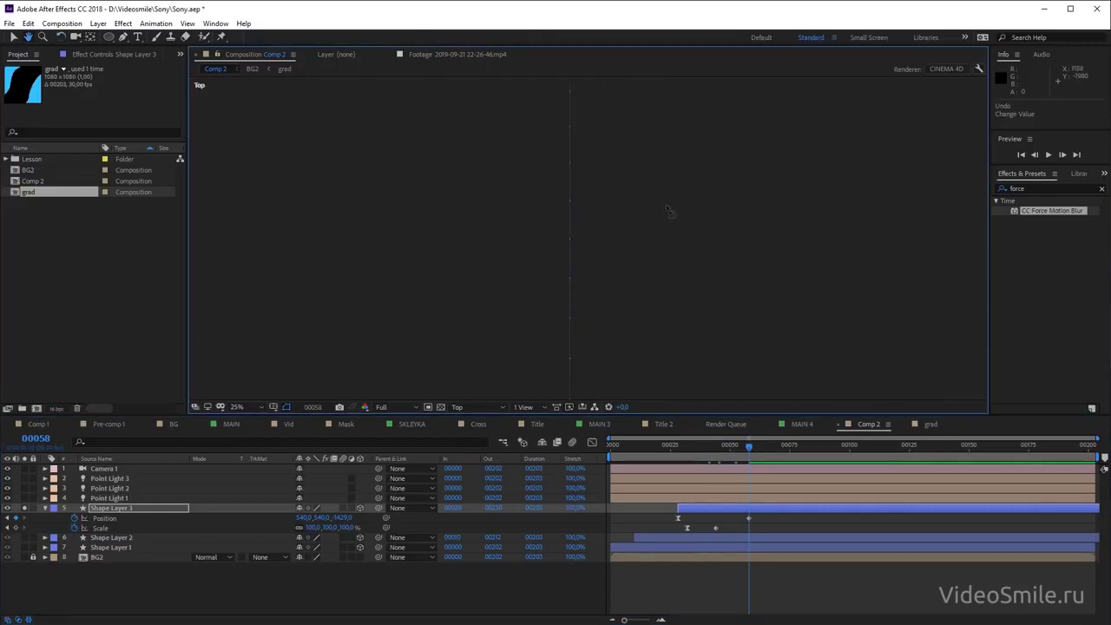
{"action": "scroll", "coordinate": [676, 284], "scroll_direction": "up", "scroll_amount": 1}
Move Shape Layer 3 in the Top view to roughly 540, 403, -1446
{"action": "left_click_drag", "start_coordinate": [675, 283], "coordinate": [684, 170]}
{"action": "scroll", "coordinate": [608, 284], "scroll_direction": "down", "scroll_amount": 1}
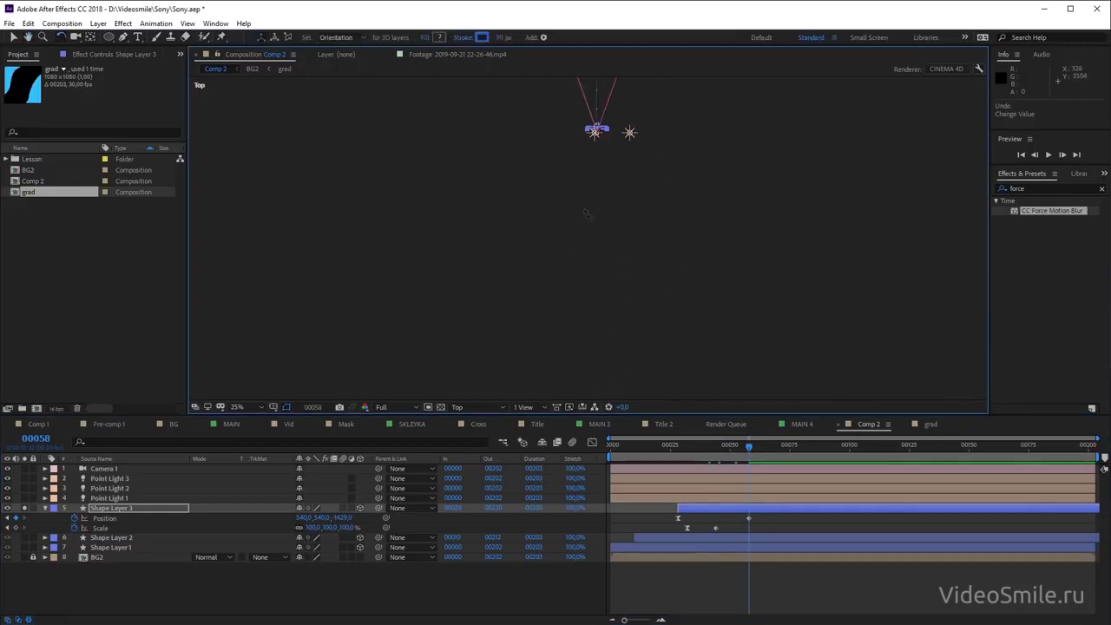
{"action": "scroll", "coordinate": [607, 284], "scroll_direction": "up", "scroll_amount": 1}
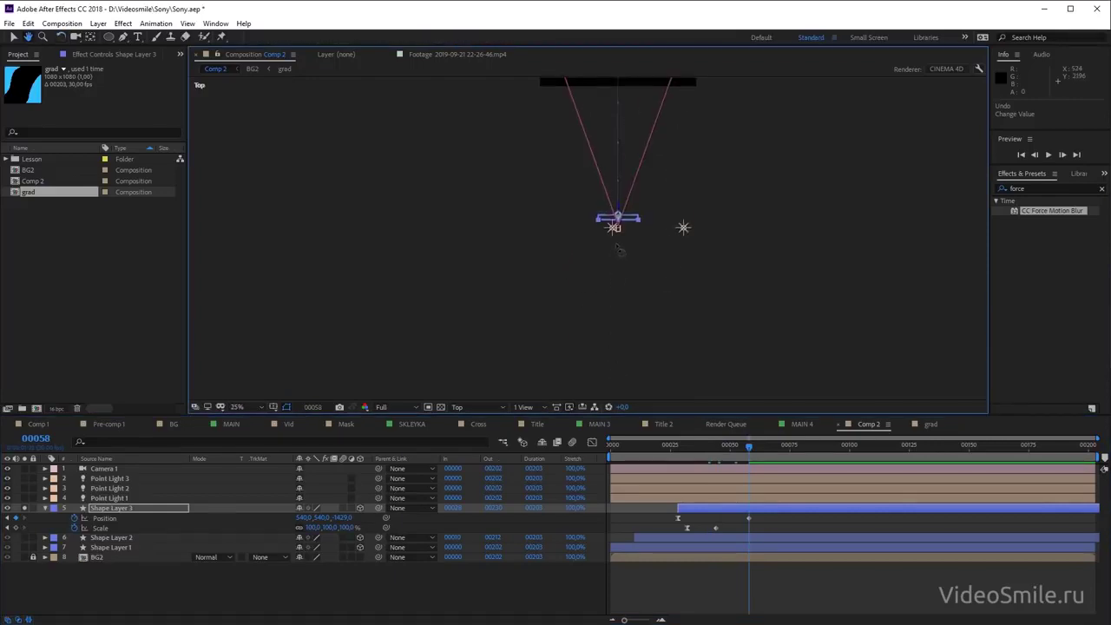
{"action": "scroll", "coordinate": [640, 217], "scroll_direction": "up", "scroll_amount": 1}
{"action": "scroll", "coordinate": [744, 193], "scroll_direction": "up", "scroll_amount": 2}
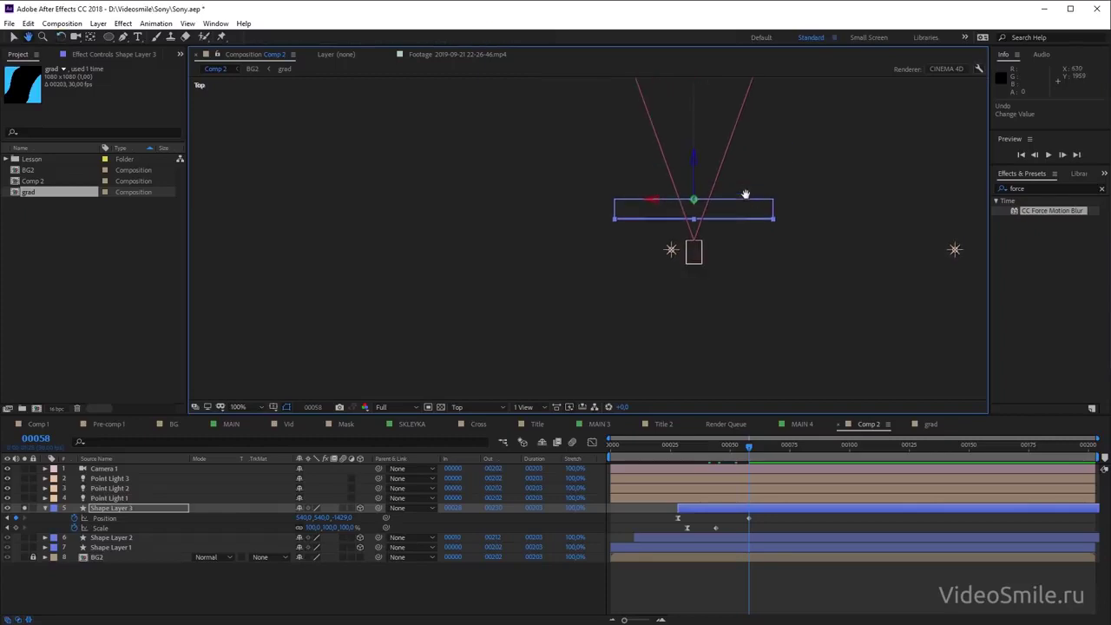
{"action": "key", "text": "v"}
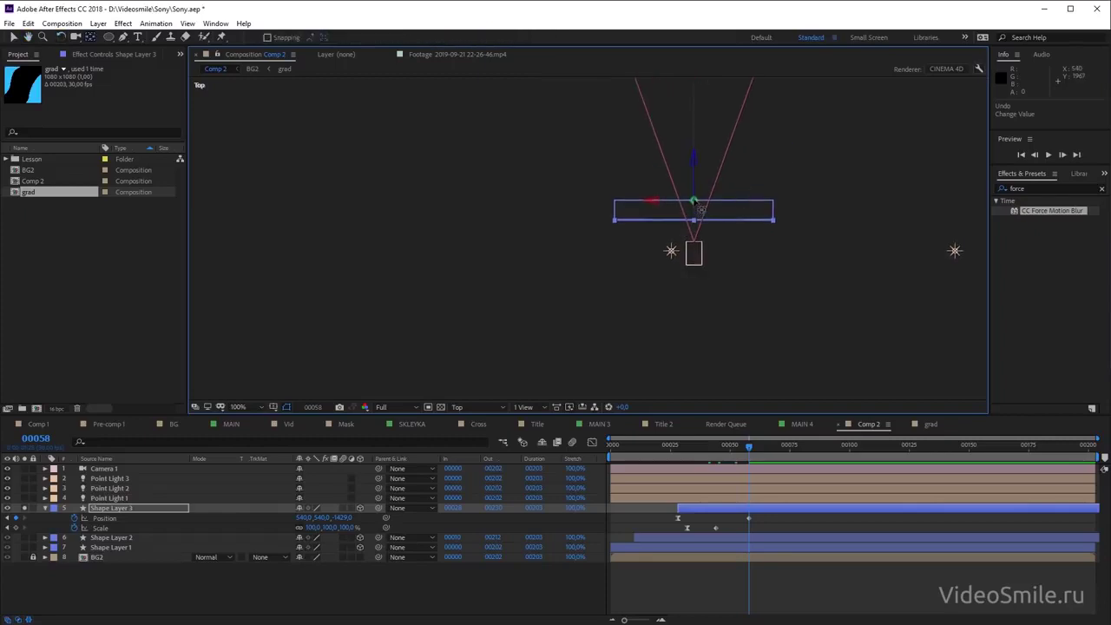
{"action": "left_click_drag", "start_coordinate": [701, 209], "coordinate": [696, 219]}
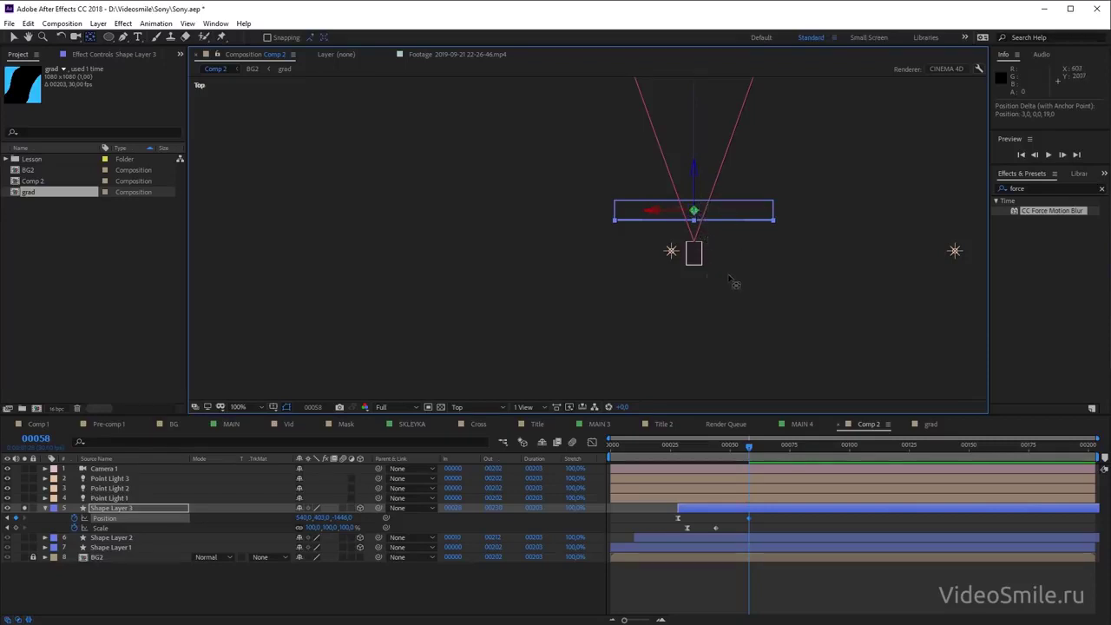
{"action": "left_click_drag", "start_coordinate": [704, 264], "coordinate": [697, 387]}
Return to frame 32, view through the Active Camera, and deselect all layers
{"action": "left_click_drag", "start_coordinate": [747, 444], "coordinate": [686, 445]}
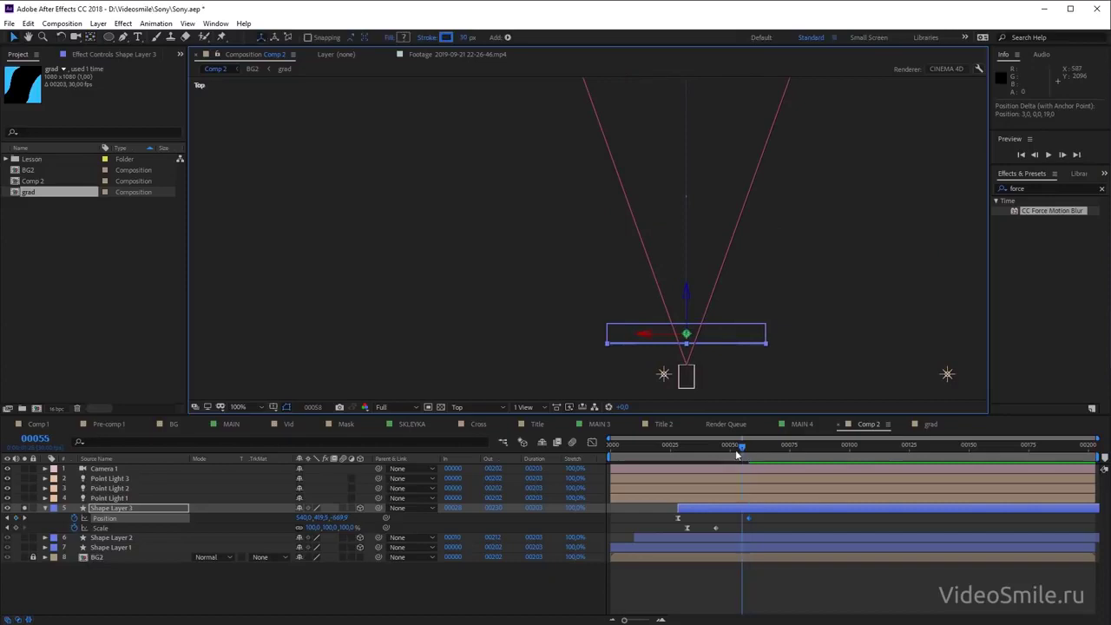
{"action": "left_click", "coordinate": [461, 408]}
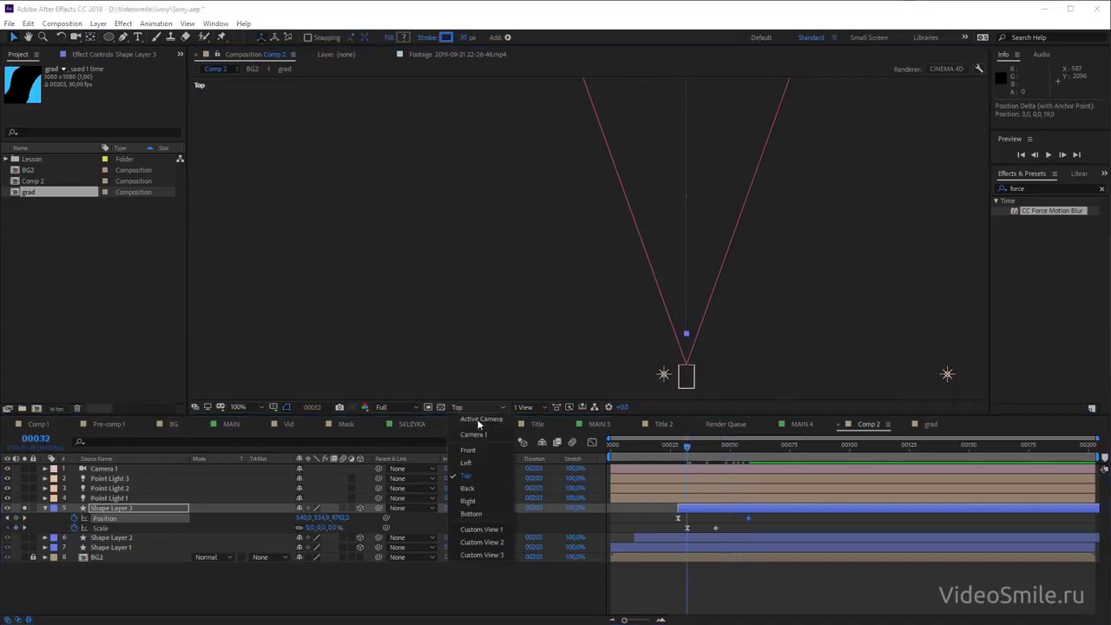
{"action": "left_click", "coordinate": [480, 420]}
{"action": "key", "text": "ctrl+shift+a"}
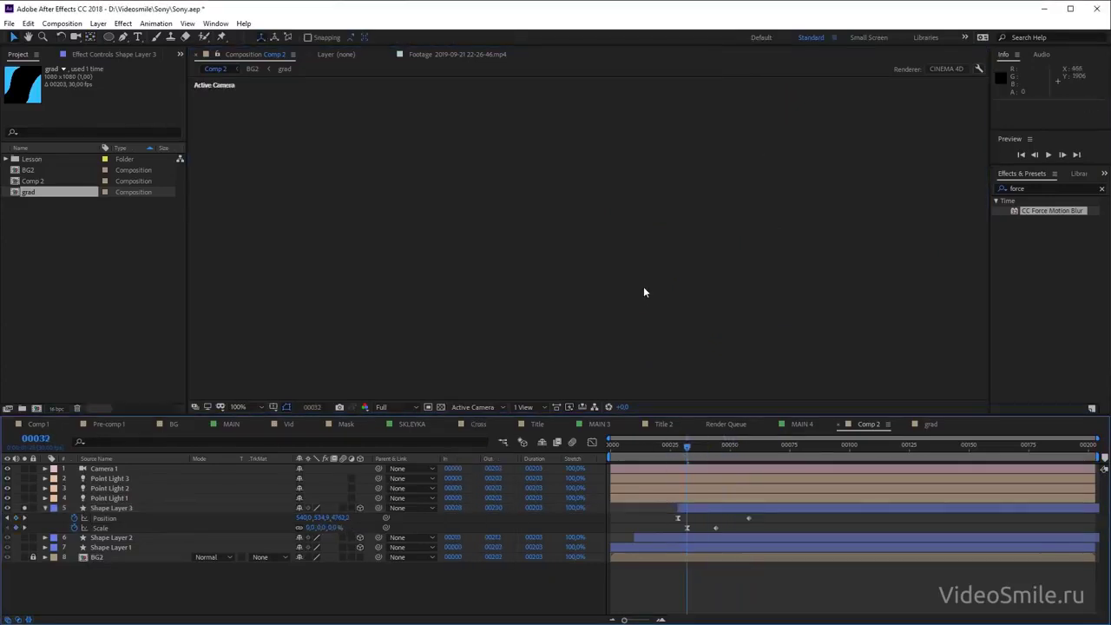
Preview, then at frame 00028 key Shape Layer 3's Y Rotation at 0°
{"action": "key", "text": "space"}
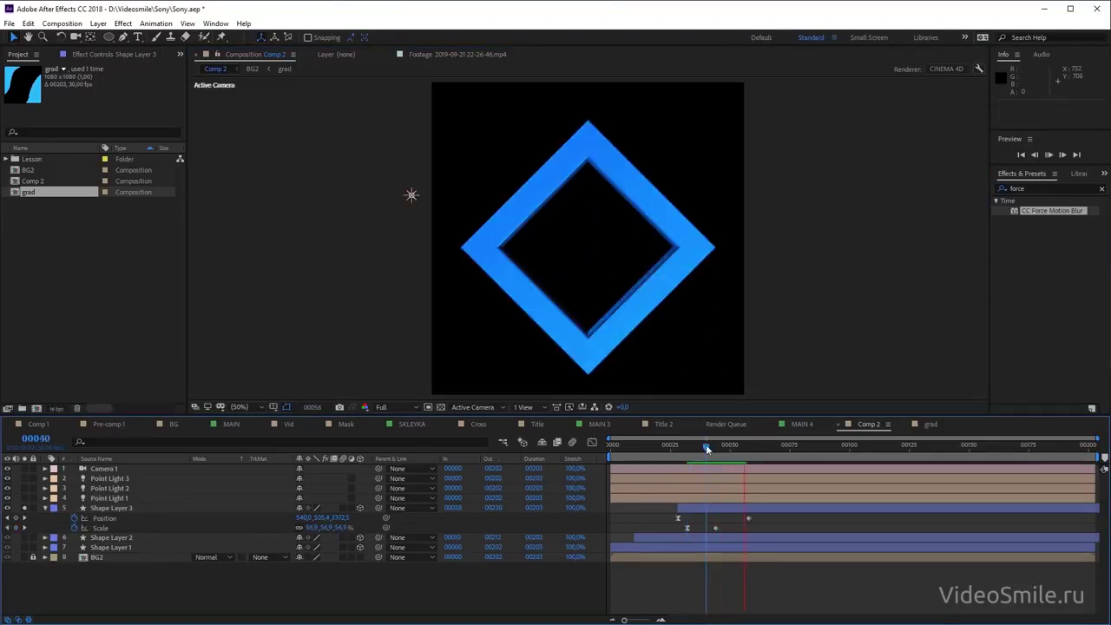
{"action": "left_click_drag", "start_coordinate": [706, 444], "coordinate": [677, 447]}
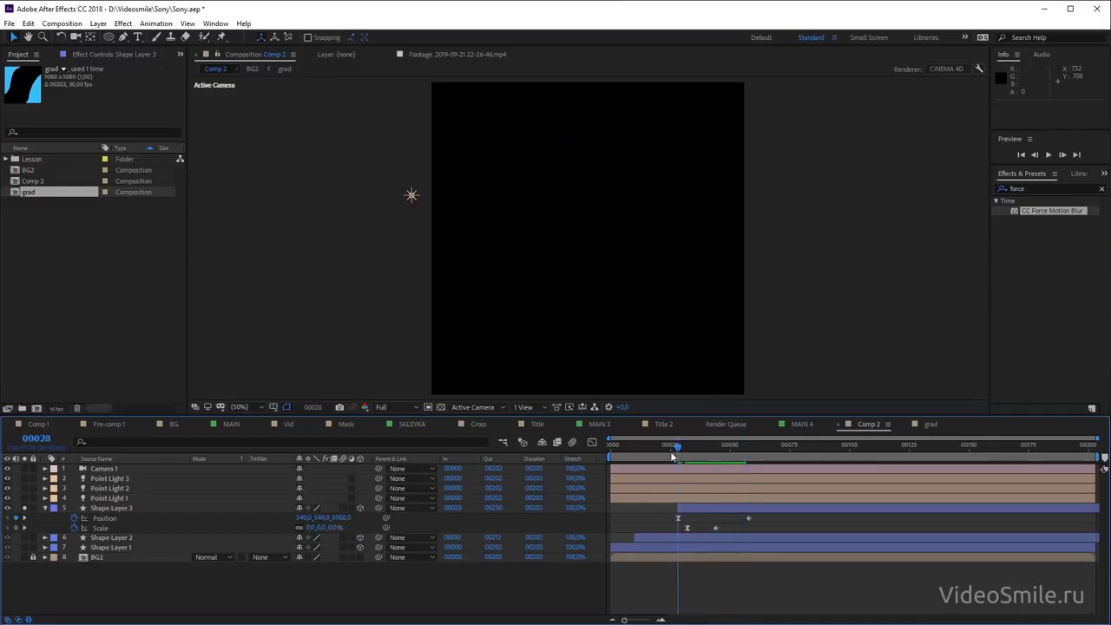
{"action": "left_click", "coordinate": [109, 507]}
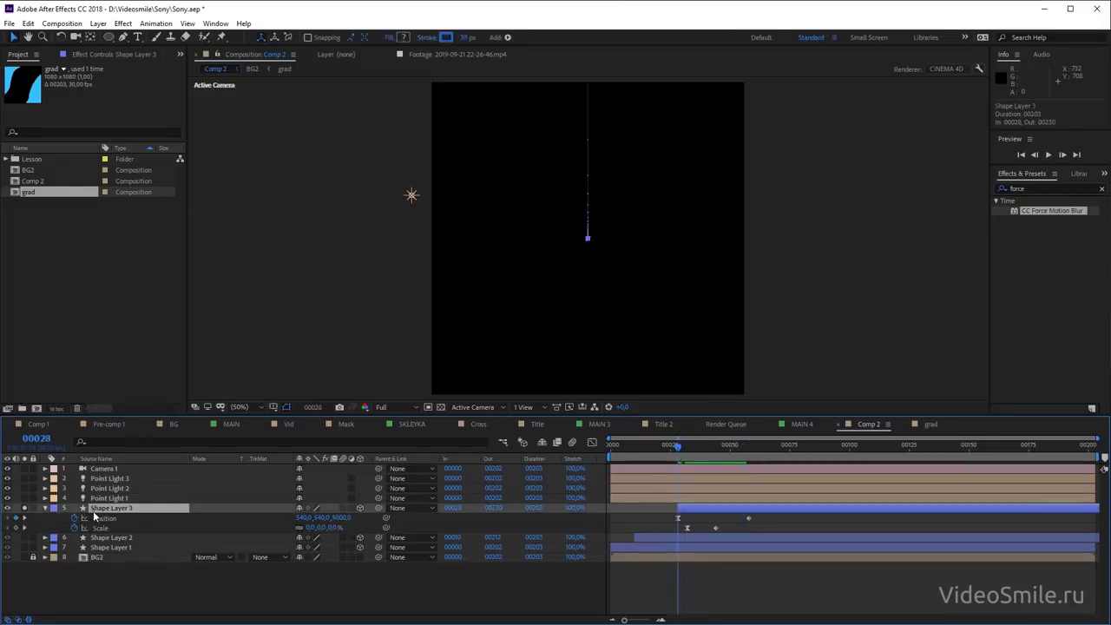
{"action": "key", "text": "r"}
{"action": "left_click", "coordinate": [313, 538]}
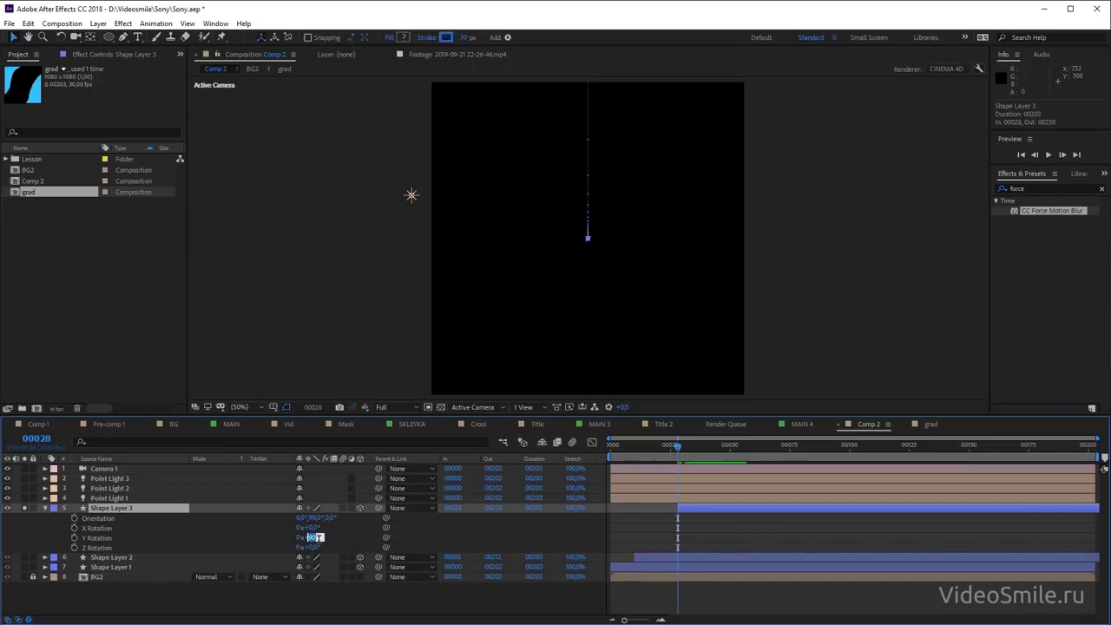
{"action": "type", "text": "0"}
{"action": "key", "text": "Return"}
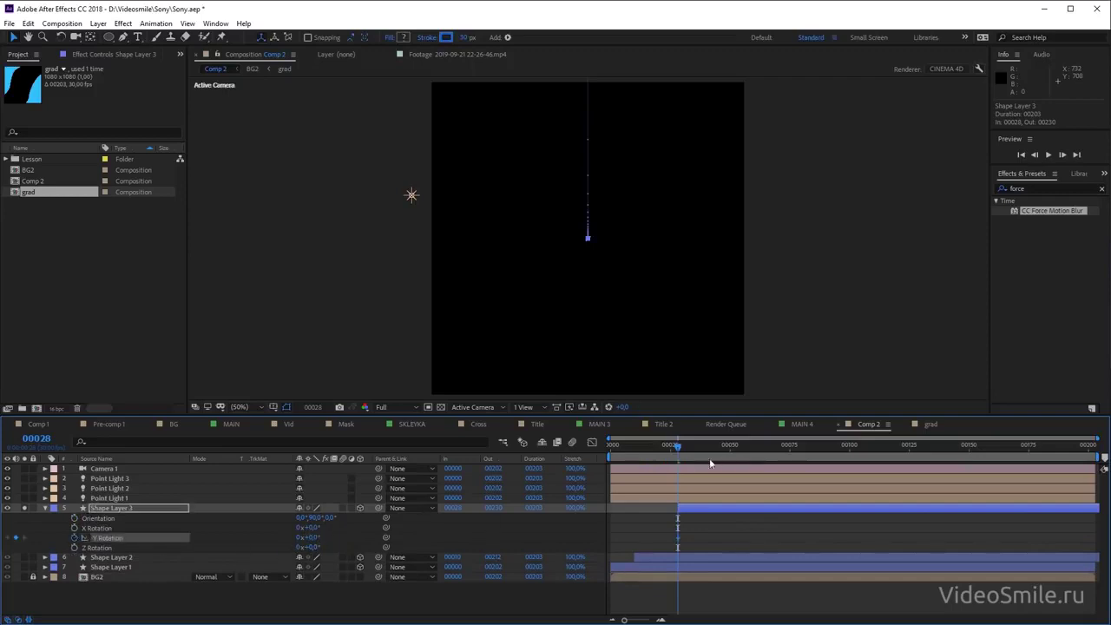
At frame 00058 set Shape Layer 3's Y Rotation to 90°
{"action": "key", "text": "u"}
{"action": "left_click", "coordinate": [747, 451]}
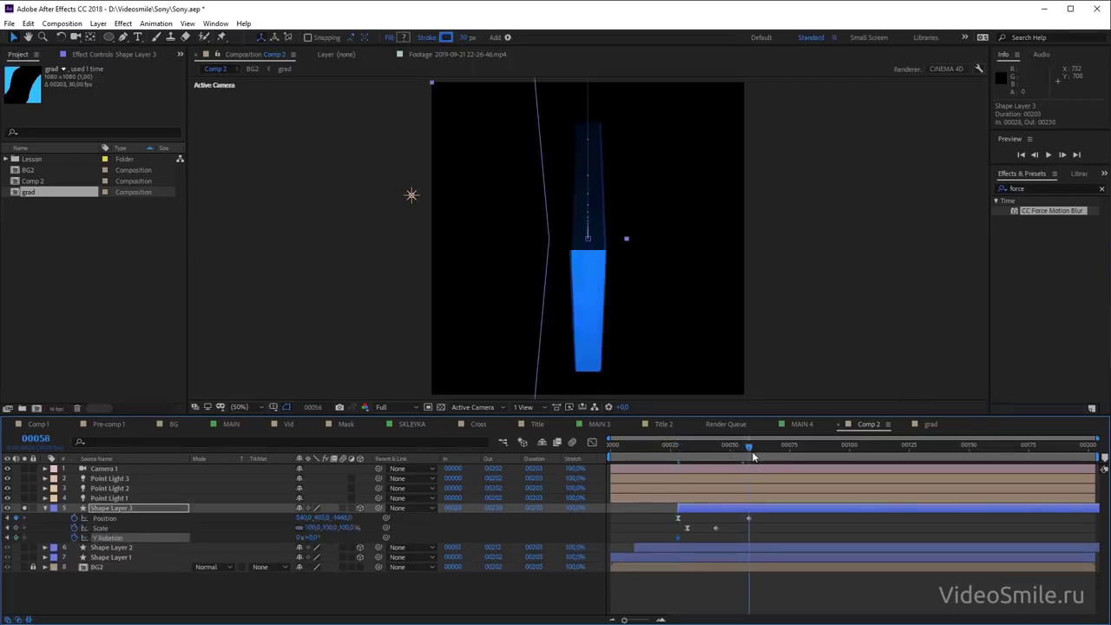
{"action": "left_click", "coordinate": [312, 537]}
{"action": "type", "text": "90"}
{"action": "key", "text": "Return"}
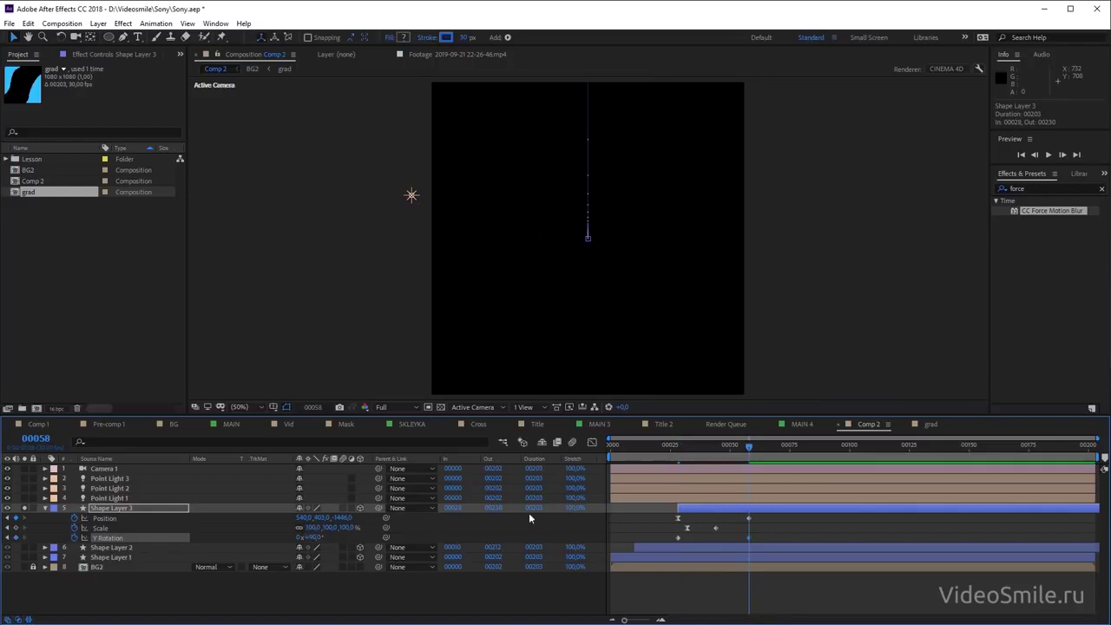
Scrub and preview the diamond's fly-in from the start, then collapse its properties
{"action": "left_click_drag", "start_coordinate": [718, 445], "coordinate": [743, 454]}
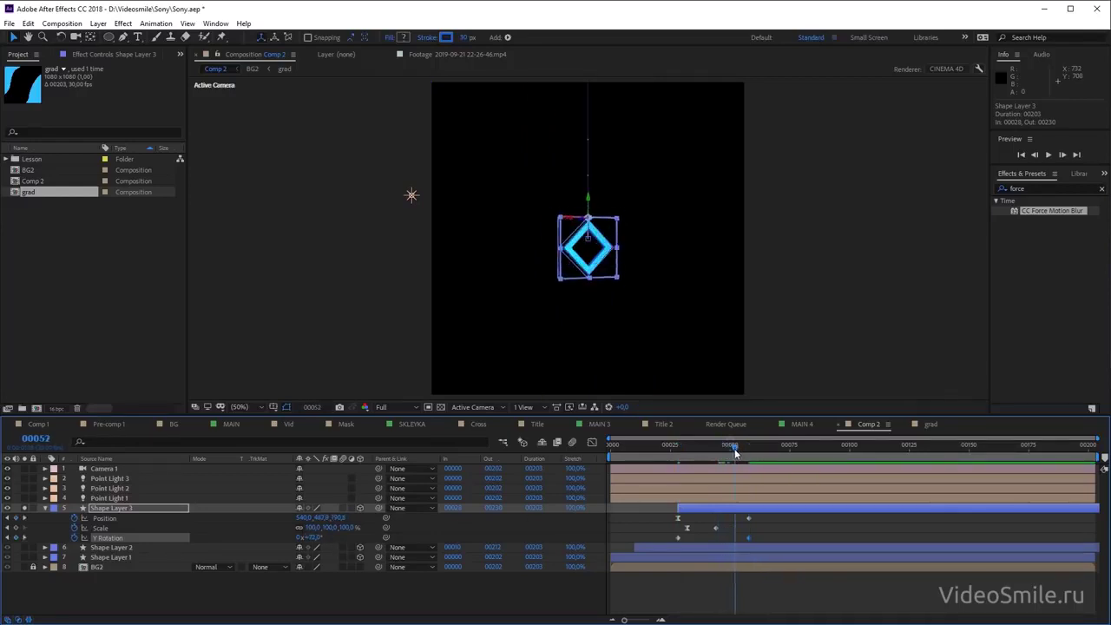
{"action": "left_click_drag", "start_coordinate": [743, 454], "coordinate": [642, 453]}
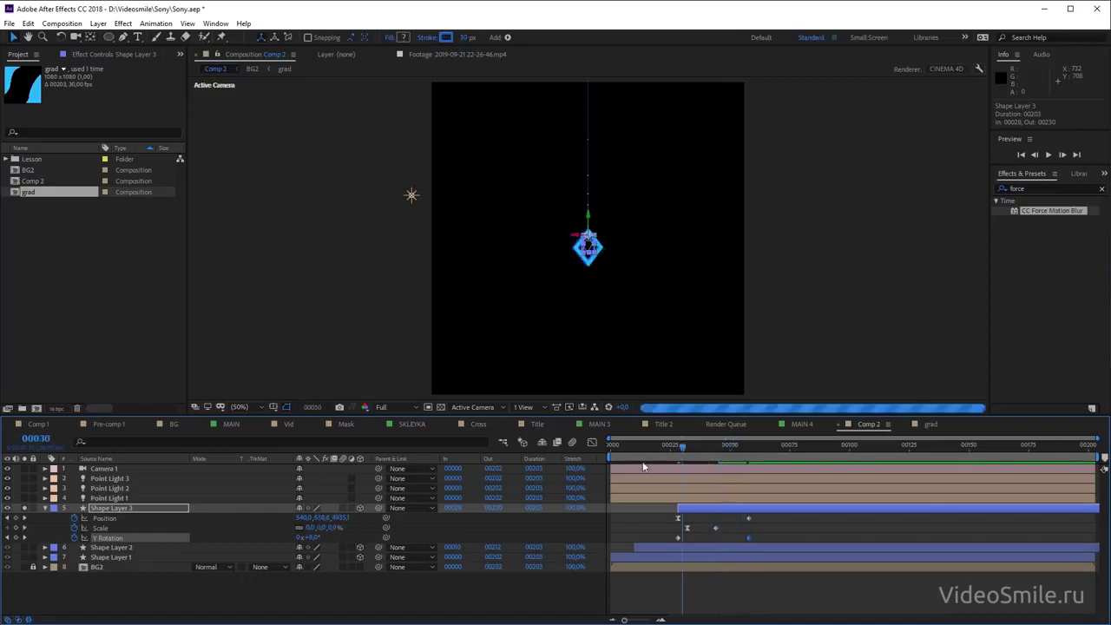
{"action": "left_click", "coordinate": [631, 532]}
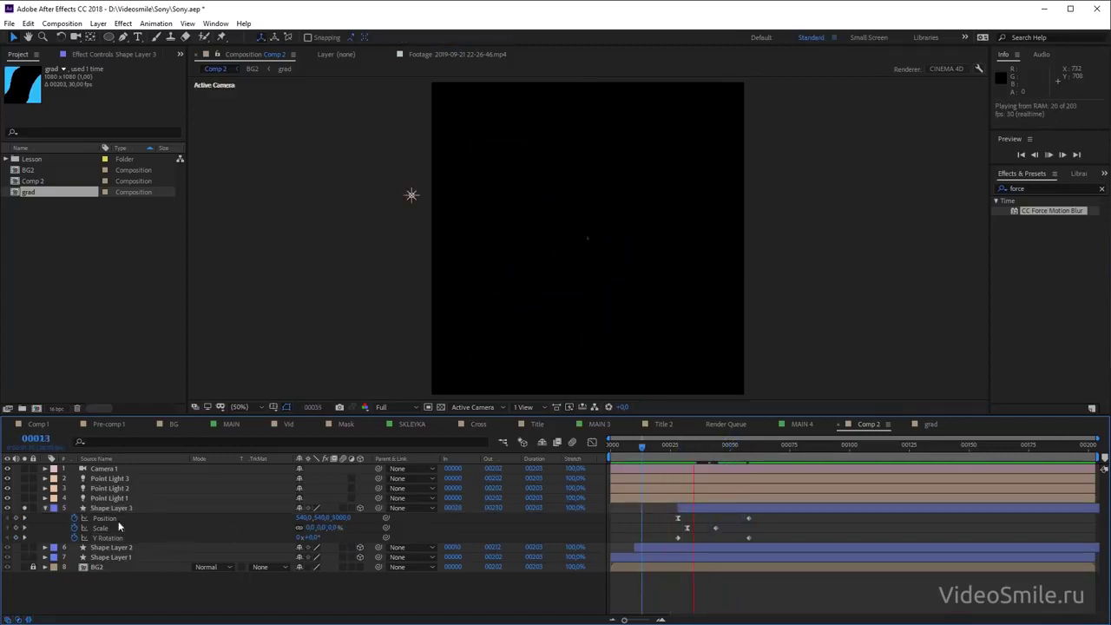
{"action": "key", "text": "Home"}
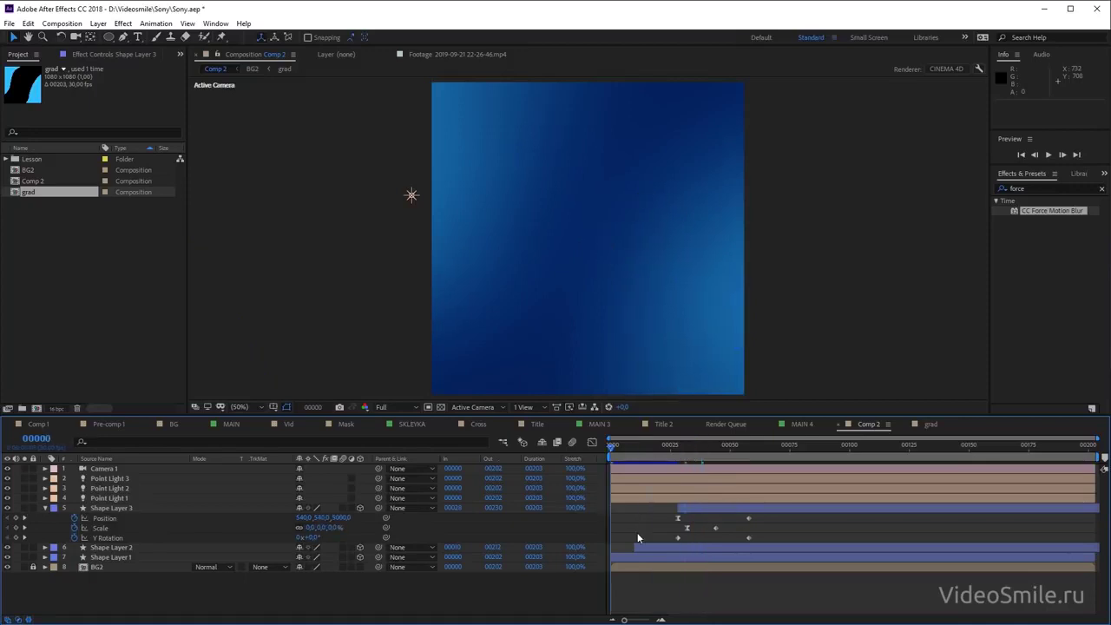
{"action": "key", "text": "space"}
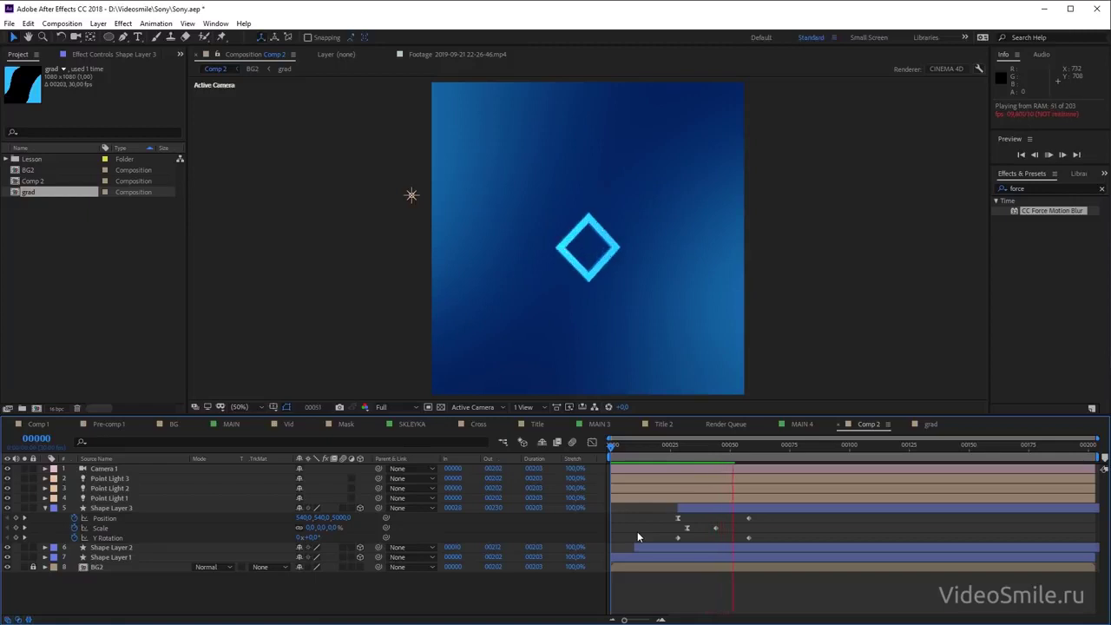
{"action": "left_click_drag", "start_coordinate": [707, 449], "coordinate": [727, 462]}
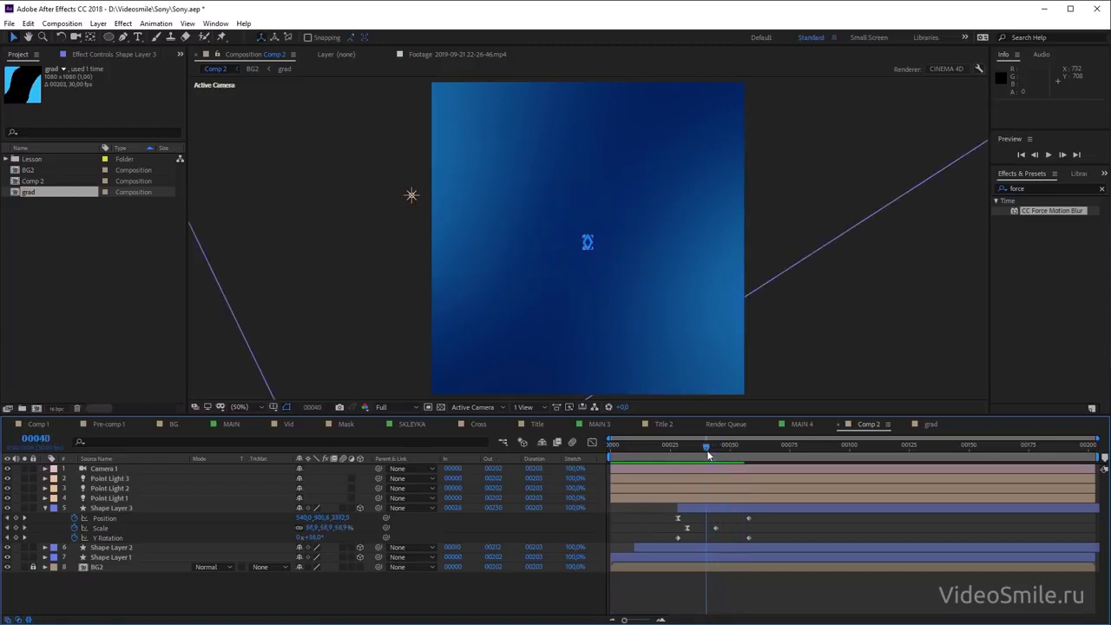
{"action": "left_click", "coordinate": [45, 509]}
{"action": "left_click", "coordinate": [215, 576]}
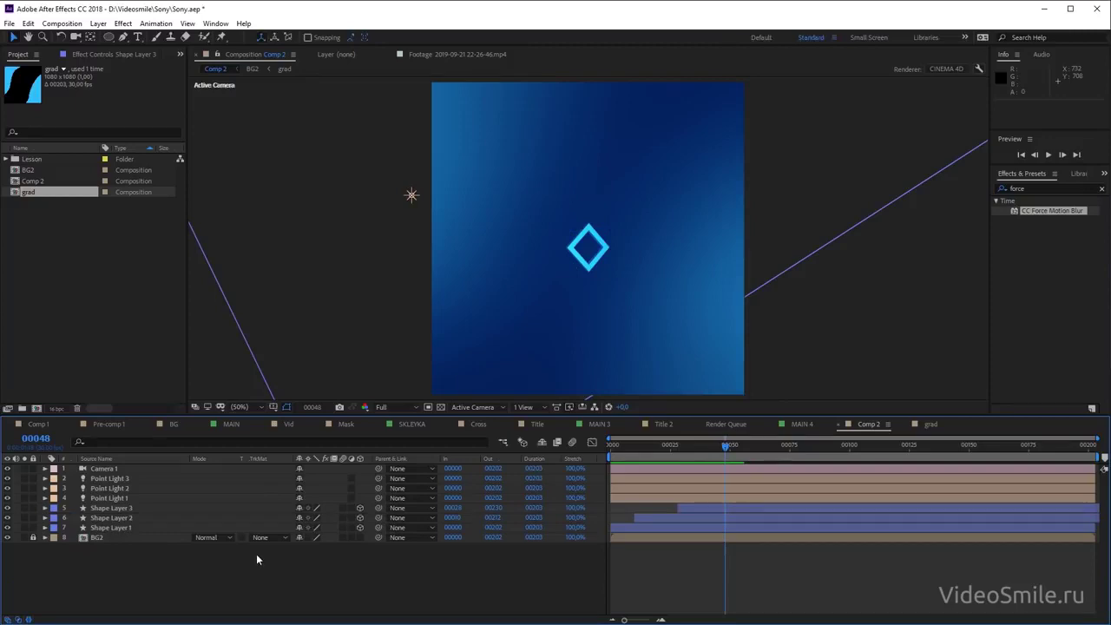
{"action": "mouse_move", "coordinate": [724, 446]}
{"action": "left_mouse_down"}
{"action": "mouse_move", "coordinate": [646, 446]}
{"action": "mouse_move", "coordinate": [700, 446]}
{"action": "left_mouse_up"}
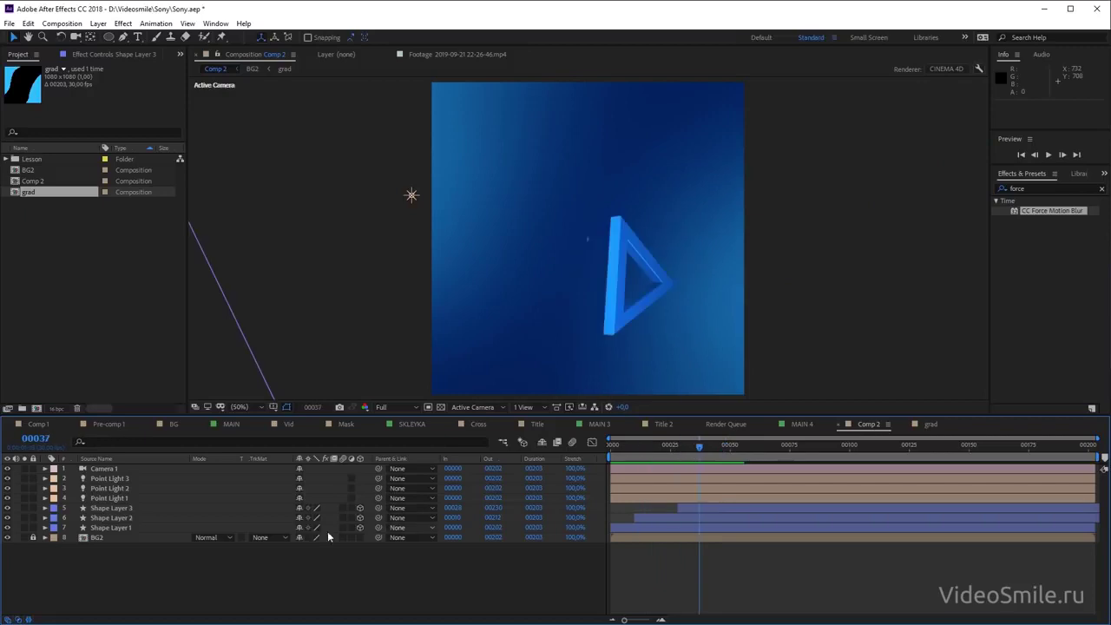
Create a new shape layer, Shape Layer 4, containing a Rectangle path
{"action": "right_click", "coordinate": [271, 562]}
{"action": "mouse_move", "coordinate": [300, 571]}
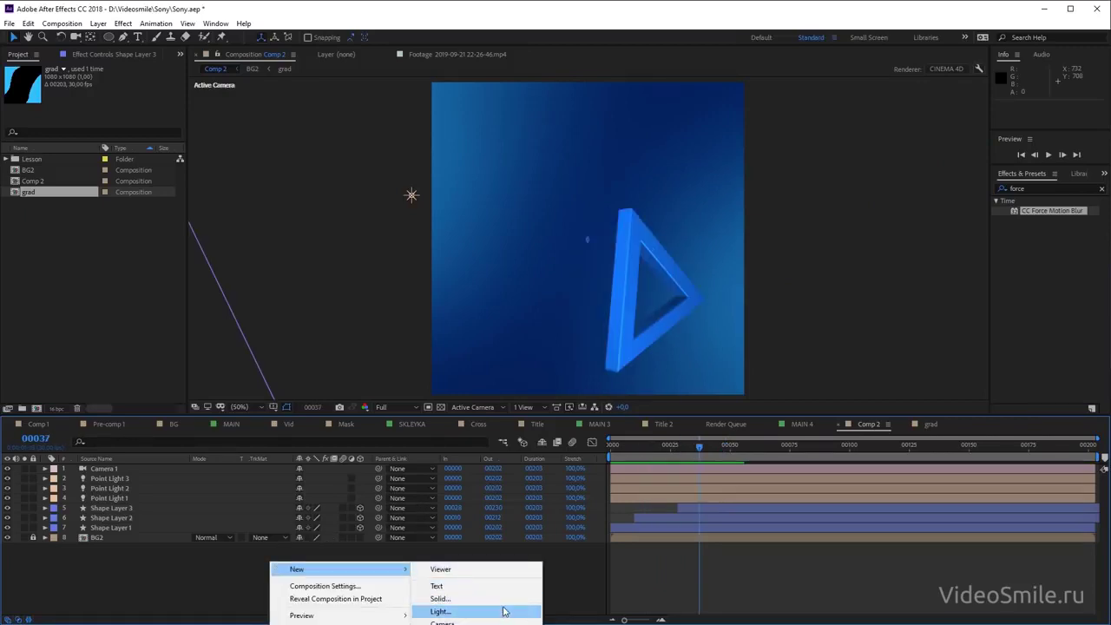
{"action": "left_click", "coordinate": [473, 623]}
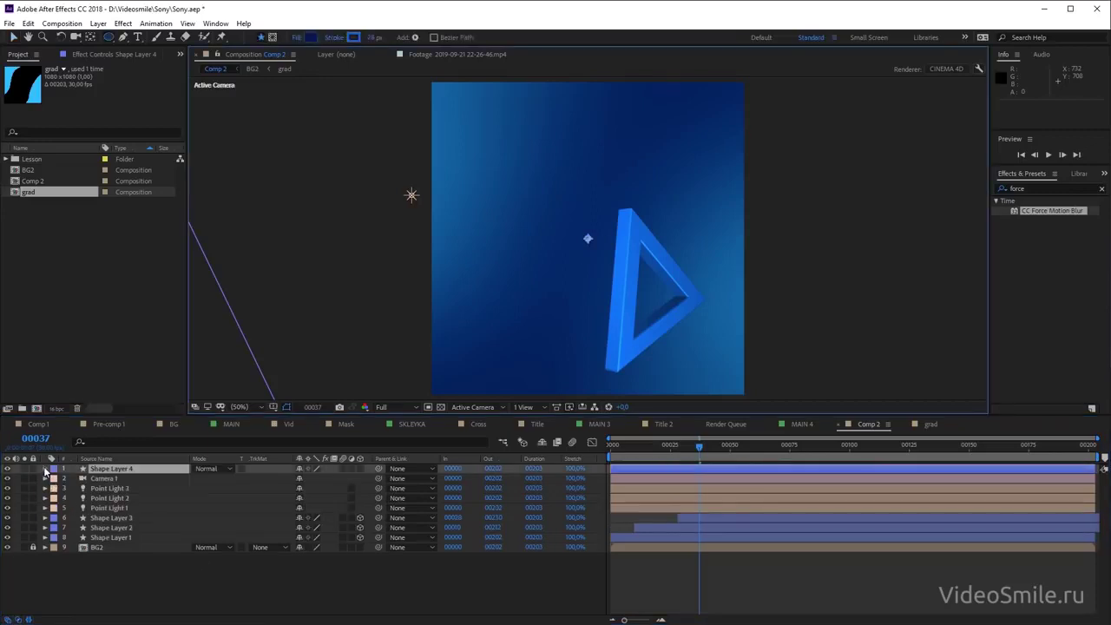
{"action": "left_click", "coordinate": [46, 468]}
{"action": "left_click", "coordinate": [365, 478]}
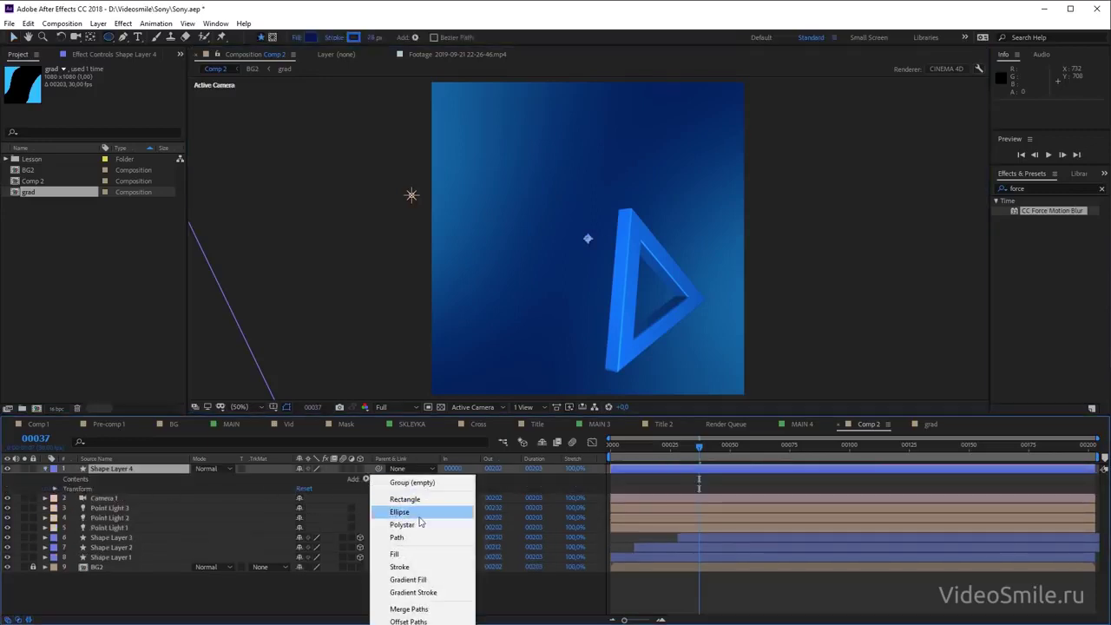
{"action": "left_click", "coordinate": [404, 499]}
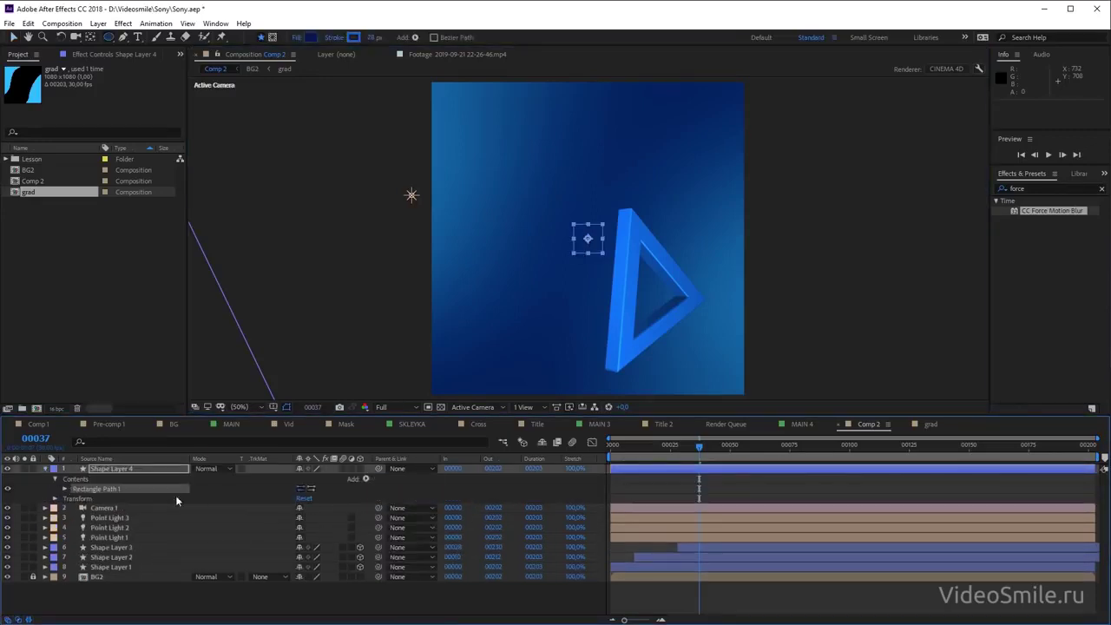
Set Rectangle Path 1's Size to 75 × 400
{"action": "left_click", "coordinate": [62, 491]}
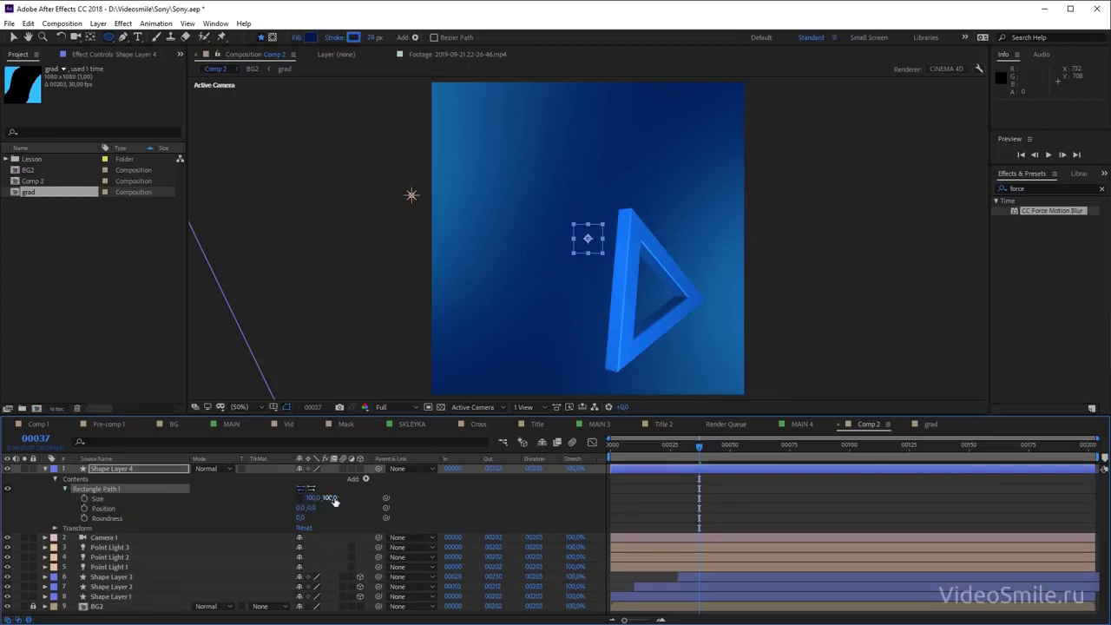
{"action": "left_click_drag", "start_coordinate": [330, 497], "coordinate": [434, 485]}
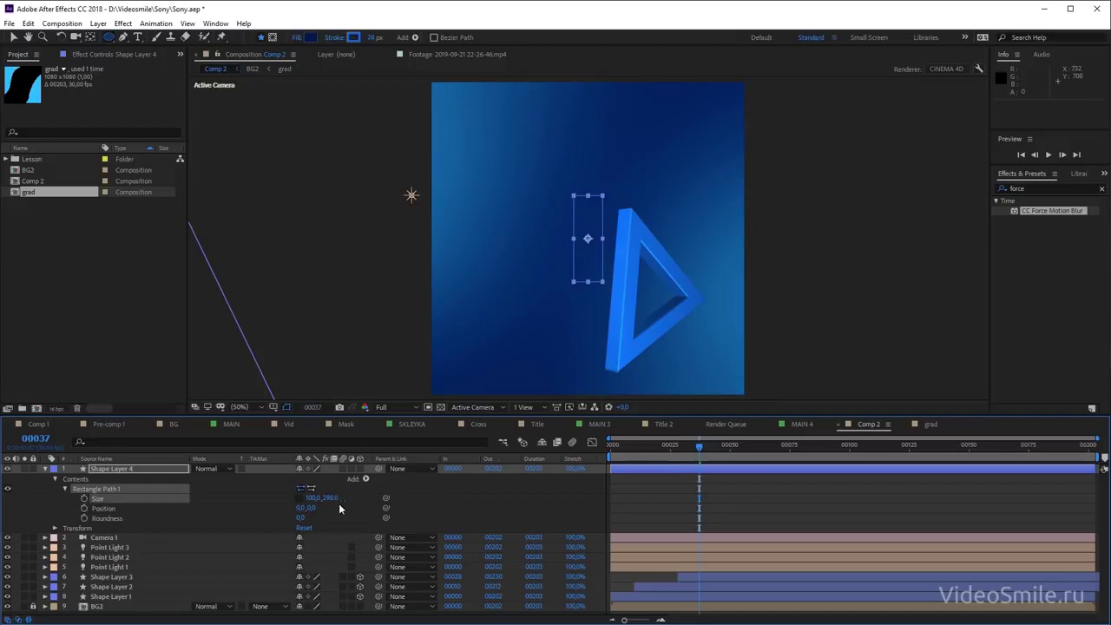
{"action": "mouse_move", "coordinate": [328, 502]}
{"action": "left_mouse_down"}
{"action": "mouse_move", "coordinate": [369, 497]}
{"action": "mouse_move", "coordinate": [329, 497]}
{"action": "left_mouse_up"}
{"action": "left_click", "coordinate": [313, 498]}
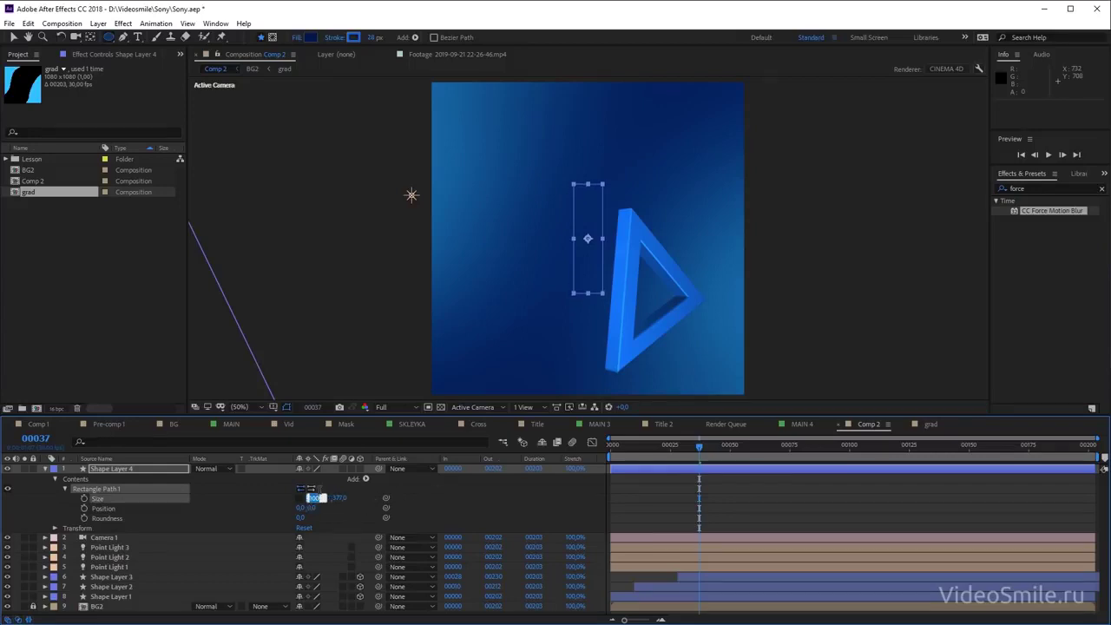
{"action": "type", "text": "75"}
{"action": "key", "text": "Return"}
{"action": "left_click", "coordinate": [329, 497]}
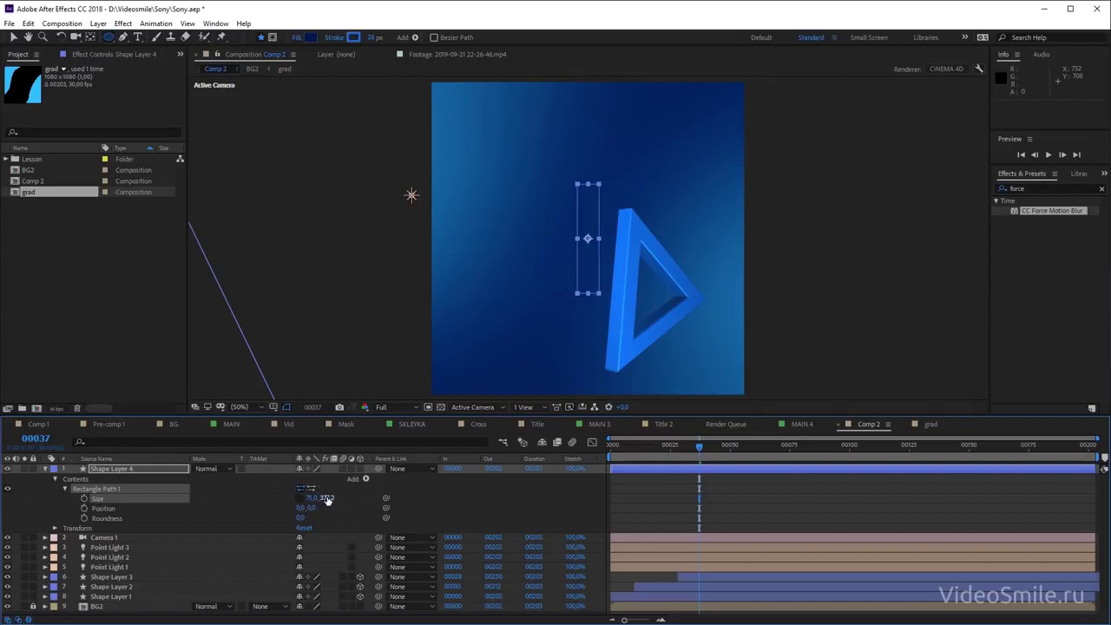
{"action": "type", "text": "350"}
{"action": "key", "text": "Return"}
{"action": "left_click", "coordinate": [327, 497]}
{"action": "type", "text": "400"}
{"action": "key", "text": "Return"}
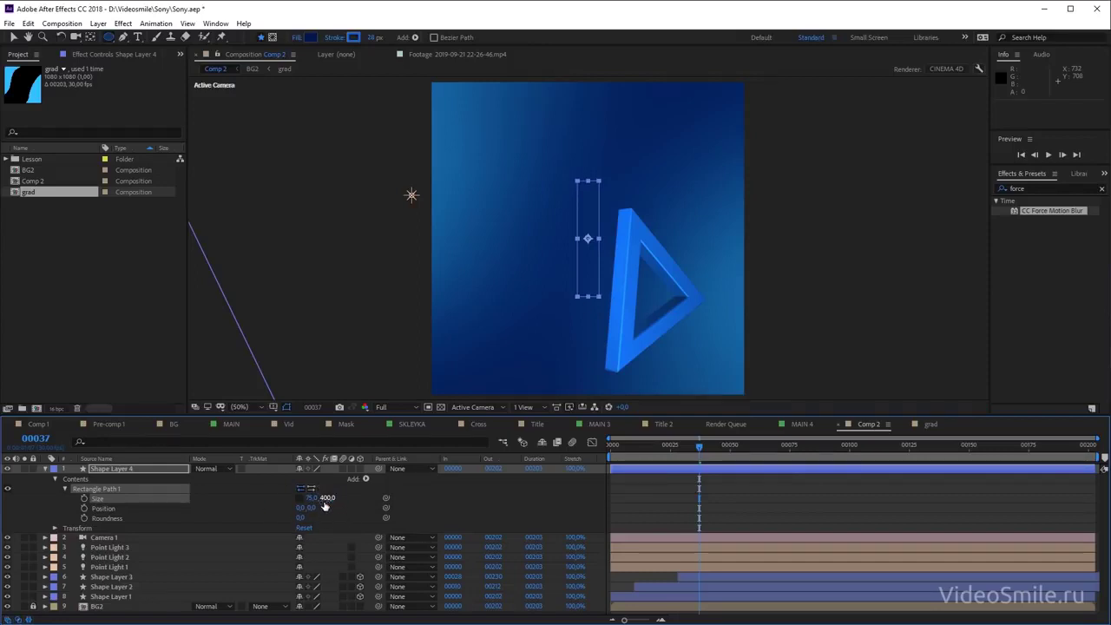
{"action": "left_click", "coordinate": [64, 490]}
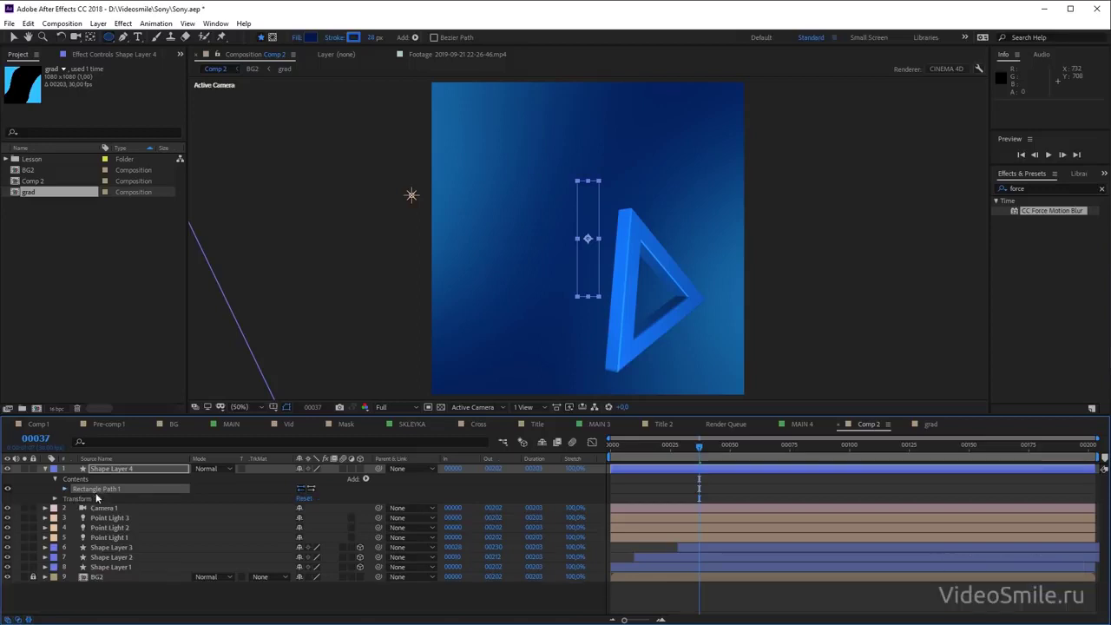
Add a red Fill, group it with Rectangle Path 1, and duplicate the group
{"action": "left_click", "coordinate": [365, 479]}
{"action": "left_click", "coordinate": [402, 553]}
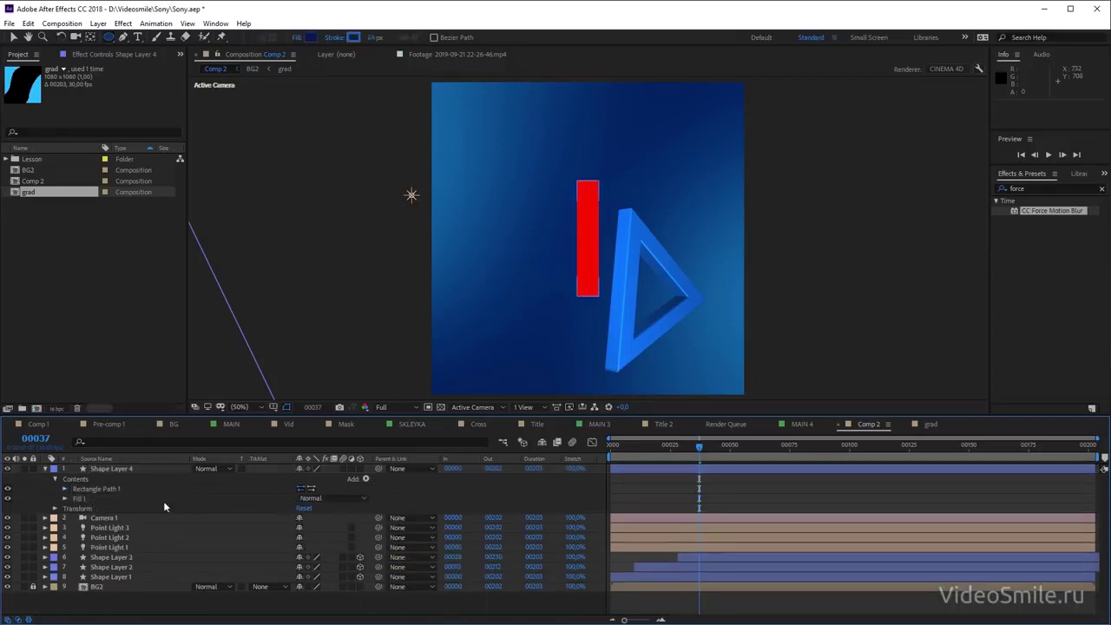
{"action": "left_click", "coordinate": [109, 491], "text": "shift"}
{"action": "key", "text": "ctrl+g"}
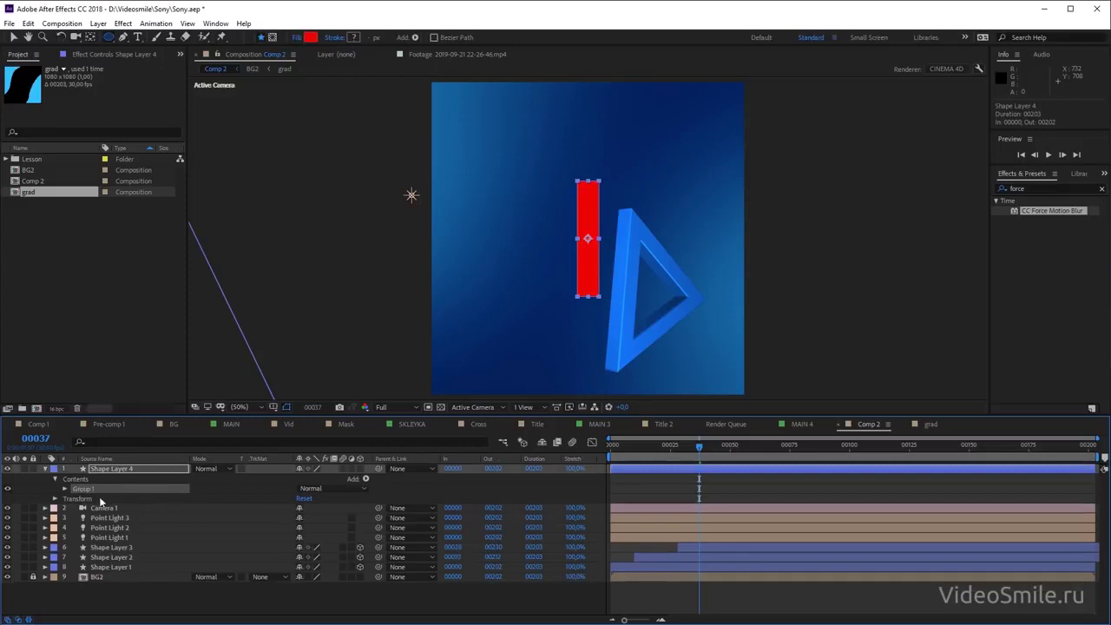
{"action": "key", "text": "ctrl+d"}
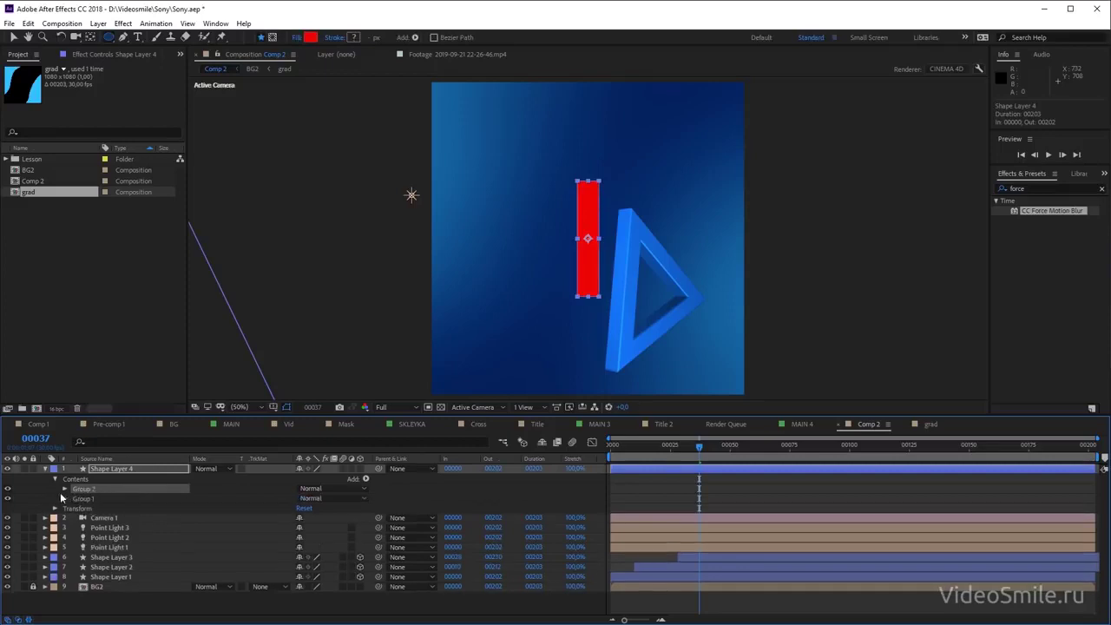
Rotate Group 2 by 90° so the two rectangles form a cross
{"action": "left_click", "coordinate": [65, 489]}
{"action": "left_click", "coordinate": [74, 518]}
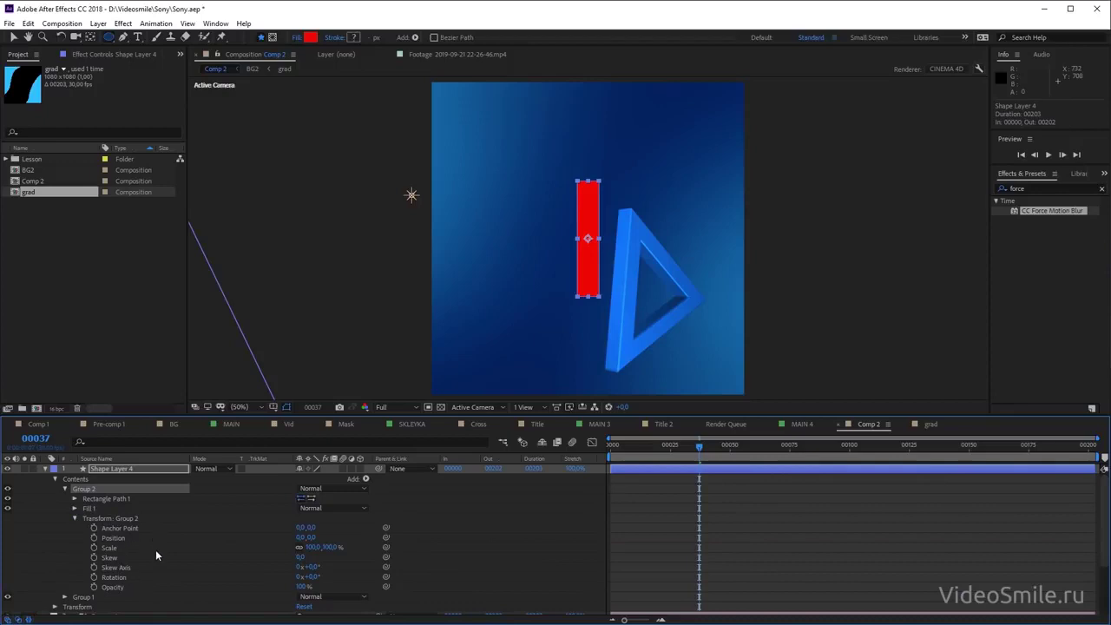
{"action": "left_click", "coordinate": [312, 576]}
{"action": "type", "text": "90"}
{"action": "key", "text": "Return"}
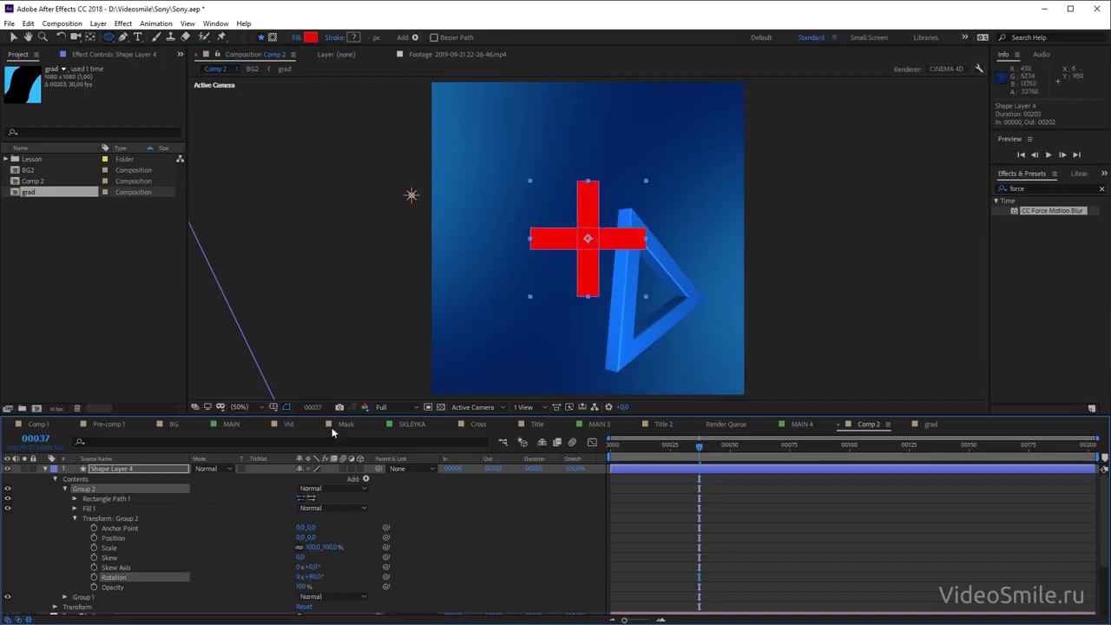
{"action": "left_click", "coordinate": [75, 518]}
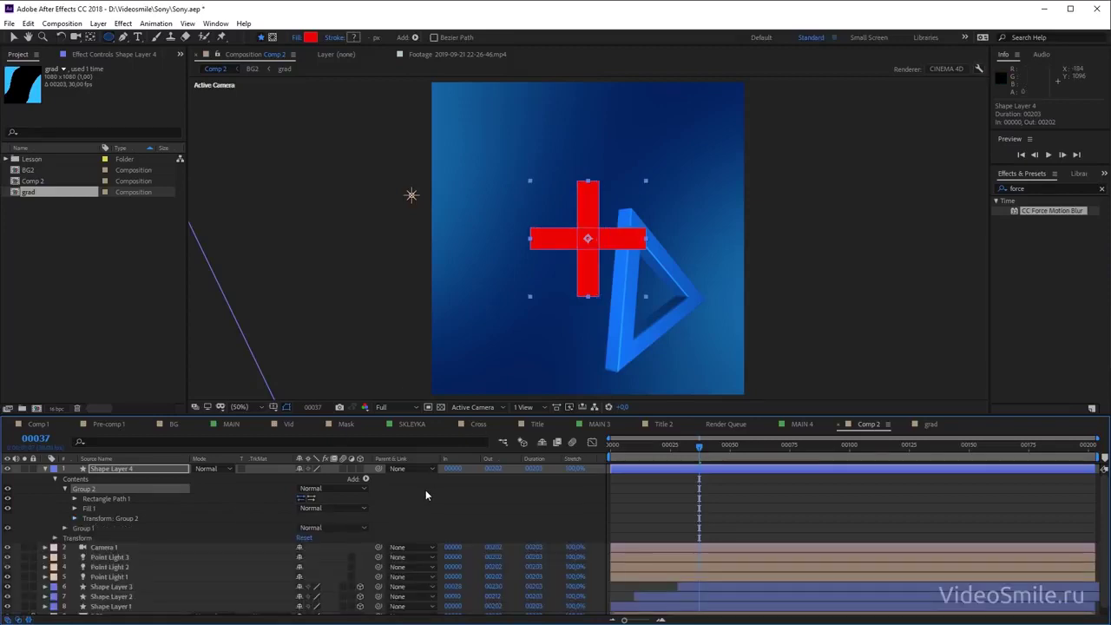
Add Merge Paths to Shape Layer 4 so the two rectangles form one cross
{"action": "left_click", "coordinate": [365, 478]}
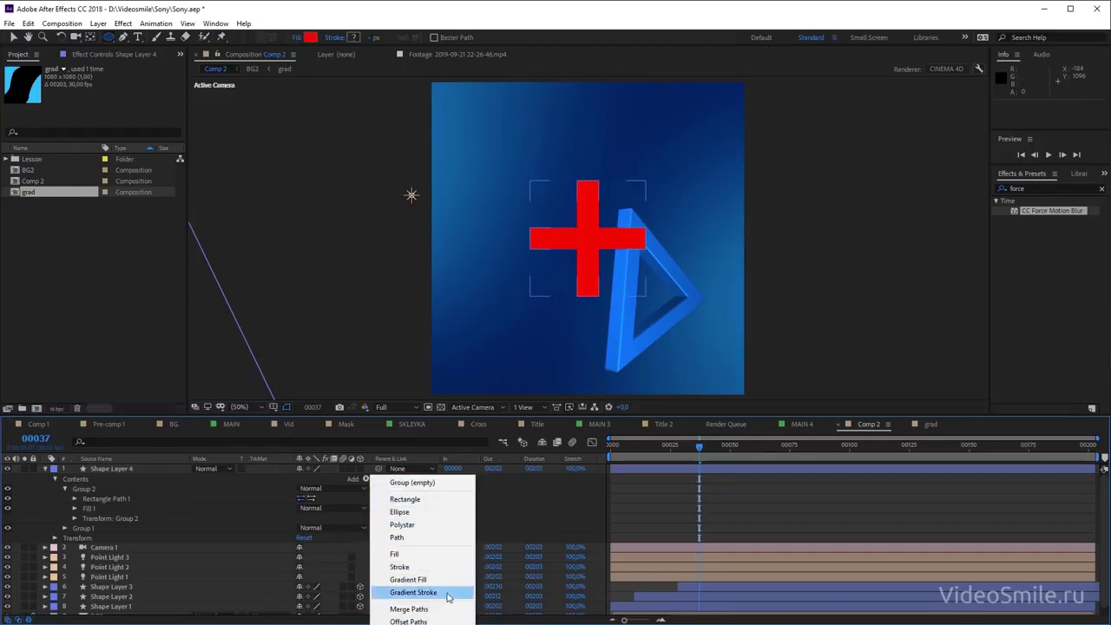
{"action": "left_click", "coordinate": [423, 609]}
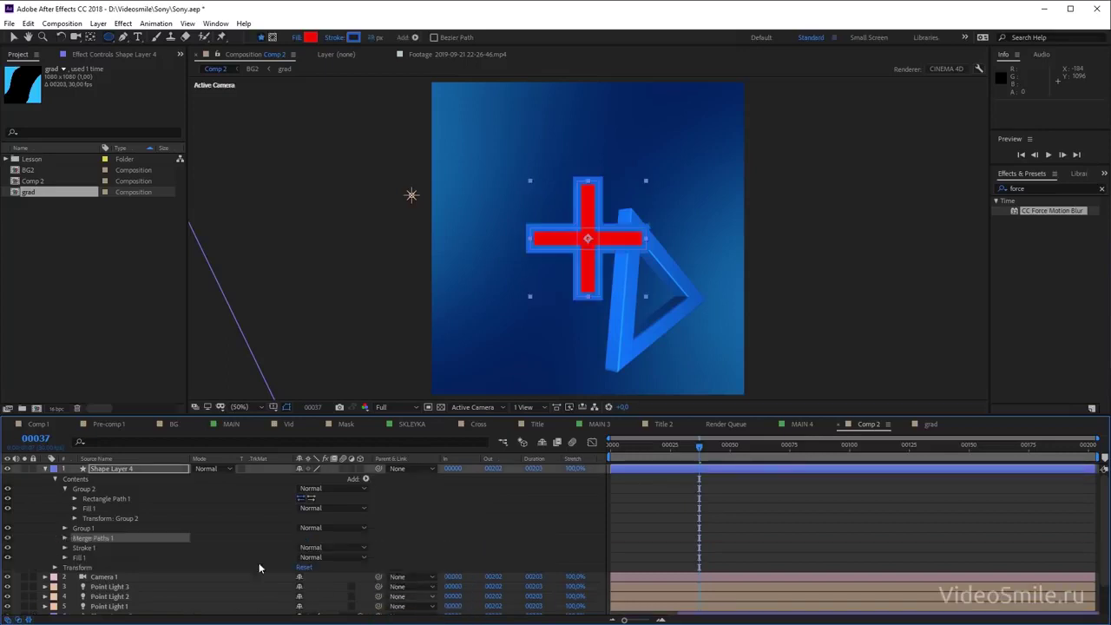
{"action": "key", "text": "ctrl+z"}
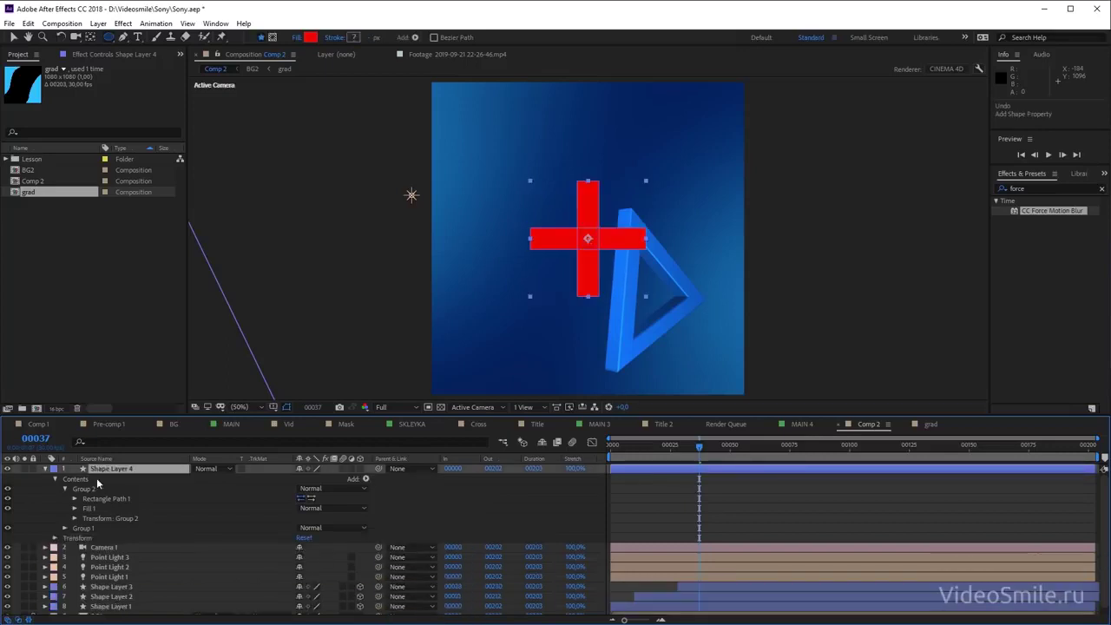
{"action": "left_click", "coordinate": [65, 490]}
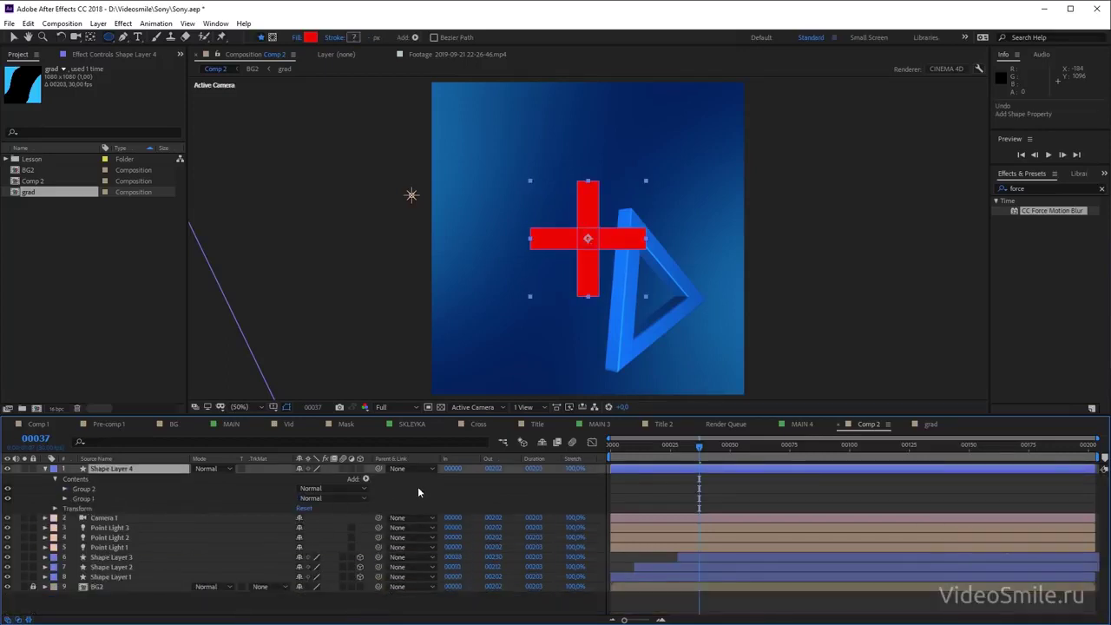
{"action": "left_click", "coordinate": [365, 478]}
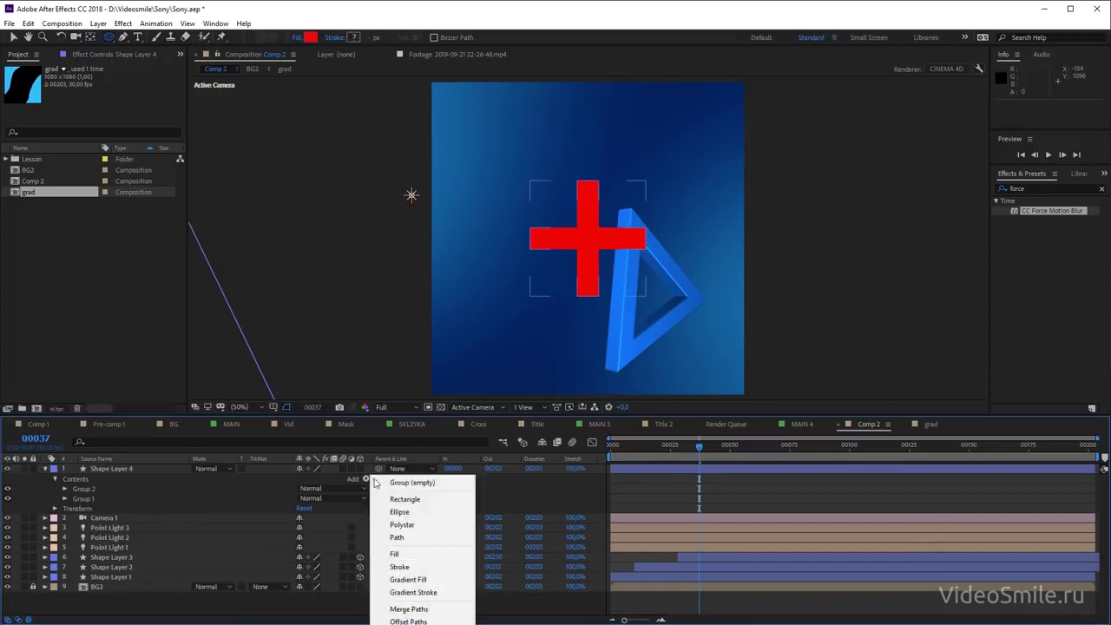
{"action": "left_click", "coordinate": [427, 610]}
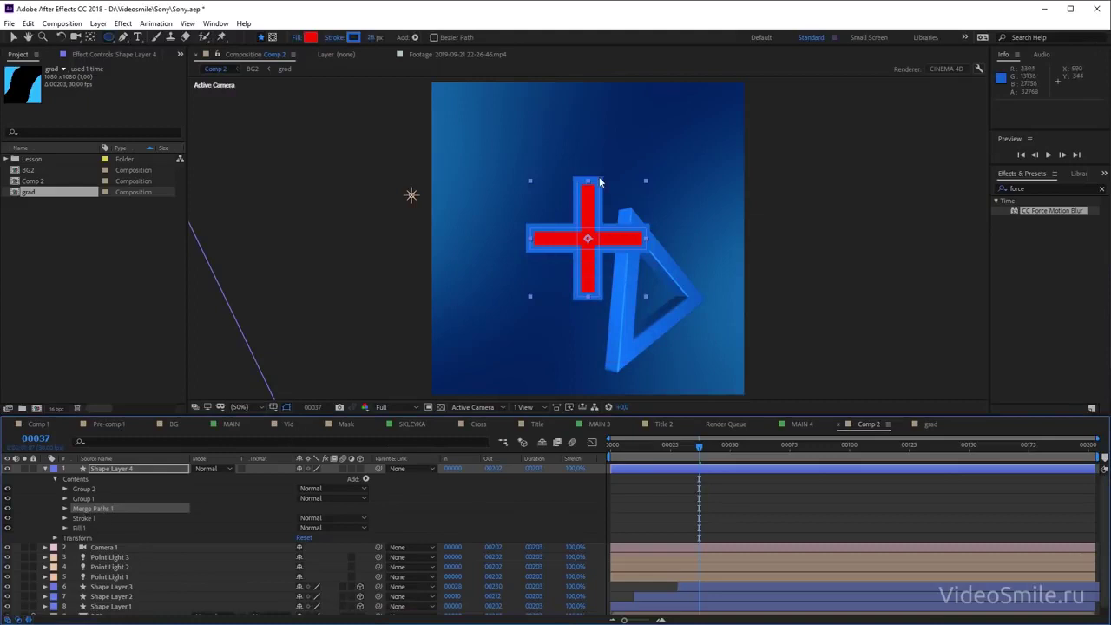
{"action": "key", "text": "v"}
{"action": "key", "text": "slash"}
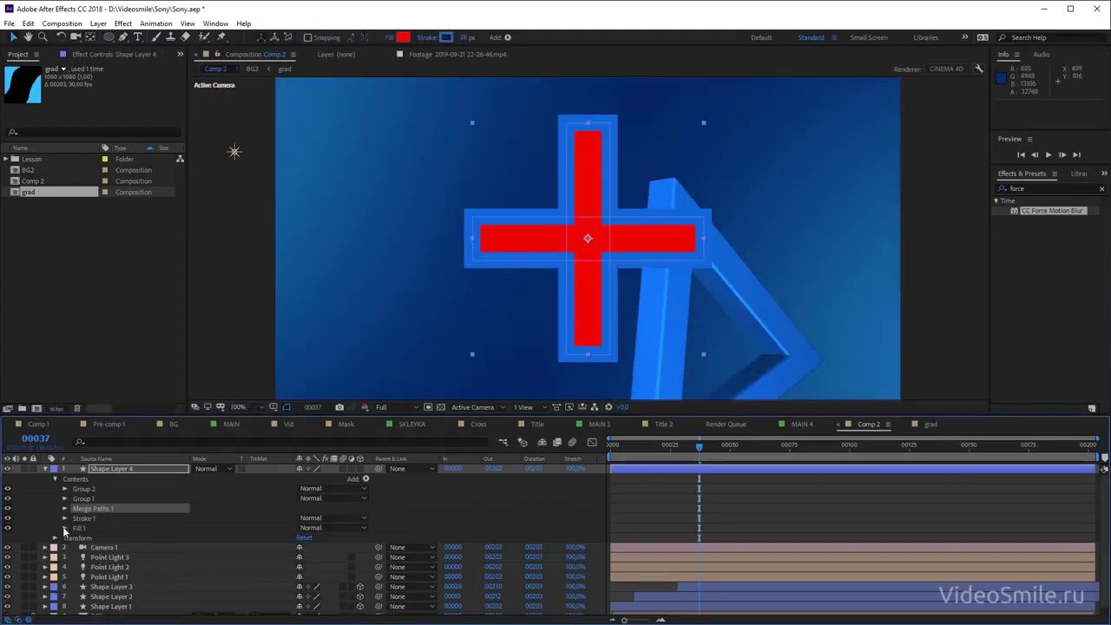
Compare the cross with and without its outline, leaving Stroke 1 hidden
{"action": "left_click", "coordinate": [8, 518]}
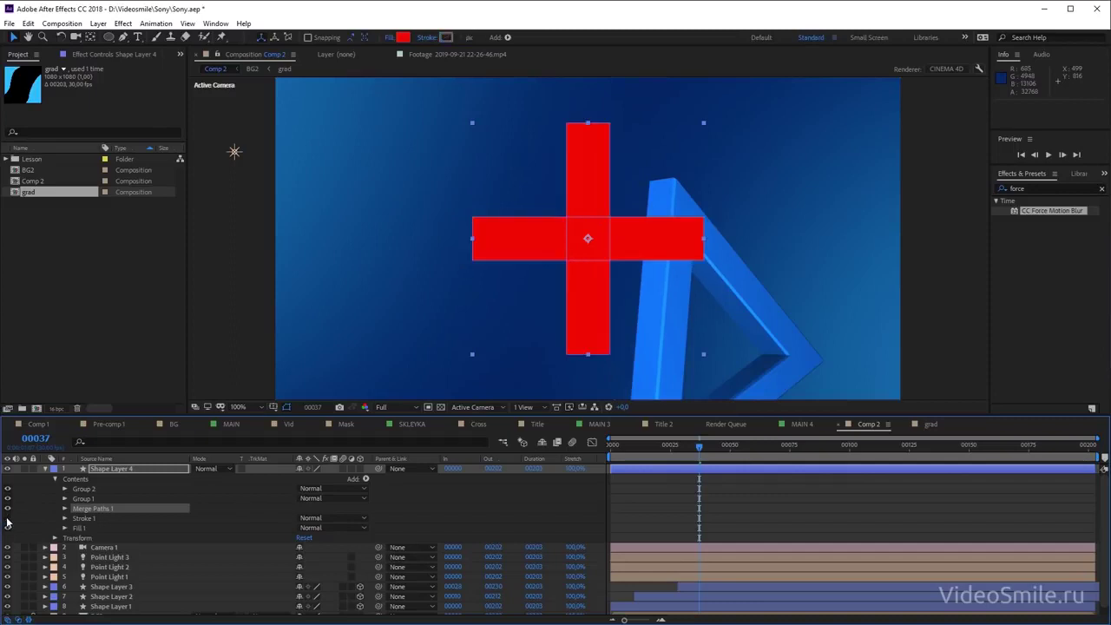
{"action": "left_click", "coordinate": [8, 518]}
{"action": "left_click", "coordinate": [8, 518]}
{"action": "left_click", "coordinate": [7, 518]}
{"action": "left_click", "coordinate": [8, 519]}
{"action": "left_click", "coordinate": [8, 519]}
{"action": "left_click", "coordinate": [8, 519]}
{"action": "left_click", "coordinate": [8, 519]}
{"action": "left_click", "coordinate": [8, 519]}
{"action": "left_click", "coordinate": [8, 519]}
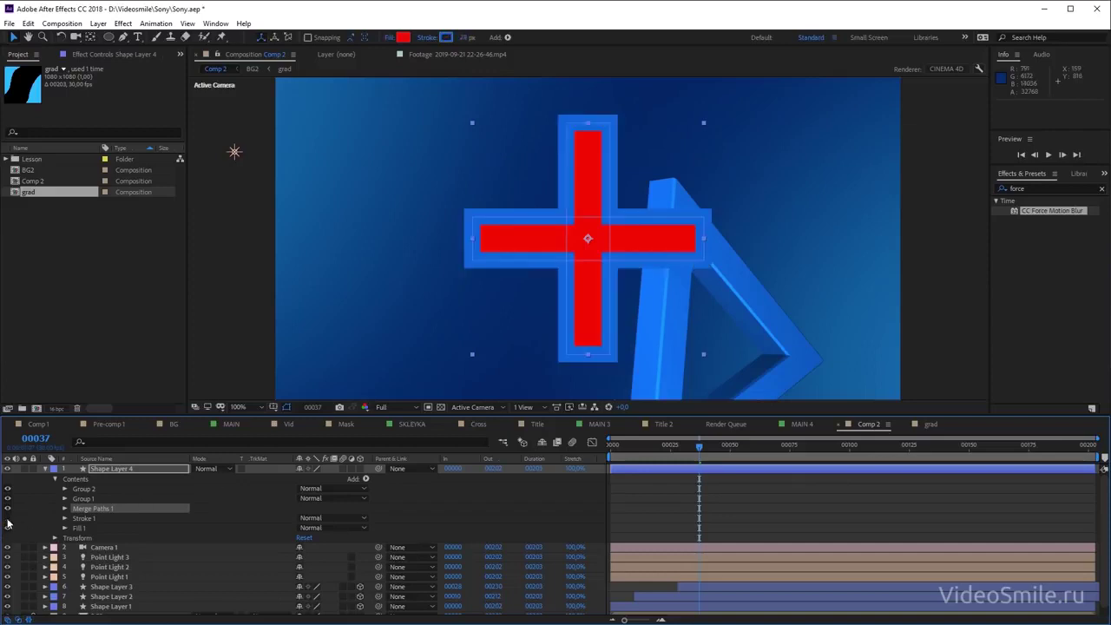
{"action": "left_click", "coordinate": [8, 518]}
Change Fill 1's colour from red to a blue matching the triangle
{"action": "left_click", "coordinate": [79, 528]}
{"action": "left_click", "coordinate": [402, 37]}
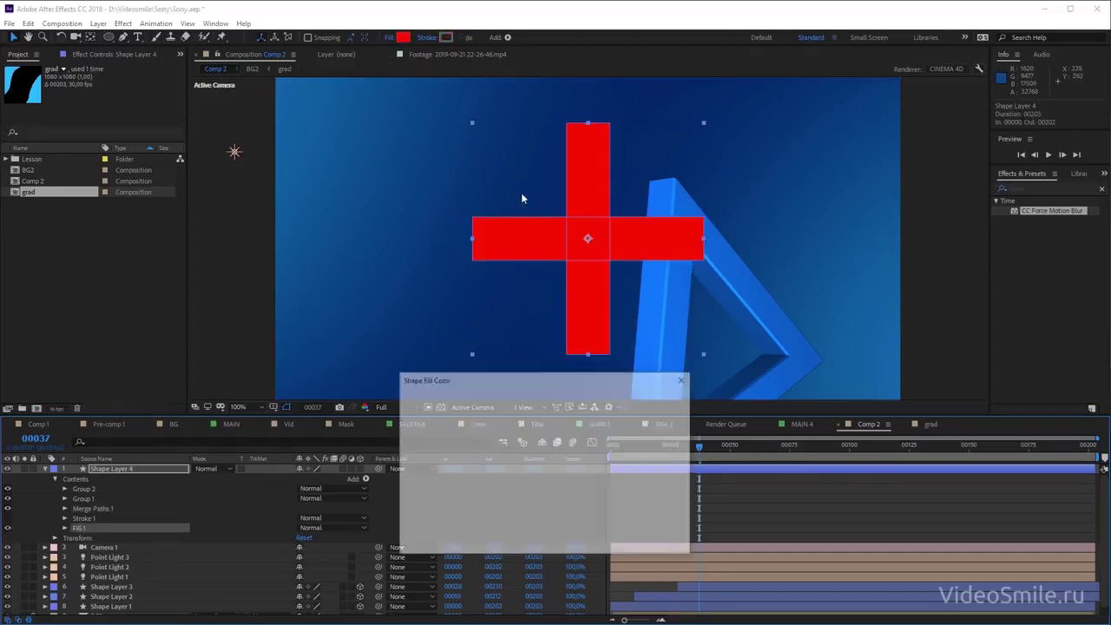
{"action": "left_click", "coordinate": [664, 295]}
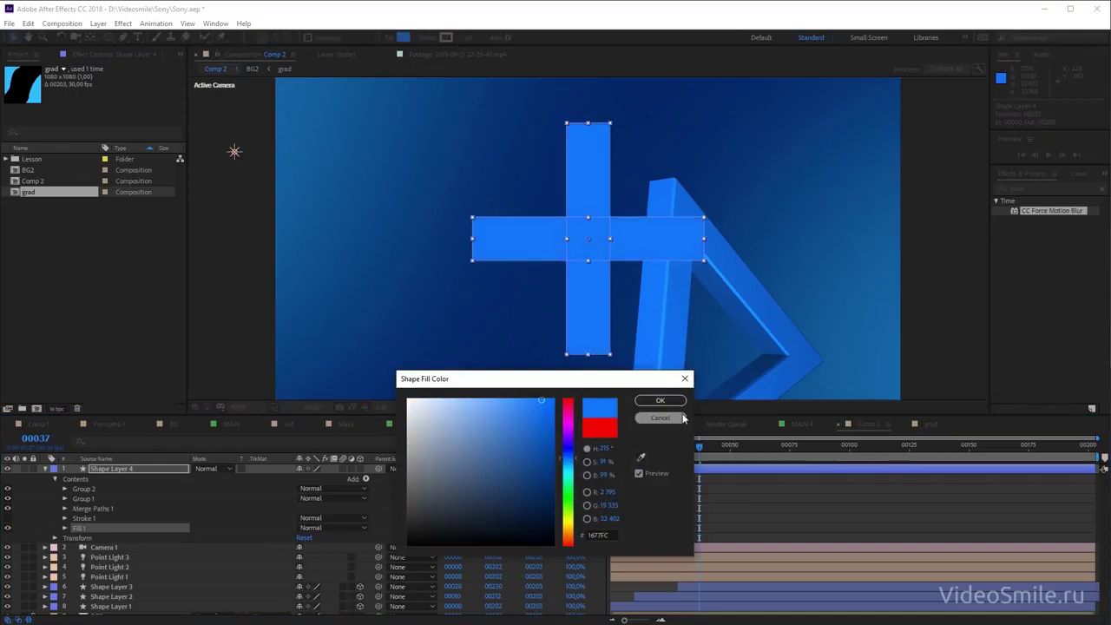
{"action": "left_click", "coordinate": [659, 400]}
{"action": "left_click", "coordinate": [673, 503]}
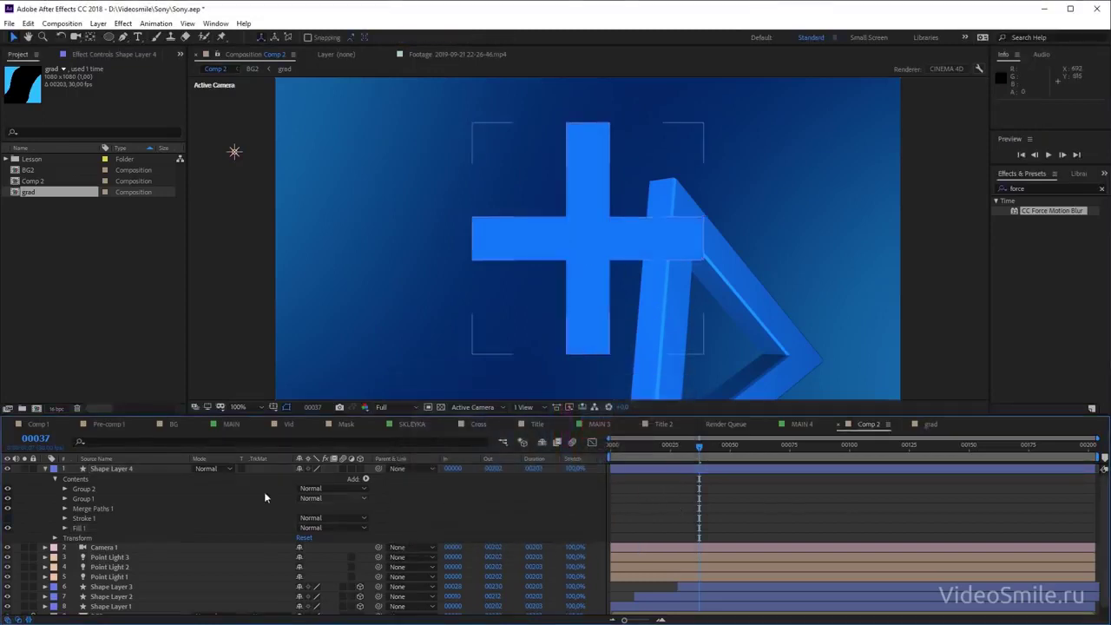
{"action": "left_click", "coordinate": [44, 468]}
{"action": "left_click", "coordinate": [121, 469]}
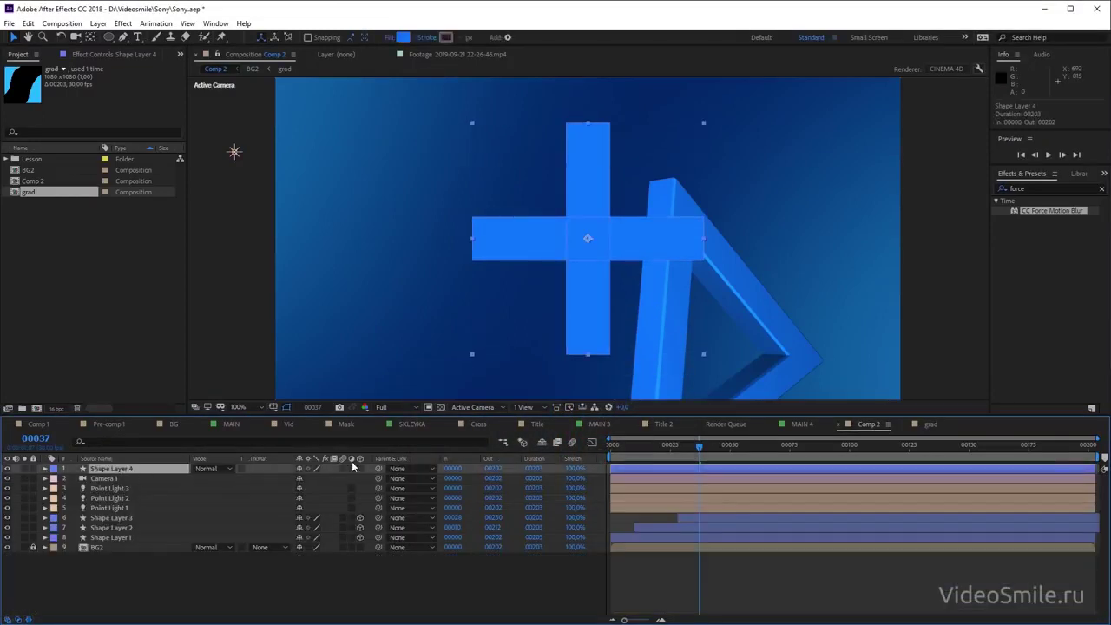
Extrude the cross in Geometry Options and rotate it around its Y axis
{"action": "key", "text": "Return"}
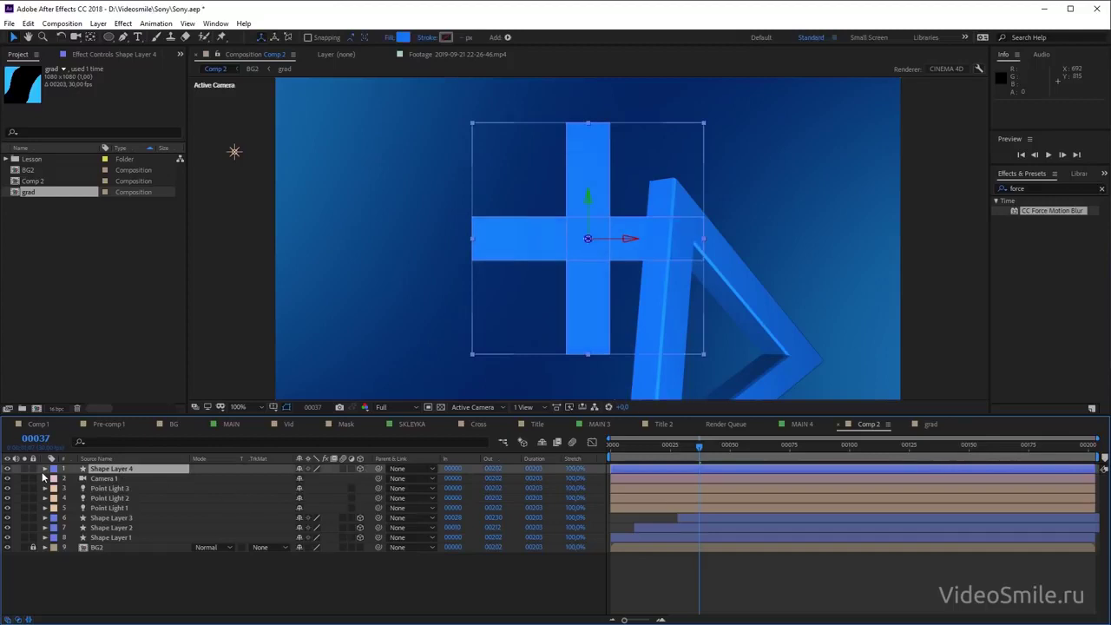
{"action": "left_click", "coordinate": [44, 469]}
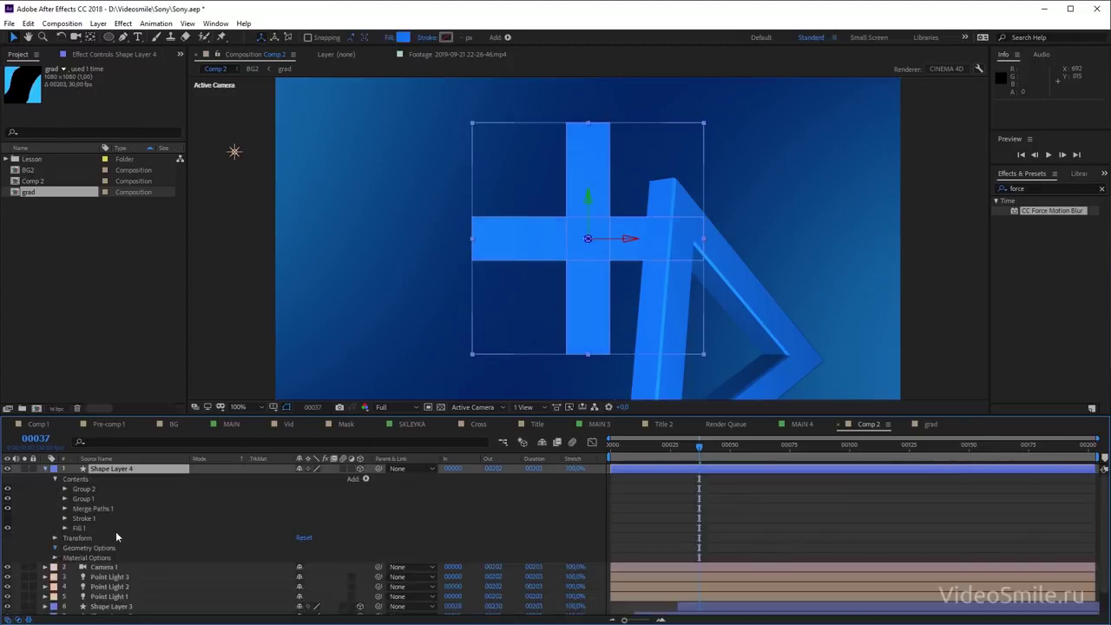
{"action": "left_click_drag", "start_coordinate": [301, 587], "coordinate": [318, 587]}
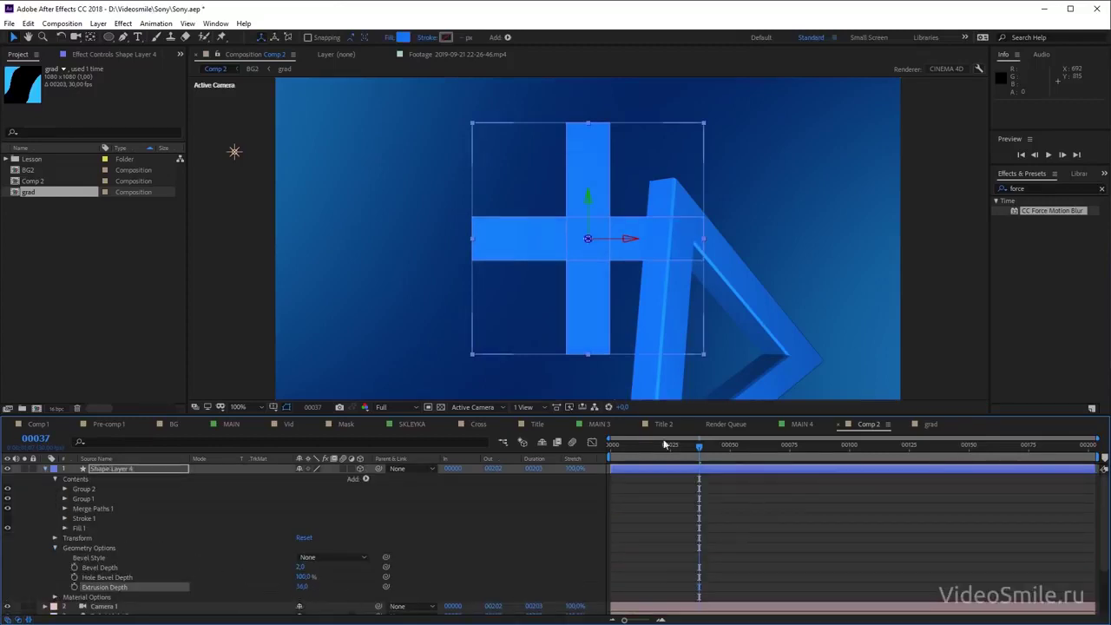
{"action": "key", "text": "w"}
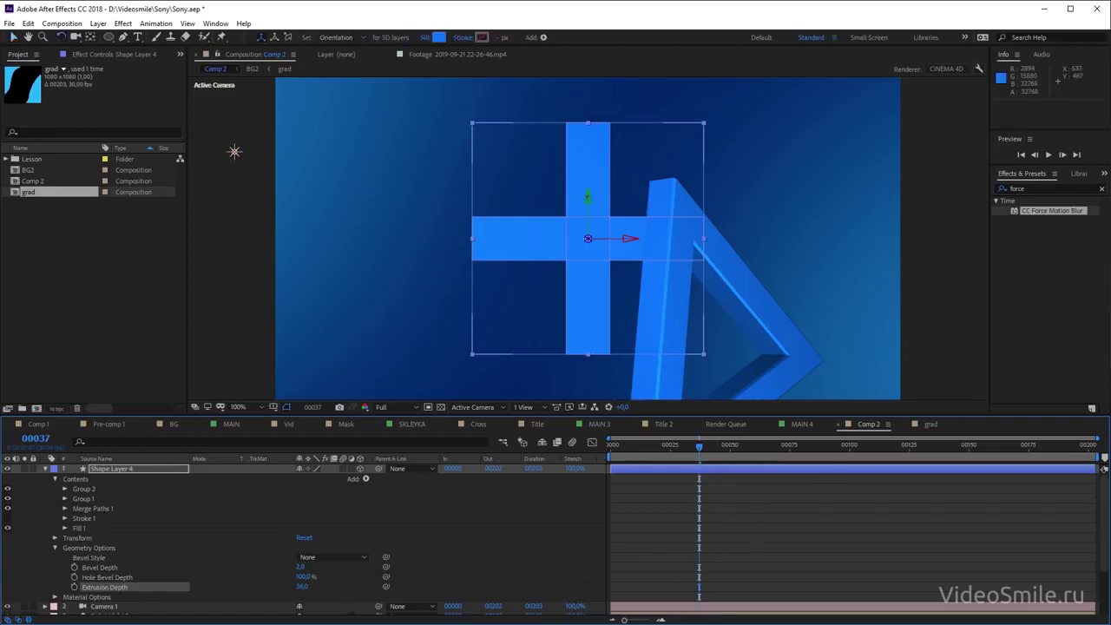
{"action": "left_click_drag", "start_coordinate": [590, 165], "coordinate": [620, 198]}
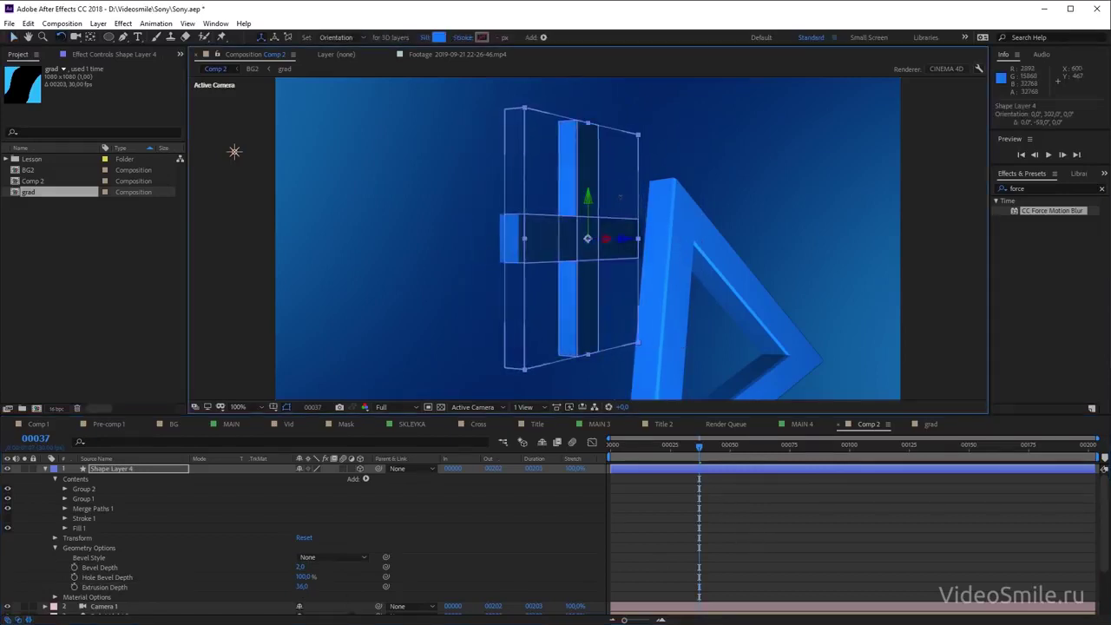
Give the cross an Angular bevel and set its Extrusion Depth to 30
{"action": "left_click", "coordinate": [333, 556]}
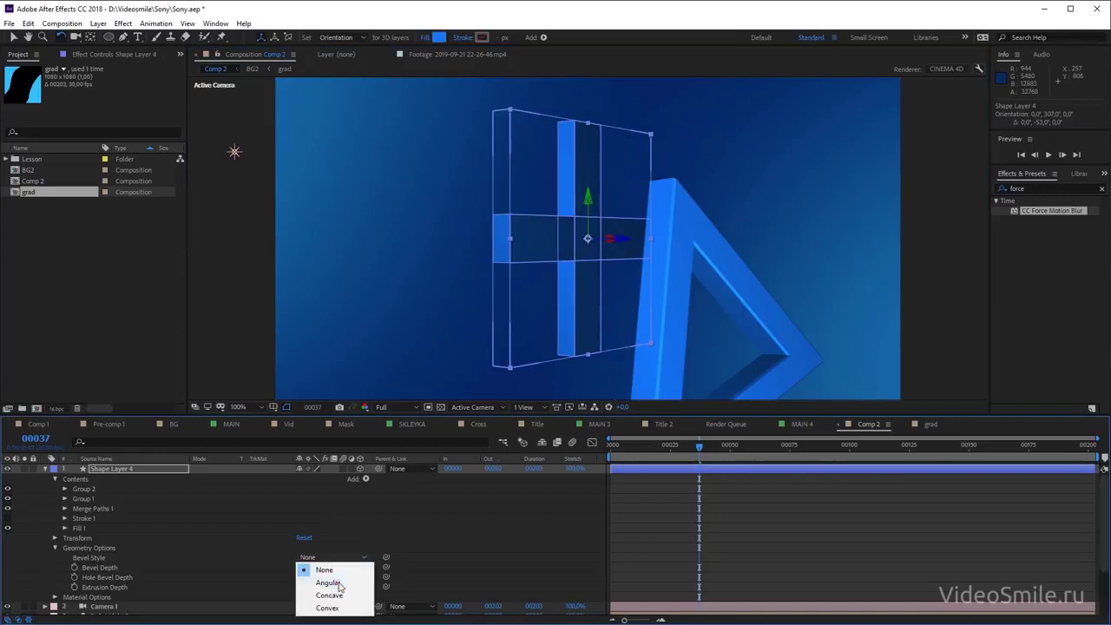
{"action": "left_click", "coordinate": [334, 583]}
{"action": "left_click", "coordinate": [509, 521]}
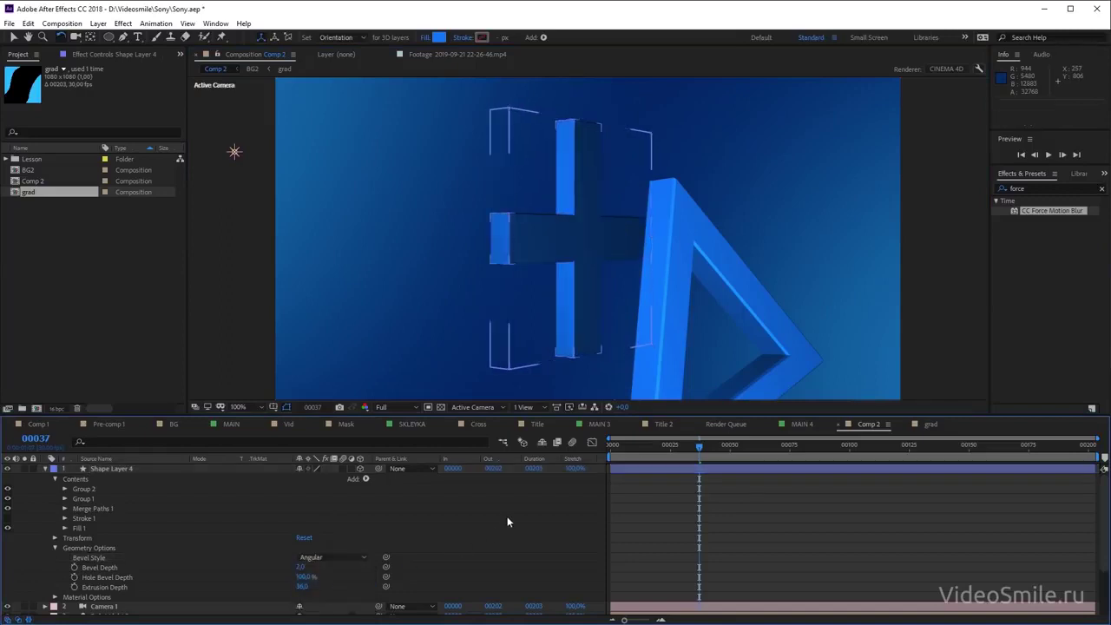
{"action": "left_click", "coordinate": [304, 587]}
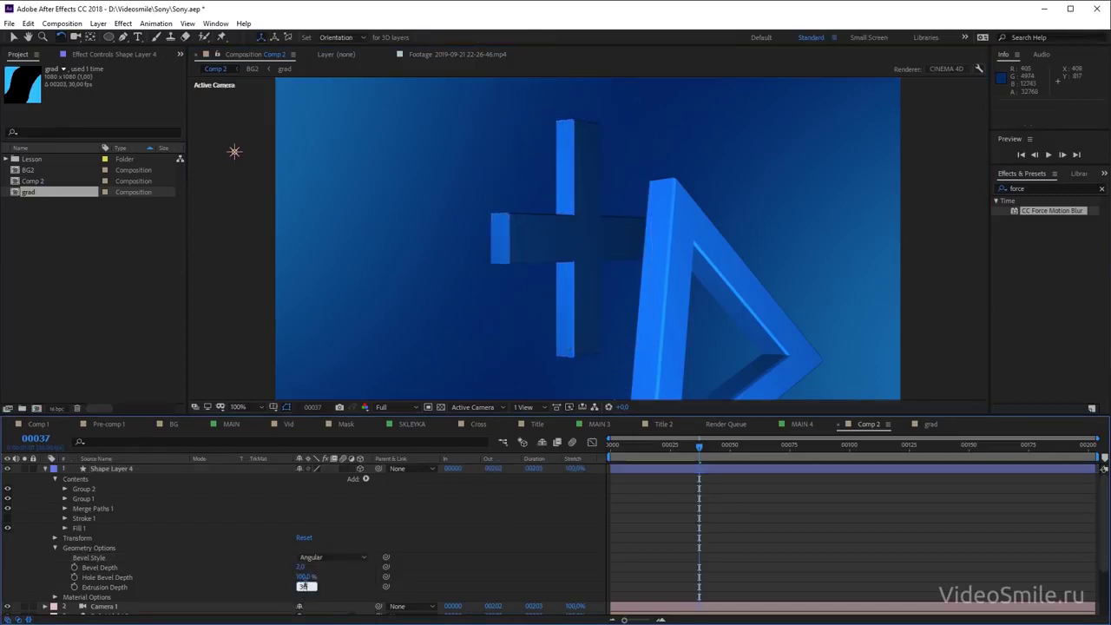
{"action": "key", "text": "Return"}
{"action": "left_click", "coordinate": [723, 525]}
{"action": "key", "text": "v"}
{"action": "key", "text": "comma"}
{"action": "key", "text": "comma"}
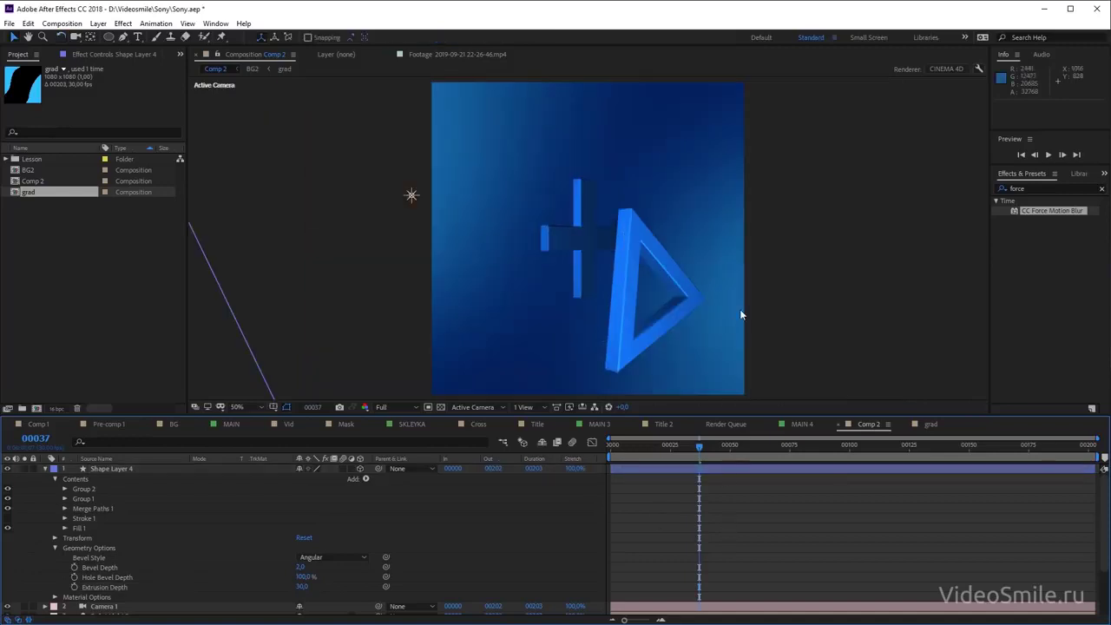
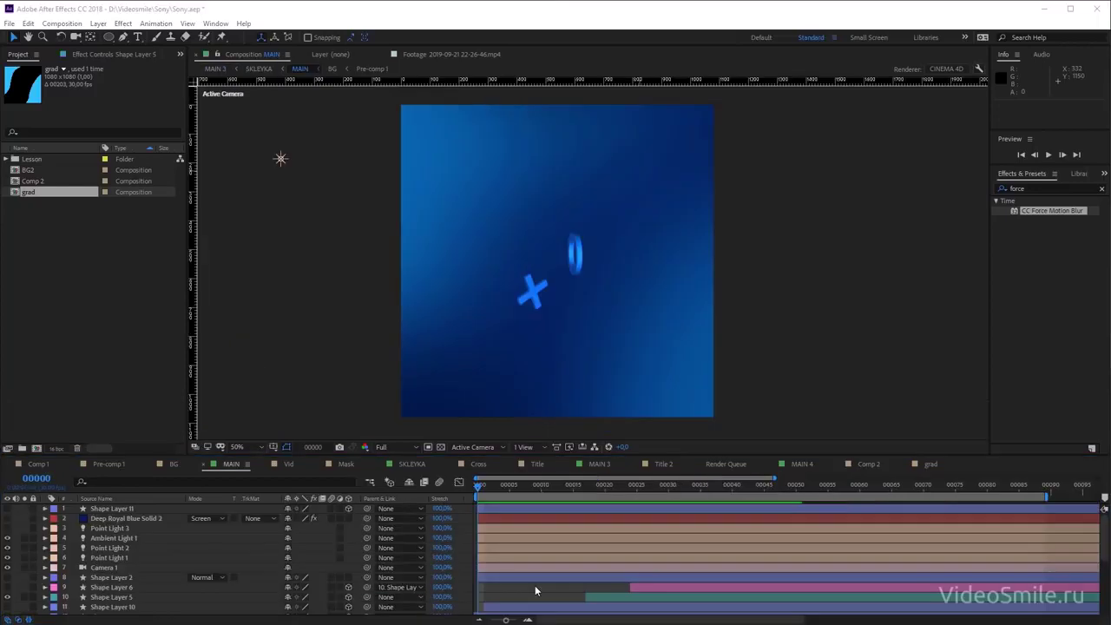
Preview the MAIN animation, scrubbing between frames 0 and 29 to review the symbols
{"action": "left_click", "coordinate": [507, 486]}
{"action": "key", "text": "space"}
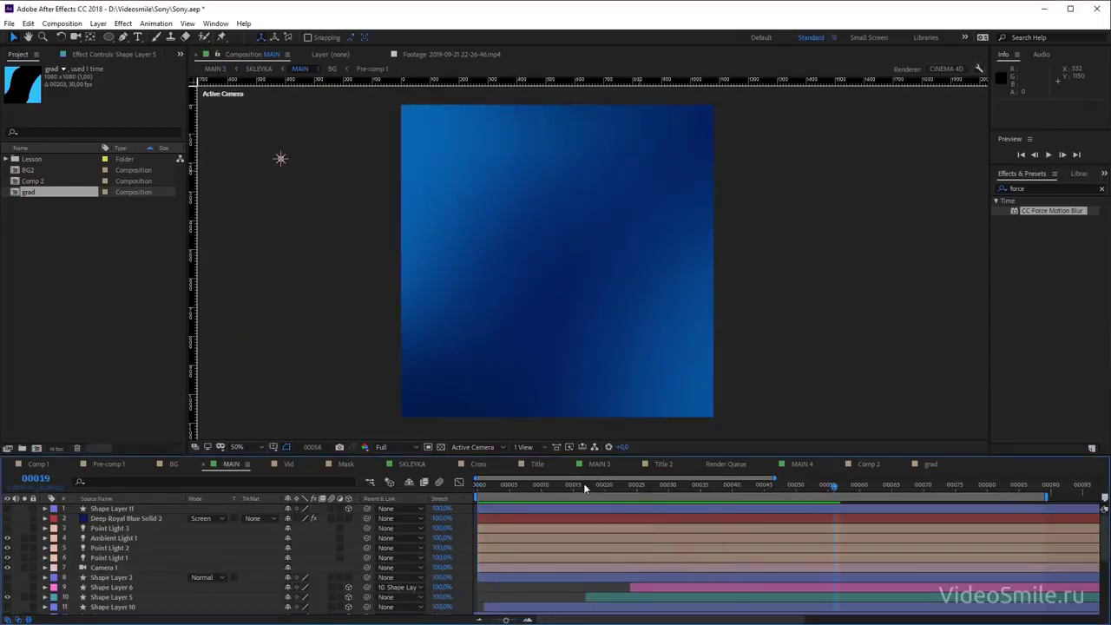
{"action": "left_click", "coordinate": [546, 486]}
{"action": "left_click_drag", "start_coordinate": [534, 489], "coordinate": [452, 500]}
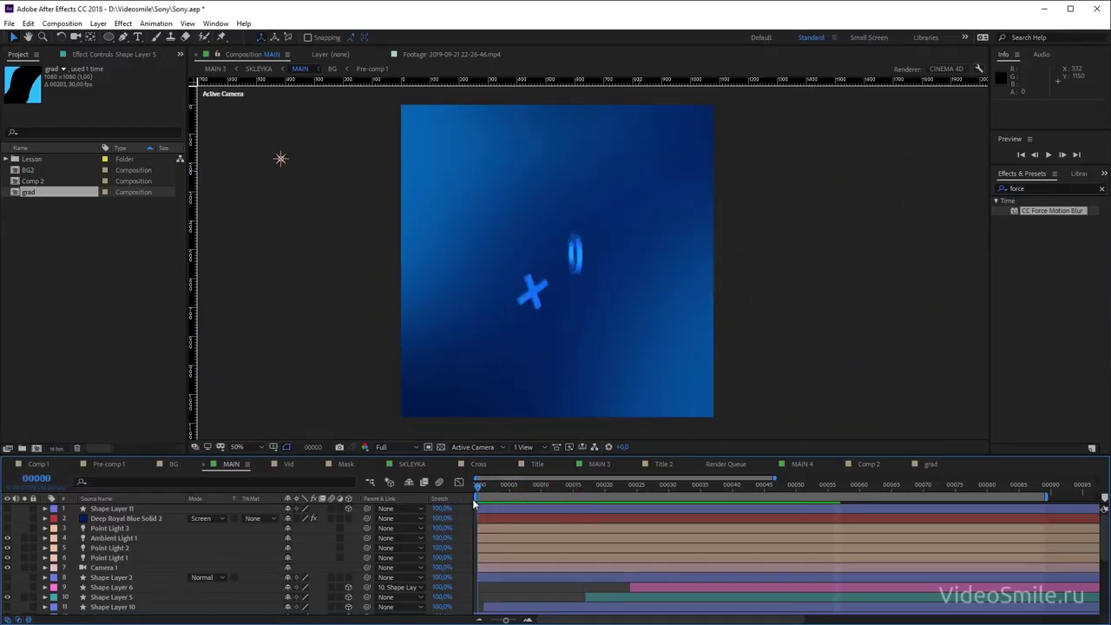
{"action": "left_click_drag", "start_coordinate": [472, 498], "coordinate": [466, 492]}
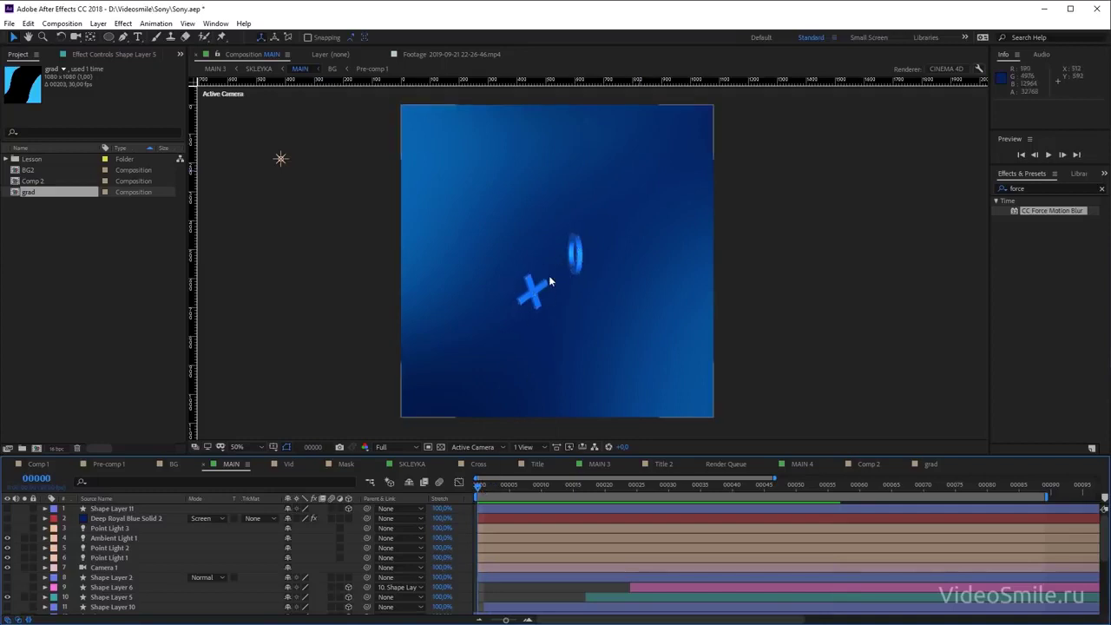
{"action": "mouse_move", "coordinate": [495, 486]}
{"action": "left_mouse_down"}
{"action": "mouse_move", "coordinate": [590, 498]}
{"action": "mouse_move", "coordinate": [503, 497]}
{"action": "left_mouse_up"}
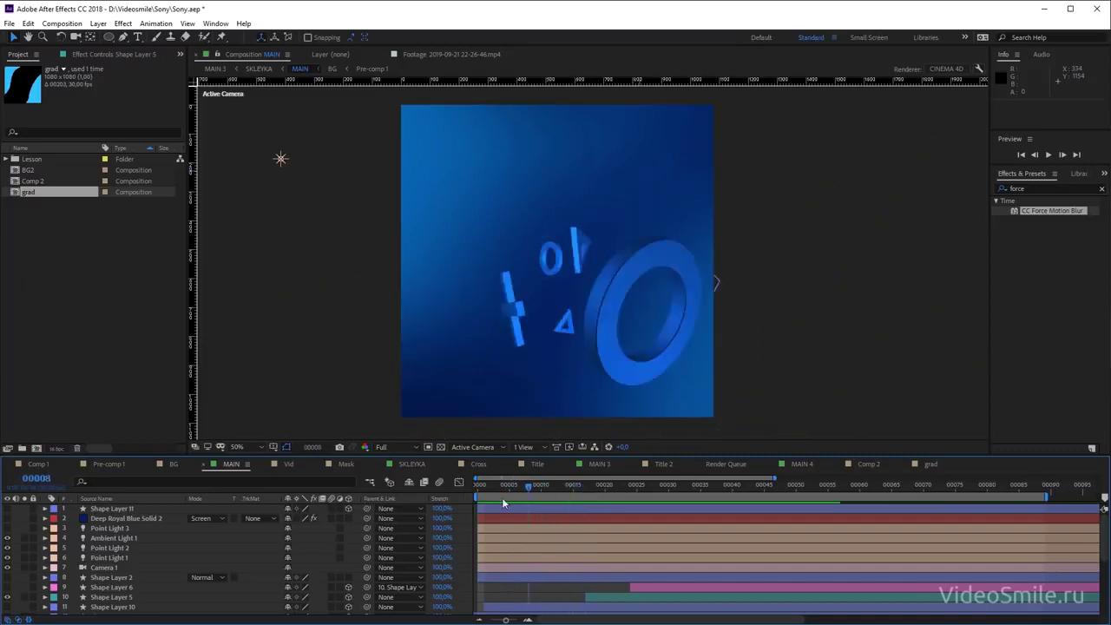
{"action": "key", "text": "space"}
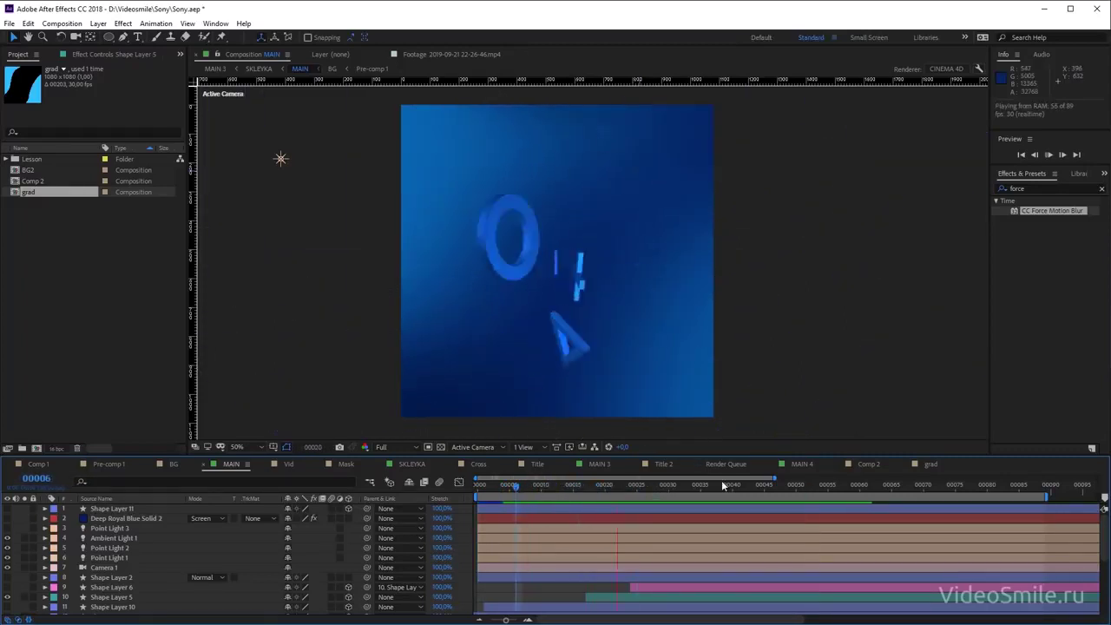
{"action": "left_click_drag", "start_coordinate": [677, 486], "coordinate": [663, 484]}
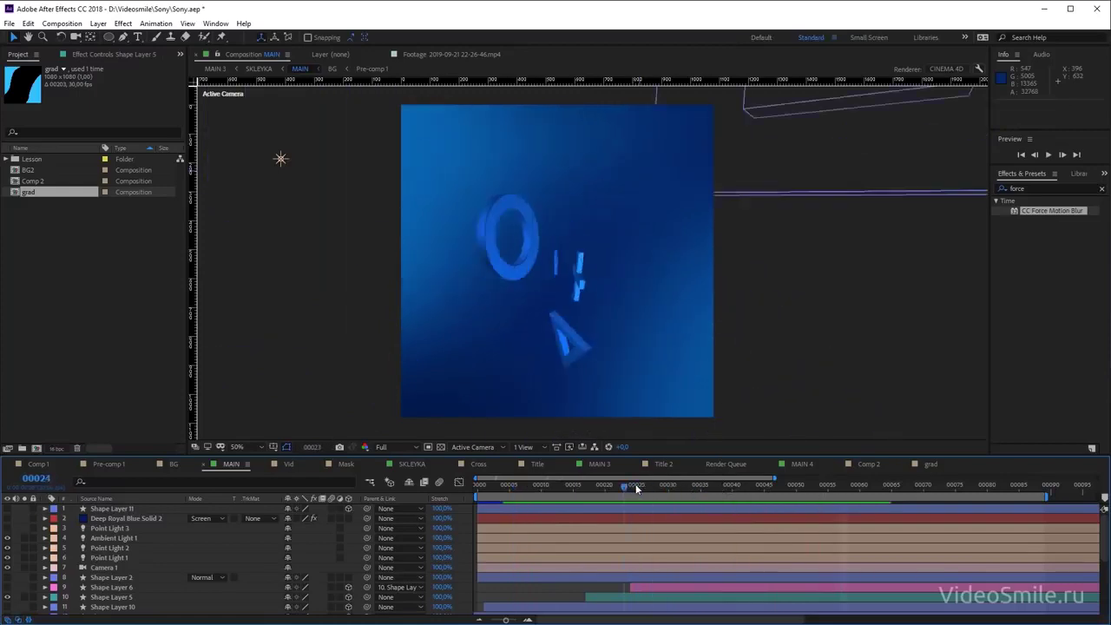
{"action": "left_click", "coordinate": [551, 259]}
{"action": "key", "text": "space"}
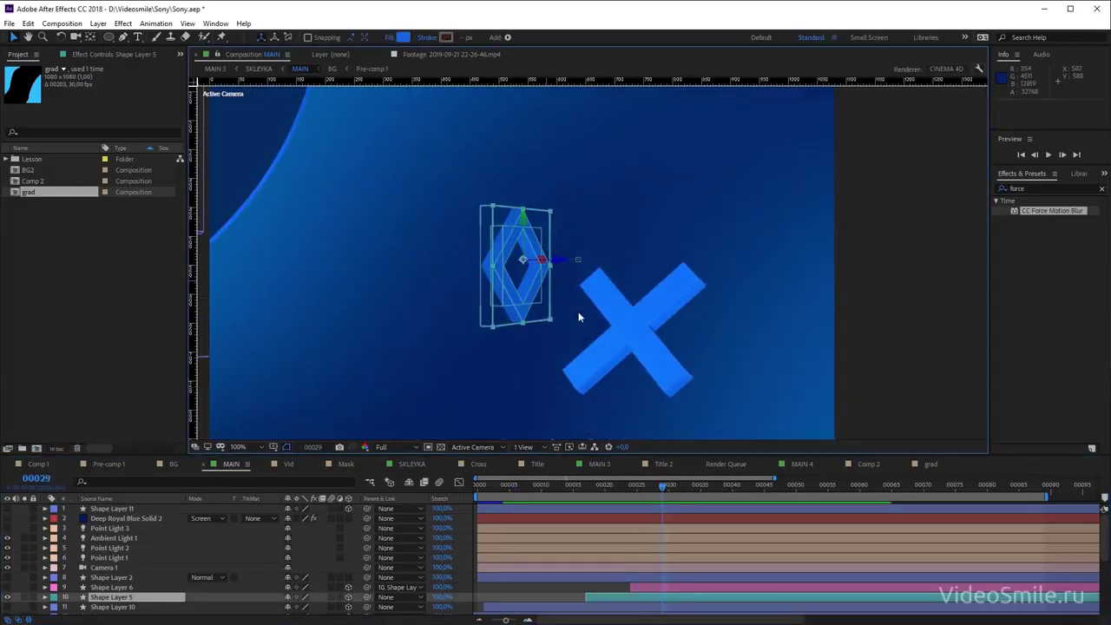
{"action": "left_click_drag", "start_coordinate": [657, 486], "coordinate": [568, 500]}
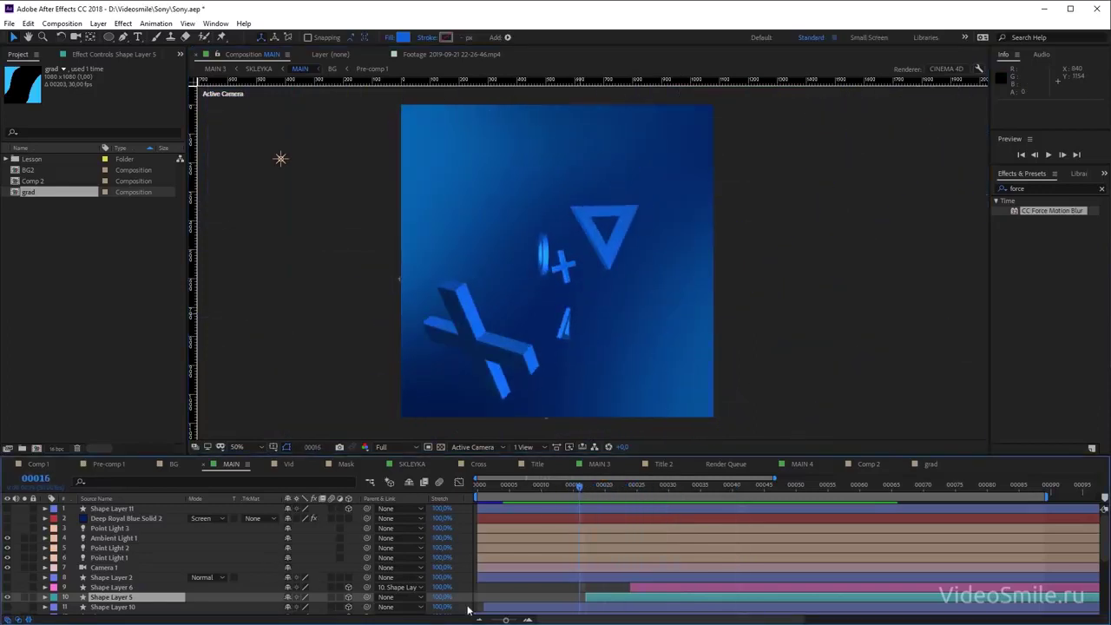
Hide Ambient Light 1 and scrub the timeline to check the darker shaded sides
{"action": "left_click", "coordinate": [113, 559]}
{"action": "left_click", "coordinate": [116, 547]}
{"action": "left_click", "coordinate": [109, 558]}
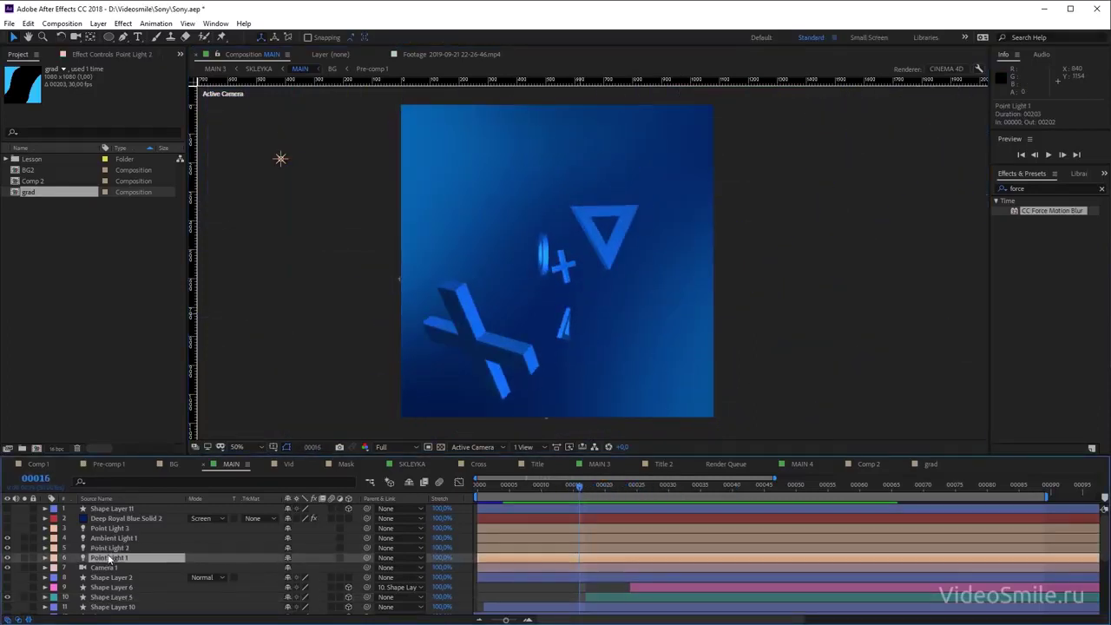
{"action": "left_click", "coordinate": [106, 548]}
{"action": "left_click", "coordinate": [102, 539]}
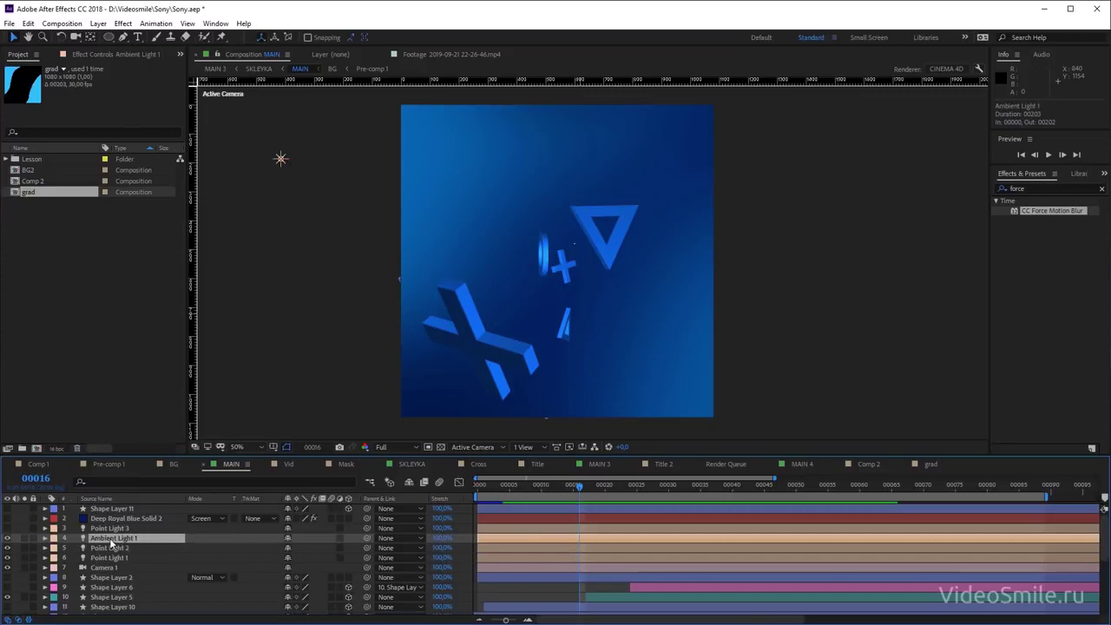
{"action": "left_click", "coordinate": [8, 539]}
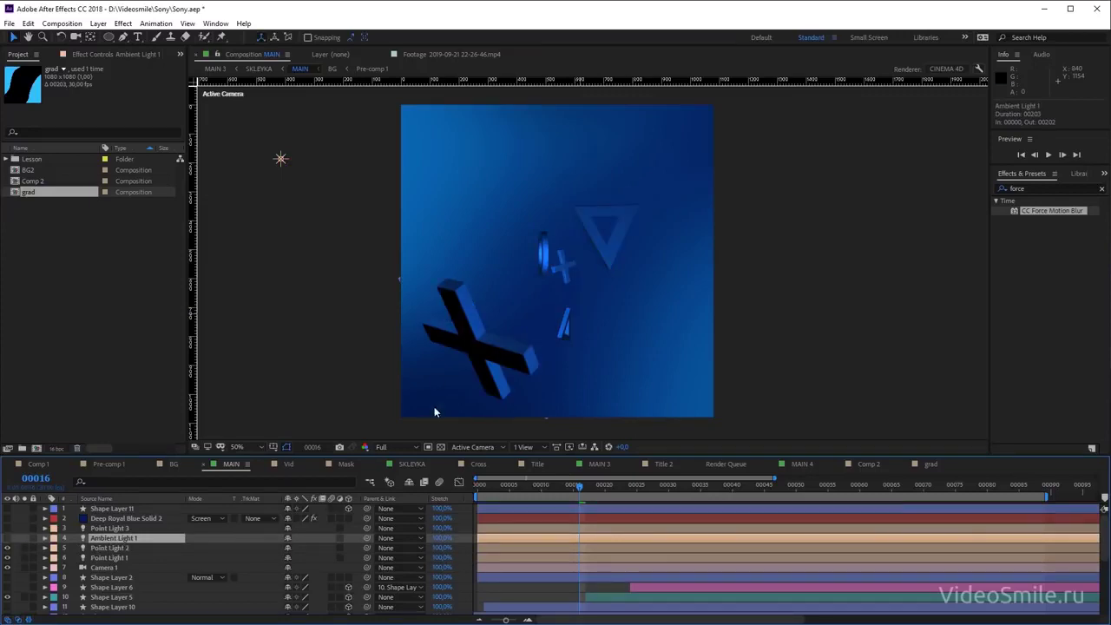
{"action": "mouse_move", "coordinate": [594, 494]}
{"action": "left_mouse_down"}
{"action": "mouse_move", "coordinate": [678, 503]}
{"action": "mouse_move", "coordinate": [642, 493]}
{"action": "left_mouse_up"}
{"action": "left_click", "coordinate": [423, 421]}
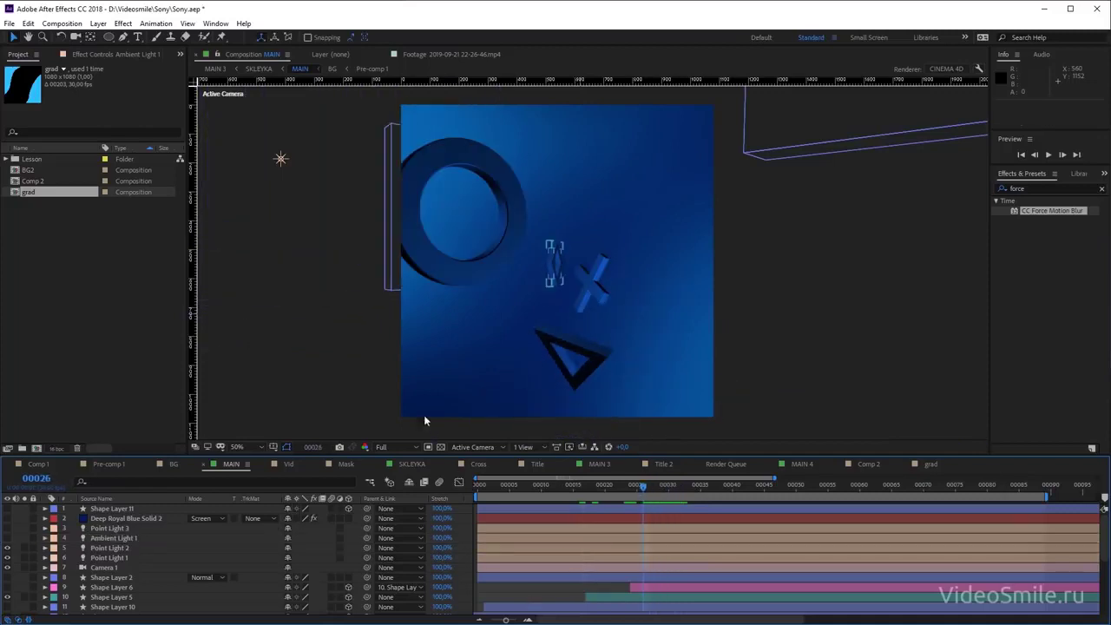
Create a new light of type Ambient, Ambient Light 2, and compare it on and off
{"action": "left_click", "coordinate": [98, 23]}
{"action": "mouse_move", "coordinate": [221, 36]}
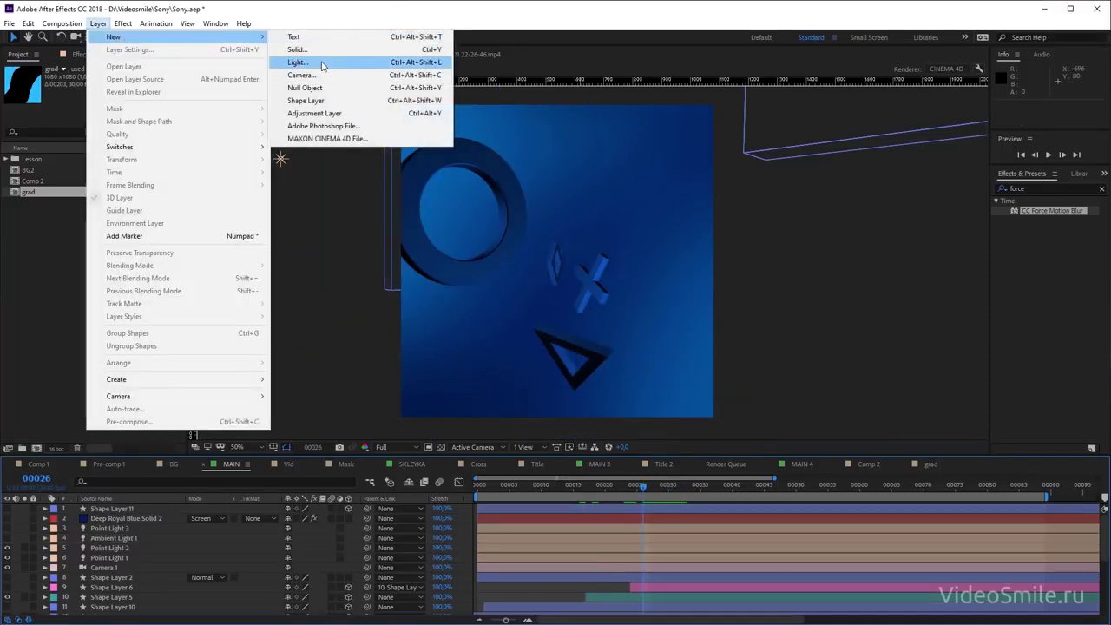
{"action": "left_click", "coordinate": [323, 67]}
{"action": "left_click", "coordinate": [887, 243]}
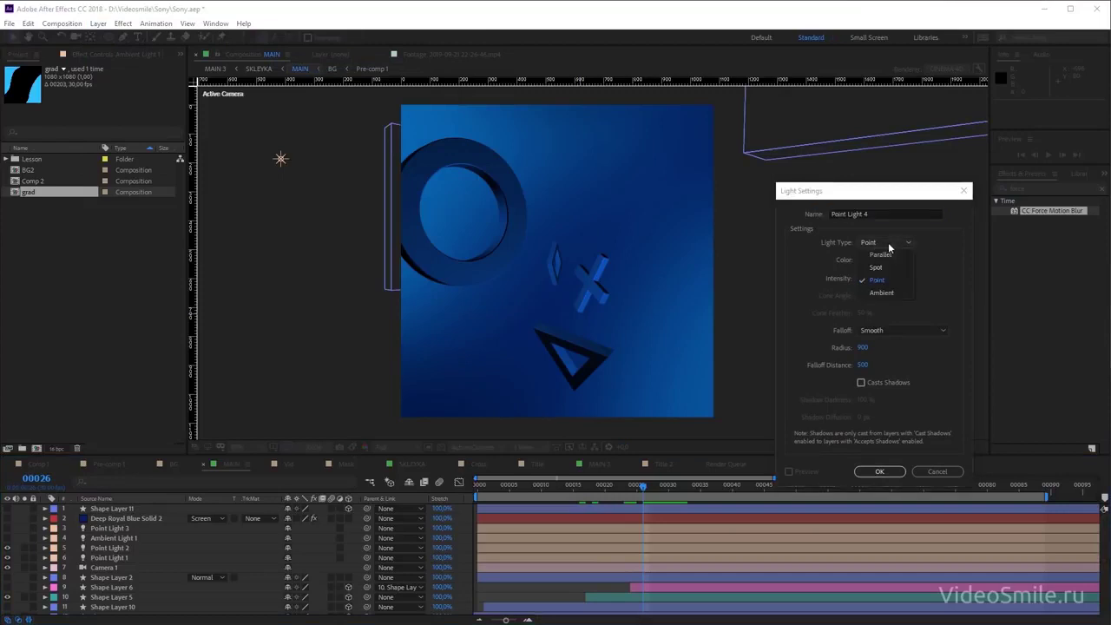
{"action": "left_click", "coordinate": [881, 293]}
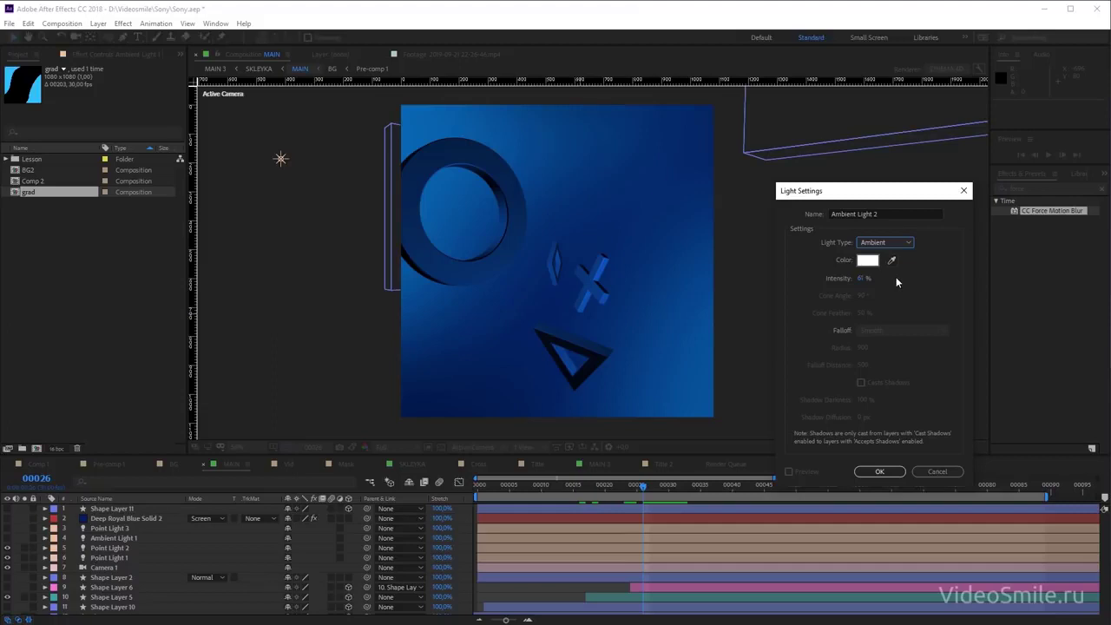
{"action": "left_click", "coordinate": [890, 474]}
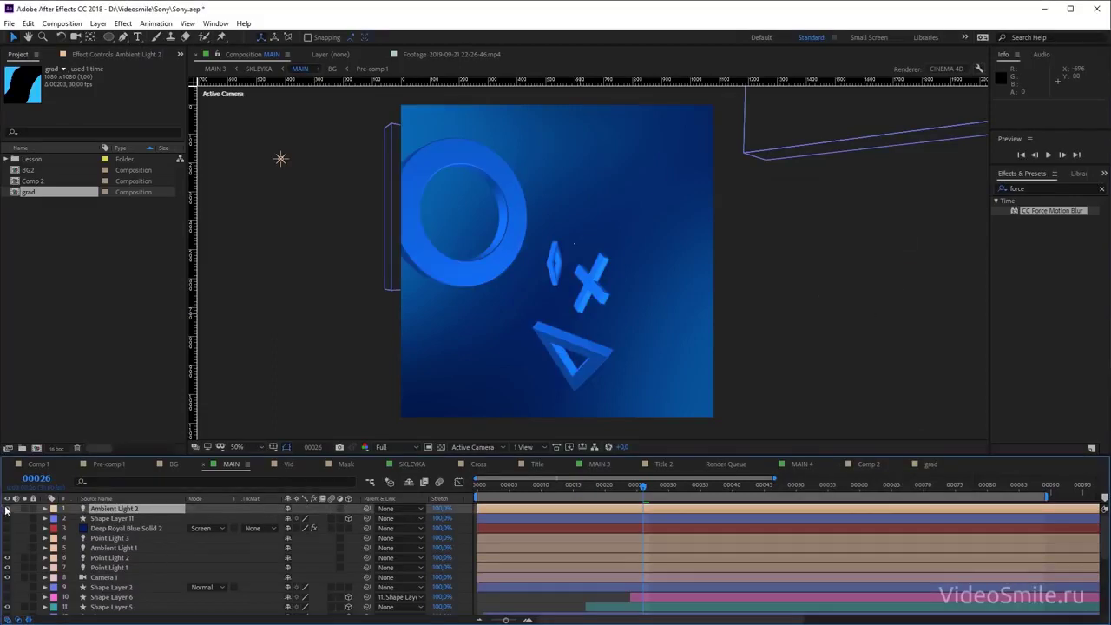
{"action": "left_click", "coordinate": [7, 508]}
{"action": "left_click", "coordinate": [7, 509]}
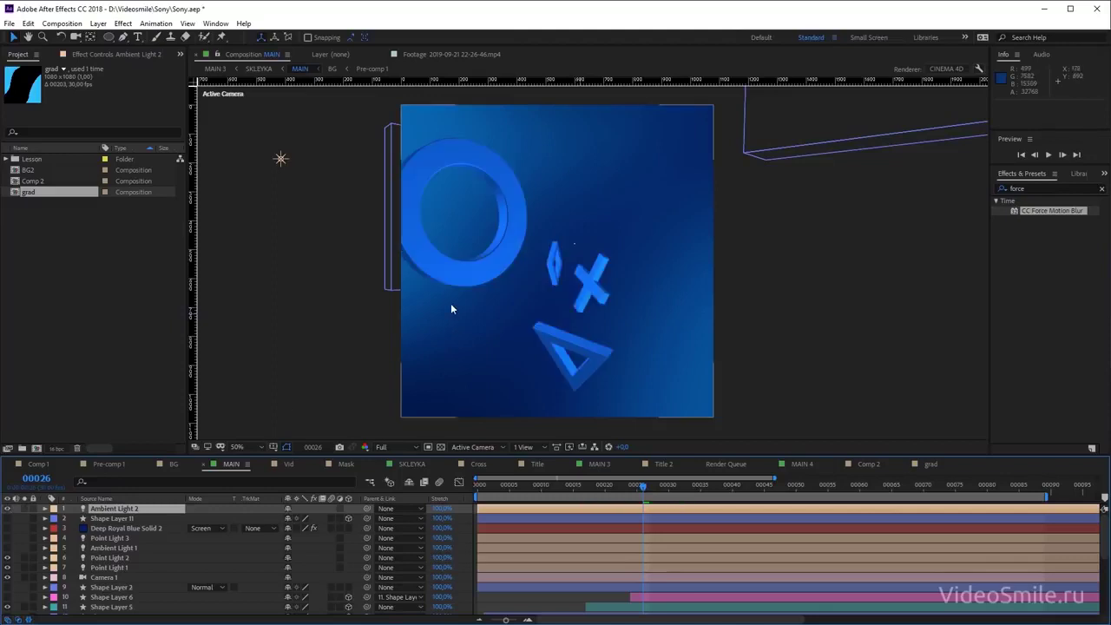
At frame 11, reveal Ambient Light 2's Intensity and scrub it down to 38%
{"action": "left_click_drag", "start_coordinate": [642, 486], "coordinate": [551, 492]}
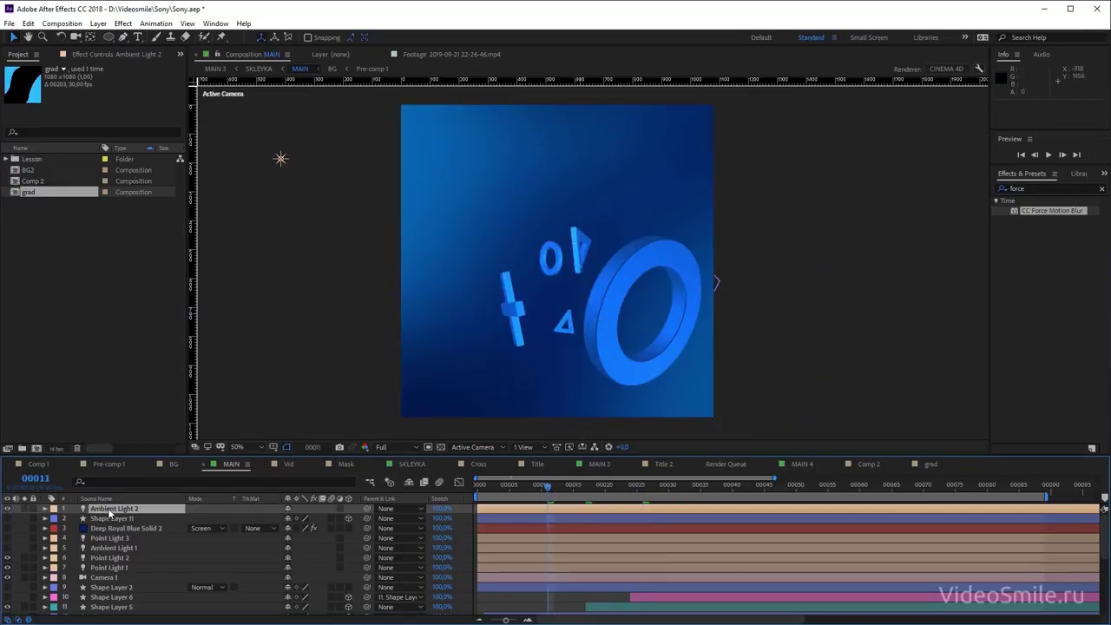
{"action": "key", "text": "t"}
{"action": "left_click_drag", "start_coordinate": [288, 530], "coordinate": [276, 529]}
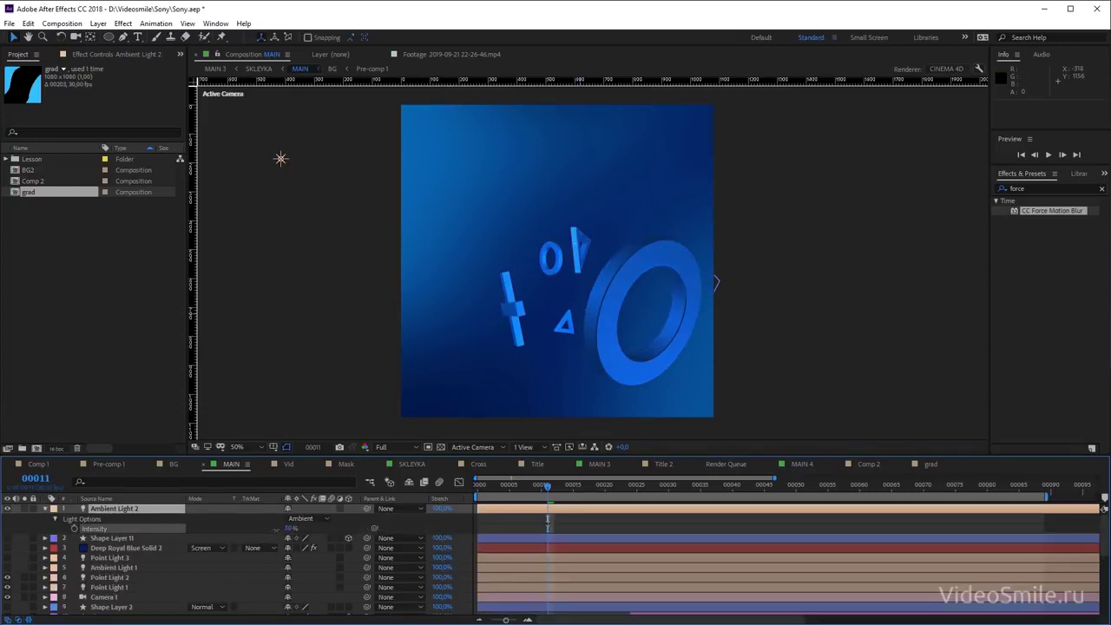
{"action": "key", "text": "Return"}
{"action": "key", "text": "Return"}
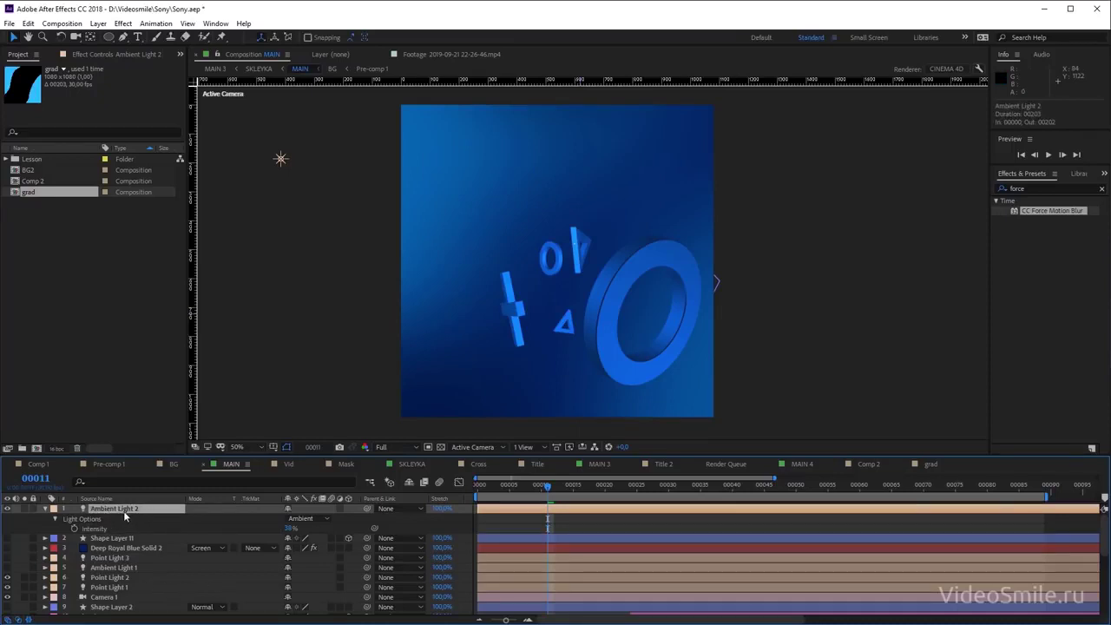
Set Ambient Light 2's colour to pale lavender CDAFFF and confirm the light settings
{"action": "double_click", "coordinate": [120, 510]}
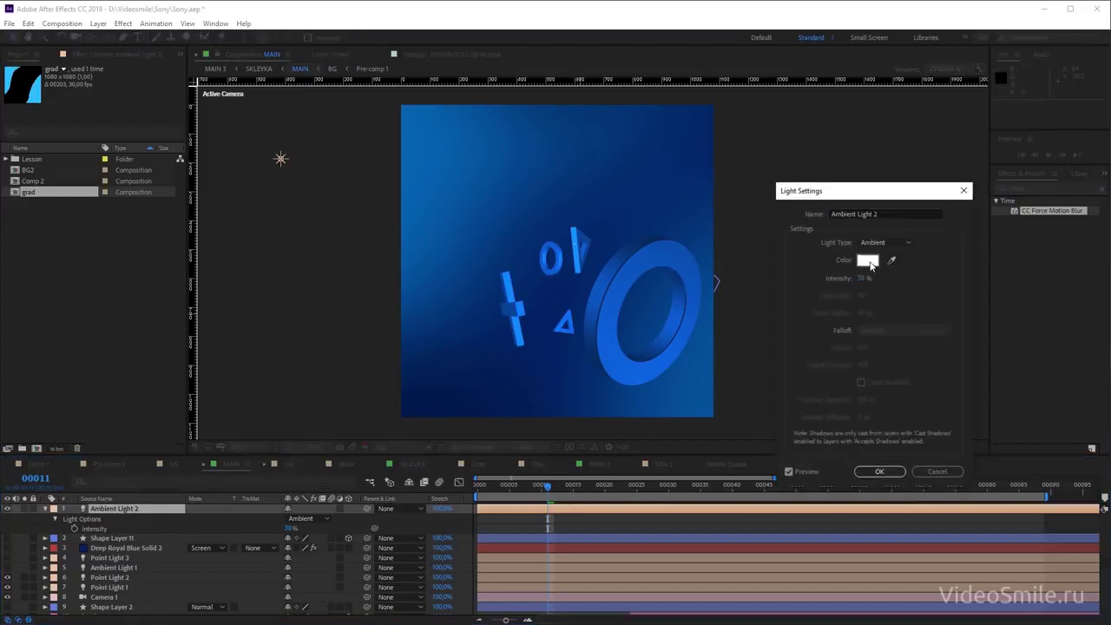
{"action": "left_click", "coordinate": [868, 259]}
{"action": "left_click_drag", "start_coordinate": [571, 498], "coordinate": [568, 440]}
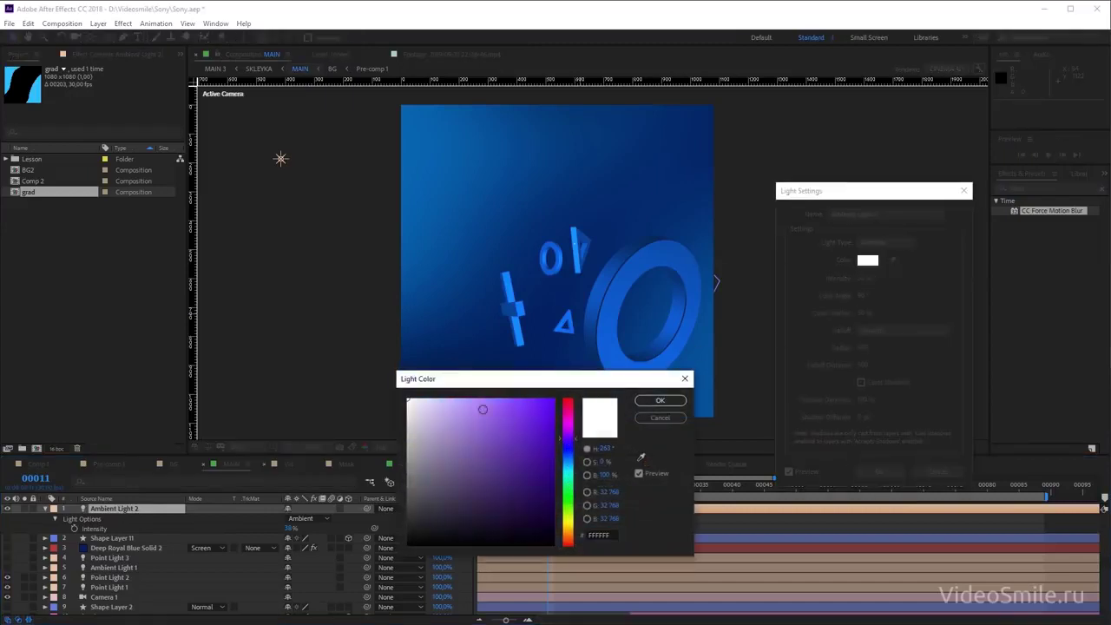
{"action": "mouse_move", "coordinate": [461, 402]}
{"action": "left_mouse_down"}
{"action": "mouse_move", "coordinate": [433, 400]}
{"action": "mouse_move", "coordinate": [453, 395]}
{"action": "left_mouse_up"}
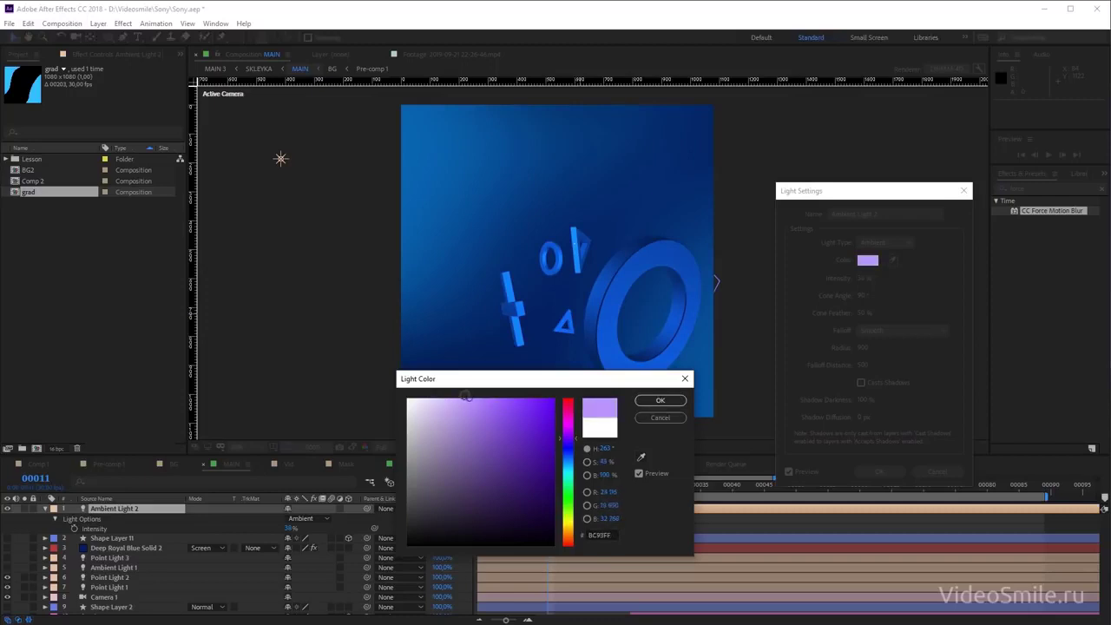
{"action": "left_click", "coordinate": [660, 401]}
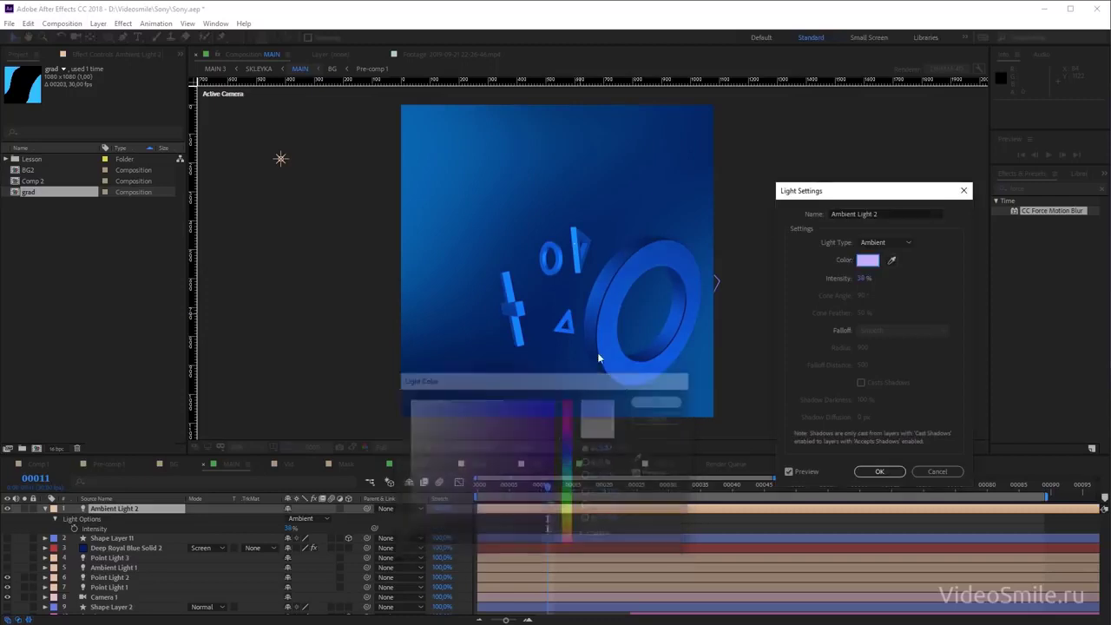
{"action": "left_click", "coordinate": [878, 471]}
{"action": "mouse_move", "coordinate": [560, 495]}
{"action": "left_mouse_down"}
{"action": "mouse_move", "coordinate": [598, 491]}
{"action": "mouse_move", "coordinate": [535, 491]}
{"action": "left_mouse_up"}
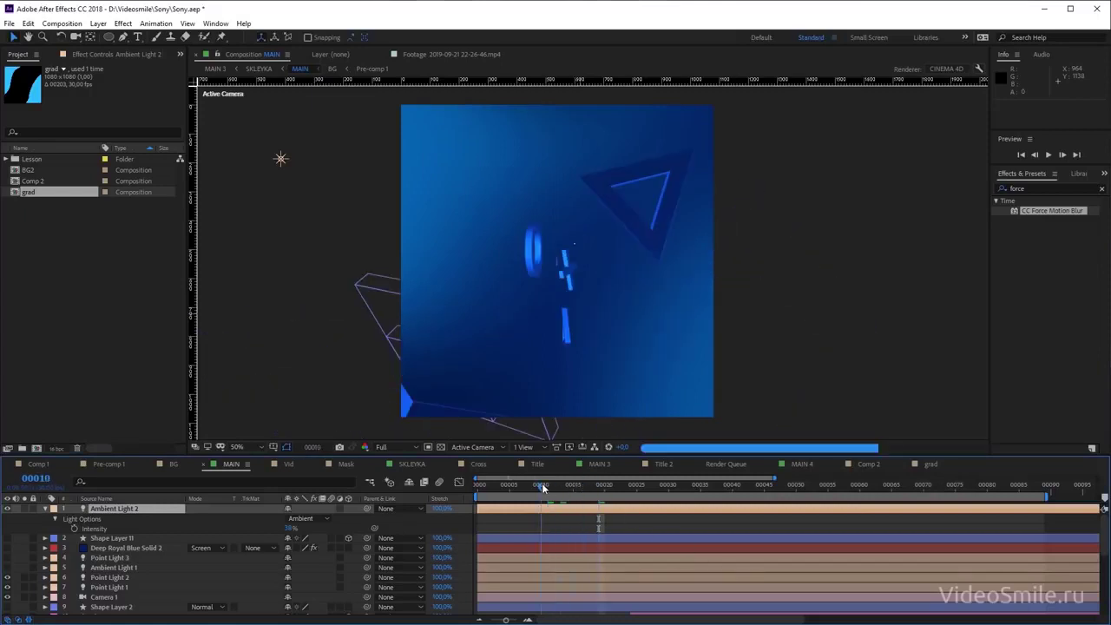
Turn Ambient Light 1 back on and delete Ambient Light 2
{"action": "left_click", "coordinate": [120, 566]}
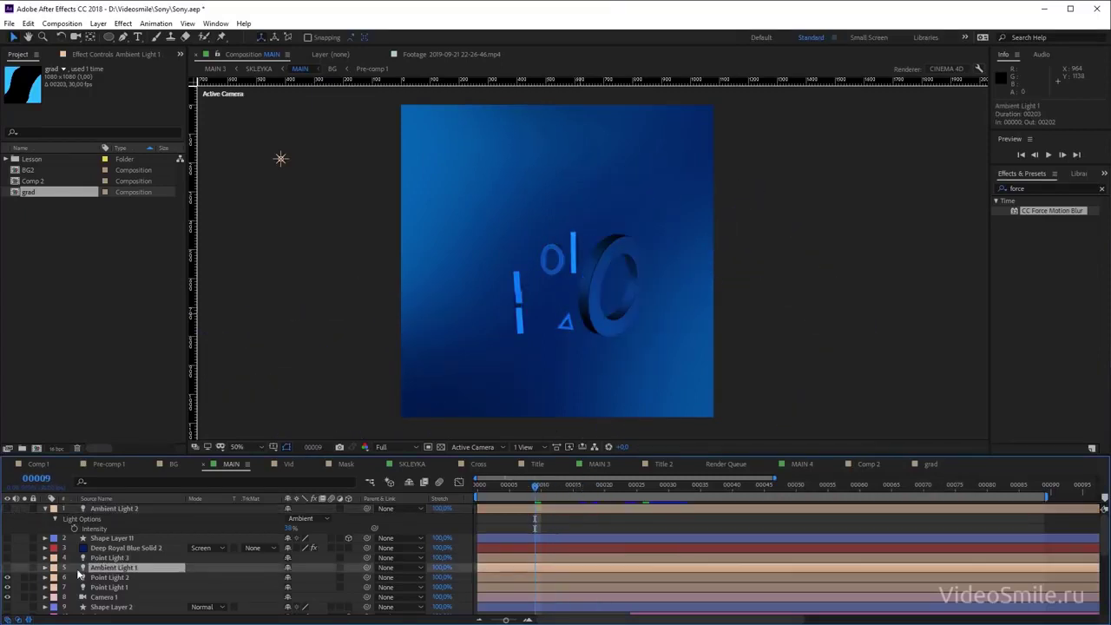
{"action": "left_click", "coordinate": [7, 568]}
{"action": "left_click", "coordinate": [126, 510]}
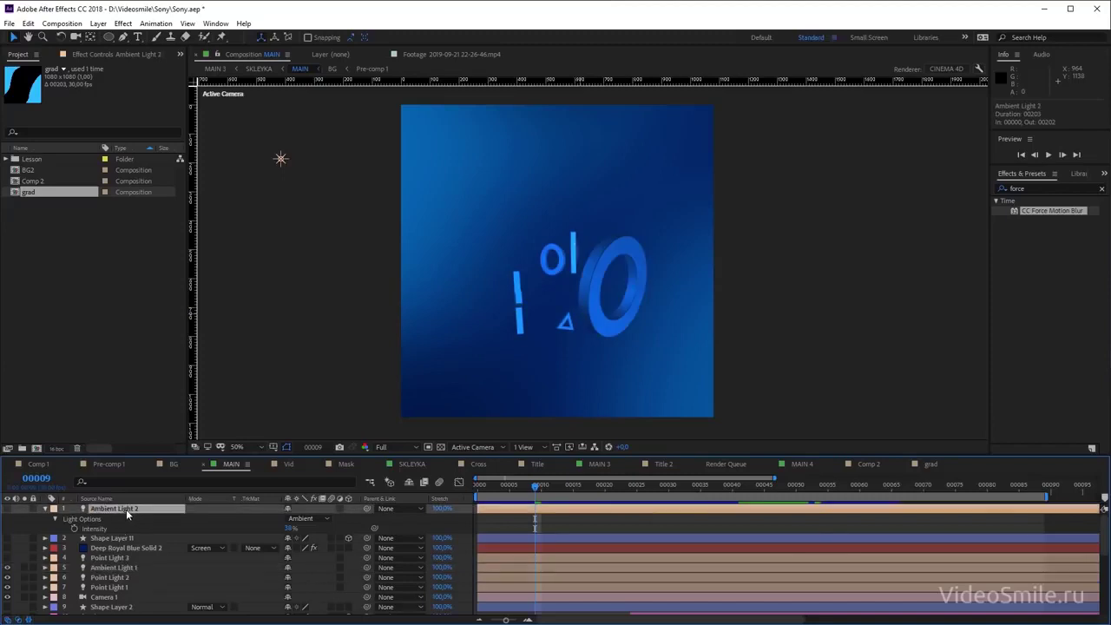
{"action": "key", "text": "Delete"}
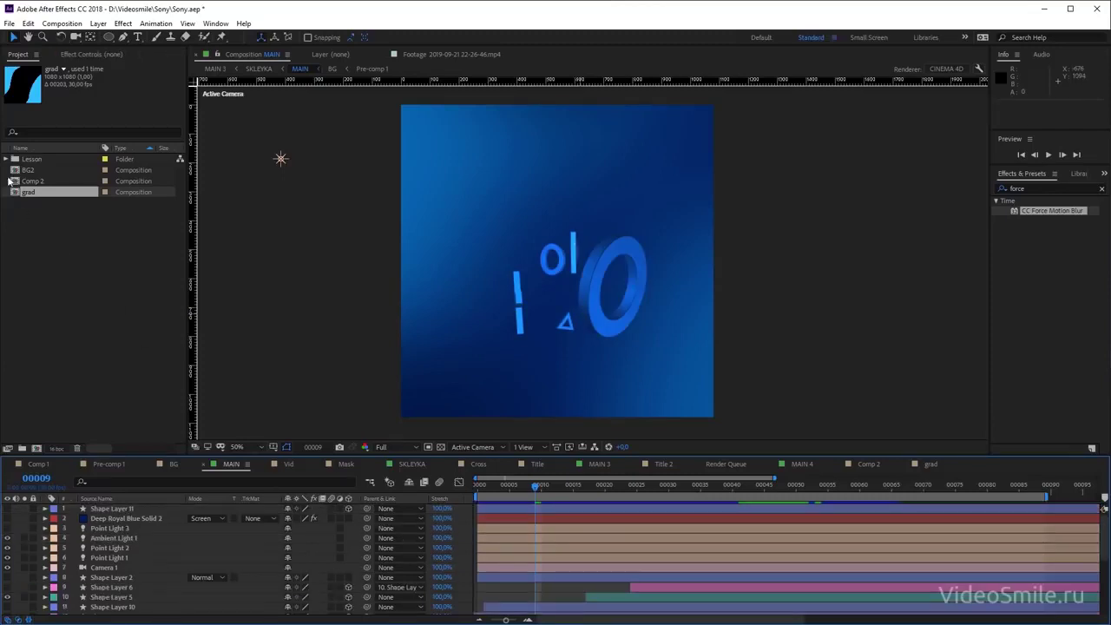
Duplicate the MAIN composition from the Lesson folder to create MAIN 5
{"action": "left_click", "coordinate": [7, 160]}
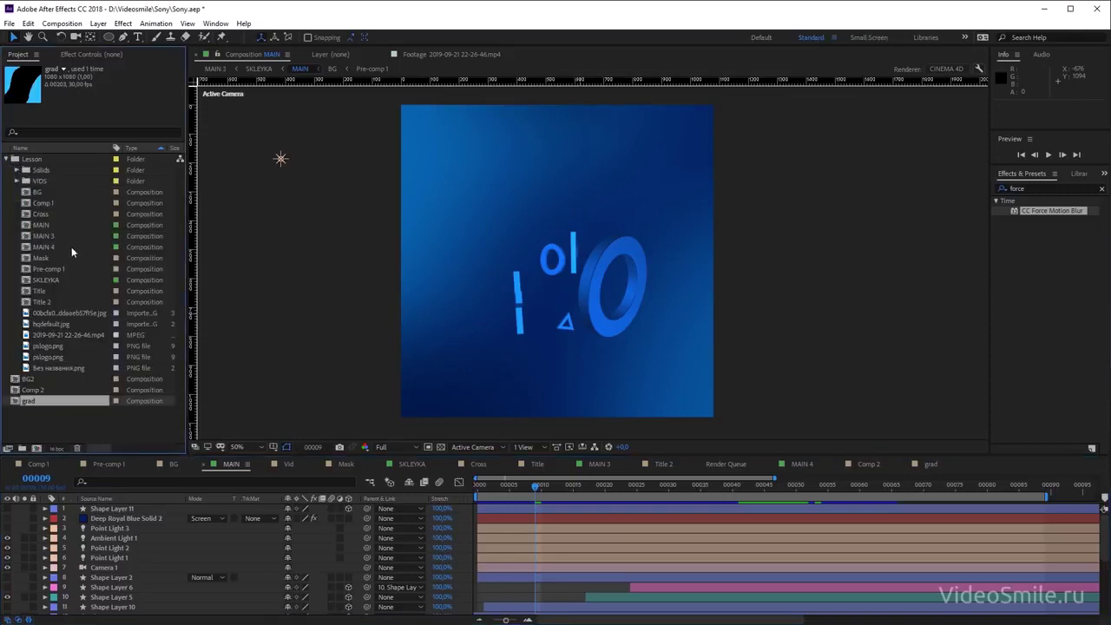
{"action": "left_click", "coordinate": [53, 225]}
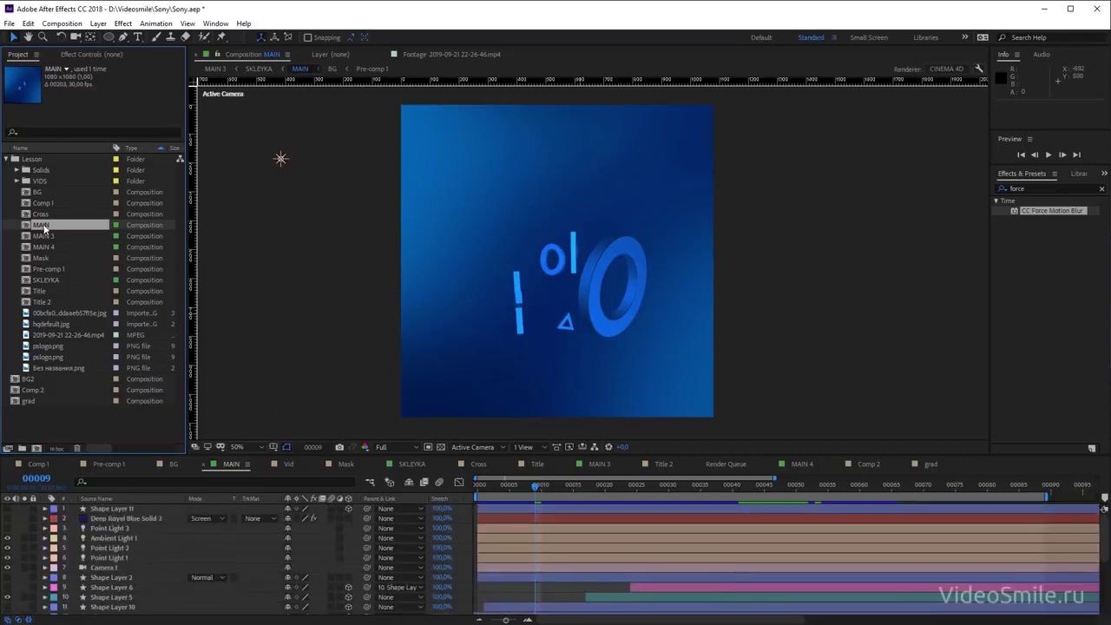
{"action": "key", "text": "ctrl+d"}
Open MAIN 5 and scrub frames 18–38 to identify the square symbol layer
{"action": "double_click", "coordinate": [46, 257]}
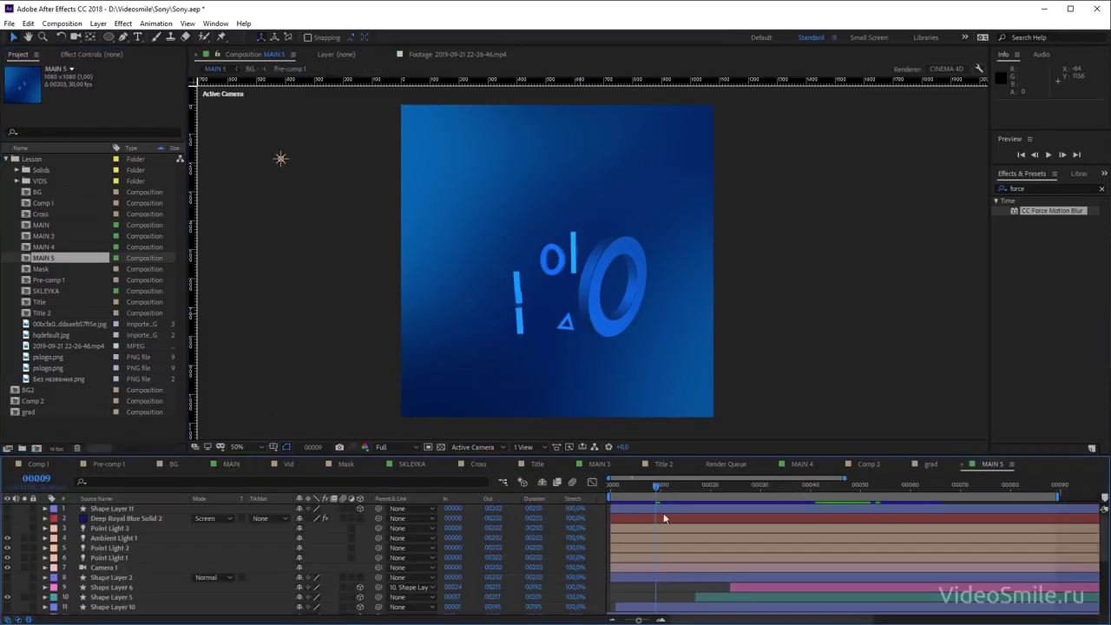
{"action": "left_click_drag", "start_coordinate": [657, 493], "coordinate": [692, 497]}
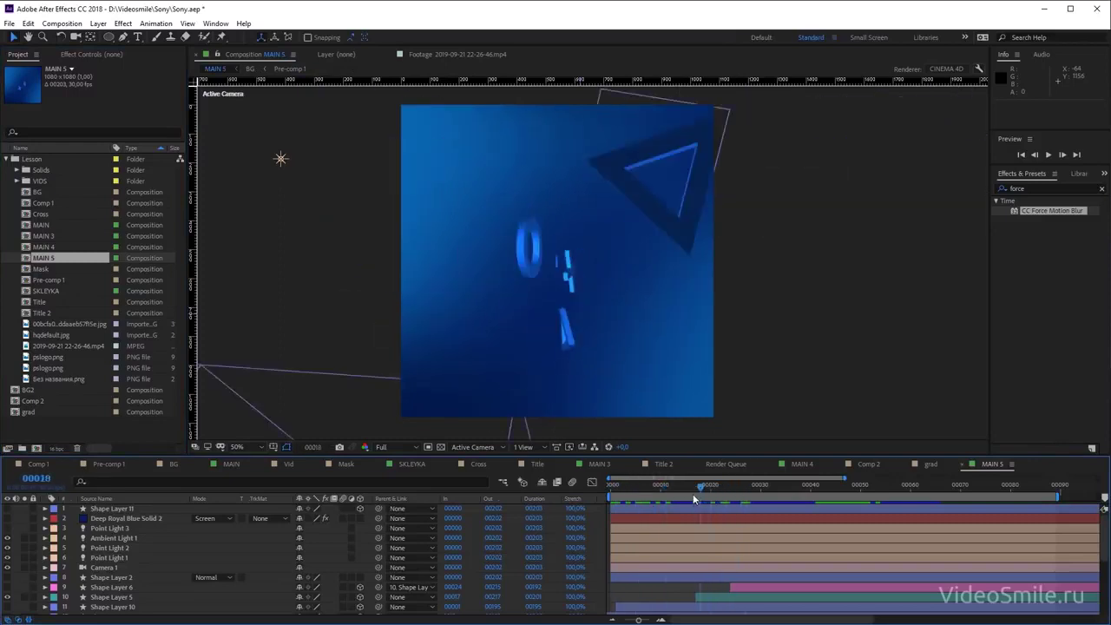
{"action": "left_click_drag", "start_coordinate": [692, 493], "coordinate": [705, 494]}
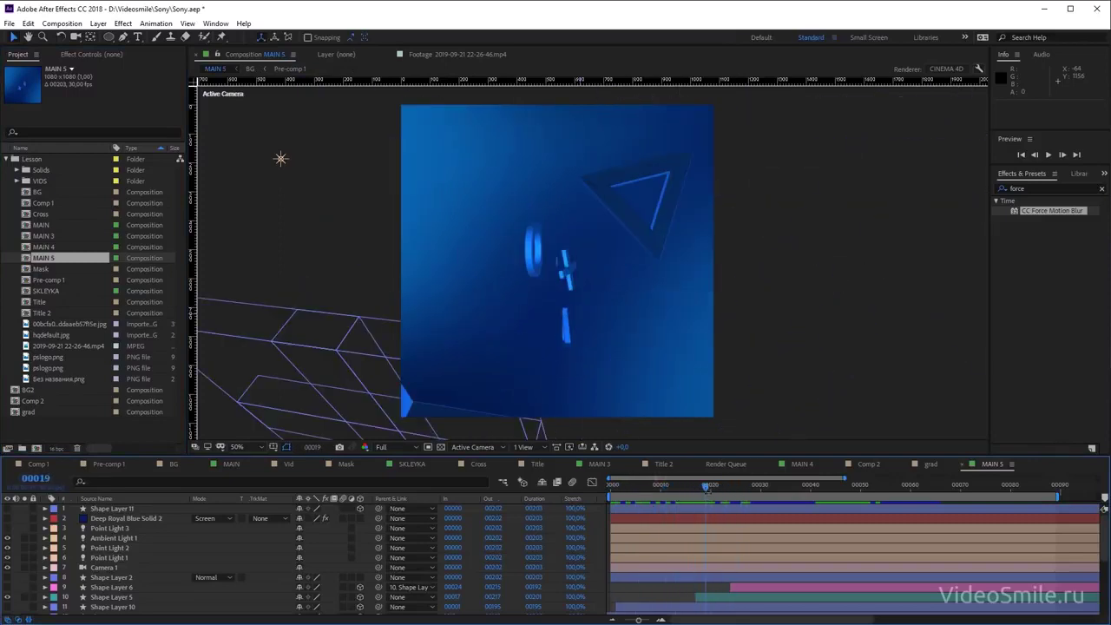
{"action": "left_click", "coordinate": [571, 331]}
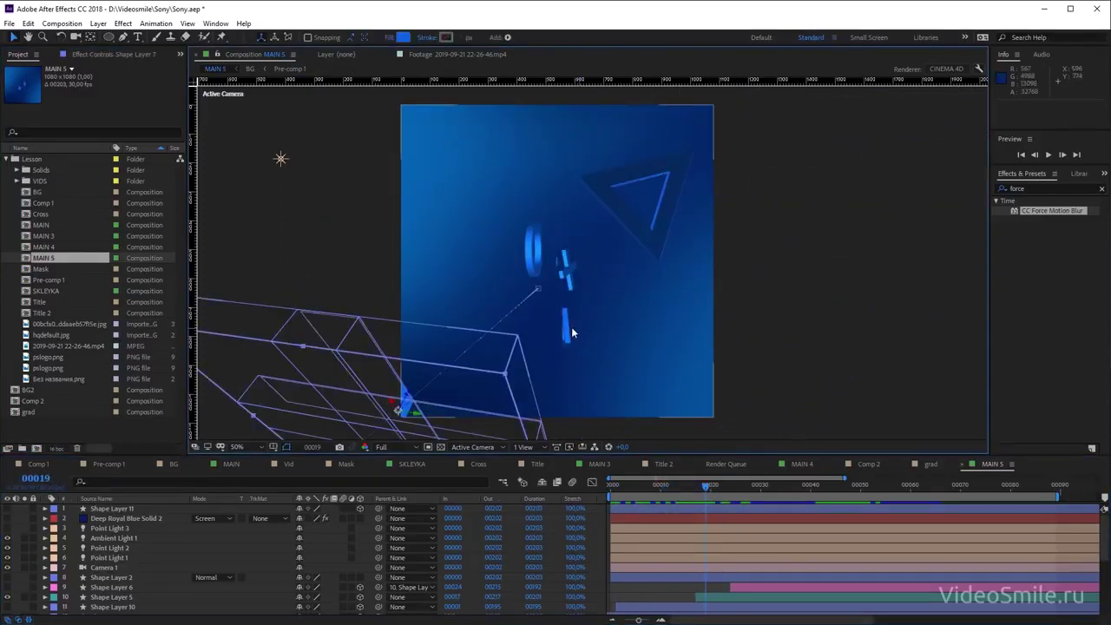
{"action": "left_click_drag", "start_coordinate": [717, 490], "coordinate": [800, 487]}
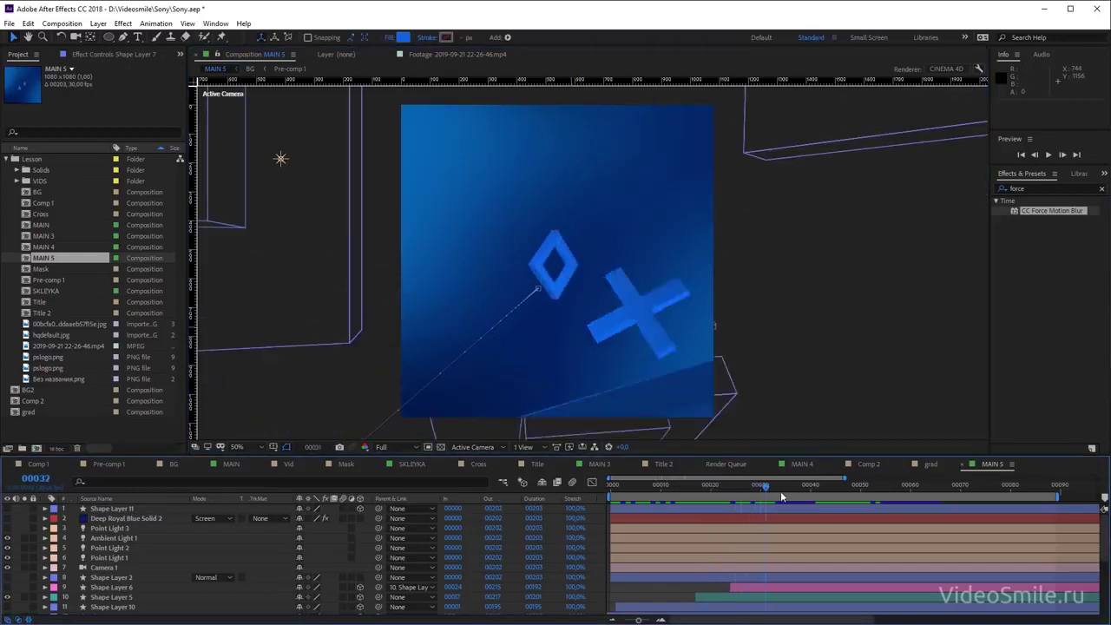
{"action": "left_click", "coordinate": [592, 359]}
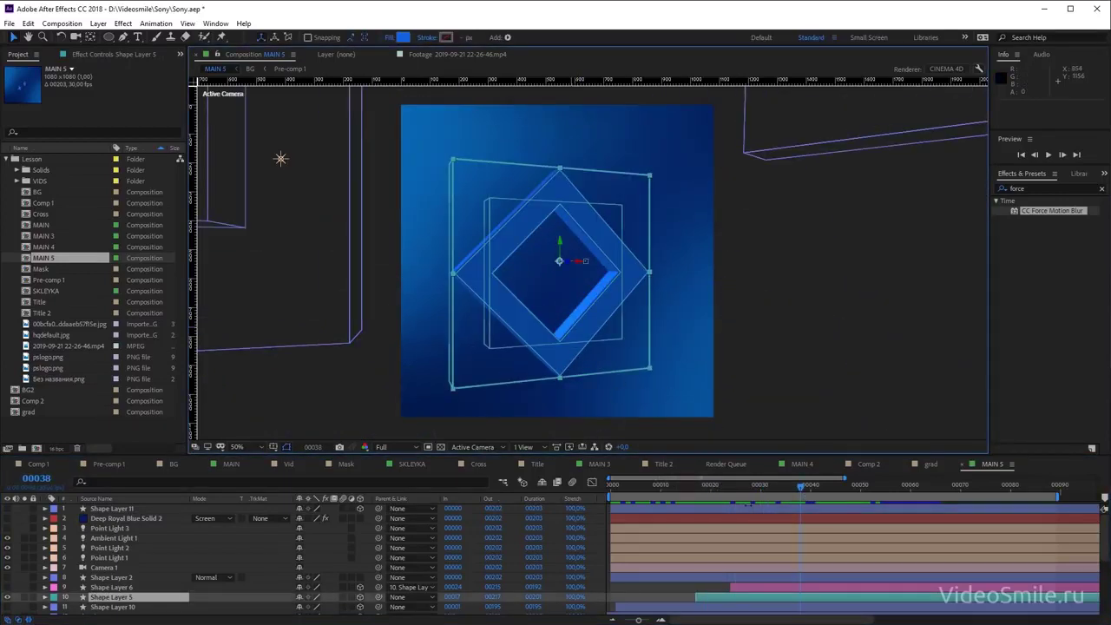
Delete the seven unneeded symbol layers, keeping only the square symbol
{"action": "left_click", "coordinate": [744, 487]}
{"action": "scroll", "coordinate": [749, 537], "scroll_direction": "down", "scroll_amount": 3}
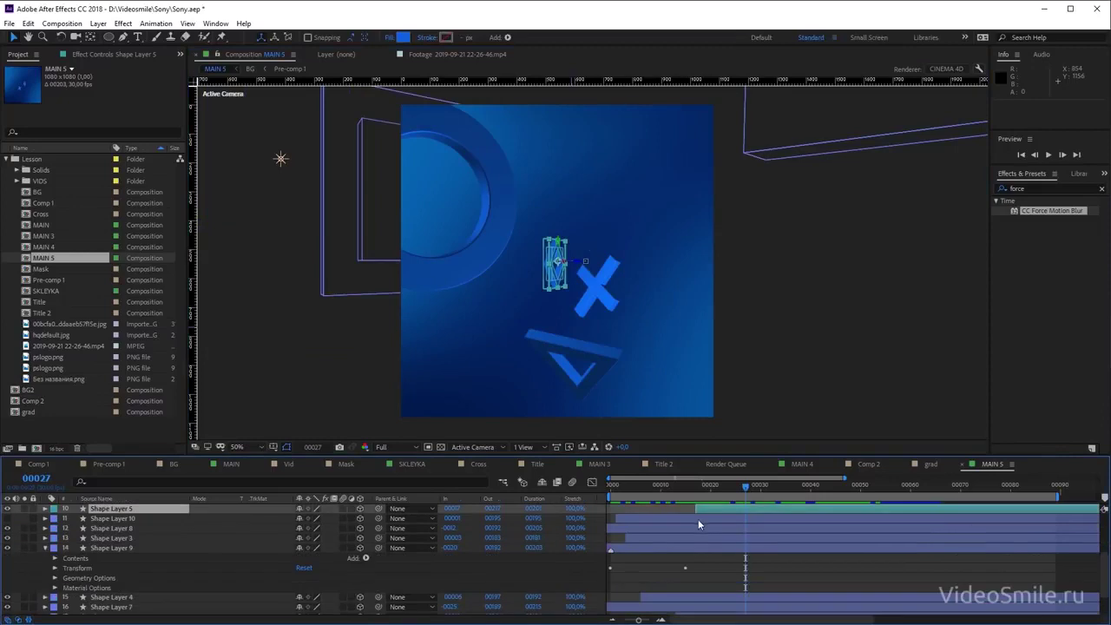
{"action": "scroll", "coordinate": [713, 547], "scroll_direction": "down", "scroll_amount": 2}
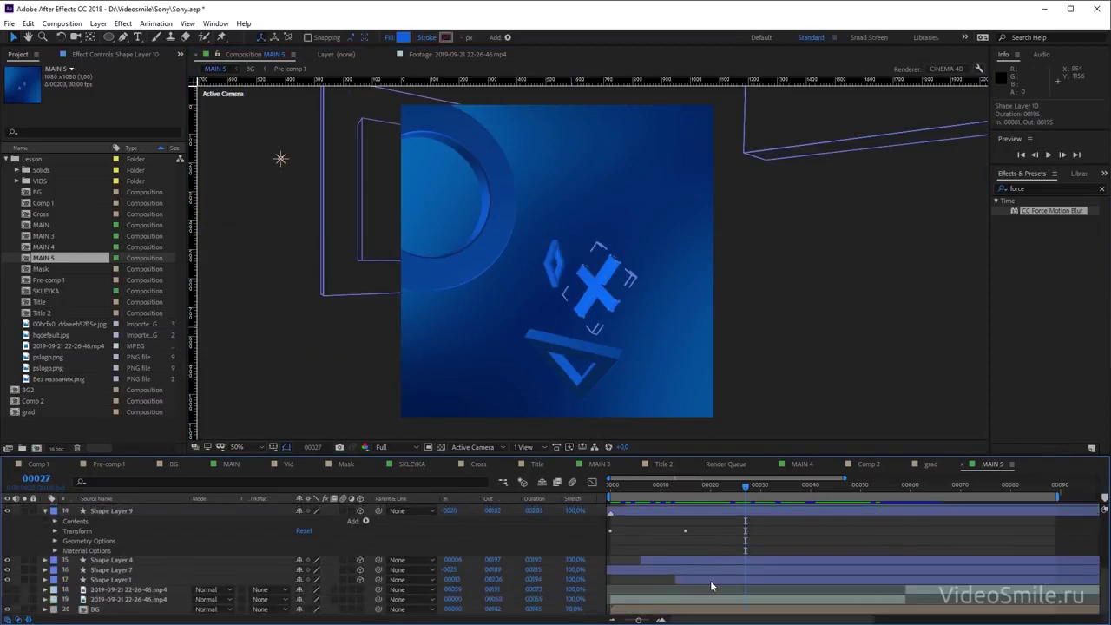
{"action": "left_click", "coordinate": [710, 580], "text": "shift"}
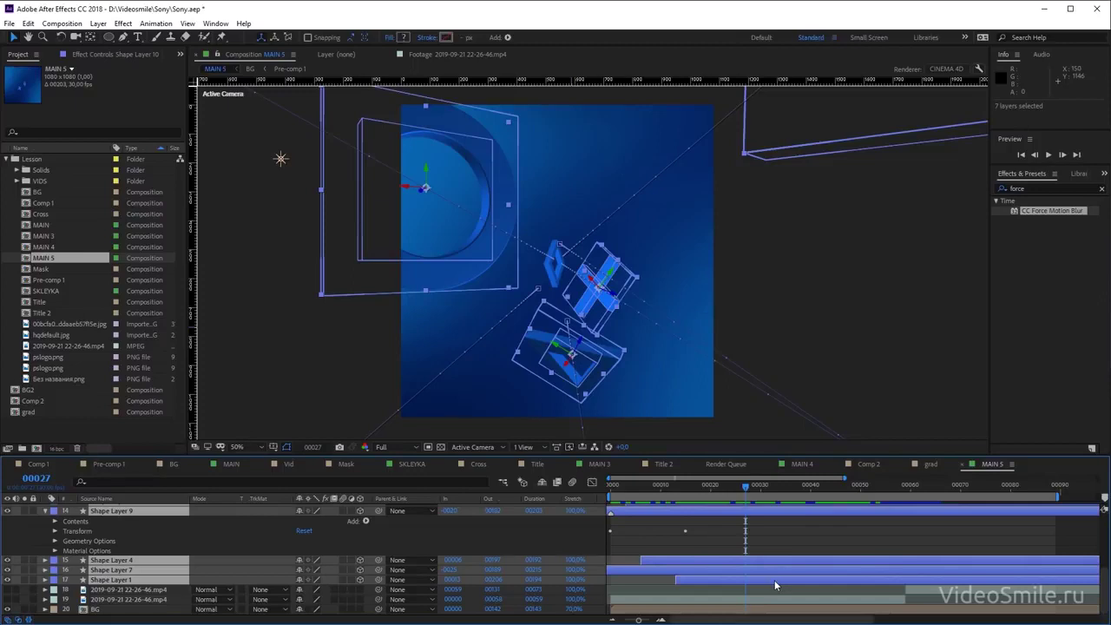
{"action": "key", "text": "Delete"}
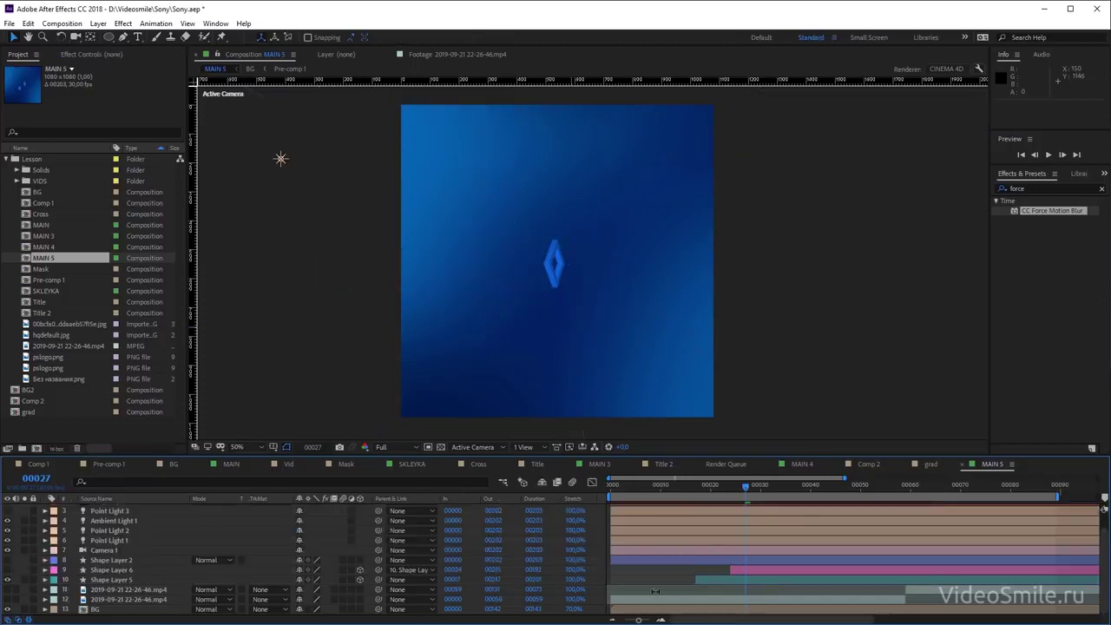
Hide the BG gradient layer and make the white square Shape Layer 6 visible
{"action": "left_click", "coordinate": [7, 609]}
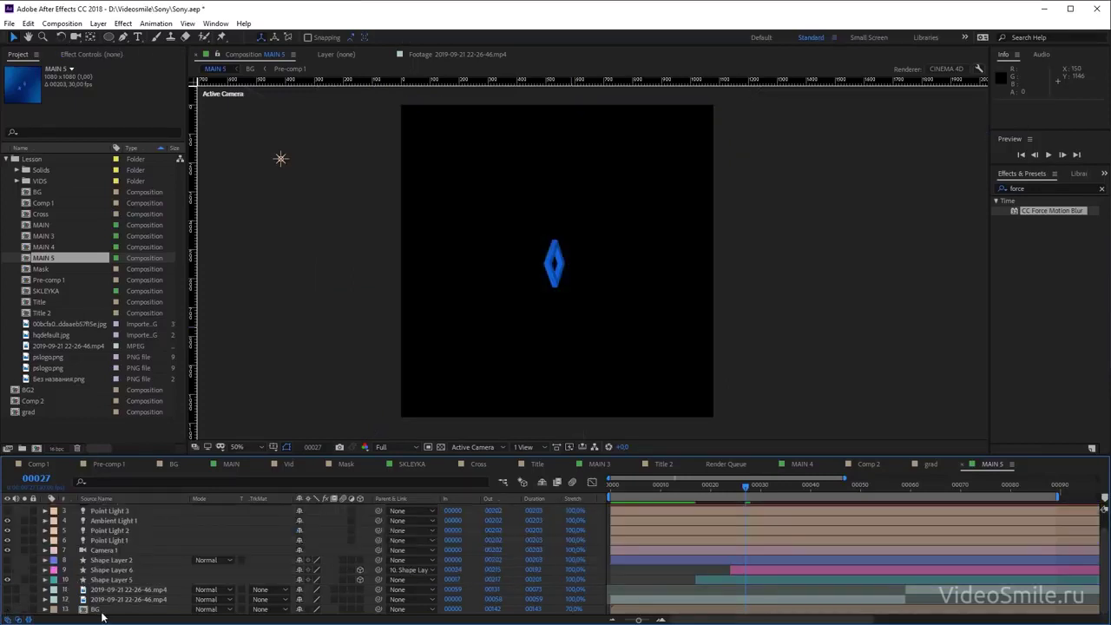
{"action": "scroll", "coordinate": [750, 584], "scroll_direction": "up", "scroll_amount": 1}
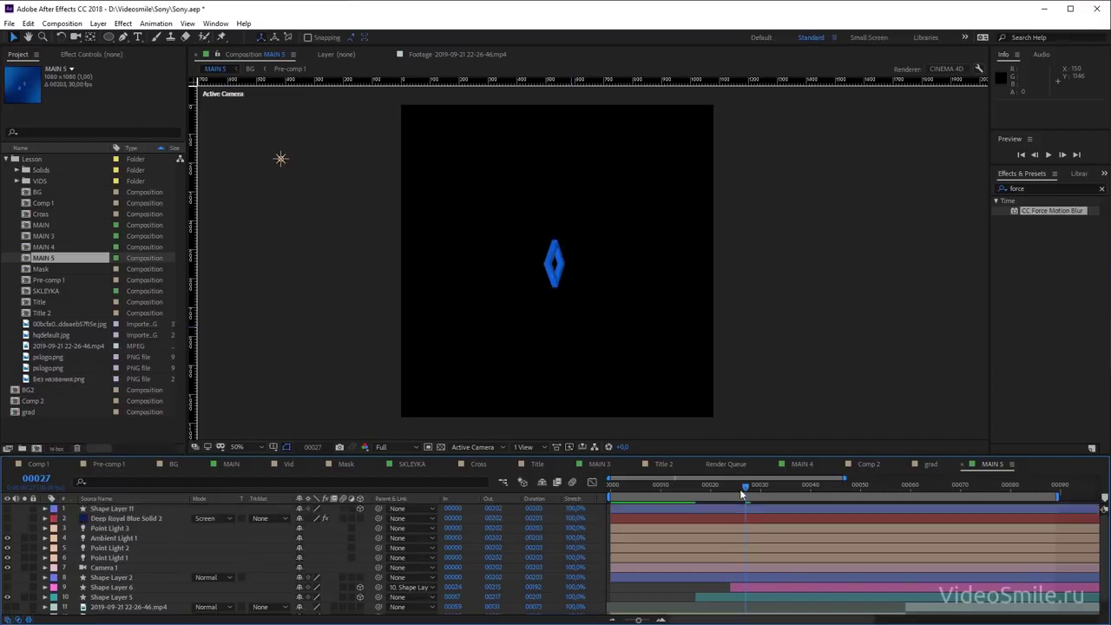
{"action": "key", "text": "space"}
{"action": "left_click", "coordinate": [703, 597]}
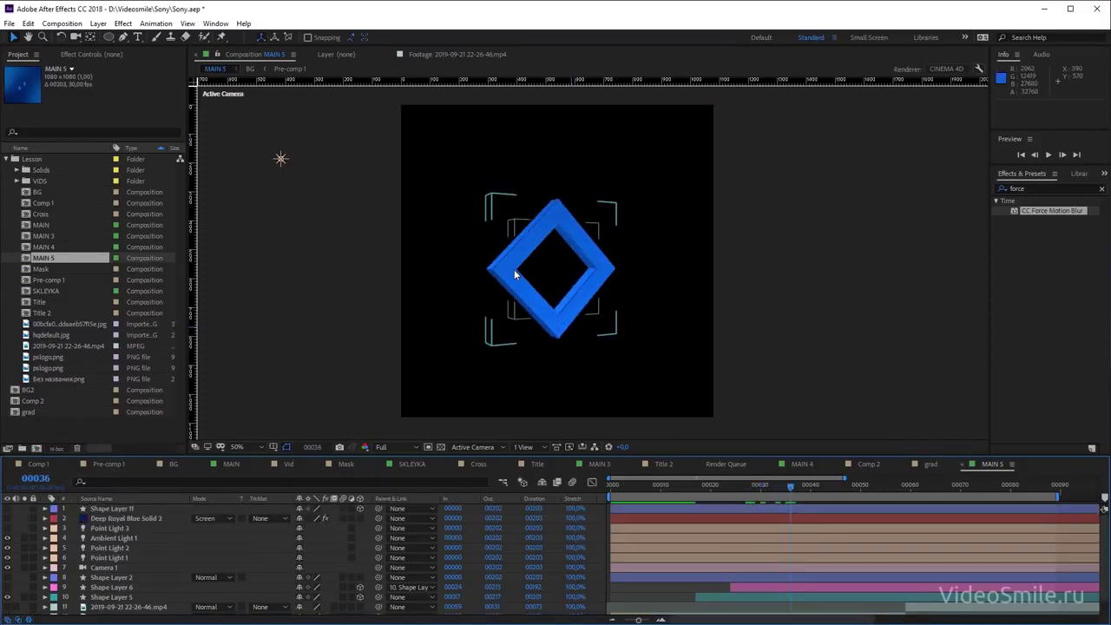
{"action": "left_click", "coordinate": [103, 587]}
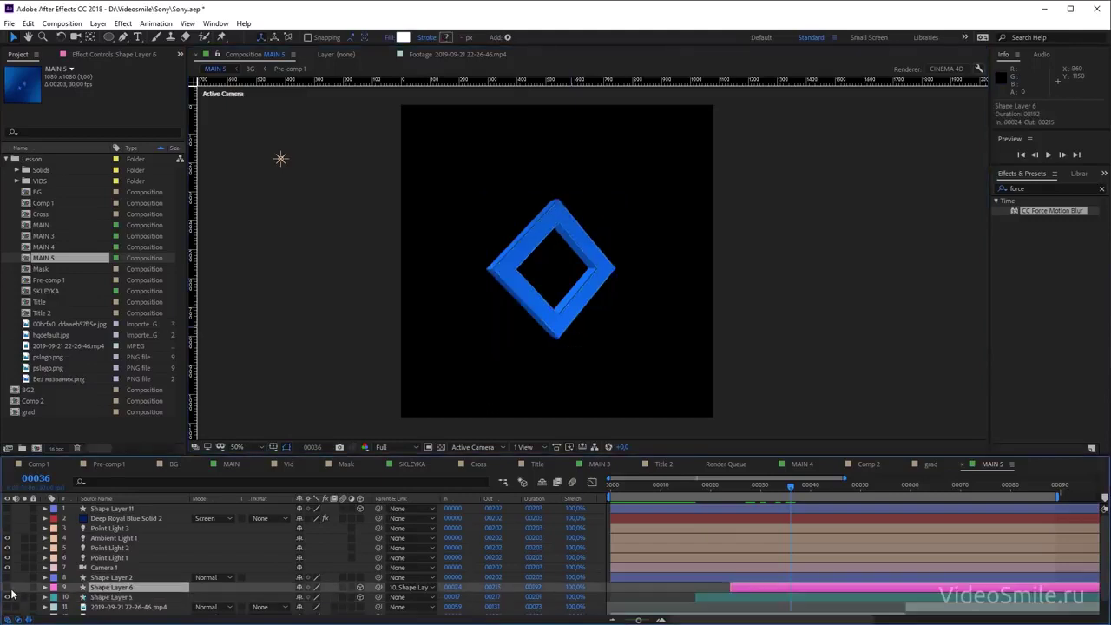
{"action": "left_click", "coordinate": [7, 587]}
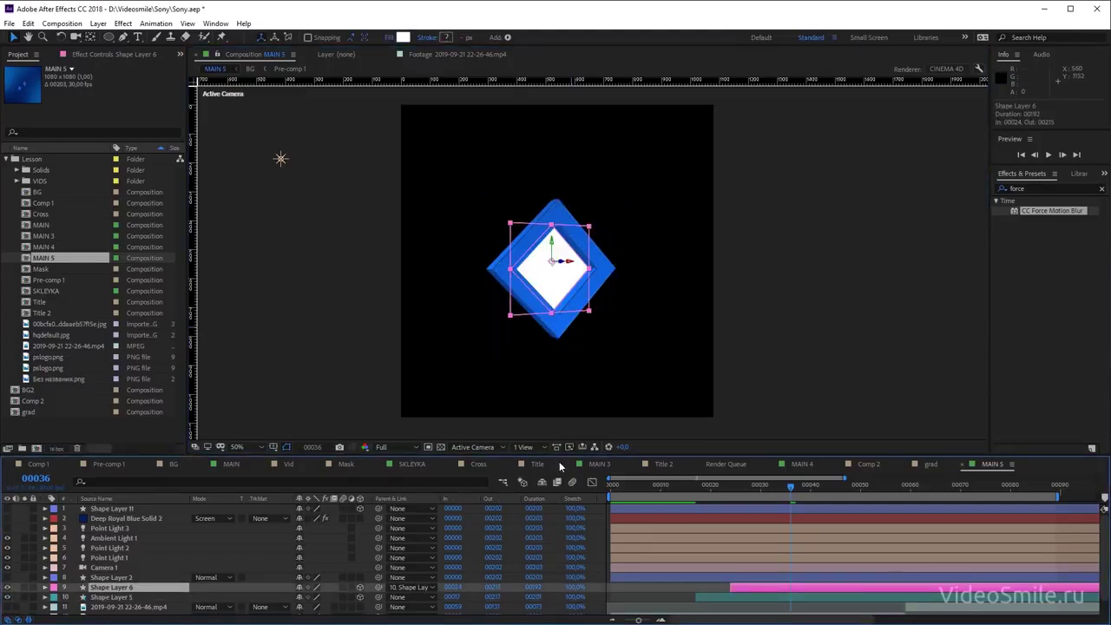
Orbit Custom View 3 at frame 40 to inspect the white square inside the blue diamond
{"action": "left_click", "coordinate": [500, 448]}
{"action": "left_click", "coordinate": [499, 598]}
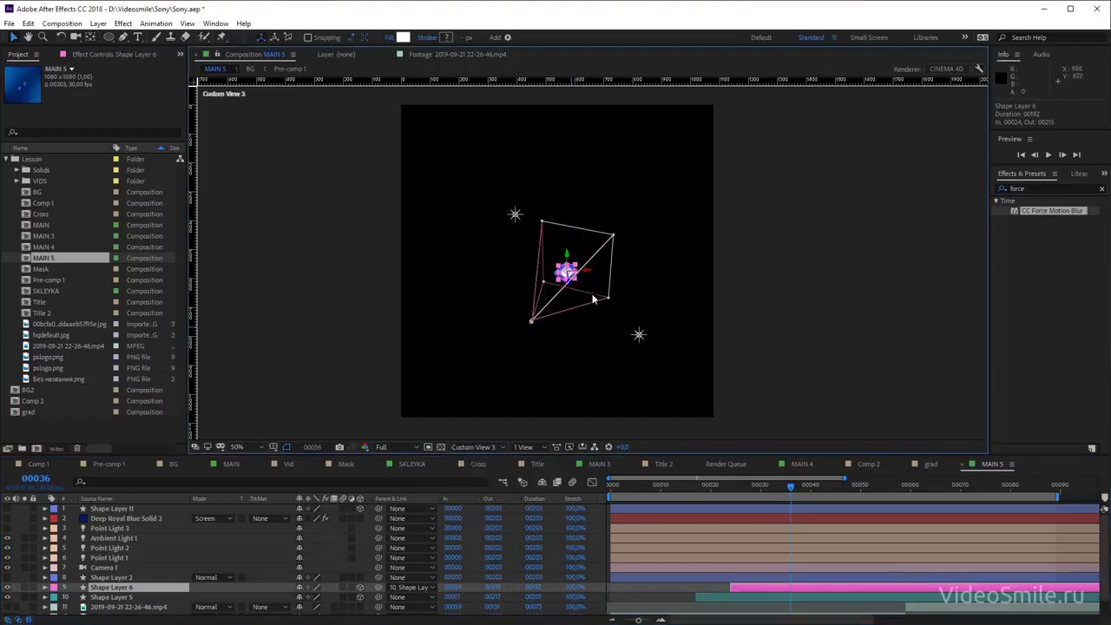
{"action": "left_click", "coordinate": [811, 488]}
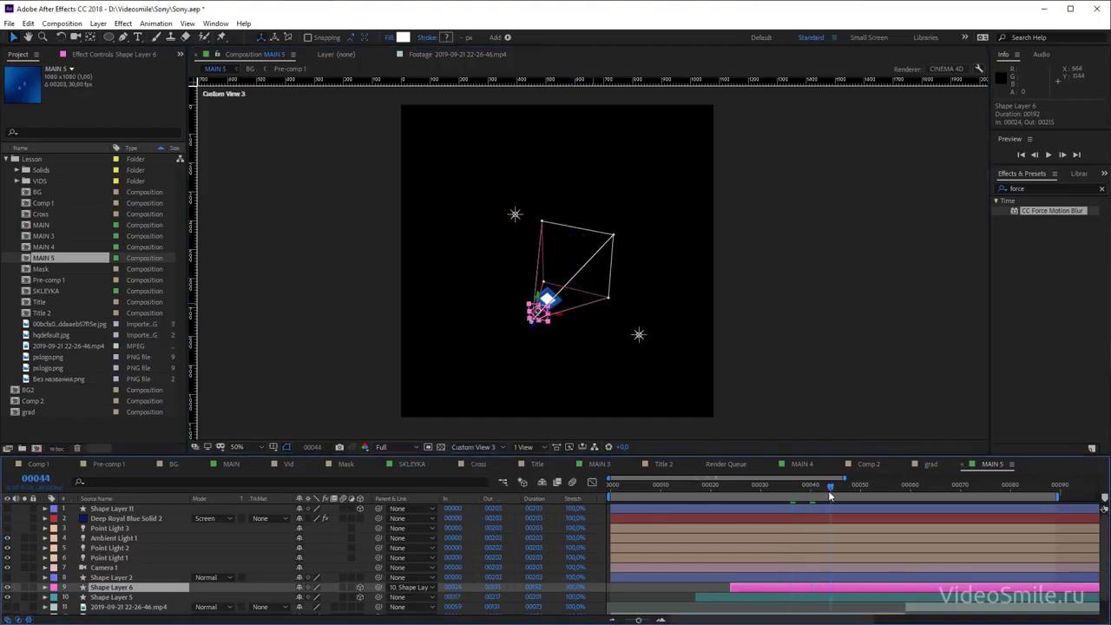
{"action": "key", "text": "c"}
{"action": "mouse_move", "coordinate": [570, 283]}
{"action": "left_mouse_down"}
{"action": "mouse_move", "coordinate": [532, 253]}
{"action": "mouse_move", "coordinate": [585, 218]}
{"action": "left_mouse_up"}
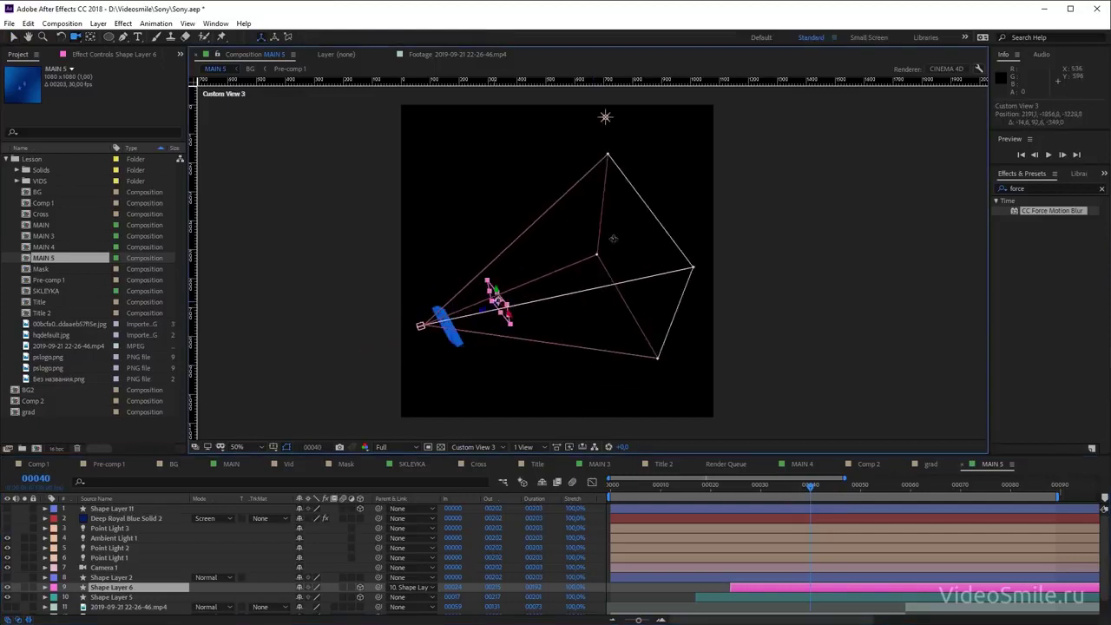
{"action": "scroll", "coordinate": [586, 218], "scroll_direction": "up", "scroll_amount": 3}
{"action": "scroll", "coordinate": [586, 217], "scroll_direction": "up", "scroll_amount": 3}
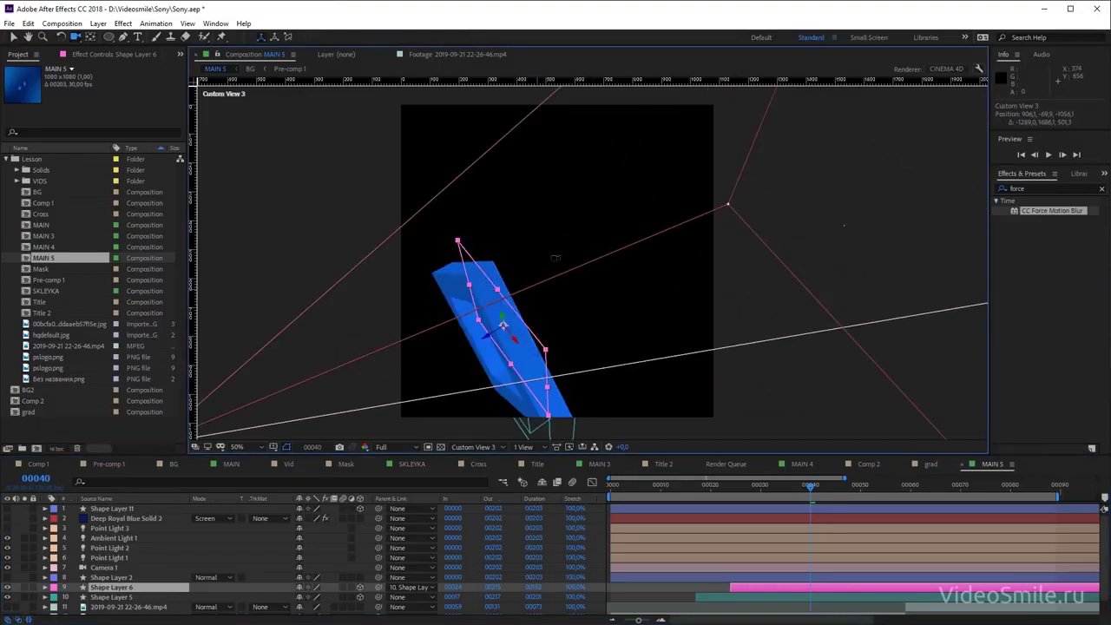
{"action": "mouse_move", "coordinate": [585, 218]}
{"action": "left_mouse_down"}
{"action": "mouse_move", "coordinate": [504, 299]}
{"action": "mouse_move", "coordinate": [429, 250]}
{"action": "left_mouse_up"}
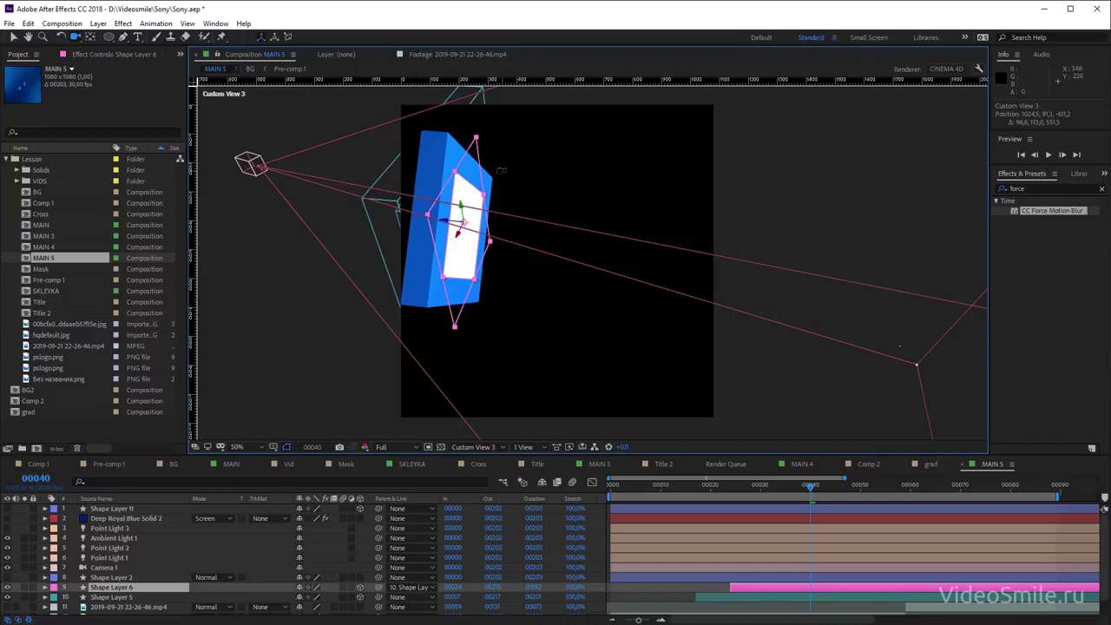
{"action": "left_click_drag", "start_coordinate": [500, 170], "coordinate": [981, 396]}
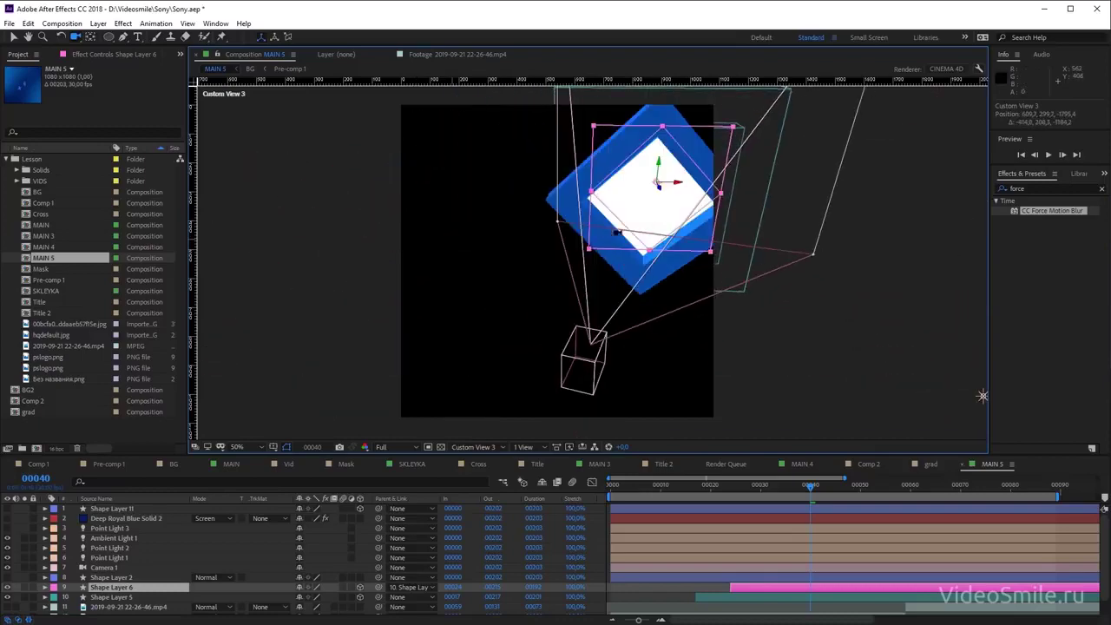
{"action": "left_click_drag", "start_coordinate": [982, 395], "coordinate": [719, 112]}
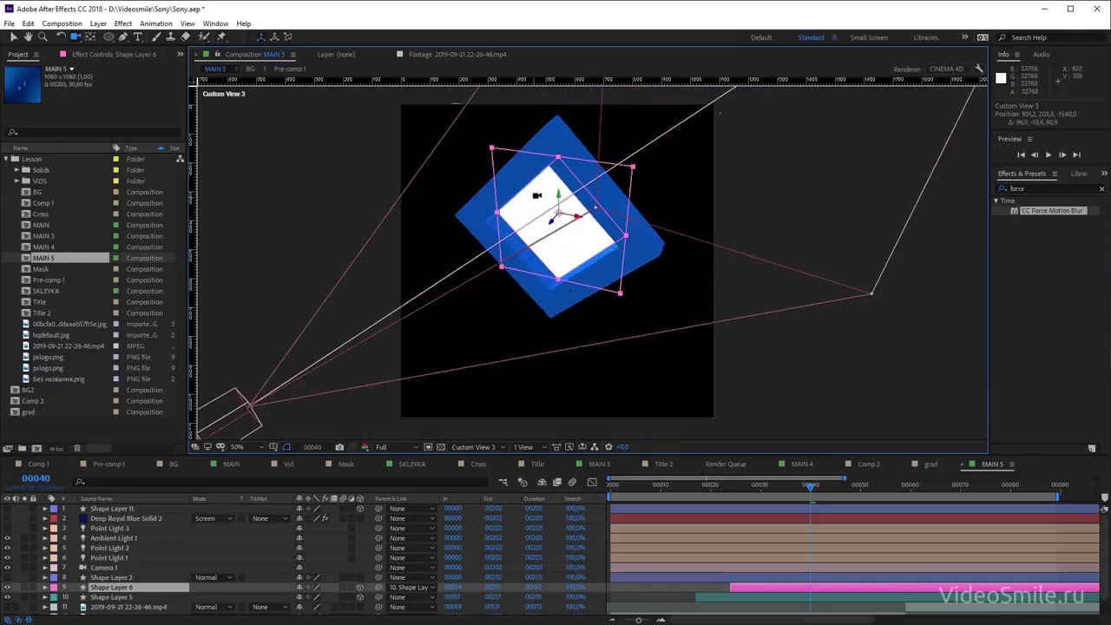
{"action": "mouse_move", "coordinate": [514, 210]}
{"action": "left_mouse_down"}
{"action": "mouse_move", "coordinate": [578, 259]}
{"action": "mouse_move", "coordinate": [608, 261]}
{"action": "left_mouse_up"}
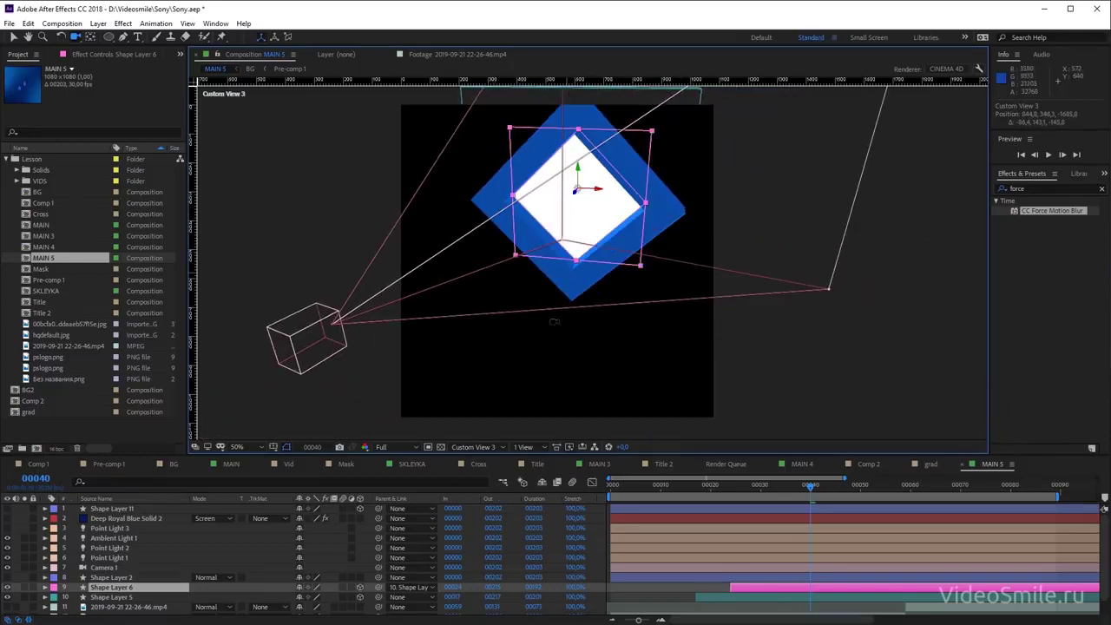
{"action": "left_click", "coordinate": [473, 446]}
Back in Active Camera, parent Shape Layer 6 to Shape Layer 5 and shift the white square right
{"action": "left_click", "coordinate": [482, 459]}
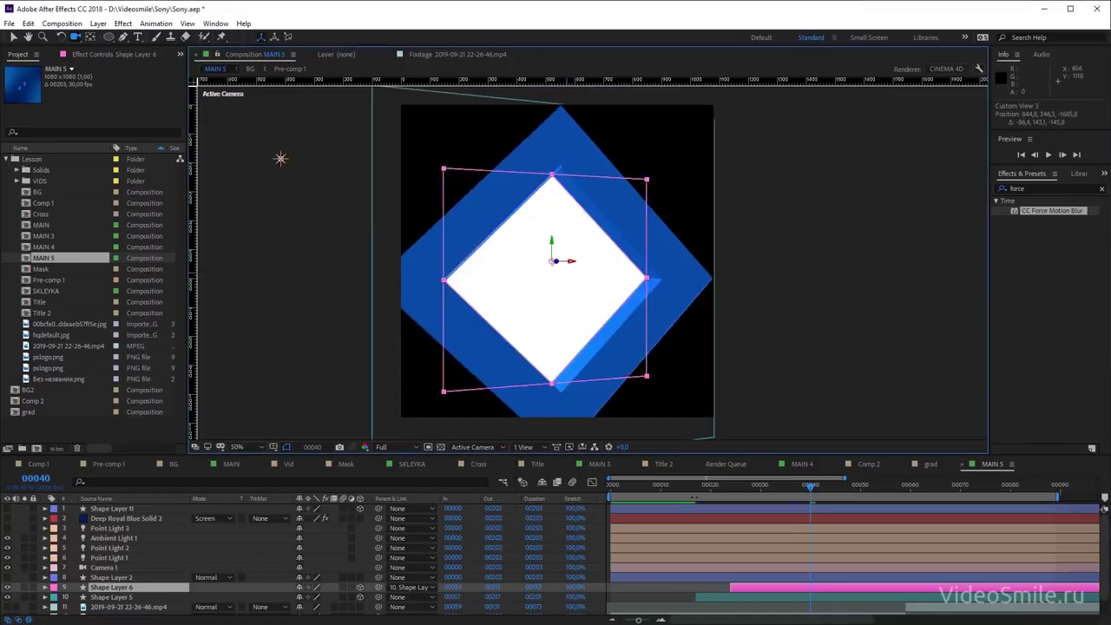
{"action": "left_click", "coordinate": [701, 586]}
{"action": "left_click", "coordinate": [751, 588]}
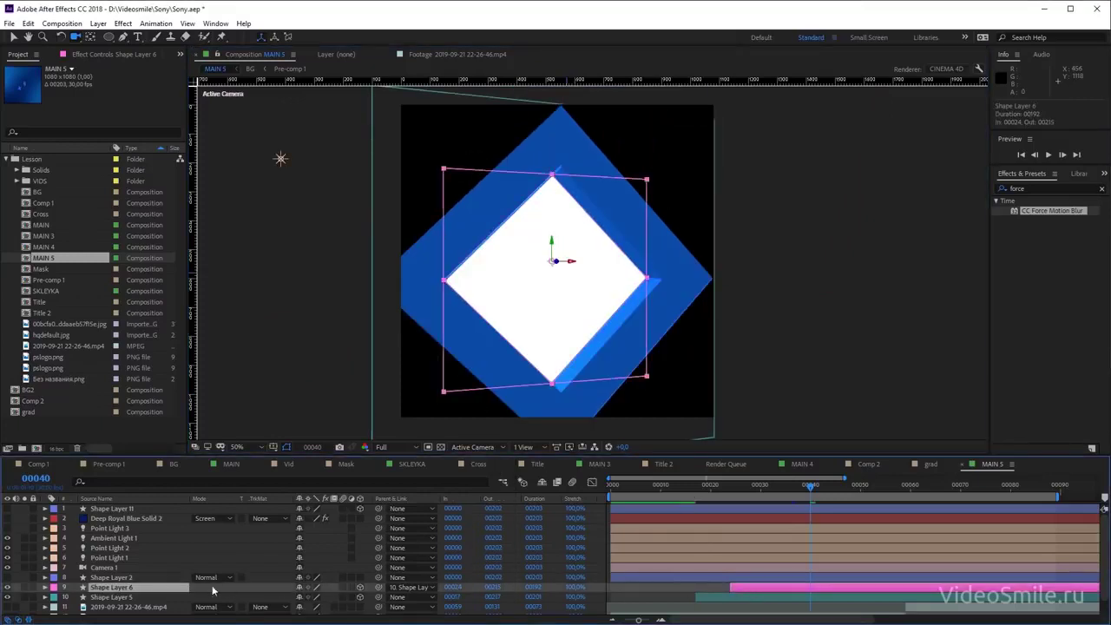
{"action": "left_click_drag", "start_coordinate": [378, 587], "coordinate": [130, 599]}
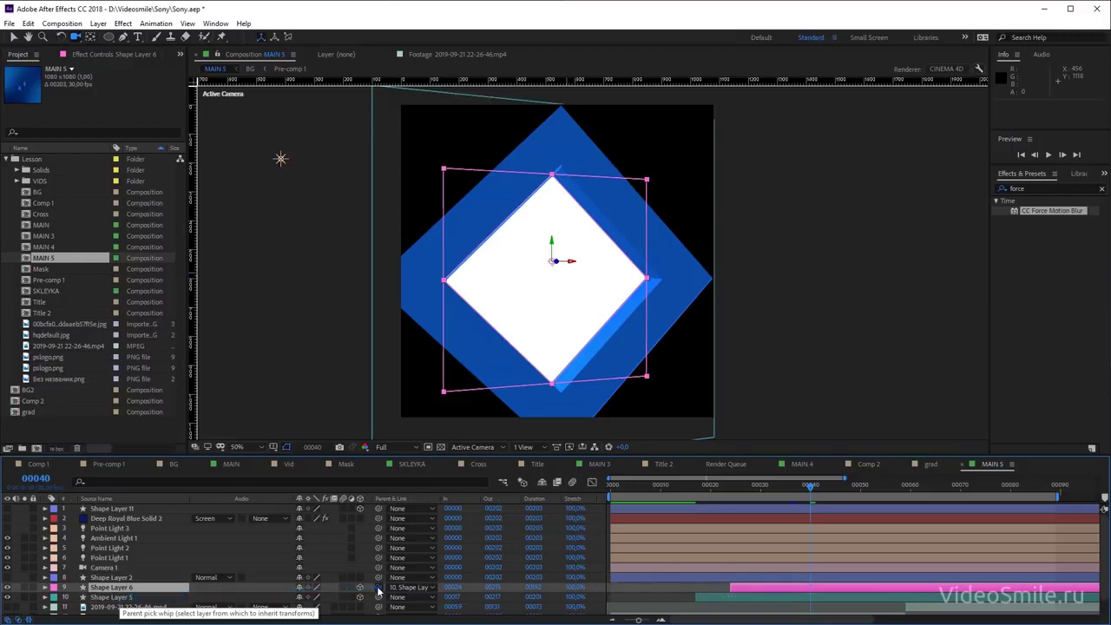
{"action": "left_click", "coordinate": [552, 245]}
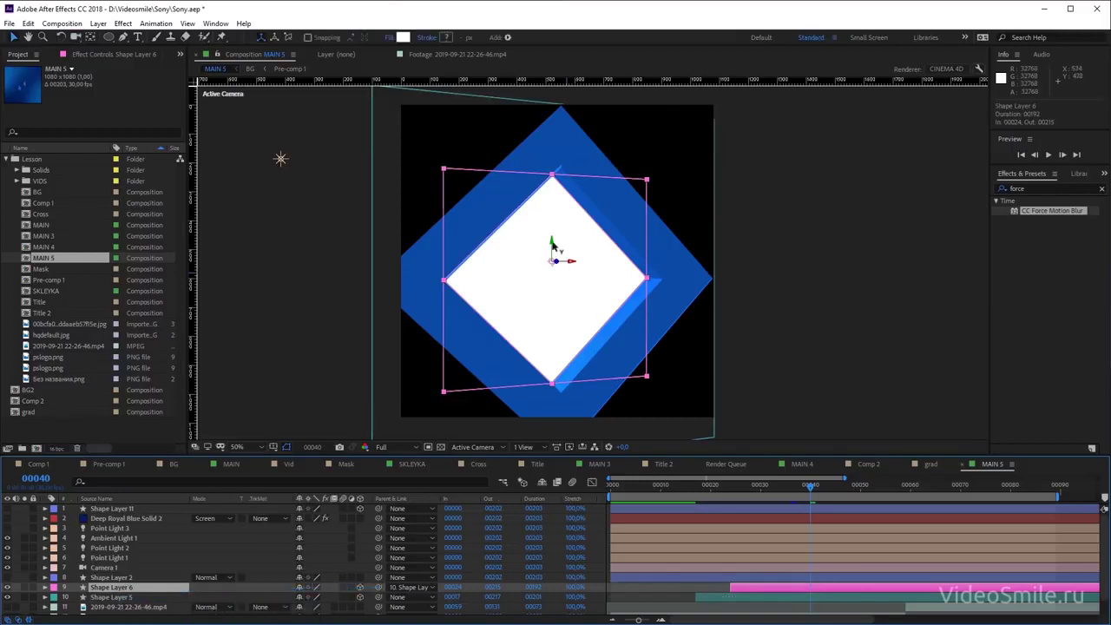
{"action": "left_click", "coordinate": [770, 491]}
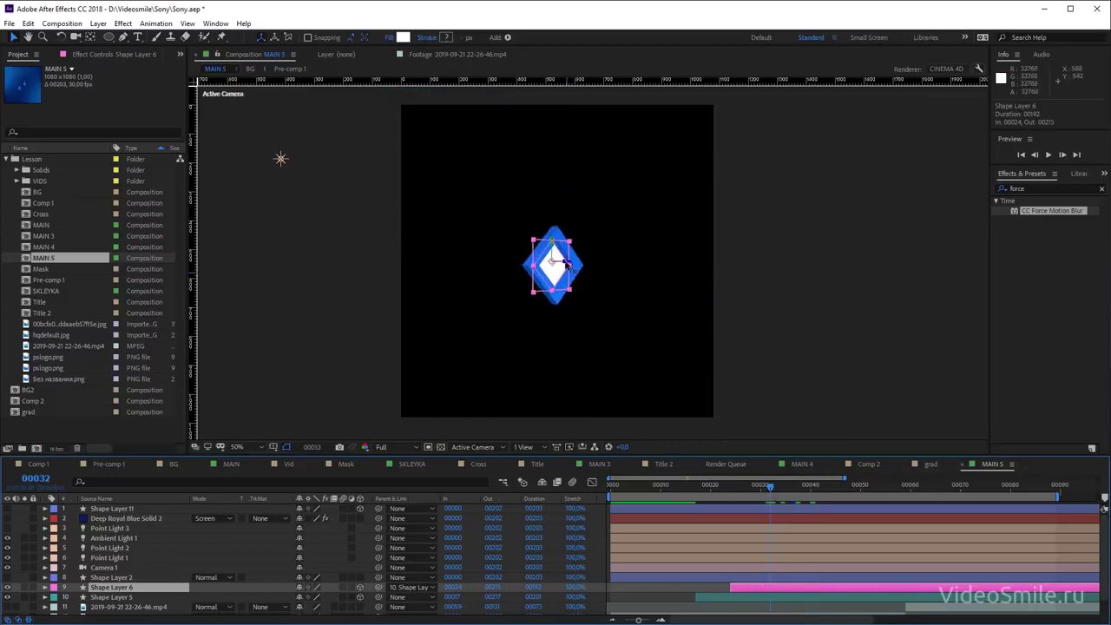
{"action": "left_click_drag", "start_coordinate": [565, 265], "coordinate": [647, 263]}
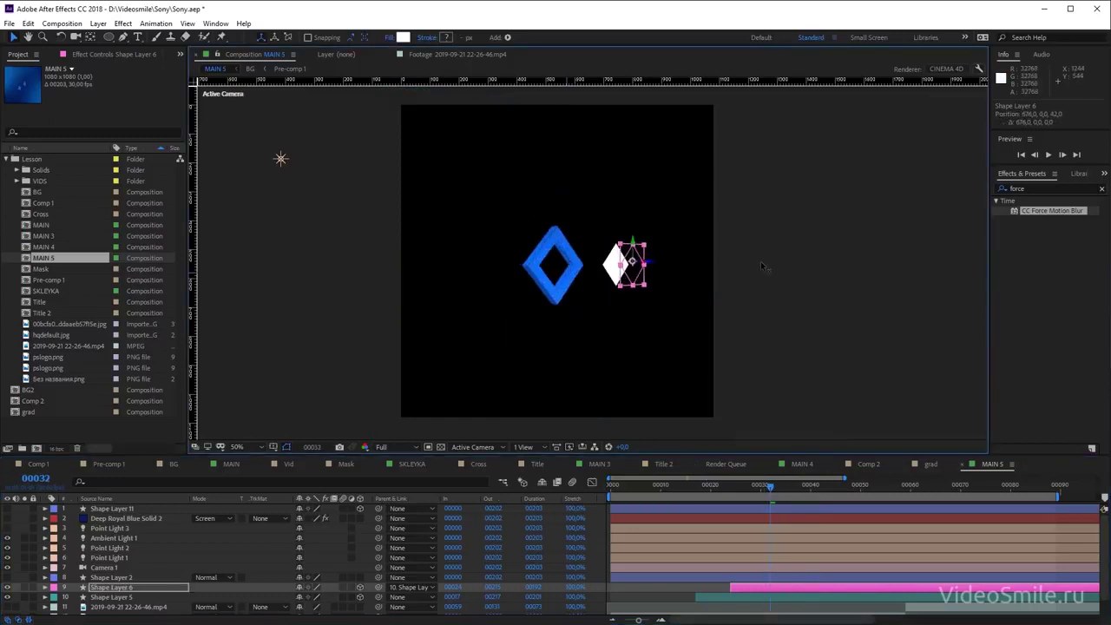
Remove Shape Layer 6's parent link at frame 32
{"action": "left_click", "coordinate": [562, 274]}
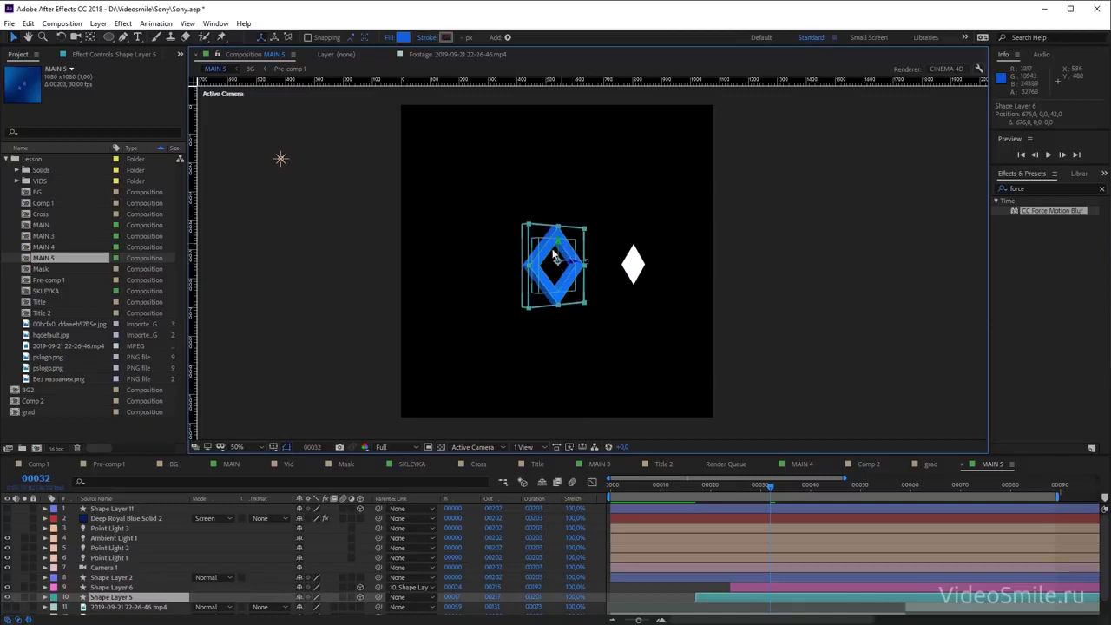
{"action": "left_click_drag", "start_coordinate": [776, 492], "coordinate": [775, 494]}
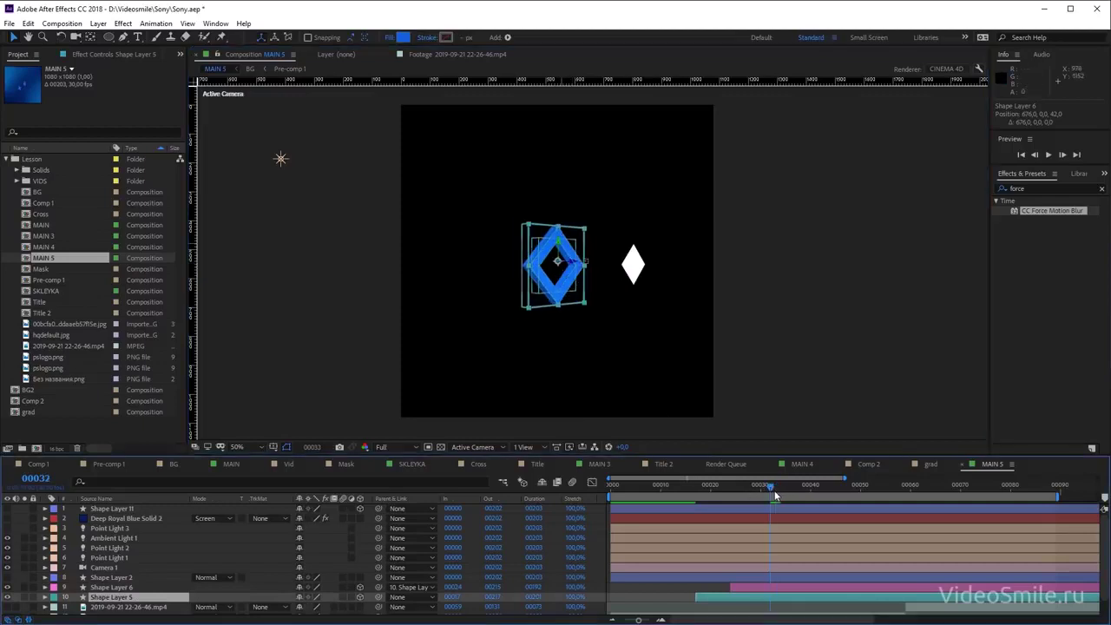
{"action": "left_click", "coordinate": [685, 587]}
{"action": "left_click", "coordinate": [425, 587]}
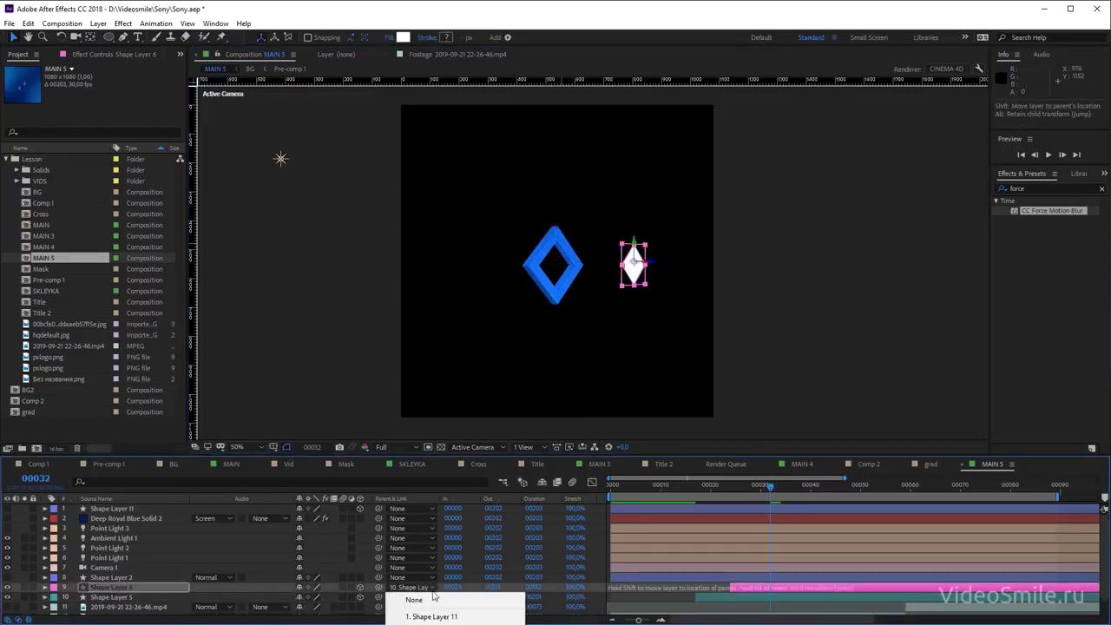
{"action": "left_click", "coordinate": [432, 598]}
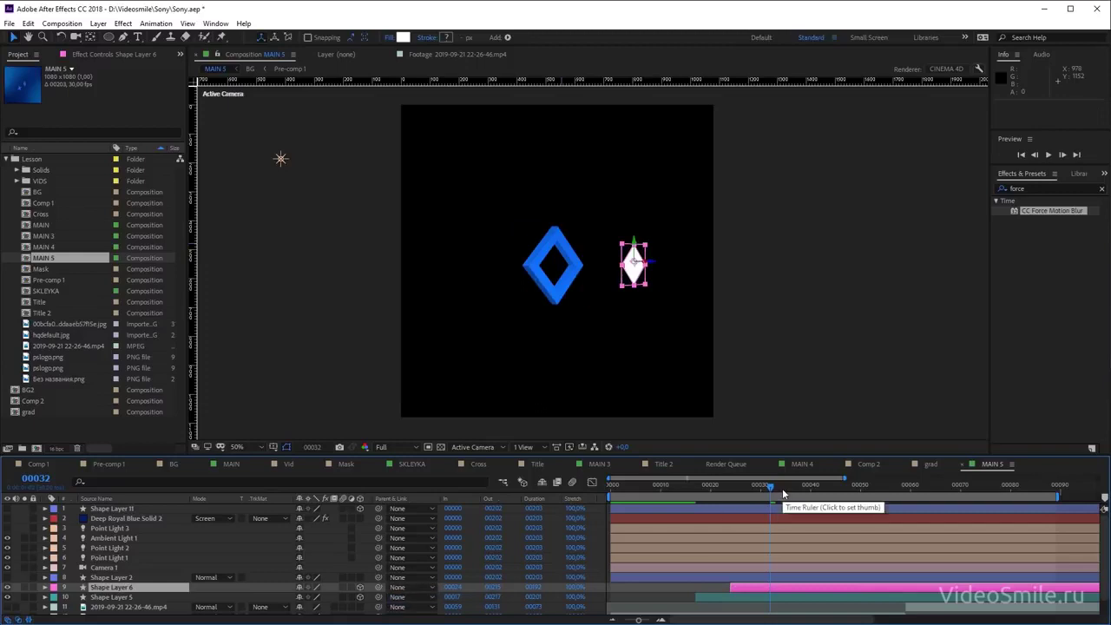
Re-parent Shape Layer 6 to Shape Layer 5, then zoom to 100% and scrub frames 38–39
{"action": "left_click_drag", "start_coordinate": [778, 492], "coordinate": [784, 494]}
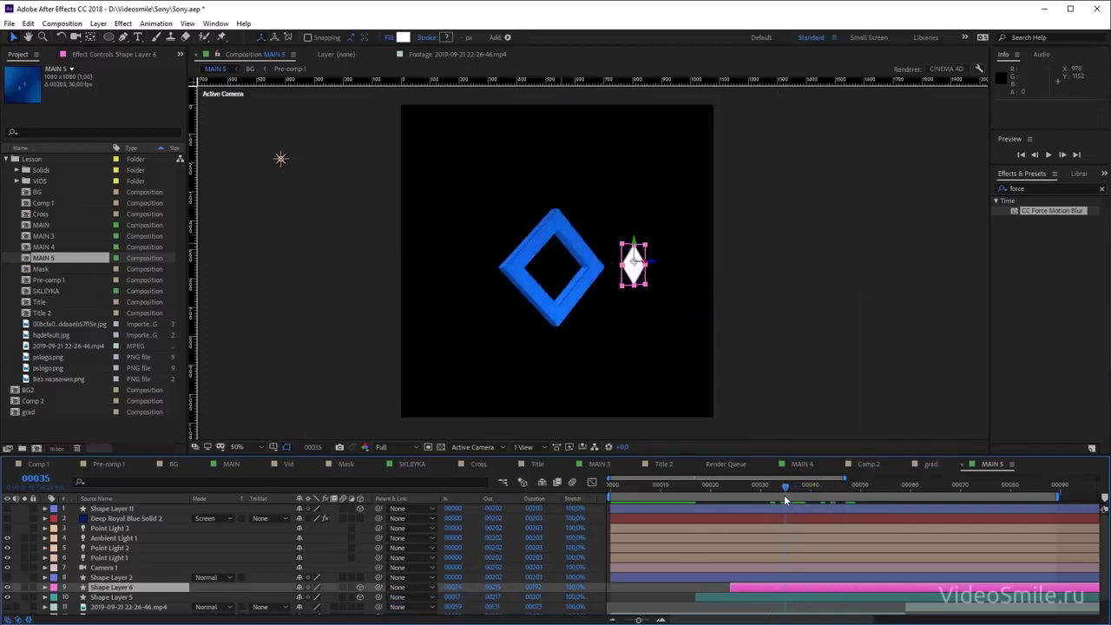
{"action": "scroll", "coordinate": [183, 574], "scroll_direction": "down", "scroll_amount": 1}
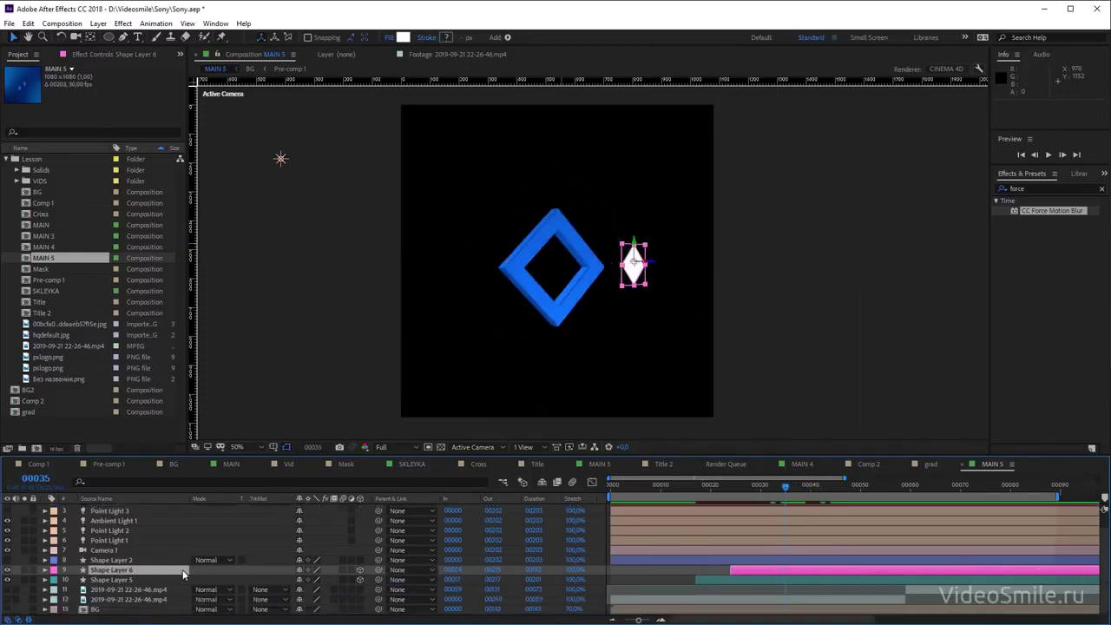
{"action": "left_click", "coordinate": [116, 580]}
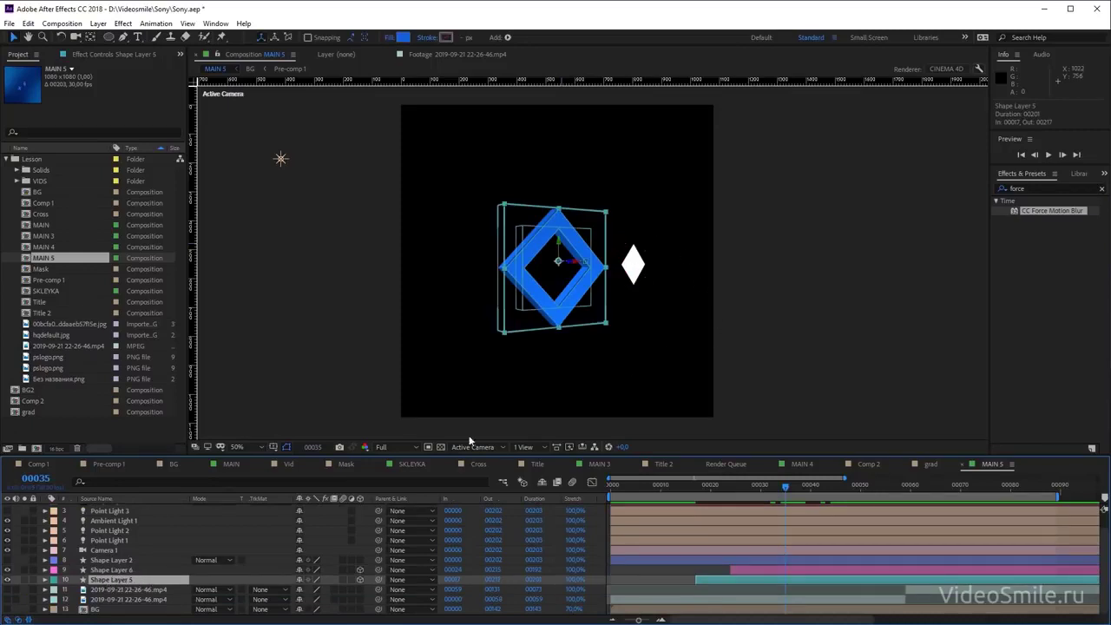
{"action": "left_click", "coordinate": [113, 570]}
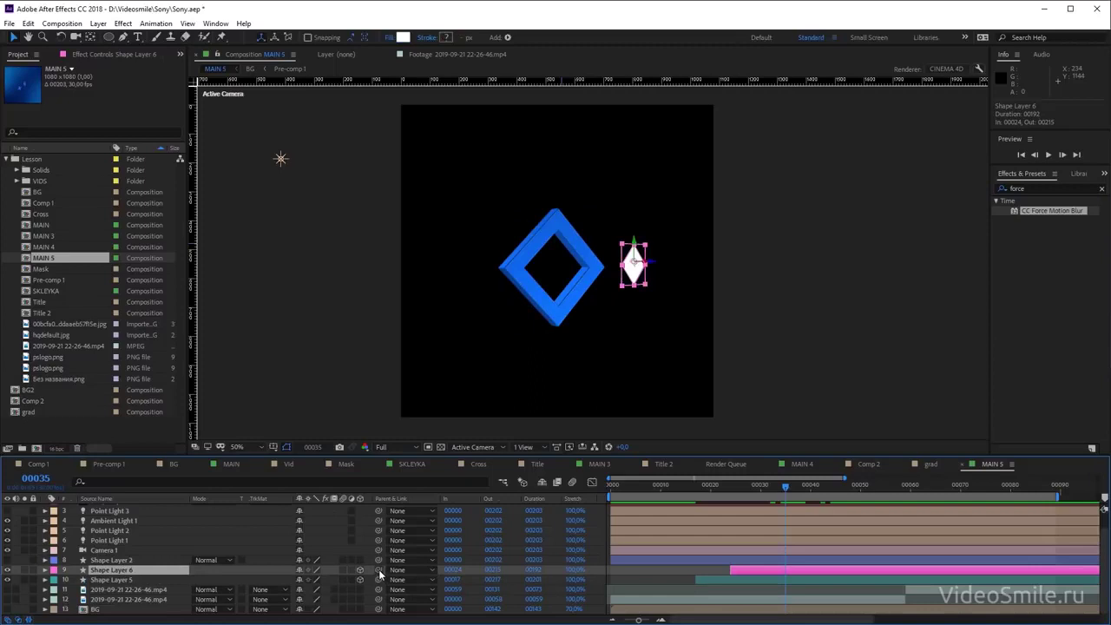
{"action": "left_click_drag", "start_coordinate": [291, 569], "coordinate": [119, 582]}
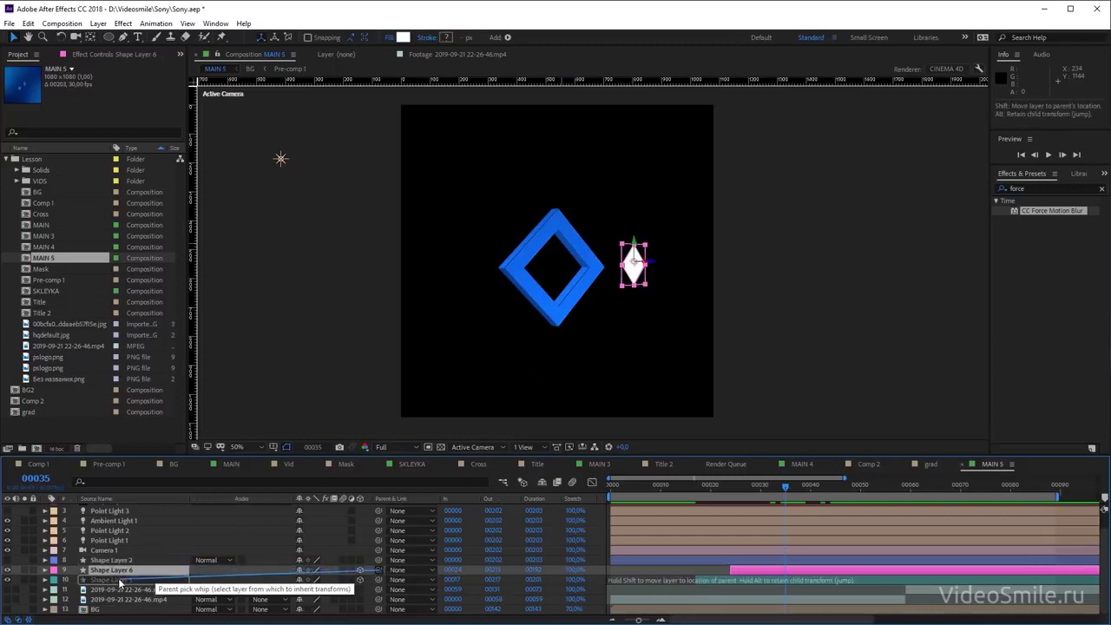
{"action": "left_click_drag", "start_coordinate": [214, 578], "coordinate": [113, 587]}
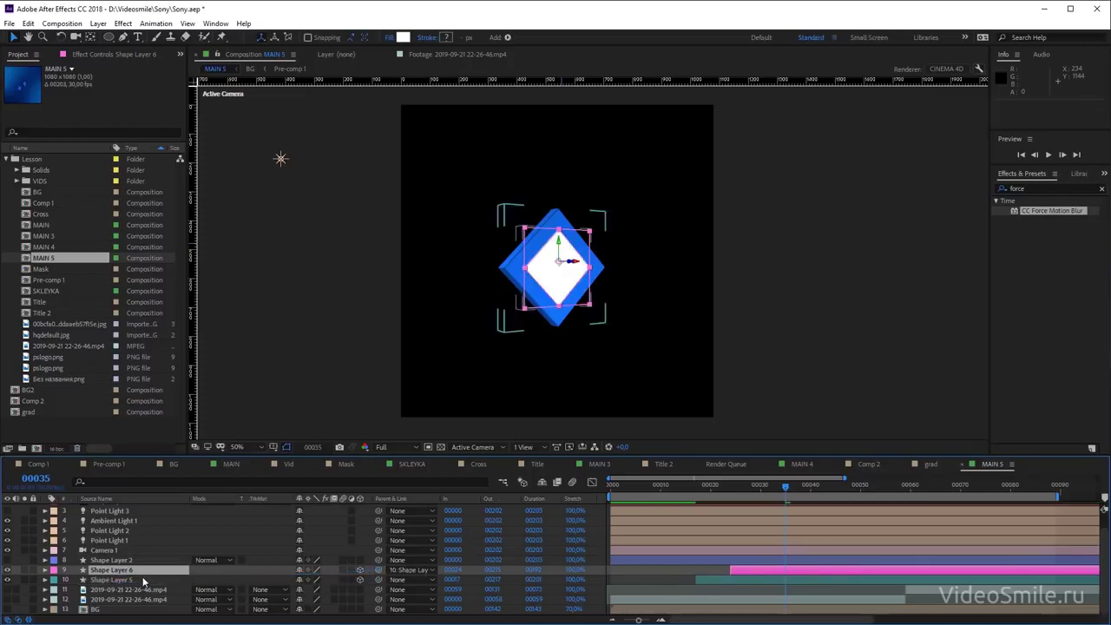
{"action": "key", "text": "period"}
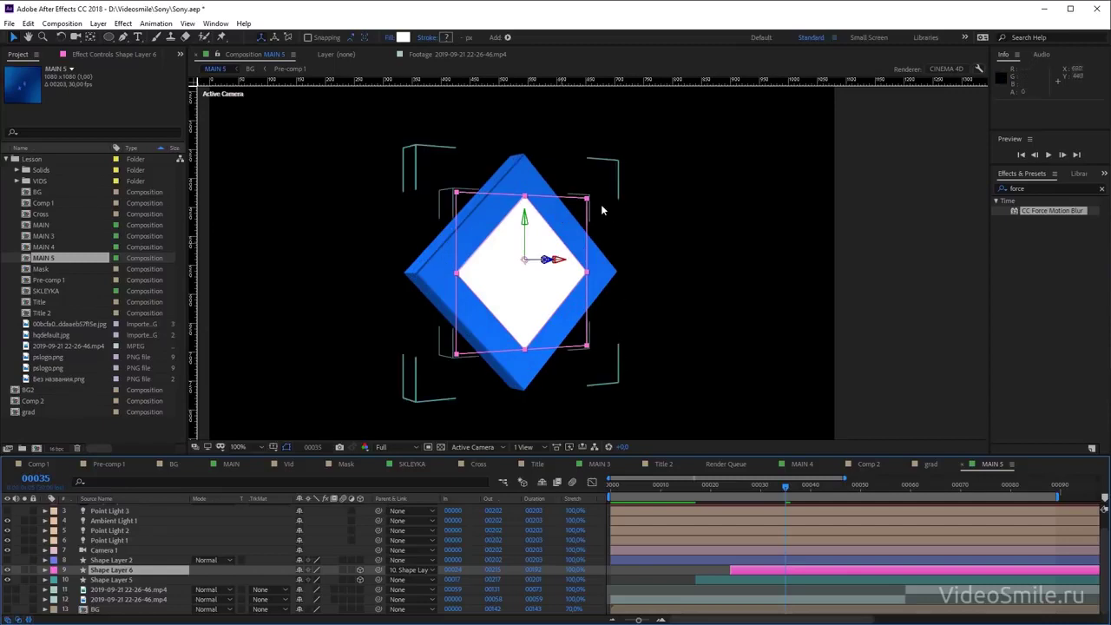
{"action": "left_click_drag", "start_coordinate": [809, 488], "coordinate": [806, 486]}
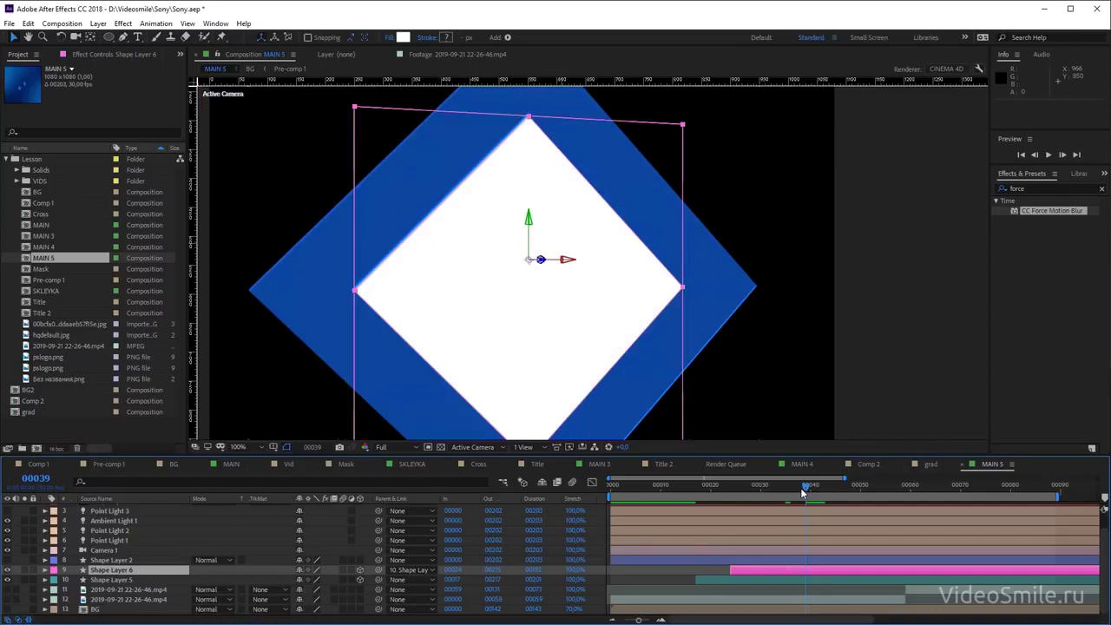
{"action": "left_click", "coordinate": [800, 488]}
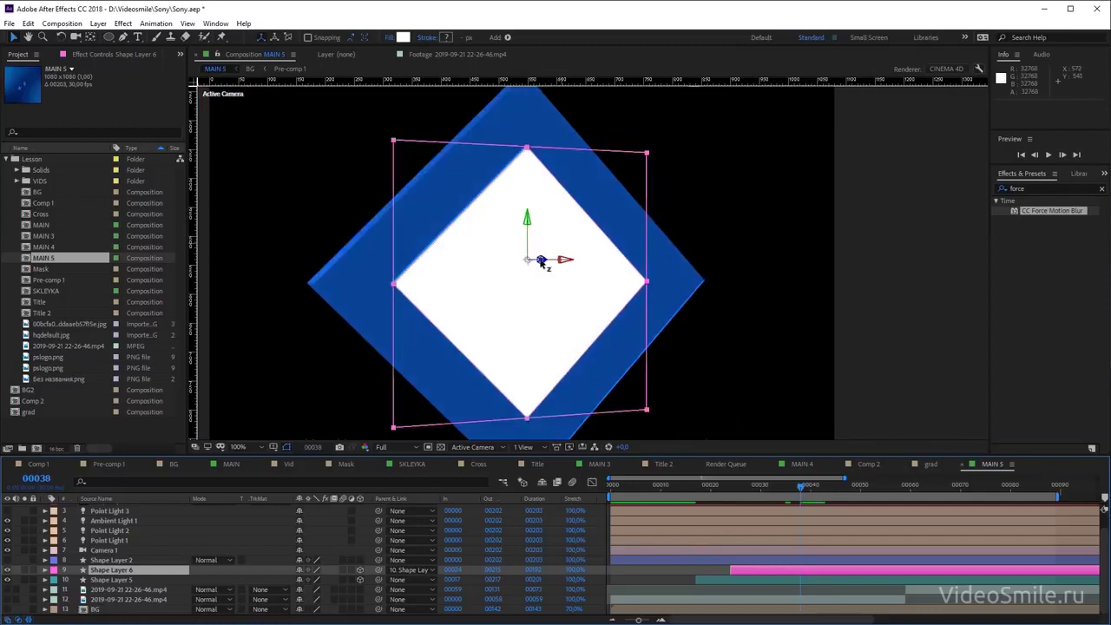
In the Top view, push Shape Layer 6 to Z depth 43.4, then return to Active Camera
{"action": "left_click", "coordinate": [472, 447]}
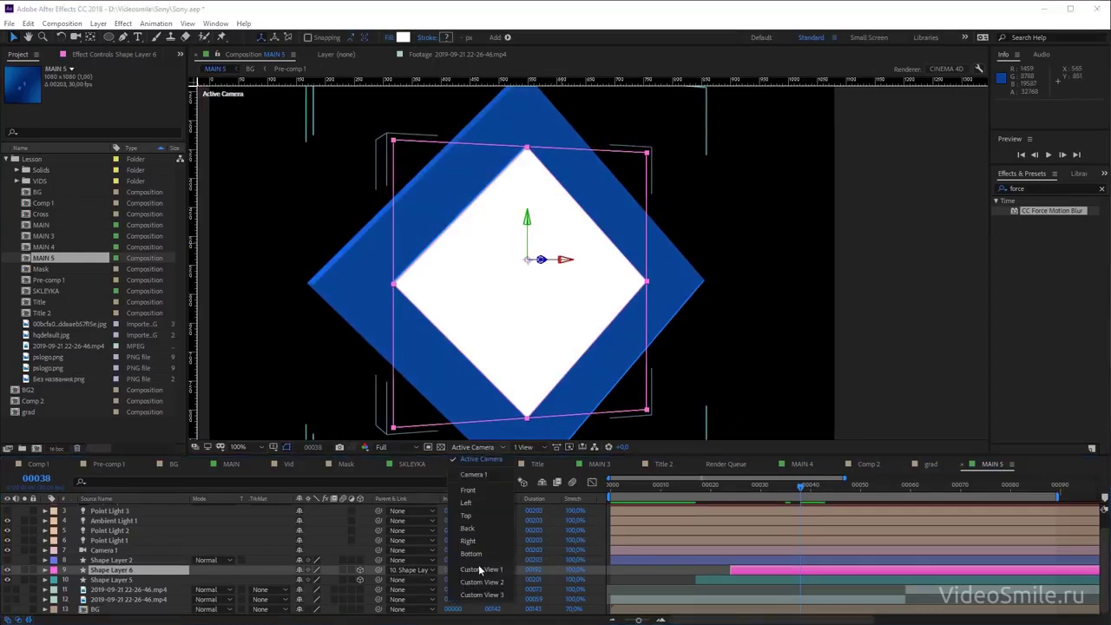
{"action": "left_click", "coordinate": [474, 518]}
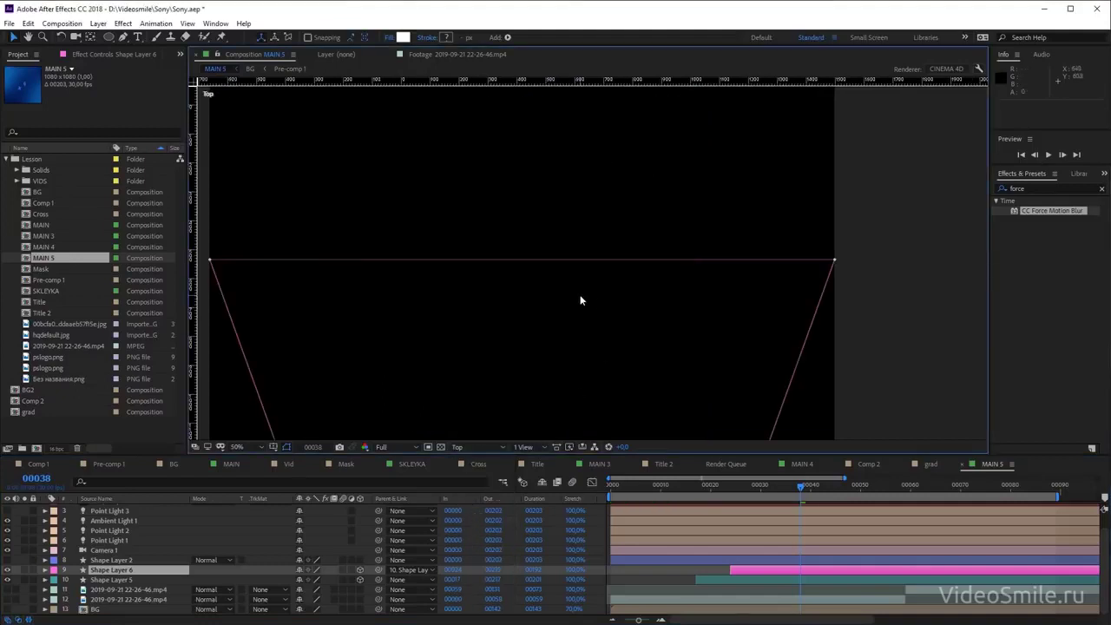
{"action": "scroll", "coordinate": [580, 294], "scroll_direction": "down", "scroll_amount": 6}
{"action": "scroll", "coordinate": [578, 230], "scroll_direction": "up", "scroll_amount": 4}
{"action": "scroll", "coordinate": [592, 317], "scroll_direction": "up", "scroll_amount": 4}
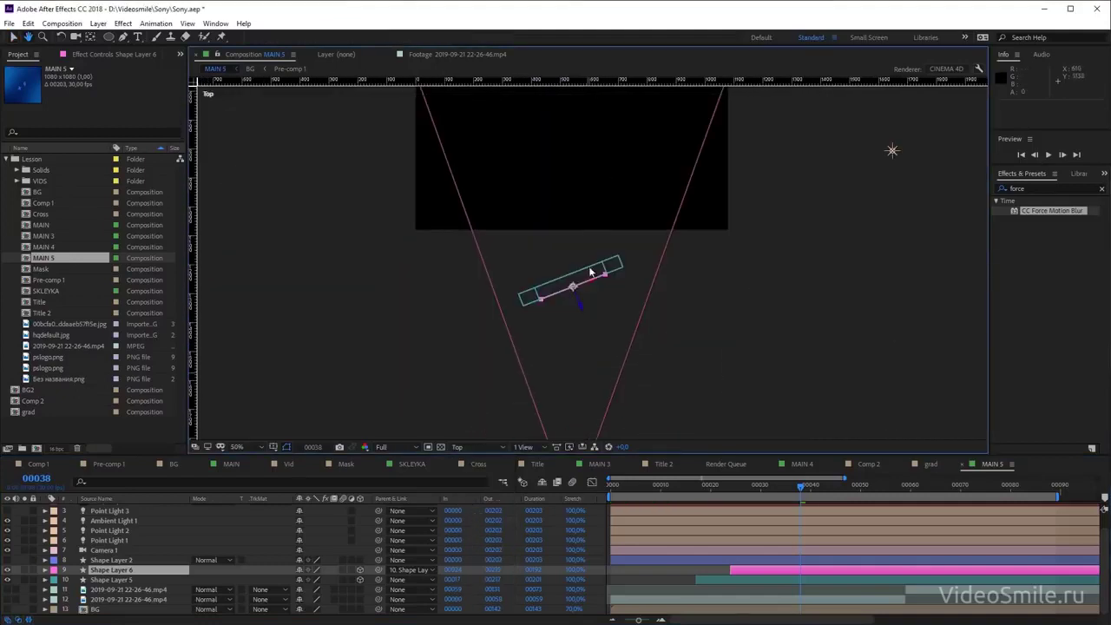
{"action": "left_click_drag", "start_coordinate": [591, 317], "coordinate": [643, 271]}
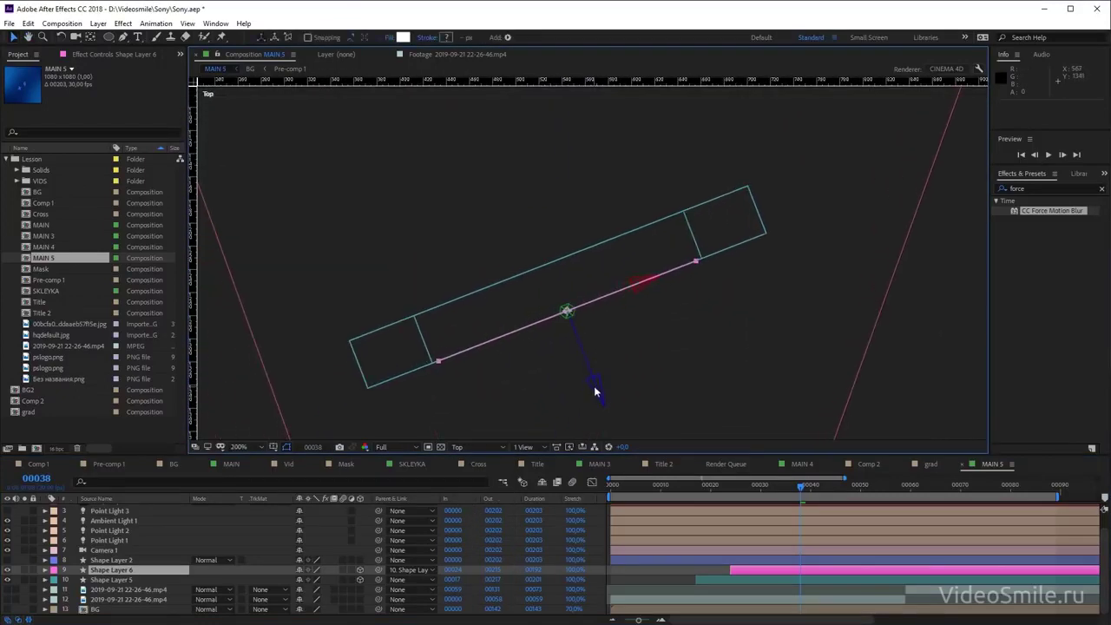
{"action": "left_click_drag", "start_coordinate": [596, 392], "coordinate": [560, 351]}
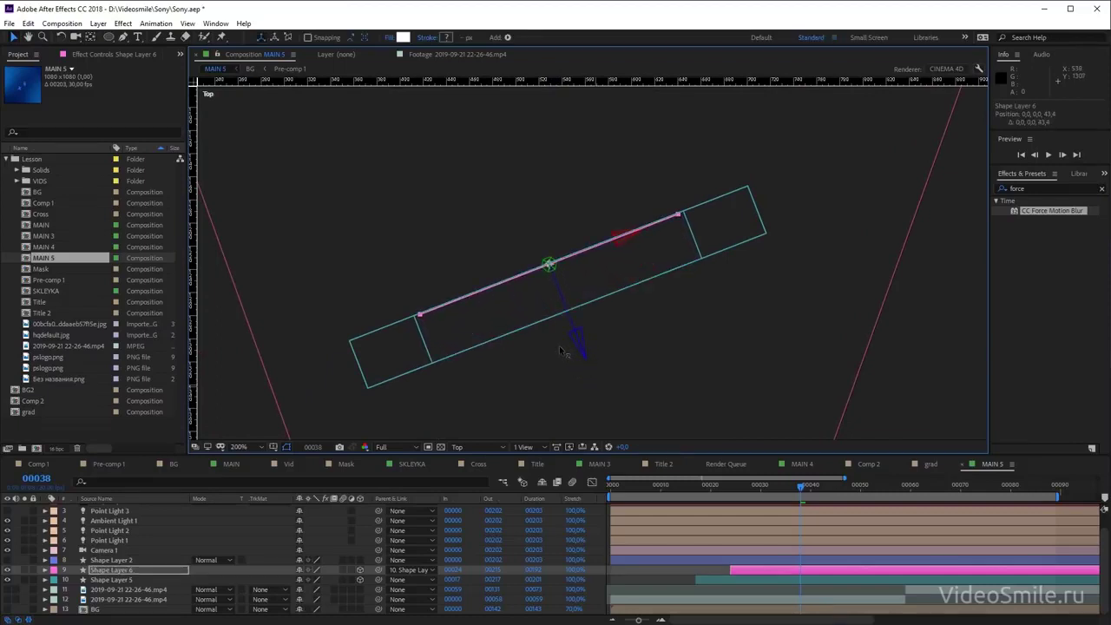
{"action": "left_click", "coordinate": [460, 448]}
{"action": "left_click", "coordinate": [495, 465]}
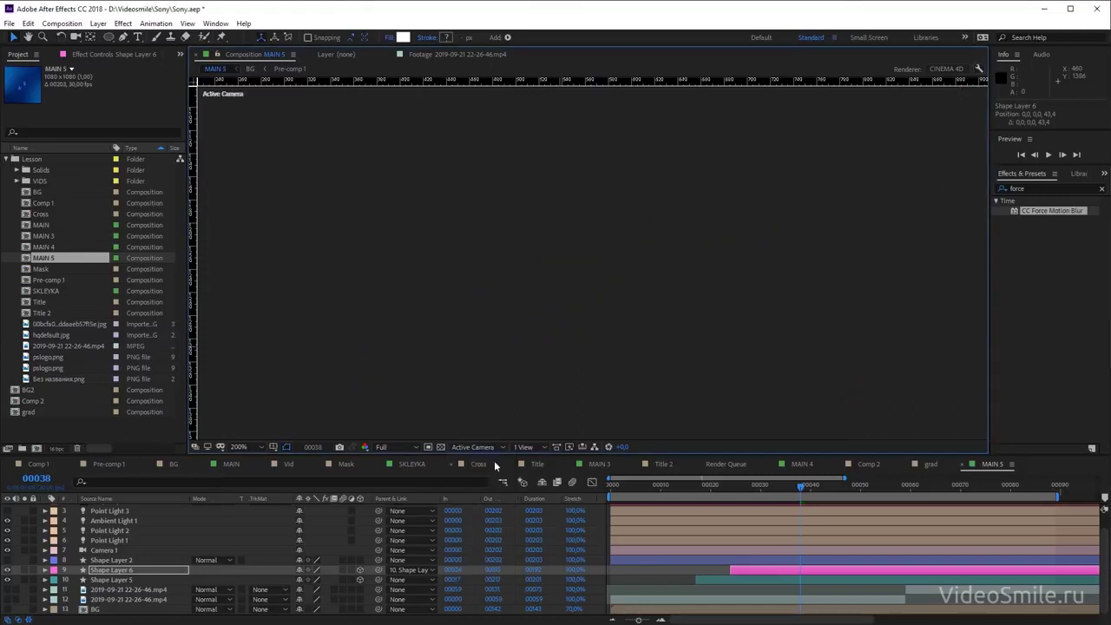
{"action": "scroll", "coordinate": [665, 325], "scroll_direction": "down", "scroll_amount": 4}
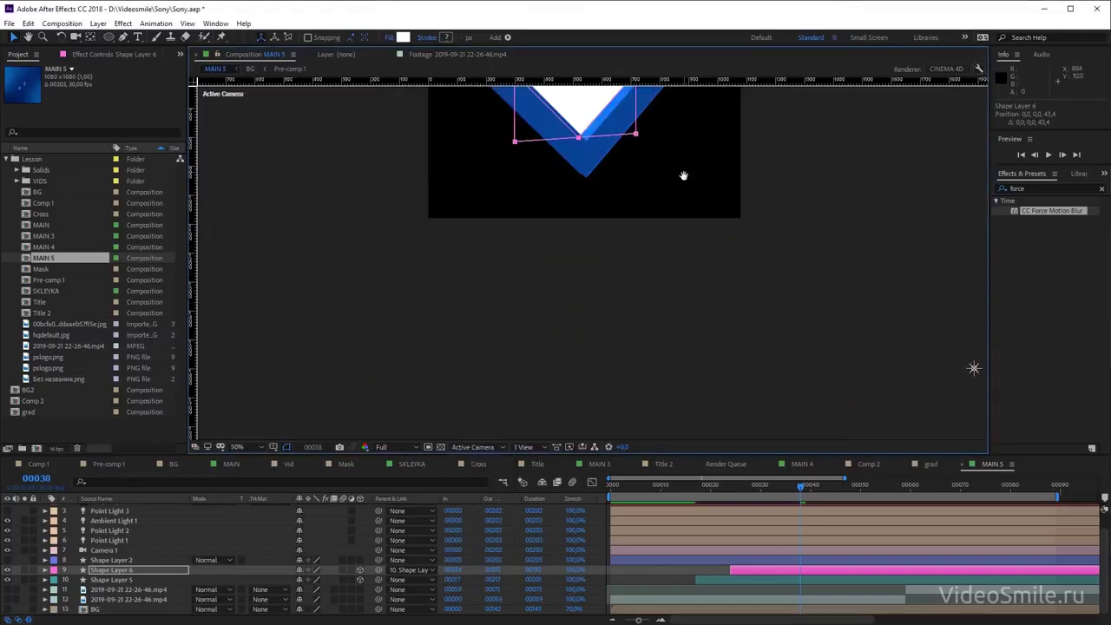
Turn off Point Light 1 at frame 28
{"action": "left_click", "coordinate": [750, 491]}
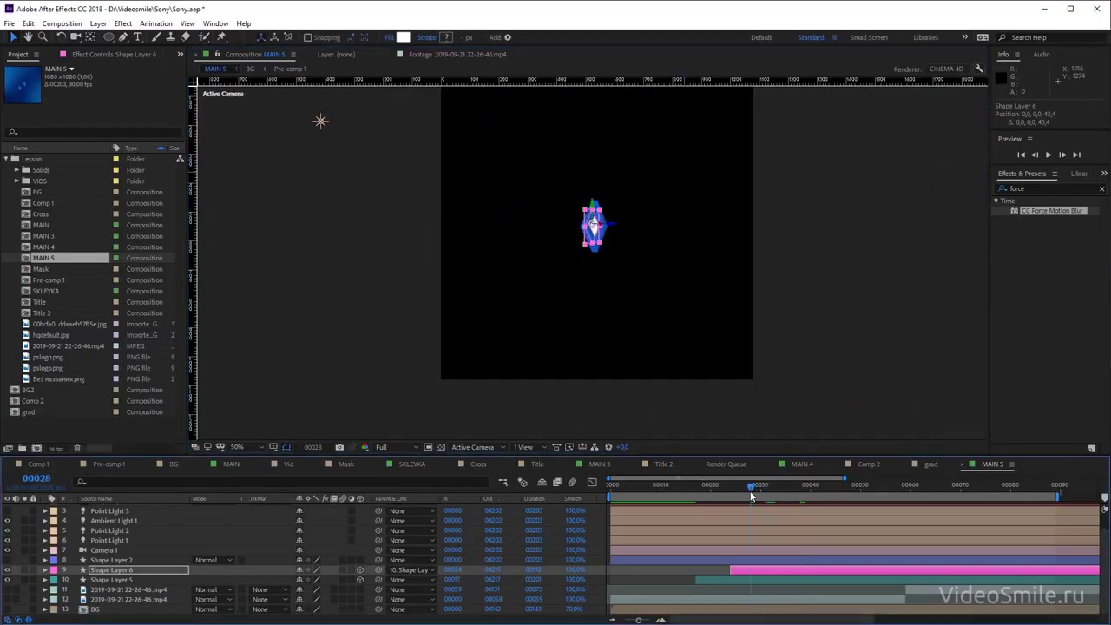
{"action": "left_click", "coordinate": [662, 566]}
{"action": "left_click", "coordinate": [110, 541]}
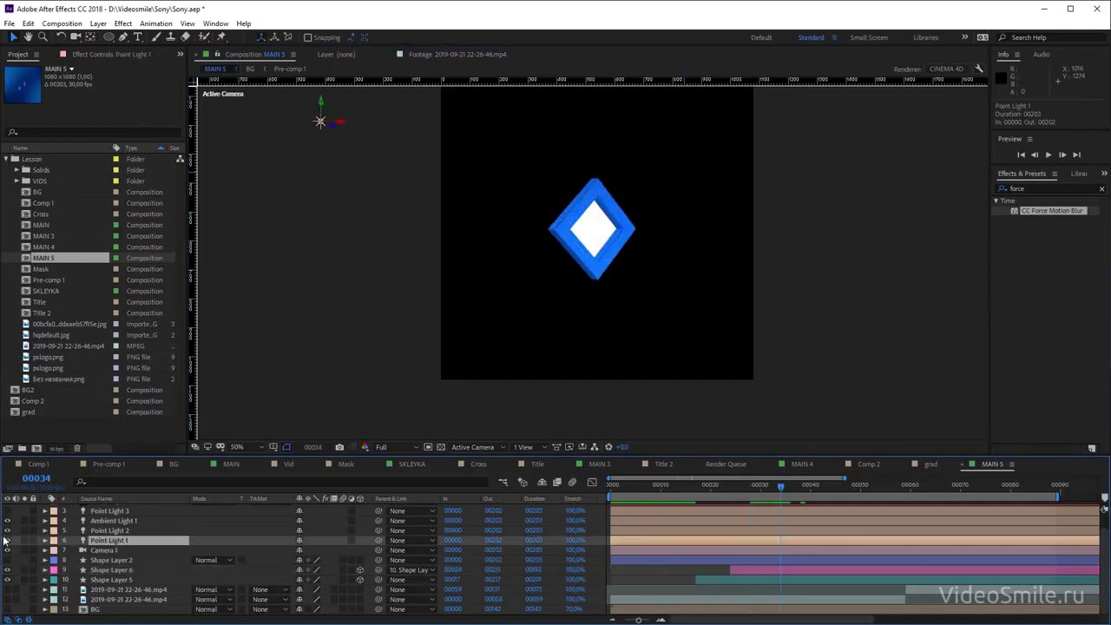
{"action": "left_click", "coordinate": [9, 526]}
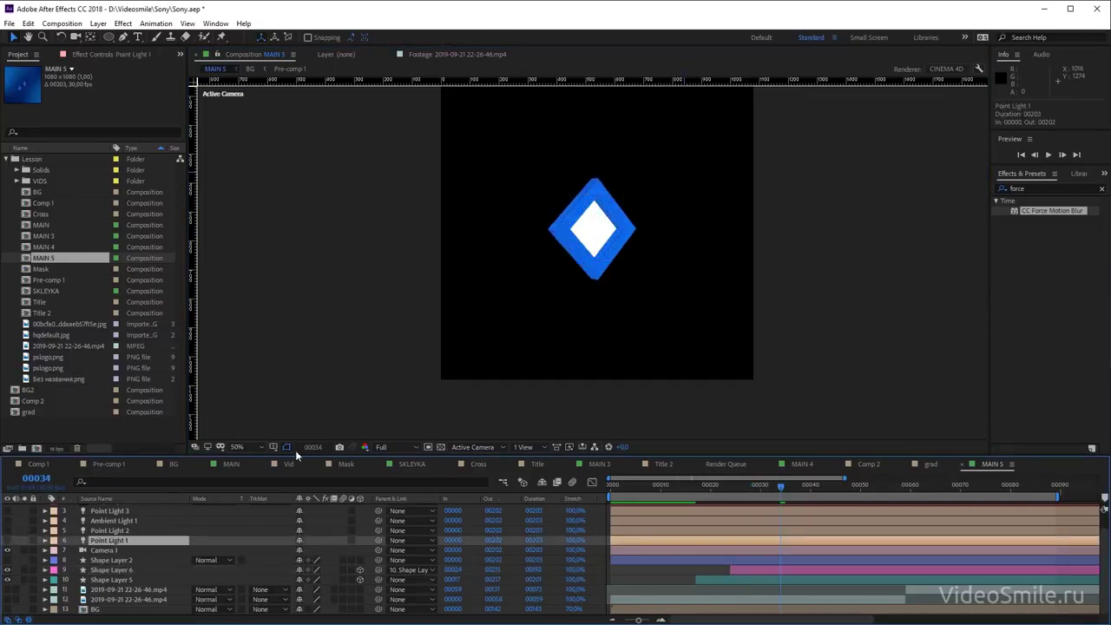
Set the blue frame layer Shape Layer 5's fill colour to black 000000
{"action": "left_click", "coordinate": [113, 570]}
{"action": "left_click", "coordinate": [113, 560]}
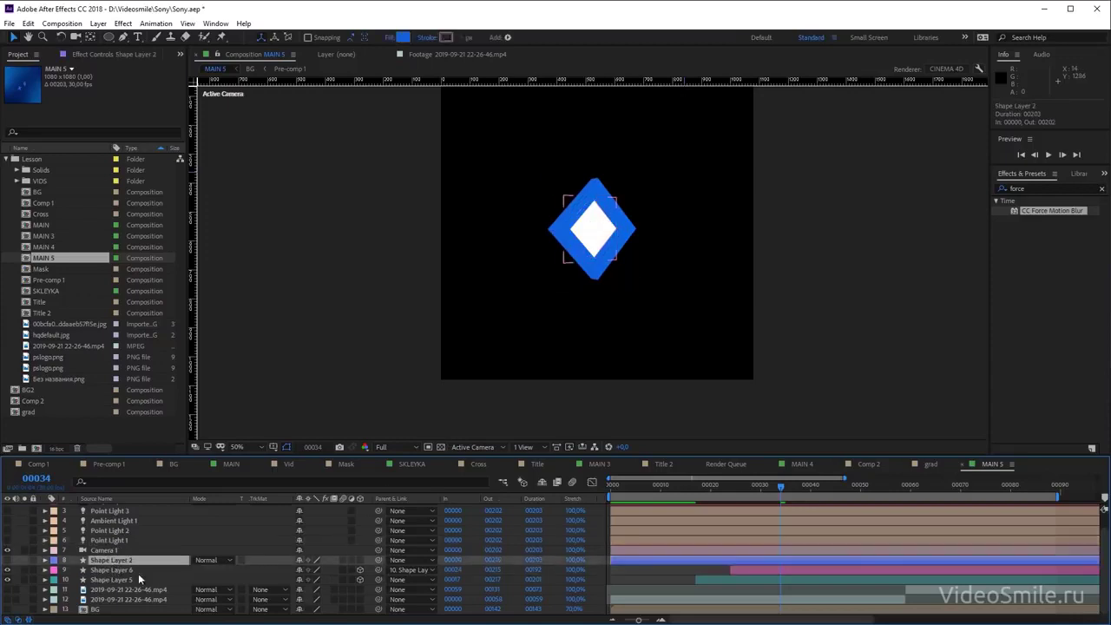
{"action": "left_click", "coordinate": [717, 580]}
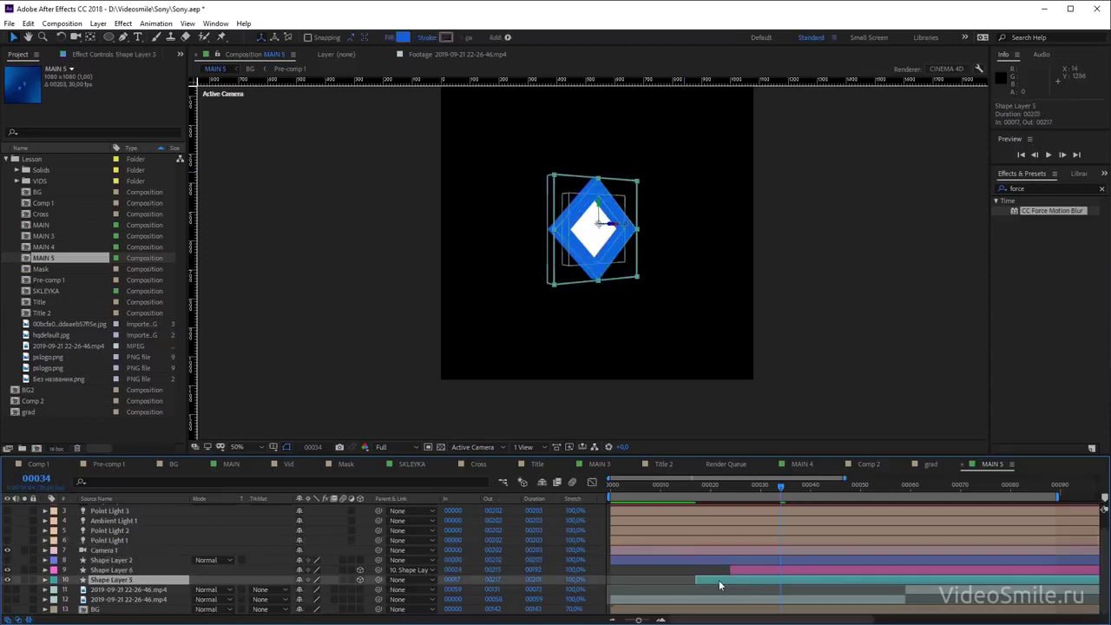
{"action": "left_click", "coordinate": [403, 38]}
{"action": "left_click_drag", "start_coordinate": [543, 418], "coordinate": [553, 544]}
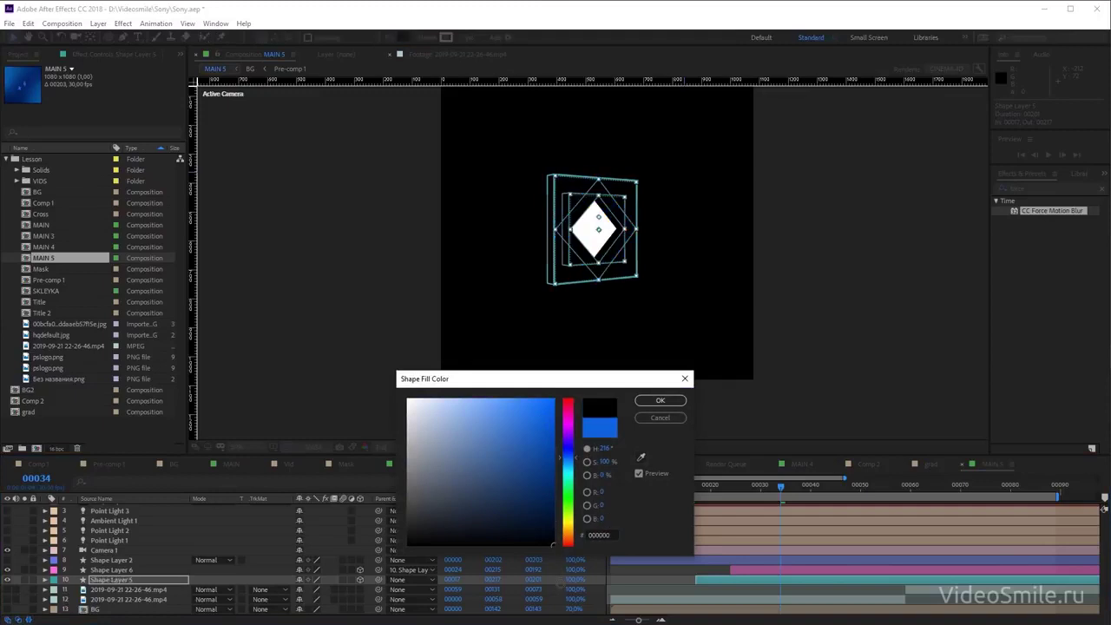
{"action": "left_click", "coordinate": [659, 400]}
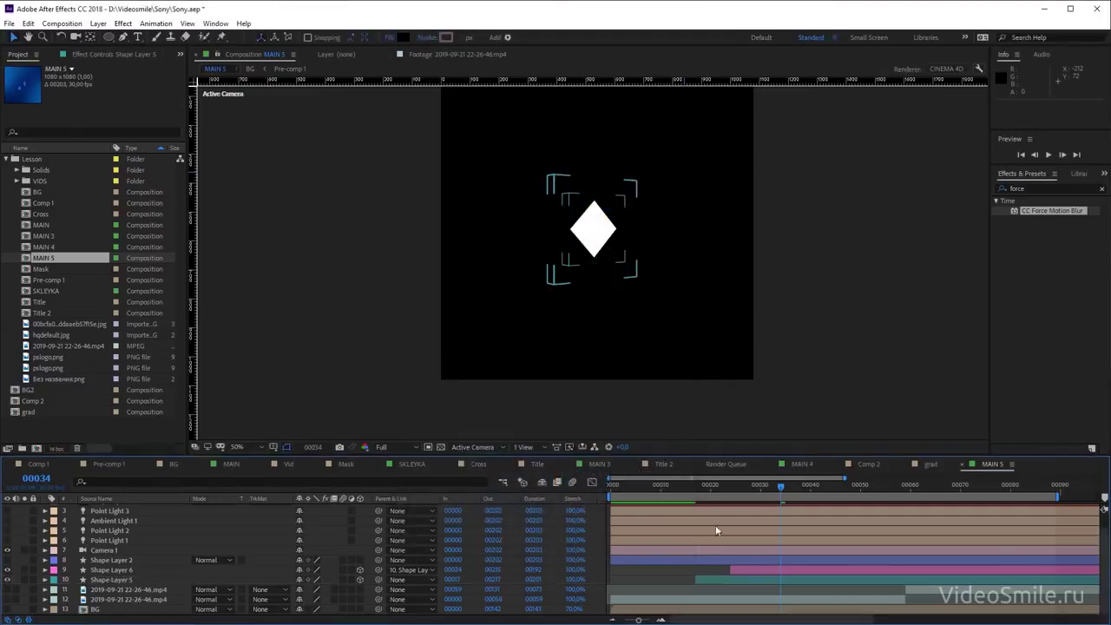
Preview the animation around frame 29, then start a new composition
{"action": "key", "text": "space"}
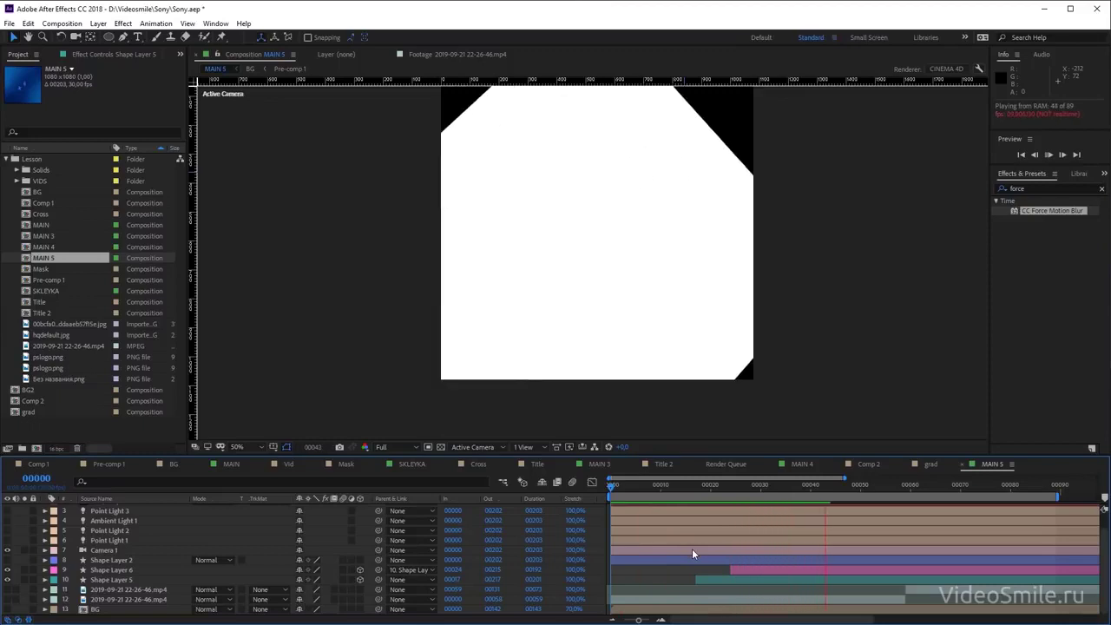
{"action": "key", "text": "space"}
{"action": "left_click_drag", "start_coordinate": [838, 485], "coordinate": [757, 483]}
{"action": "left_click", "coordinate": [121, 579]}
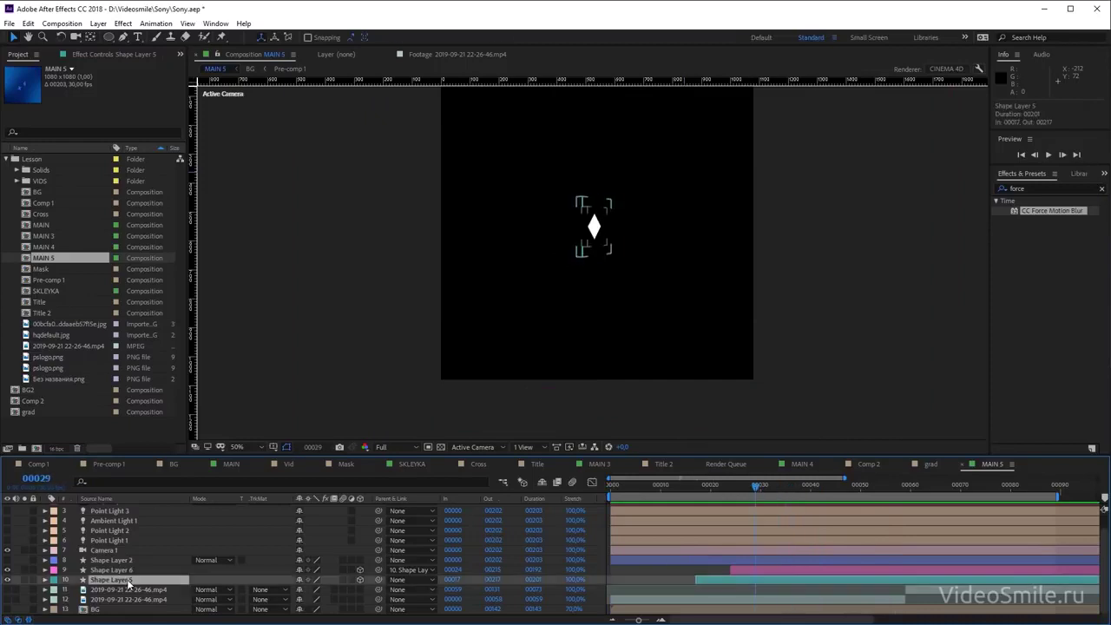
{"action": "key", "text": "space"}
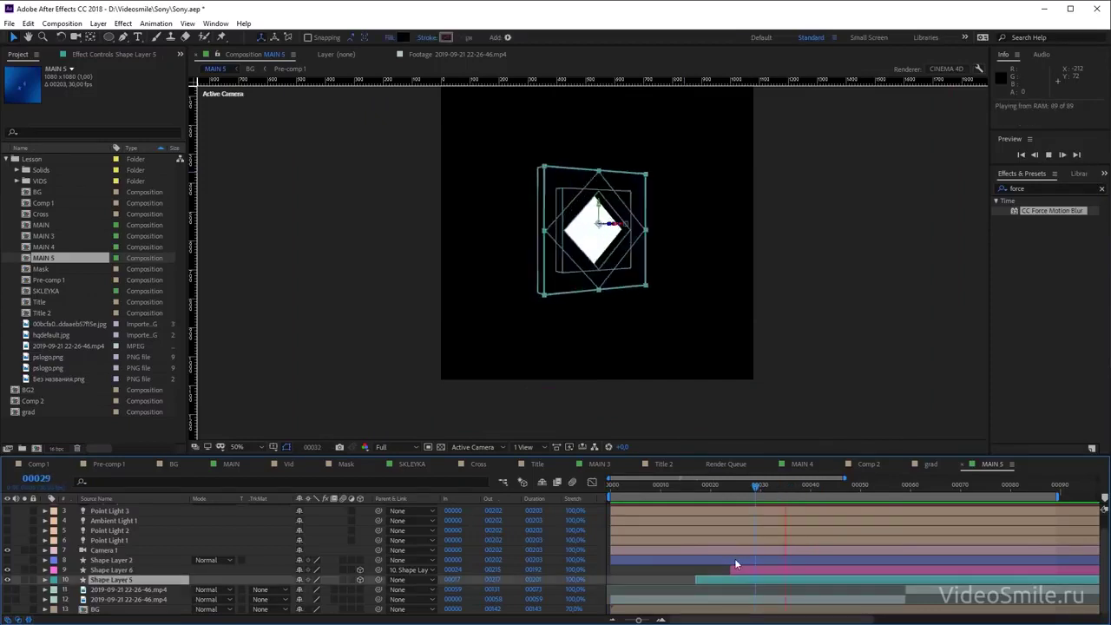
{"action": "key", "text": "space"}
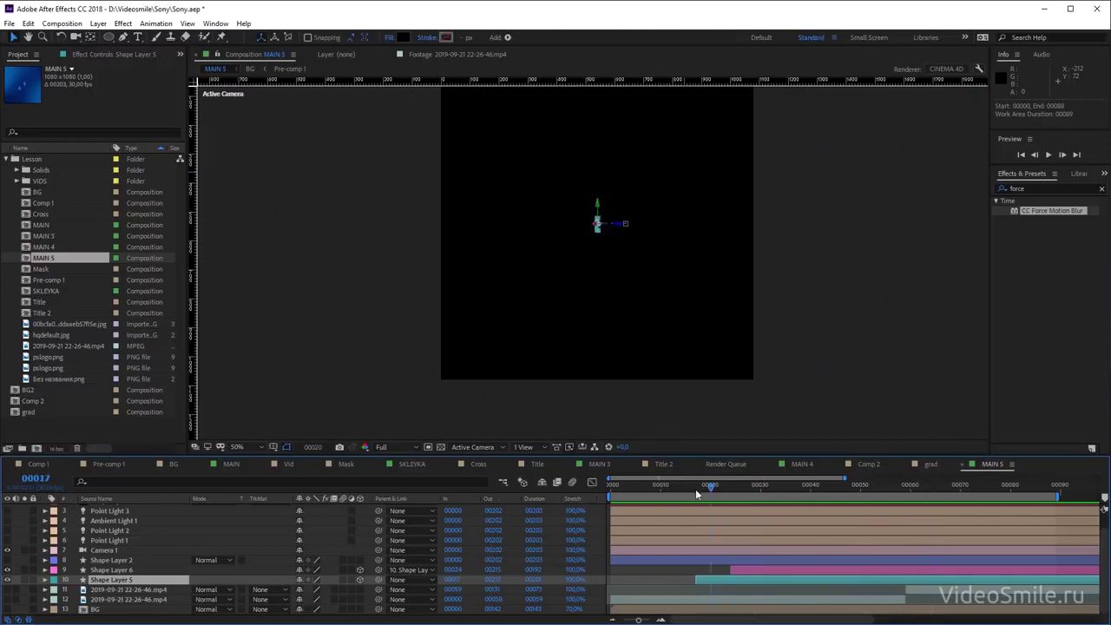
{"action": "left_click_drag", "start_coordinate": [695, 488], "coordinate": [754, 493]}
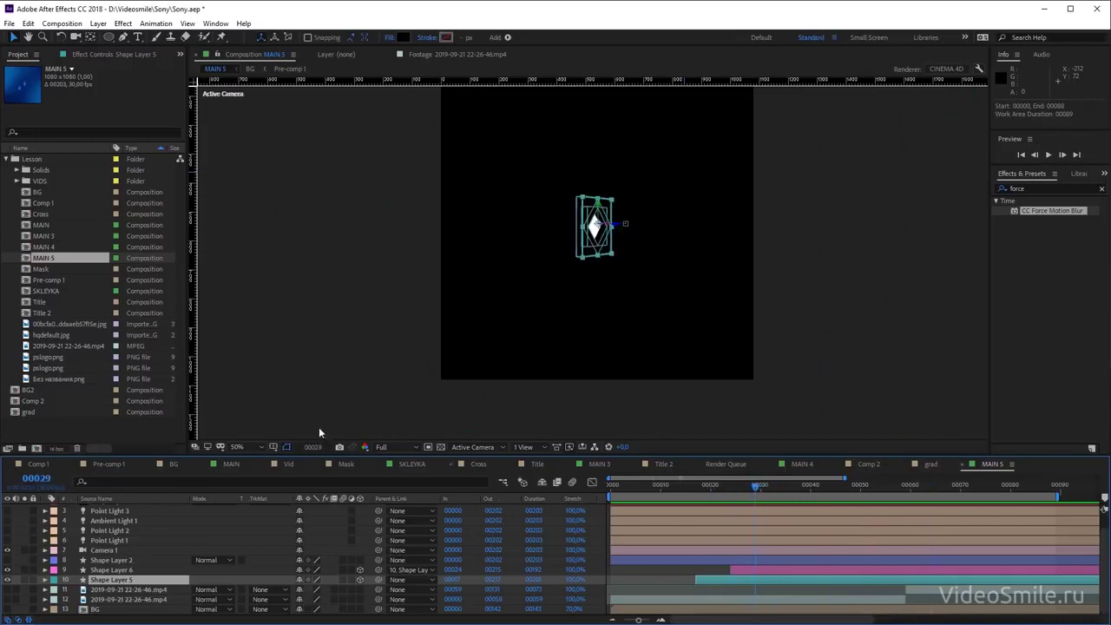
{"action": "left_click", "coordinate": [61, 430]}
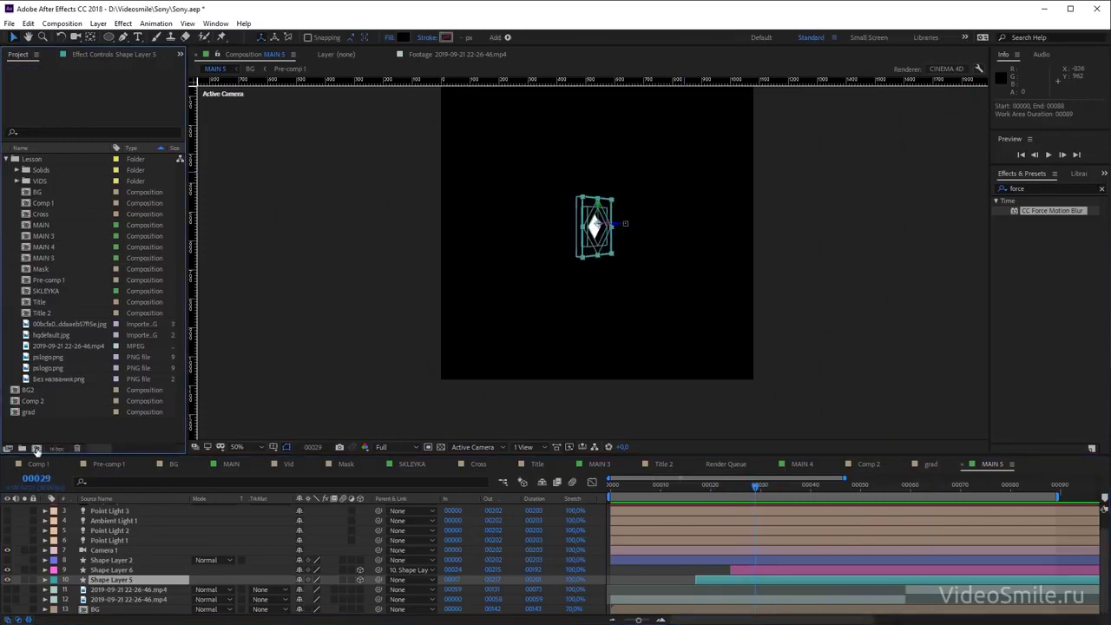
{"action": "left_click", "coordinate": [37, 448]}
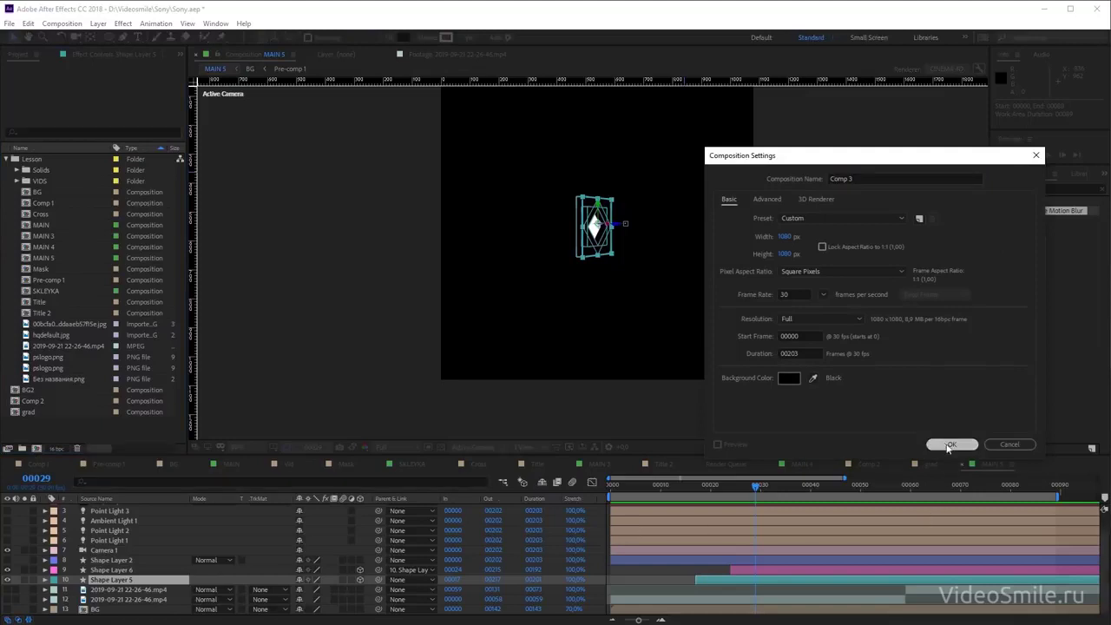
Accept Comp 3's settings, place MAIN 5 above MAIN in it, and open MAIN 5
{"action": "left_click", "coordinate": [951, 444]}
{"action": "left_click", "coordinate": [56, 251]}
{"action": "left_click", "coordinate": [45, 259]}
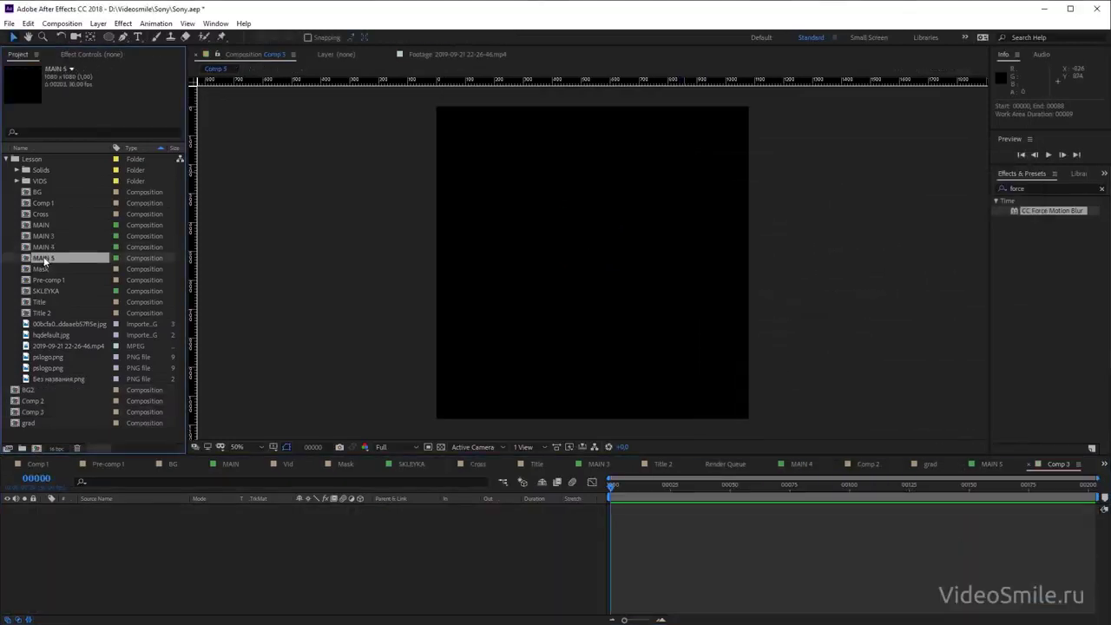
{"action": "left_click_drag", "start_coordinate": [41, 224], "coordinate": [137, 513]}
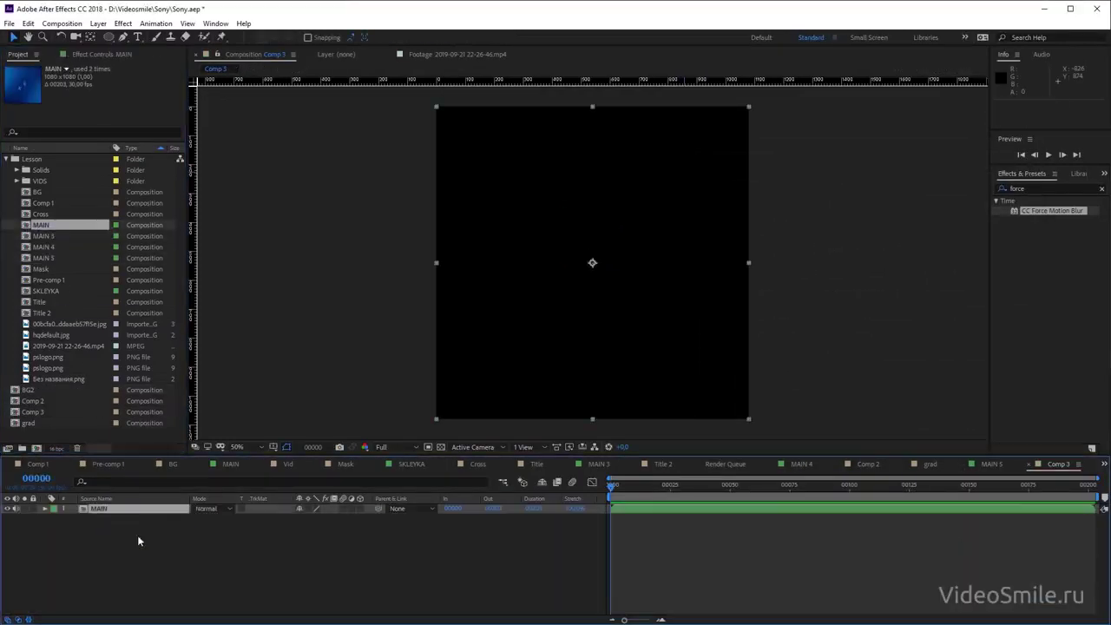
{"action": "left_click", "coordinate": [44, 258]}
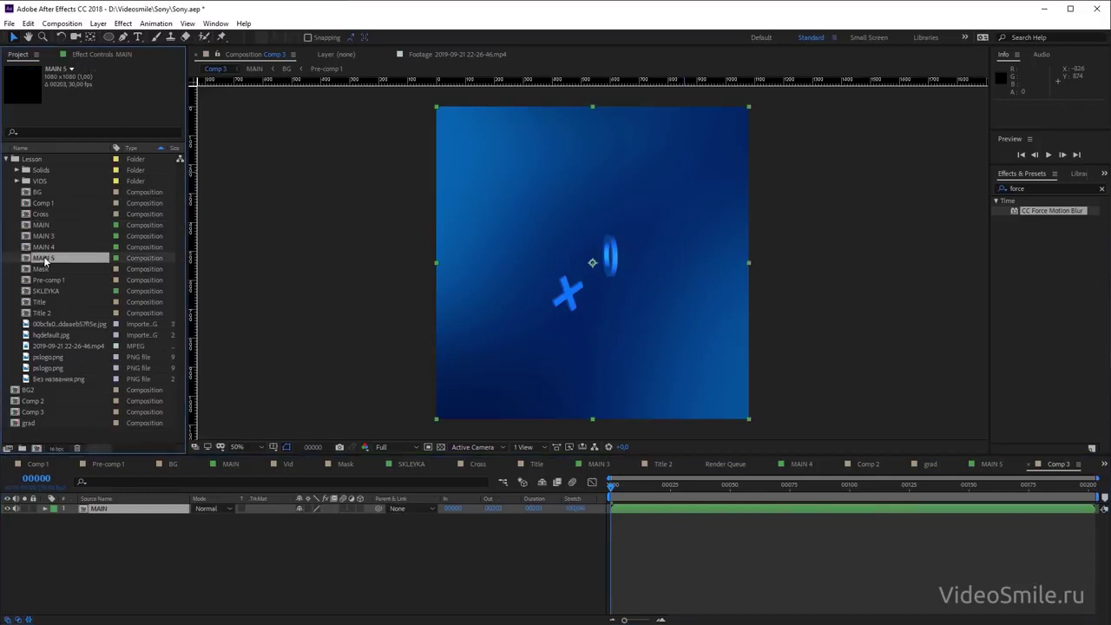
{"action": "left_click_drag", "start_coordinate": [45, 260], "coordinate": [108, 506]}
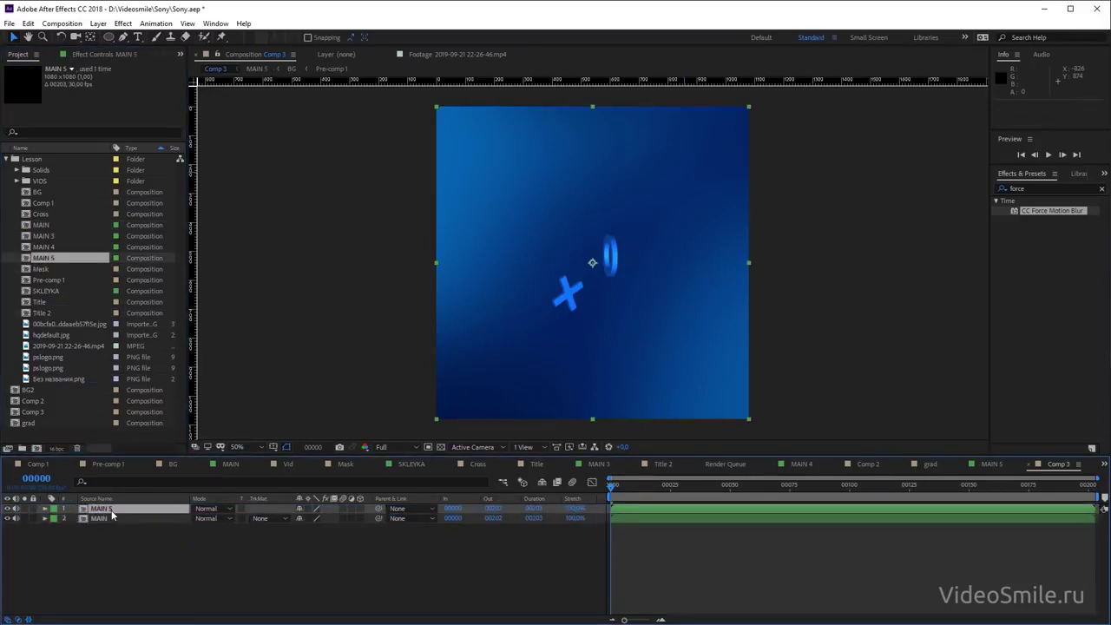
{"action": "double_click", "coordinate": [109, 510]}
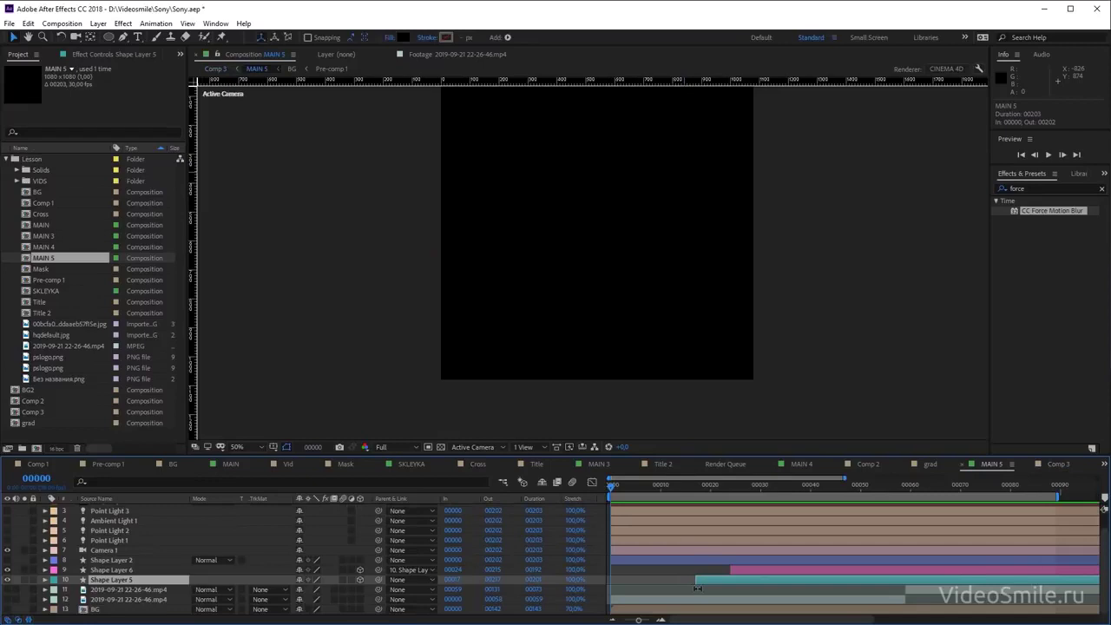
Rename the MAIN 5 composition to MASK VIDEO via Ctrl+K
{"action": "key", "text": "ctrl+k"}
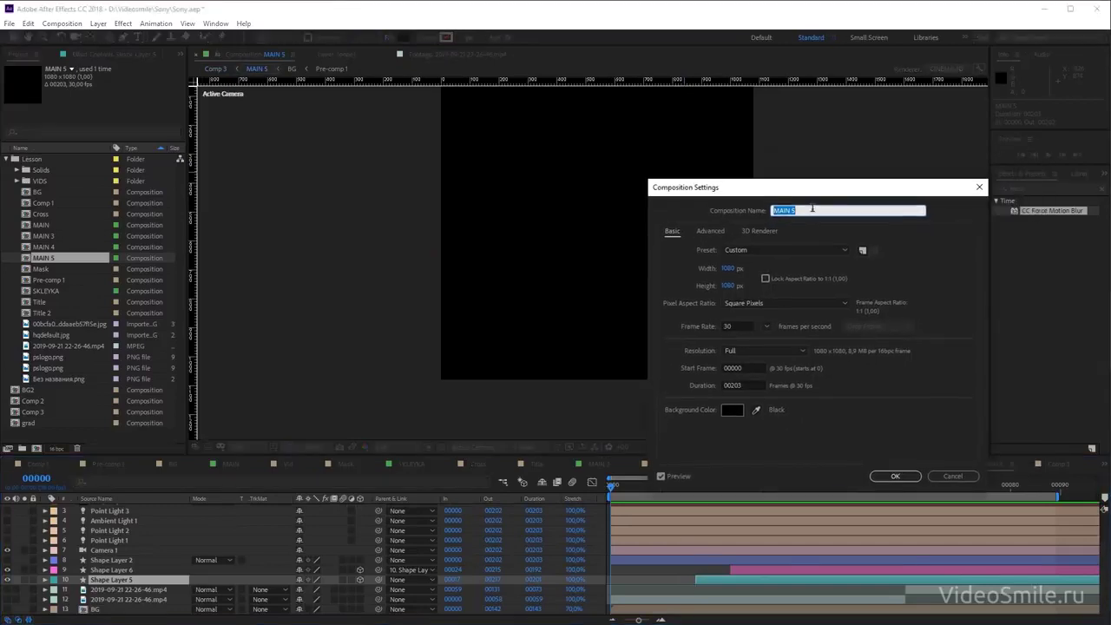
{"action": "type", "text": "MAS"}
{"action": "type", "text": "K VIDEO"}
{"action": "left_click", "coordinate": [892, 476]}
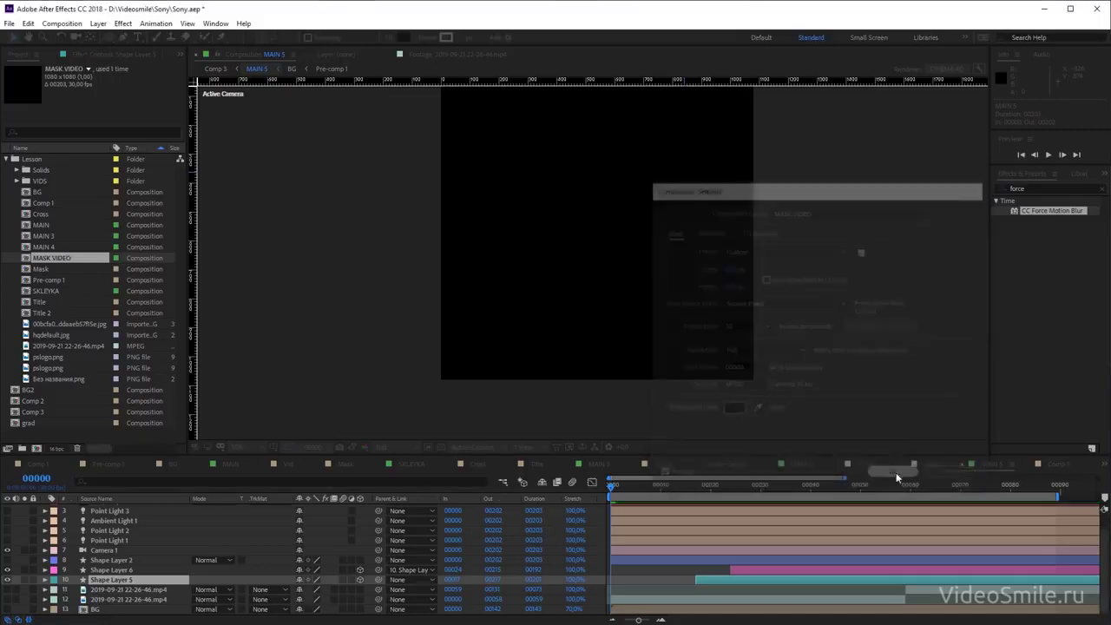
In Comp 3, find the diamond frame and open the MASK VIDEO layer's composition
{"action": "left_click", "coordinate": [1075, 463]}
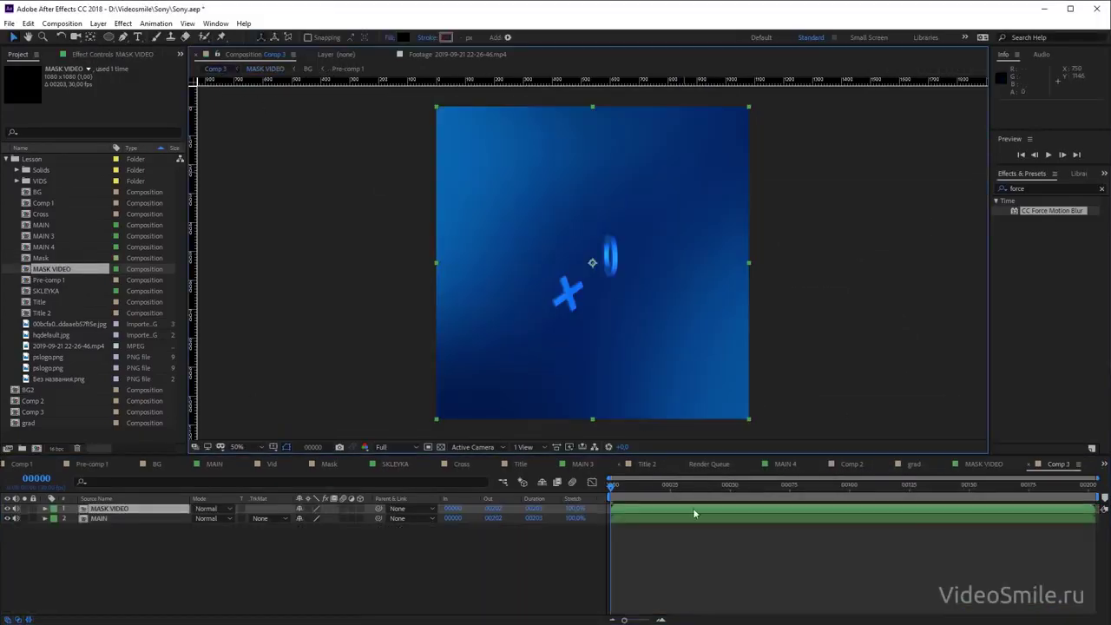
{"action": "left_click_drag", "start_coordinate": [616, 486], "coordinate": [703, 493]}
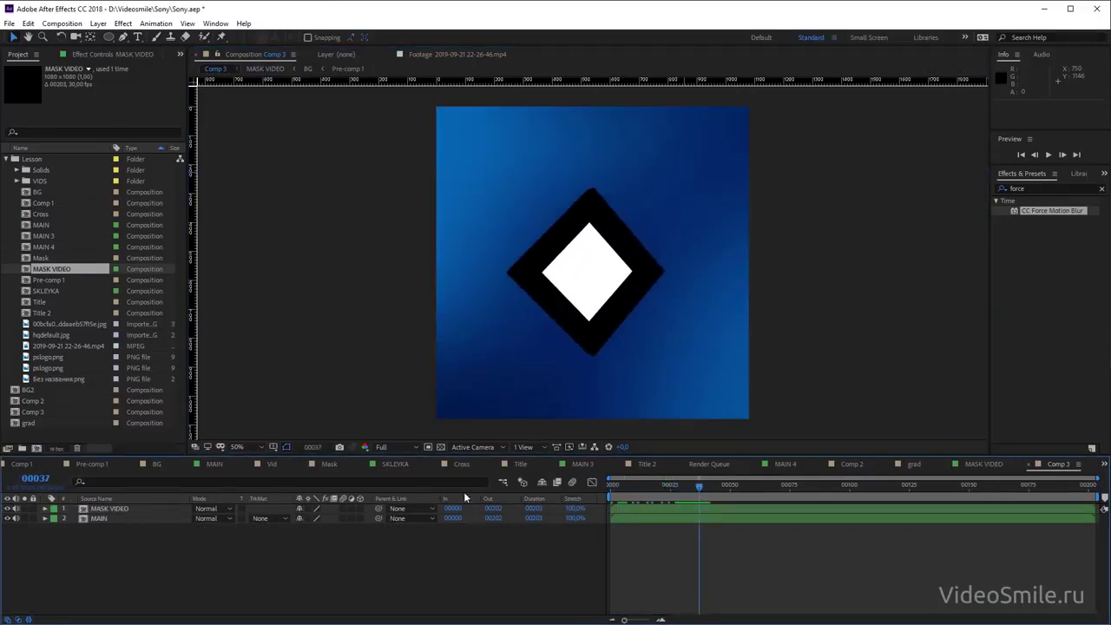
{"action": "left_click", "coordinate": [95, 510]}
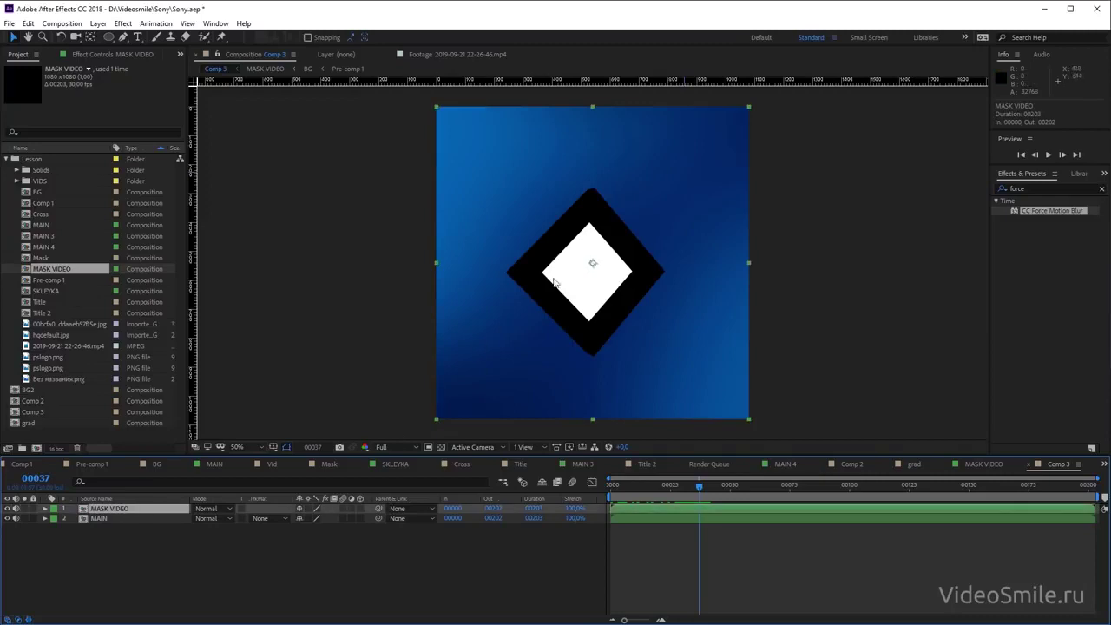
{"action": "double_click", "coordinate": [129, 511]}
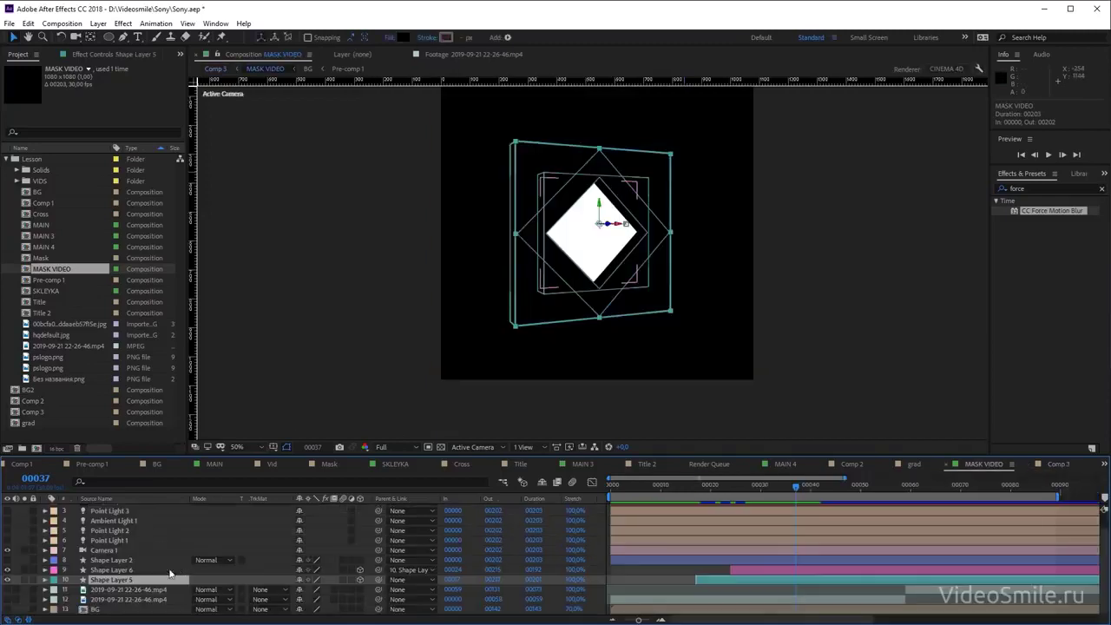
Show the BG layer, apply a black Fill effect to it, and return to Comp 3
{"action": "left_click", "coordinate": [99, 610]}
{"action": "left_click", "coordinate": [9, 610]}
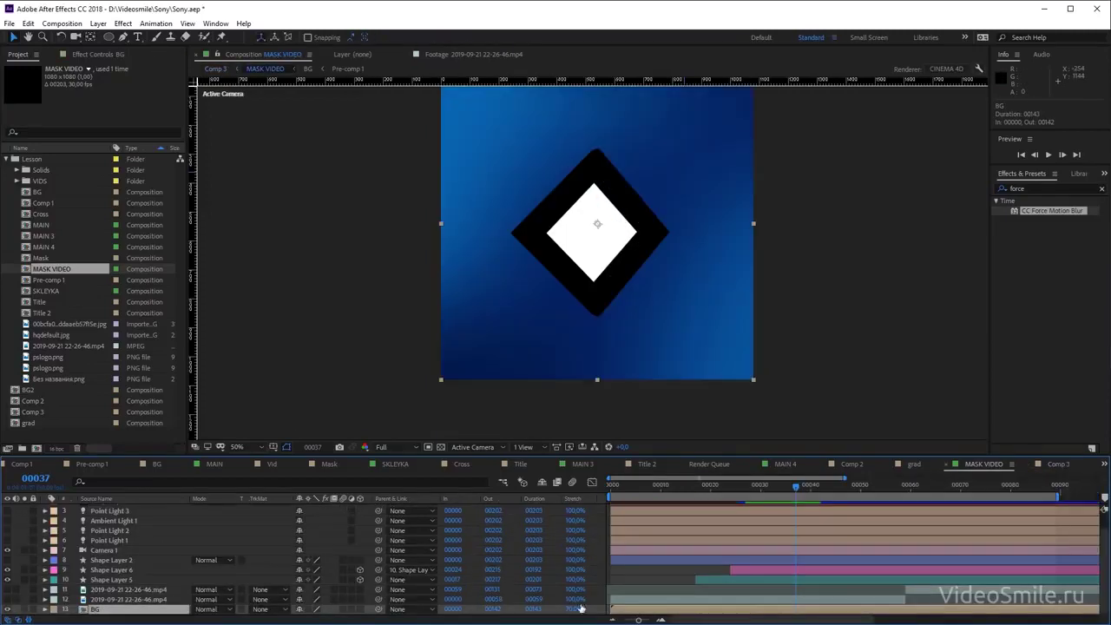
{"action": "left_click", "coordinate": [1050, 188]}
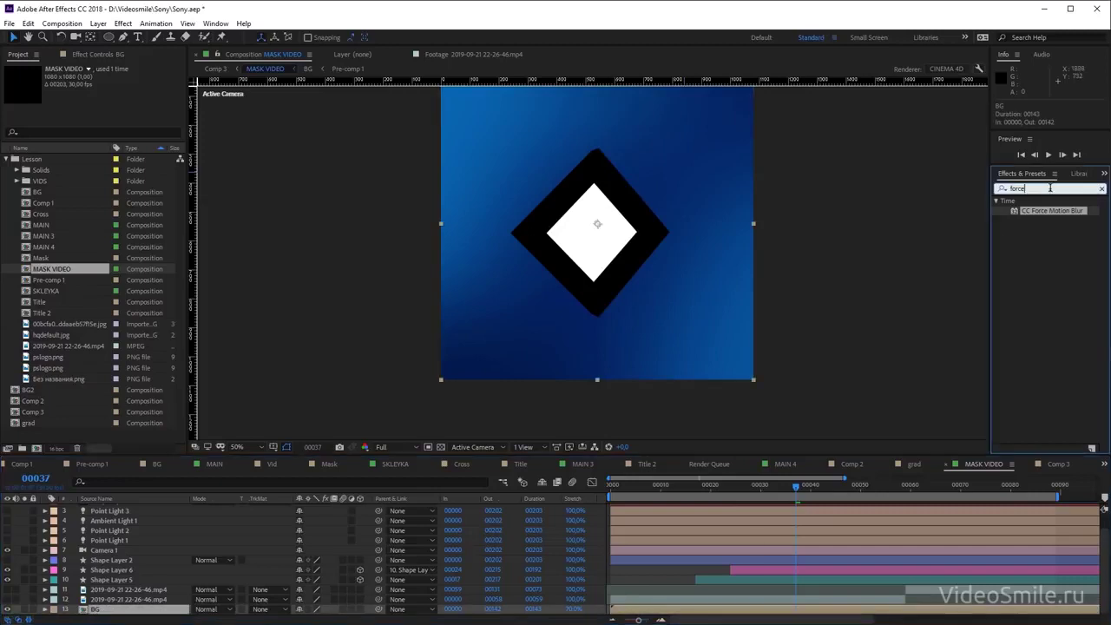
{"action": "type", "text": "fill"}
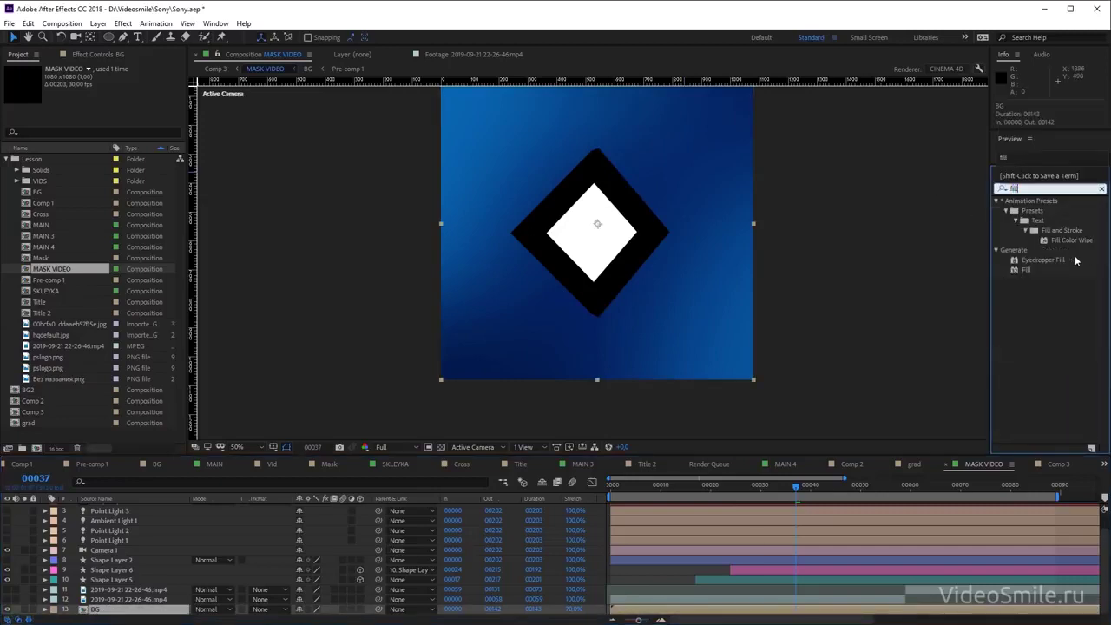
{"action": "left_click_drag", "start_coordinate": [1023, 270], "coordinate": [642, 608]}
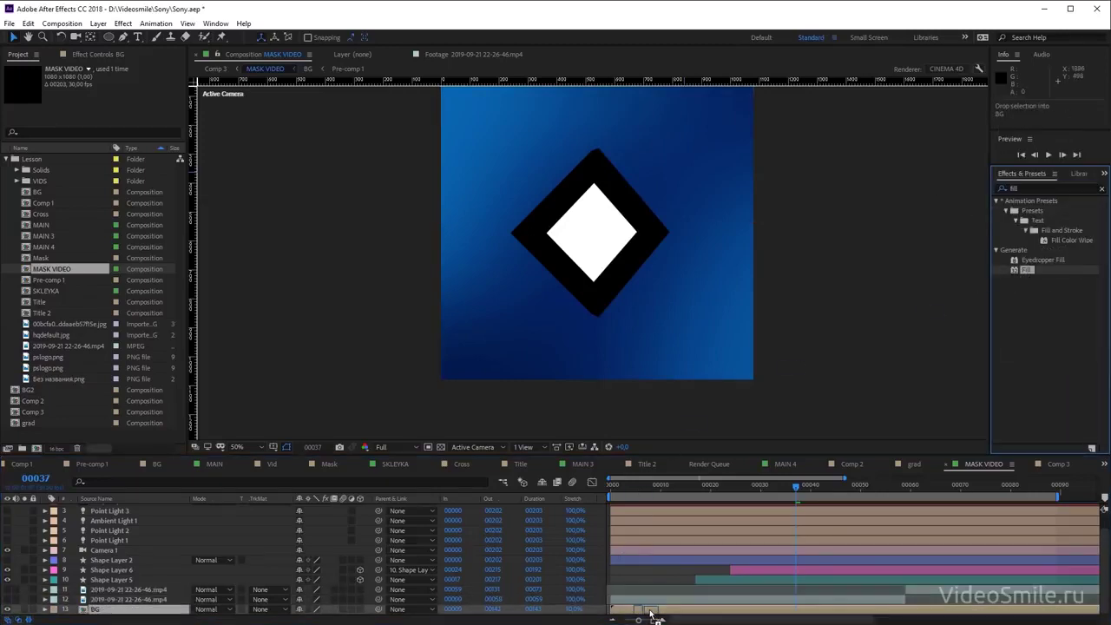
{"action": "left_click", "coordinate": [108, 108]}
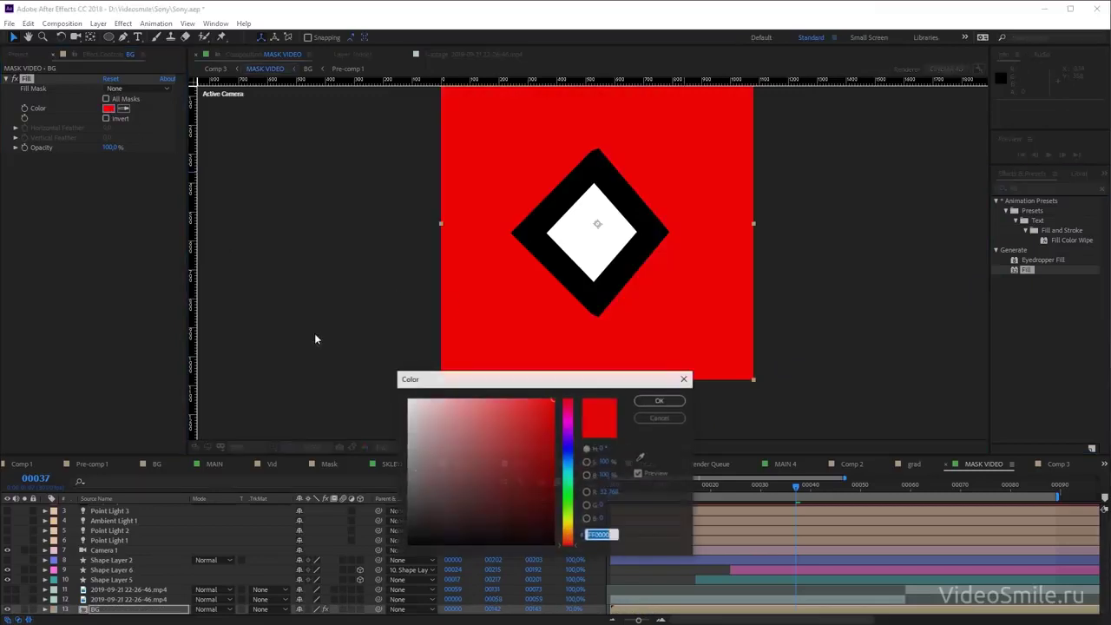
{"action": "left_click", "coordinate": [408, 544]}
{"action": "left_click", "coordinate": [659, 401]}
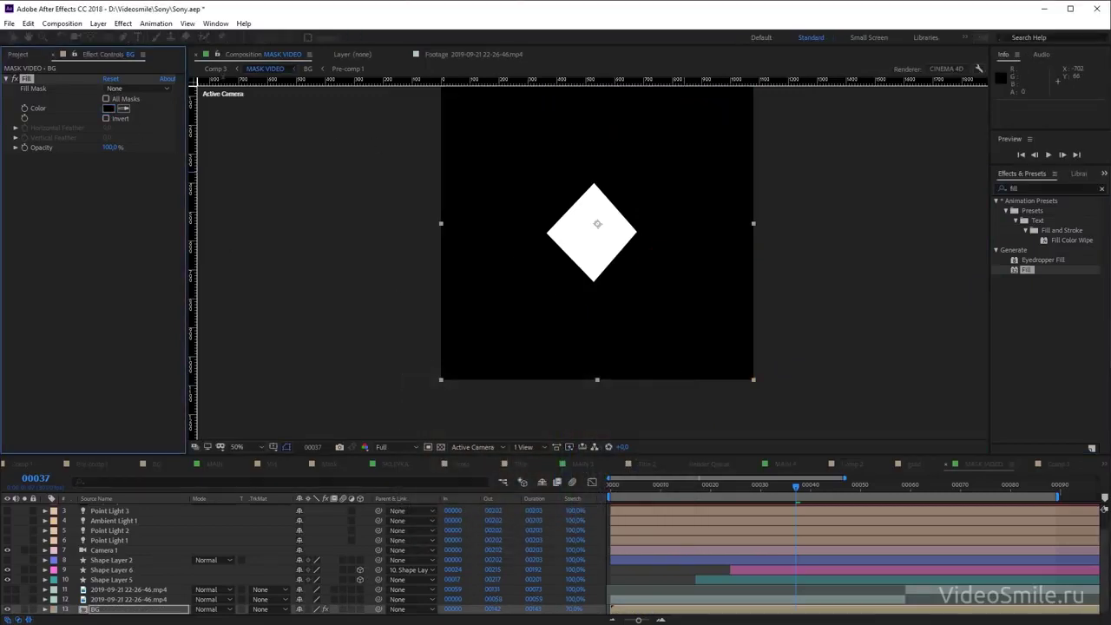
{"action": "left_click", "coordinate": [1057, 463]}
Select the MAIN layer in Comp 3 and open the MAIN precomposition
{"action": "left_click_drag", "start_coordinate": [690, 494], "coordinate": [699, 496]}
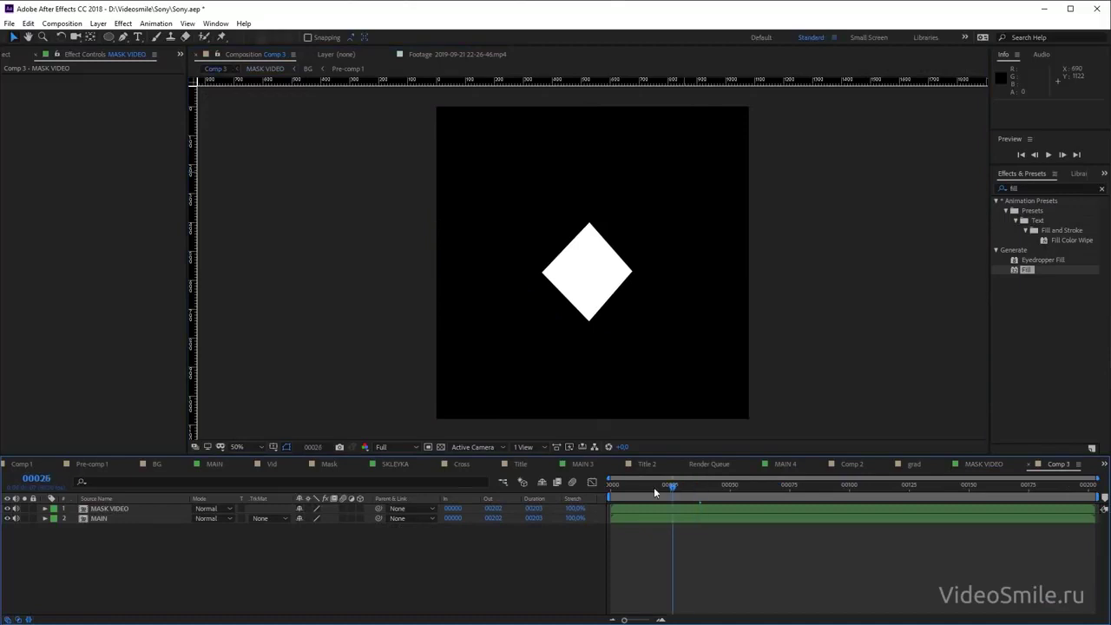
{"action": "left_click", "coordinate": [664, 510]}
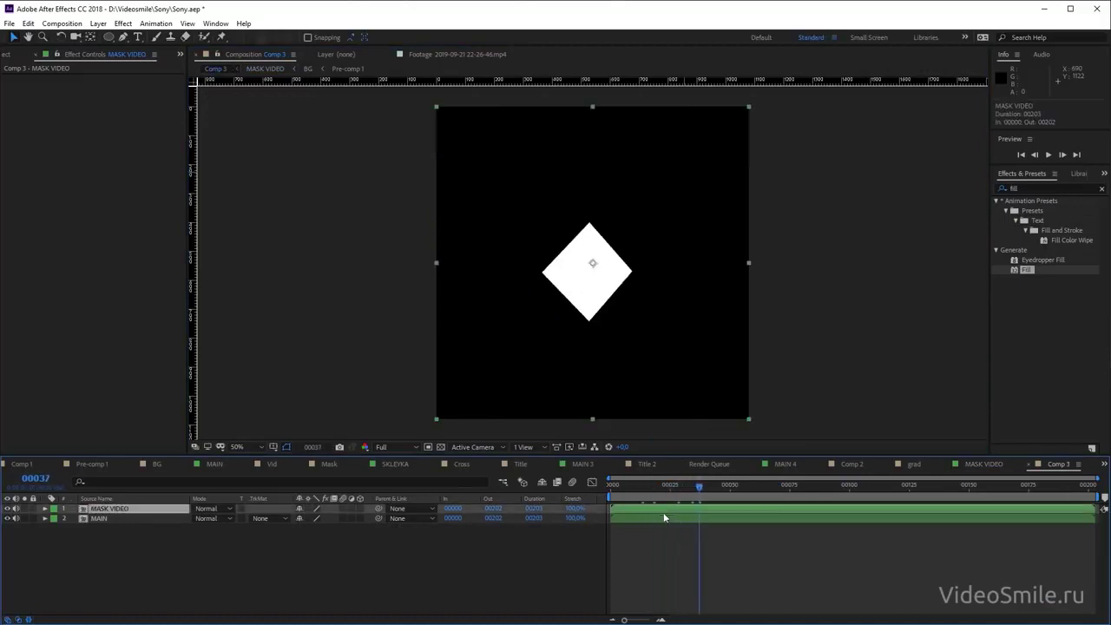
{"action": "left_click", "coordinate": [633, 519]}
{"action": "left_click", "coordinate": [650, 511]}
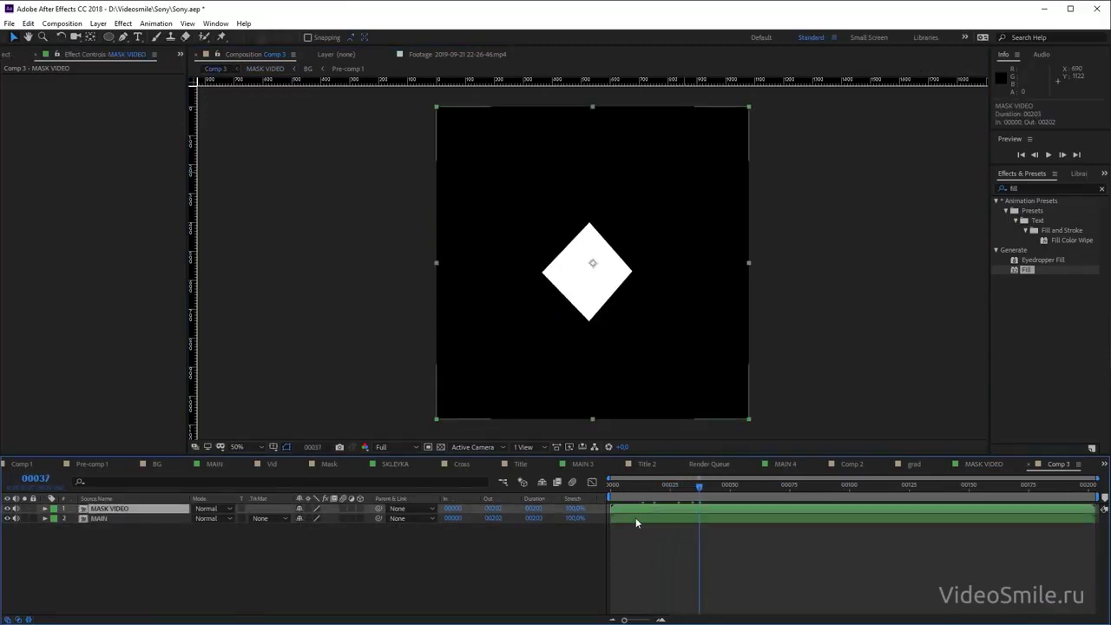
{"action": "left_click", "coordinate": [105, 518]}
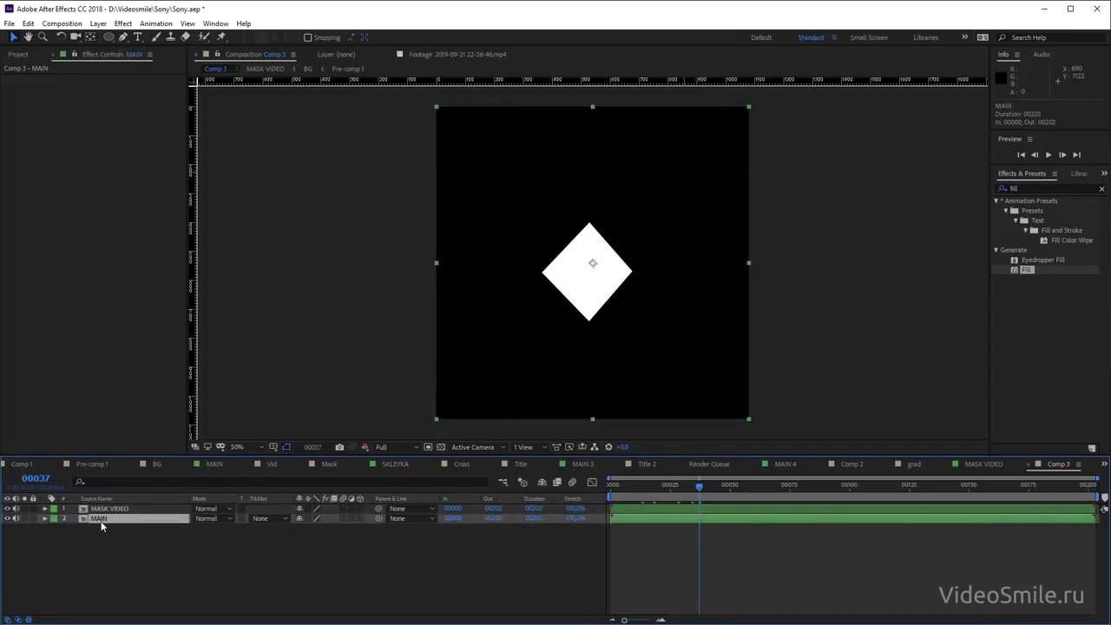
{"action": "double_click", "coordinate": [100, 518]}
{"action": "key", "text": "shift+Escape"}
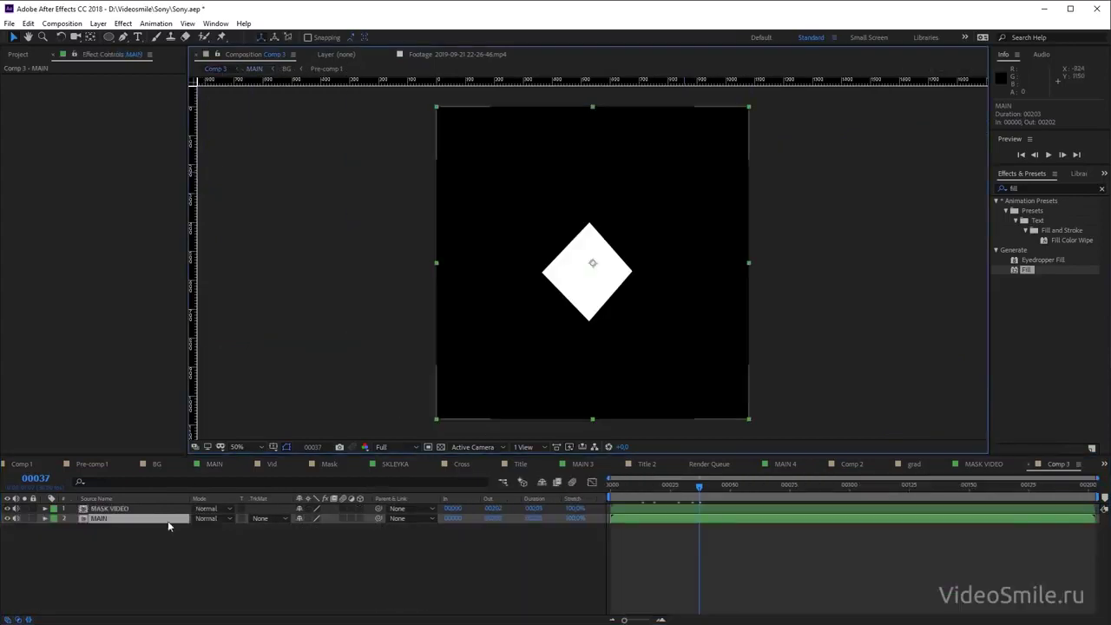
{"action": "double_click", "coordinate": [116, 518]}
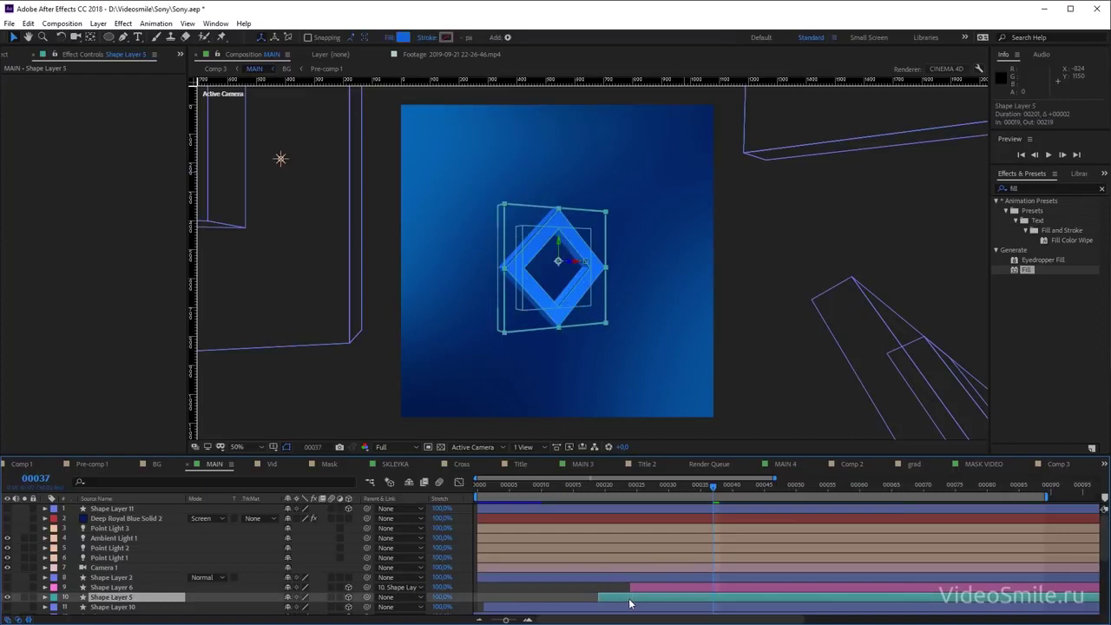
Undo the accidental timing shift of Shape Layer 5 in MAIN
{"action": "key", "text": "ctrl+z"}
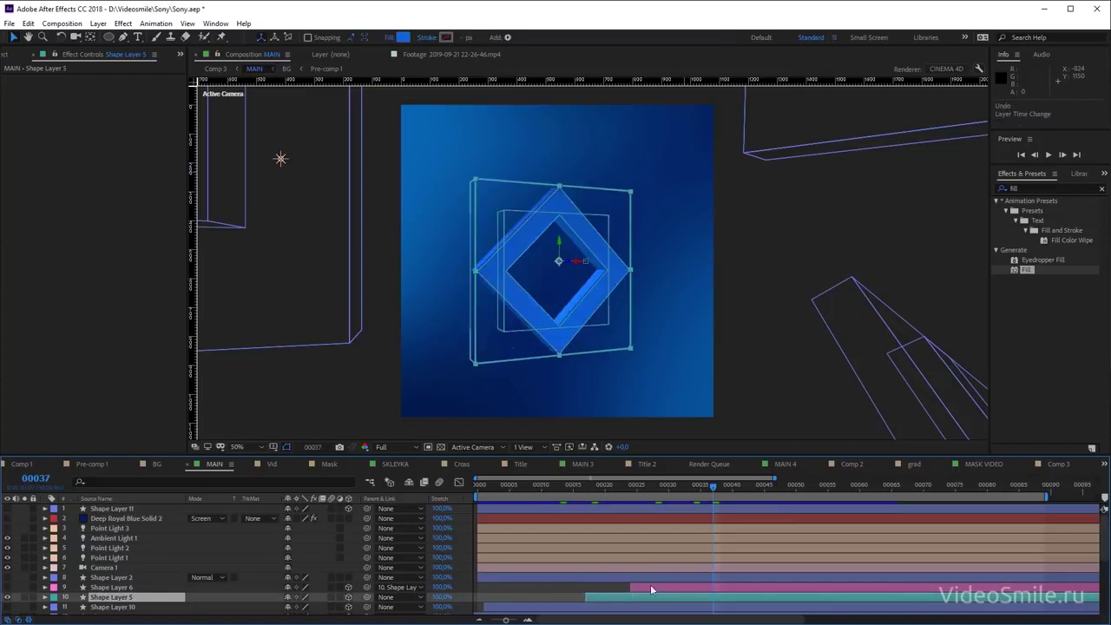
{"action": "left_click", "coordinate": [652, 589]}
{"action": "left_click", "coordinate": [579, 586]}
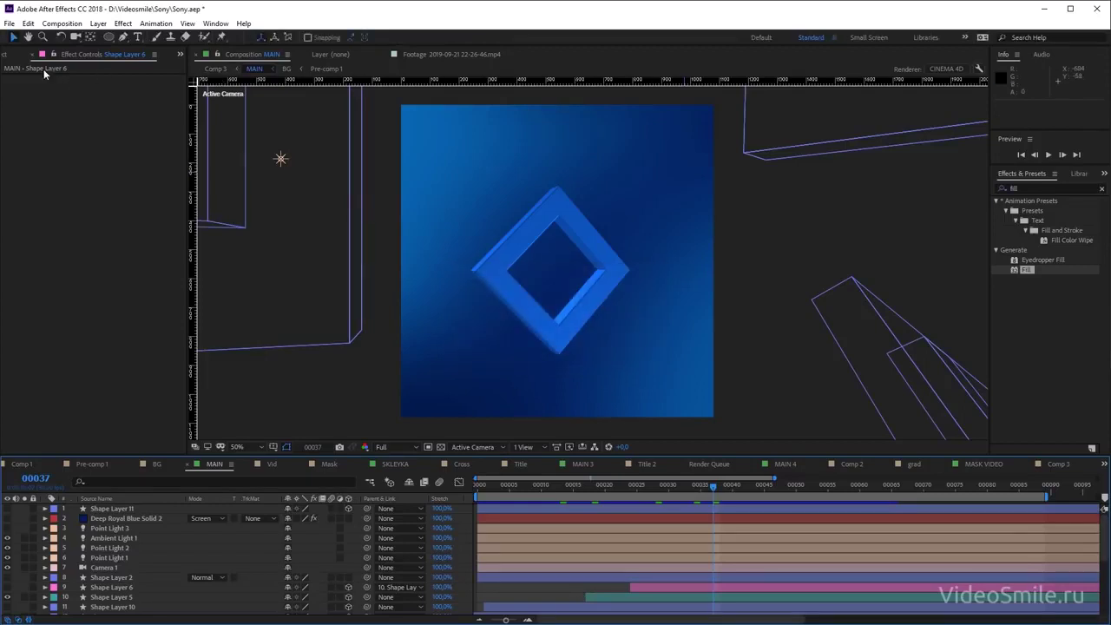
{"action": "scroll", "coordinate": [129, 565], "scroll_direction": "down", "scroll_amount": 5}
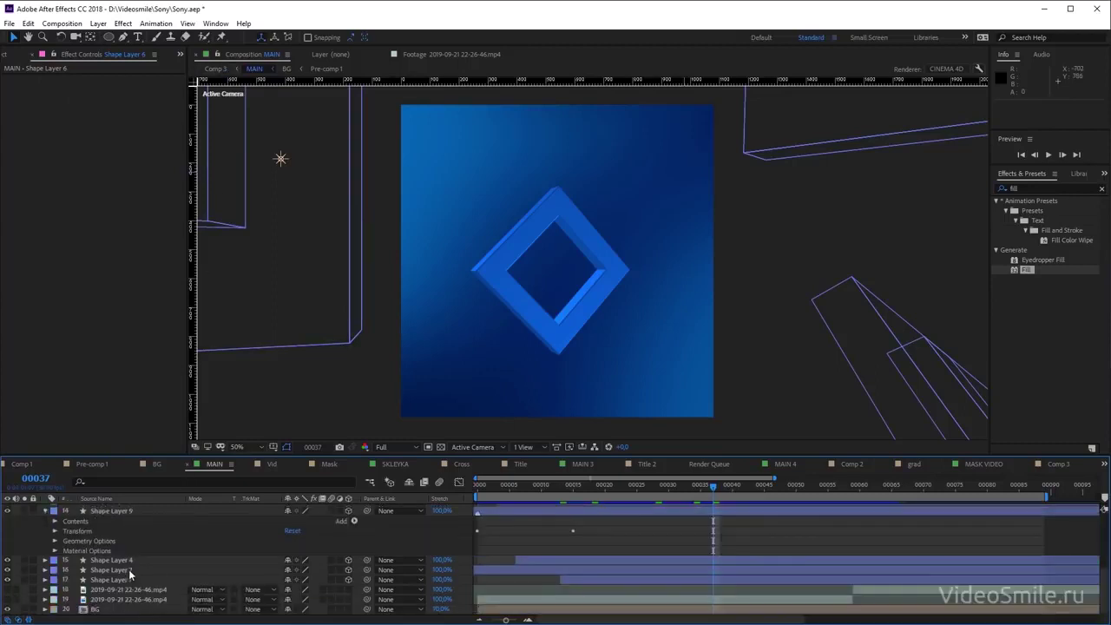
Expand the VIDS folder and browse its trailer clips, including Sekiro and Marvel
{"action": "left_click", "coordinate": [10, 55]}
{"action": "left_click", "coordinate": [83, 335]}
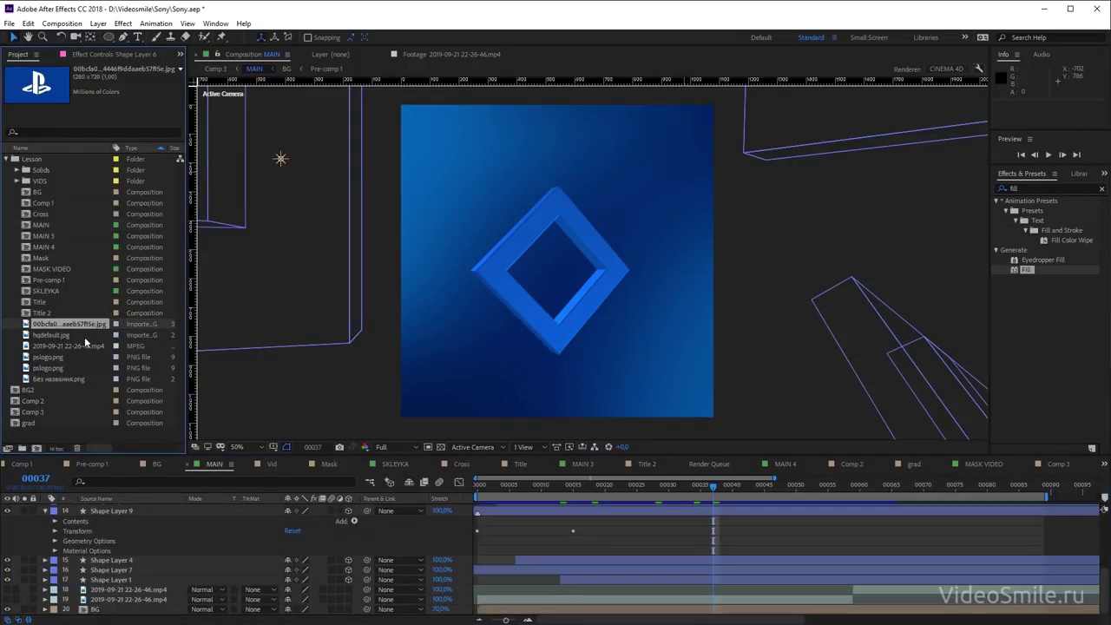
{"action": "left_click", "coordinate": [65, 346]}
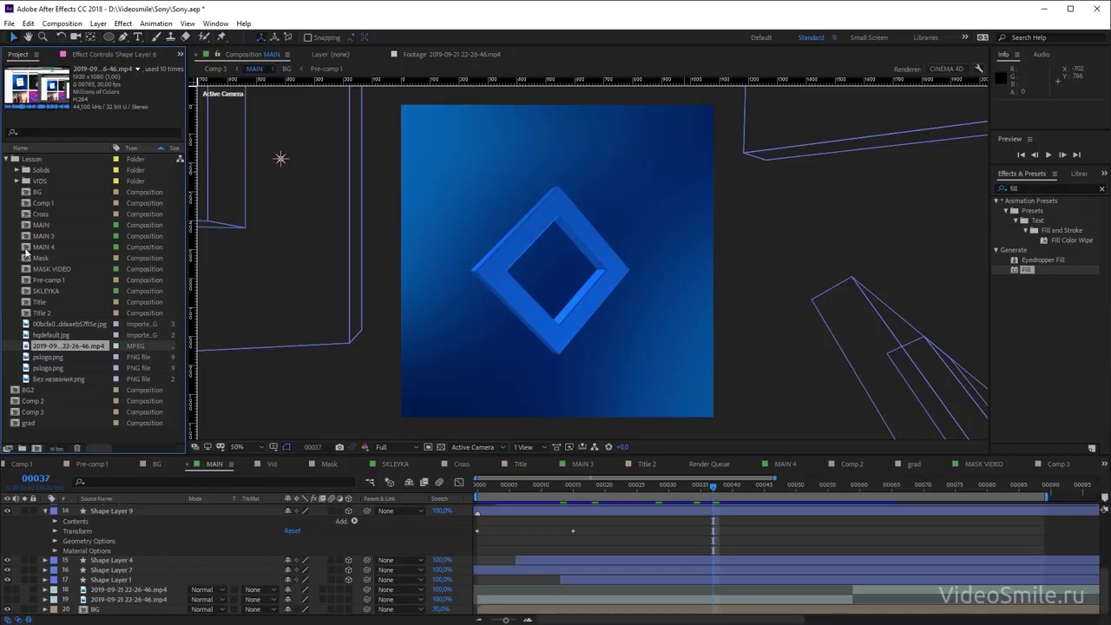
{"action": "left_click", "coordinate": [15, 181]}
{"action": "left_click", "coordinate": [78, 204]}
{"action": "left_click", "coordinate": [78, 213]}
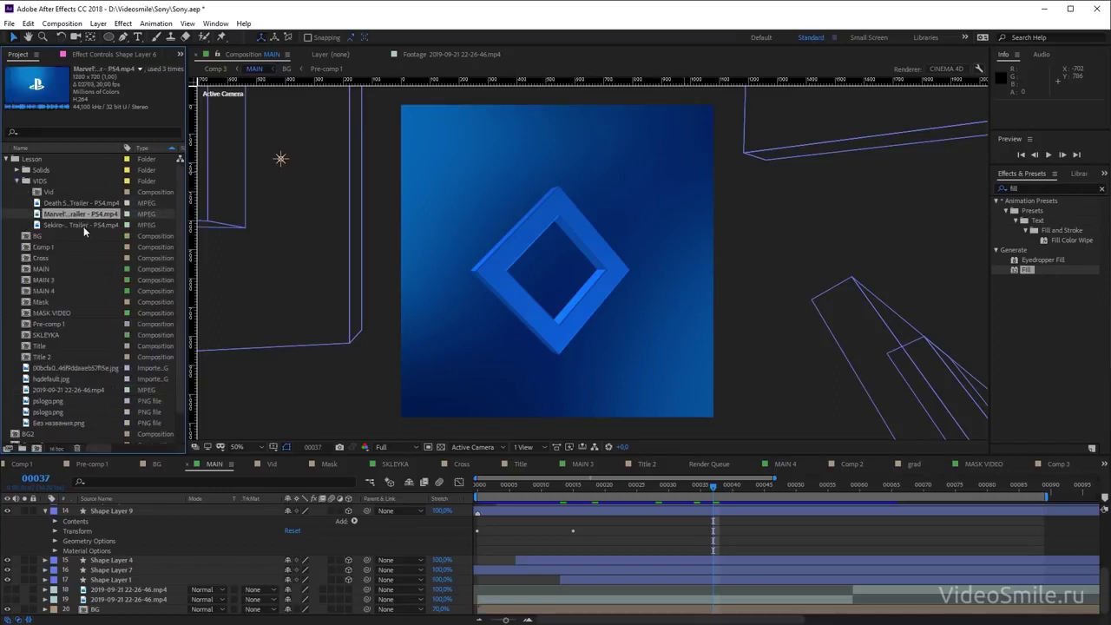
{"action": "left_click", "coordinate": [84, 225]}
{"action": "left_click", "coordinate": [74, 216]}
Open Comp 3 and select the Death Stranding trailer
{"action": "scroll", "coordinate": [76, 345], "scroll_direction": "down", "scroll_amount": 1}
{"action": "double_click", "coordinate": [33, 422]}
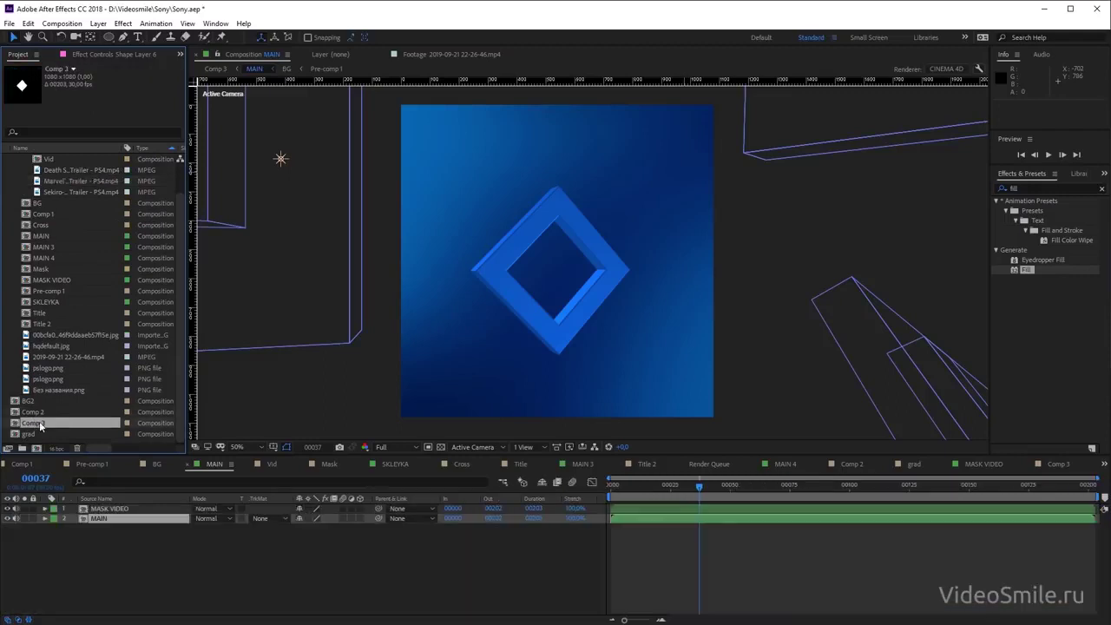
{"action": "left_click", "coordinate": [232, 72]}
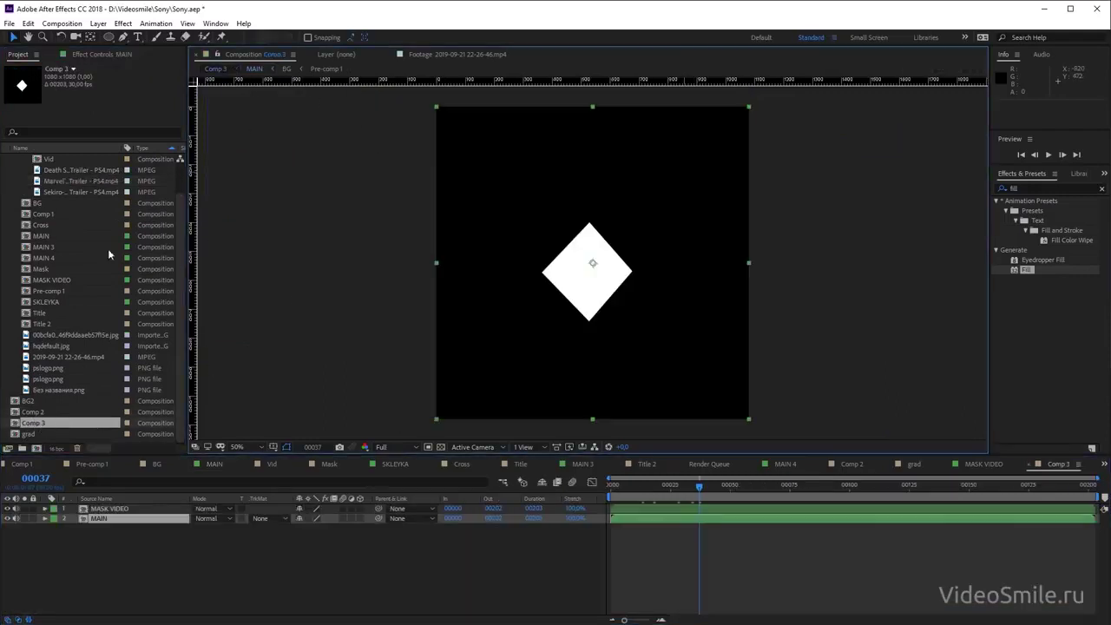
{"action": "left_click", "coordinate": [68, 182]}
{"action": "left_click", "coordinate": [72, 172]}
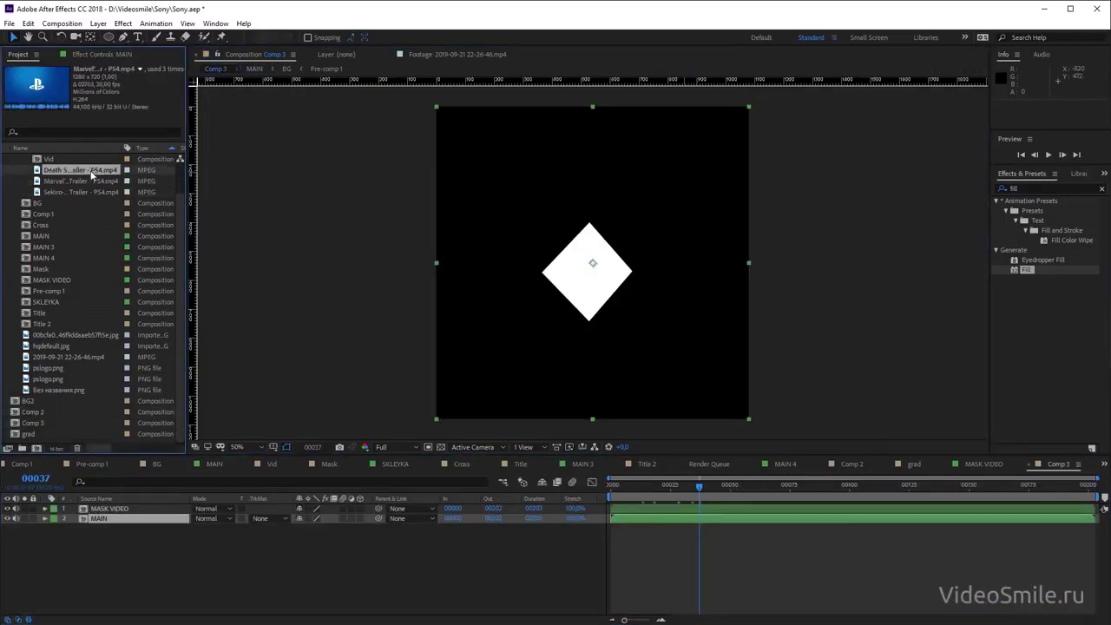
Preview the Death Stranding trailer, add it to Comp 3, and play the composition
{"action": "double_click", "coordinate": [77, 172]}
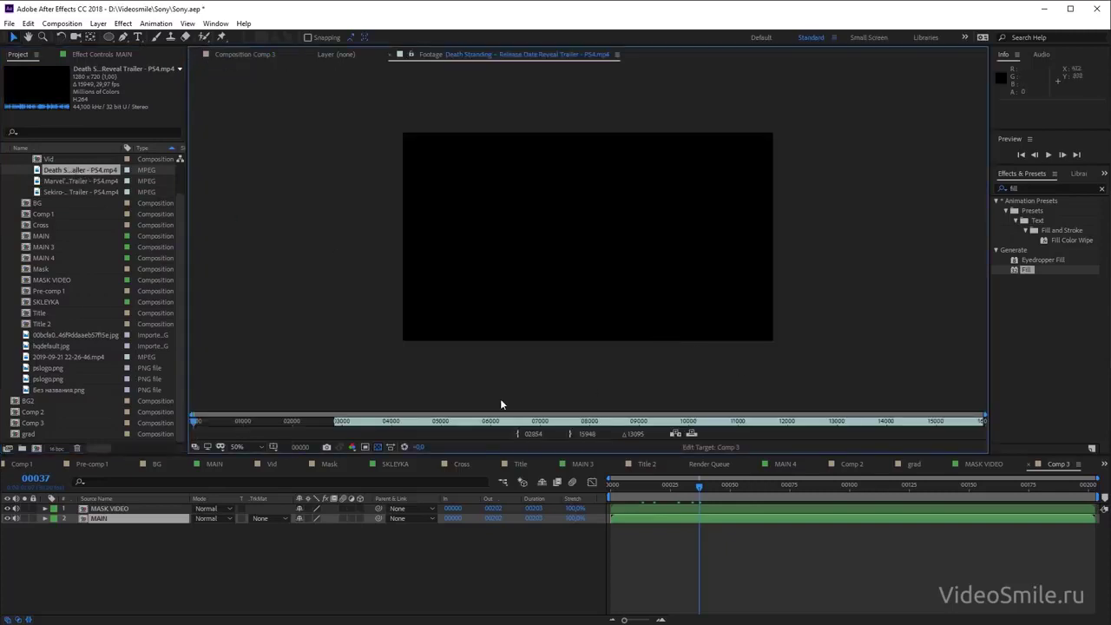
{"action": "left_click_drag", "start_coordinate": [266, 425], "coordinate": [431, 423]}
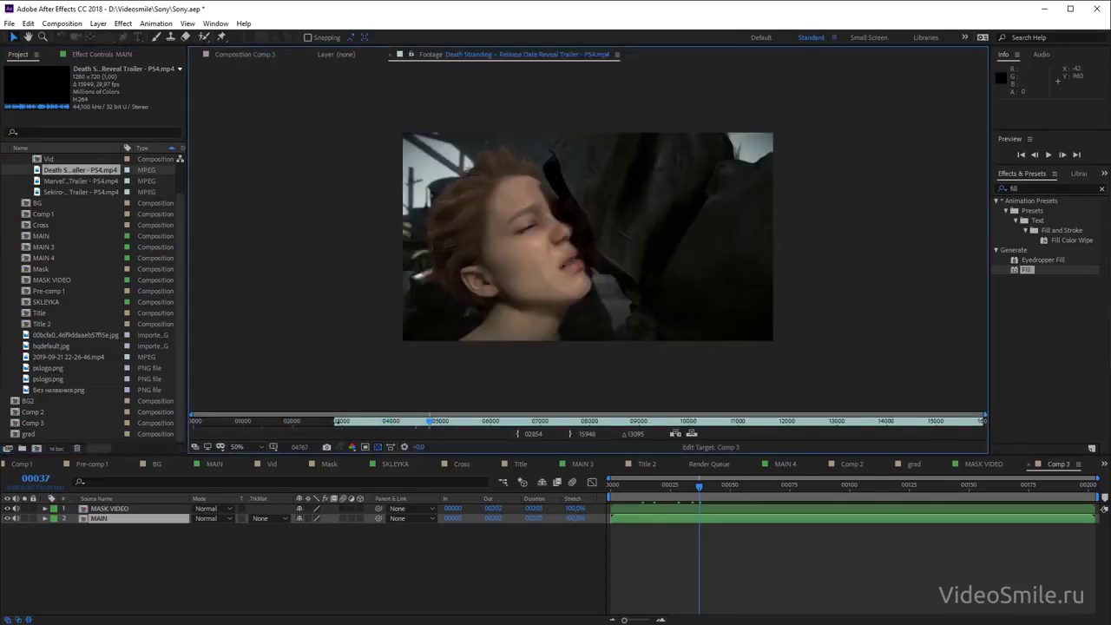
{"action": "left_click_drag", "start_coordinate": [337, 422], "coordinate": [192, 422]}
{"action": "left_click_drag", "start_coordinate": [78, 169], "coordinate": [127, 510]}
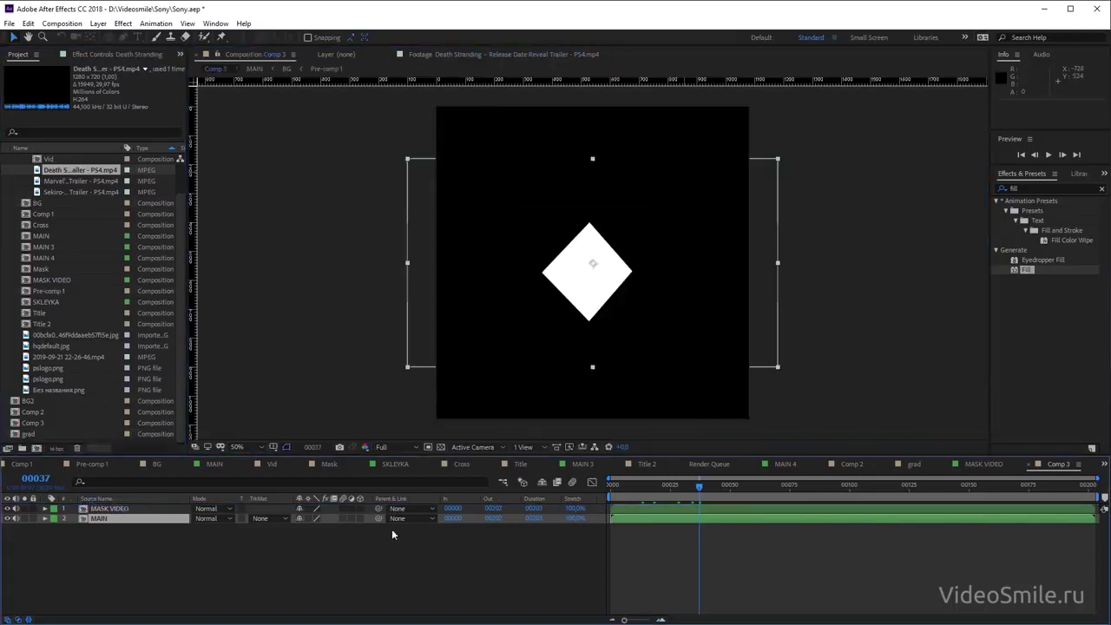
{"action": "key", "text": "space"}
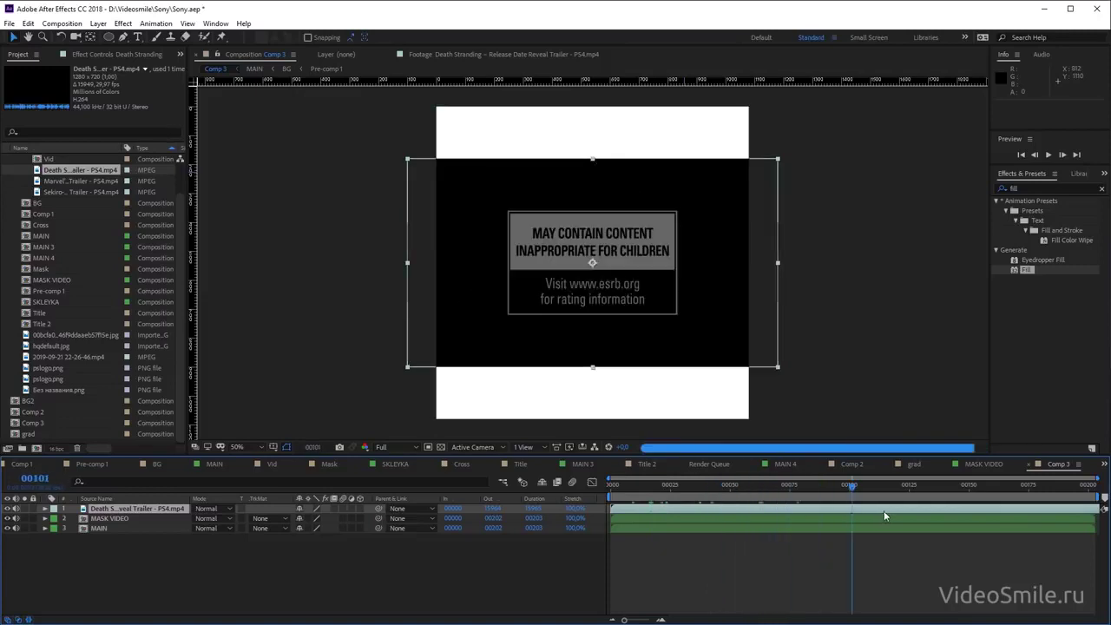
Slip the trailer to a good shot and scale it up to about 153%
{"action": "mouse_move", "coordinate": [677, 512]}
{"action": "left_mouse_down"}
{"action": "mouse_move", "coordinate": [894, 527]}
{"action": "mouse_move", "coordinate": [873, 516]}
{"action": "left_mouse_up"}
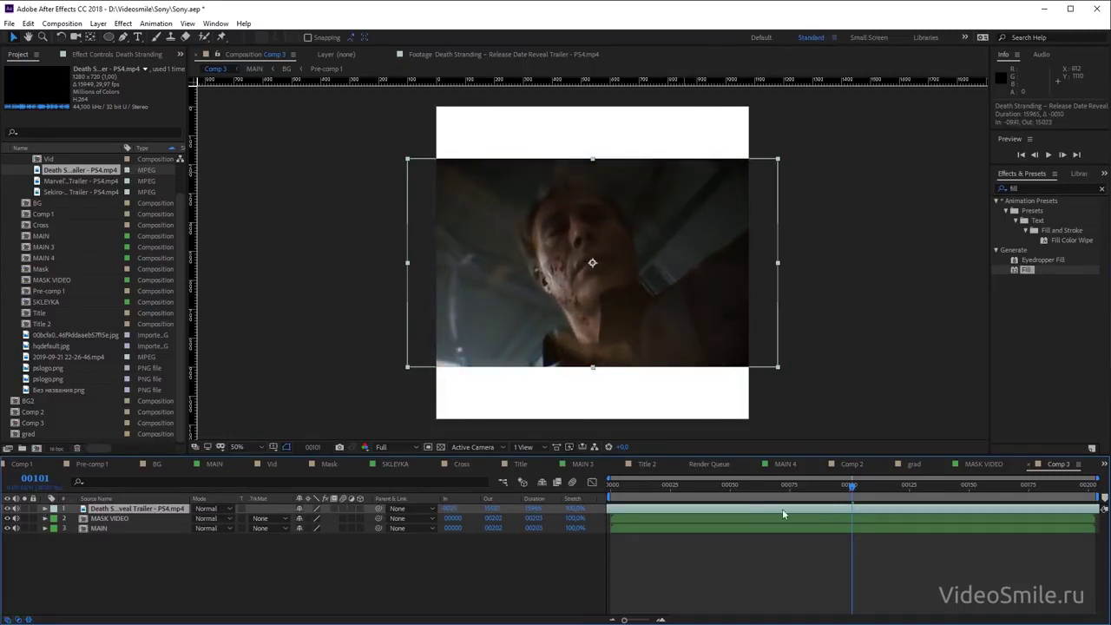
{"action": "mouse_move", "coordinate": [781, 509]}
{"action": "left_mouse_down"}
{"action": "mouse_move", "coordinate": [962, 516]}
{"action": "mouse_move", "coordinate": [558, 492]}
{"action": "left_mouse_up"}
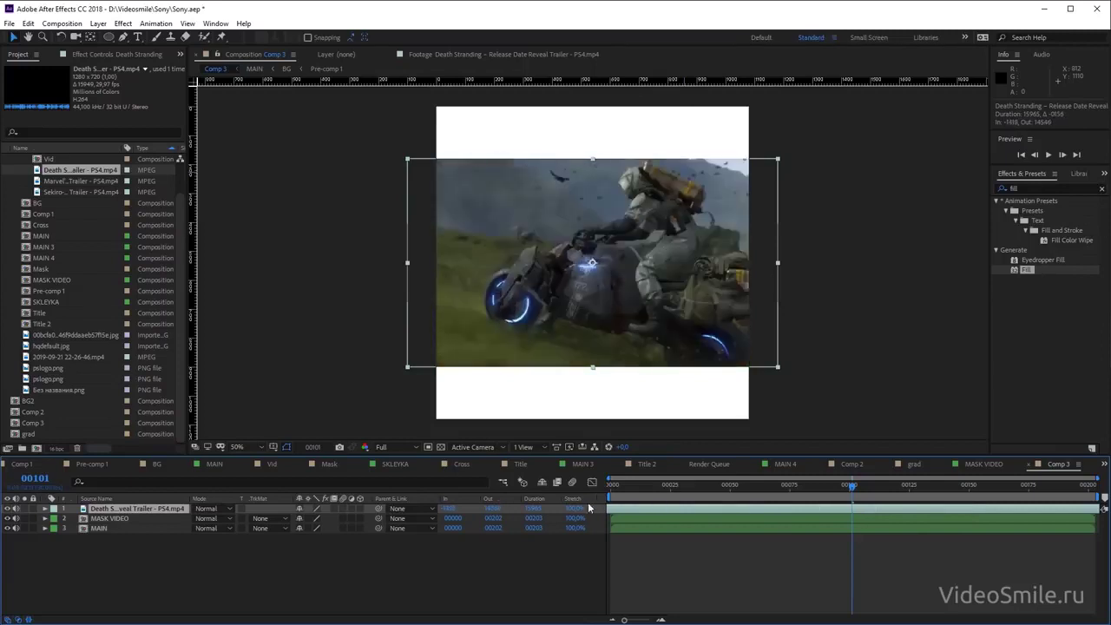
{"action": "left_click_drag", "start_coordinate": [778, 366], "coordinate": [875, 469]}
{"action": "left_click_drag", "start_coordinate": [765, 496], "coordinate": [569, 489]}
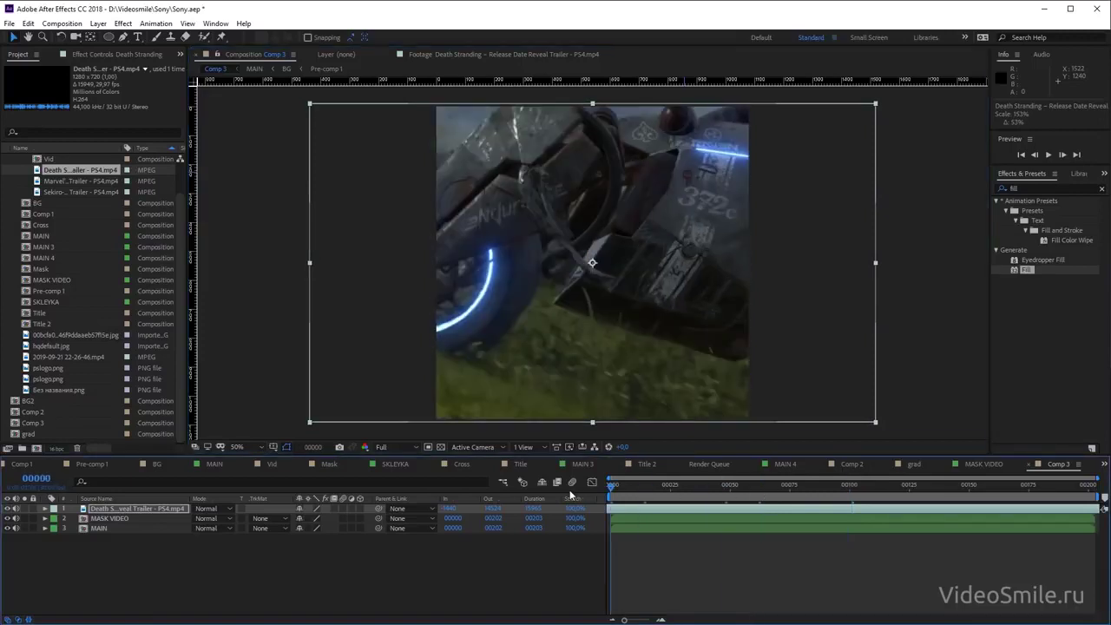
{"action": "left_click", "coordinate": [180, 560]}
Move the MASK VIDEO layer above the trailer layer
{"action": "left_click", "coordinate": [125, 517]}
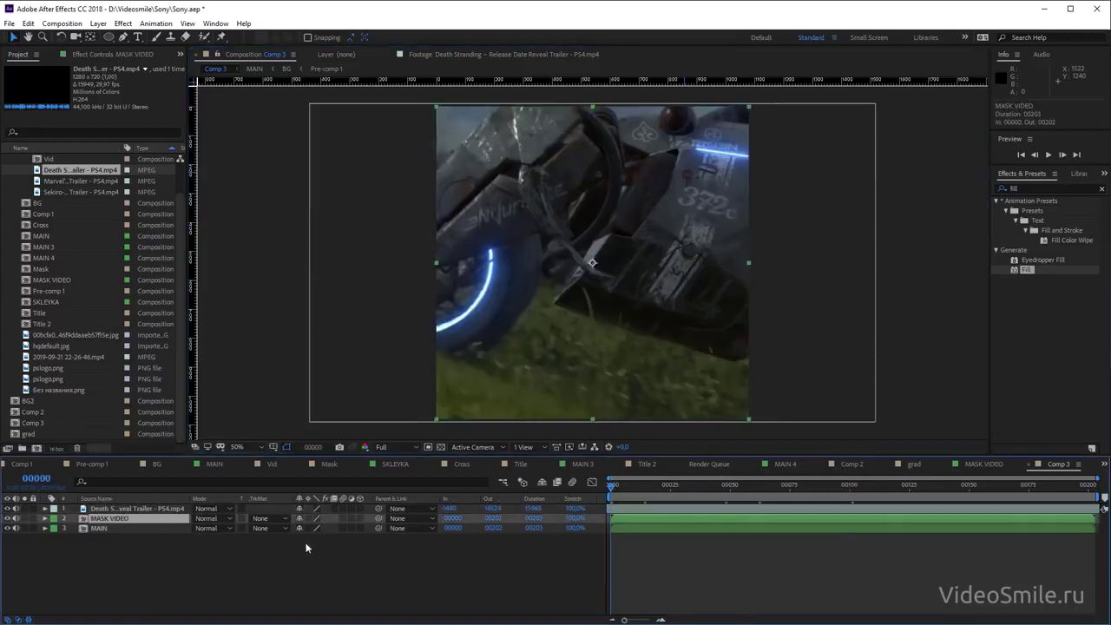
{"action": "left_click_drag", "start_coordinate": [113, 519], "coordinate": [119, 518]}
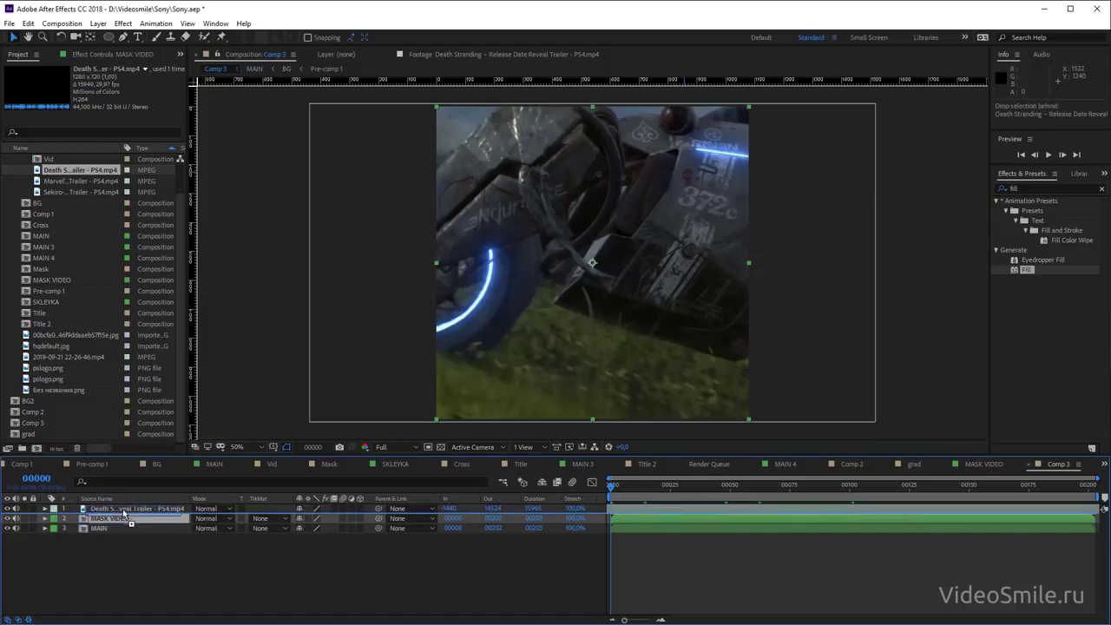
{"action": "left_click_drag", "start_coordinate": [117, 518], "coordinate": [123, 509]}
{"action": "left_click", "coordinate": [124, 519]}
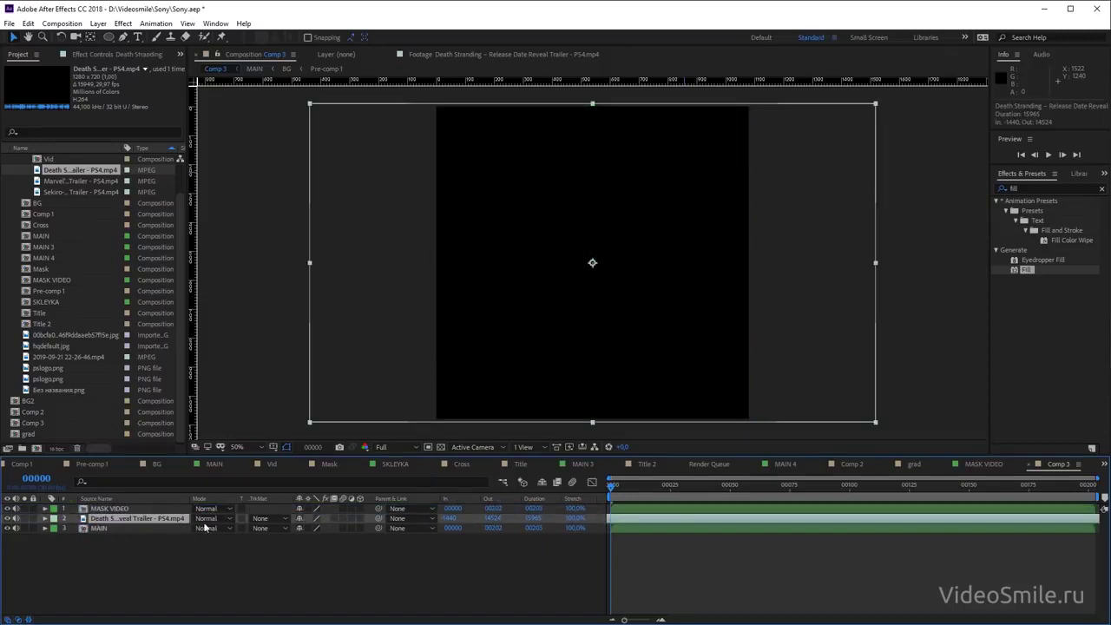
Set the trailer's track matte to Luma Matte "MASK VIDEO" and preview the result
{"action": "left_click", "coordinate": [280, 519]}
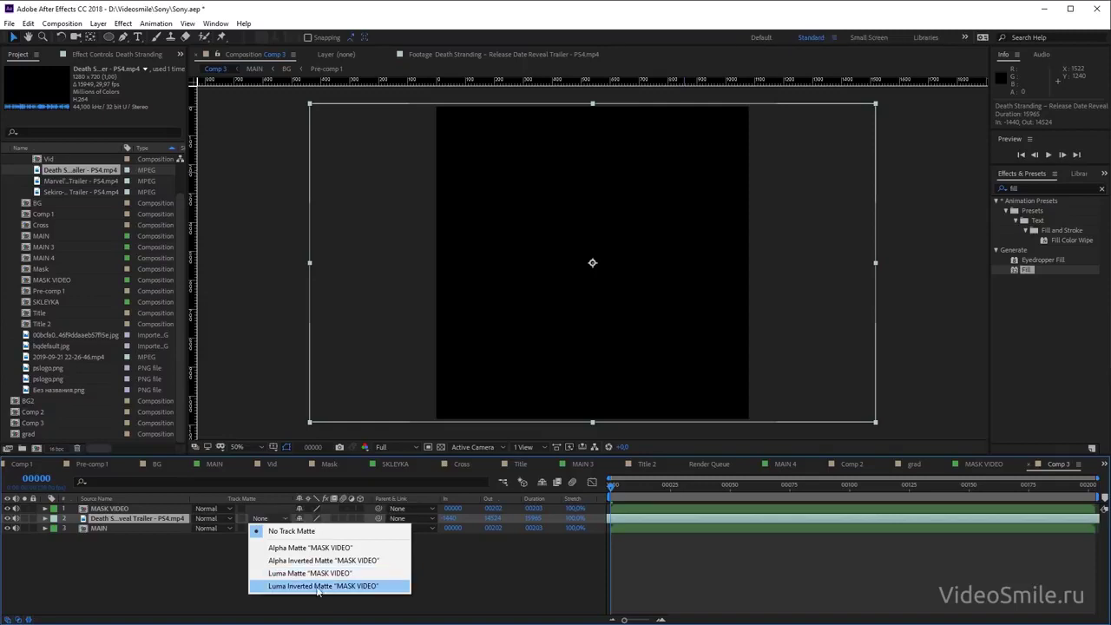
{"action": "left_click", "coordinate": [697, 567]}
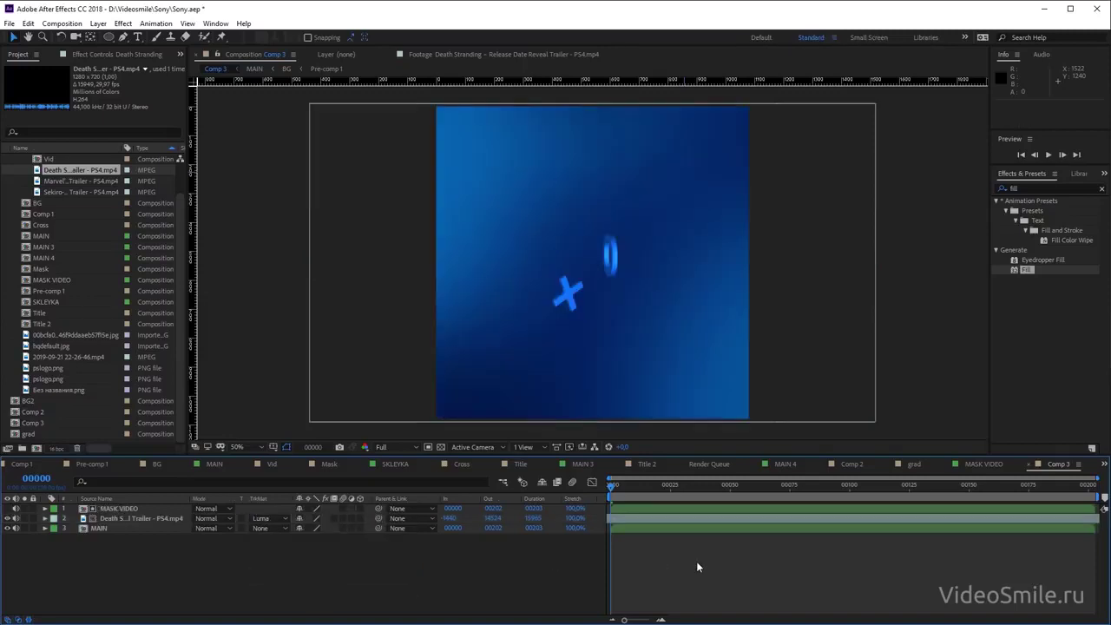
{"action": "key", "text": "space"}
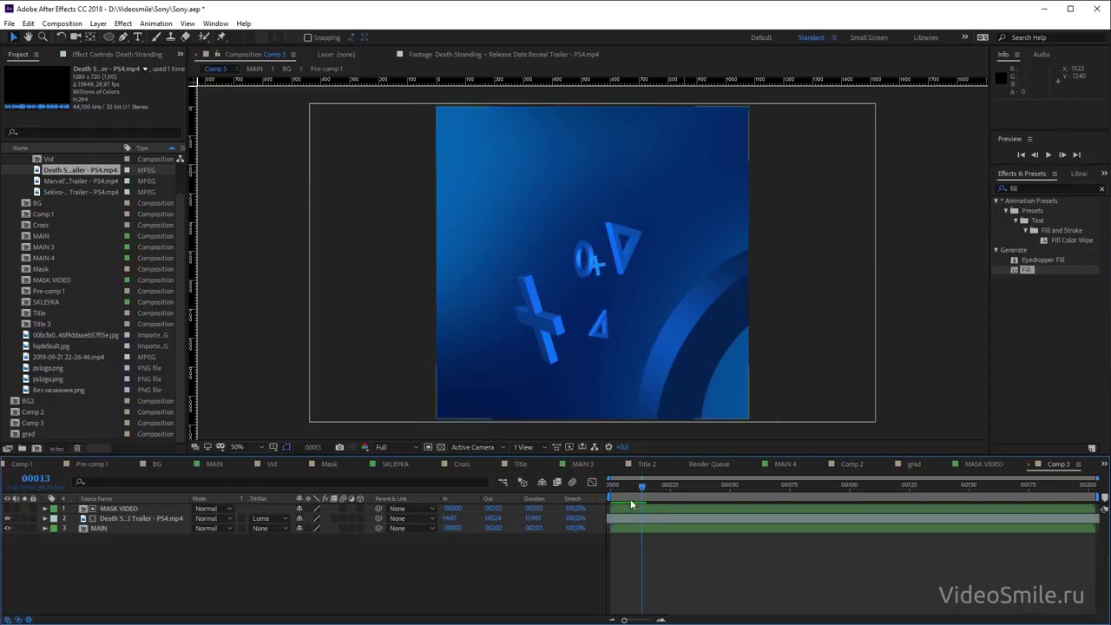
{"action": "key", "text": "space"}
{"action": "key", "text": "space"}
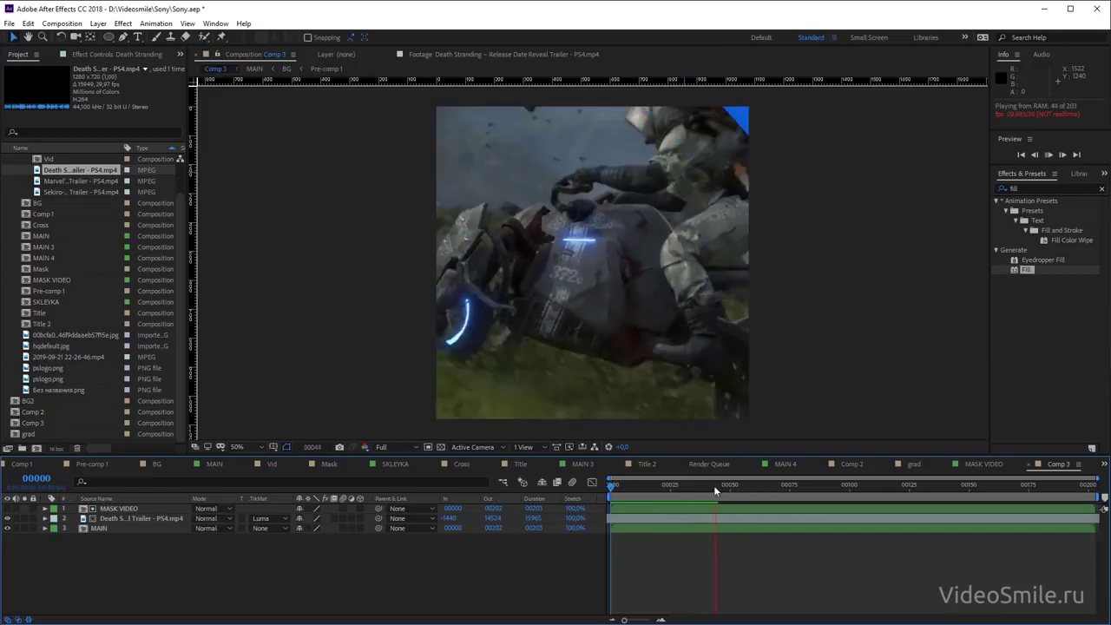
{"action": "key", "text": "space"}
{"action": "key", "text": "space"}
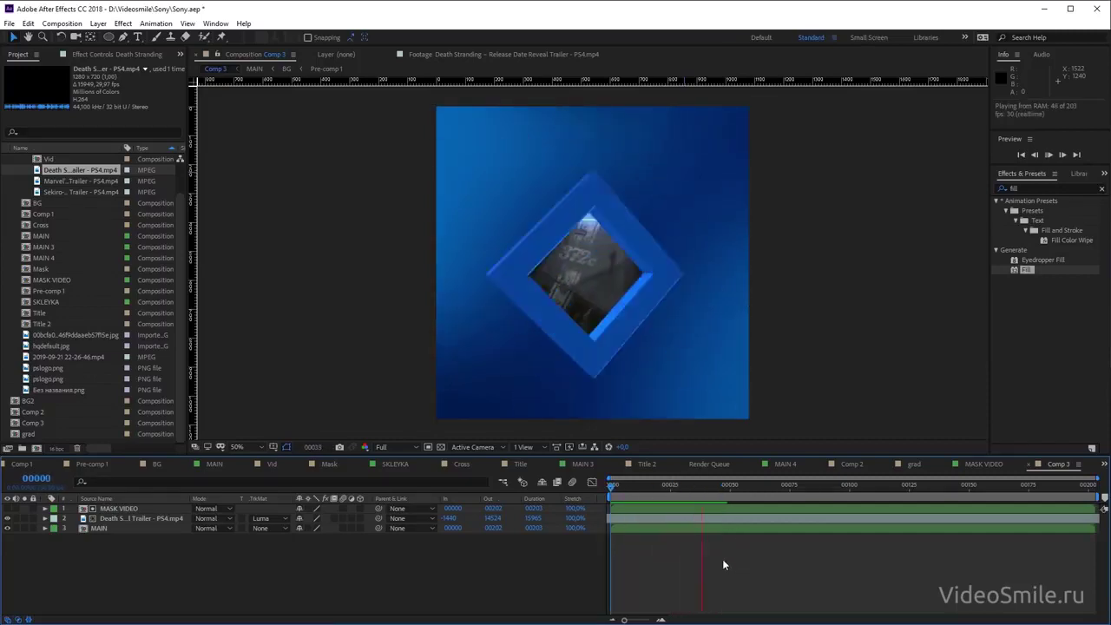
{"action": "key", "text": "space"}
{"action": "key", "text": "space"}
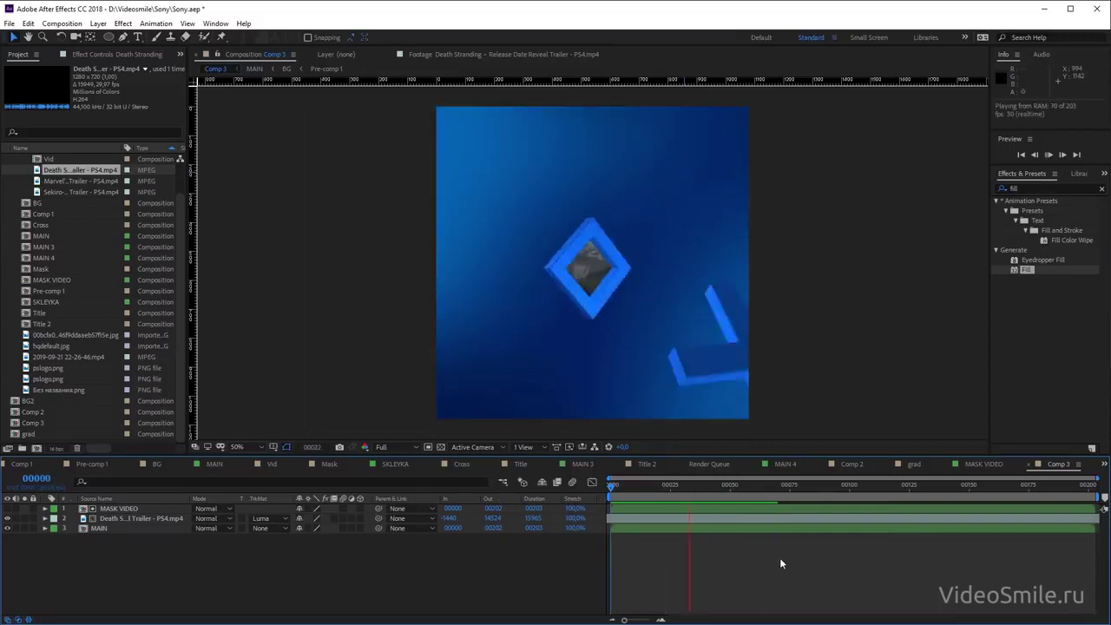
{"action": "mouse_move", "coordinate": [726, 483]}
{"action": "left_mouse_down"}
{"action": "mouse_move", "coordinate": [686, 487]}
{"action": "mouse_move", "coordinate": [703, 496]}
{"action": "left_mouse_up"}
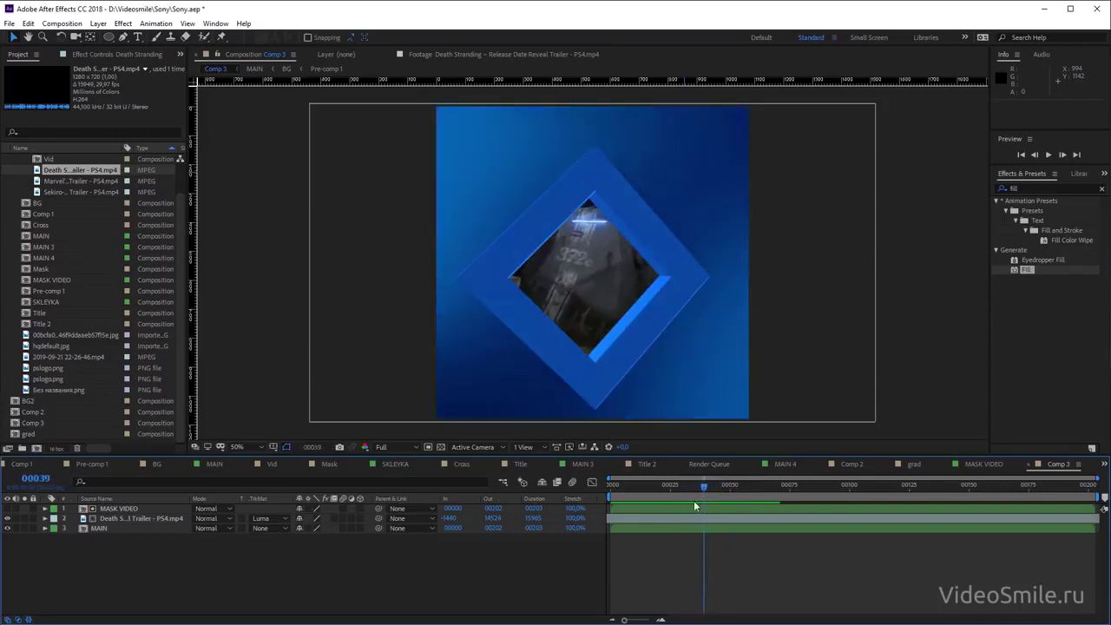
{"action": "left_click", "coordinate": [98, 23]}
Add an adjustment layer between the trailer and MAIN and apply RSMB to it
{"action": "mouse_move", "coordinate": [161, 37]}
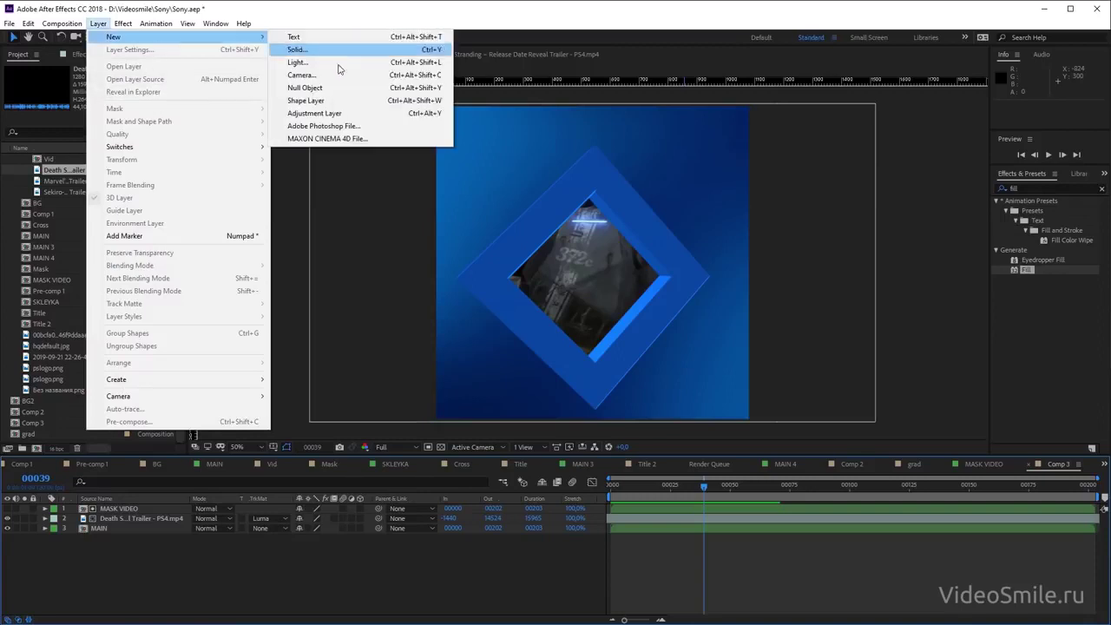
{"action": "left_click", "coordinate": [331, 113]}
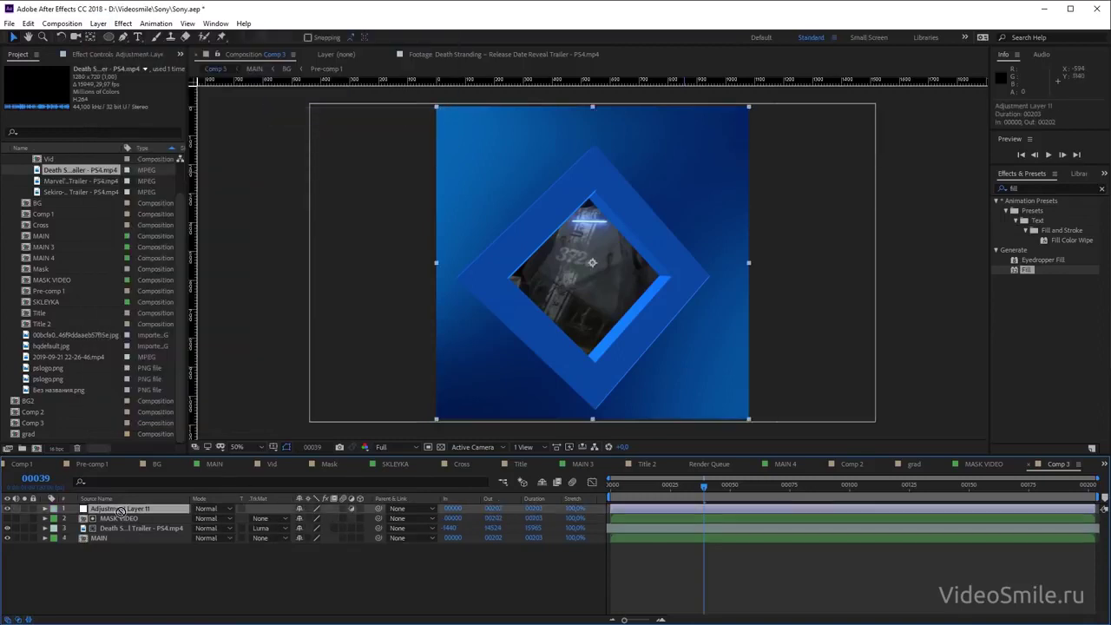
{"action": "left_click_drag", "start_coordinate": [120, 511], "coordinate": [127, 531]}
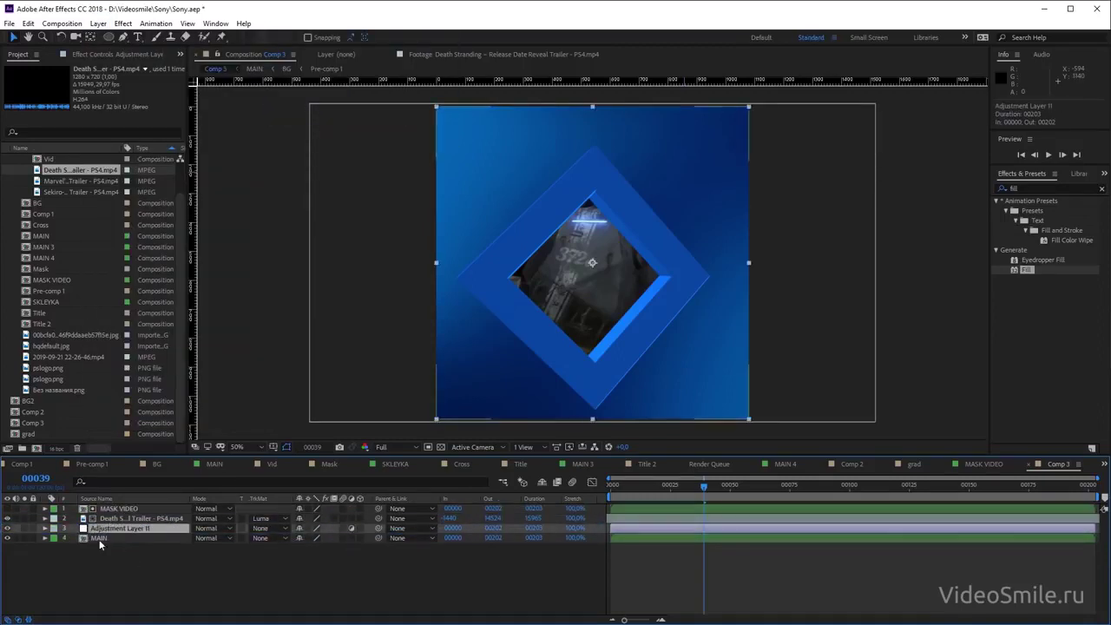
{"action": "left_click", "coordinate": [1032, 187]}
{"action": "type", "text": "rs"}
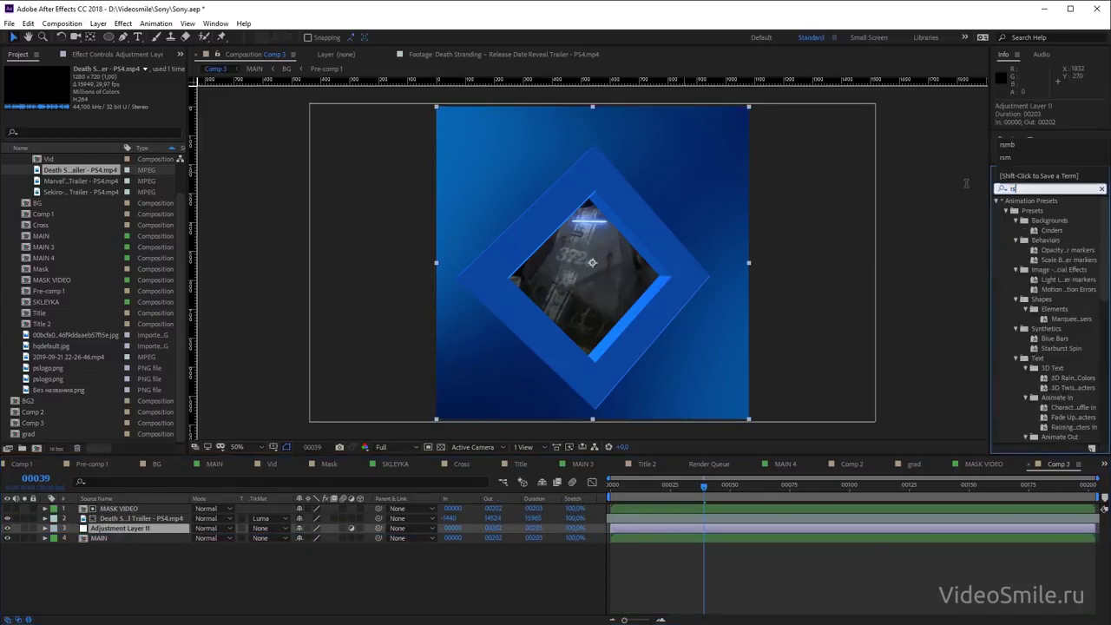
{"action": "type", "text": "mb"}
{"action": "left_click_drag", "start_coordinate": [1030, 211], "coordinate": [130, 528]}
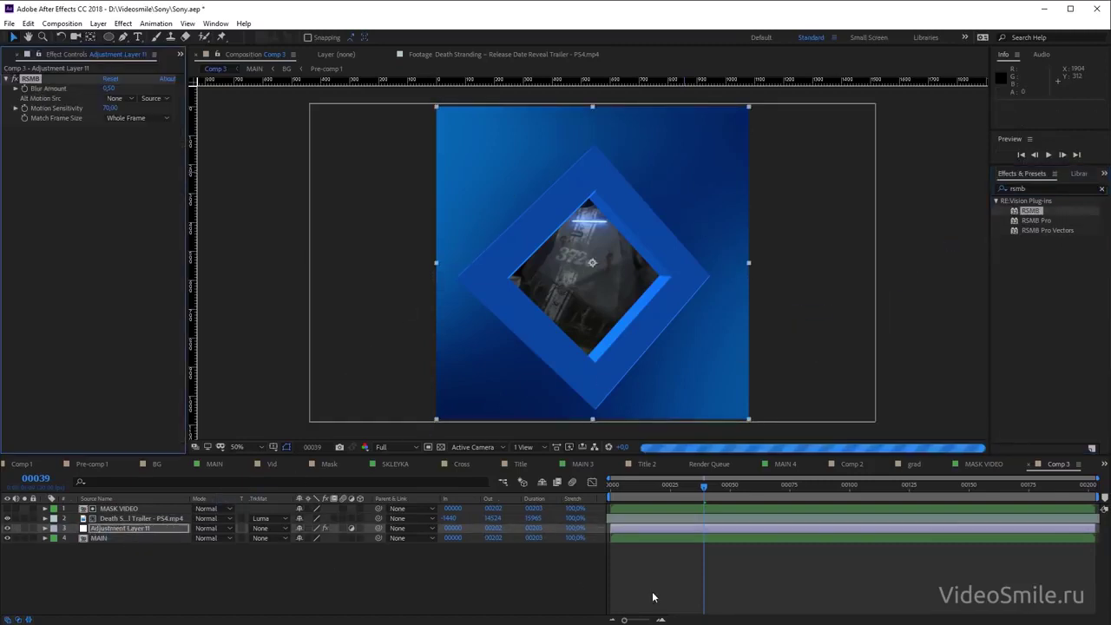
Enter 10 for RSMB's Motion Sensitivity and preview the motion-blurred animation
{"action": "scroll", "coordinate": [564, 329], "scroll_direction": "up", "scroll_amount": 2}
{"action": "left_click_drag", "start_coordinate": [575, 340], "coordinate": [625, 277]}
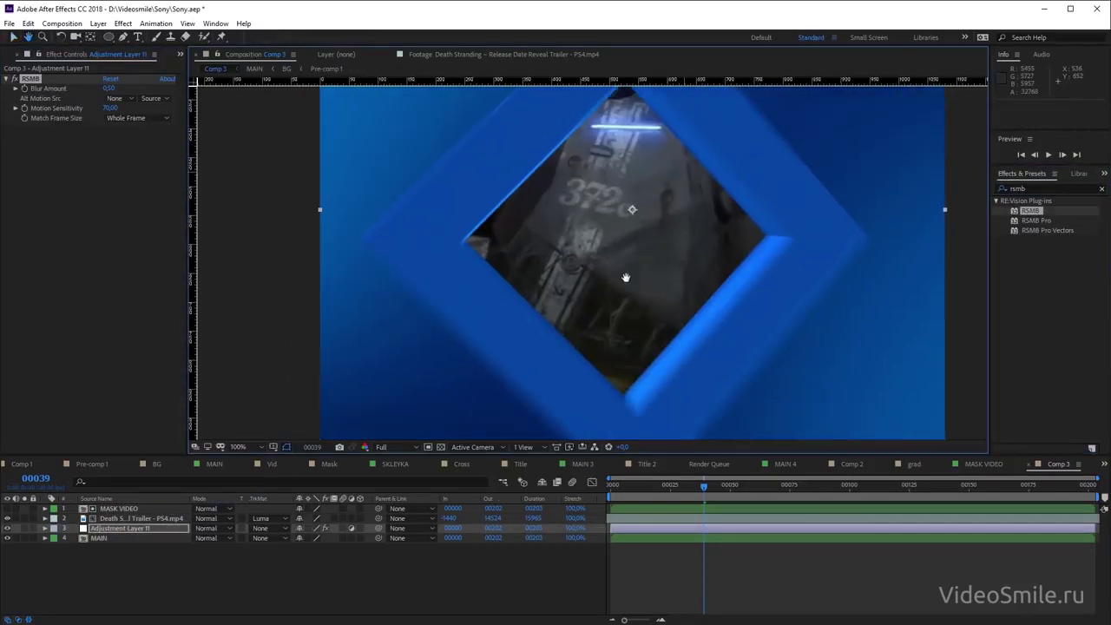
{"action": "left_click", "coordinate": [87, 527]}
{"action": "left_click_drag", "start_coordinate": [513, 322], "coordinate": [538, 306]}
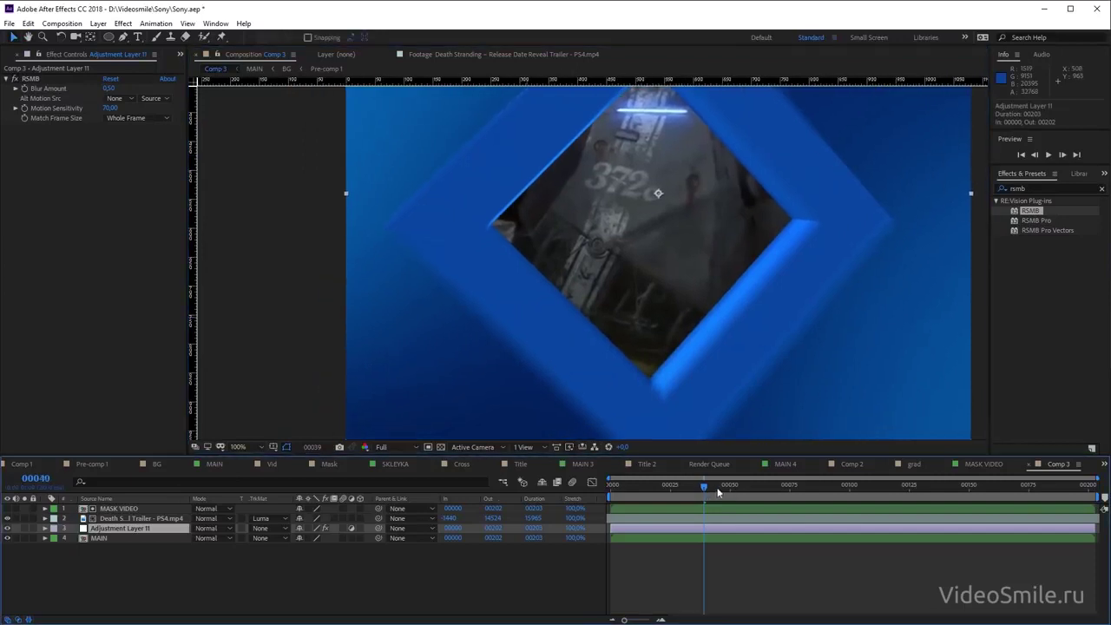
{"action": "left_click_drag", "start_coordinate": [720, 490], "coordinate": [678, 492]}
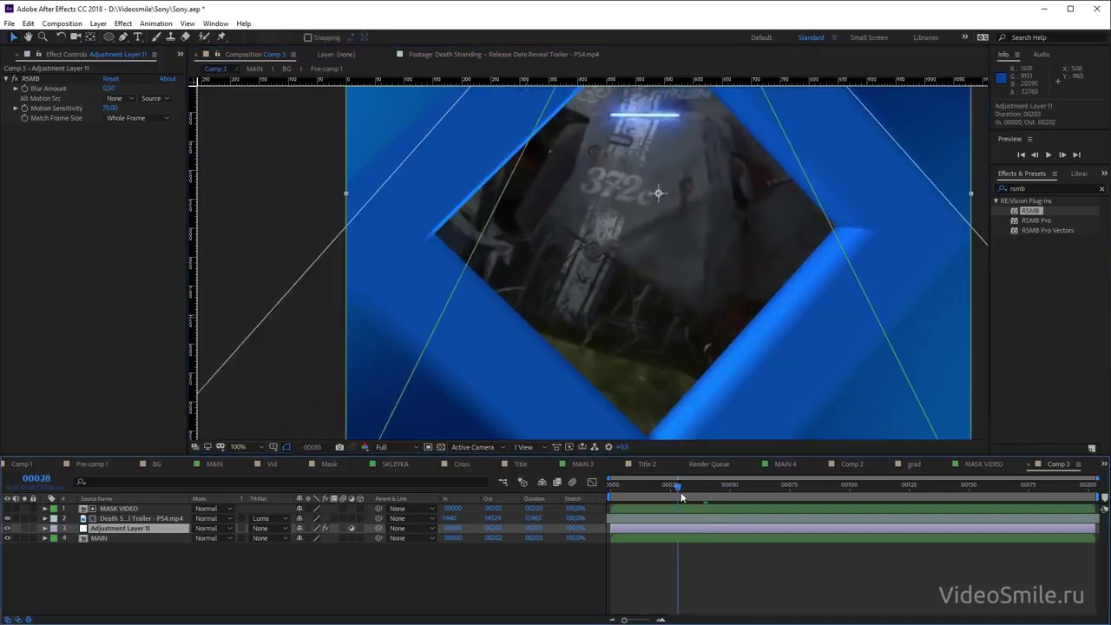
{"action": "left_click", "coordinate": [109, 107]}
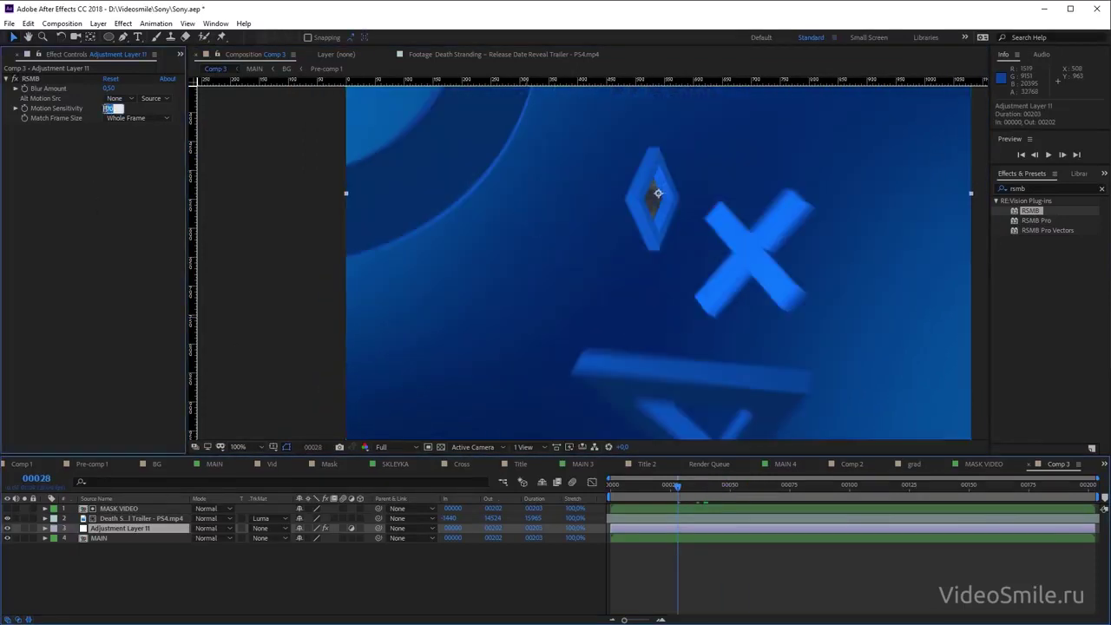
{"action": "type", "text": "5010"}
{"action": "key", "text": "Return"}
{"action": "type", "text": "0,3"}
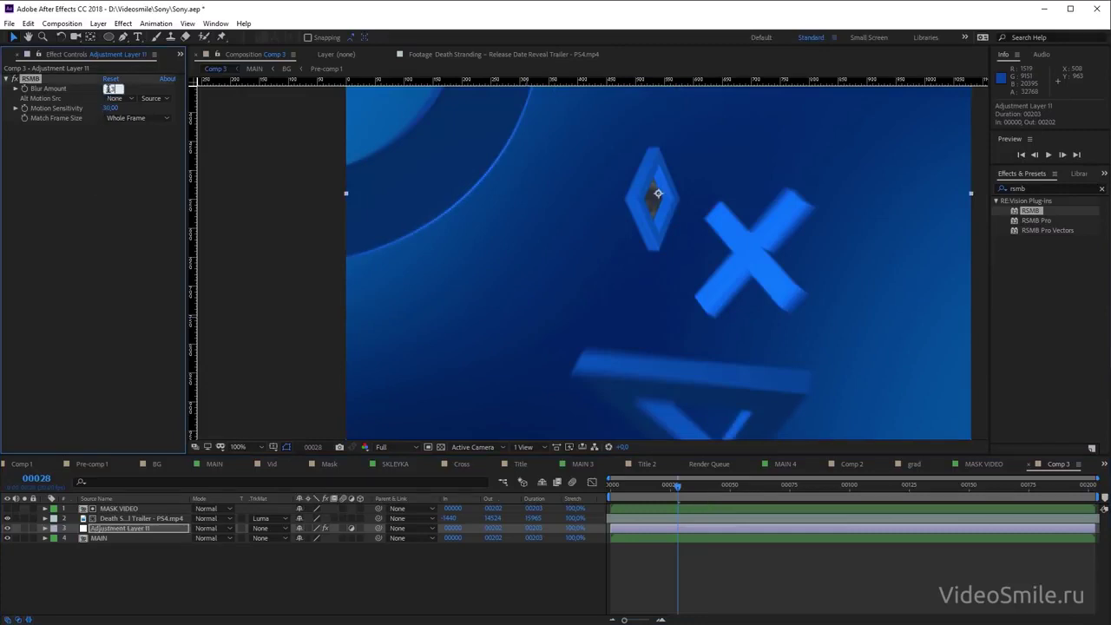
{"action": "key", "text": "space"}
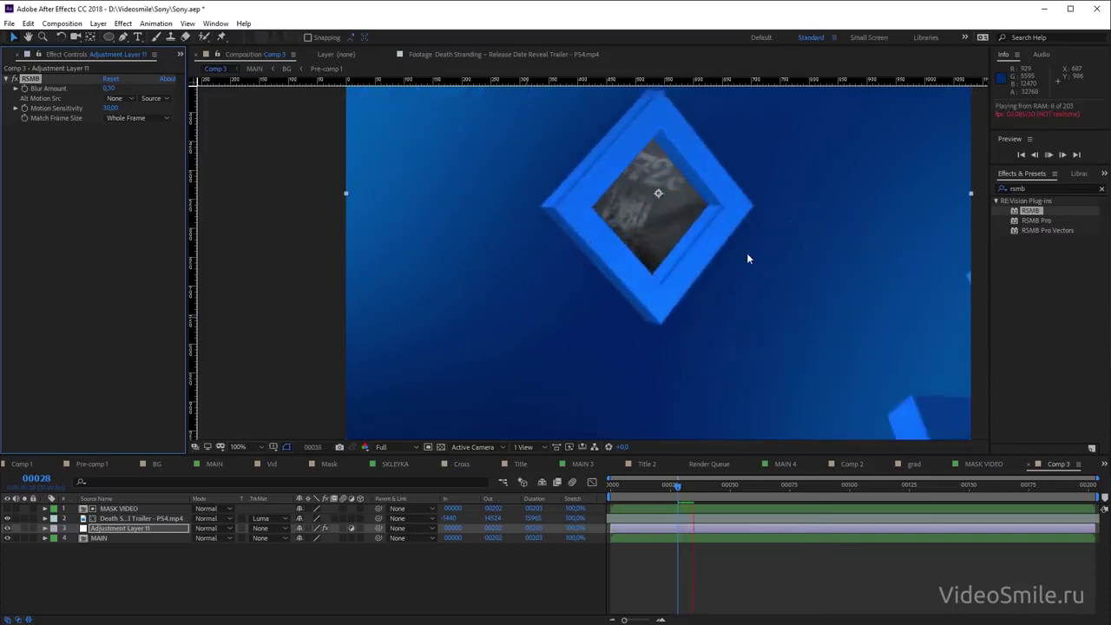
{"action": "key", "text": "space"}
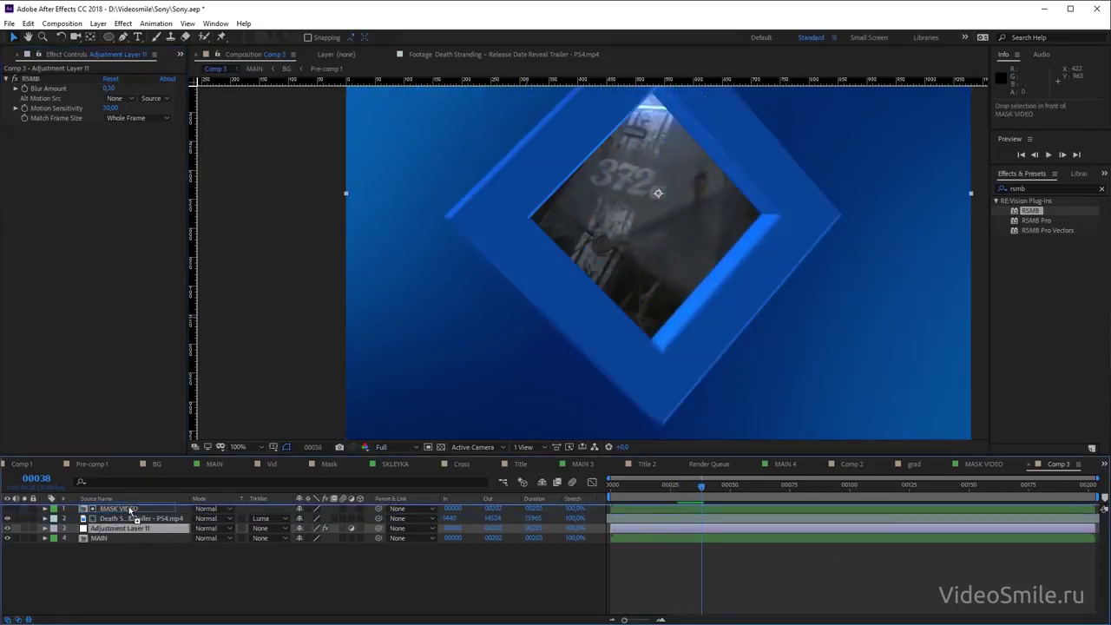
Move the adjustment layer to the top of the stack and go to frame 44
{"action": "left_click_drag", "start_coordinate": [127, 526], "coordinate": [128, 506]}
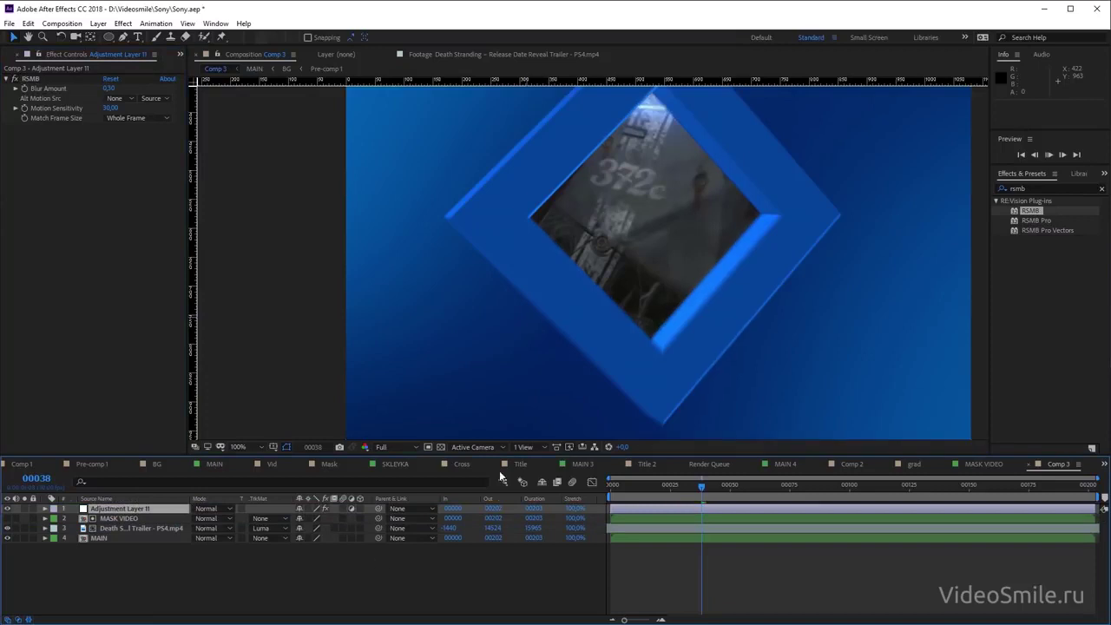
{"action": "key", "text": "Page_Down"}
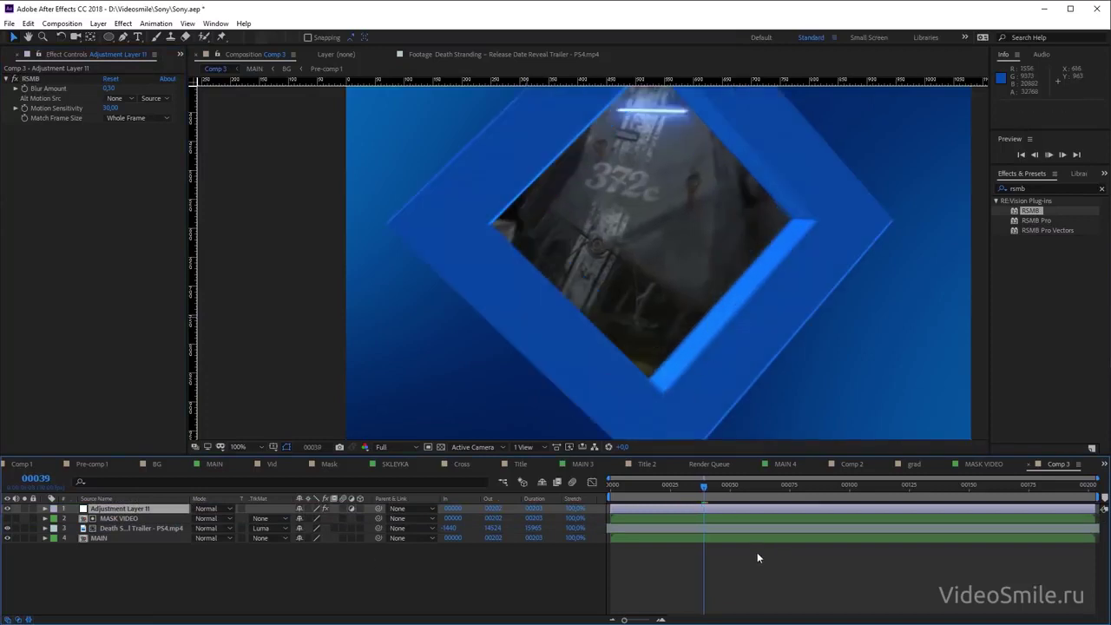
{"action": "key", "text": "Page_Down"}
{"action": "key", "text": "Page_Down"}
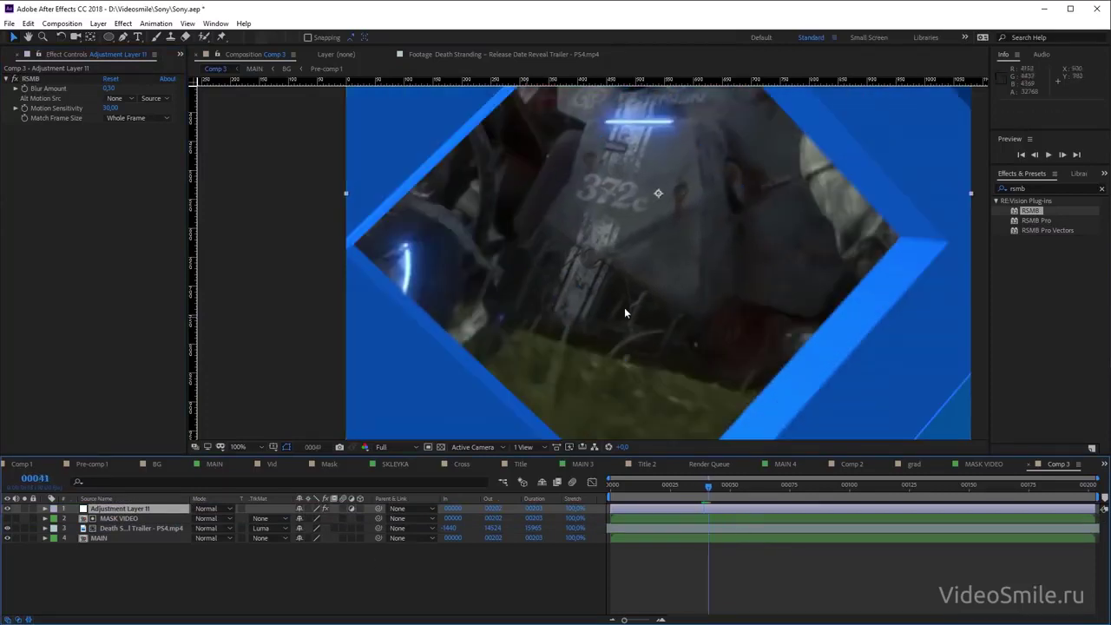
{"action": "left_click_drag", "start_coordinate": [711, 486], "coordinate": [717, 489]}
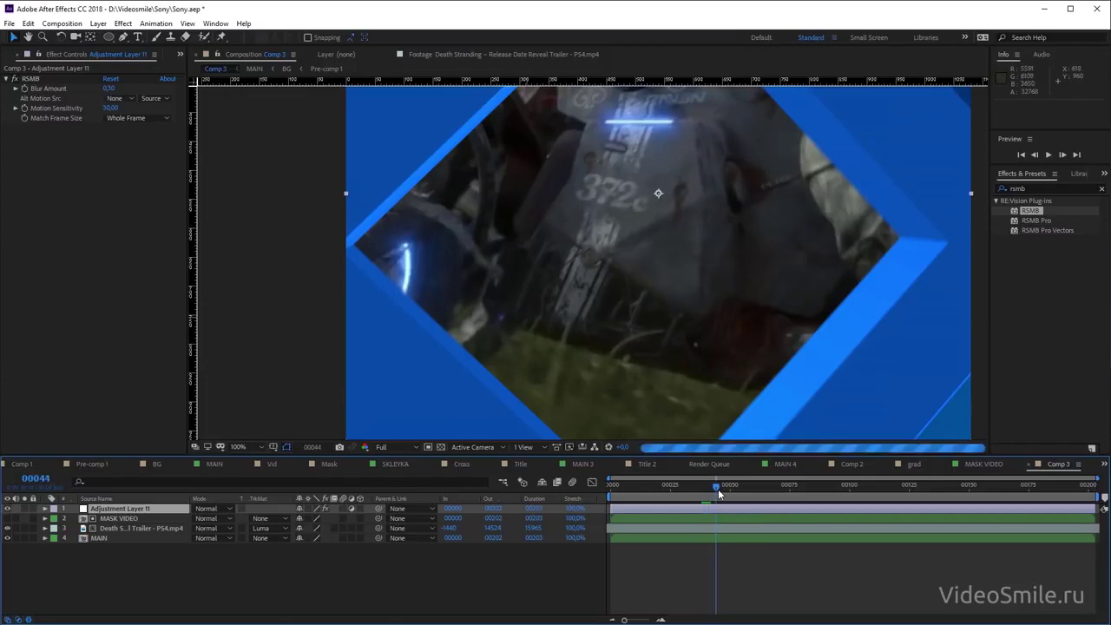
{"action": "key", "text": "comma"}
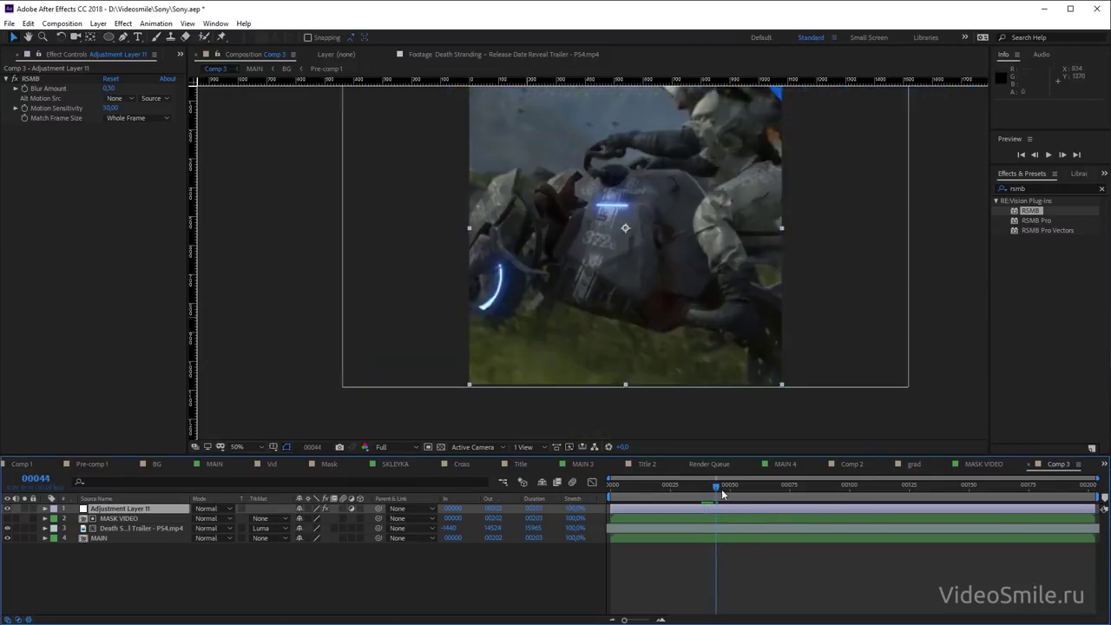
{"action": "left_click_drag", "start_coordinate": [717, 492], "coordinate": [716, 493]}
Keyframe RSMB Blur Amount from 0.30 at frame 44 to -2 at frame 56, then scrub to check
{"action": "left_click", "coordinate": [25, 88]}
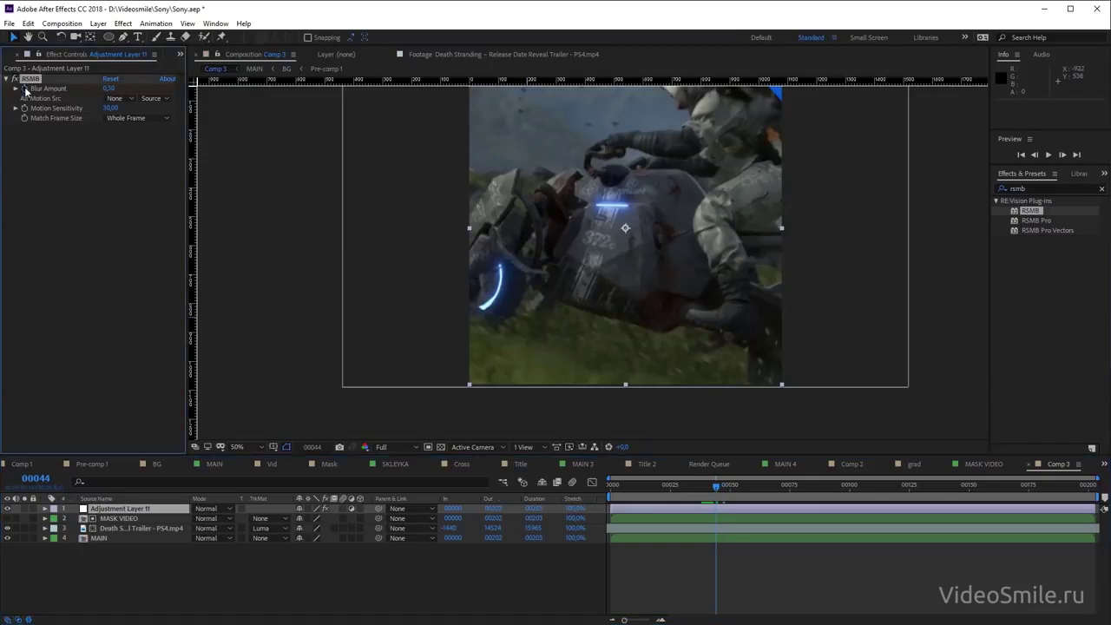
{"action": "key", "text": "u"}
{"action": "left_click", "coordinate": [744, 488]}
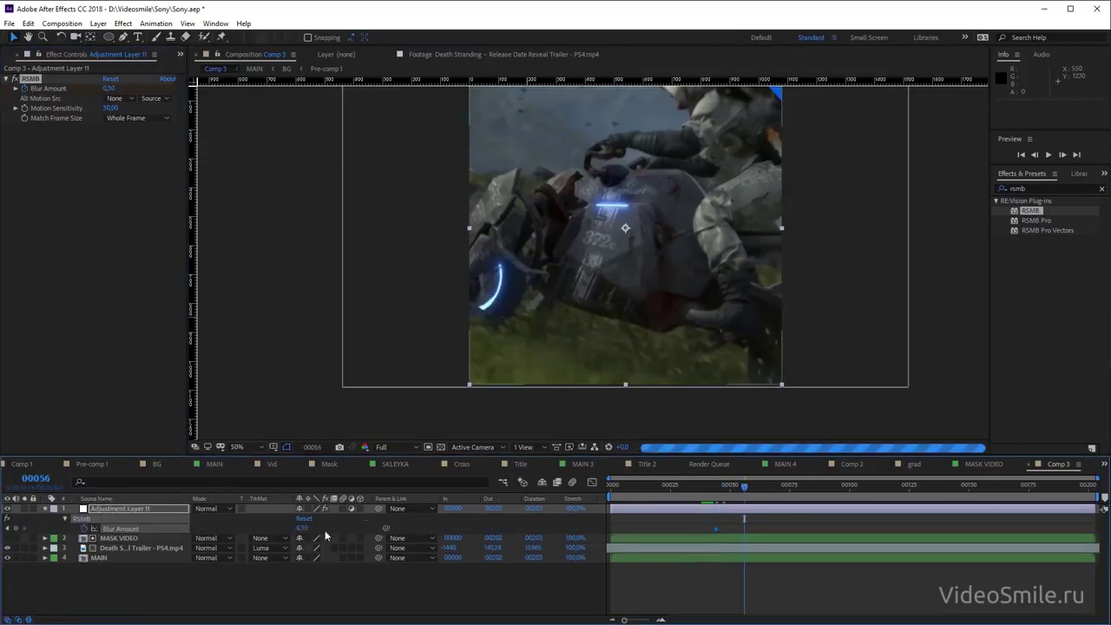
{"action": "left_click", "coordinate": [303, 528]}
{"action": "type", "text": "-2,"}
{"action": "key", "text": "Return"}
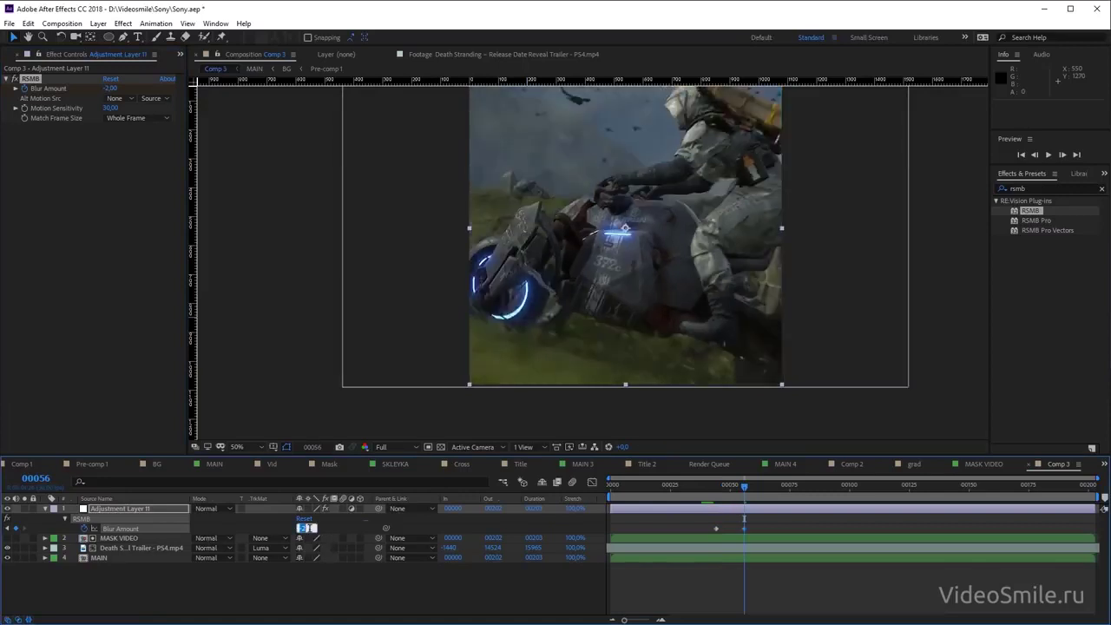
{"action": "left_click", "coordinate": [708, 487]}
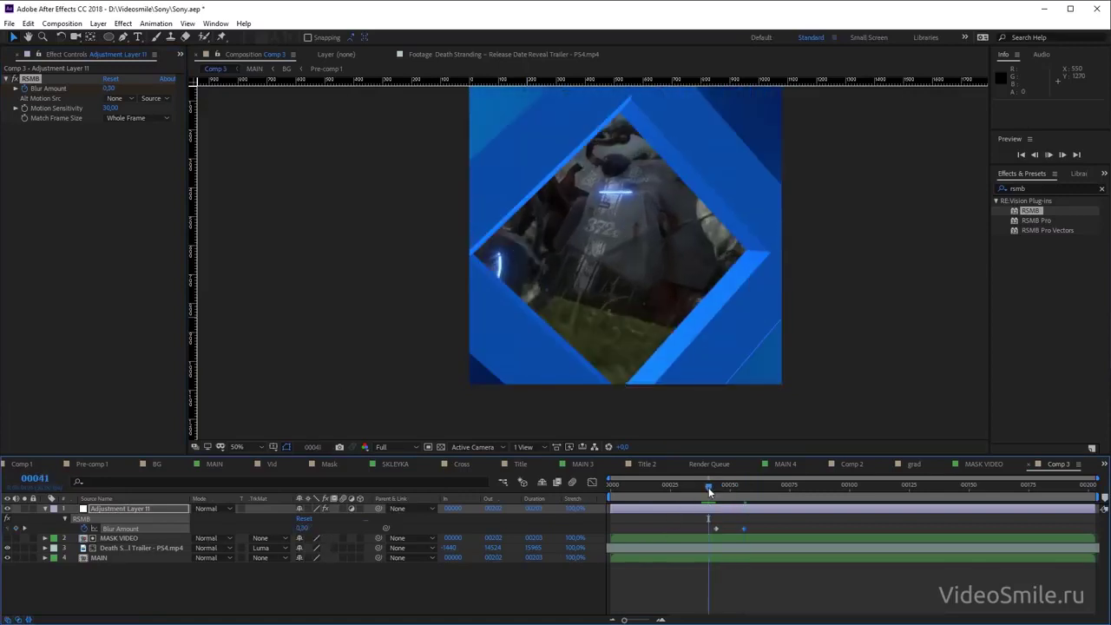
{"action": "left_click_drag", "start_coordinate": [708, 488], "coordinate": [700, 494]}
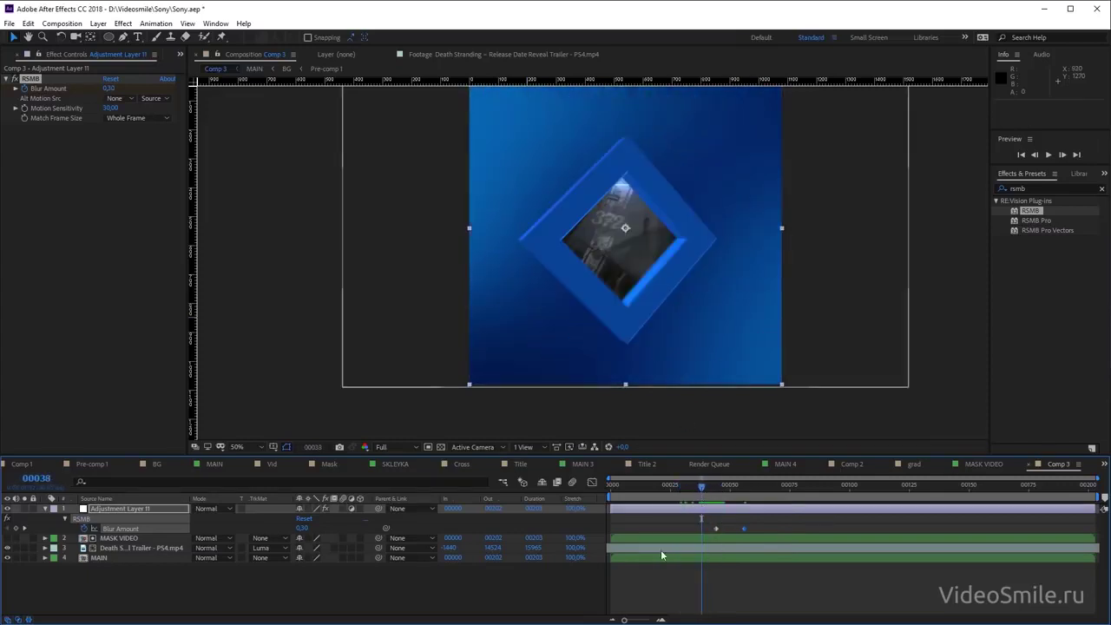
Apply the Glow effect to the Death Stranding trailer layer
{"action": "left_click", "coordinate": [125, 548]}
{"action": "left_click", "coordinate": [1028, 187]}
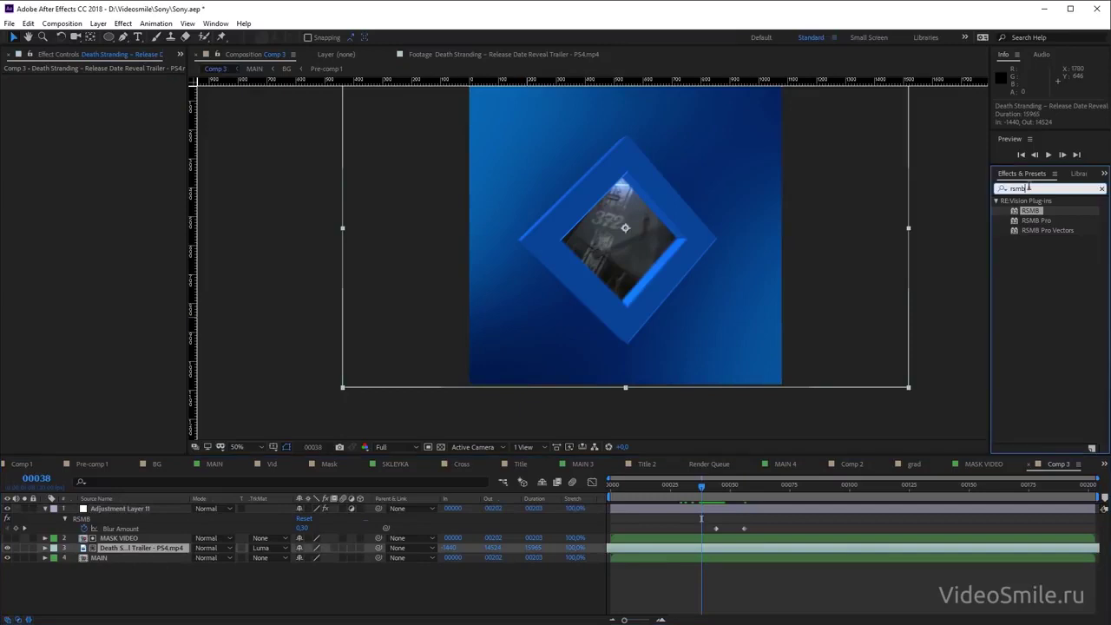
{"action": "type", "text": "glow"}
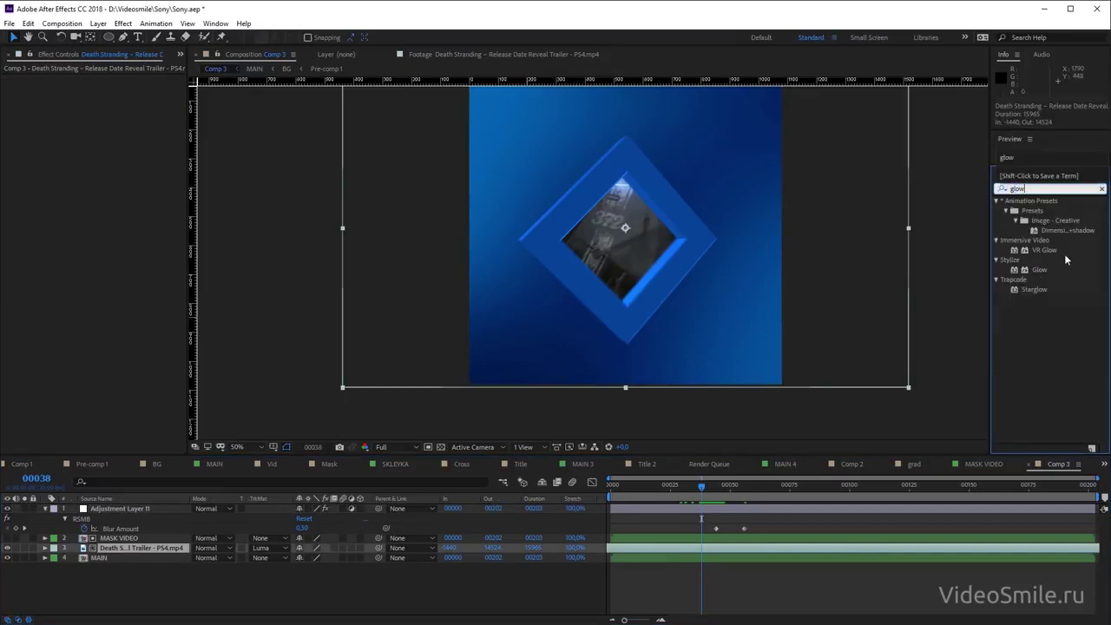
{"action": "left_click_drag", "start_coordinate": [1040, 269], "coordinate": [602, 276]}
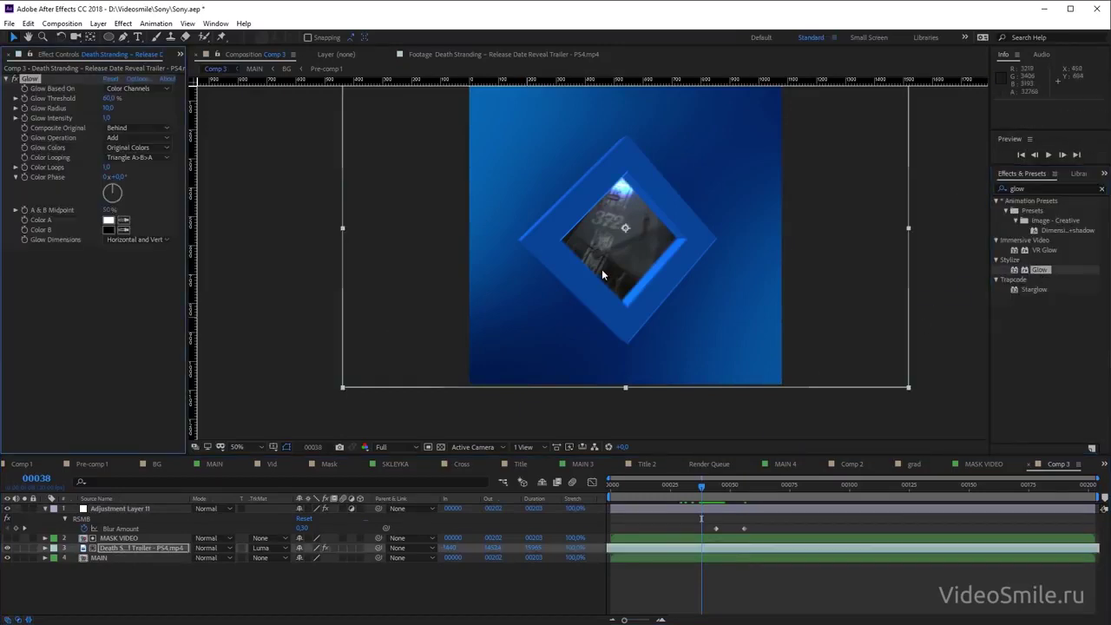
{"action": "key", "text": "period"}
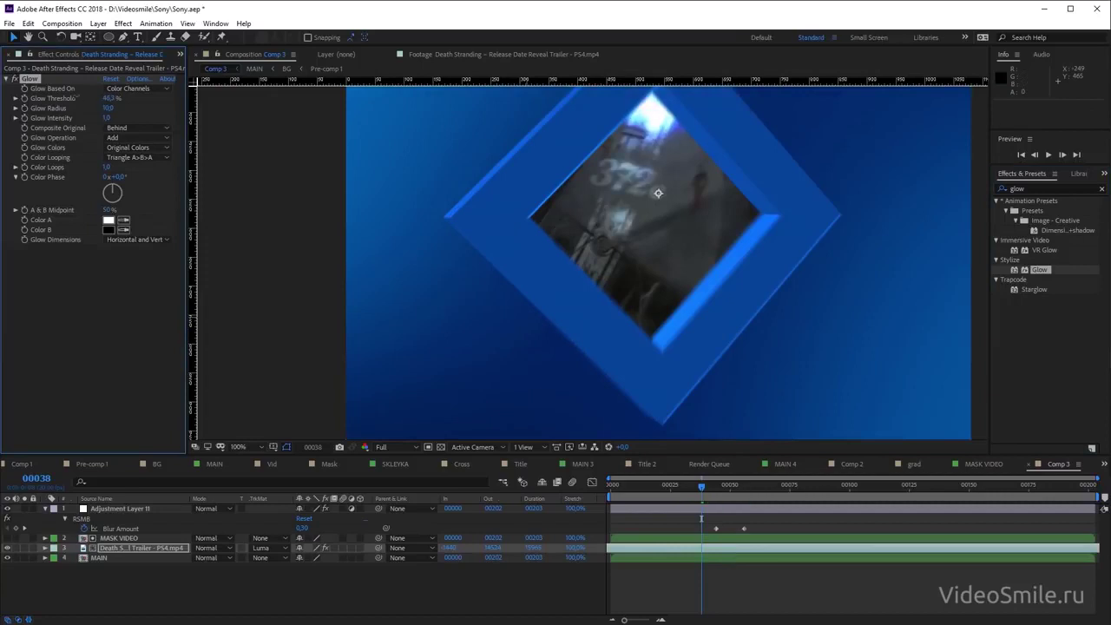
Set Glow Threshold to 34.1% and Glow Radius to 96, toggling the effect to compare
{"action": "left_click_drag", "start_coordinate": [87, 98], "coordinate": [70, 98]}
{"action": "key", "text": "Return"}
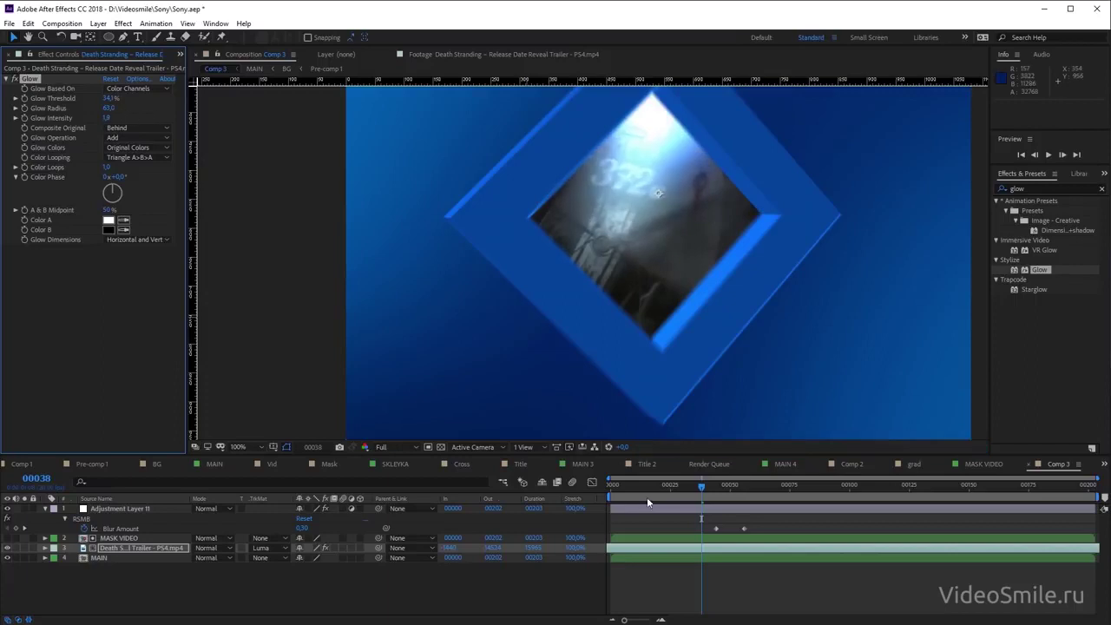
{"action": "left_click_drag", "start_coordinate": [701, 491], "coordinate": [724, 495]}
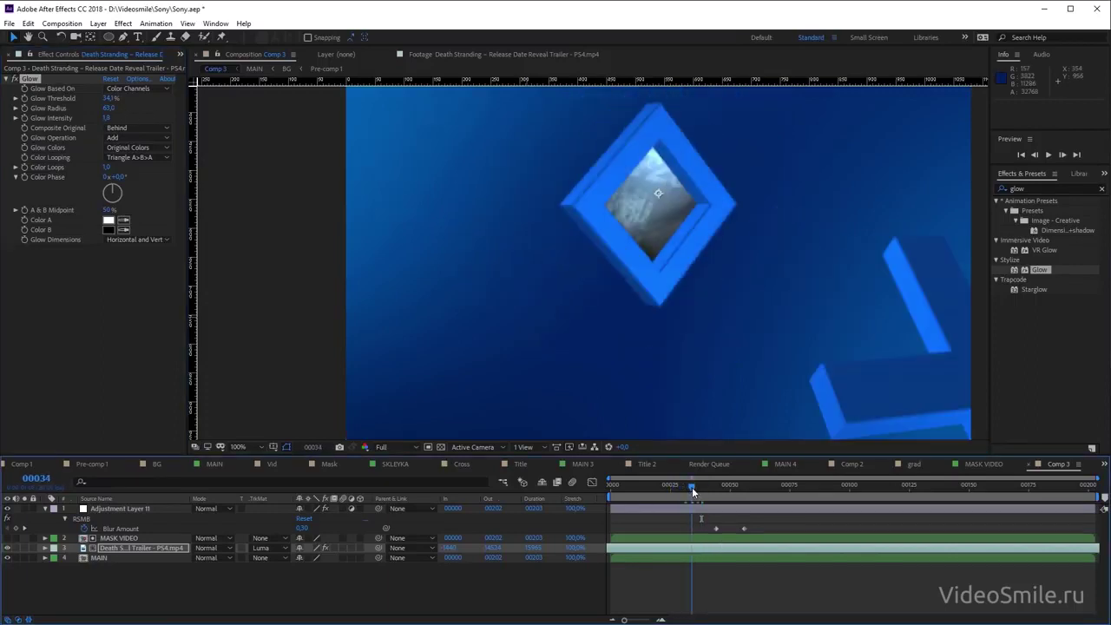
{"action": "left_click_drag", "start_coordinate": [725, 494], "coordinate": [708, 489]}
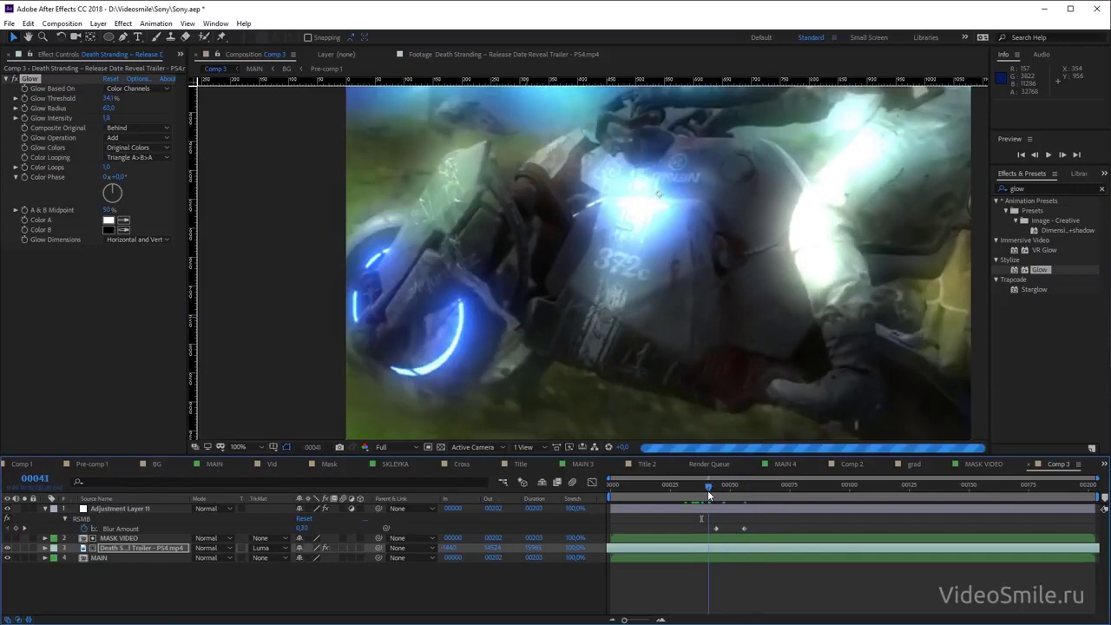
{"action": "left_click_drag", "start_coordinate": [110, 111], "coordinate": [128, 106]}
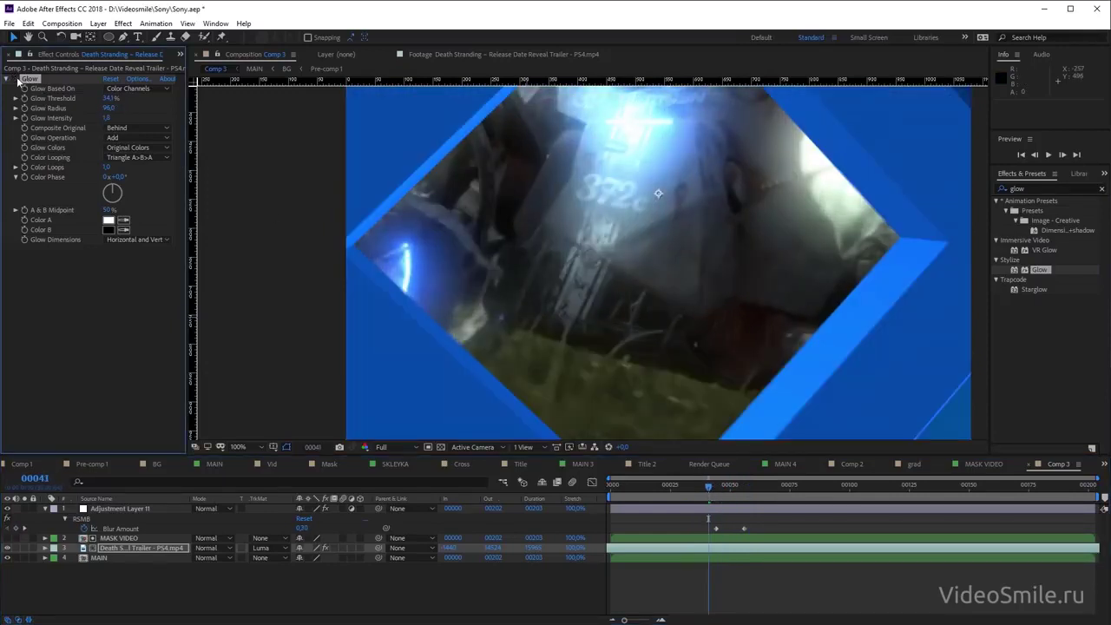
{"action": "left_click", "coordinate": [17, 79]}
{"action": "left_click", "coordinate": [17, 80]}
{"action": "left_click", "coordinate": [17, 80]}
{"action": "left_click", "coordinate": [17, 80]}
{"action": "left_click", "coordinate": [45, 548]}
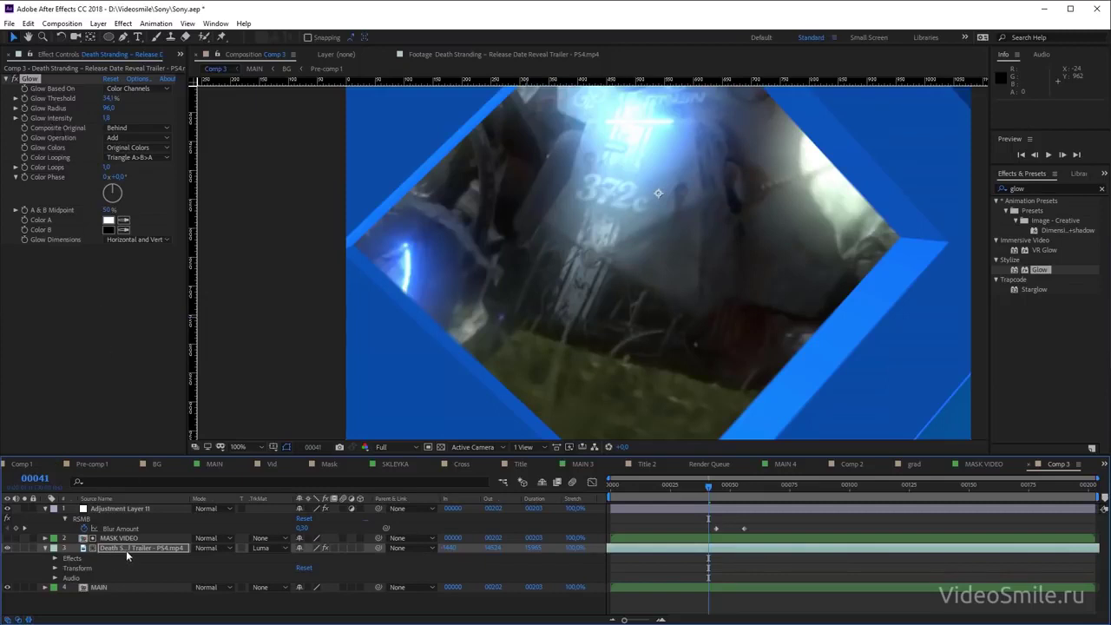
Reveal the Glow's Compositing Options and add a first Effect Opacity keyframe
{"action": "left_click", "coordinate": [53, 558]}
{"action": "left_click", "coordinate": [64, 568]}
{"action": "scroll", "coordinate": [86, 574], "scroll_direction": "down", "scroll_amount": 5}
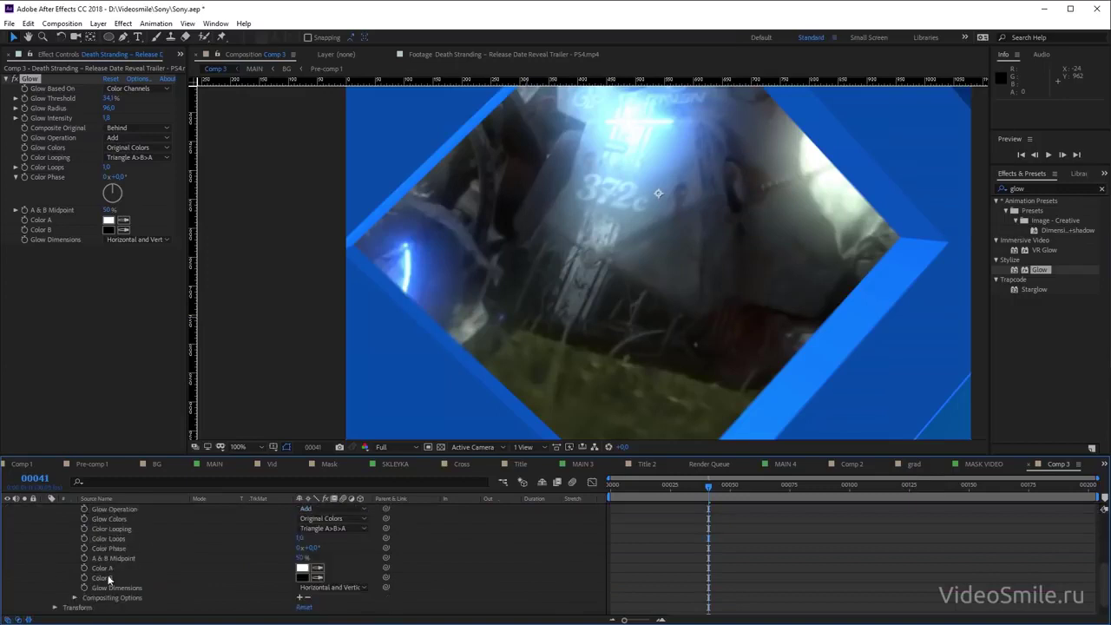
{"action": "scroll", "coordinate": [70, 595], "scroll_direction": "down", "scroll_amount": 1}
{"action": "left_click", "coordinate": [74, 580]}
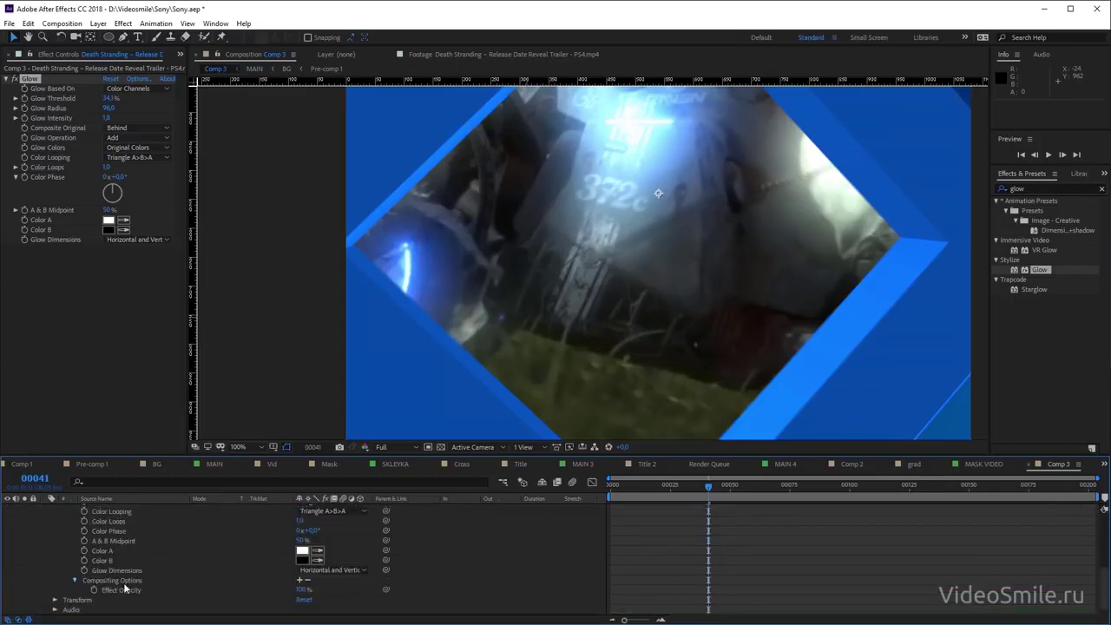
{"action": "left_click", "coordinate": [94, 579]}
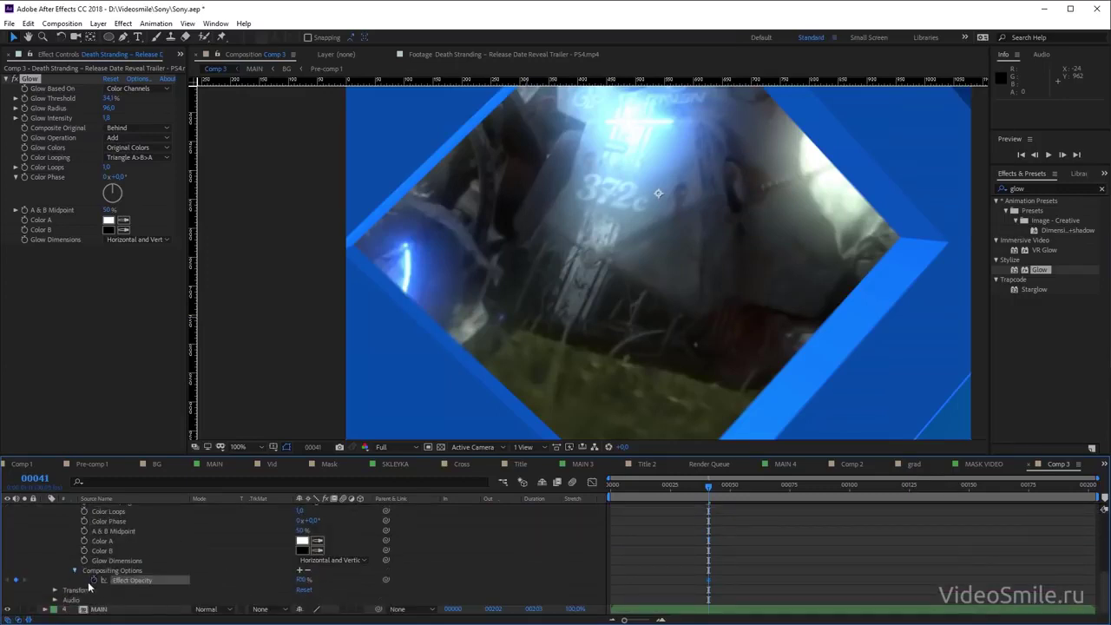
Add a 0% Effect Opacity keyframe and slide it to frame 49
{"action": "left_click_drag", "start_coordinate": [707, 487], "coordinate": [750, 495]}
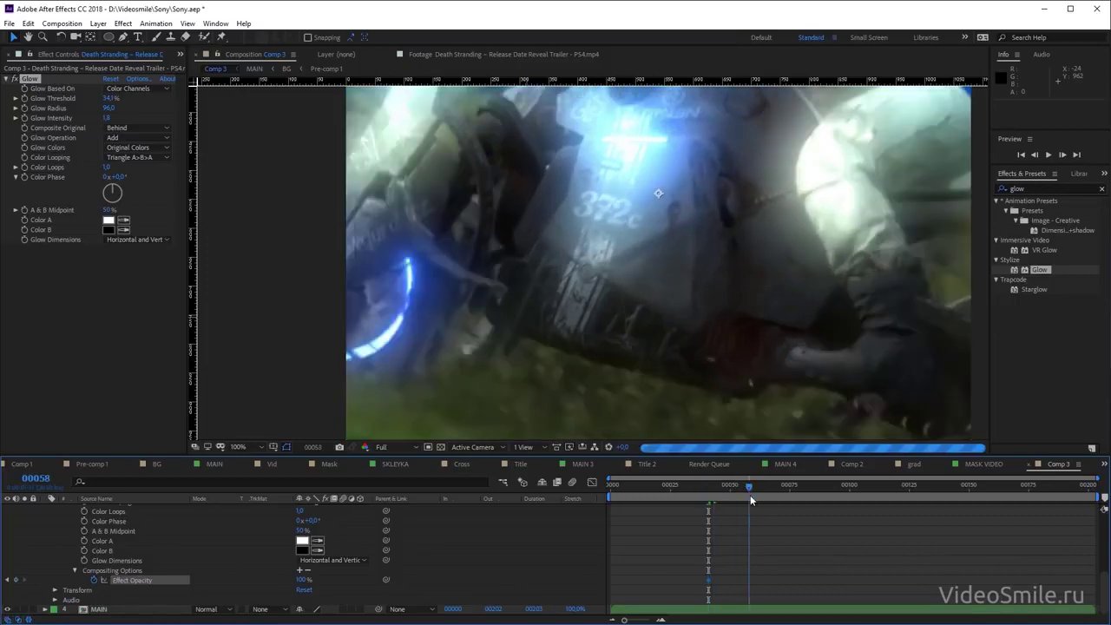
{"action": "left_click_drag", "start_coordinate": [301, 583], "coordinate": [261, 583]}
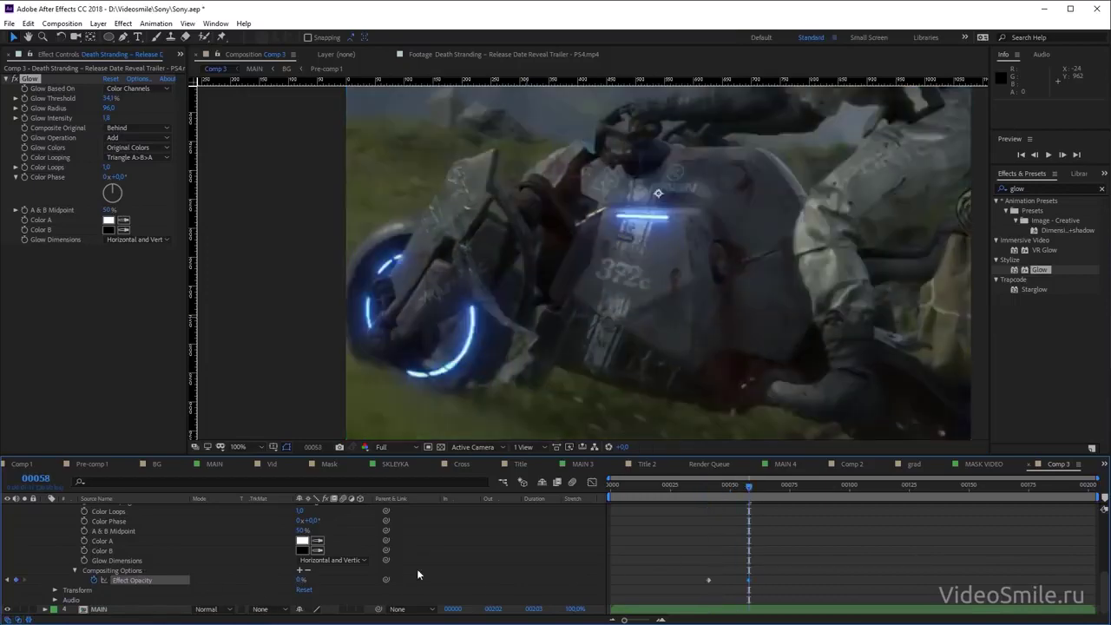
{"action": "scroll", "coordinate": [710, 521], "scroll_direction": "up", "scroll_amount": 5}
{"action": "left_click", "coordinate": [703, 484]}
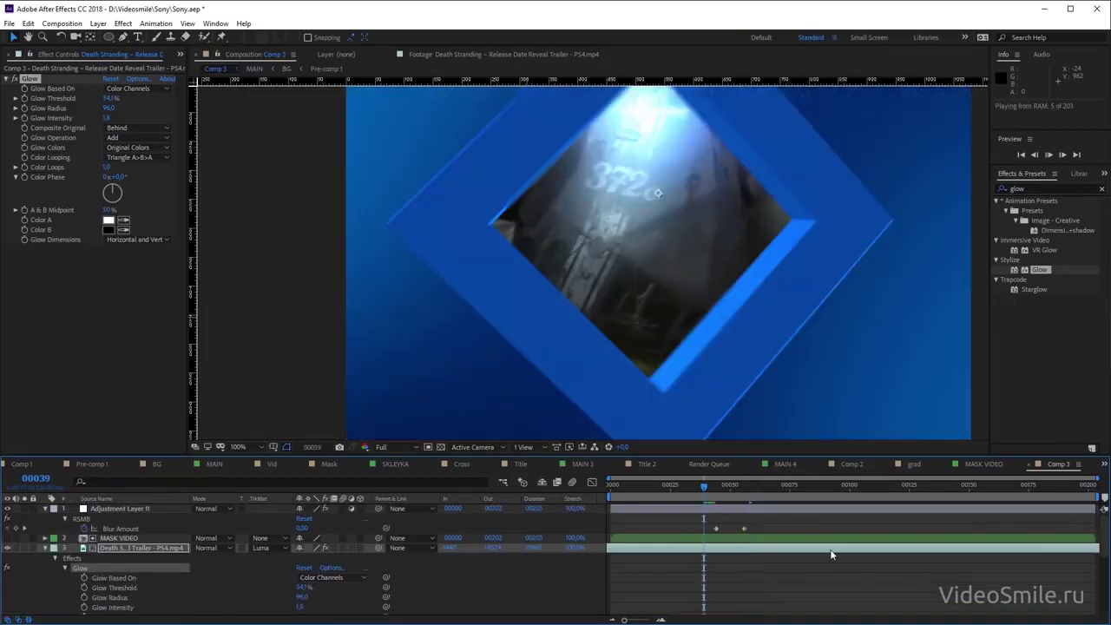
{"action": "key", "text": "space"}
{"action": "scroll", "coordinate": [781, 583], "scroll_direction": "down", "scroll_amount": 5}
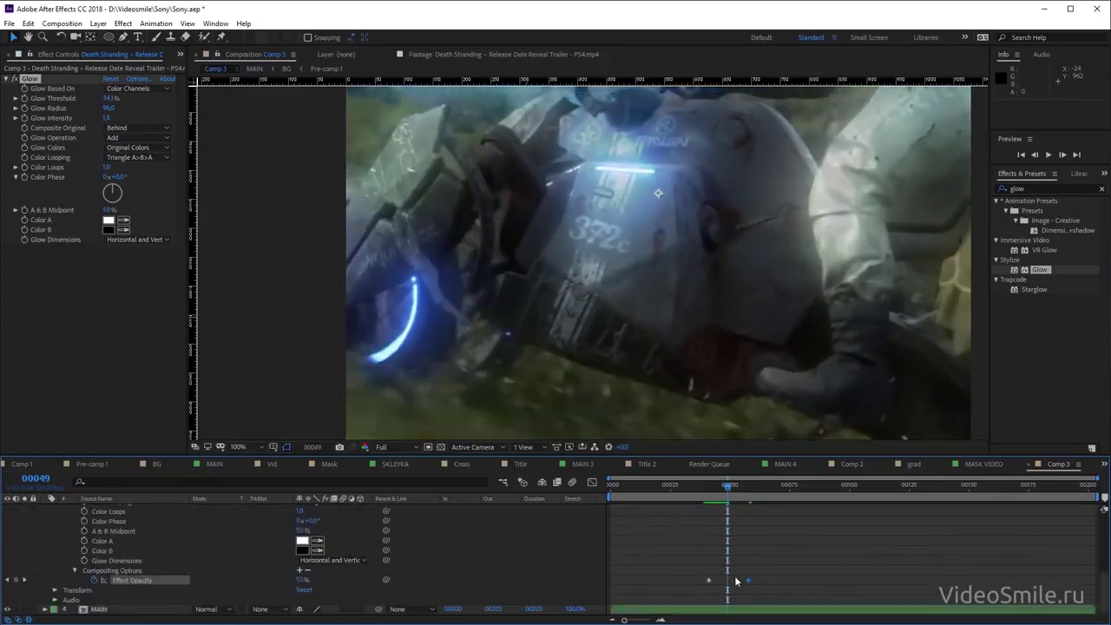
{"action": "left_click_drag", "start_coordinate": [748, 580], "coordinate": [727, 580]}
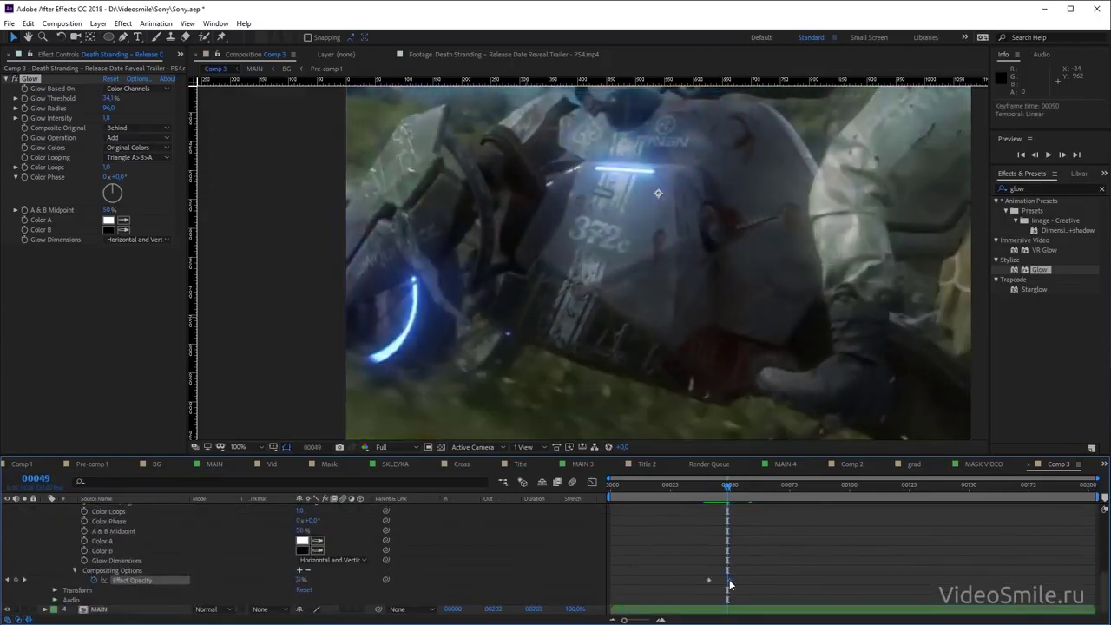
Set Glow Threshold 15.7% and Intensity 0.8, and add a 0% opacity keyframe at frame 26
{"action": "left_click", "coordinate": [682, 484]}
{"action": "key", "text": "space"}
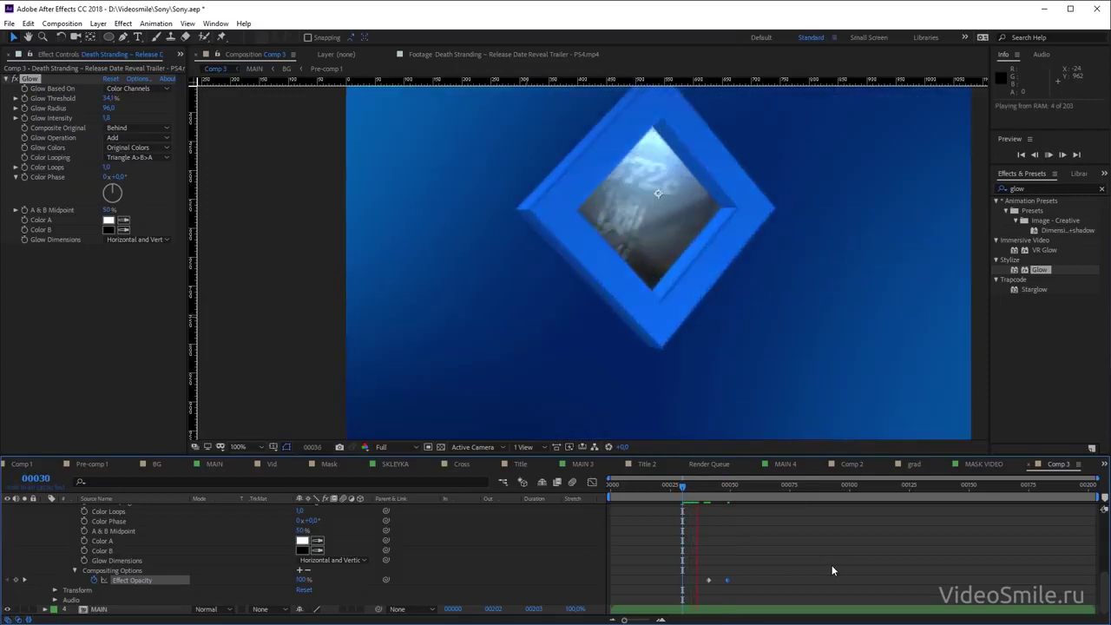
{"action": "left_click", "coordinate": [688, 487]}
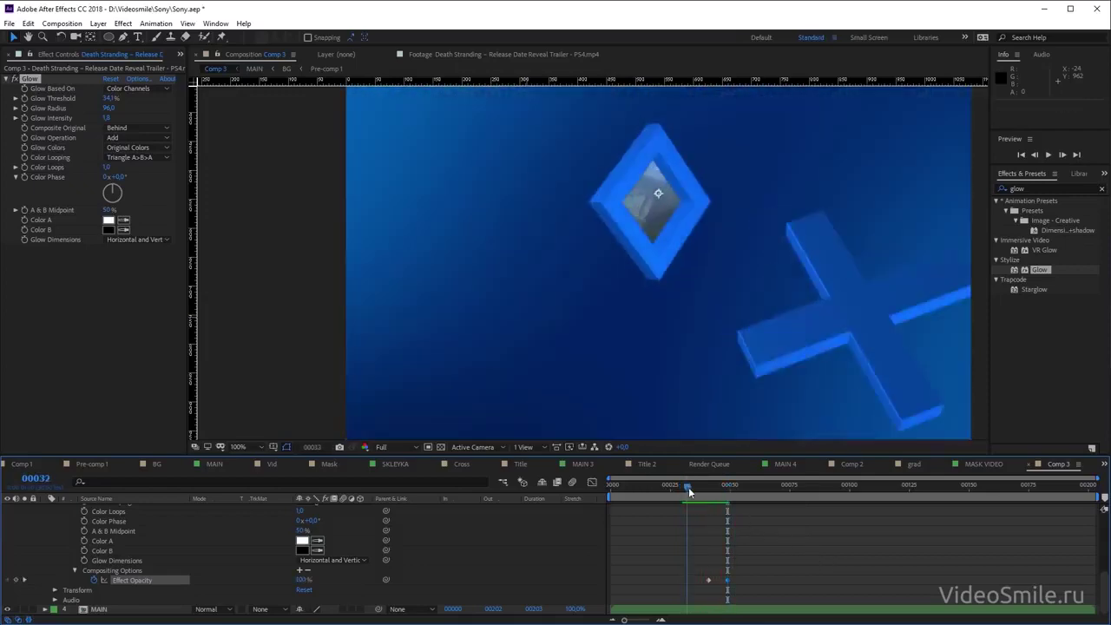
{"action": "left_click_drag", "start_coordinate": [689, 491], "coordinate": [707, 499]}
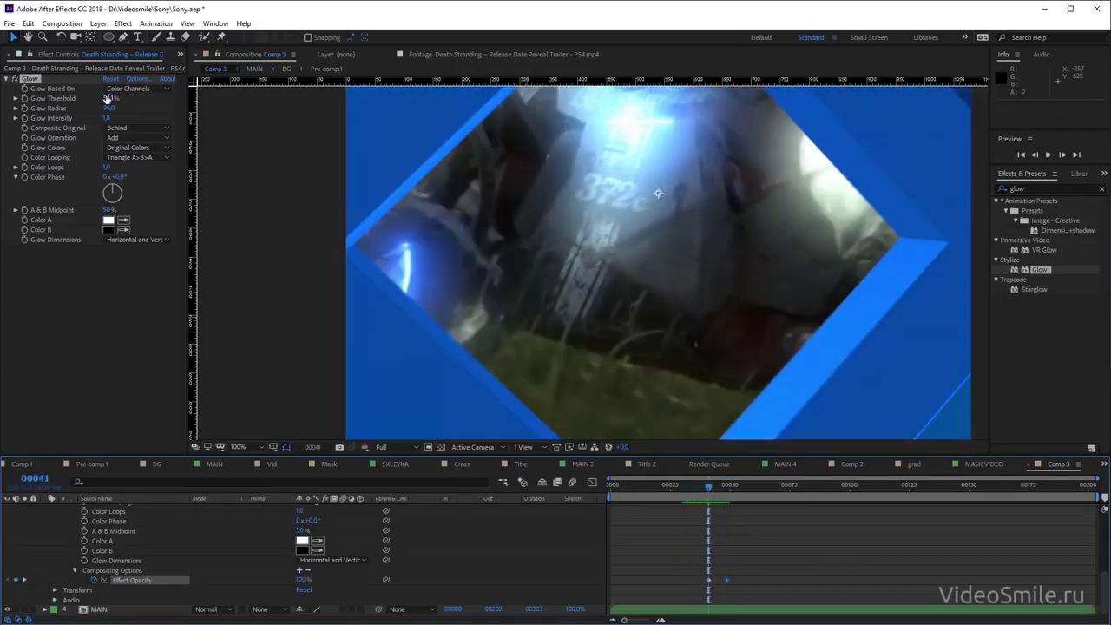
{"action": "mouse_move", "coordinate": [105, 98]}
{"action": "left_mouse_down"}
{"action": "mouse_move", "coordinate": [80, 98]}
{"action": "mouse_move", "coordinate": [109, 98]}
{"action": "left_mouse_up"}
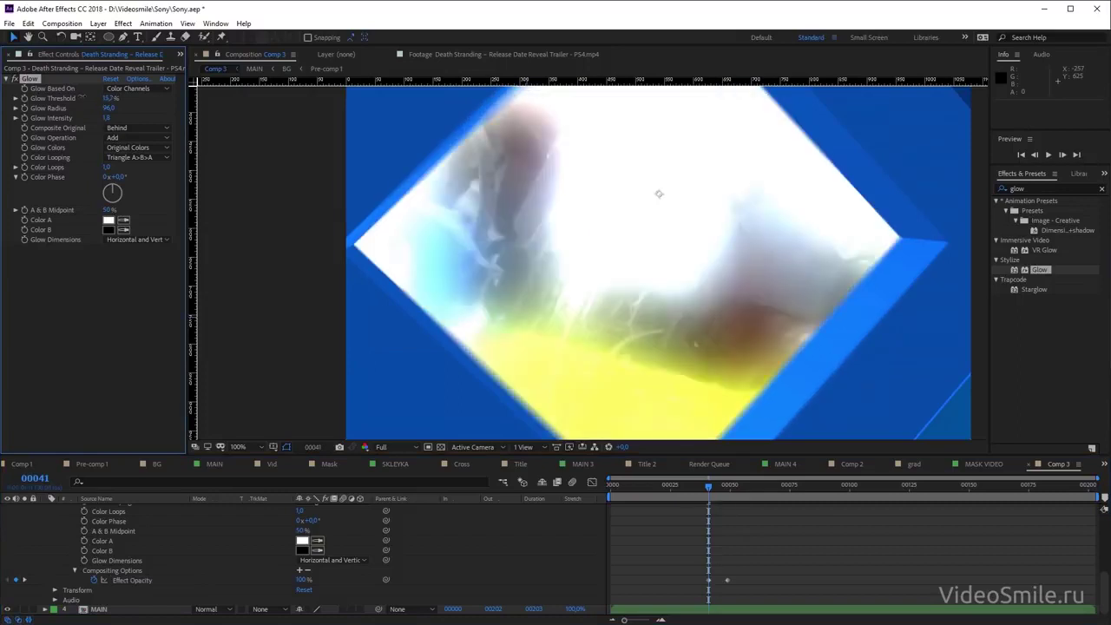
{"action": "left_click_drag", "start_coordinate": [50, 117], "coordinate": [50, 118]}
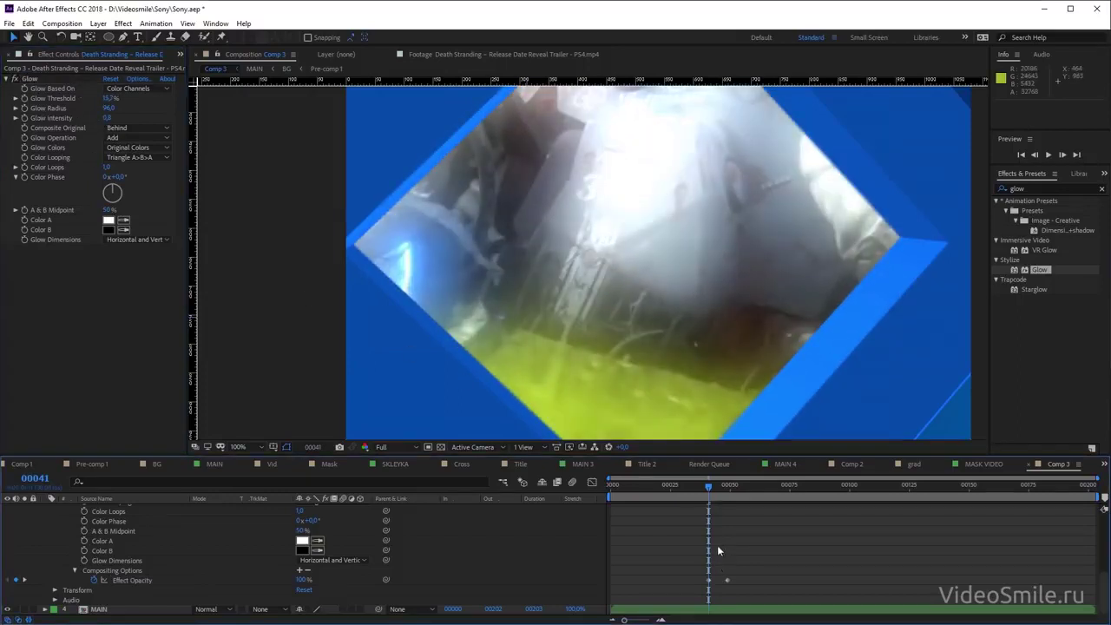
{"action": "key", "text": "space"}
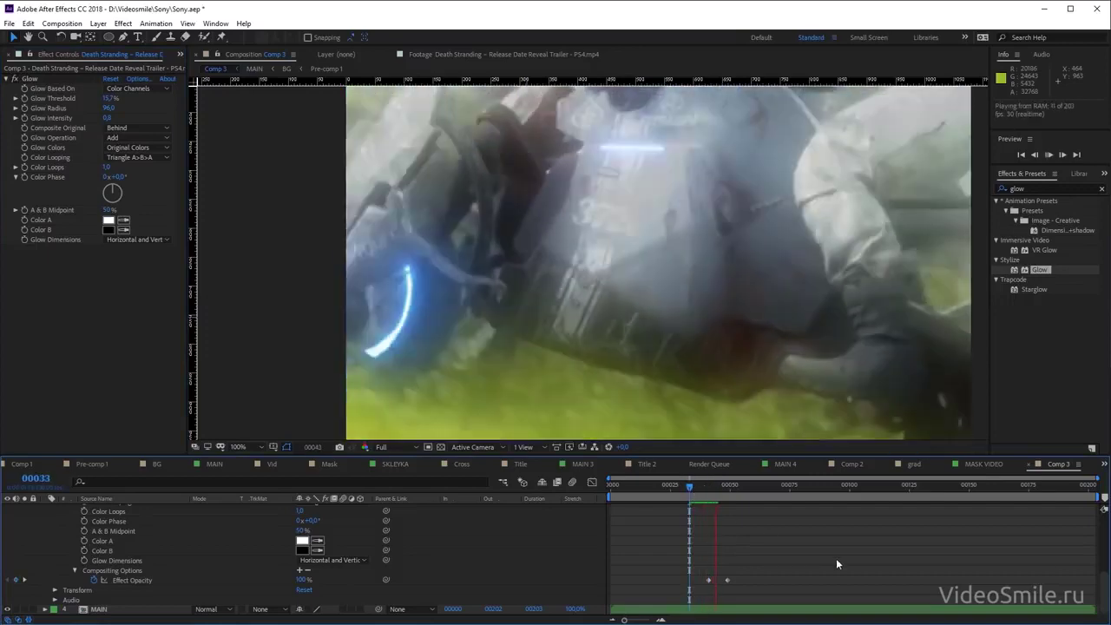
{"action": "left_click_drag", "start_coordinate": [685, 487], "coordinate": [673, 488]}
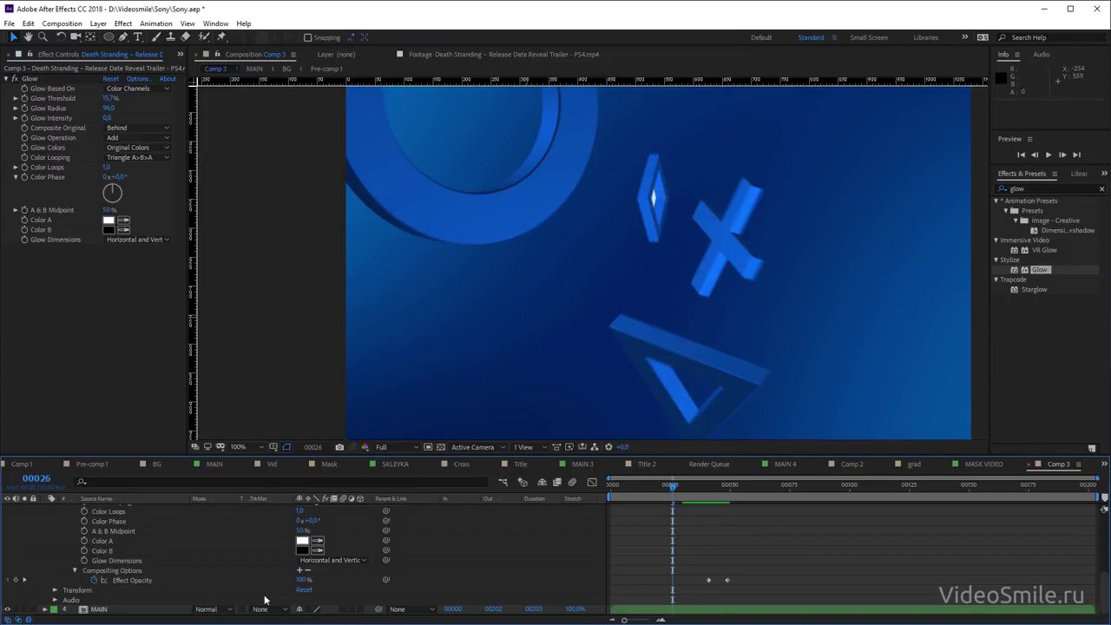
{"action": "left_click_drag", "start_coordinate": [301, 580], "coordinate": [282, 580]}
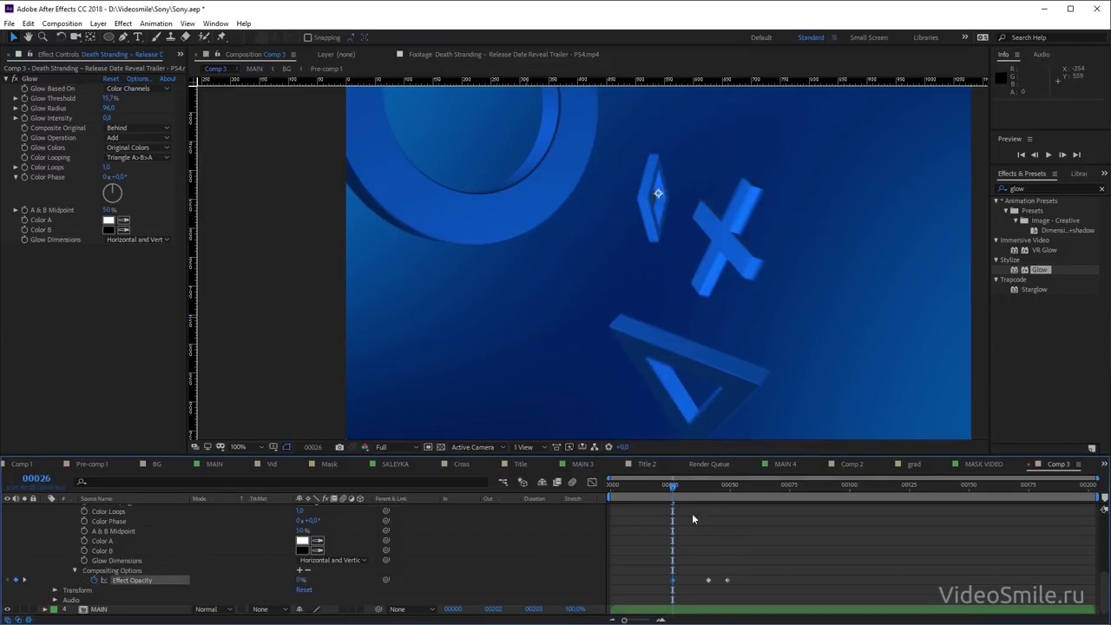
{"action": "mouse_move", "coordinate": [682, 489]}
{"action": "left_mouse_down"}
{"action": "mouse_move", "coordinate": [740, 500]}
{"action": "mouse_move", "coordinate": [661, 490]}
{"action": "left_mouse_up"}
{"action": "scroll", "coordinate": [760, 315], "scroll_direction": "down", "scroll_amount": 4}
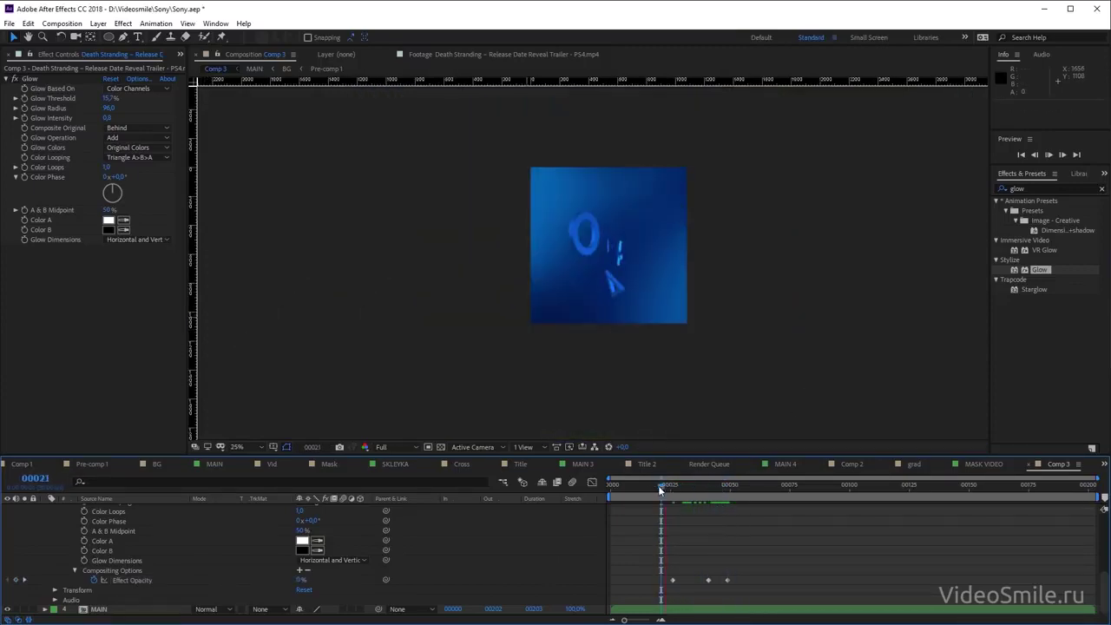
{"action": "left_click_drag", "start_coordinate": [659, 486], "coordinate": [611, 486]}
{"action": "scroll", "coordinate": [596, 310], "scroll_direction": "up", "scroll_amount": 2}
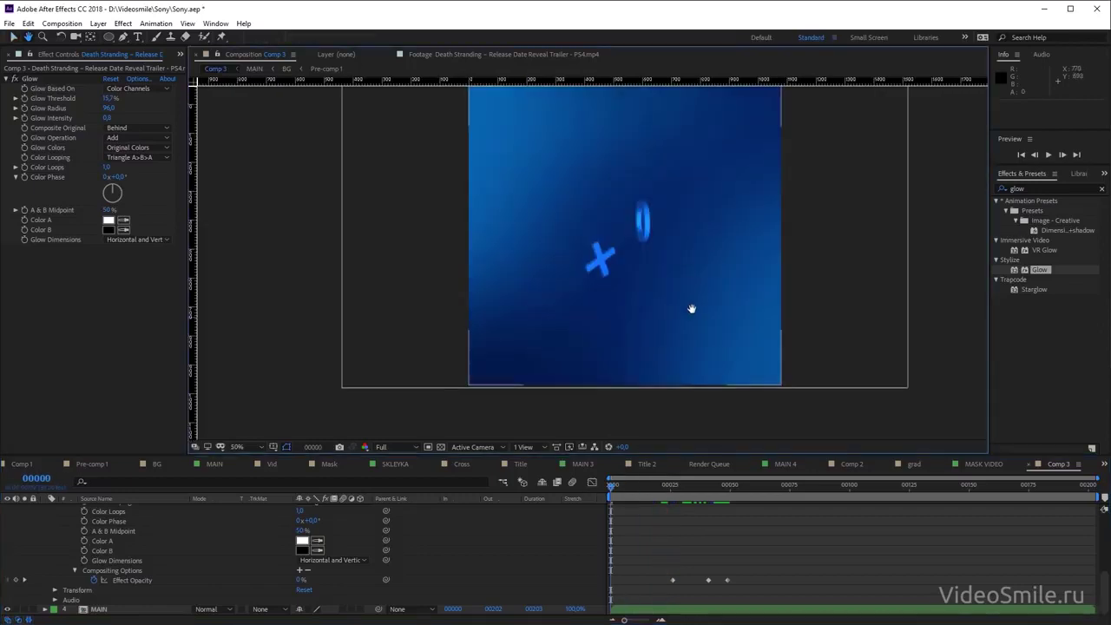
{"action": "key", "text": "space"}
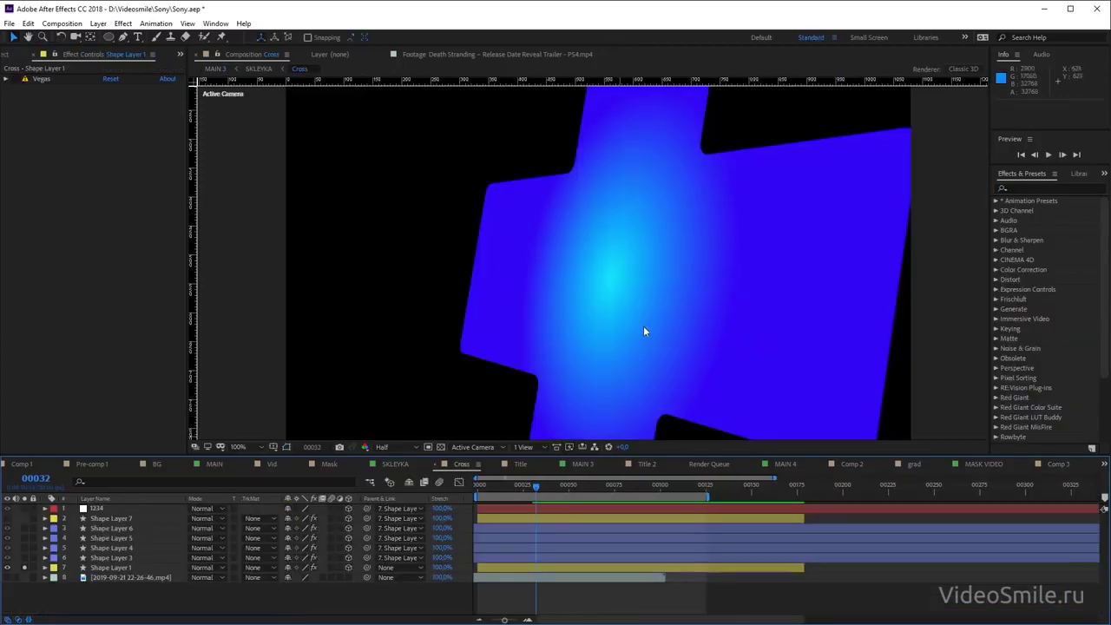
Rewind and preview the cross animation with the red symbols shown
{"action": "left_click_drag", "start_coordinate": [643, 327], "coordinate": [594, 321]}
{"action": "mouse_move", "coordinate": [525, 484]}
{"action": "left_mouse_down"}
{"action": "mouse_move", "coordinate": [479, 488]}
{"action": "mouse_move", "coordinate": [523, 496]}
{"action": "left_mouse_up"}
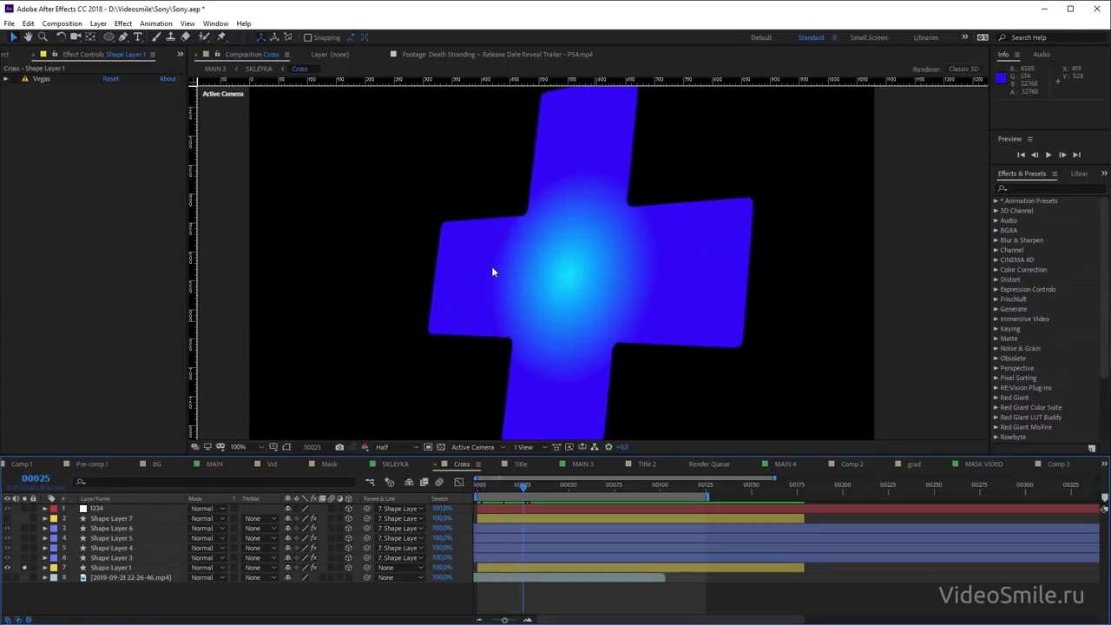
{"action": "left_click", "coordinate": [25, 537]}
{"action": "key", "text": "space"}
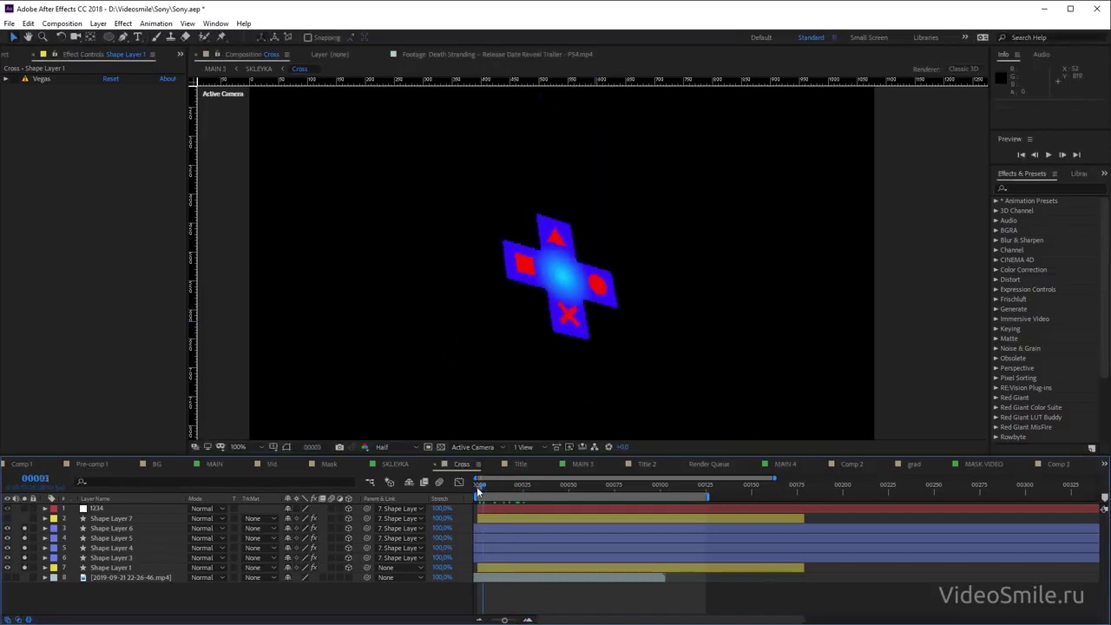
{"action": "key", "text": "space"}
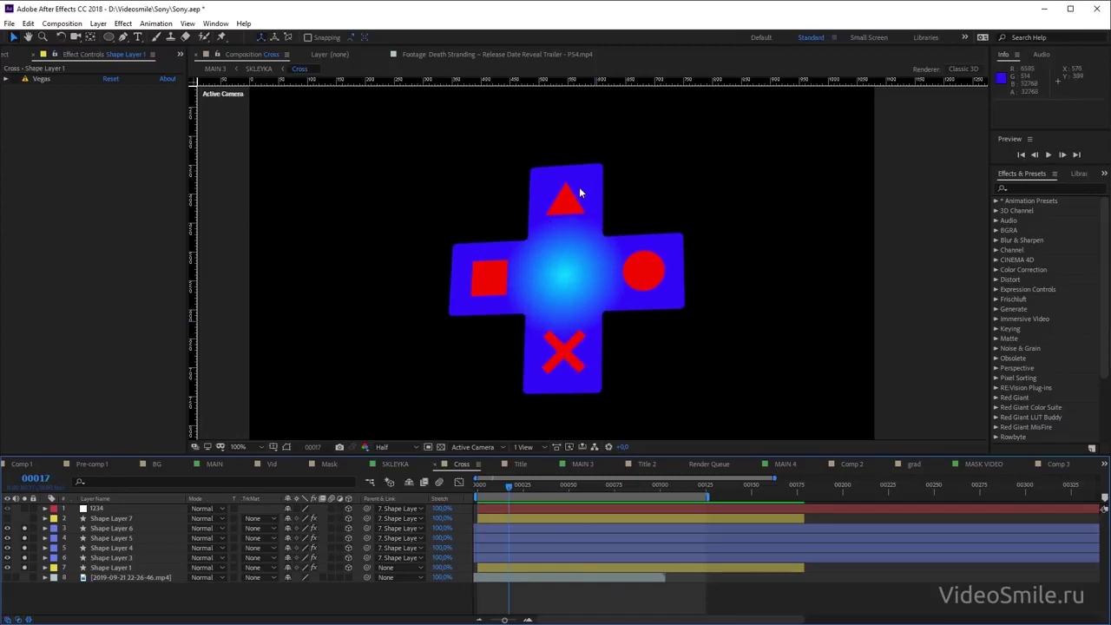
{"action": "left_click_drag", "start_coordinate": [514, 488], "coordinate": [530, 484]}
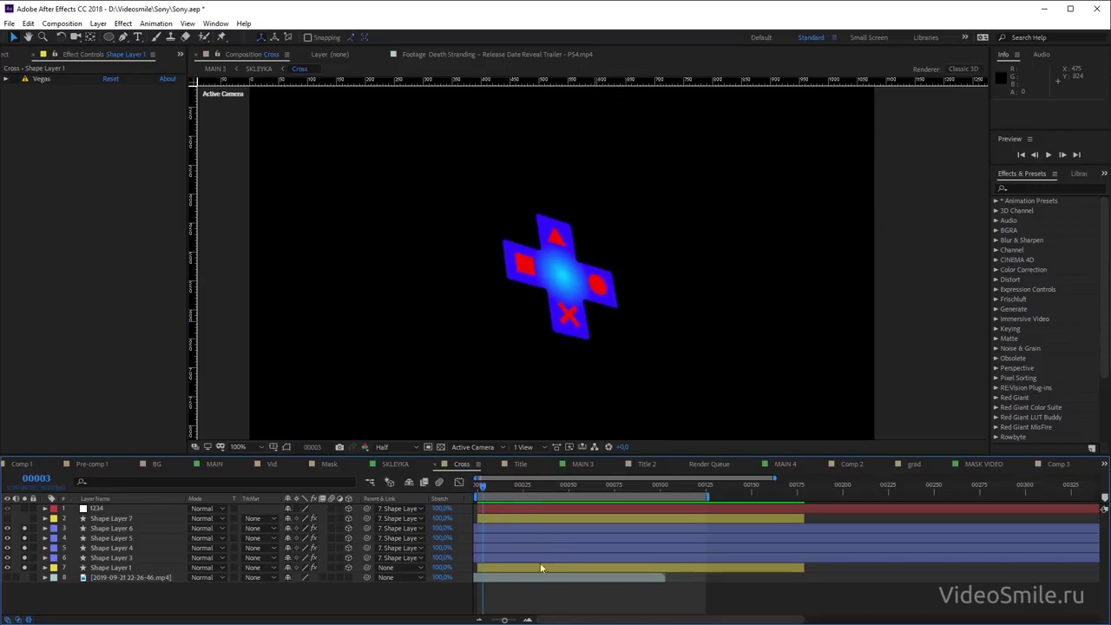
Inspect Shape Layer 1's Position, X Rotation and Y Rotation keyframes, then go to frame 14
{"action": "left_click", "coordinate": [146, 569]}
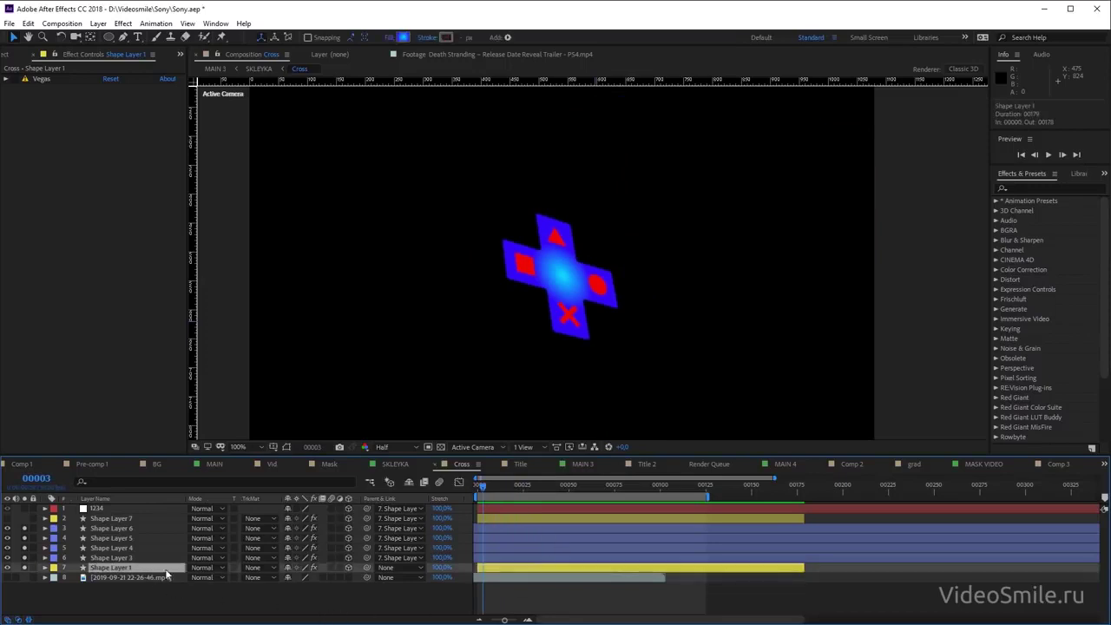
{"action": "key", "text": "u"}
{"action": "left_click", "coordinate": [130, 580]}
{"action": "left_click", "coordinate": [122, 589]}
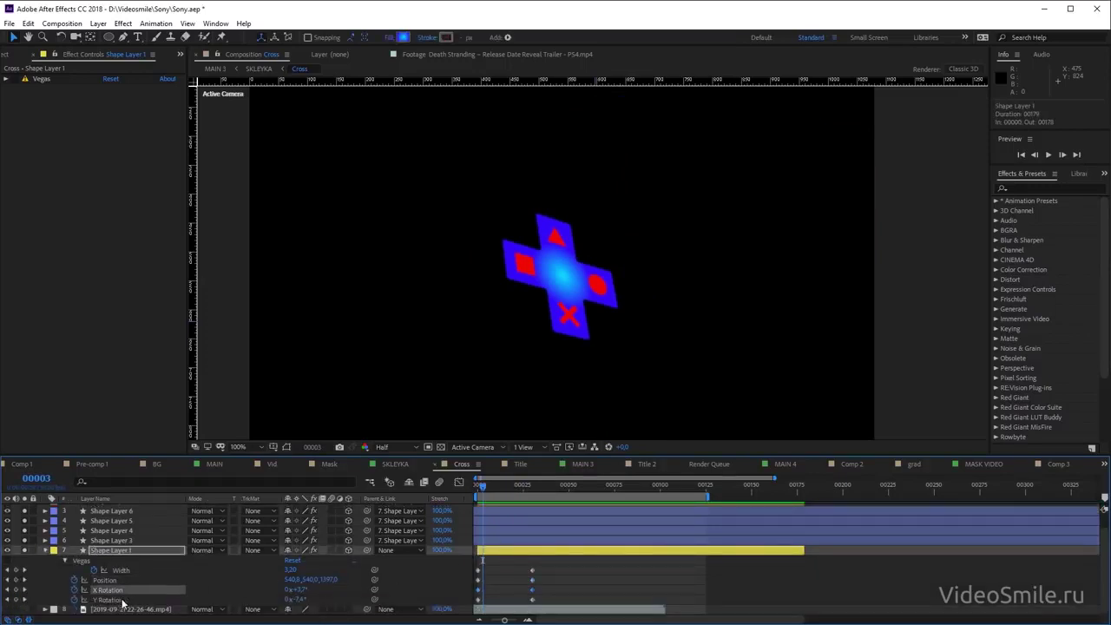
{"action": "left_click", "coordinate": [121, 599]}
{"action": "key", "text": "ctrl+d"}
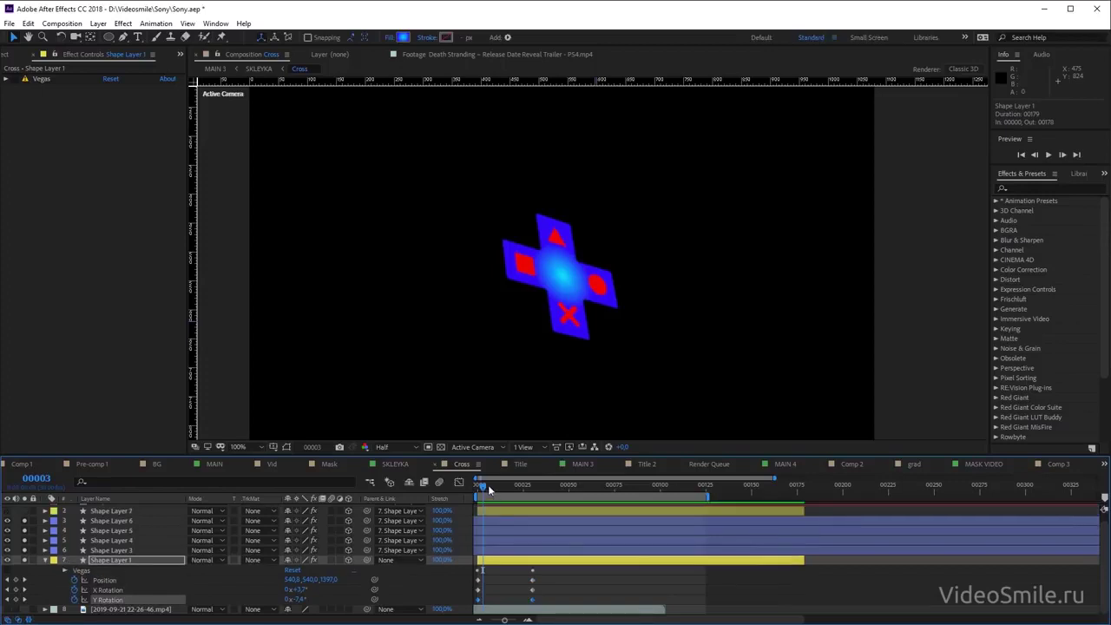
{"action": "left_click_drag", "start_coordinate": [489, 490], "coordinate": [502, 486]}
Collapse Shape Layer 1's properties and hide the red symbols on the cross
{"action": "left_click", "coordinate": [43, 561]}
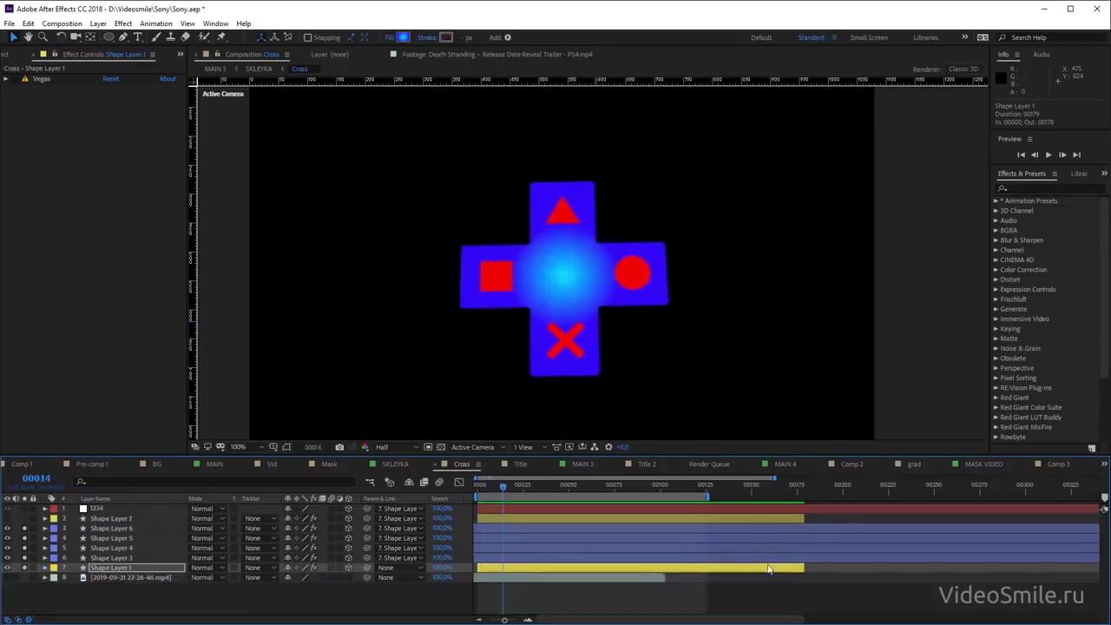
{"action": "left_click", "coordinate": [796, 594]}
{"action": "left_click", "coordinate": [697, 568]}
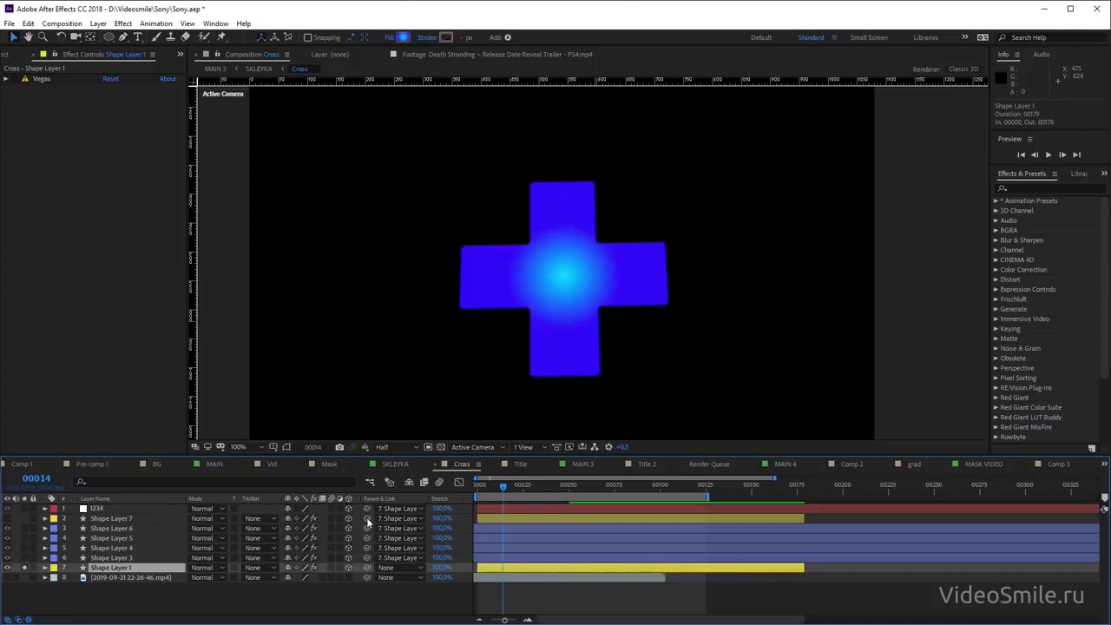
{"action": "left_click", "coordinate": [27, 533]}
{"action": "left_click", "coordinate": [1043, 188]}
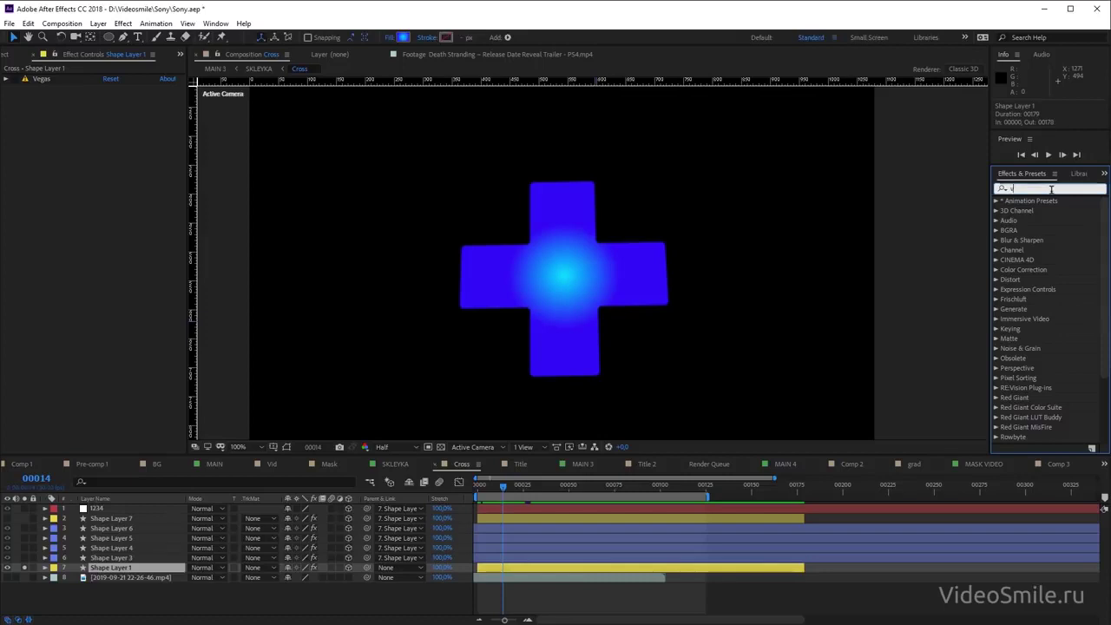
Drag Generate > Vegas onto Shape Layer 1 and view its dashed yellow ellipse at 200%
{"action": "type", "text": "vegas"}
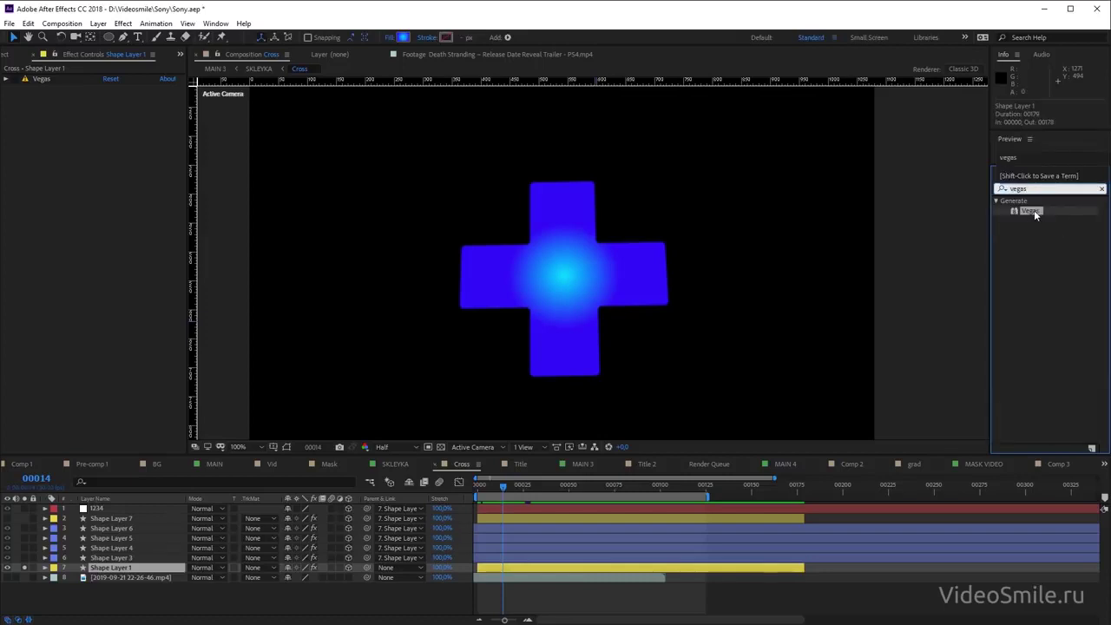
{"action": "left_click_drag", "start_coordinate": [1033, 210], "coordinate": [529, 570]}
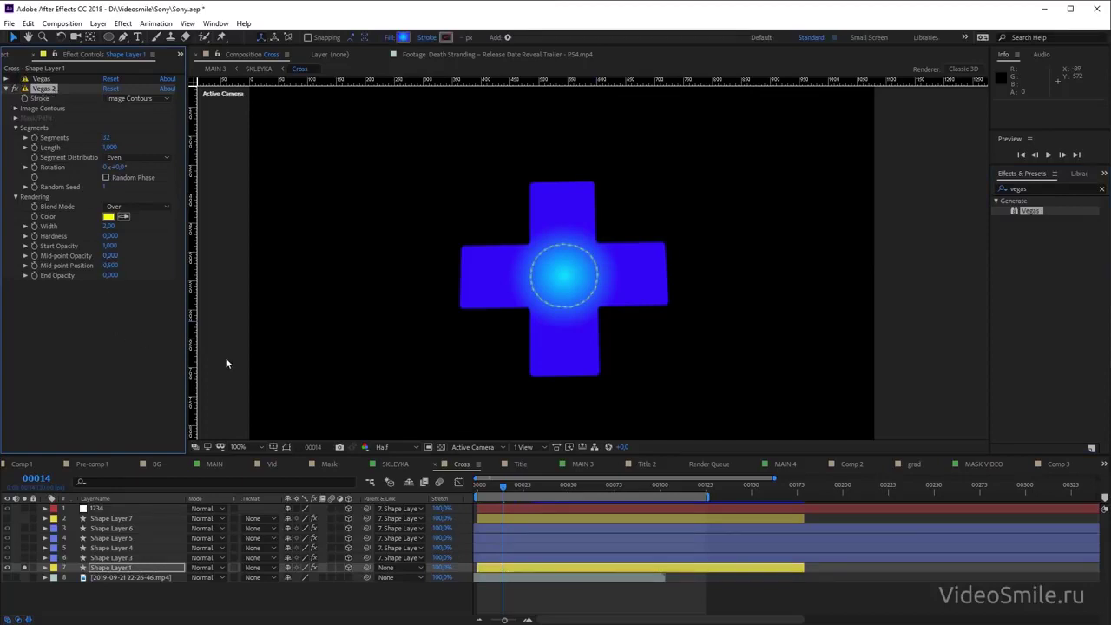
{"action": "key", "text": "period"}
{"action": "left_click", "coordinate": [512, 491]}
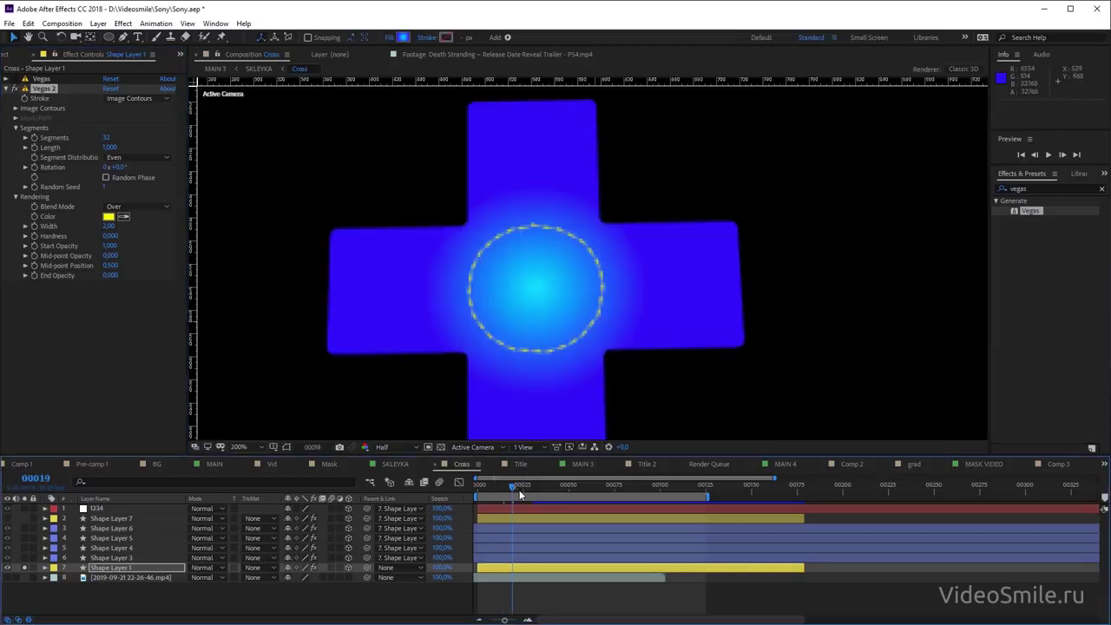
{"action": "left_click_drag", "start_coordinate": [518, 491], "coordinate": [520, 492]}
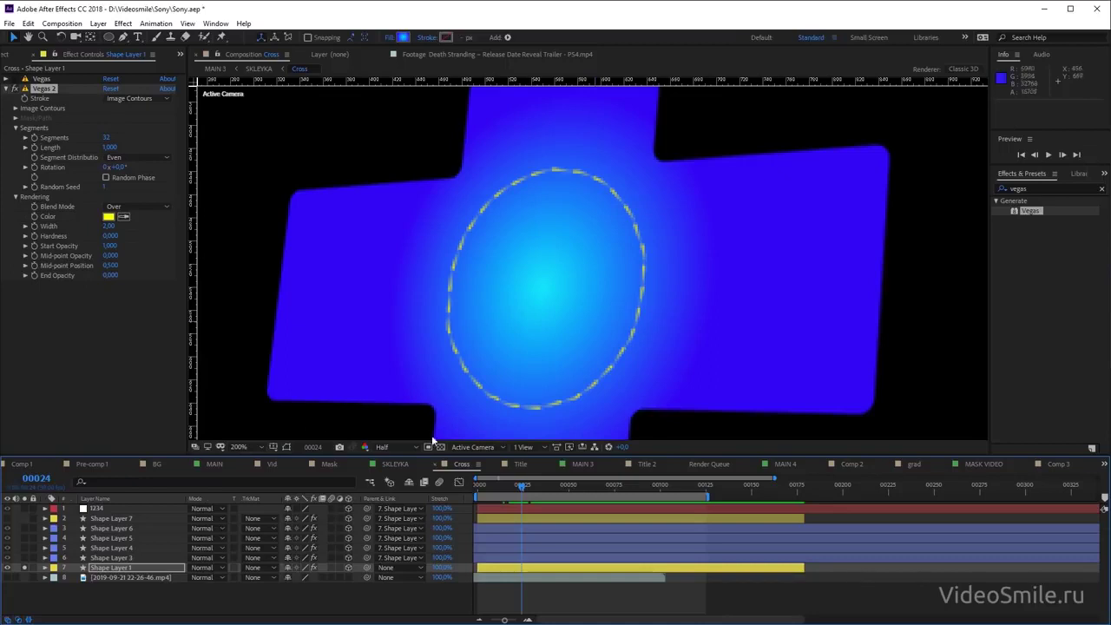
{"action": "left_click_drag", "start_coordinate": [512, 382], "coordinate": [542, 282]}
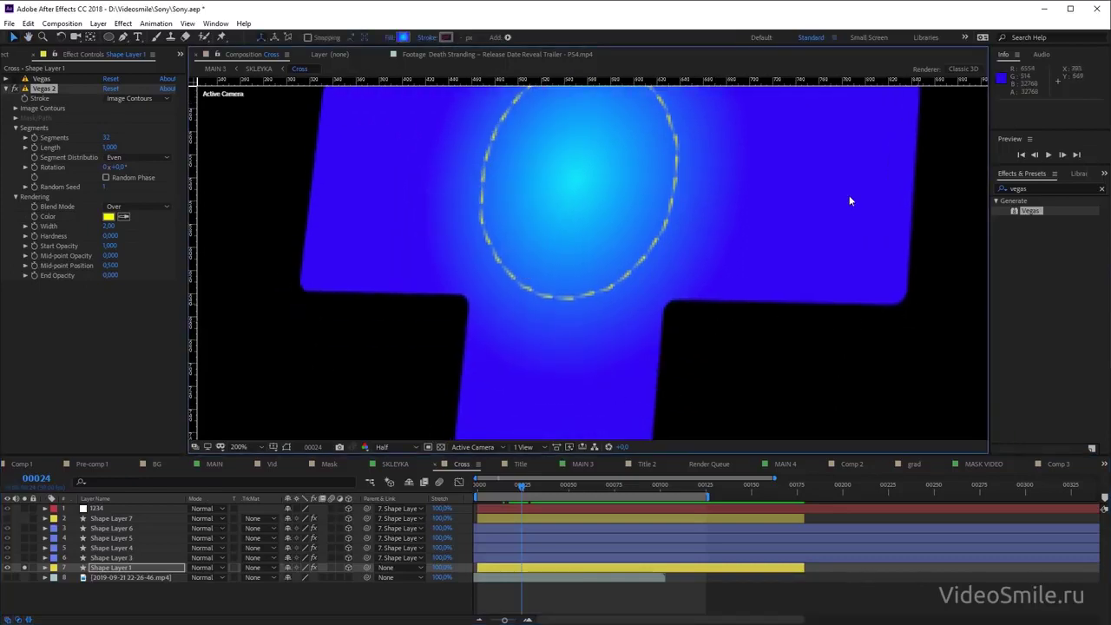
{"action": "left_click_drag", "start_coordinate": [849, 195], "coordinate": [841, 317]}
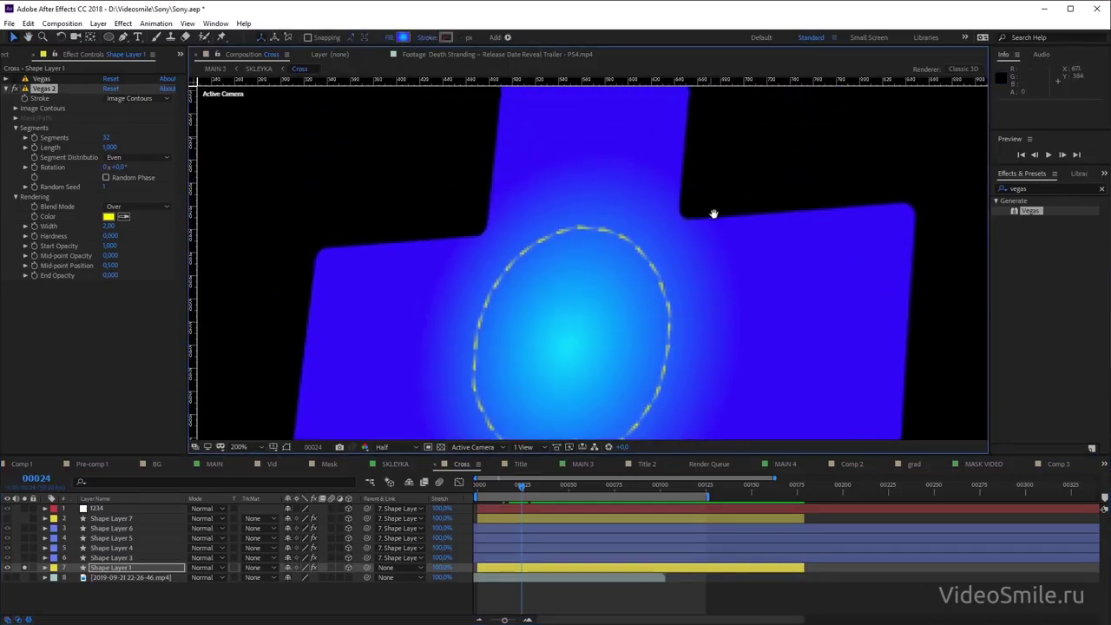
{"action": "left_click_drag", "start_coordinate": [711, 151], "coordinate": [713, 273]}
{"action": "left_click_drag", "start_coordinate": [608, 368], "coordinate": [598, 213]}
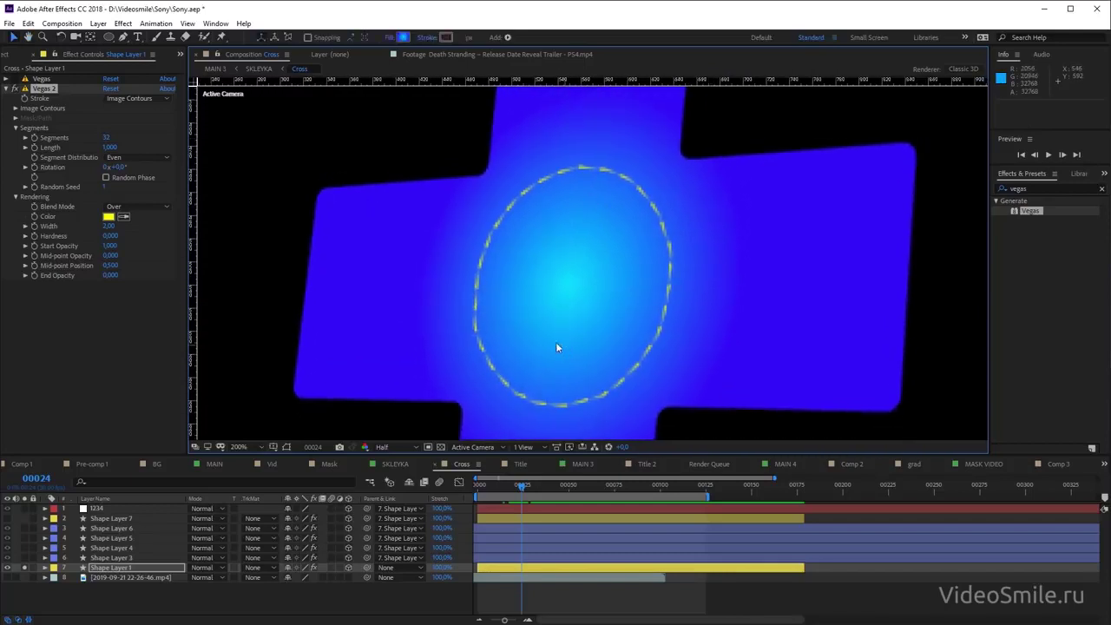
{"action": "left_click", "coordinate": [45, 111]}
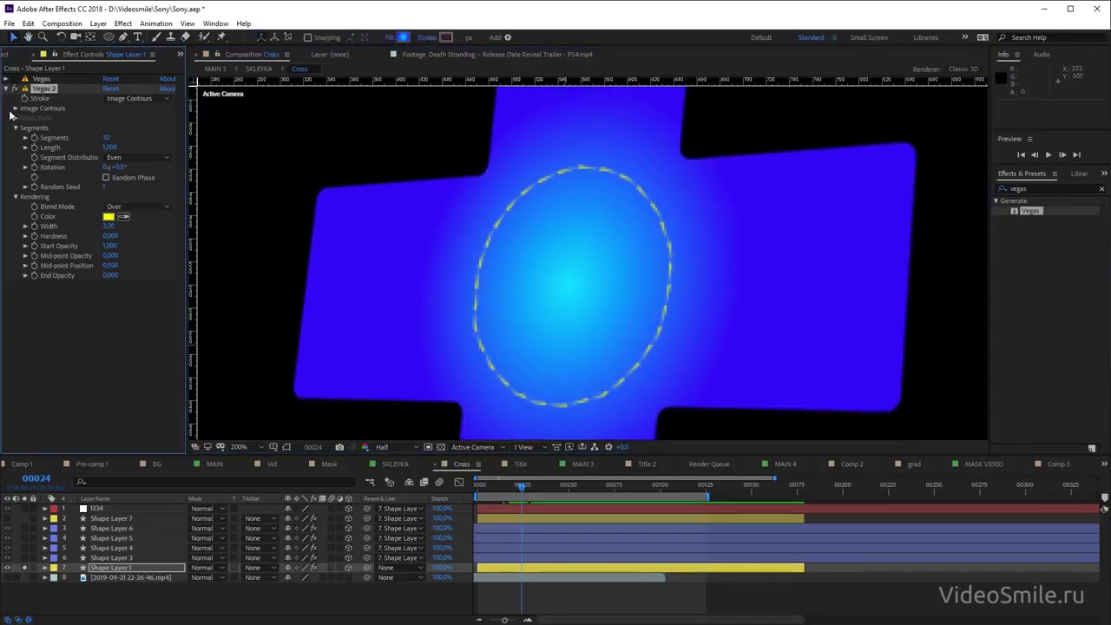
Set Vegas 2's Image Contours Threshold to 45 so the dashes follow the cross outline
{"action": "left_click", "coordinate": [15, 108]}
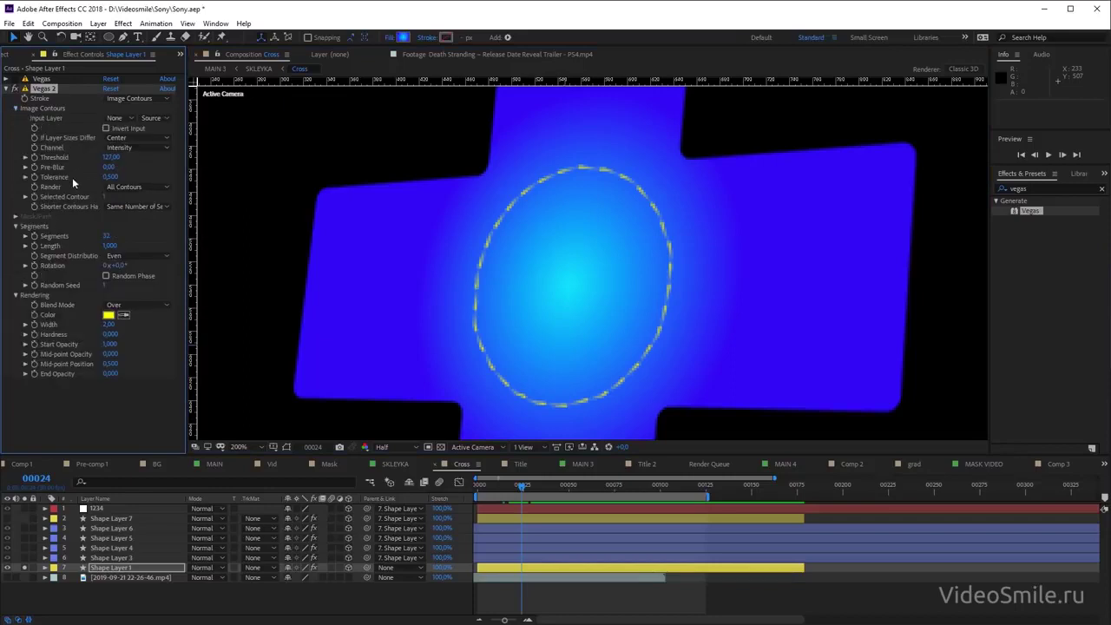
{"action": "mouse_move", "coordinate": [107, 157]}
{"action": "left_mouse_down"}
{"action": "mouse_move", "coordinate": [131, 157]}
{"action": "mouse_move", "coordinate": [98, 157]}
{"action": "mouse_move", "coordinate": [110, 157]}
{"action": "left_mouse_up"}
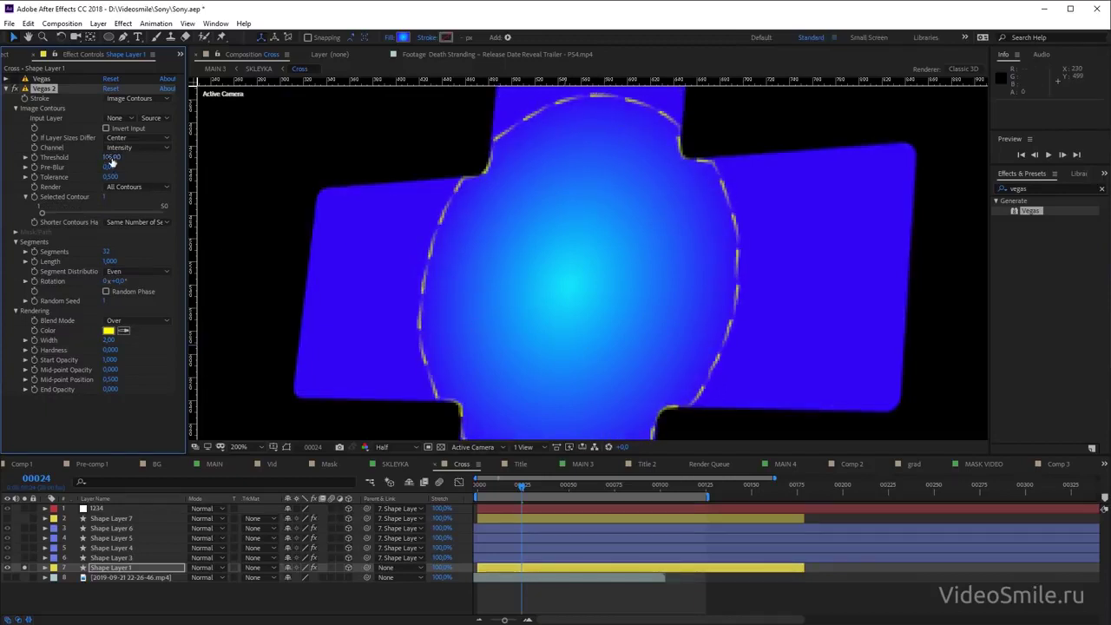
{"action": "mouse_move", "coordinate": [110, 157]}
{"action": "left_mouse_down"}
{"action": "mouse_move", "coordinate": [76, 157]}
{"action": "mouse_move", "coordinate": [109, 157]}
{"action": "left_mouse_up"}
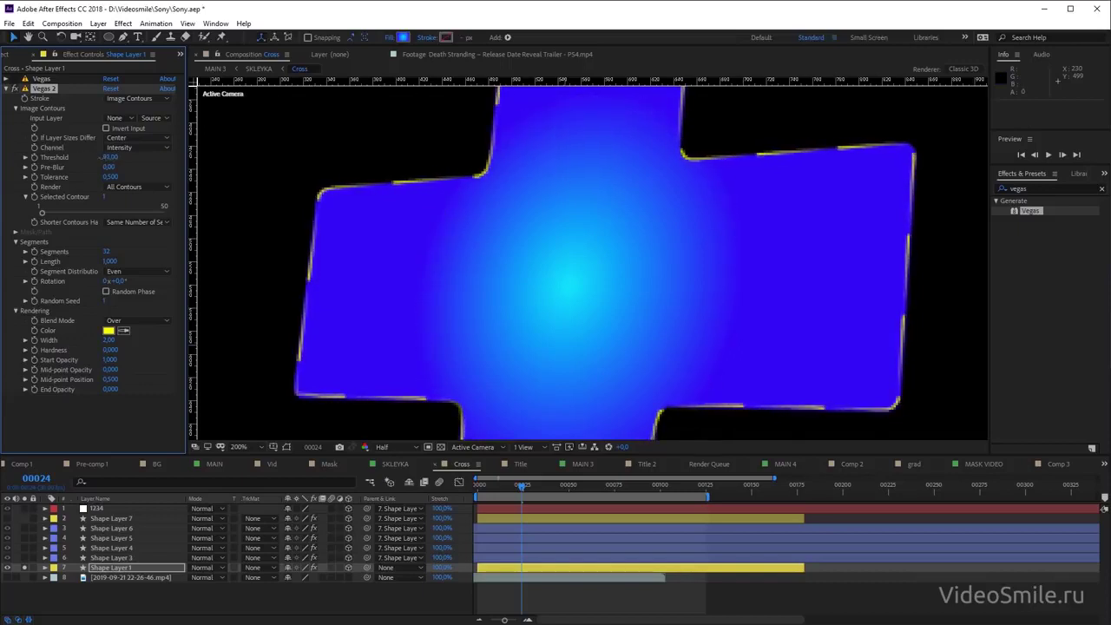
{"action": "left_click", "coordinate": [109, 157]}
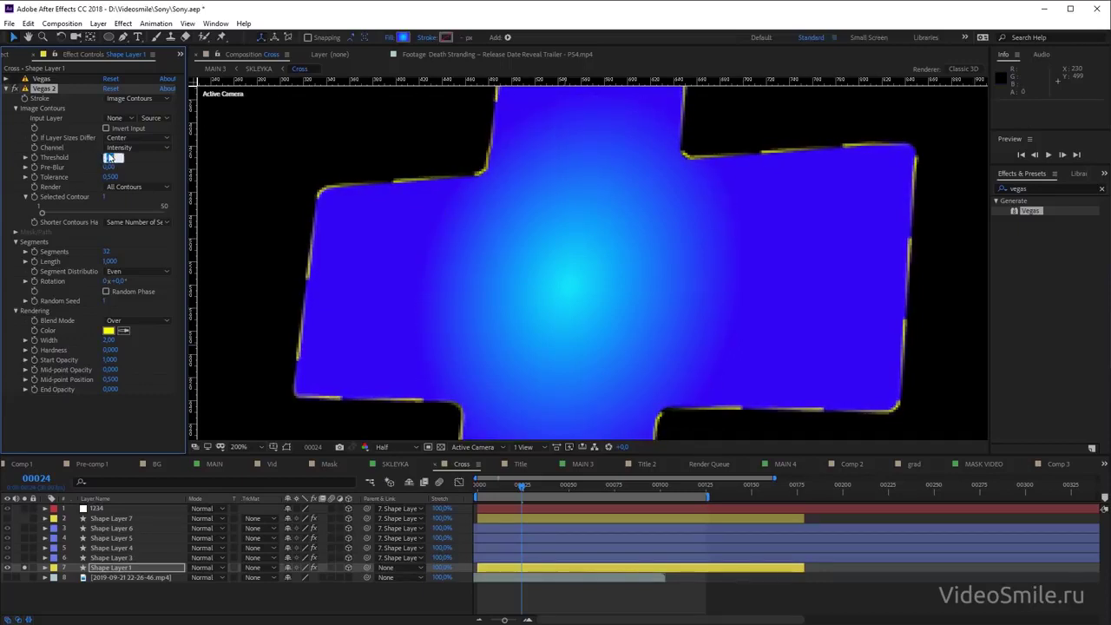
{"action": "type", "text": "45"}
{"action": "key", "text": "Return"}
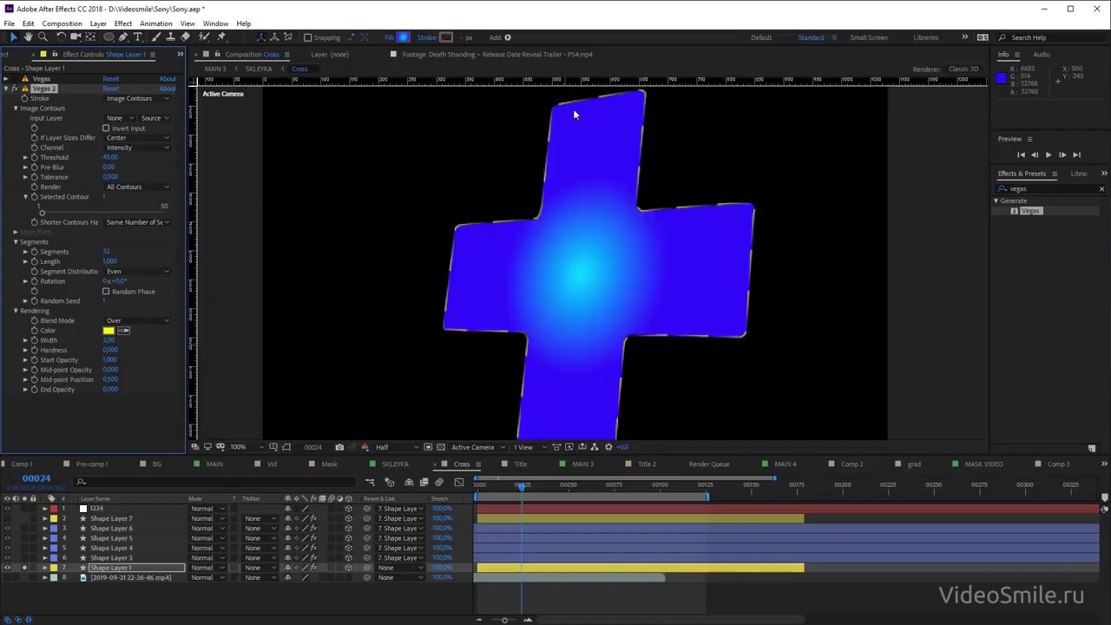
{"action": "left_click_drag", "start_coordinate": [582, 322], "coordinate": [577, 257]}
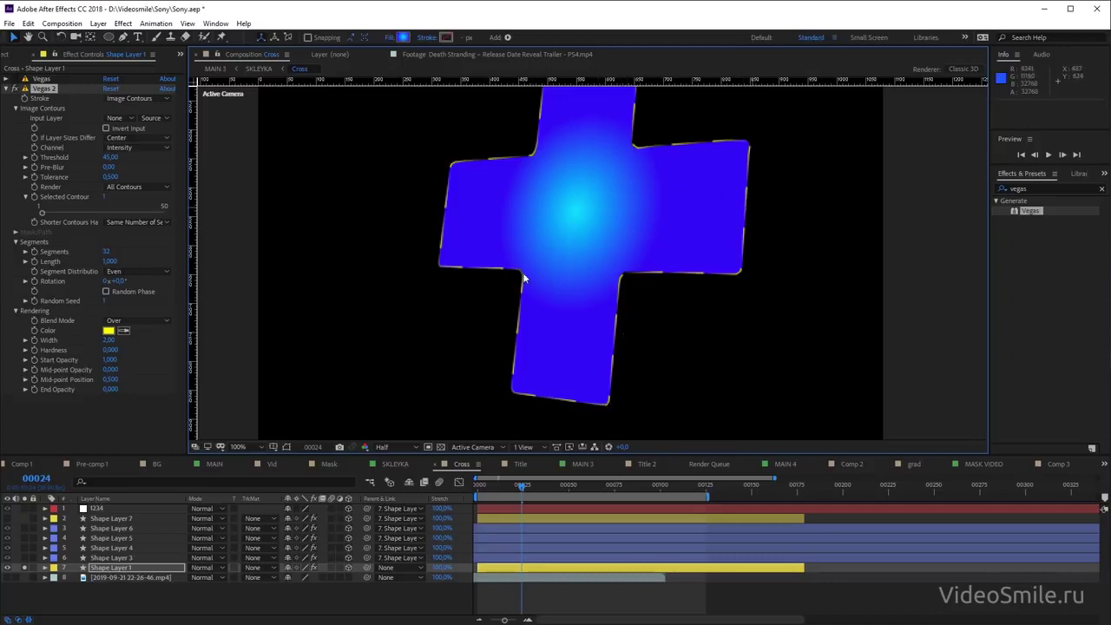
{"action": "left_click", "coordinate": [57, 165]}
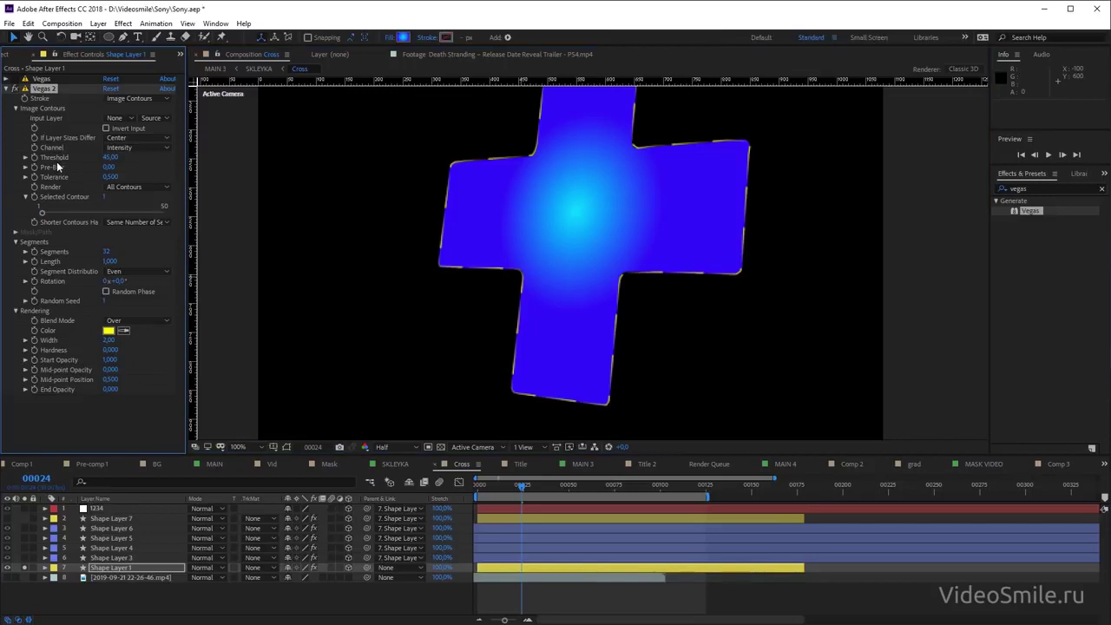
{"action": "left_click", "coordinate": [14, 109]}
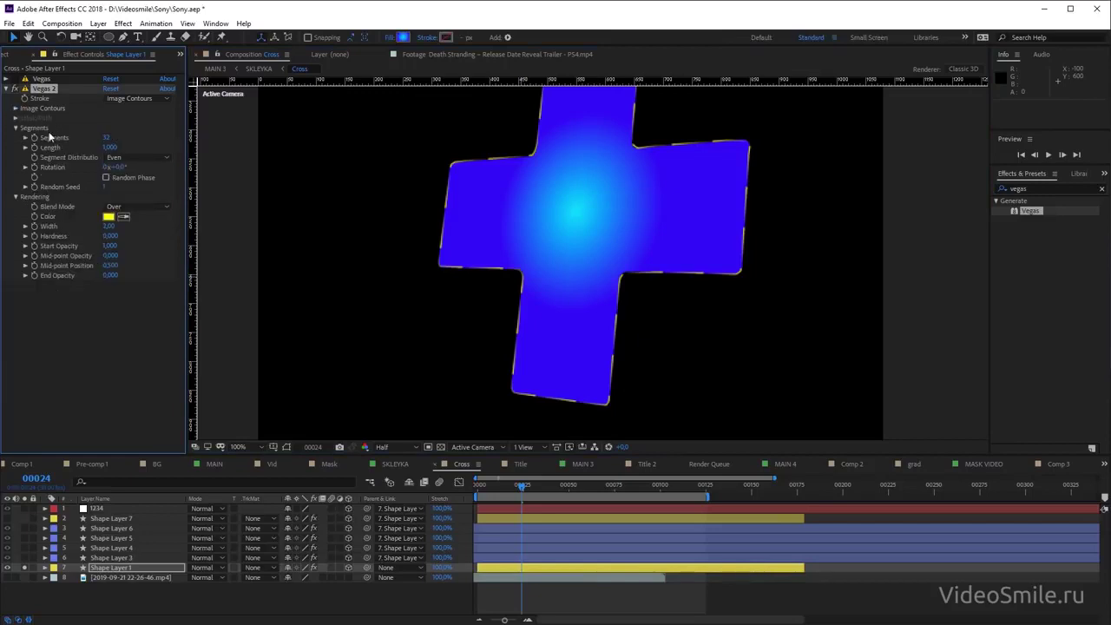
Set Vegas 2 to 2 segments with the Transparent blend mode
{"action": "left_click", "coordinate": [106, 139]}
{"action": "type", "text": "2"}
{"action": "left_click", "coordinate": [102, 340]}
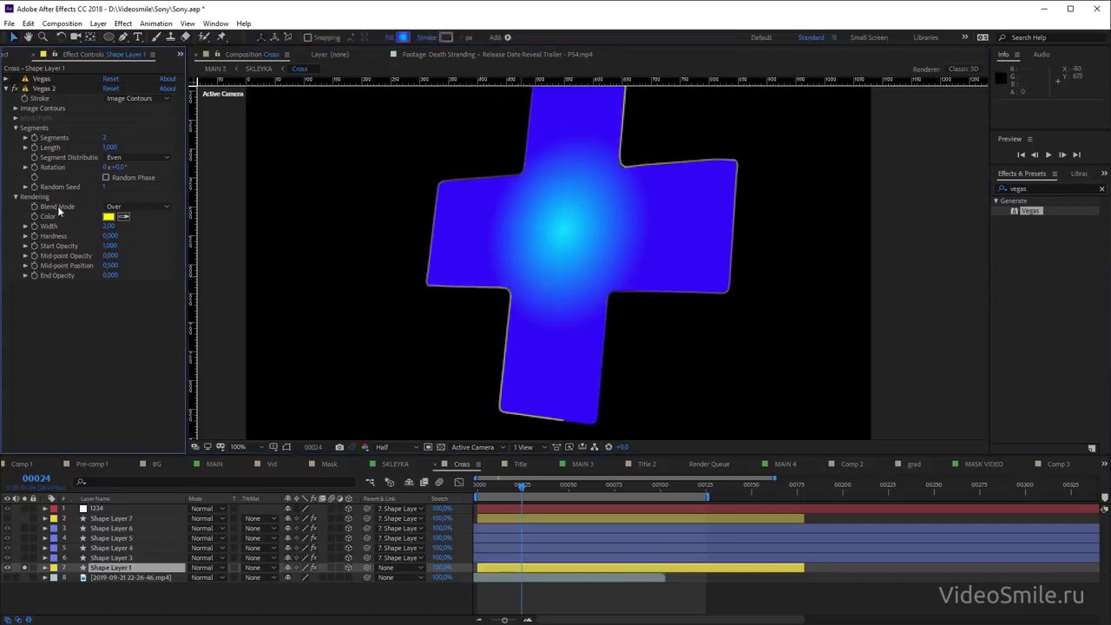
{"action": "left_click", "coordinate": [130, 207]}
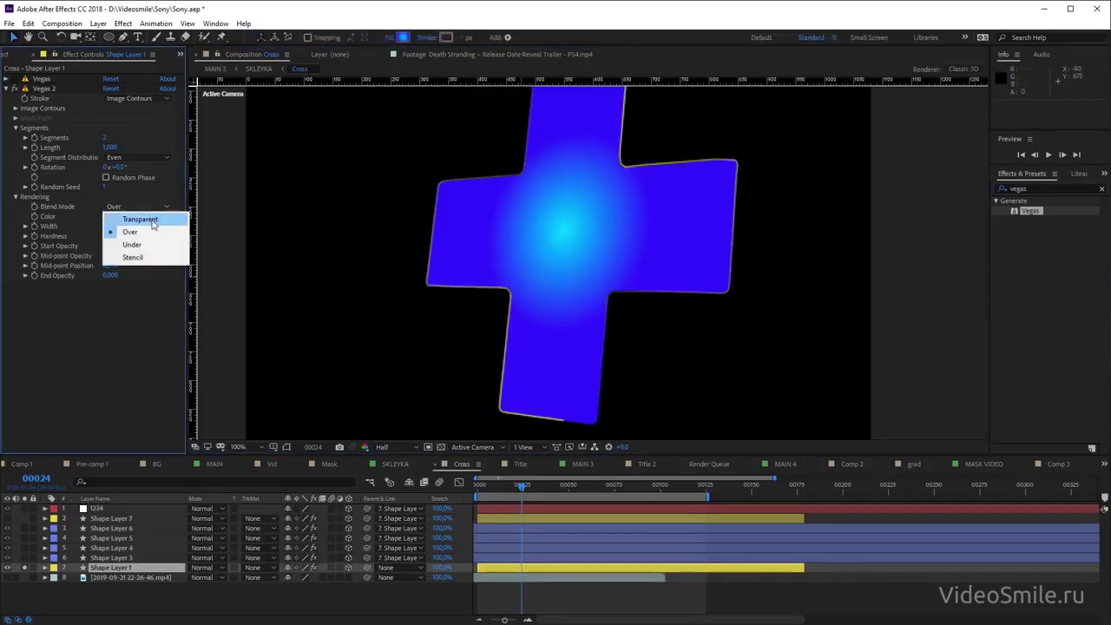
{"action": "left_click", "coordinate": [151, 218]}
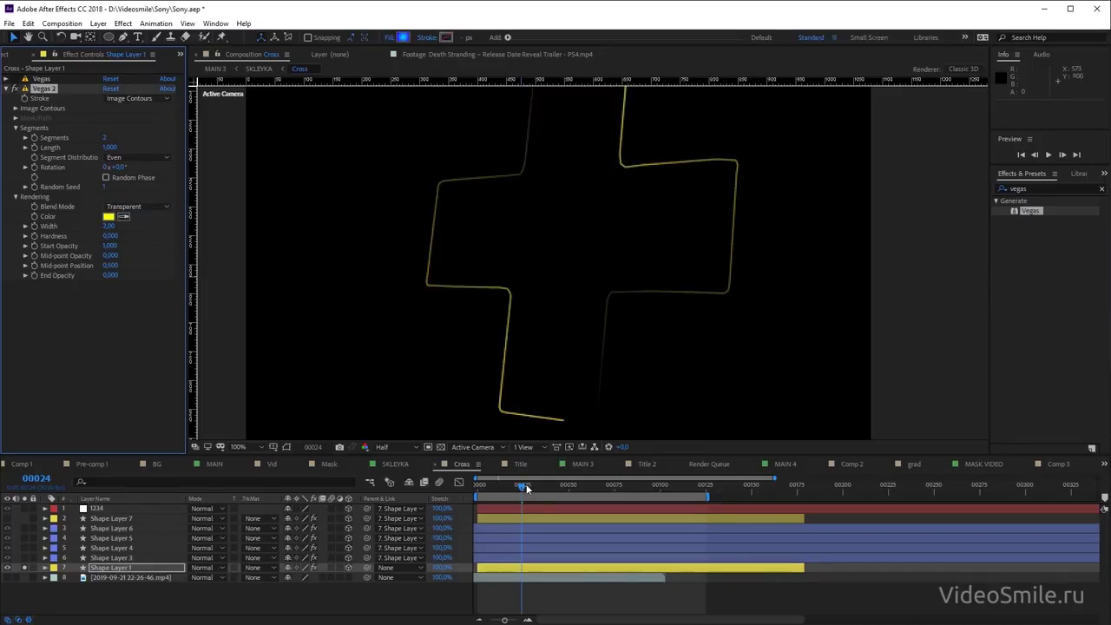
At an early frame, scrub Vegas 2's Rotation to shift its stroke segments around the cross
{"action": "mouse_move", "coordinate": [526, 489]}
{"action": "left_mouse_down"}
{"action": "mouse_move", "coordinate": [495, 486]}
{"action": "mouse_move", "coordinate": [516, 491]}
{"action": "mouse_move", "coordinate": [505, 491]}
{"action": "left_mouse_up"}
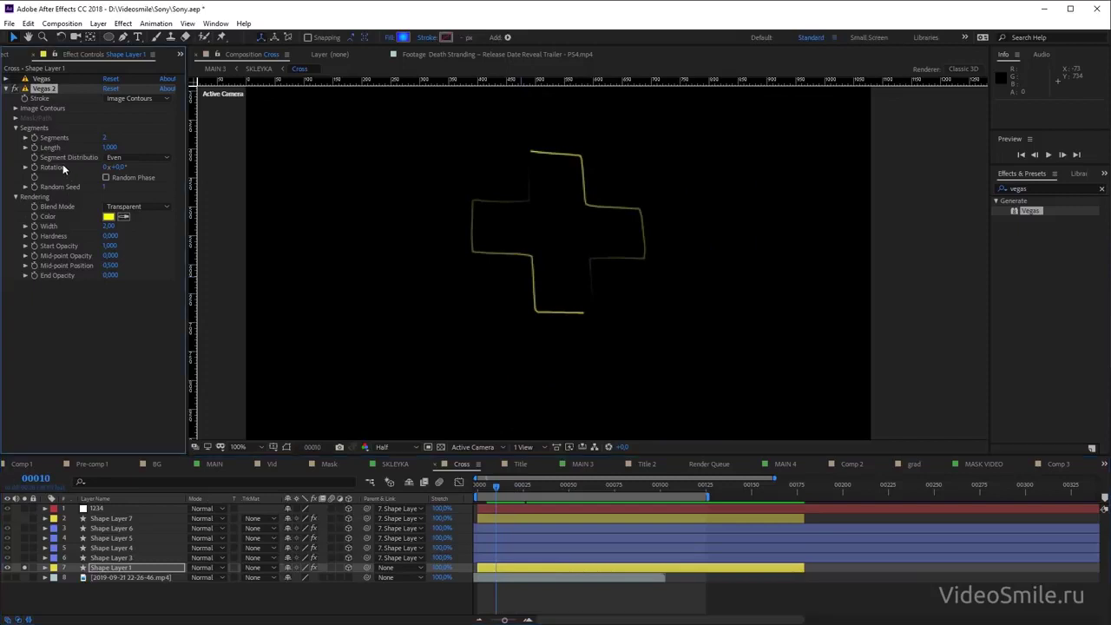
{"action": "left_click_drag", "start_coordinate": [115, 167], "coordinate": [278, 166]}
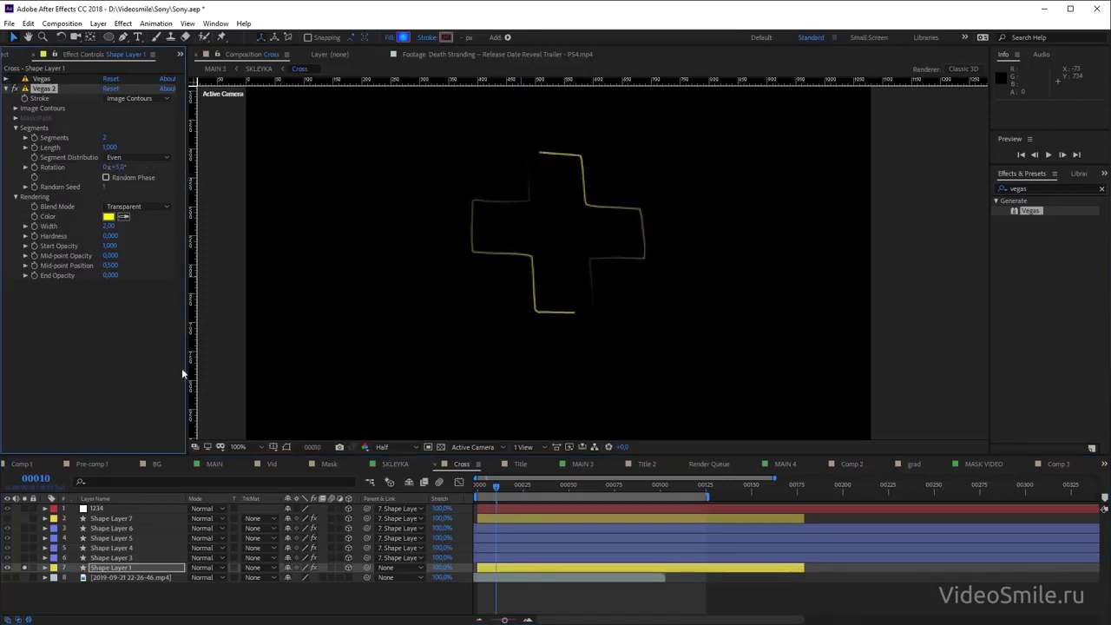
Give Vegas 2's Rotation the same time*60 expression as the first Vegas effect
{"action": "key", "text": "e"}
{"action": "key", "text": "e"}
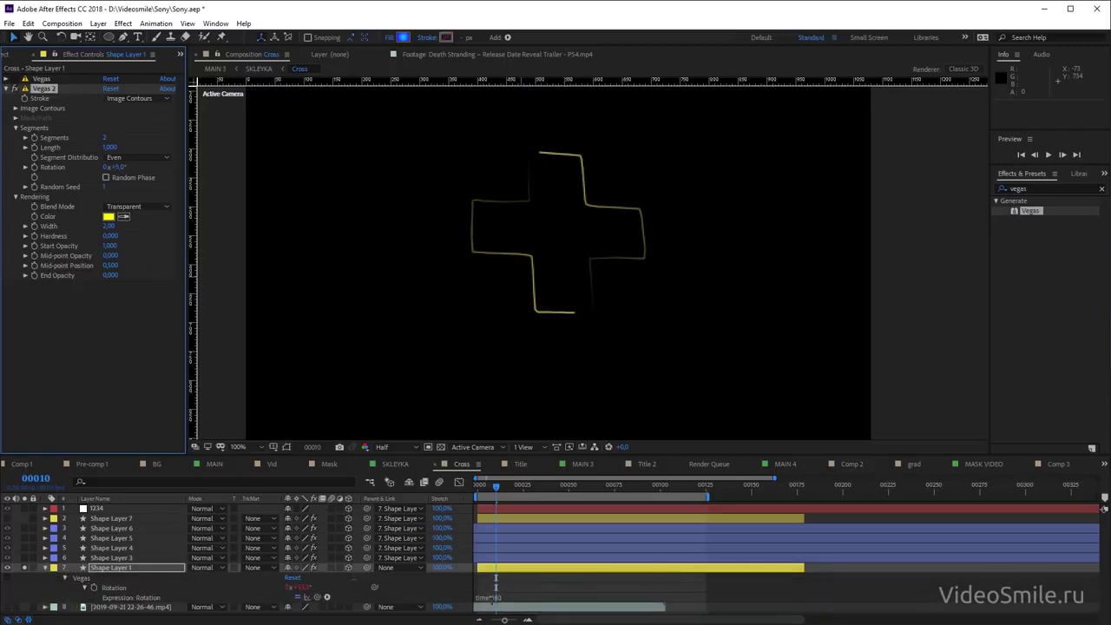
{"action": "left_click", "coordinate": [519, 597]}
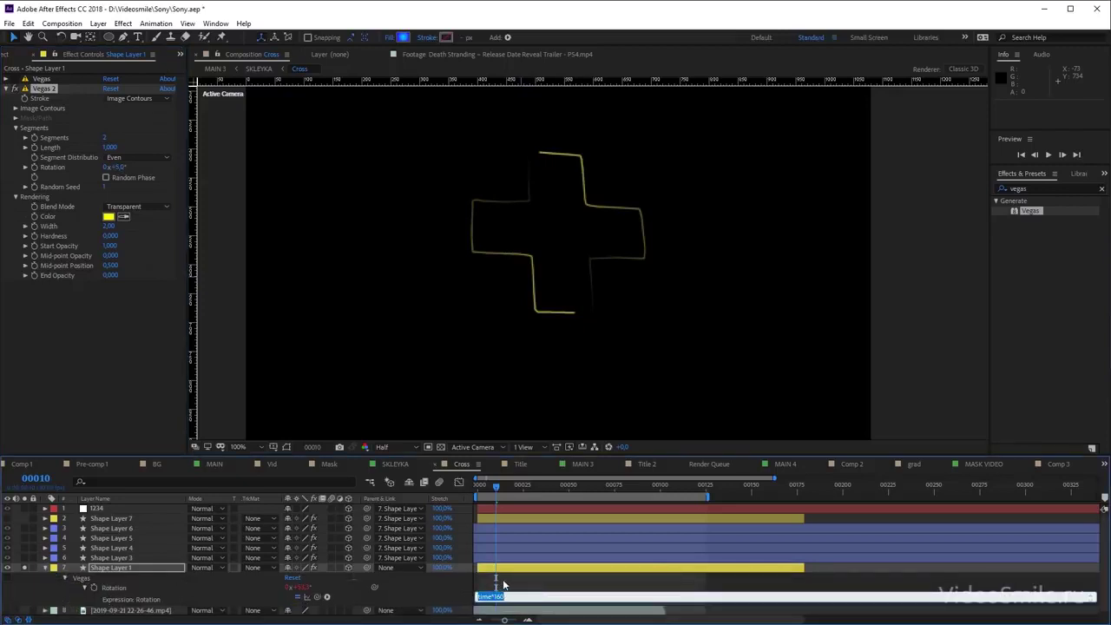
{"action": "left_click", "coordinate": [97, 319]}
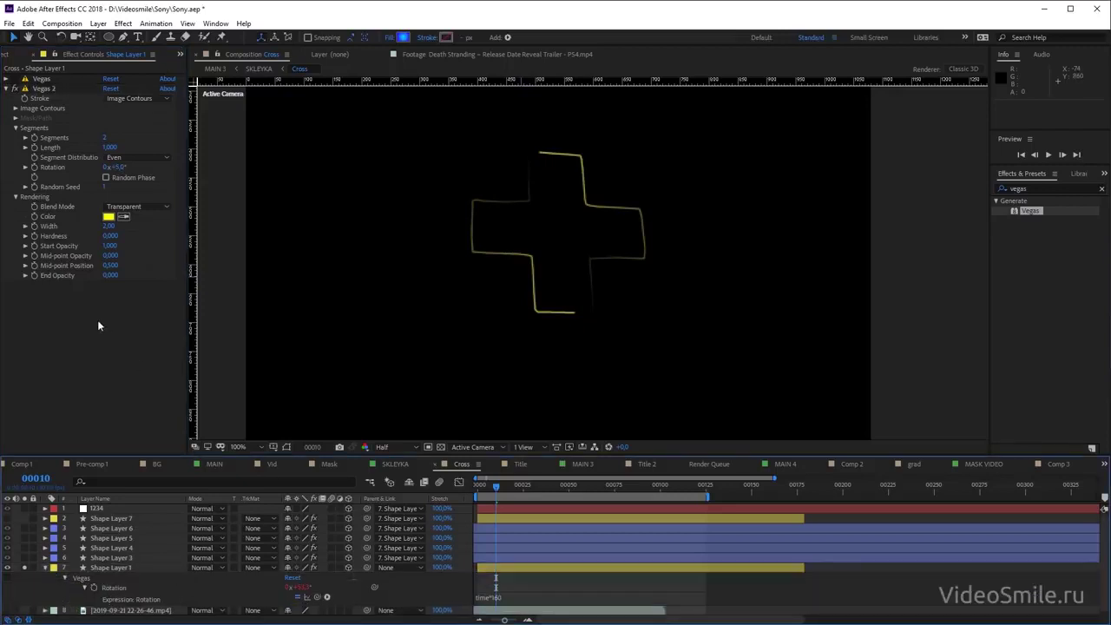
{"action": "left_click", "coordinate": [35, 167], "text": "alt"}
{"action": "type", "text": "time*160"}
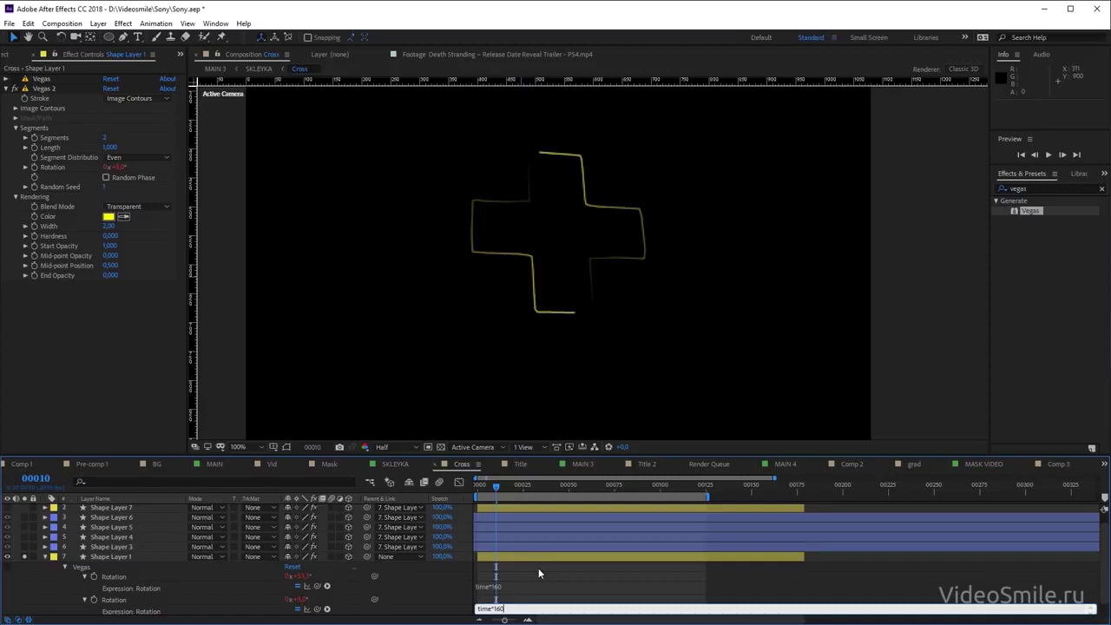
{"action": "left_click", "coordinate": [538, 568]}
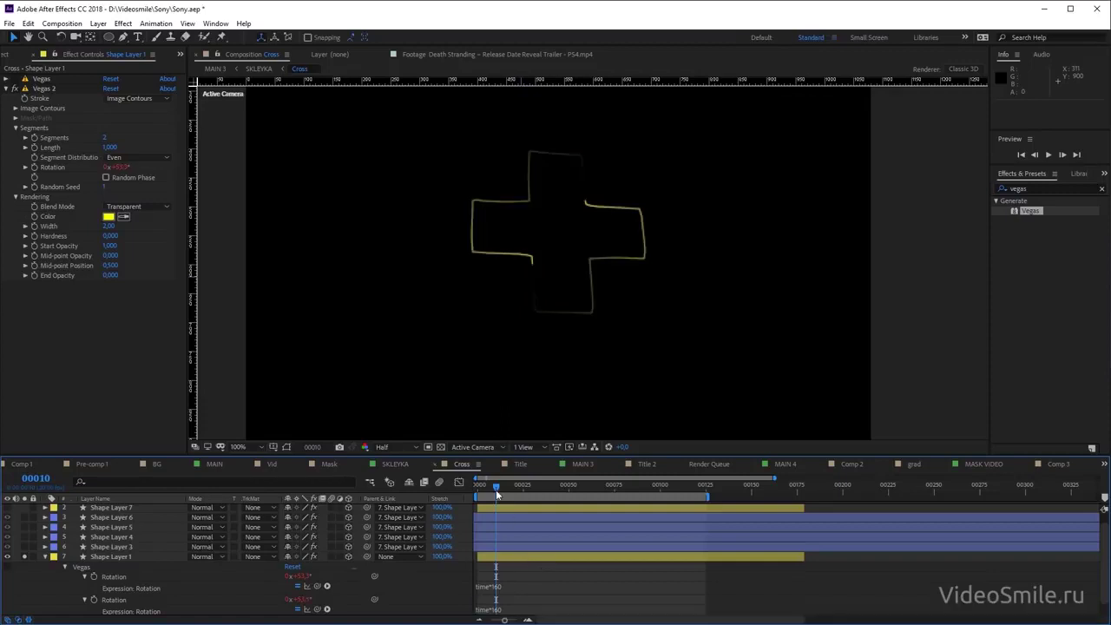
Preview and scrub the spinning cross strokes, then collapse the layer's revealed properties
{"action": "key", "text": "space"}
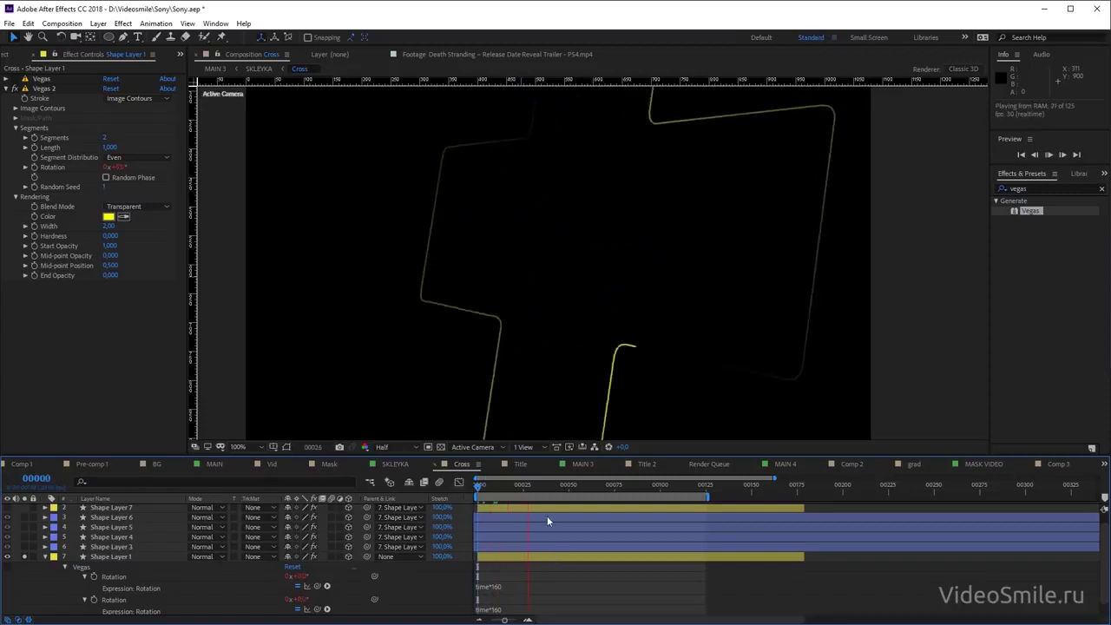
{"action": "key", "text": "space"}
{"action": "mouse_move", "coordinate": [476, 485]}
{"action": "left_mouse_down"}
{"action": "mouse_move", "coordinate": [500, 492]}
{"action": "mouse_move", "coordinate": [439, 473]}
{"action": "left_mouse_up"}
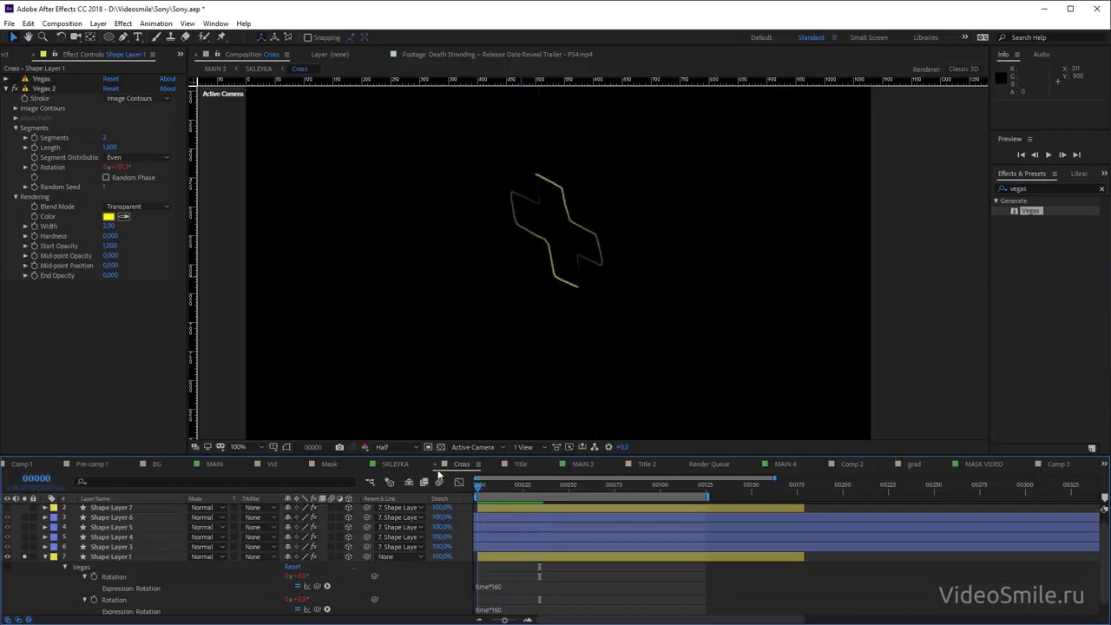
{"action": "left_click", "coordinate": [45, 558]}
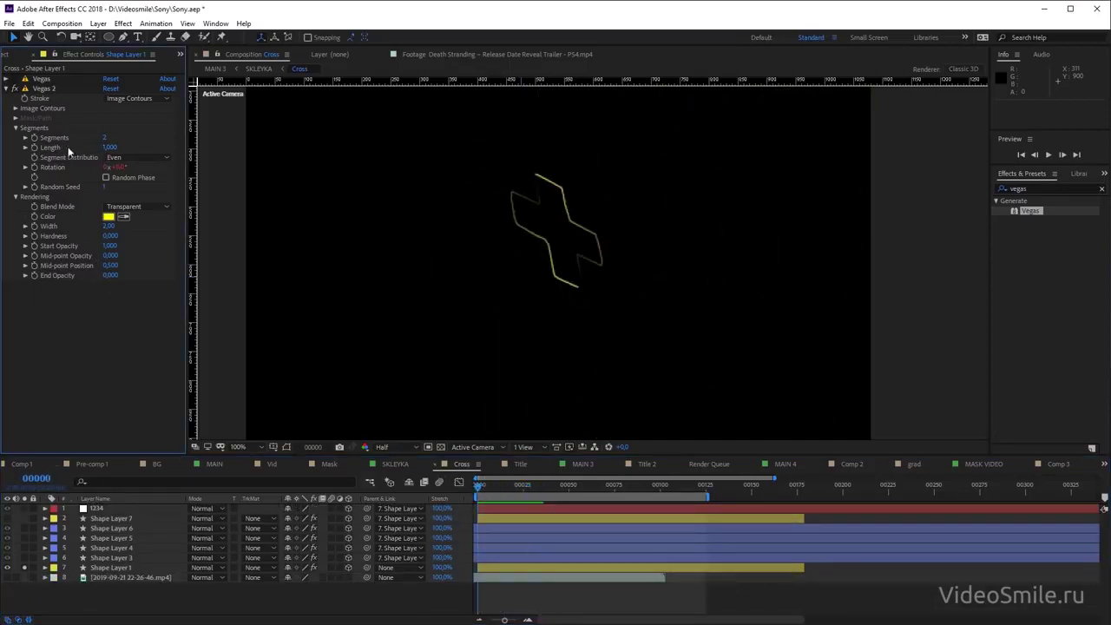
Set Vegas 2's stroke Length to 0.65 after trying 0.75 and 0.59
{"action": "left_click", "coordinate": [110, 148]}
{"action": "type", "text": "0.75"}
{"action": "key", "text": "Return"}
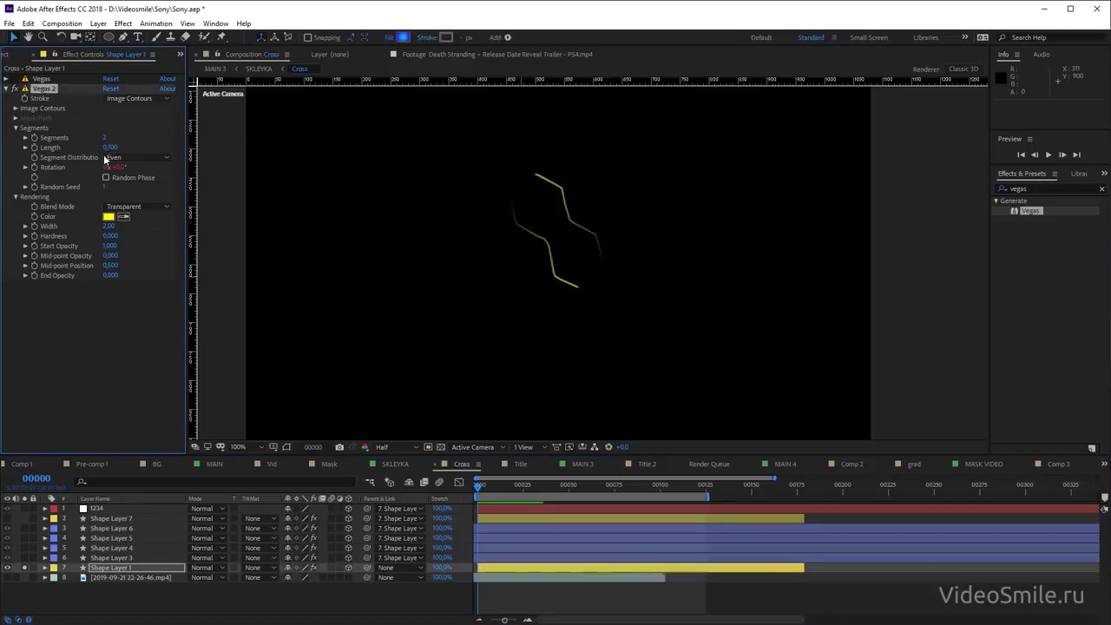
{"action": "left_click_drag", "start_coordinate": [110, 147], "coordinate": [101, 147]}
{"action": "left_click", "coordinate": [111, 147]}
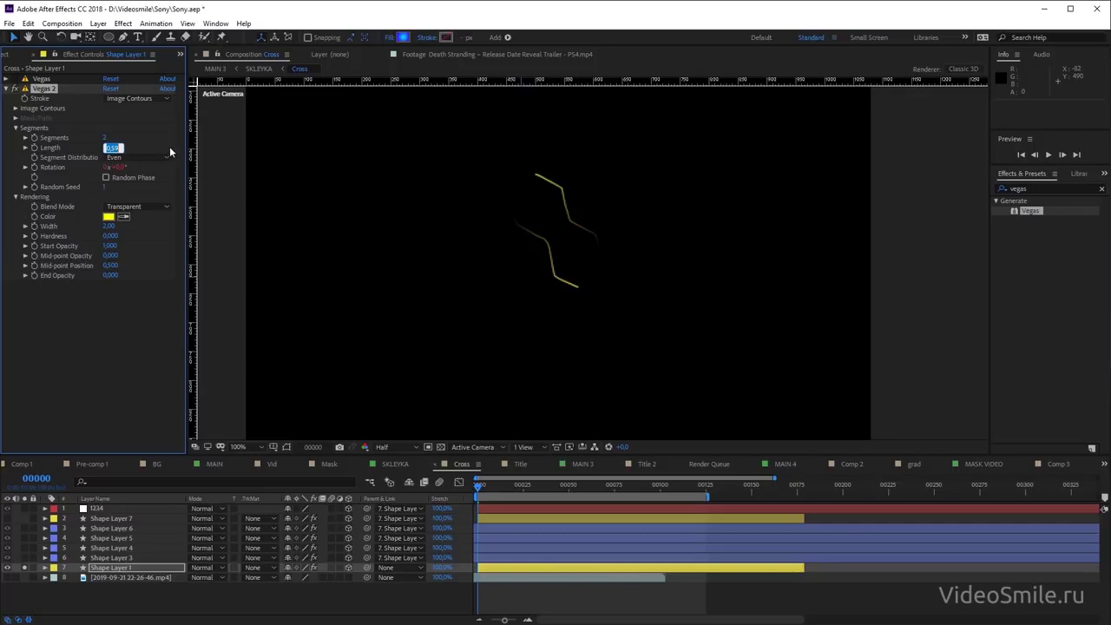
{"action": "type", "text": "0.65"}
{"action": "key", "text": "Return"}
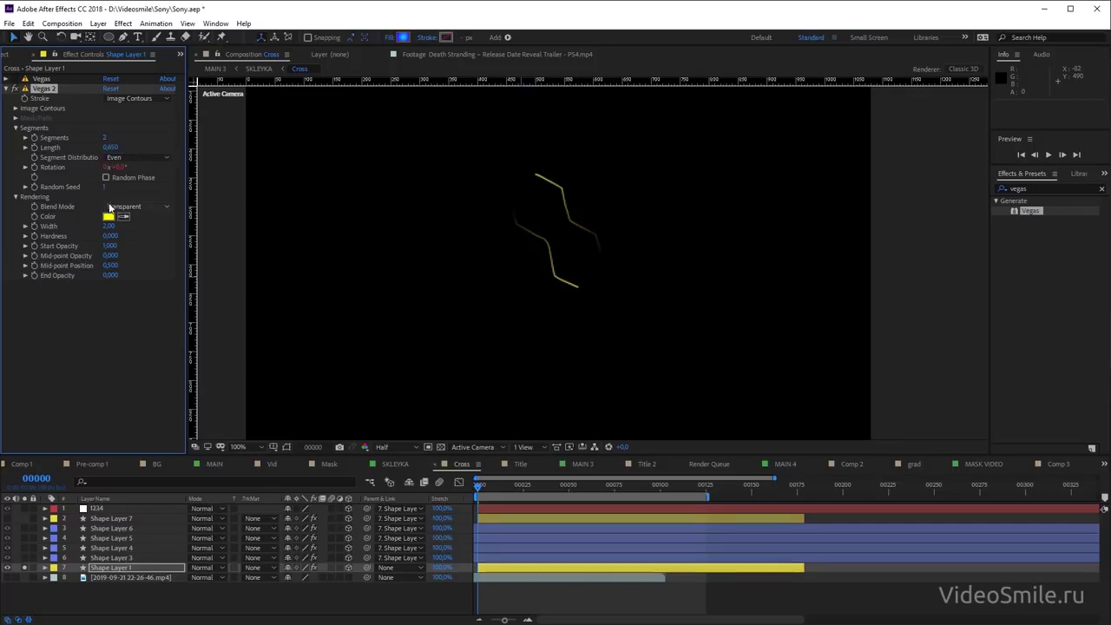
Enable Random Phase with Random Seed 19, preview, and revert a trial Width of 4
{"action": "left_click", "coordinate": [105, 178]}
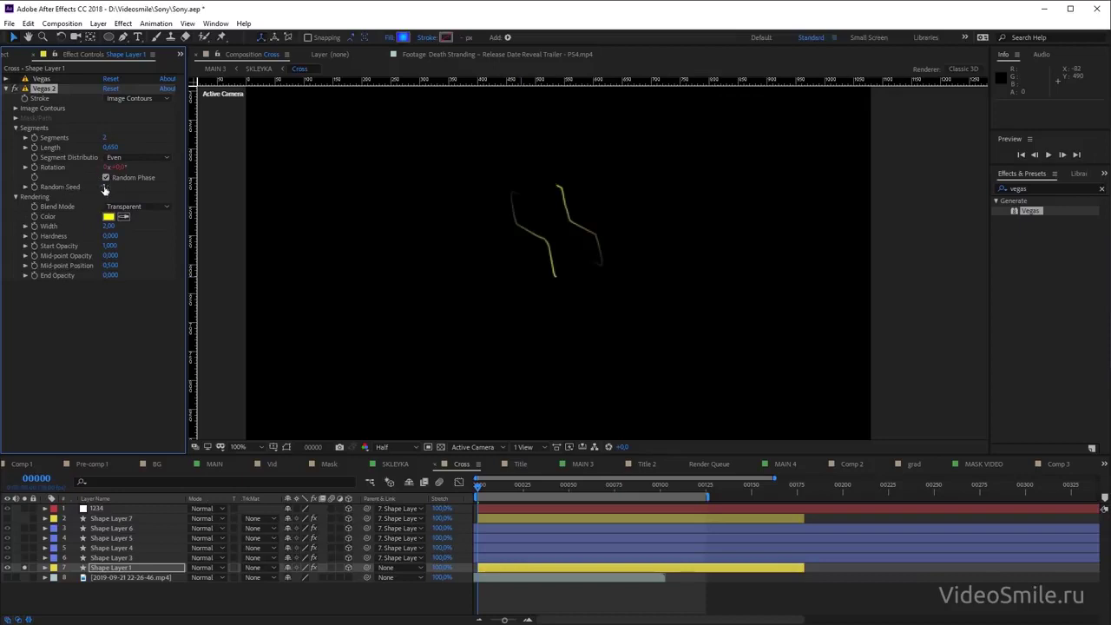
{"action": "left_click_drag", "start_coordinate": [104, 189], "coordinate": [111, 187]}
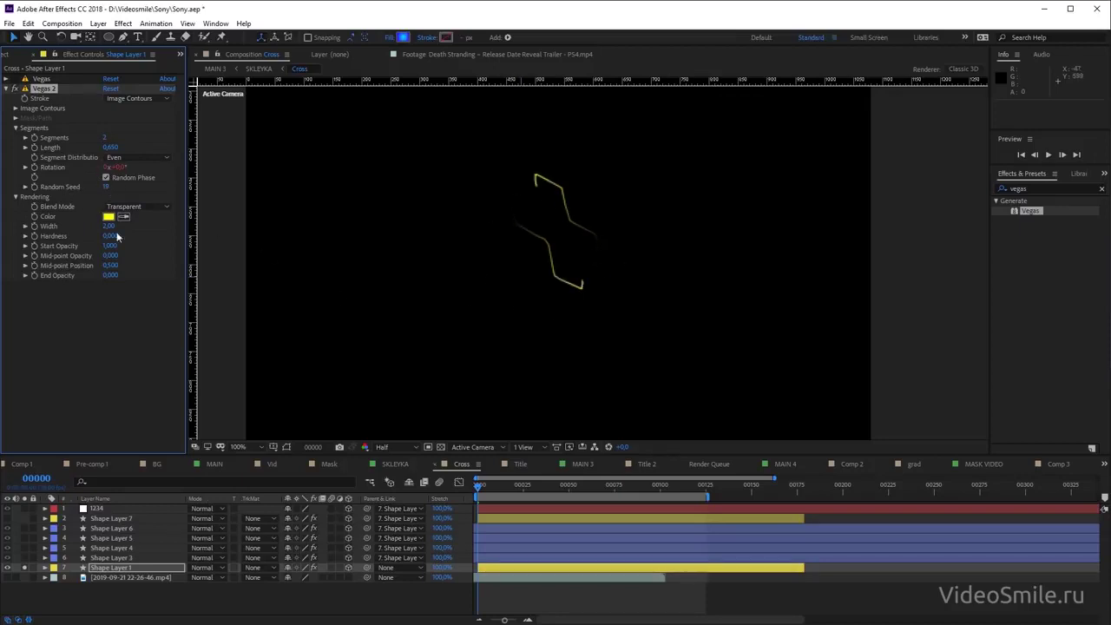
{"action": "key", "text": "space"}
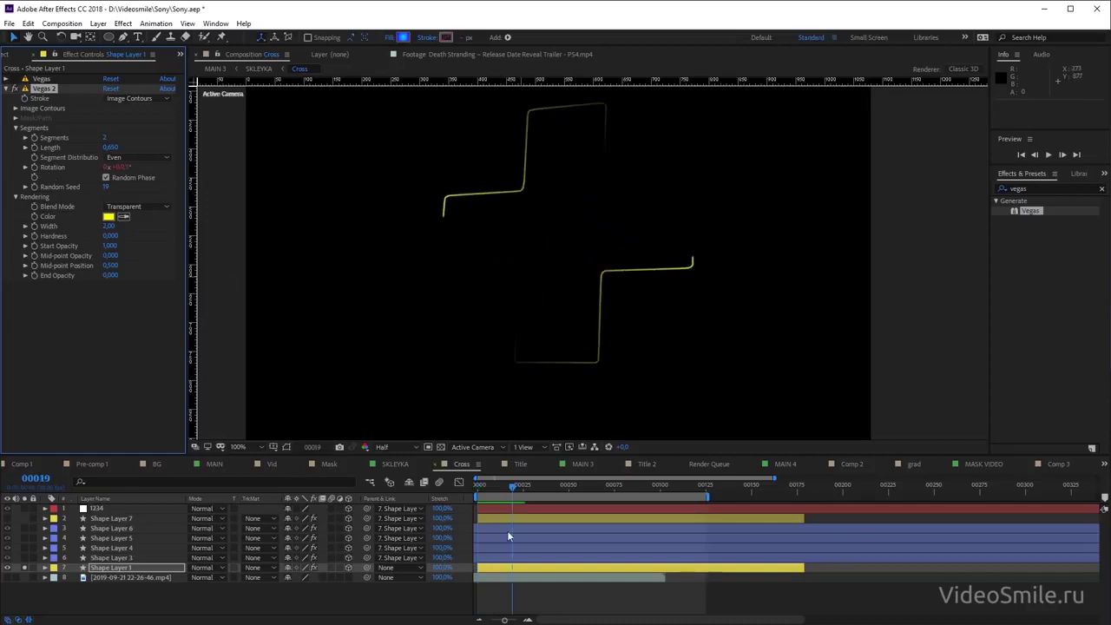
{"action": "left_click", "coordinate": [509, 490]}
{"action": "left_click_drag", "start_coordinate": [509, 490], "coordinate": [479, 488]}
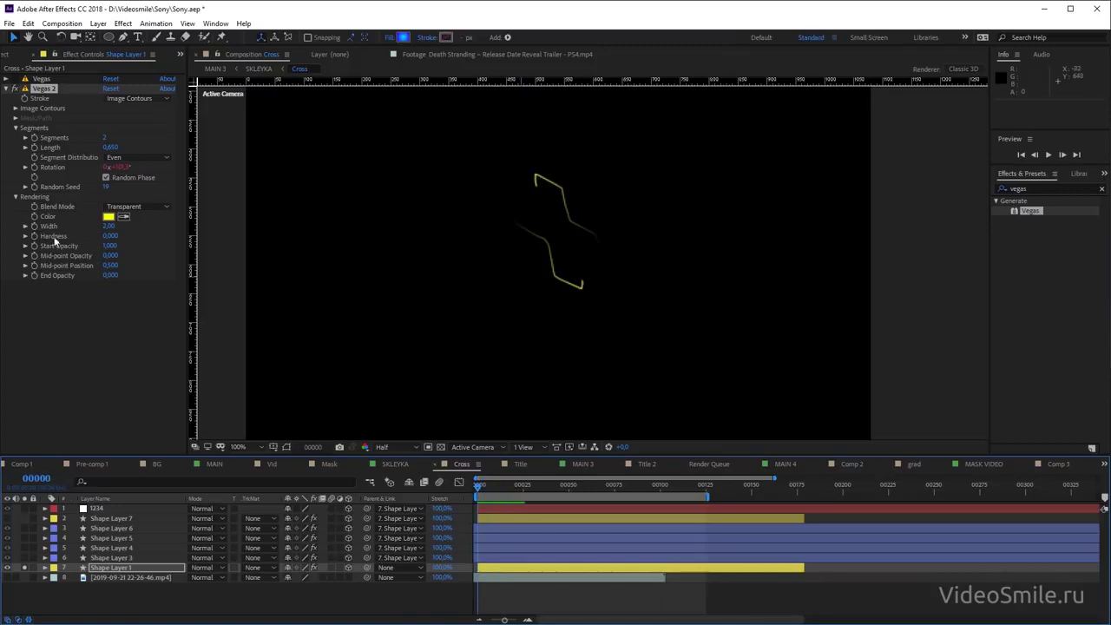
{"action": "left_click_drag", "start_coordinate": [107, 225], "coordinate": [126, 227]}
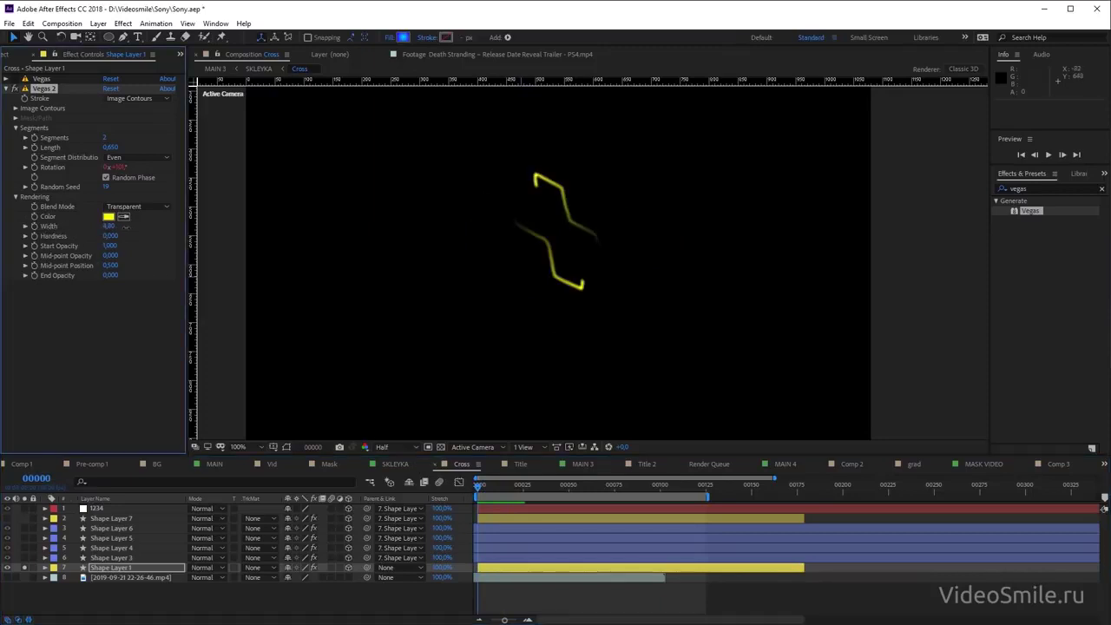
{"action": "key", "text": "ctrl+z"}
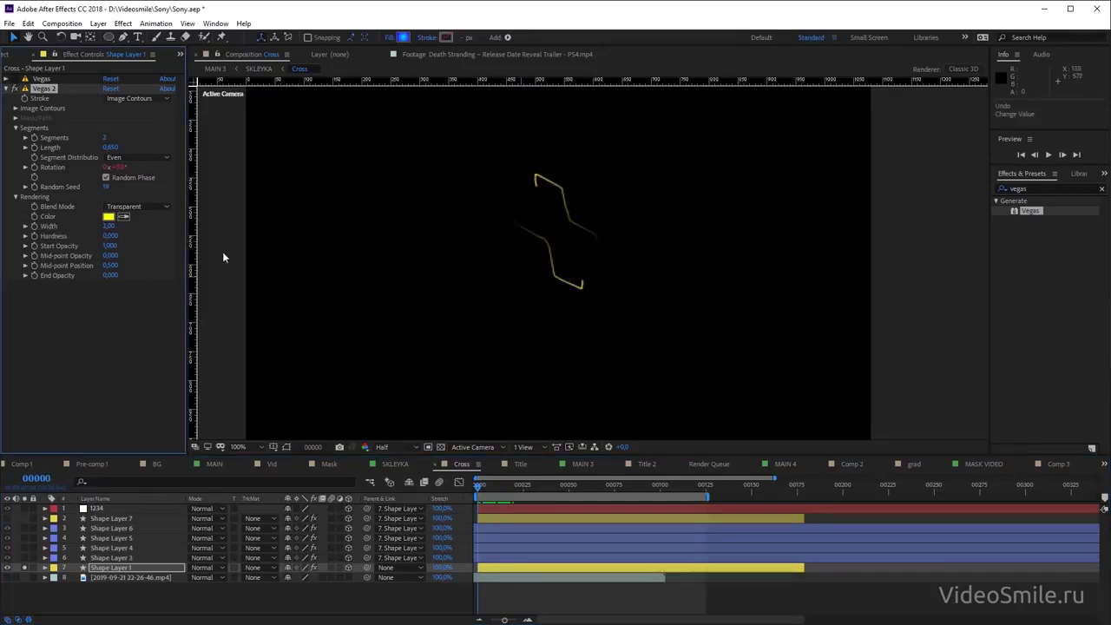
Keyframe the first Vegas stroke Width and reveal the Width keyframes, moving to frame 30
{"action": "left_click", "coordinate": [108, 226]}
{"action": "type", "text": "4"}
{"action": "left_click", "coordinate": [89, 365]}
{"action": "left_click", "coordinate": [35, 227]}
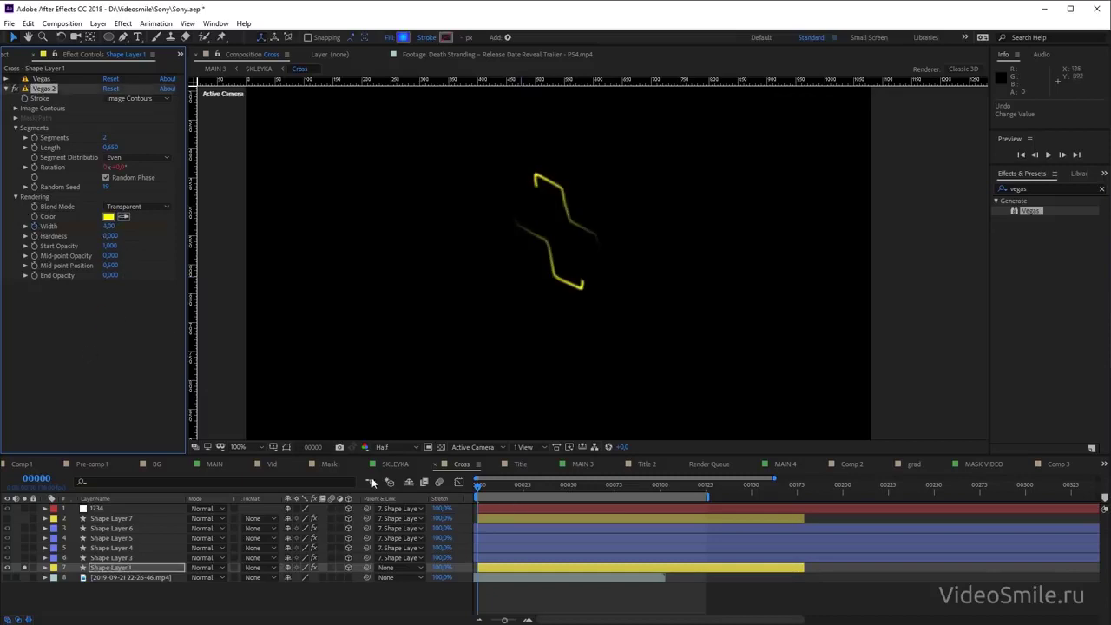
{"action": "key", "text": "u"}
{"action": "left_click_drag", "start_coordinate": [500, 485], "coordinate": [525, 494]}
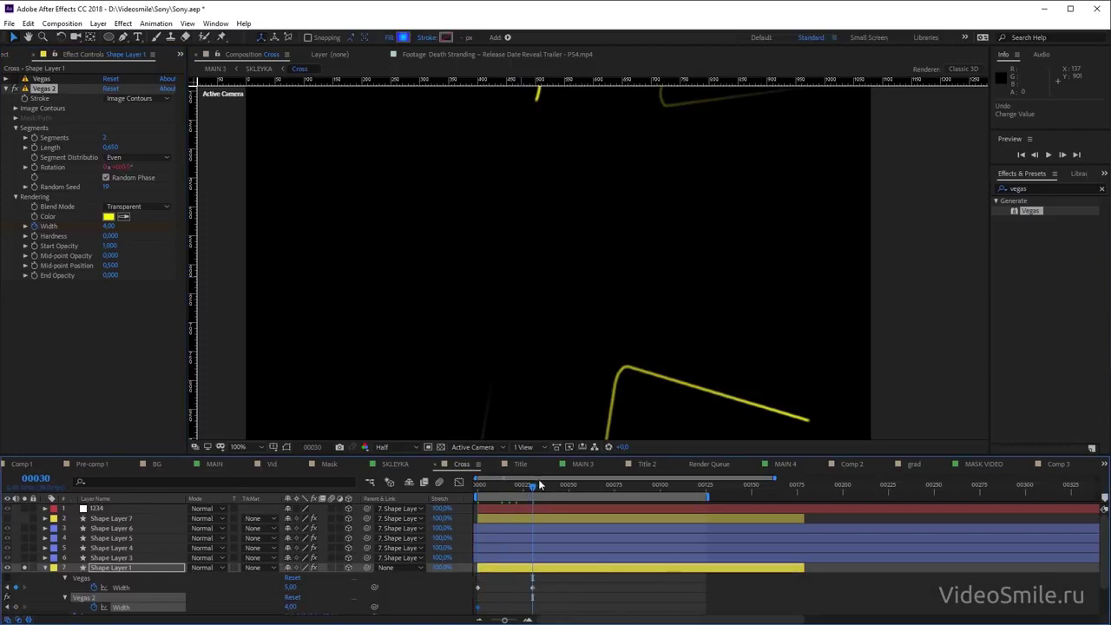
{"action": "left_click", "coordinate": [520, 486]}
{"action": "left_click_drag", "start_coordinate": [512, 488], "coordinate": [538, 505]}
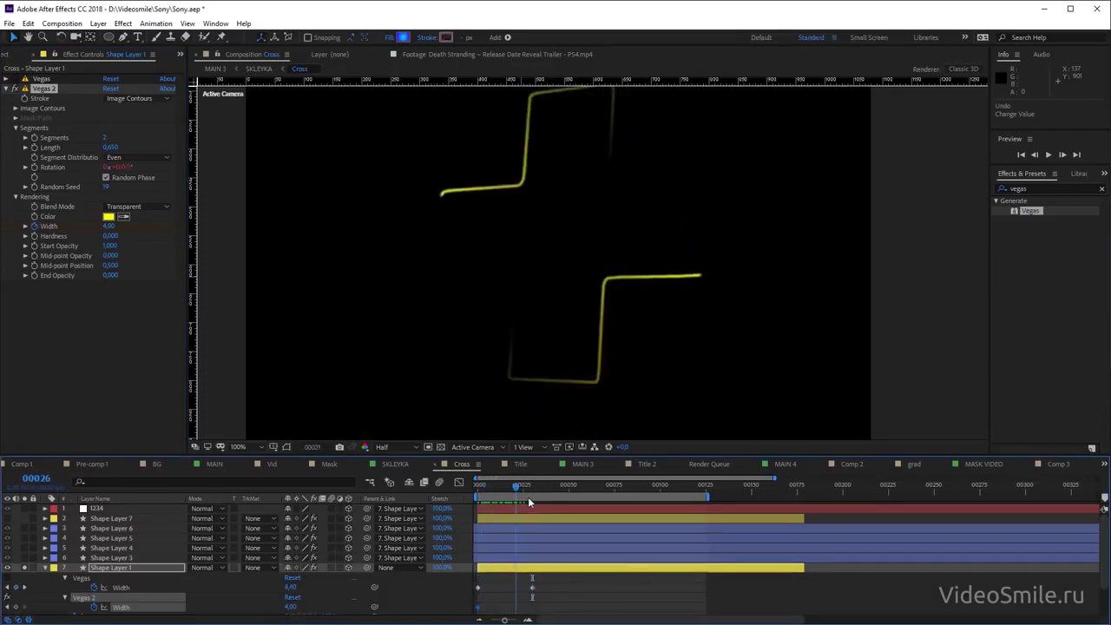
Keyframe Vegas 2's Width at 5 on frame 30 and 2 on frame 0
{"action": "left_click", "coordinate": [293, 606]}
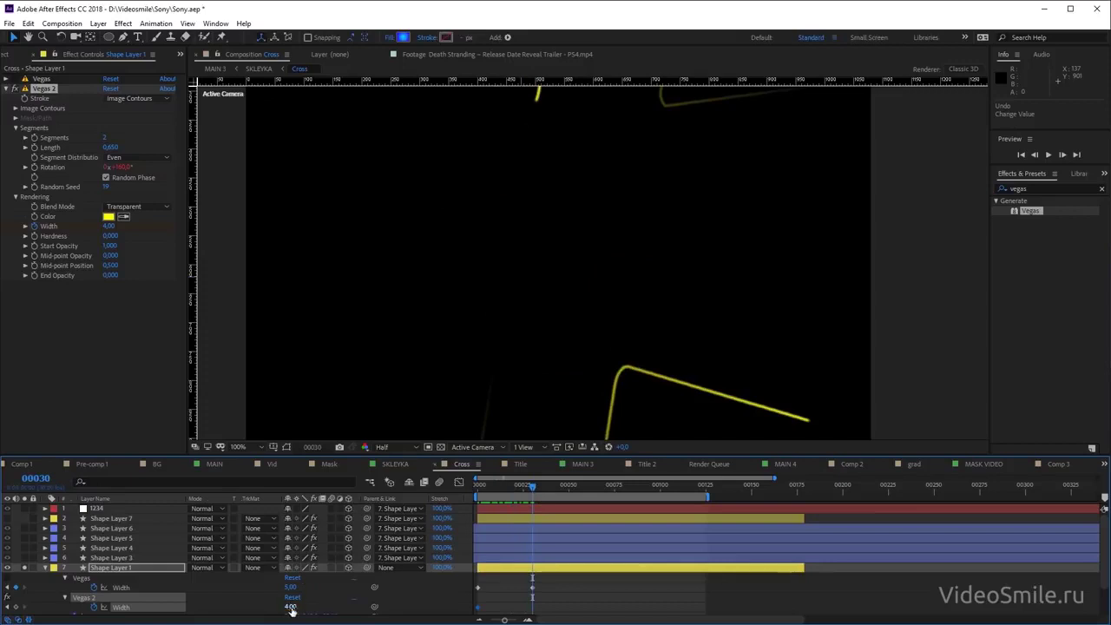
{"action": "type", "text": "5"}
{"action": "left_click", "coordinate": [619, 608]}
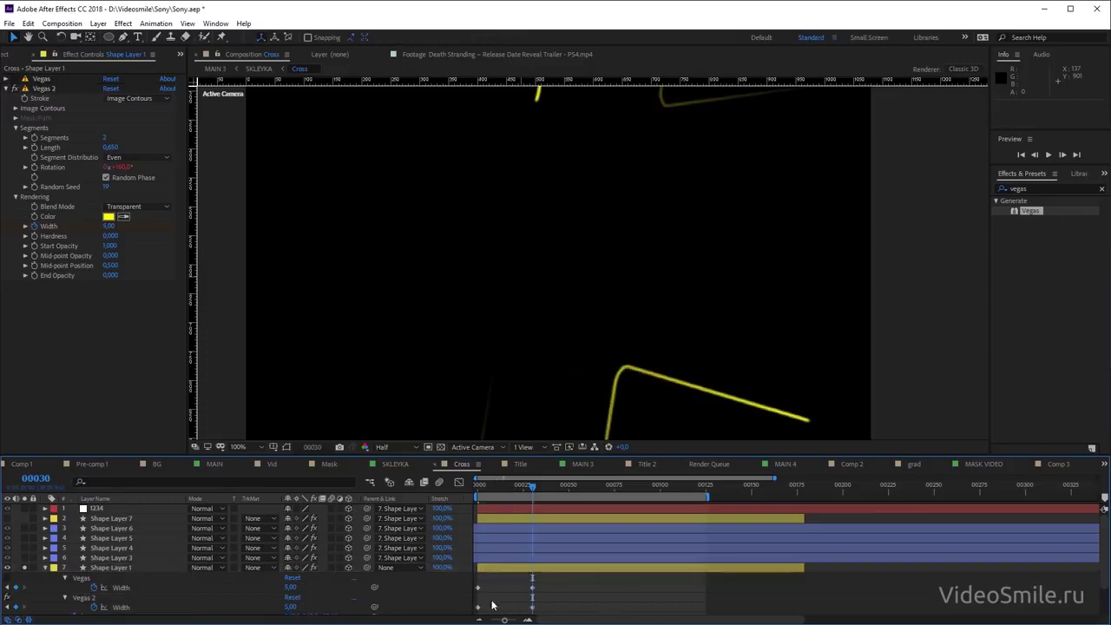
{"action": "left_click_drag", "start_coordinate": [521, 486], "coordinate": [479, 485]}
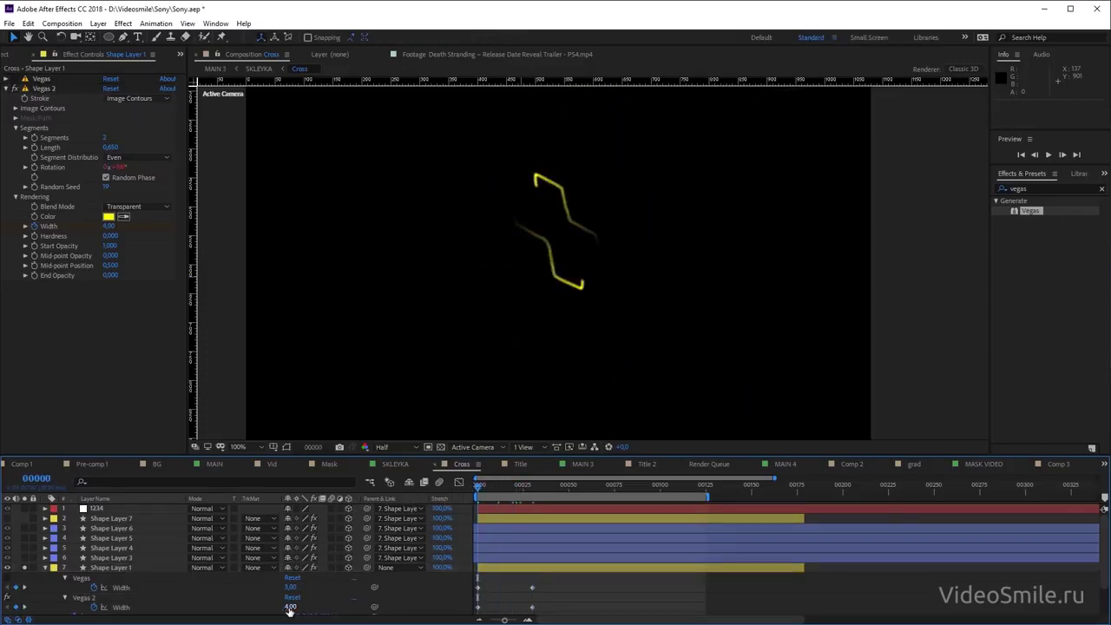
{"action": "type", "text": "2"}
{"action": "left_click", "coordinate": [502, 584]}
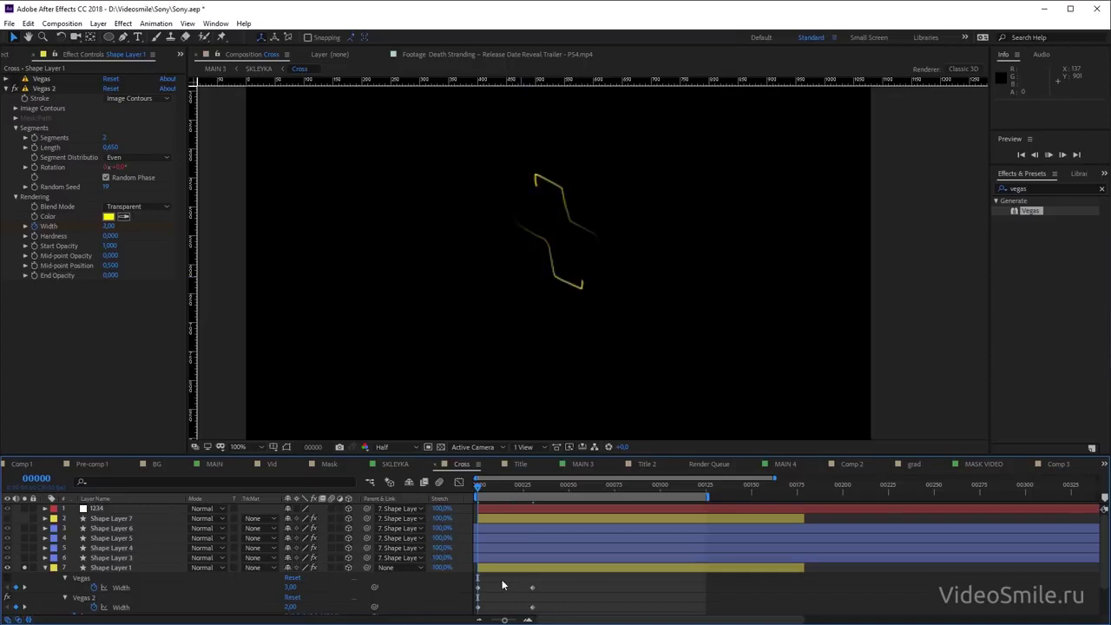
Preview the thickening strokes, then magnify and centre the view on the cross
{"action": "key", "text": "space"}
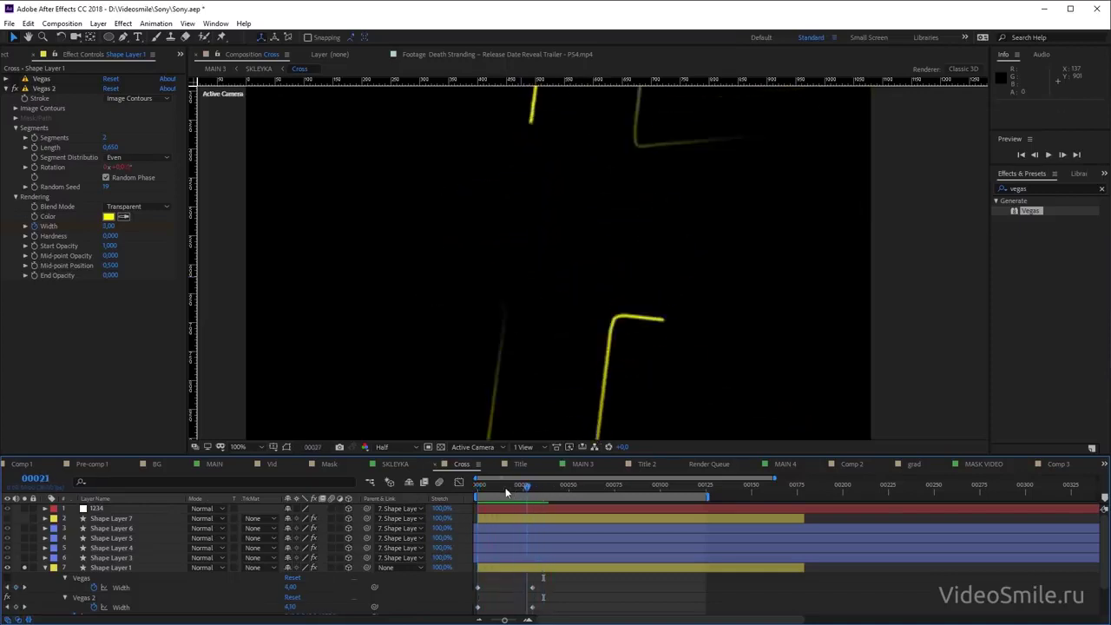
{"action": "key", "text": "space"}
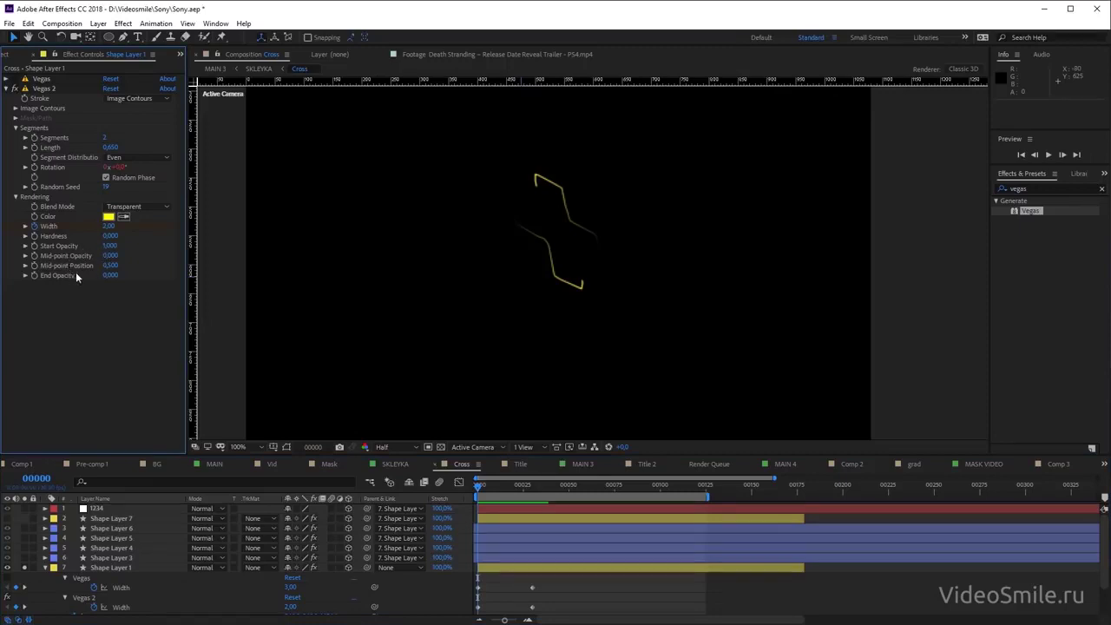
{"action": "key", "text": "period"}
{"action": "left_click_drag", "start_coordinate": [570, 298], "coordinate": [600, 359]}
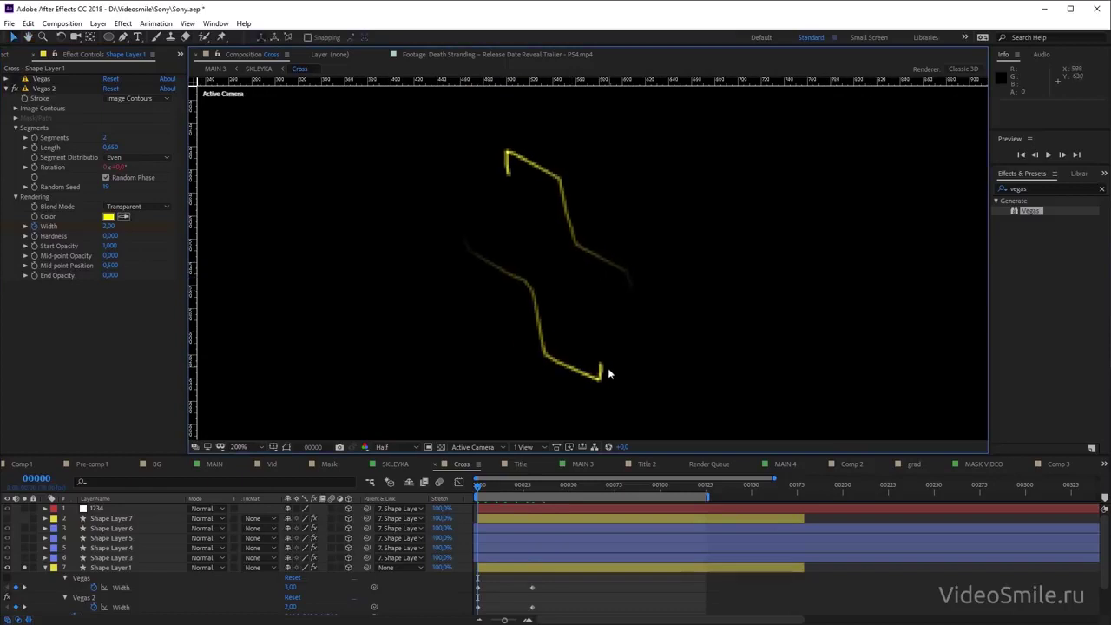
Lower Vegas 2's Mid-point Opacity to about -0.58, then switch Vegas 2 off to view the plain cross
{"action": "left_click", "coordinate": [108, 249]}
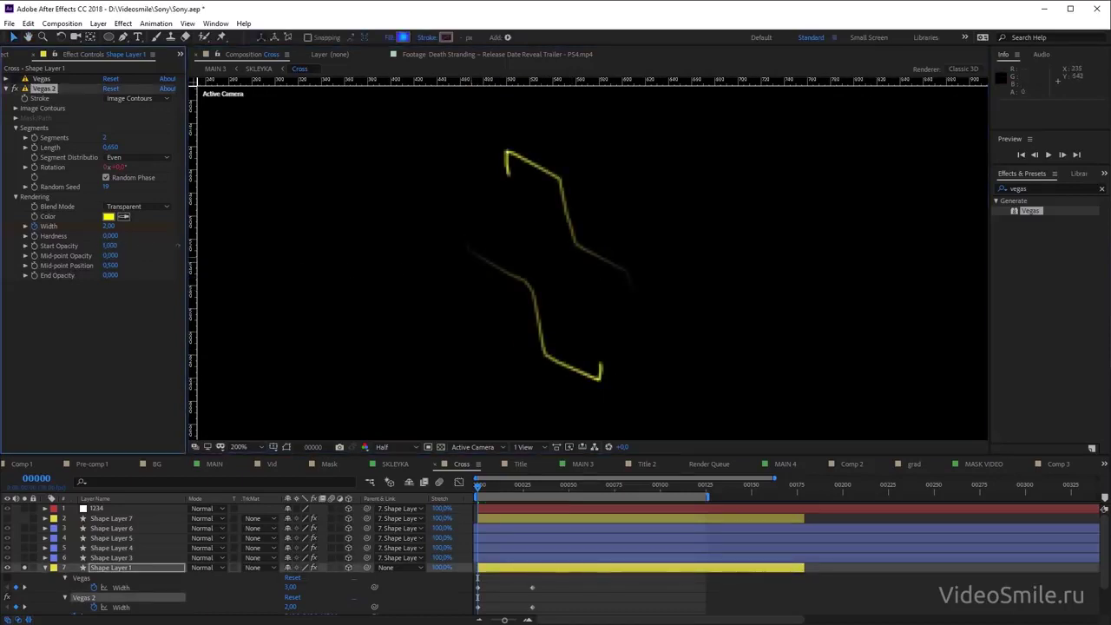
{"action": "mouse_move", "coordinate": [110, 255]}
{"action": "left_mouse_down"}
{"action": "mouse_move", "coordinate": [97, 255]}
{"action": "mouse_move", "coordinate": [128, 265]}
{"action": "mouse_move", "coordinate": [87, 255]}
{"action": "left_mouse_up"}
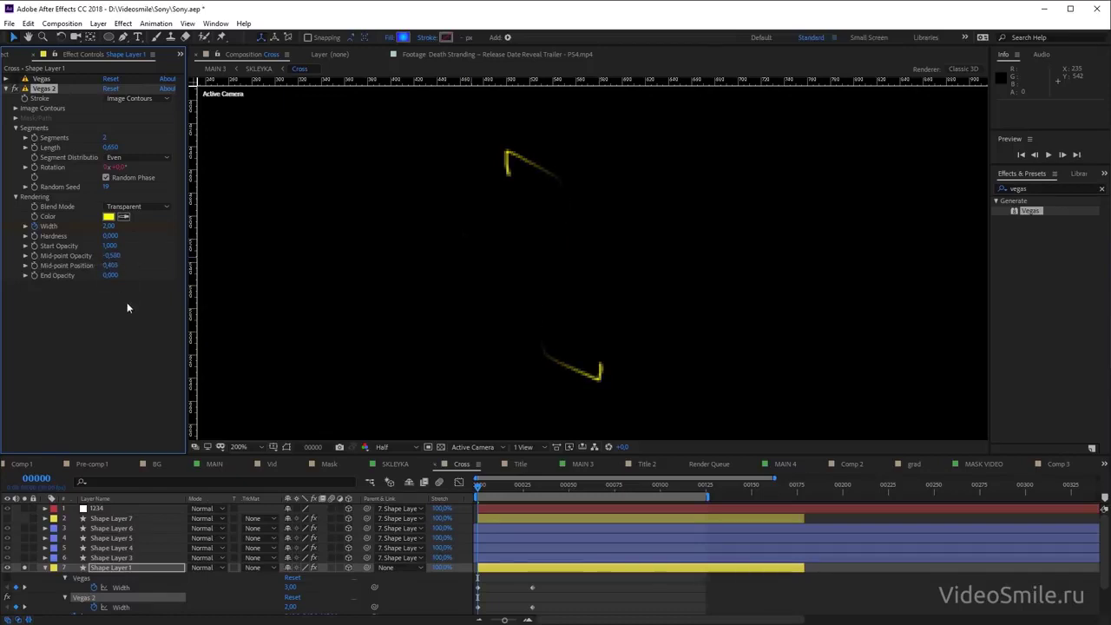
{"action": "left_click", "coordinate": [13, 88]}
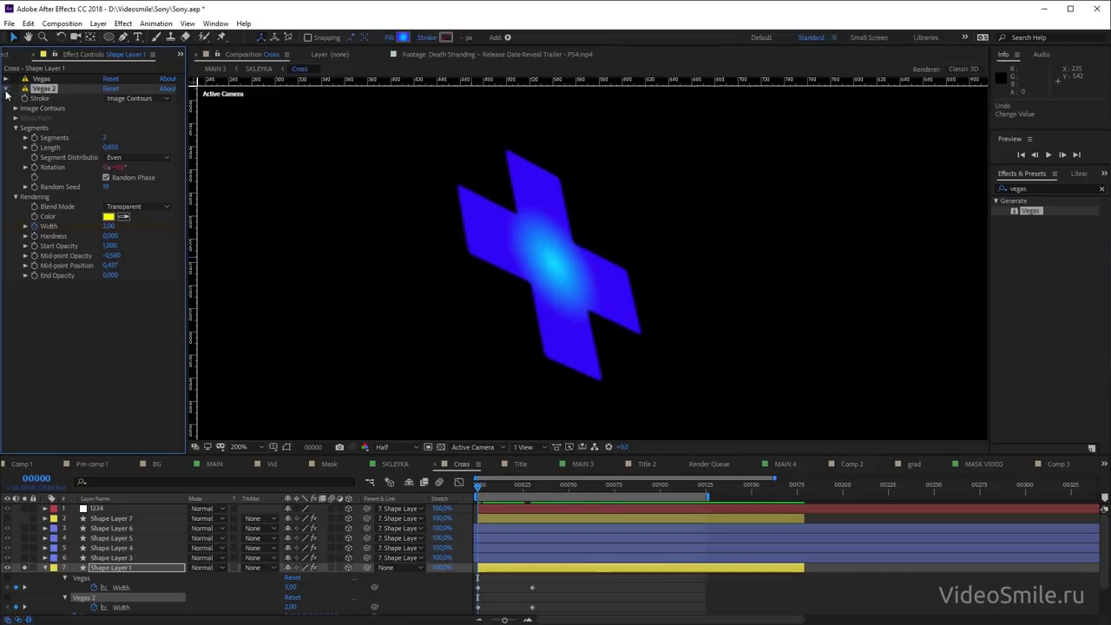
Re-enable the Vegas strokes, show the first Vegas settings, preview the outline, and zoom to 50%
{"action": "left_click", "coordinate": [6, 88]}
{"action": "left_click", "coordinate": [14, 78]}
{"action": "left_click", "coordinate": [6, 78]}
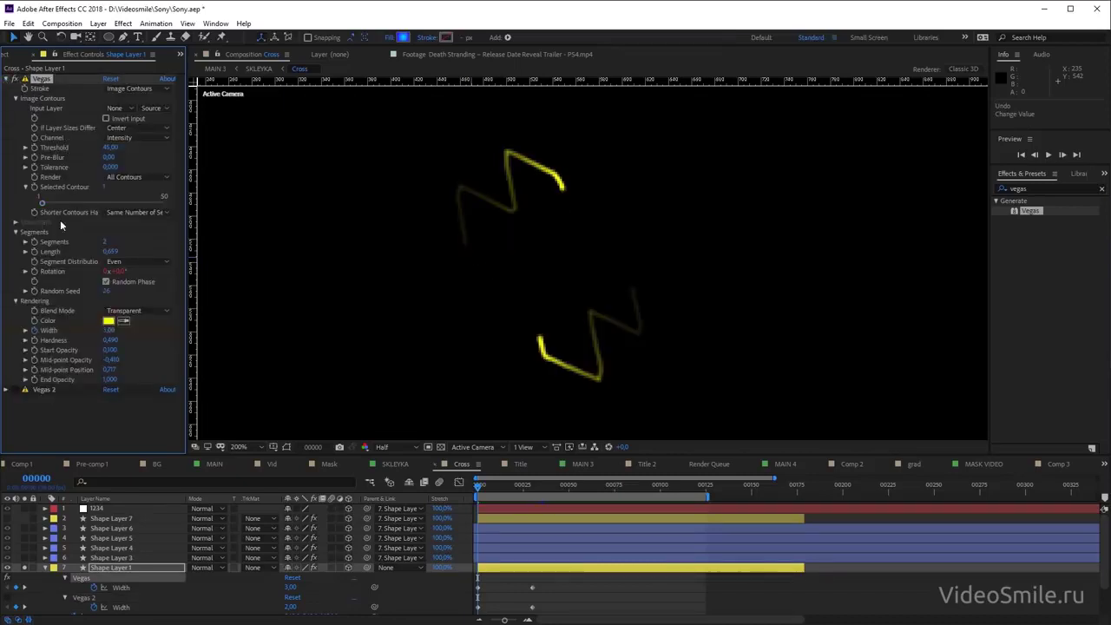
{"action": "key", "text": "space"}
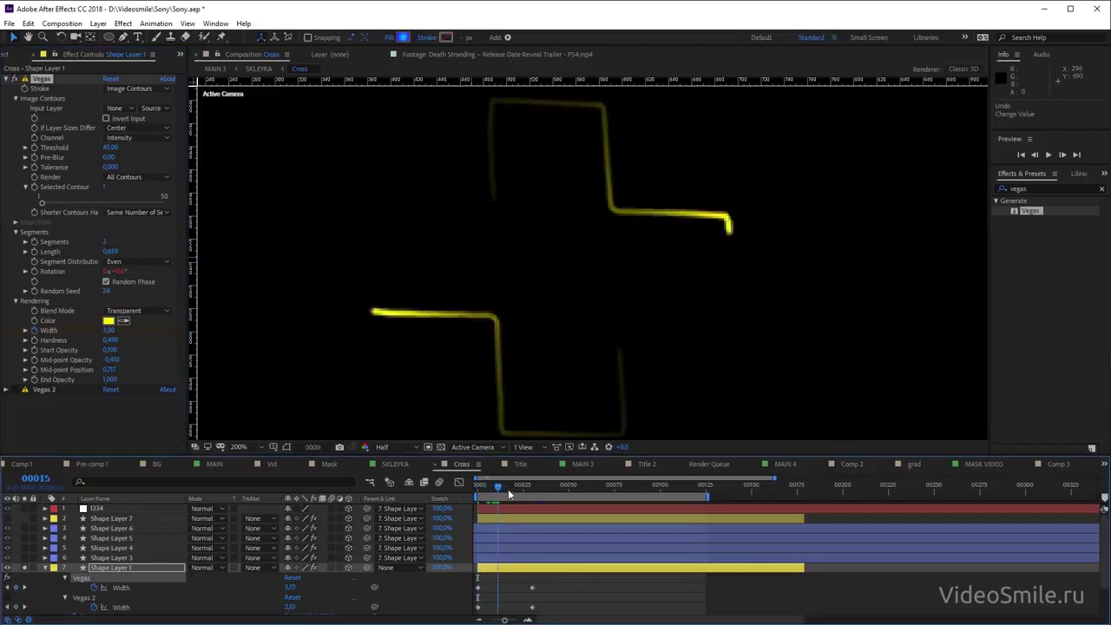
{"action": "key", "text": "space"}
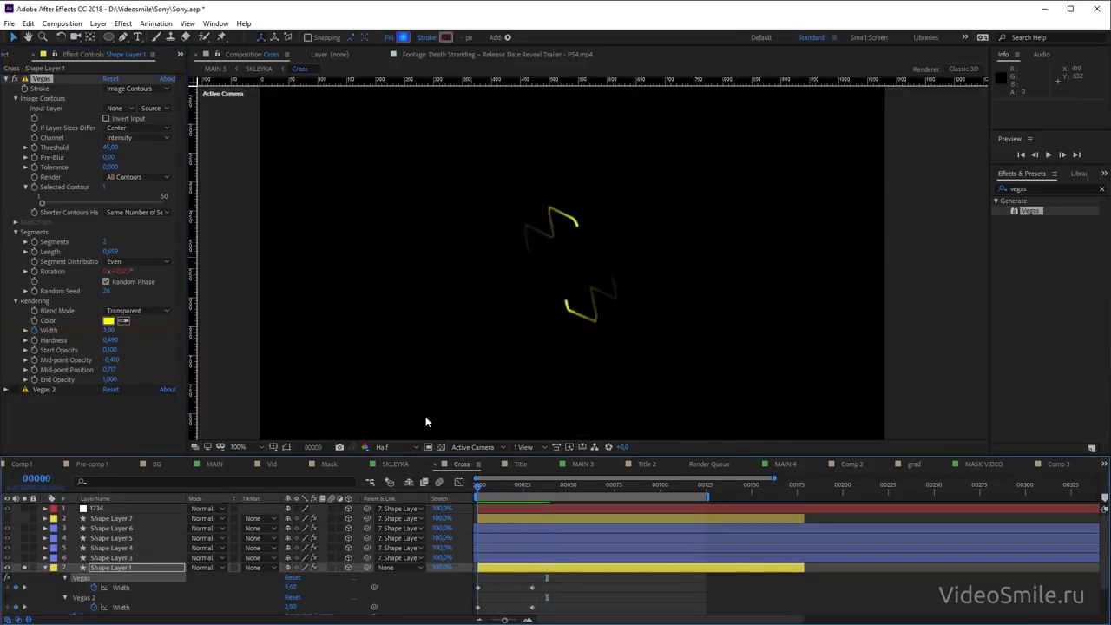
{"action": "key", "text": "comma"}
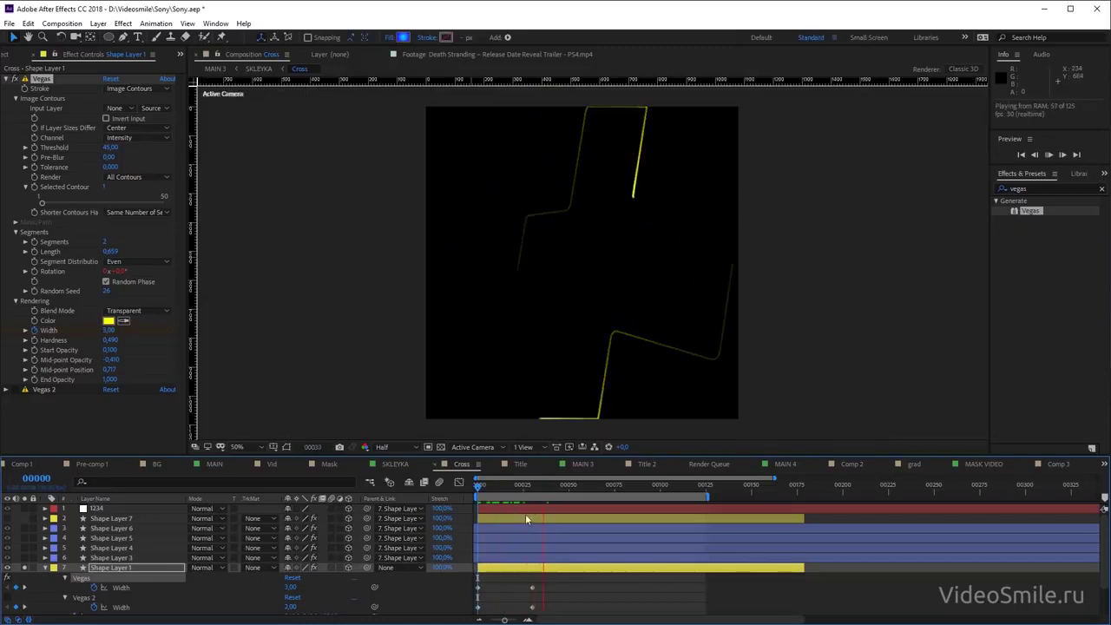
Solo Shape Layers 3–6 and give the X symbol the Vegas neon outline
{"action": "left_click", "coordinate": [514, 494]}
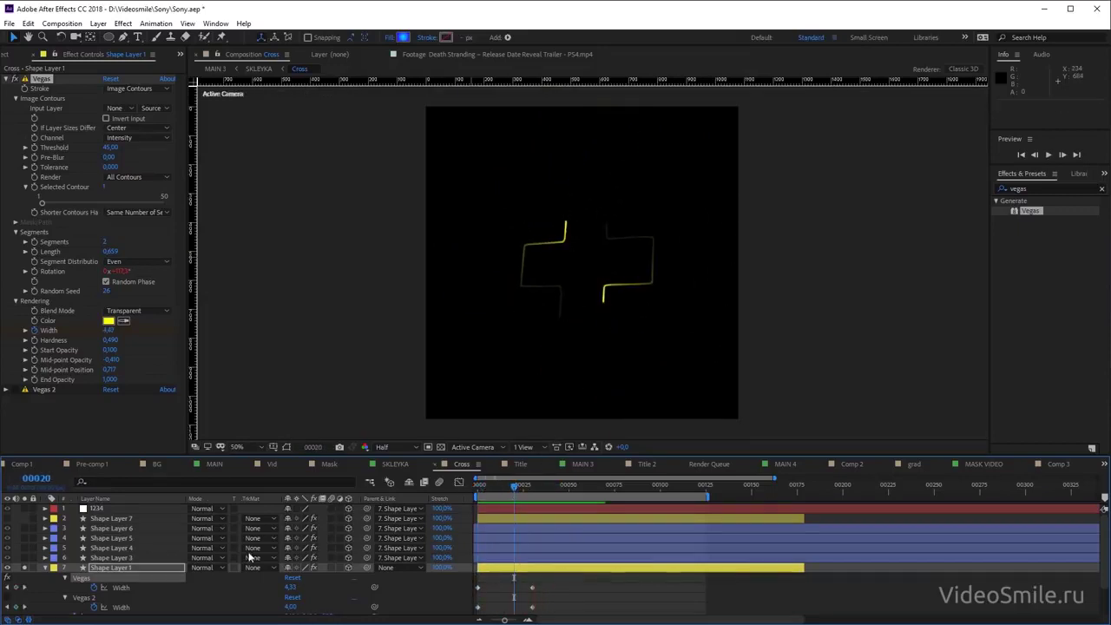
{"action": "left_click", "coordinate": [114, 557]}
{"action": "left_click", "coordinate": [23, 558]}
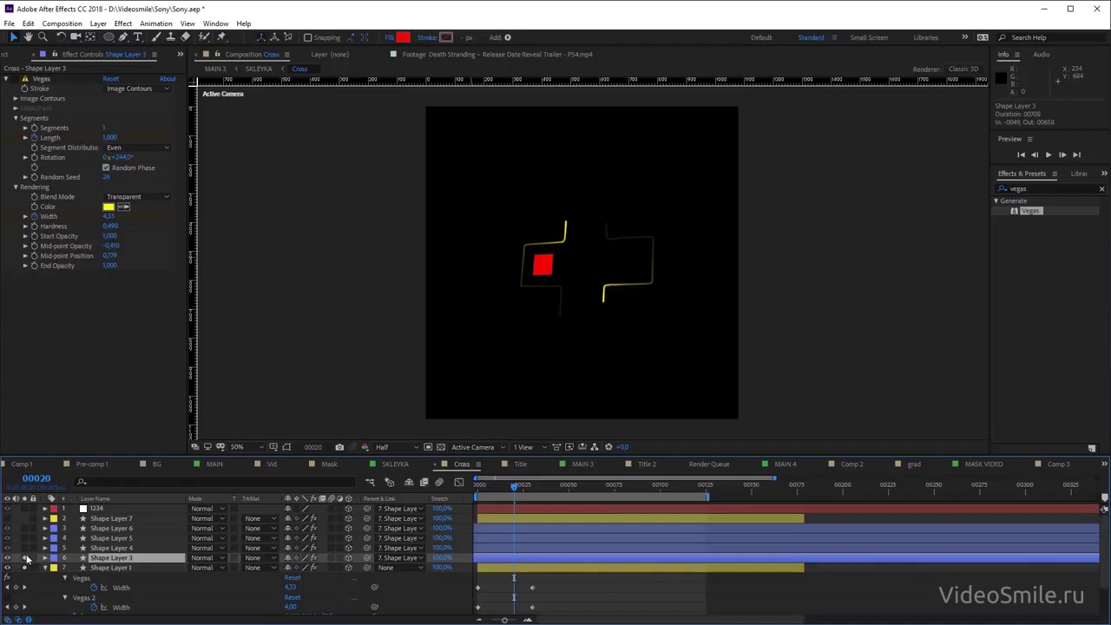
{"action": "left_click_drag", "start_coordinate": [26, 558], "coordinate": [25, 527]}
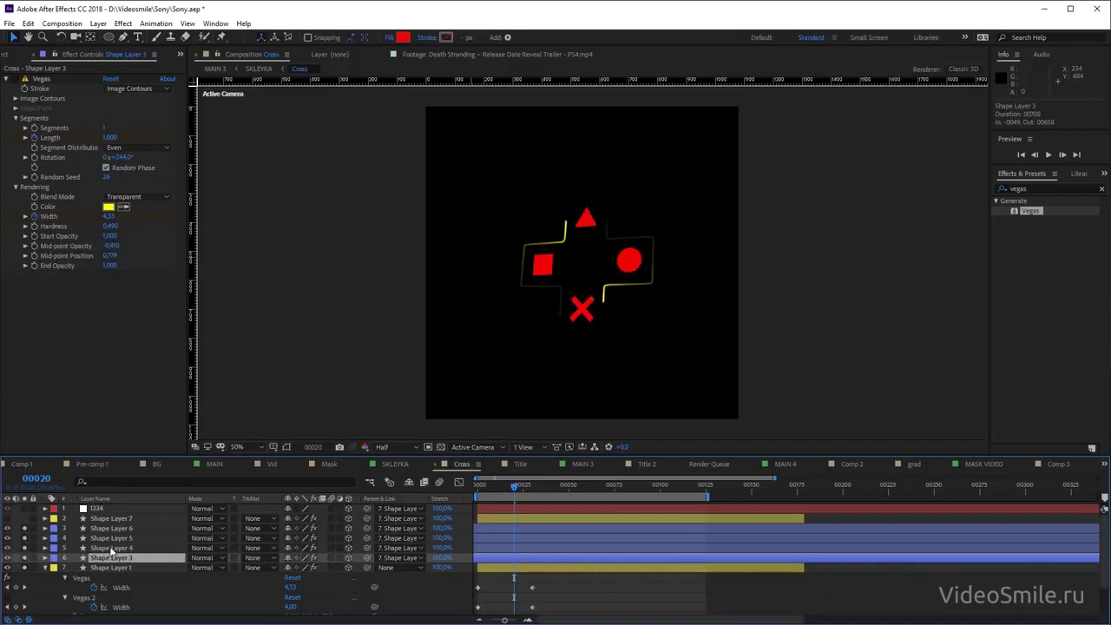
{"action": "left_click", "coordinate": [111, 530]}
{"action": "left_click", "coordinate": [24, 79]}
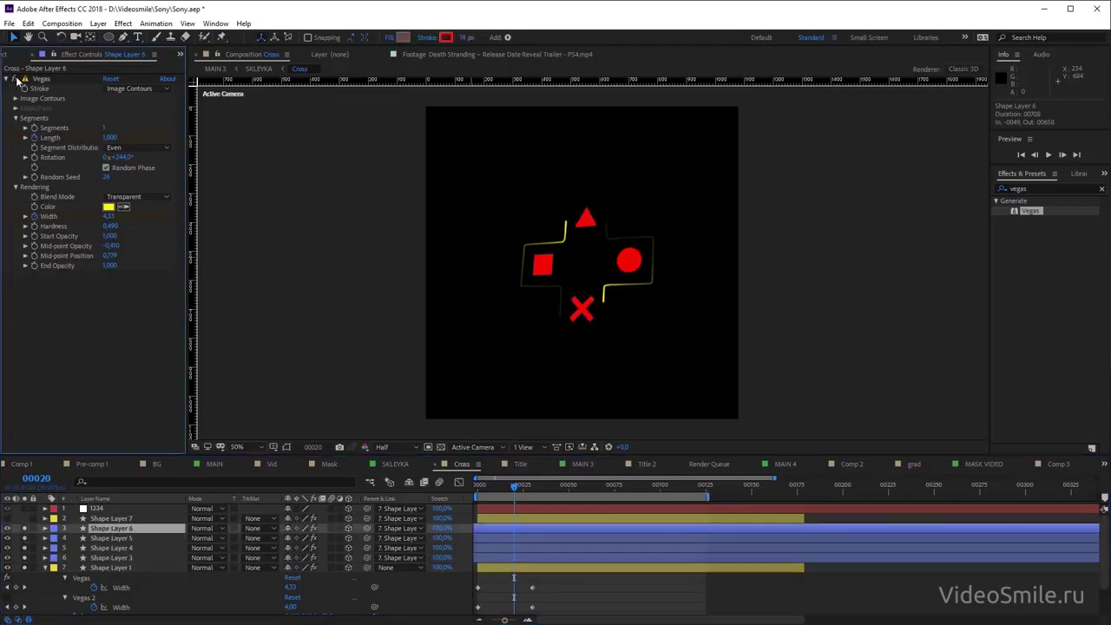
Paste the Vegas effect onto the circle, triangle and square layers (Shape Layers 5, 4, 3)
{"action": "left_click", "coordinate": [110, 538]}
{"action": "key", "text": "ctrl+v"}
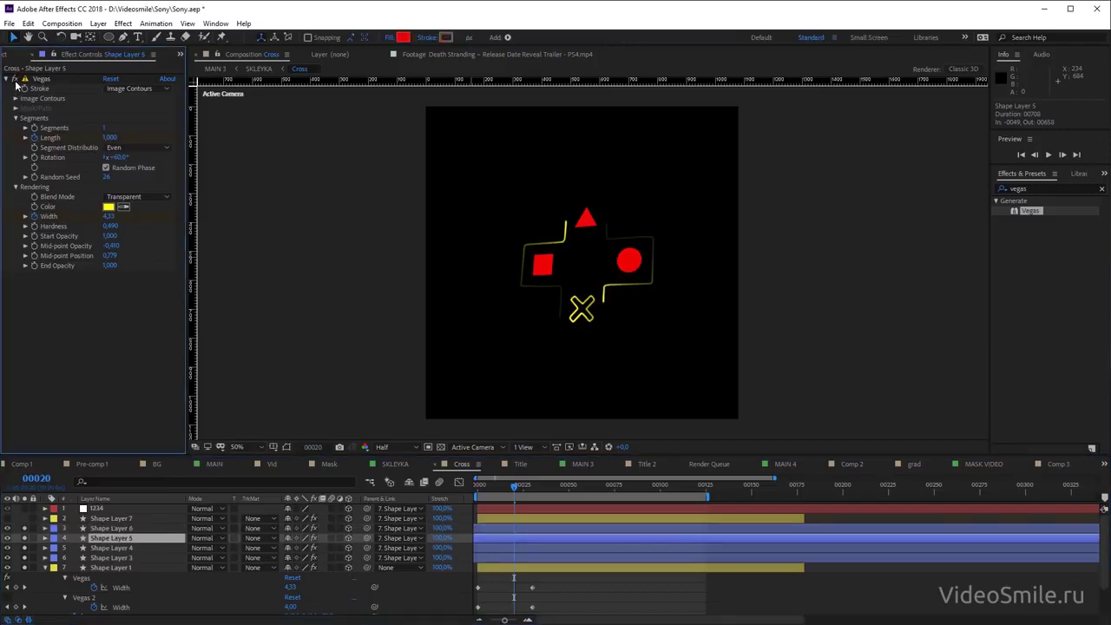
{"action": "left_click", "coordinate": [122, 549]}
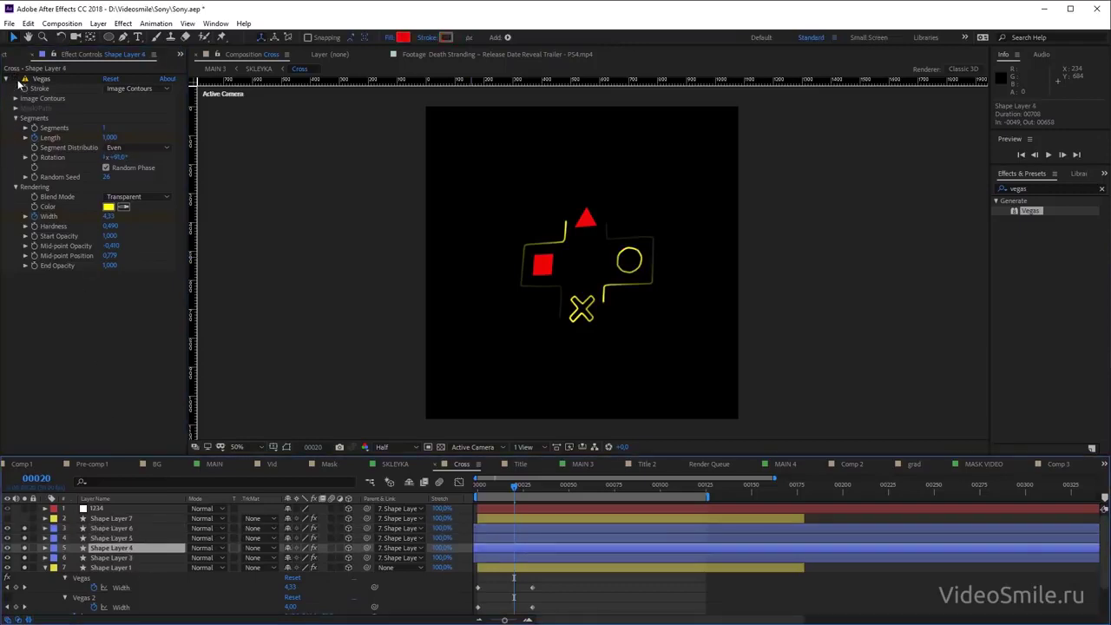
{"action": "key", "text": "ctrl+v"}
{"action": "key", "text": "ctrl+Down"}
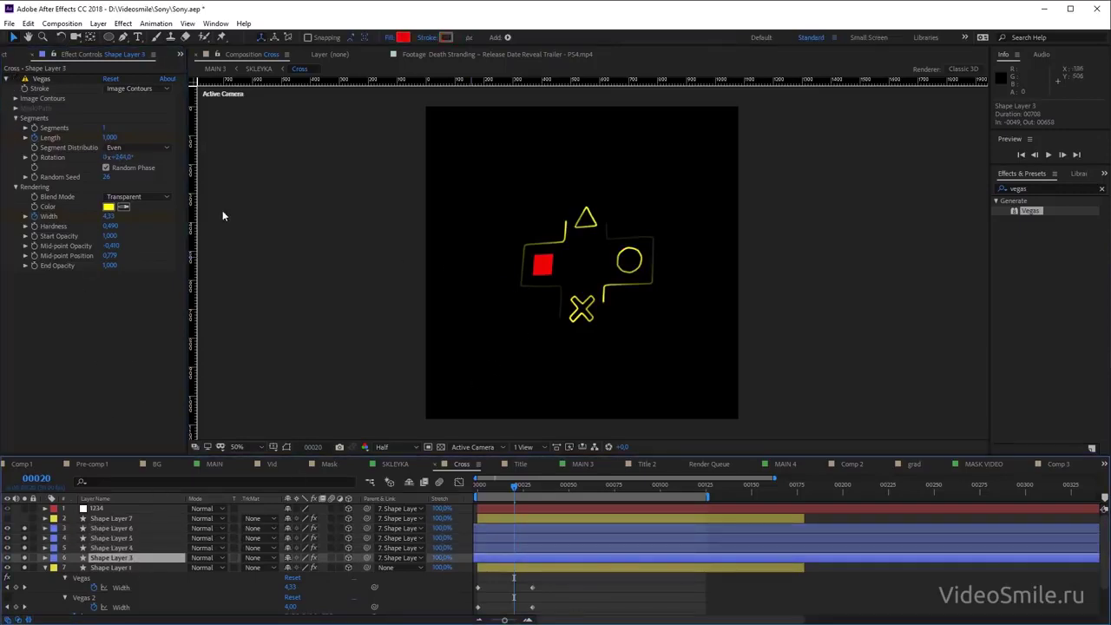
{"action": "key", "text": "ctrl+v"}
Preview the outlined symbols from frame 0, then collapse Shape Layer 1 and select Shape Layer 7
{"action": "key", "text": "period"}
{"action": "key", "text": "period"}
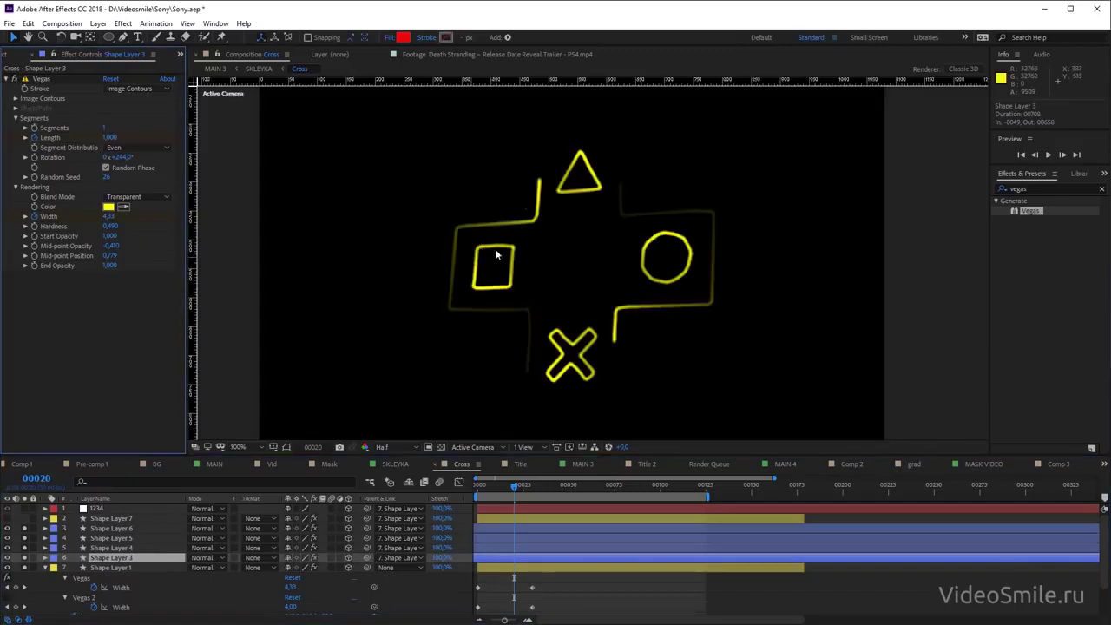
{"action": "key", "text": "comma"}
{"action": "key", "text": "Home"}
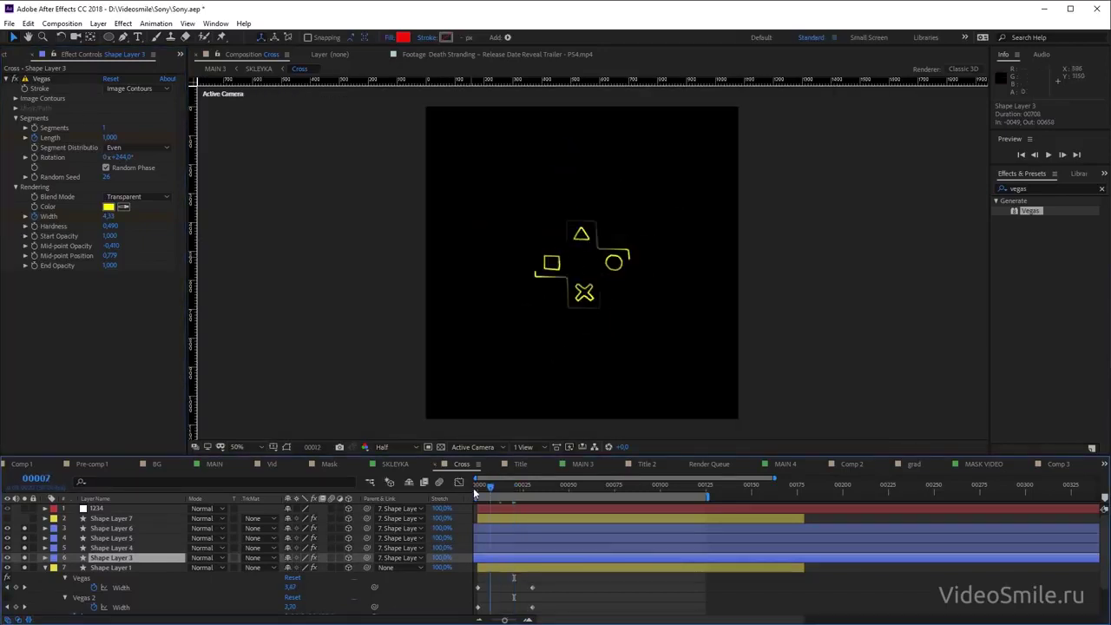
{"action": "key", "text": "space"}
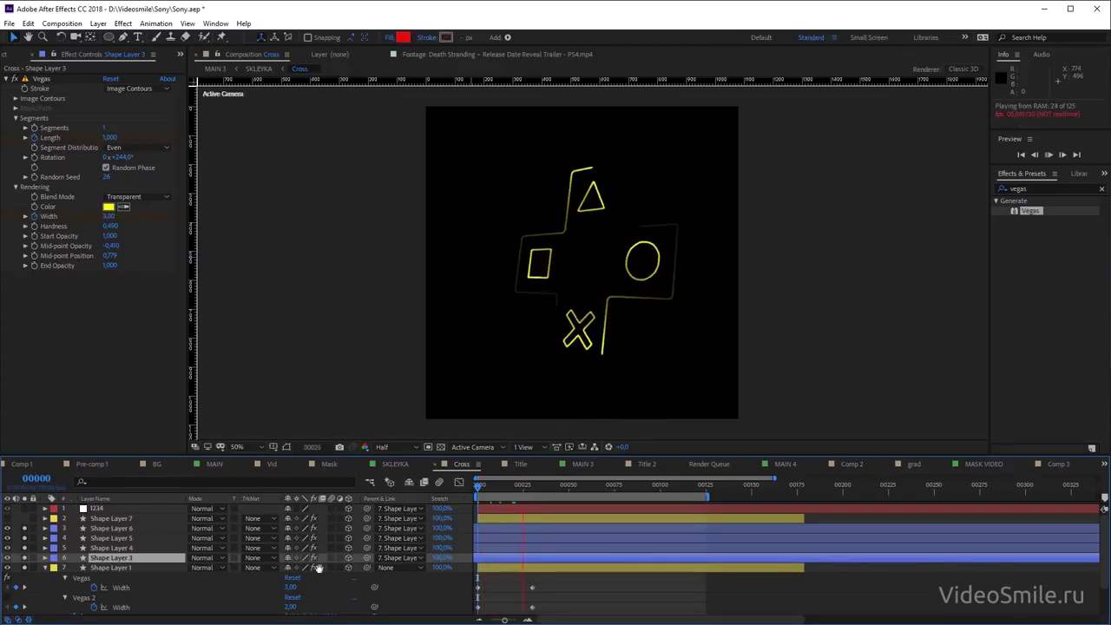
{"action": "key", "text": "space"}
{"action": "left_click", "coordinate": [45, 569]}
{"action": "left_click", "coordinate": [122, 518]}
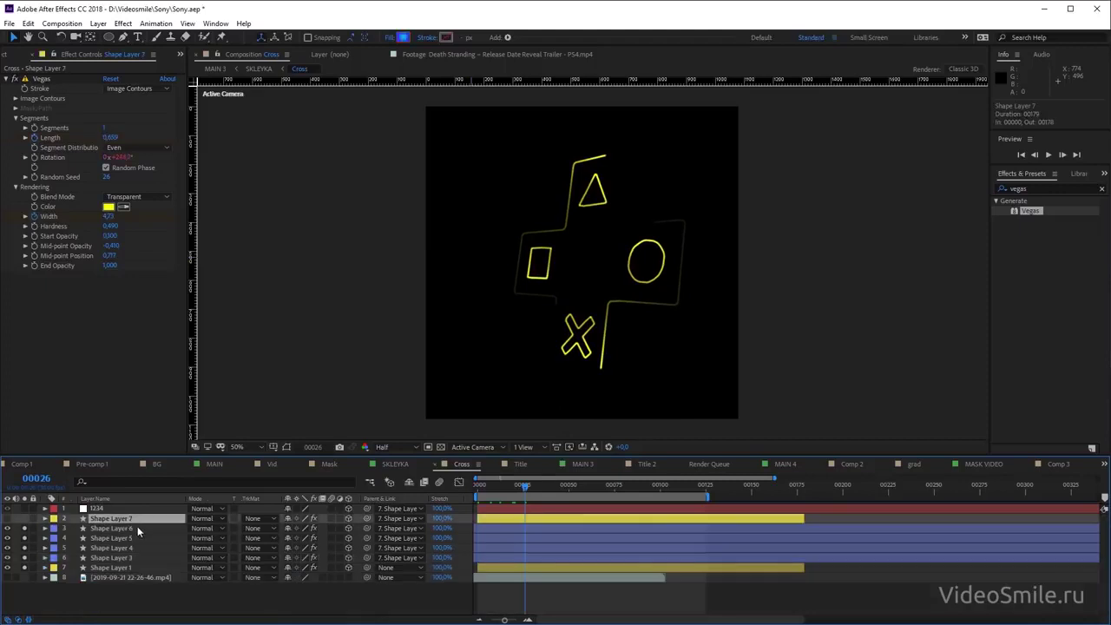
Make Shape Layer 7 visible and preview the cross, comparing it with the Vegas outline off
{"action": "left_click", "coordinate": [7, 518]}
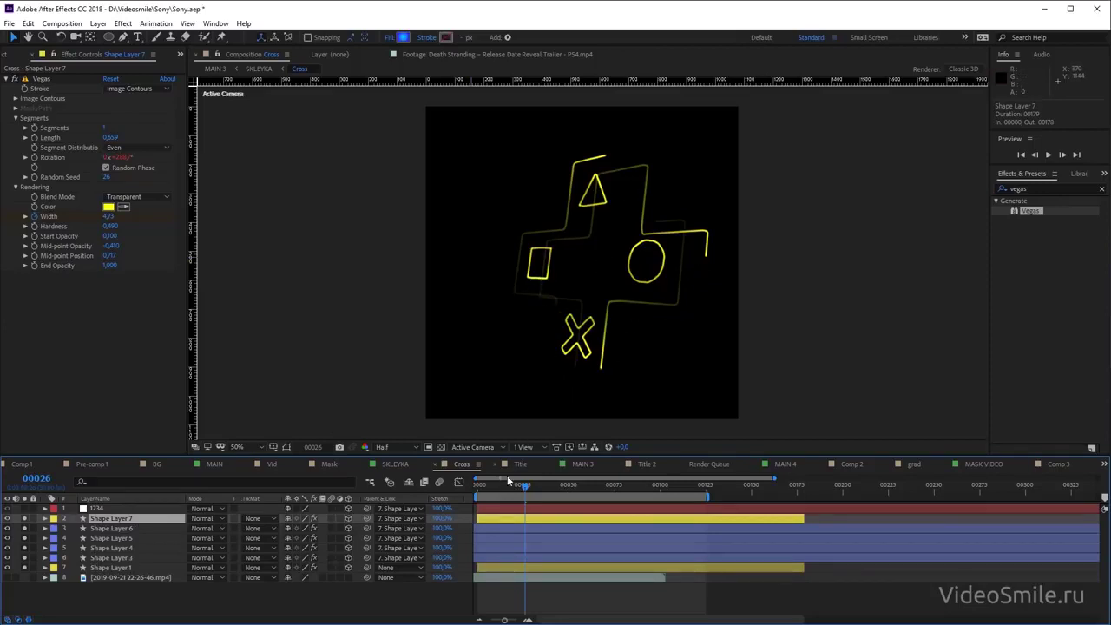
{"action": "left_click_drag", "start_coordinate": [518, 488], "coordinate": [478, 488]}
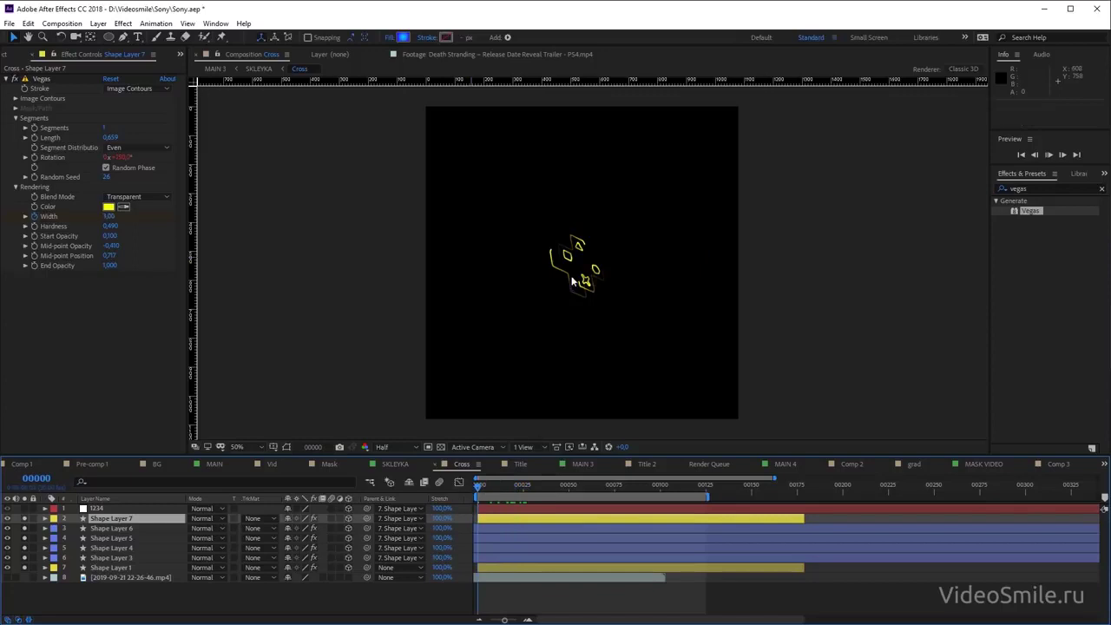
{"action": "key", "text": "space"}
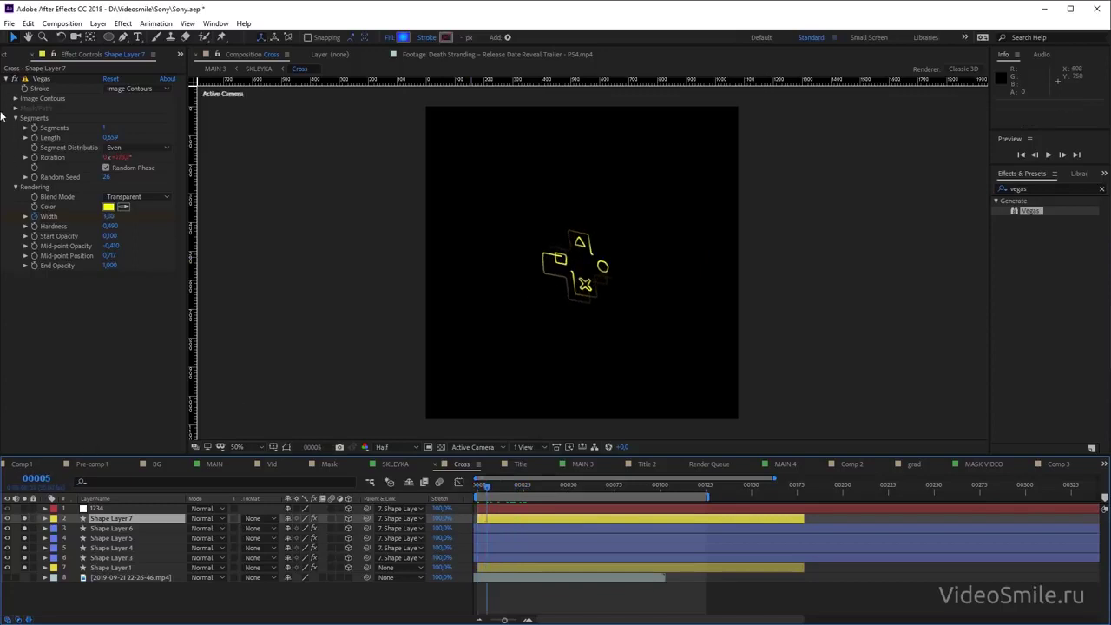
{"action": "left_click", "coordinate": [14, 79]}
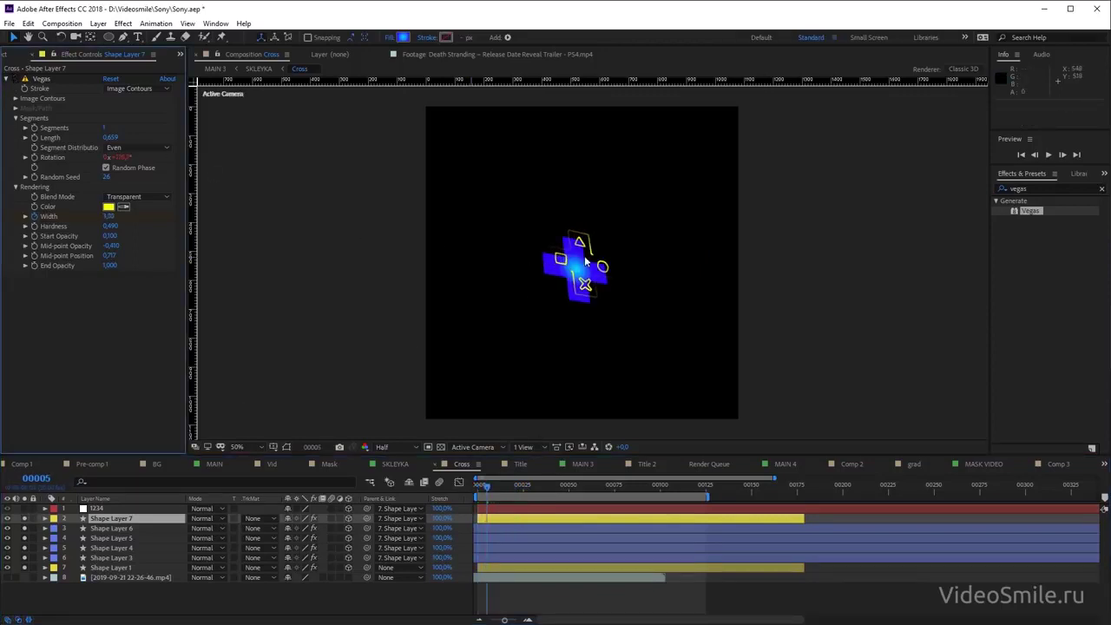
{"action": "key", "text": "space"}
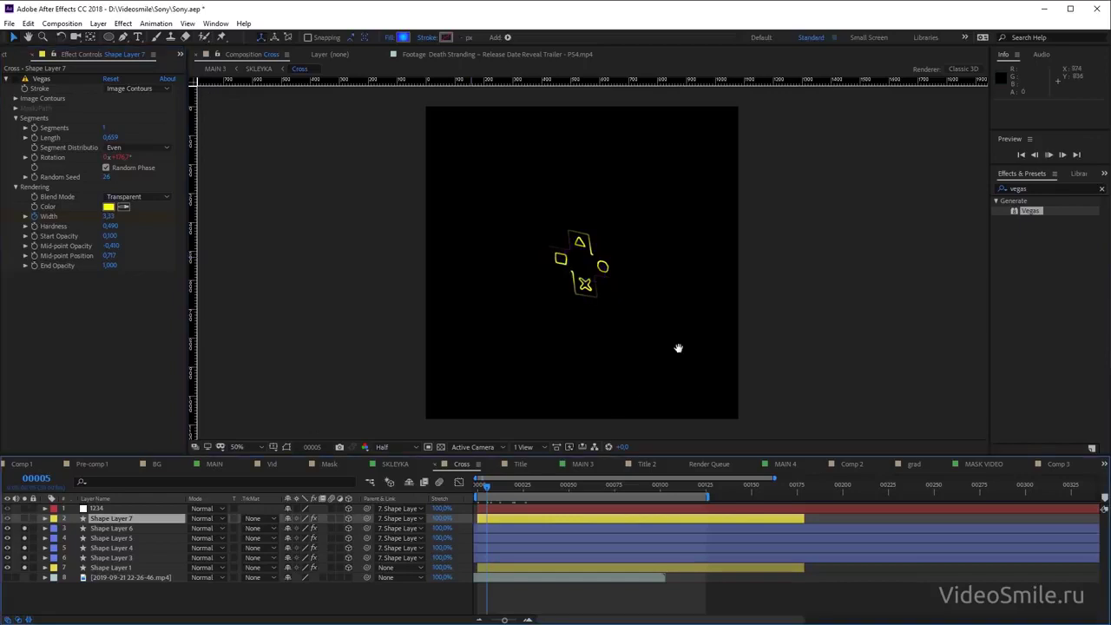
{"action": "key", "text": "space"}
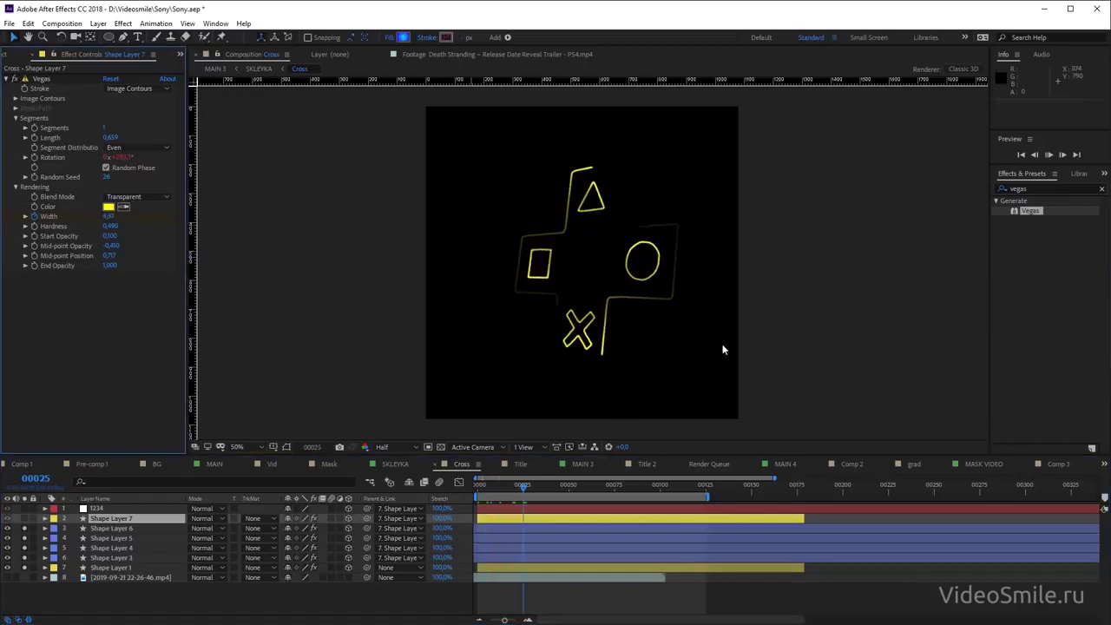
{"action": "key", "text": "space"}
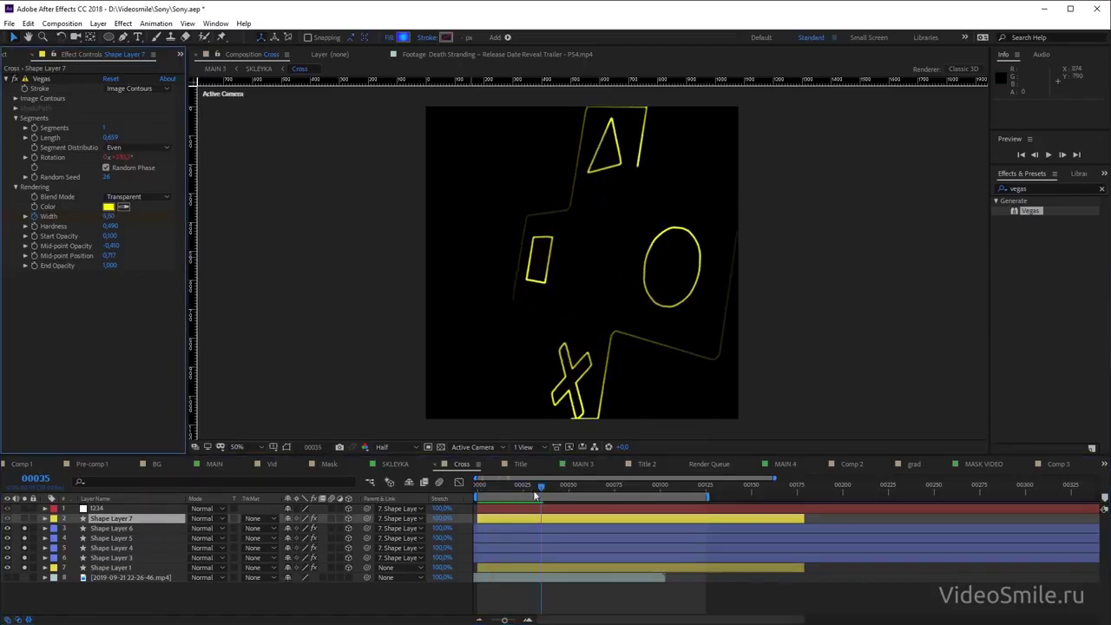
{"action": "key", "text": "Home"}
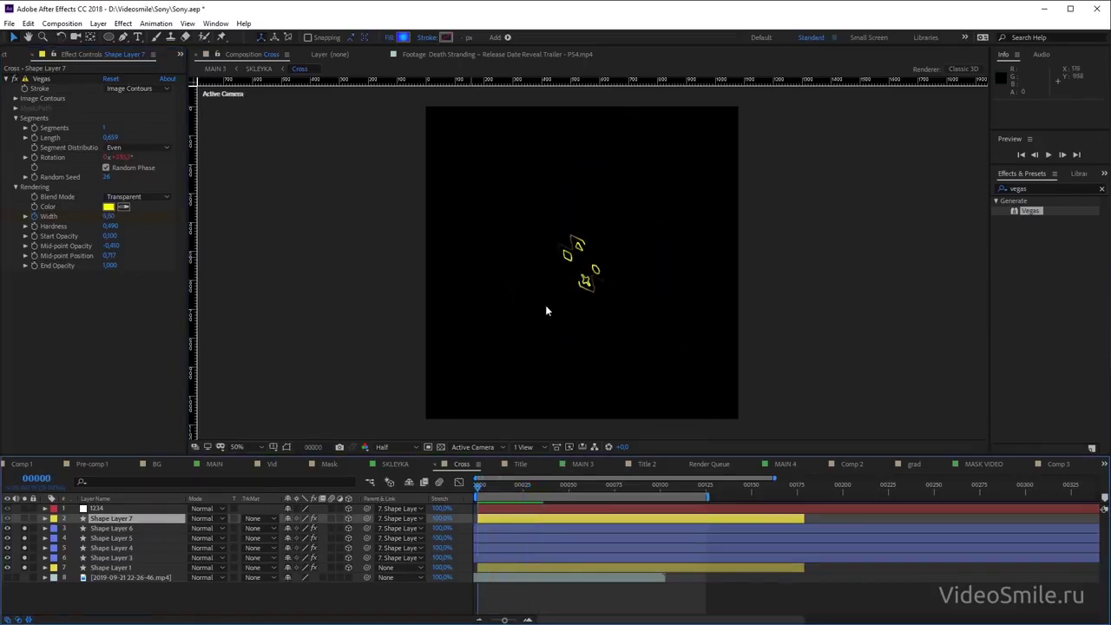
{"action": "key", "text": "comma"}
Preview the full cross unfolding from the start, then switch to the SKLEYKA composition
{"action": "key", "text": "space"}
{"action": "key", "text": "period"}
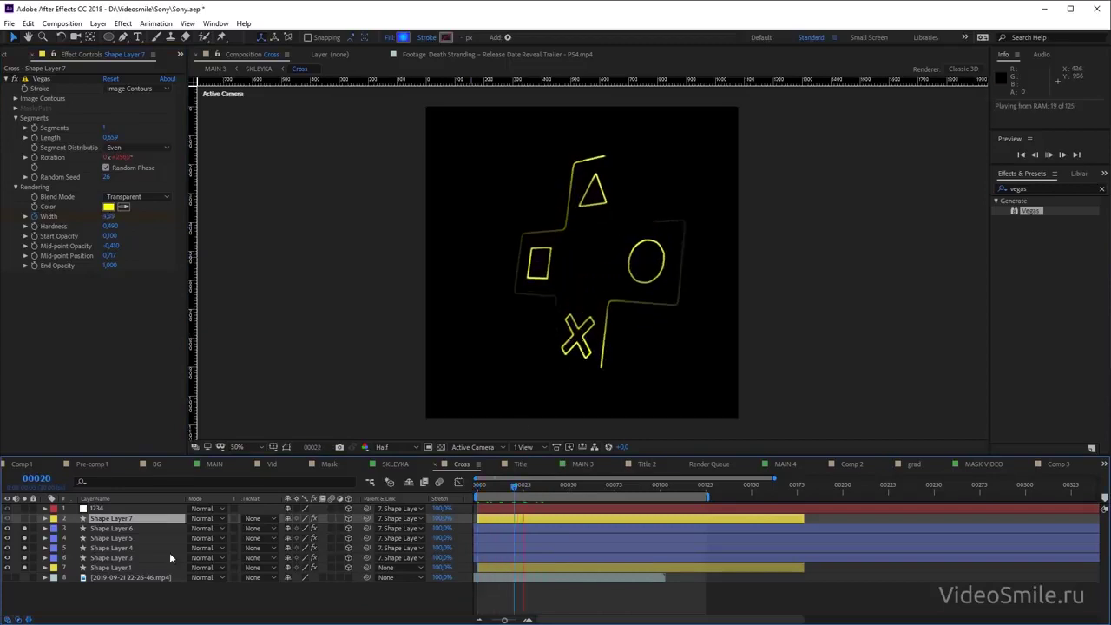
{"action": "left_click_drag", "start_coordinate": [525, 486], "coordinate": [478, 487]}
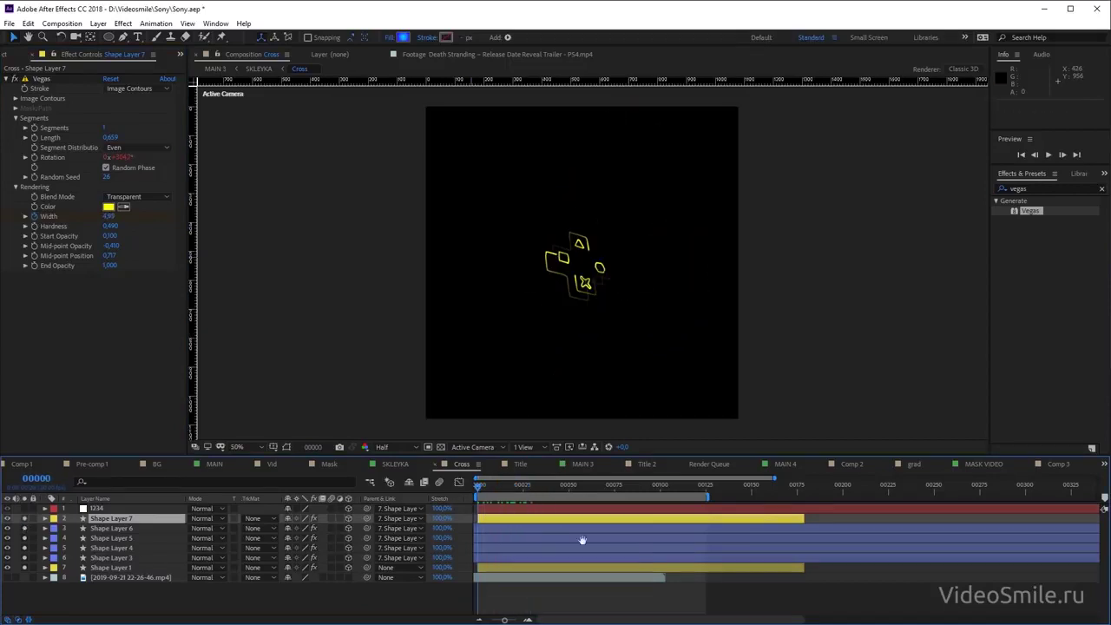
{"action": "key", "text": "space"}
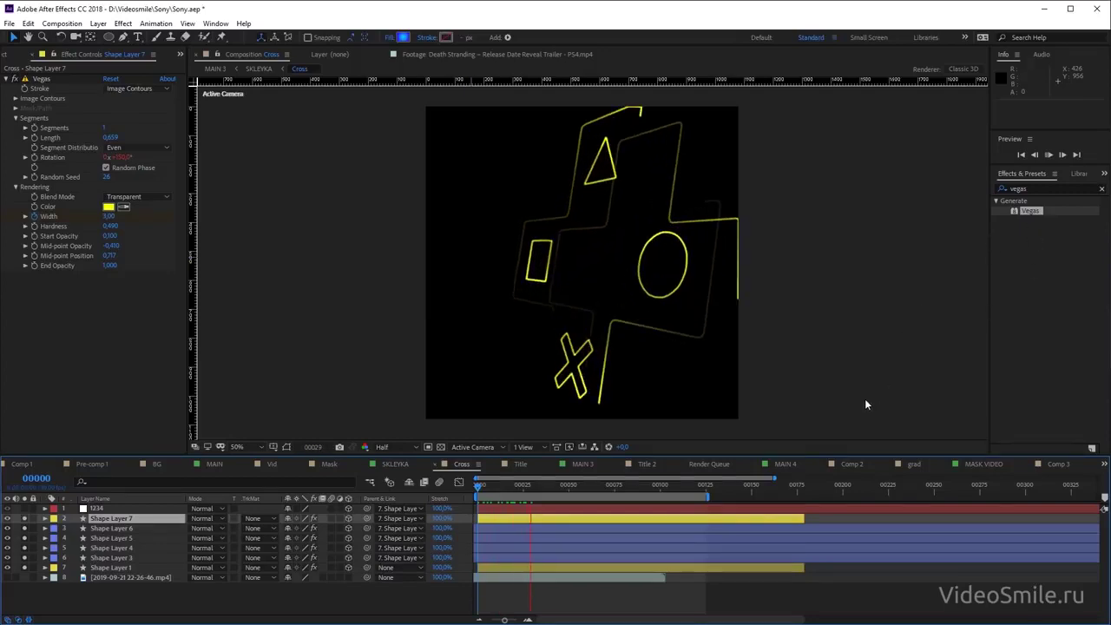
{"action": "key", "text": "space"}
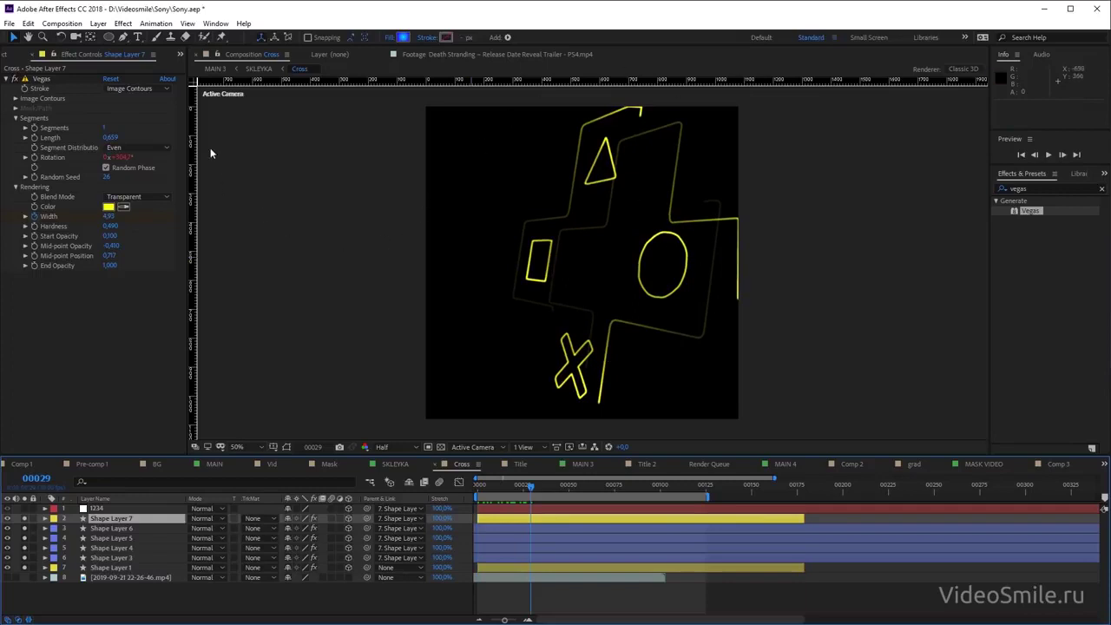
{"action": "left_click", "coordinate": [257, 69]}
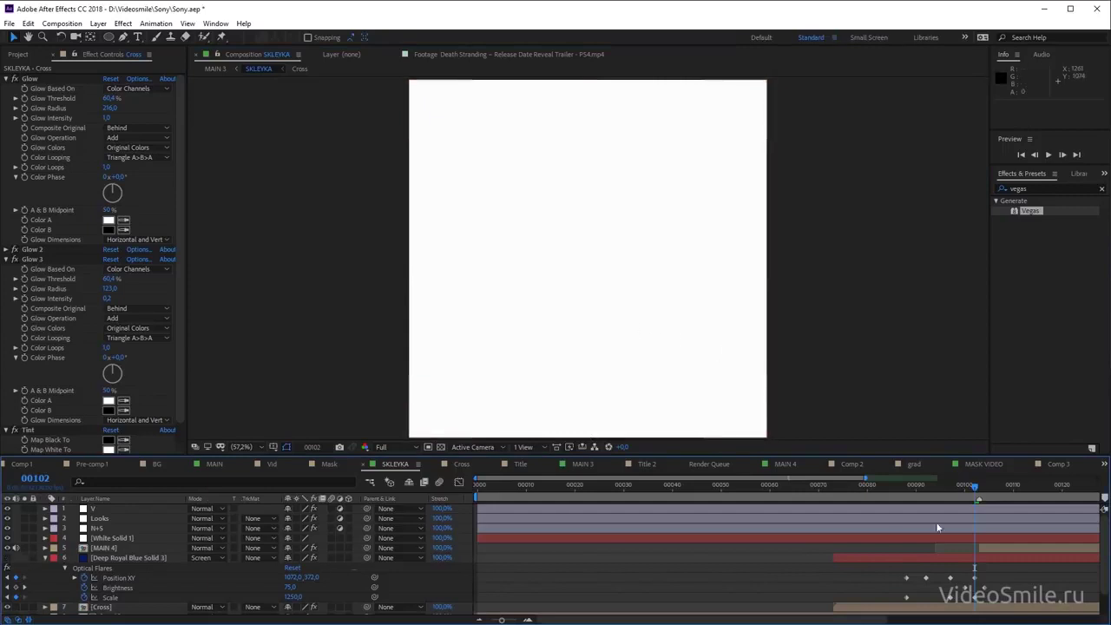
At frame 84, recentre the footage and select the Cross layer with its effects folded up
{"action": "left_click", "coordinate": [950, 487]}
{"action": "left_click", "coordinate": [886, 486]}
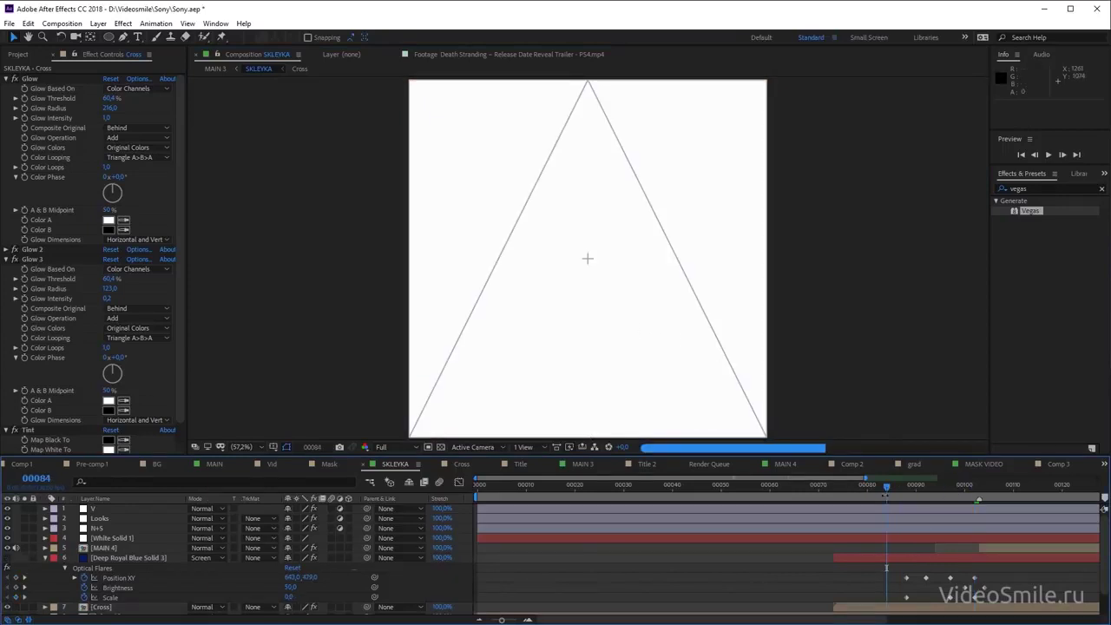
{"action": "left_click_drag", "start_coordinate": [734, 361], "coordinate": [775, 316]}
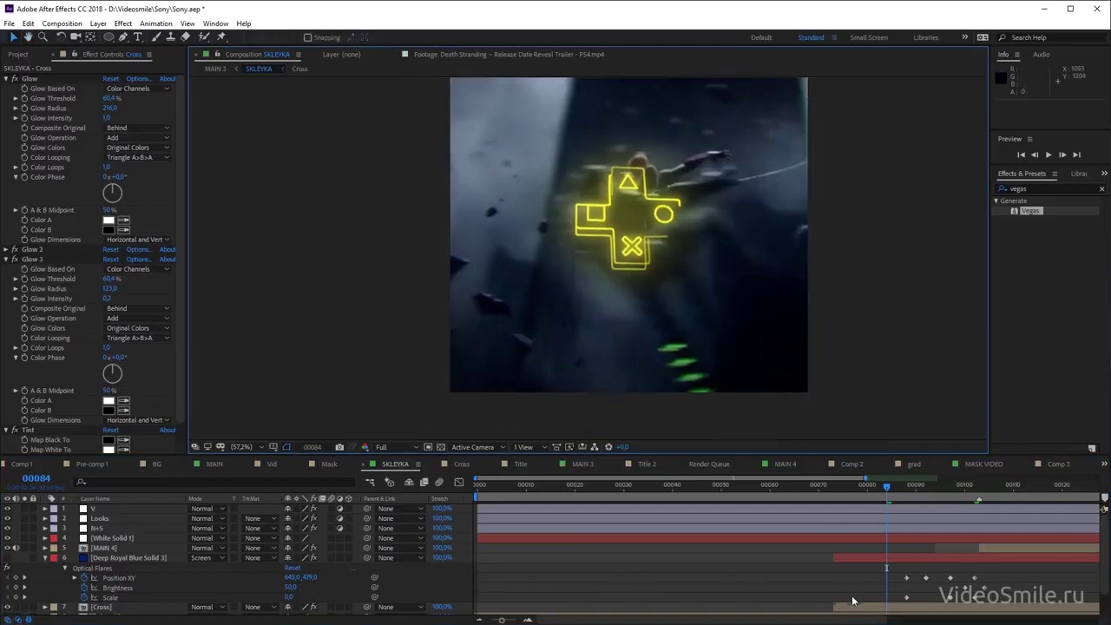
{"action": "left_click", "coordinate": [860, 607]}
{"action": "left_click", "coordinate": [5, 258]}
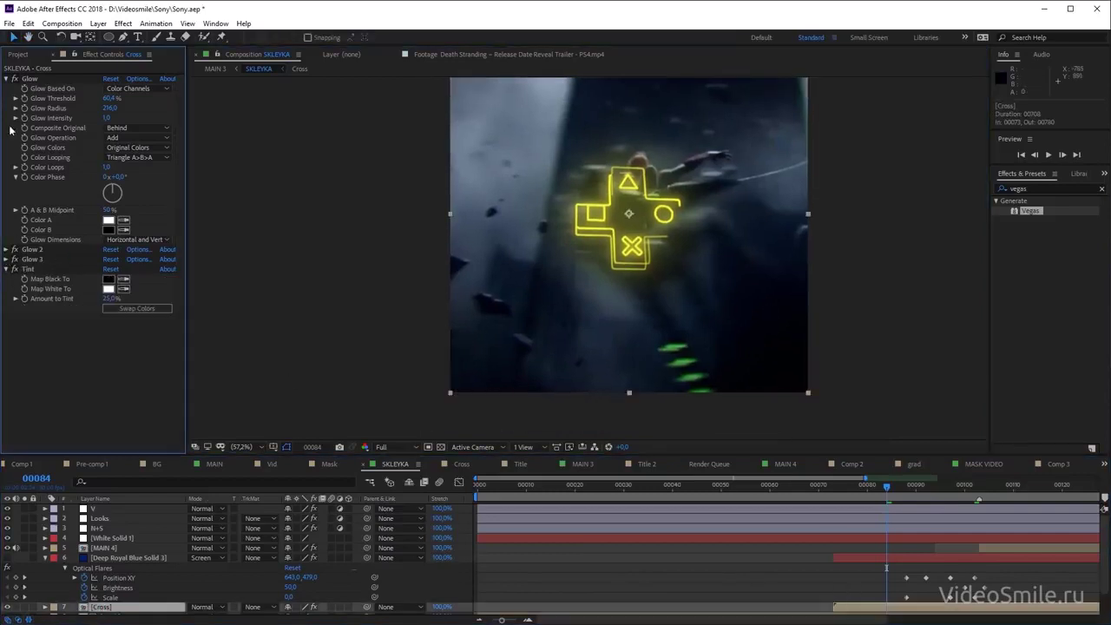
{"action": "left_click", "coordinate": [5, 78]}
{"action": "left_click", "coordinate": [5, 108]}
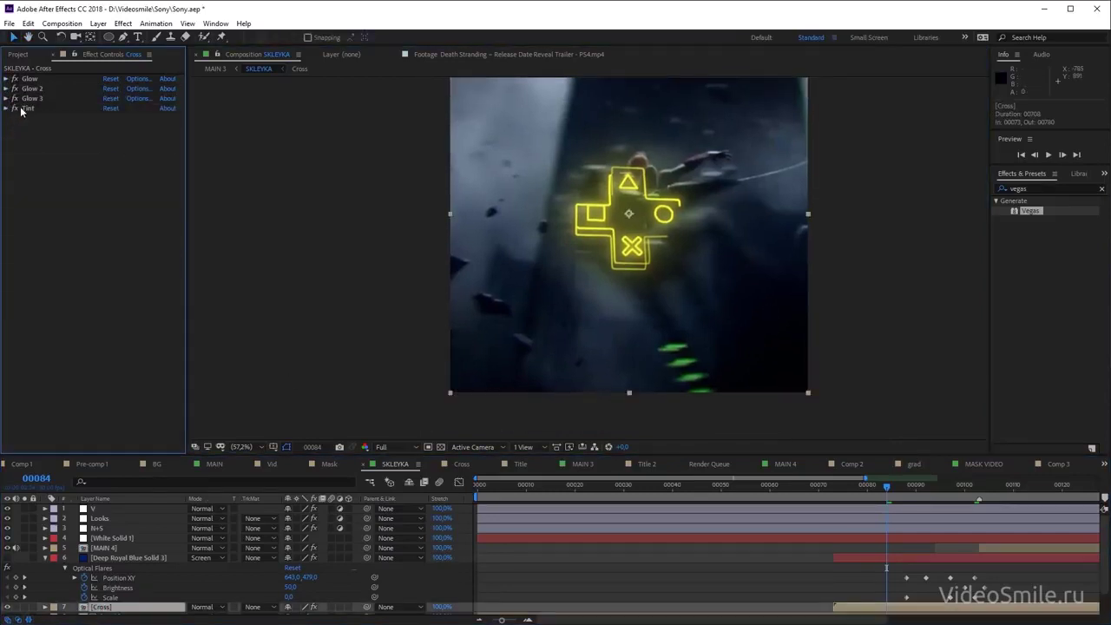
{"action": "scroll", "coordinate": [677, 260], "scroll_direction": "up", "scroll_amount": 2}
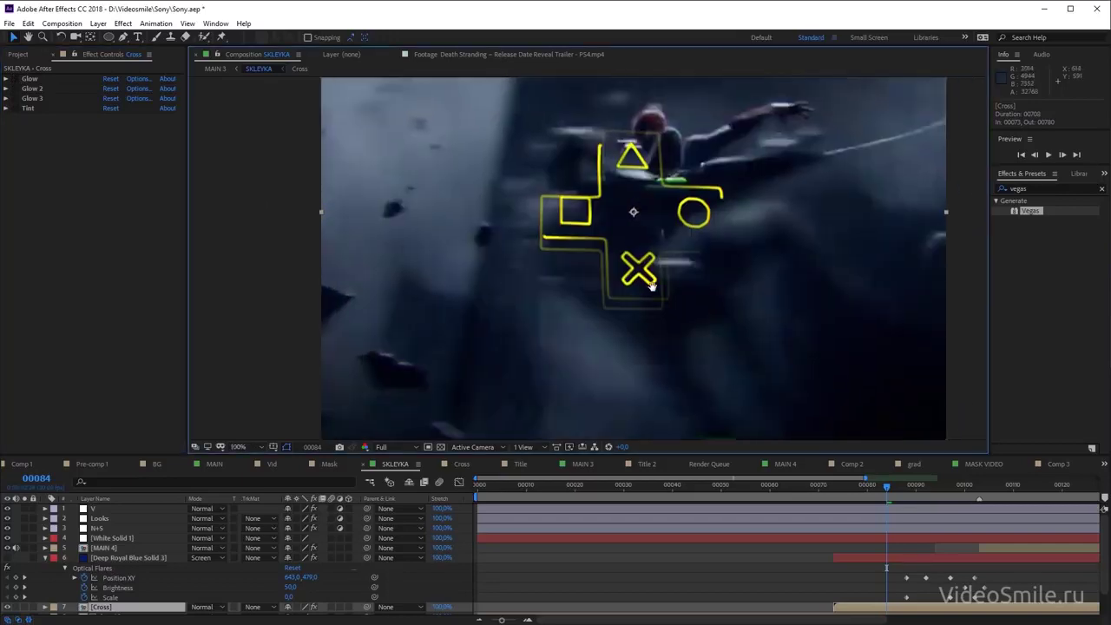
{"action": "scroll", "coordinate": [661, 299], "scroll_direction": "down", "scroll_amount": 3}
Preview from frame 69 at 100% view, then hide the Vid footage layer
{"action": "left_click", "coordinate": [813, 496]}
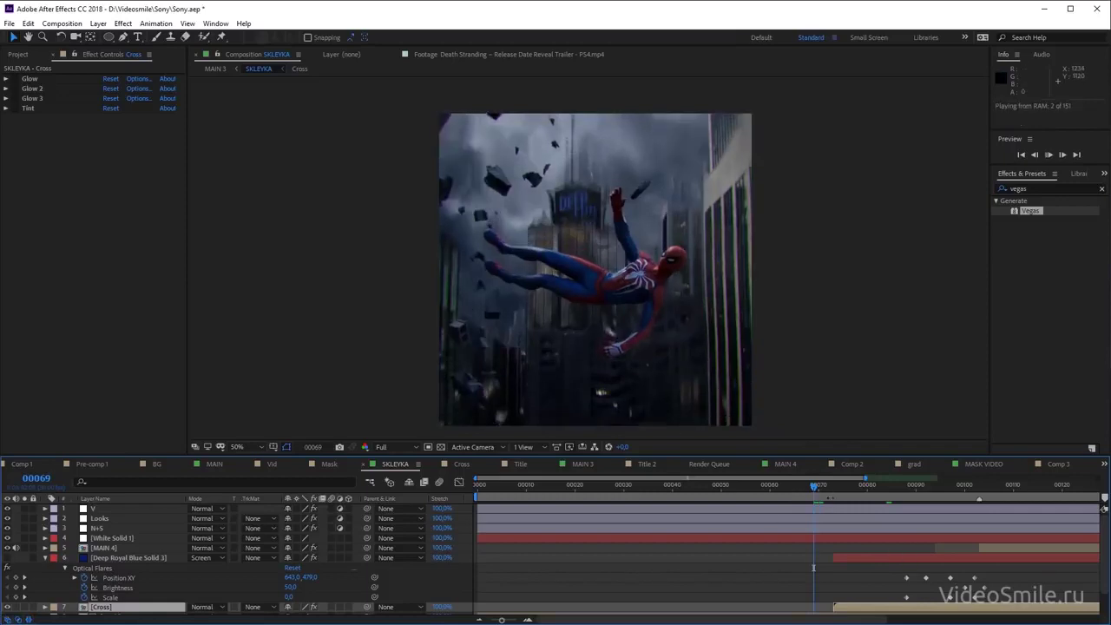
{"action": "key", "text": "space"}
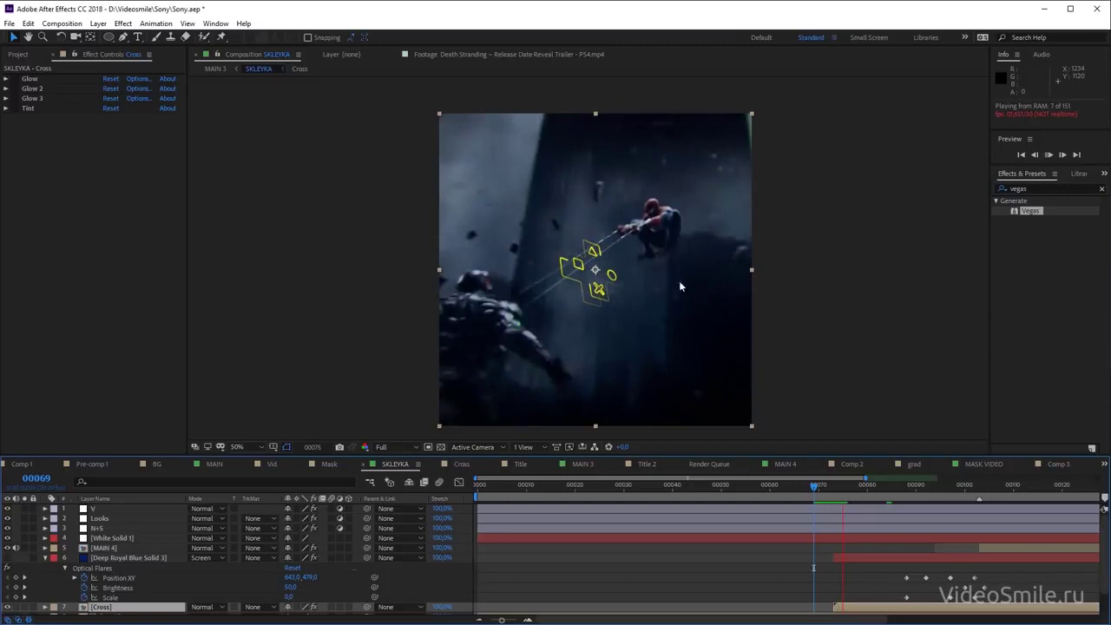
{"action": "key", "text": "slash"}
{"action": "key", "text": "space"}
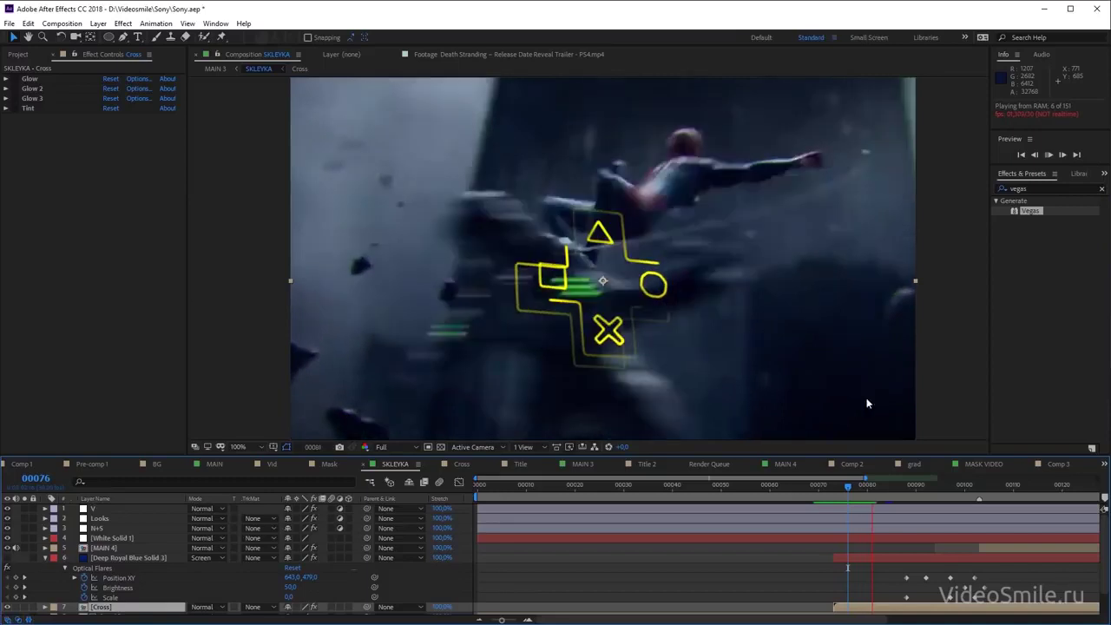
{"action": "key", "text": "space"}
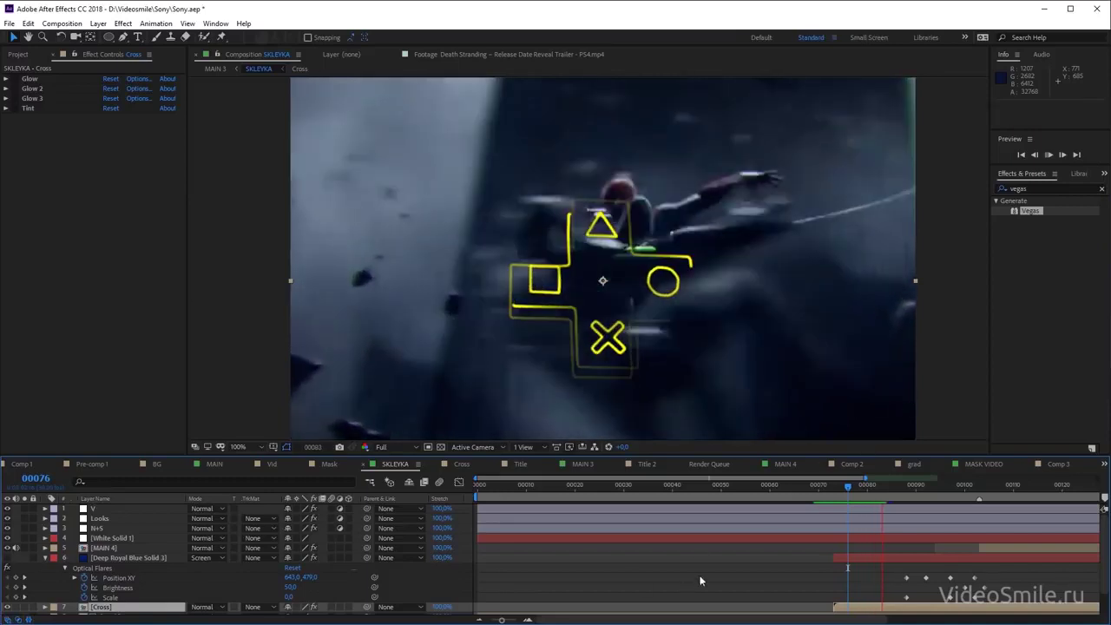
{"action": "scroll", "coordinate": [703, 580], "scroll_direction": "down", "scroll_amount": 3}
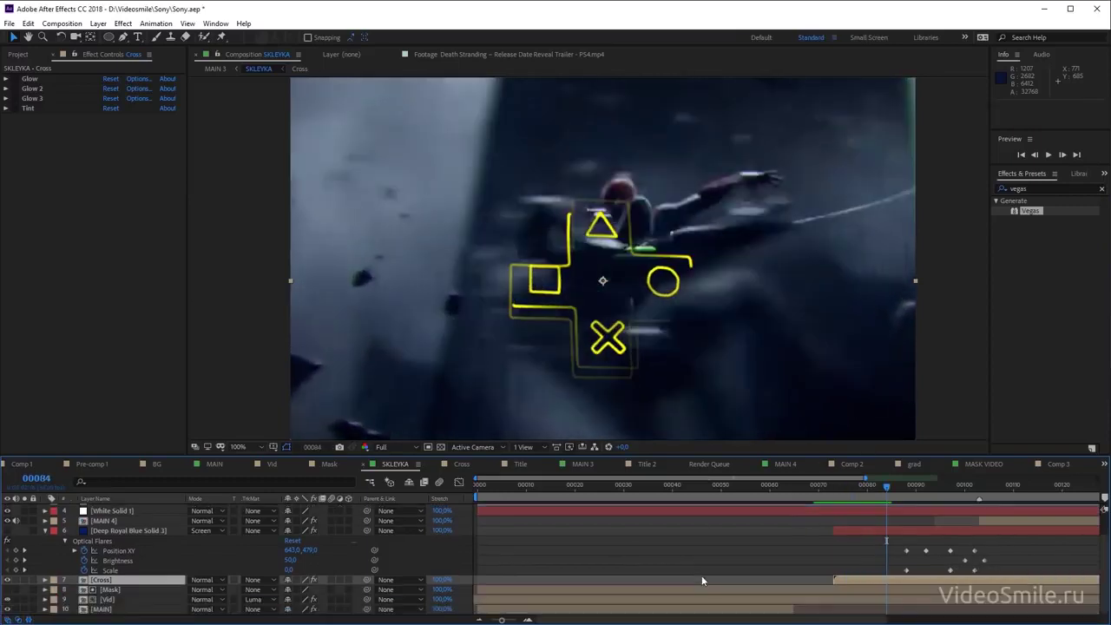
{"action": "left_click", "coordinate": [7, 598]}
At frame 74, turn on Glow and compare with it off, keeping Threshold at 60.4%
{"action": "left_click_drag", "start_coordinate": [871, 483], "coordinate": [839, 494]}
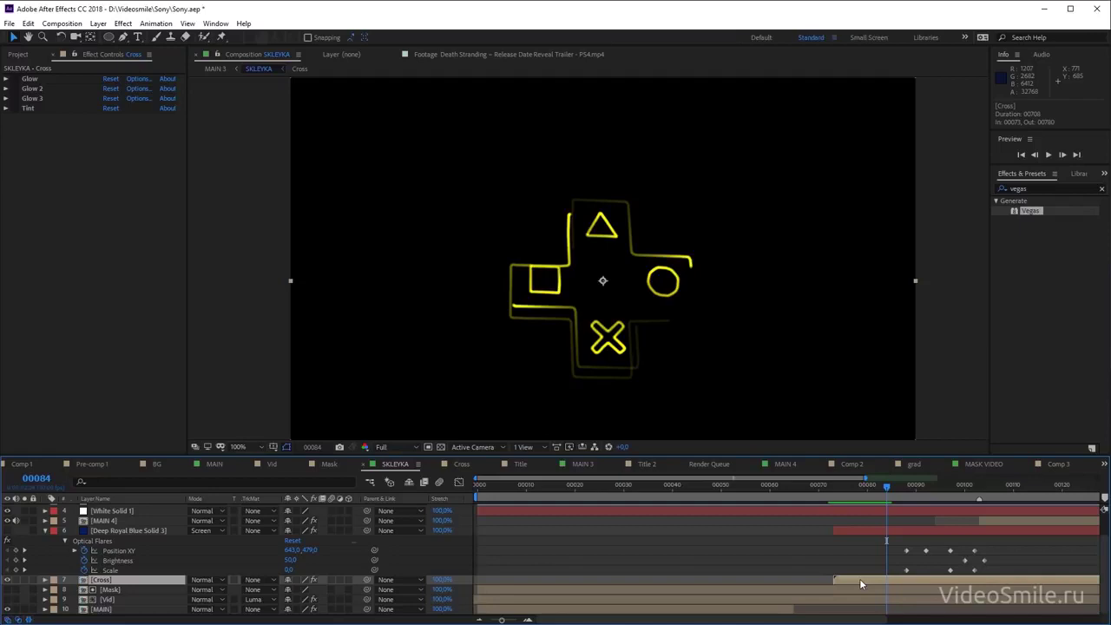
{"action": "left_click", "coordinate": [14, 78]}
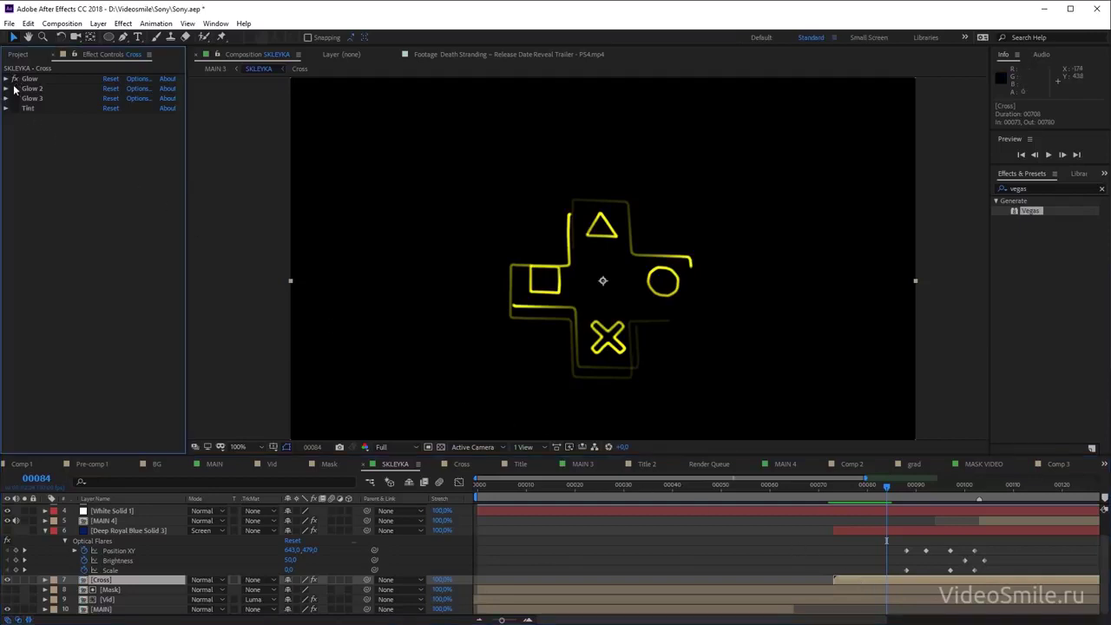
{"action": "left_click", "coordinate": [5, 79]}
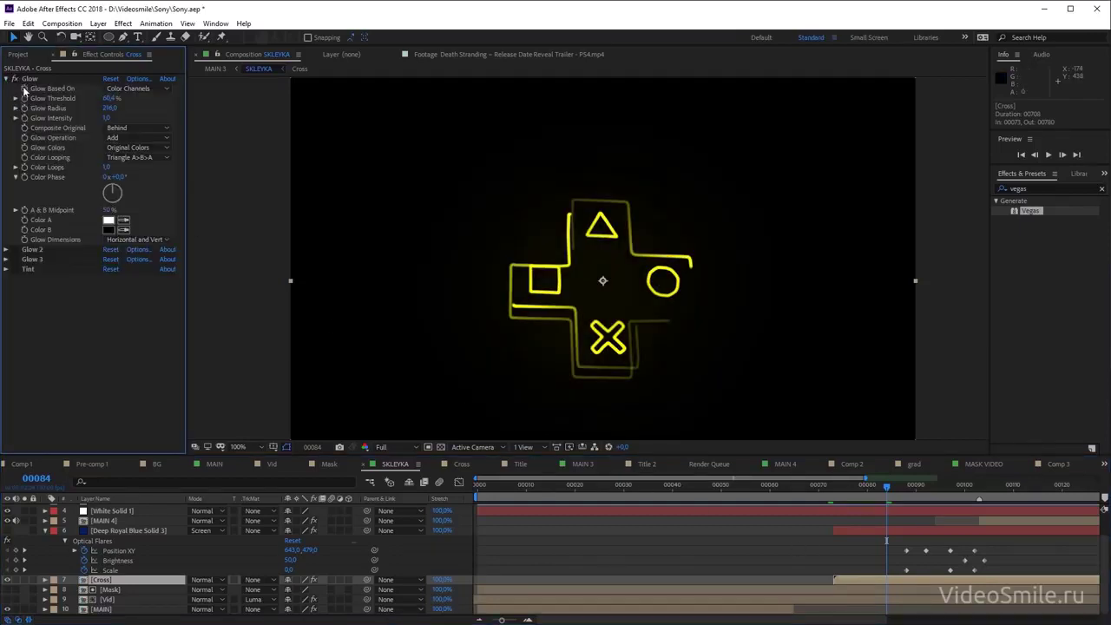
{"action": "left_click", "coordinate": [15, 79]}
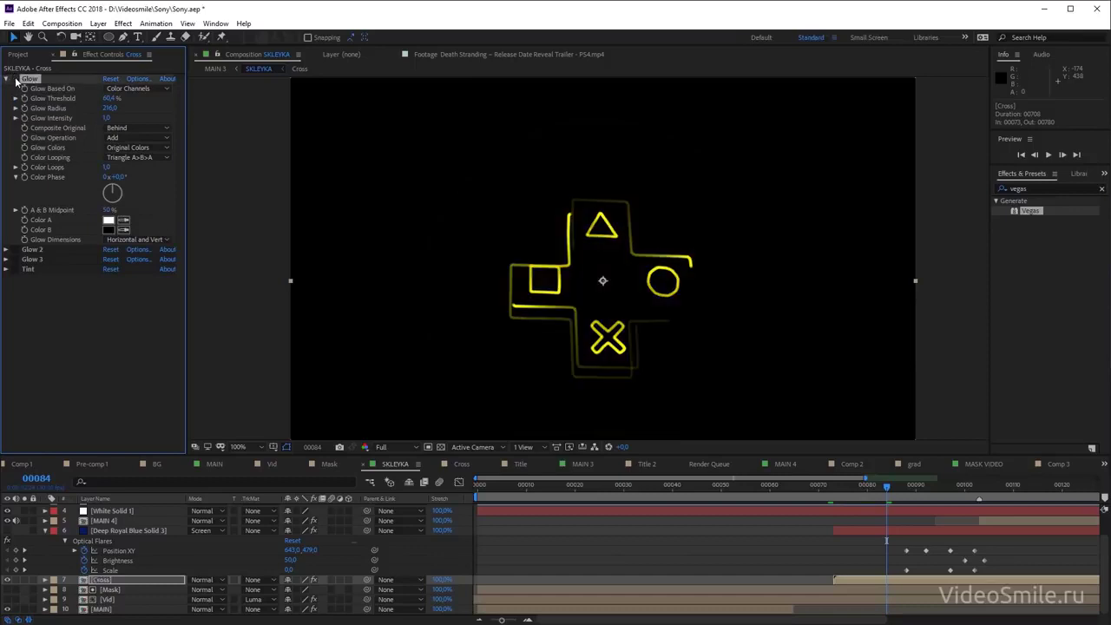
{"action": "left_click", "coordinate": [14, 79]}
{"action": "left_click", "coordinate": [14, 79]}
{"action": "left_click", "coordinate": [15, 79]}
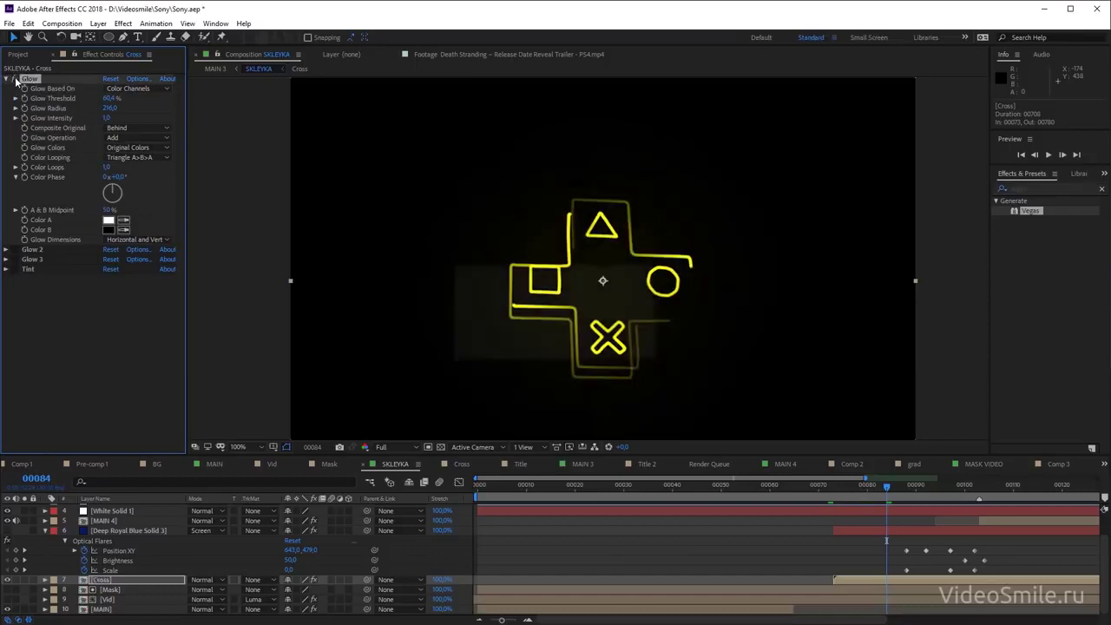
{"action": "left_click", "coordinate": [109, 98]}
{"action": "key", "text": "Return"}
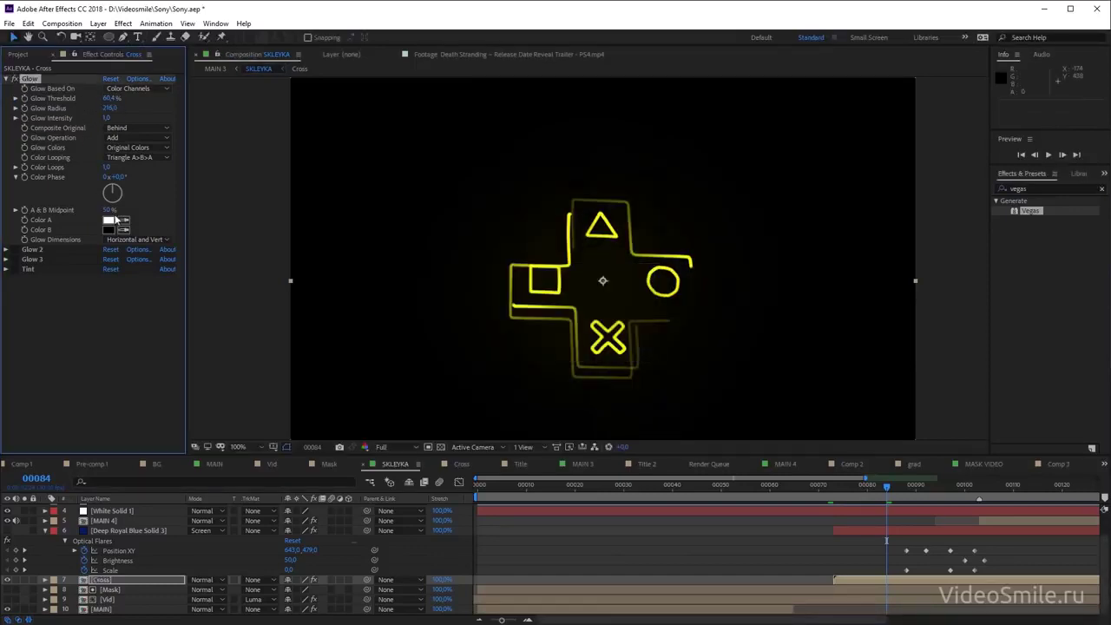
Enable Glow 2 and Glow 3, then inspect and fold away the 25% Tint settings
{"action": "left_click", "coordinate": [15, 250]}
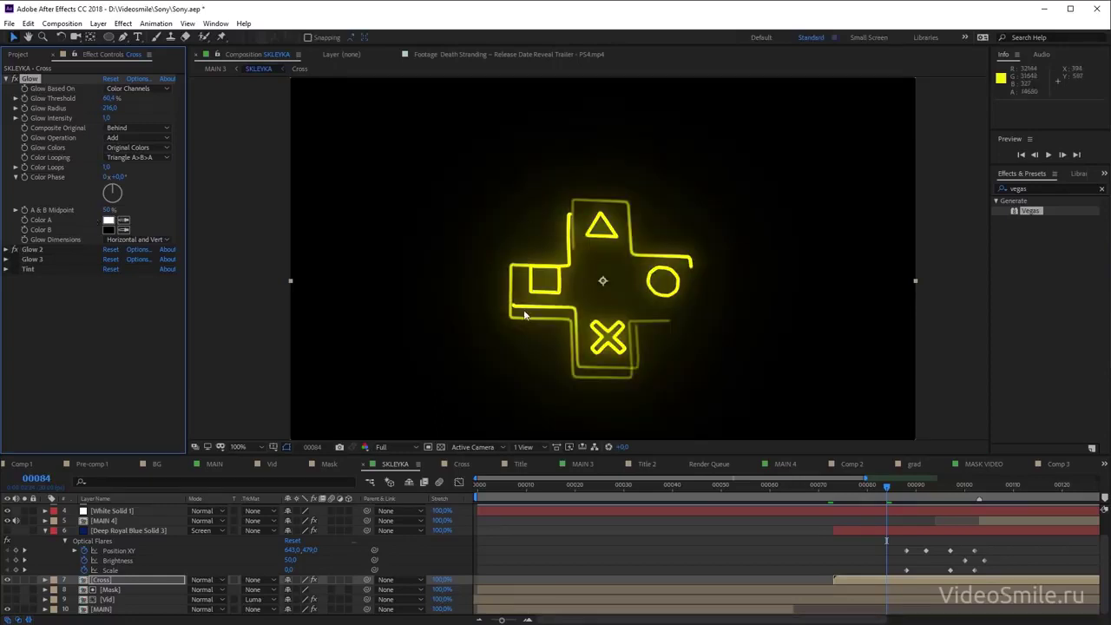
{"action": "left_click", "coordinate": [15, 260]}
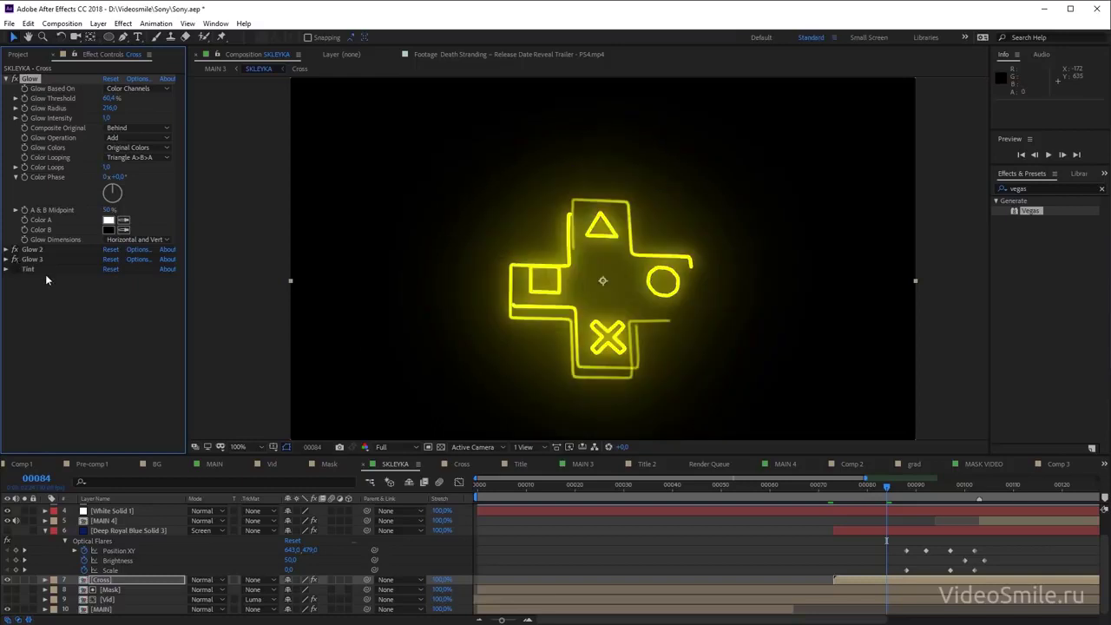
{"action": "left_click", "coordinate": [26, 271]}
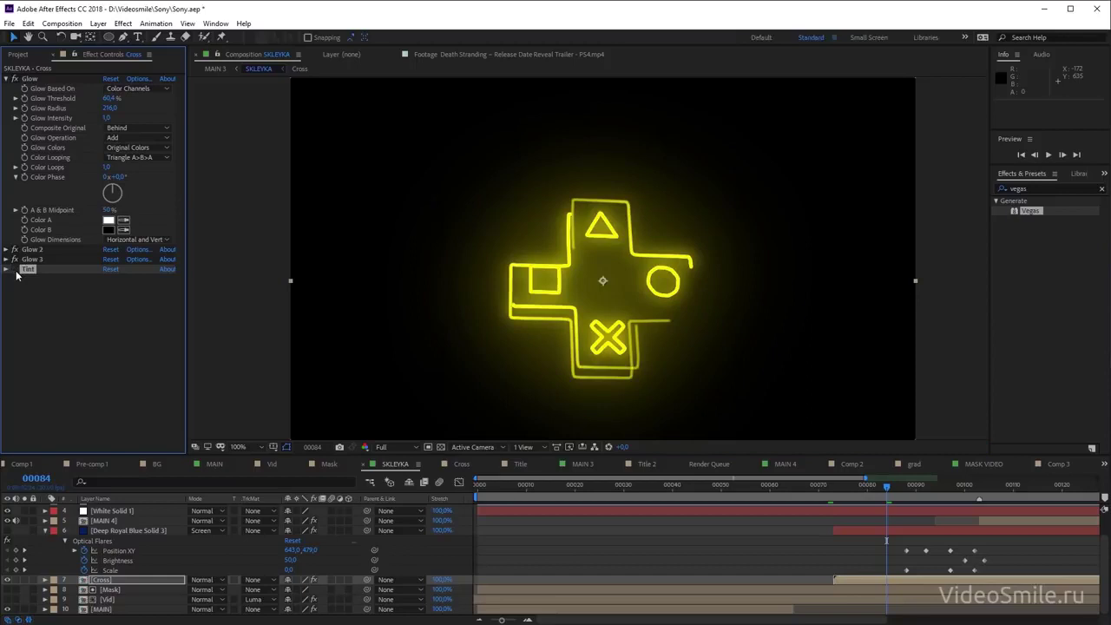
{"action": "left_click", "coordinate": [6, 269]}
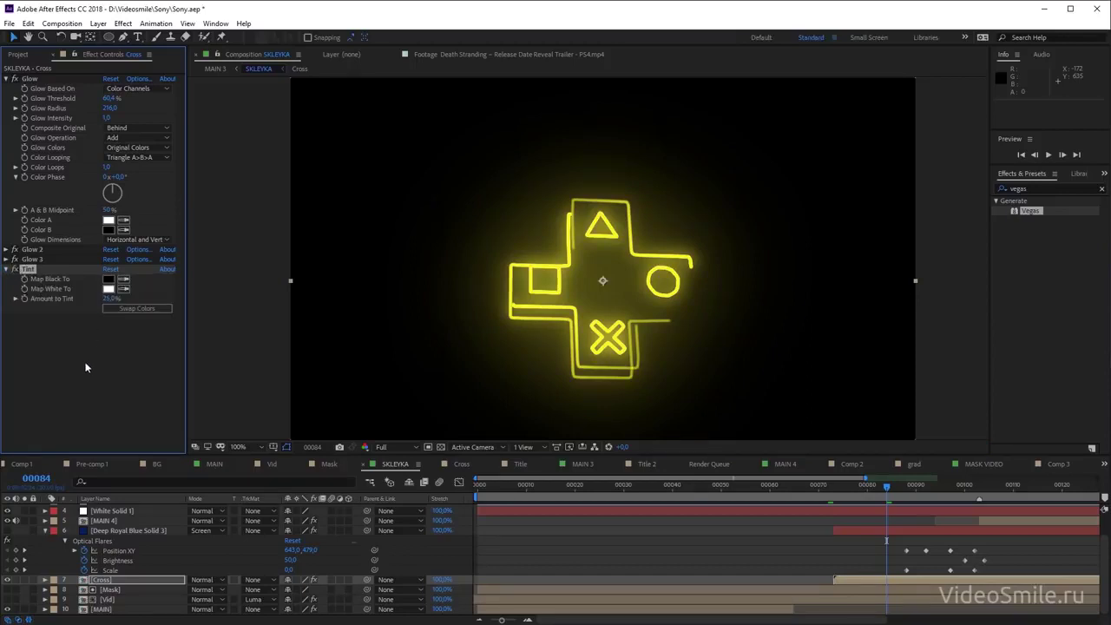
{"action": "left_click", "coordinate": [85, 367]}
{"action": "left_click", "coordinate": [6, 269]}
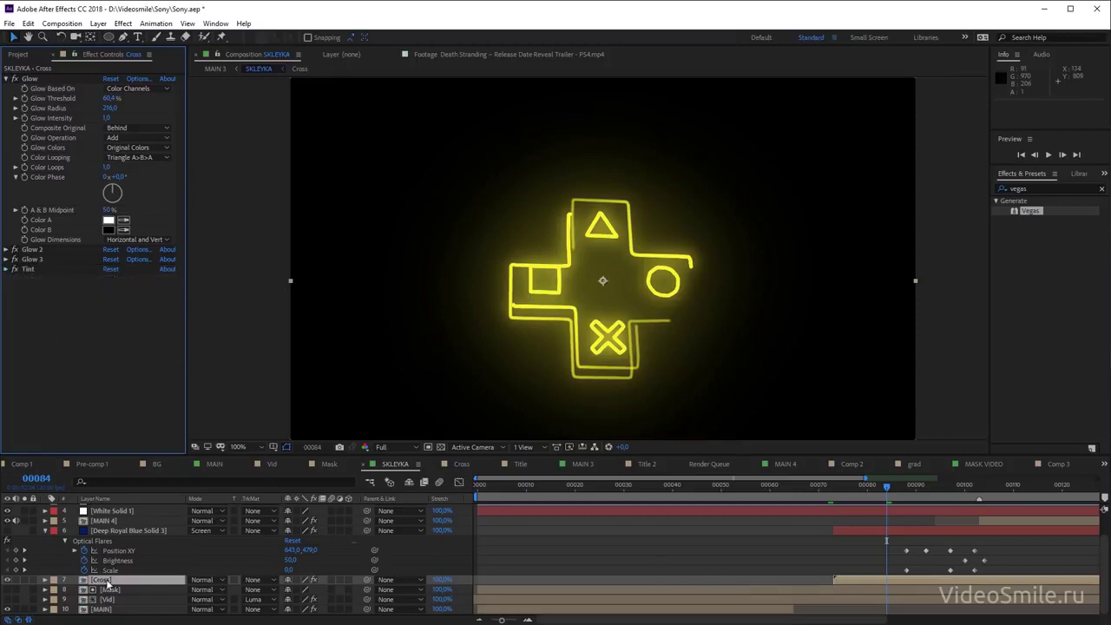
Fit the composition in the viewer and preview the glowing cross over the trailer footage
{"action": "key", "text": "comma"}
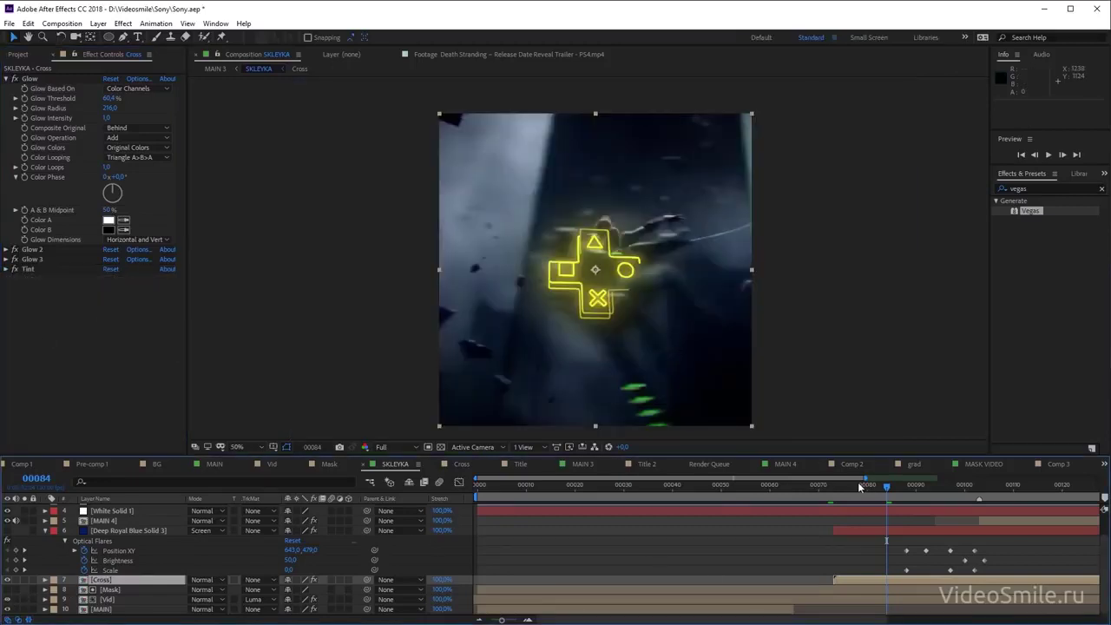
{"action": "key", "text": "space"}
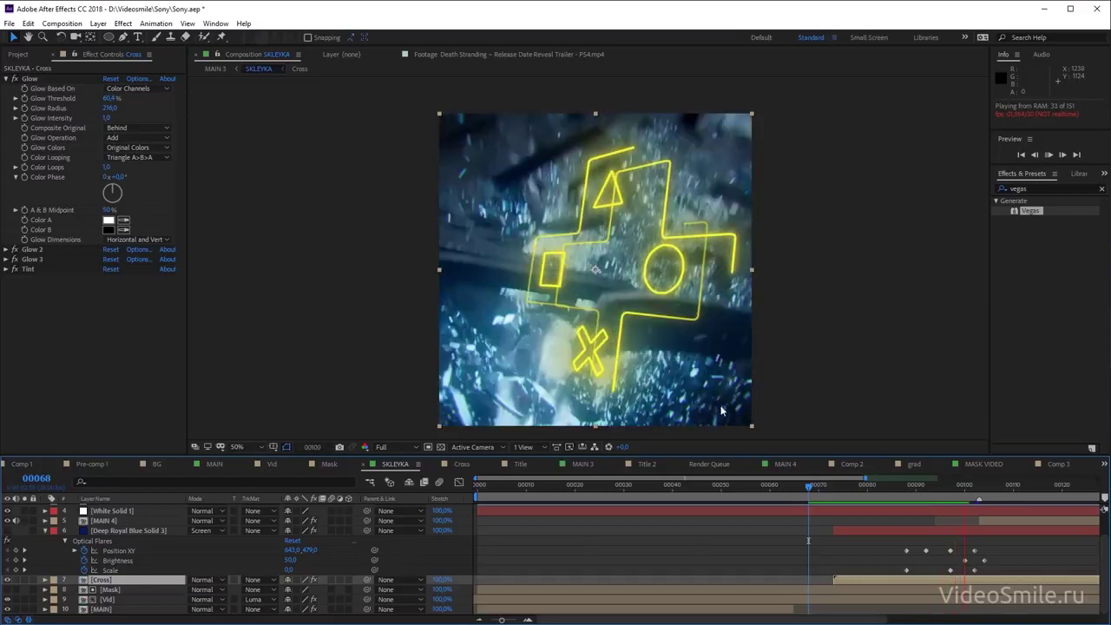
{"action": "key", "text": "space"}
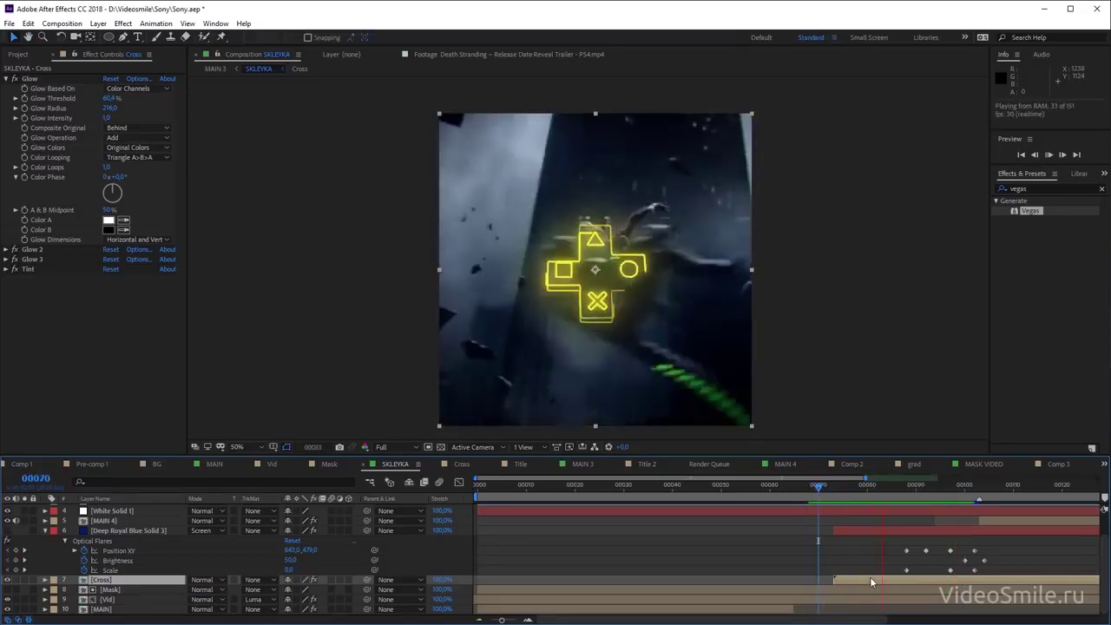
Scrub to the glowing PlayStation logo frame and select the Deep Royal Blue Solid 3 layer
{"action": "left_click", "coordinate": [812, 484]}
{"action": "left_click_drag", "start_coordinate": [812, 484], "coordinate": [892, 493]}
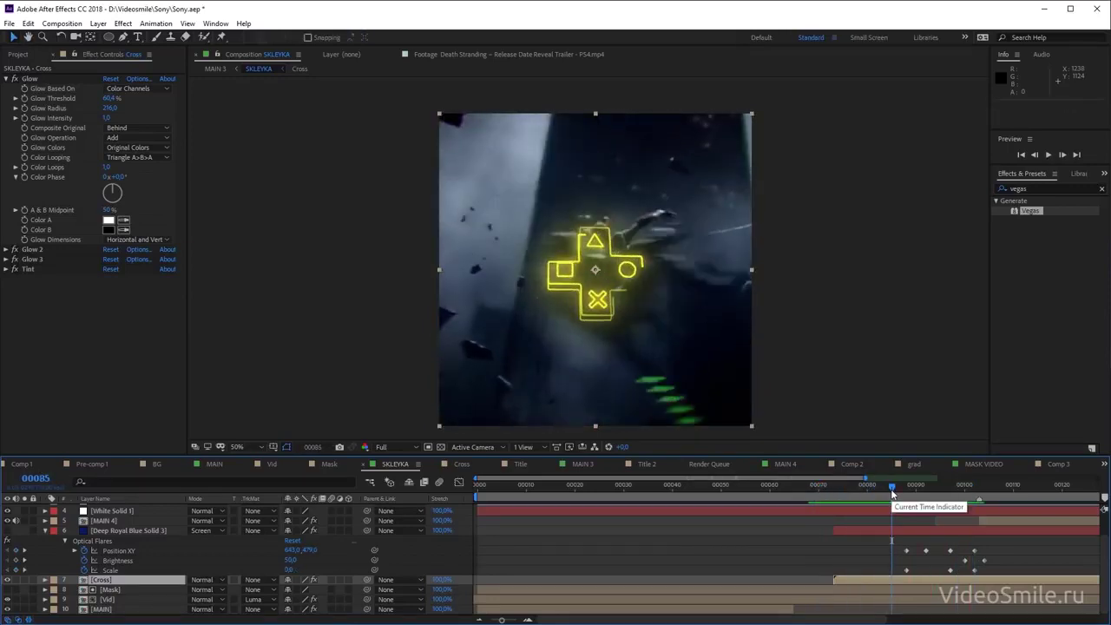
{"action": "left_click", "coordinate": [881, 533]}
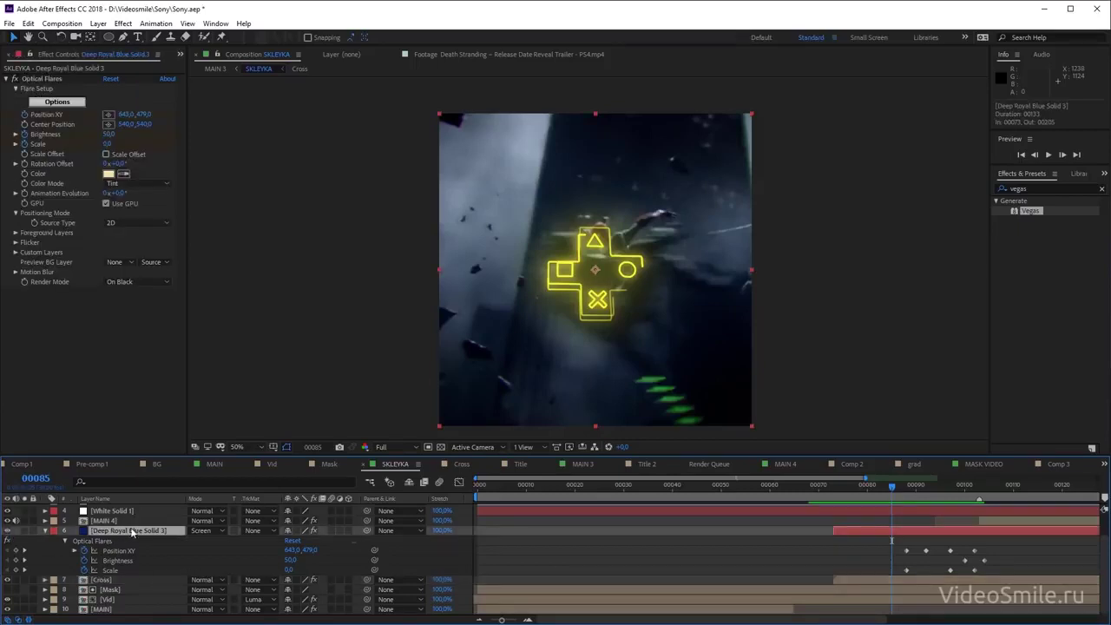
Collapse the solid's properties and toggle its Optical Flares effect off and on to compare
{"action": "left_click", "coordinate": [45, 530]}
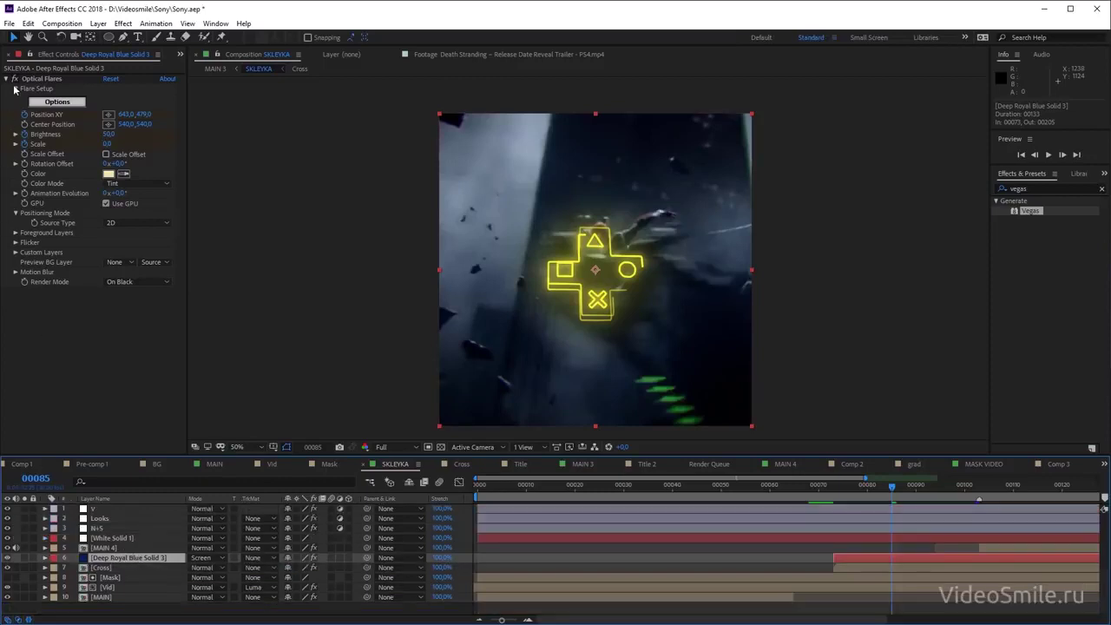
{"action": "left_click", "coordinate": [38, 79]}
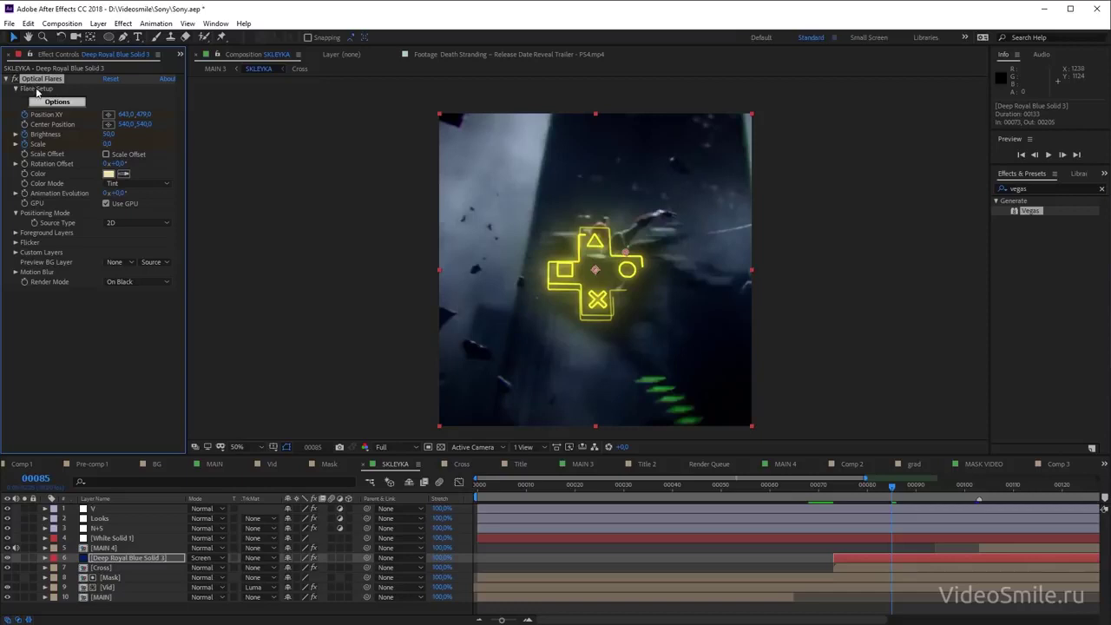
{"action": "left_click", "coordinate": [13, 80]}
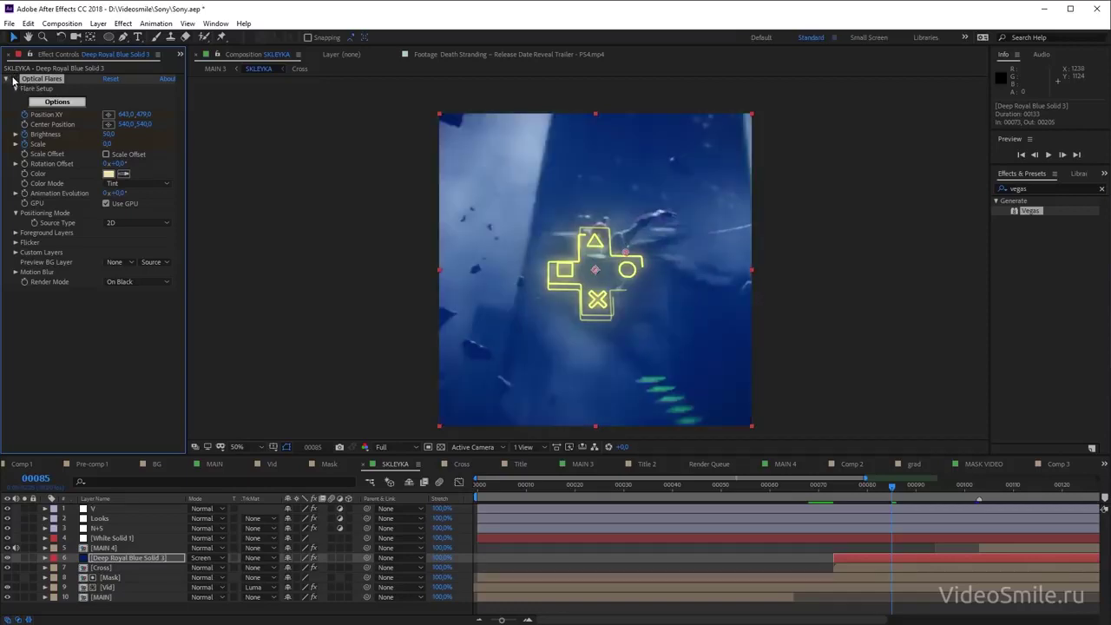
{"action": "left_click", "coordinate": [13, 80]}
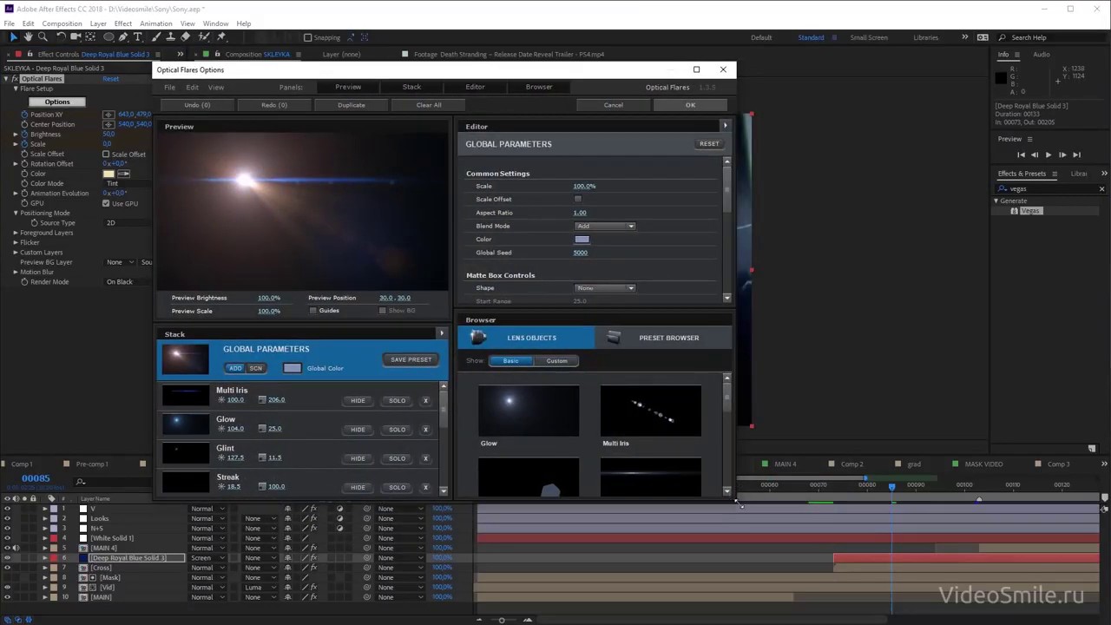
Enlarge the Optical Flares Options window, move the preview flare right, and toggle Multi Iris visibility
{"action": "left_click_drag", "start_coordinate": [734, 501], "coordinate": [945, 599]}
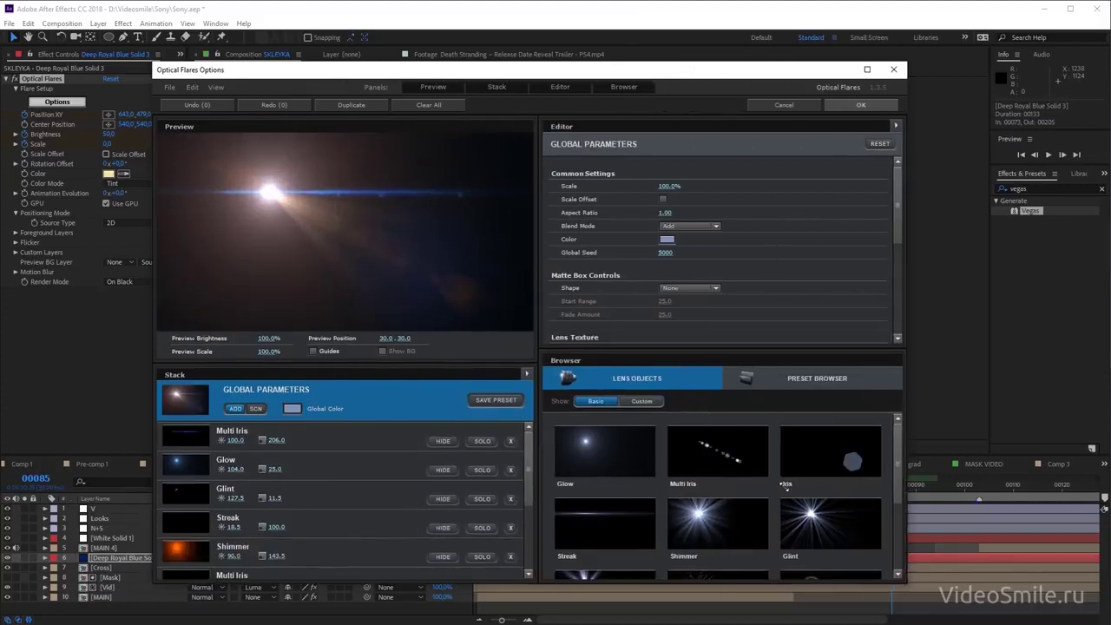
{"action": "left_click_drag", "start_coordinate": [260, 191], "coordinate": [419, 201]}
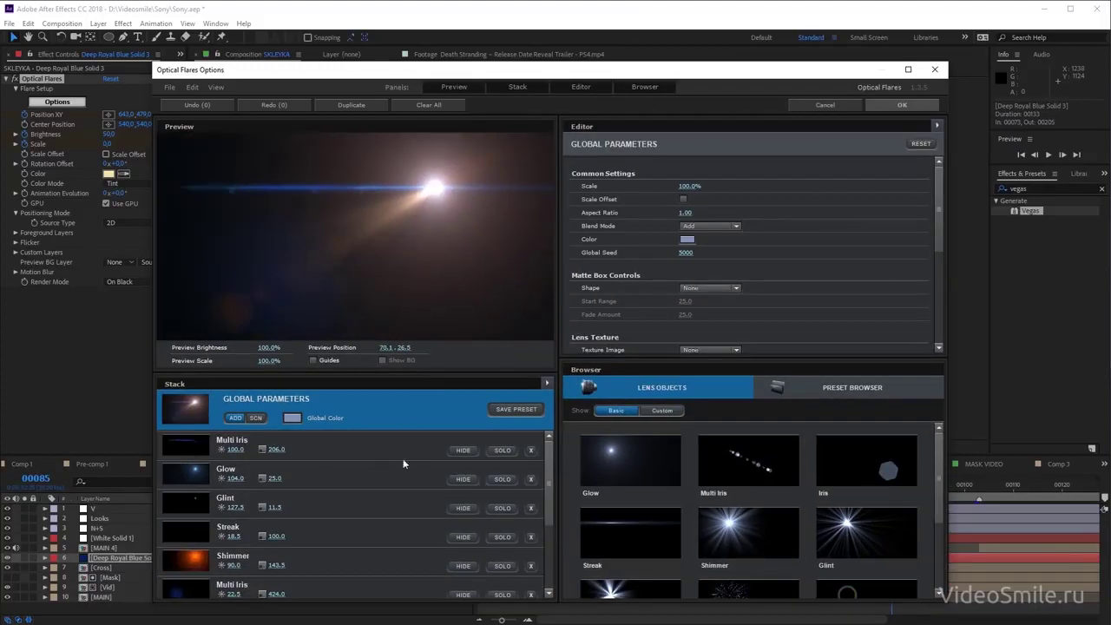
{"action": "scroll", "coordinate": [402, 480], "scroll_direction": "down", "scroll_amount": 3}
{"action": "scroll", "coordinate": [416, 538], "scroll_direction": "up", "scroll_amount": 3}
{"action": "scroll", "coordinate": [382, 555], "scroll_direction": "down", "scroll_amount": 3}
{"action": "scroll", "coordinate": [367, 576], "scroll_direction": "up", "scroll_amount": 3}
{"action": "left_click", "coordinate": [468, 450]}
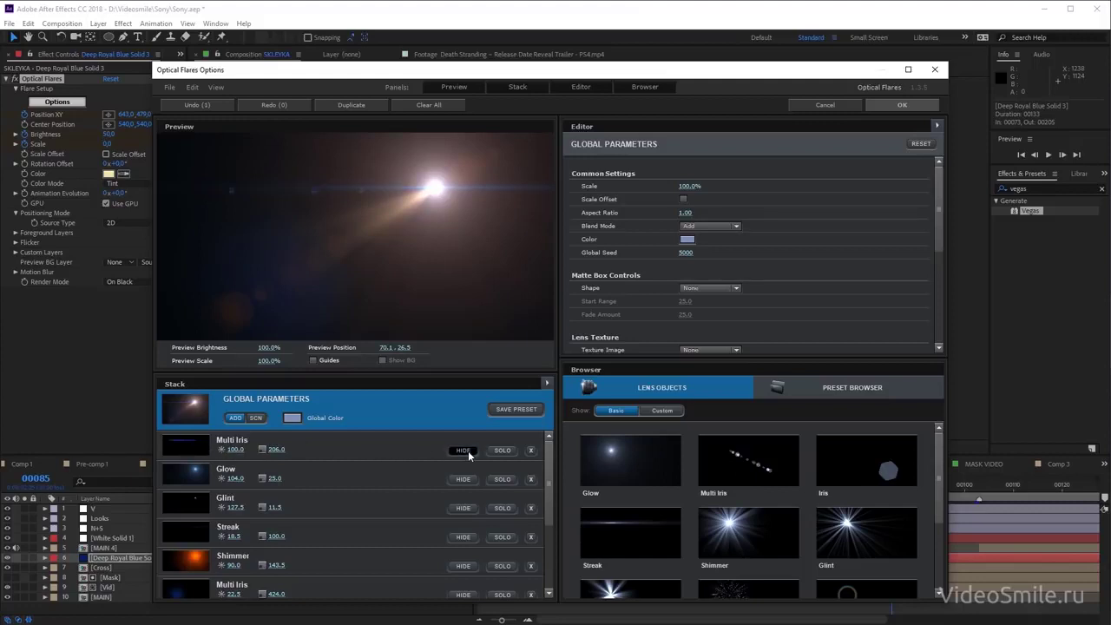
{"action": "left_click", "coordinate": [468, 450]}
{"action": "left_click", "coordinate": [468, 451]}
{"action": "left_click", "coordinate": [469, 450]}
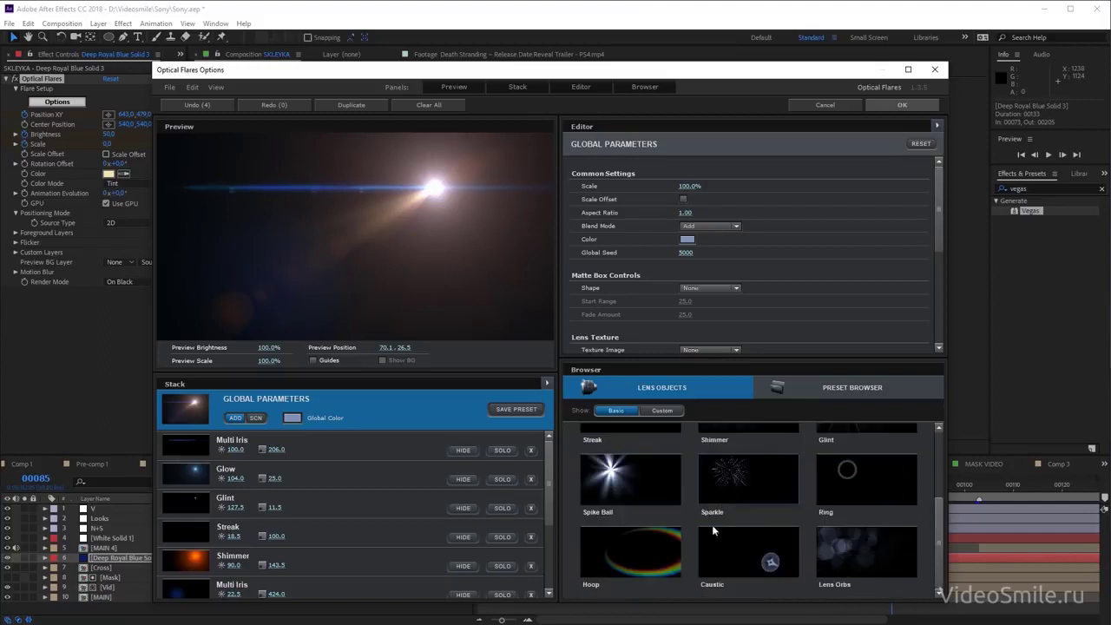
Browse the Natural Flares presets, then accept the flare with OK
{"action": "left_click", "coordinate": [853, 389]}
{"action": "left_click", "coordinate": [747, 531]}
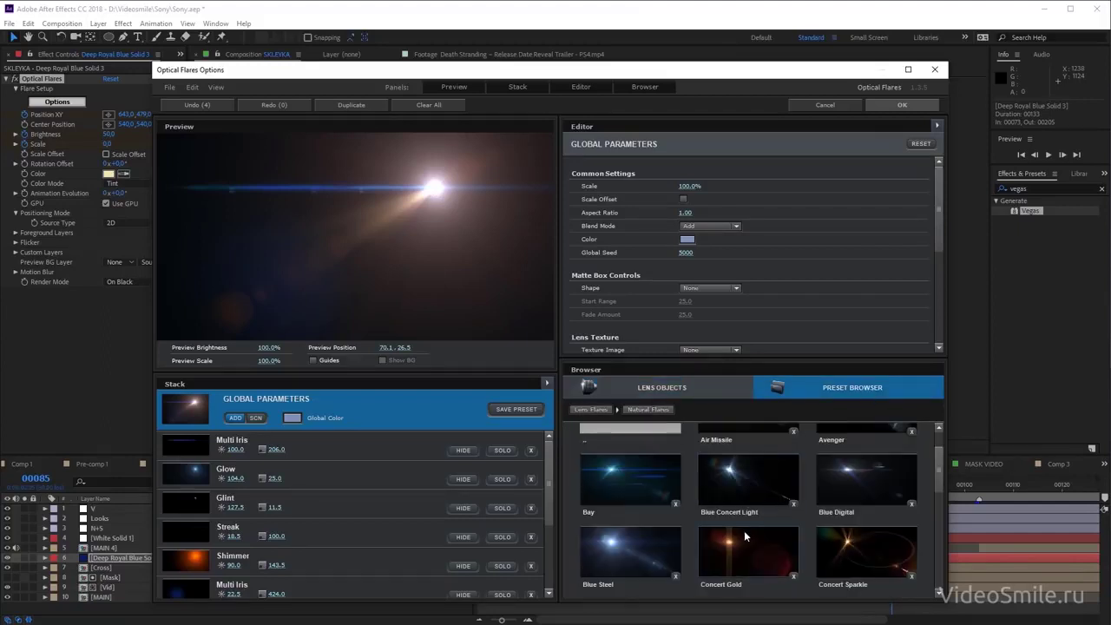
{"action": "left_click", "coordinate": [892, 105]}
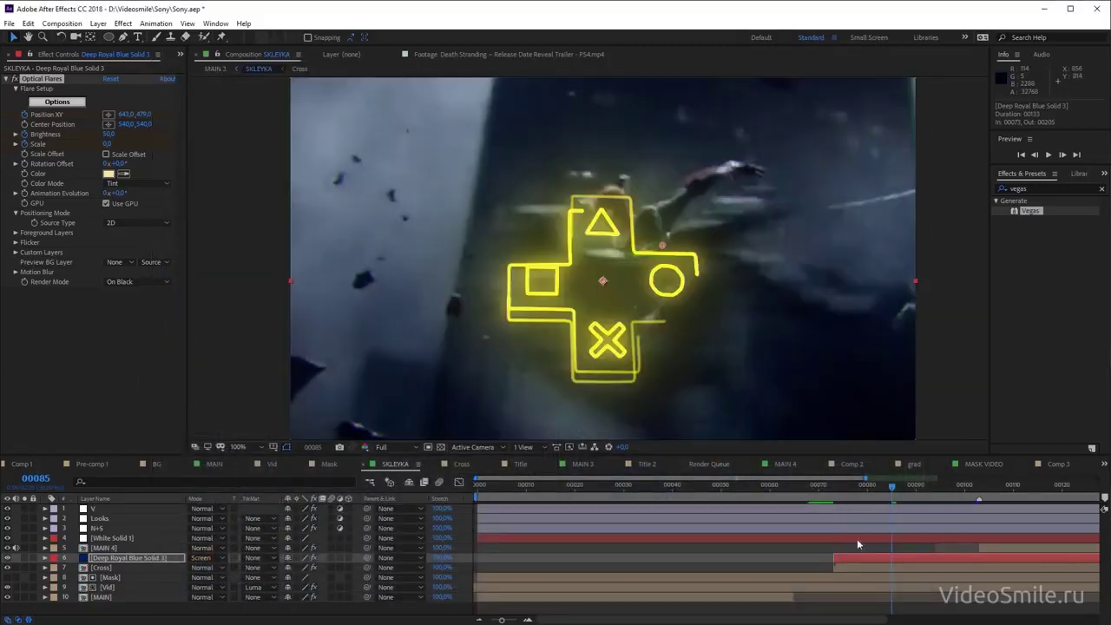
Reveal the flare layer's keyframes and inspect the Position XY and Brightness animation
{"action": "key", "text": "u"}
{"action": "scroll", "coordinate": [936, 578], "scroll_direction": "right", "scroll_amount": 2}
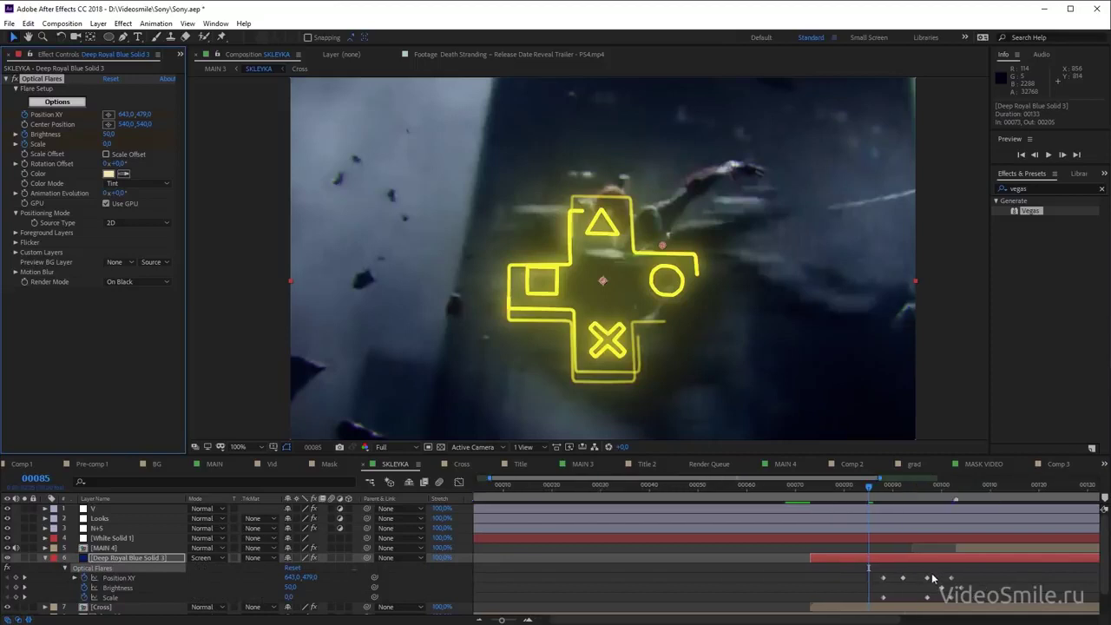
{"action": "left_click_drag", "start_coordinate": [874, 493], "coordinate": [884, 495]}
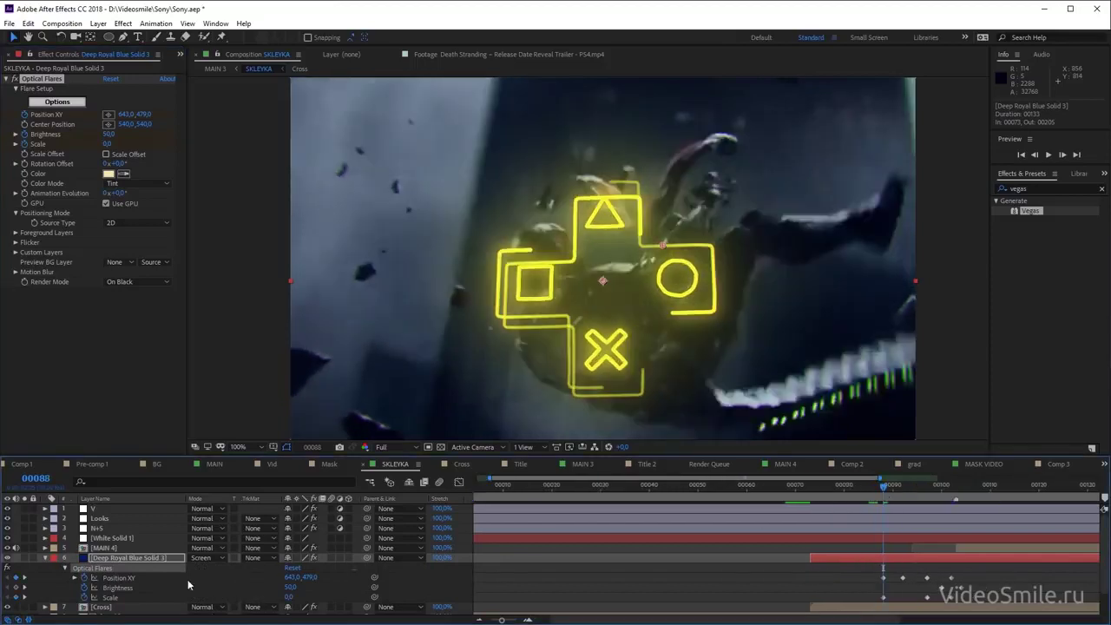
{"action": "left_click", "coordinate": [128, 579]}
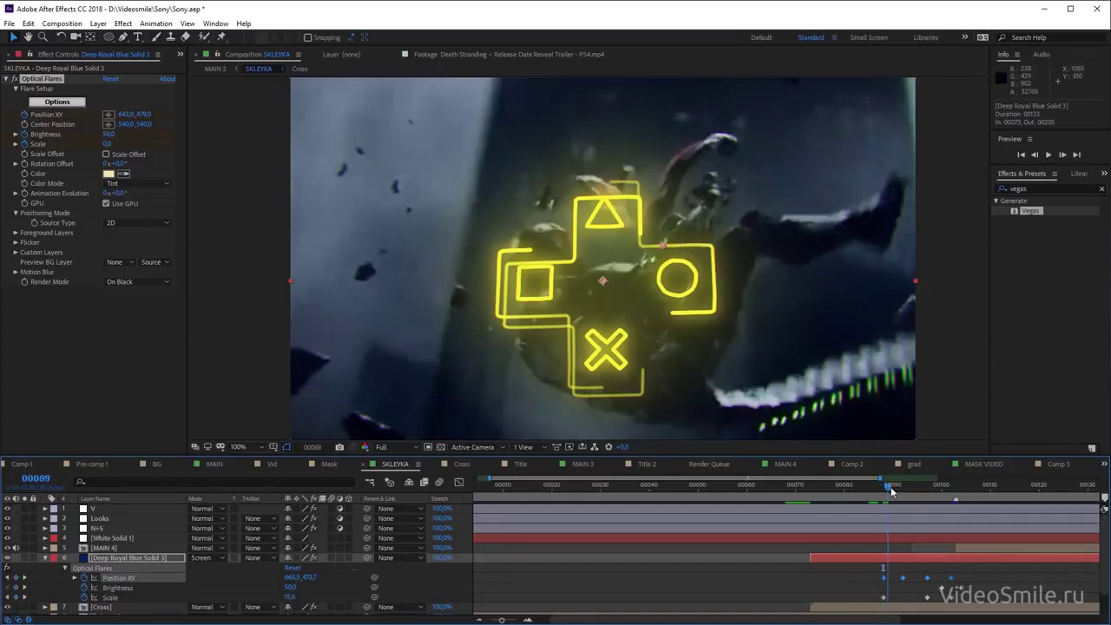
{"action": "left_click_drag", "start_coordinate": [883, 486], "coordinate": [937, 502]}
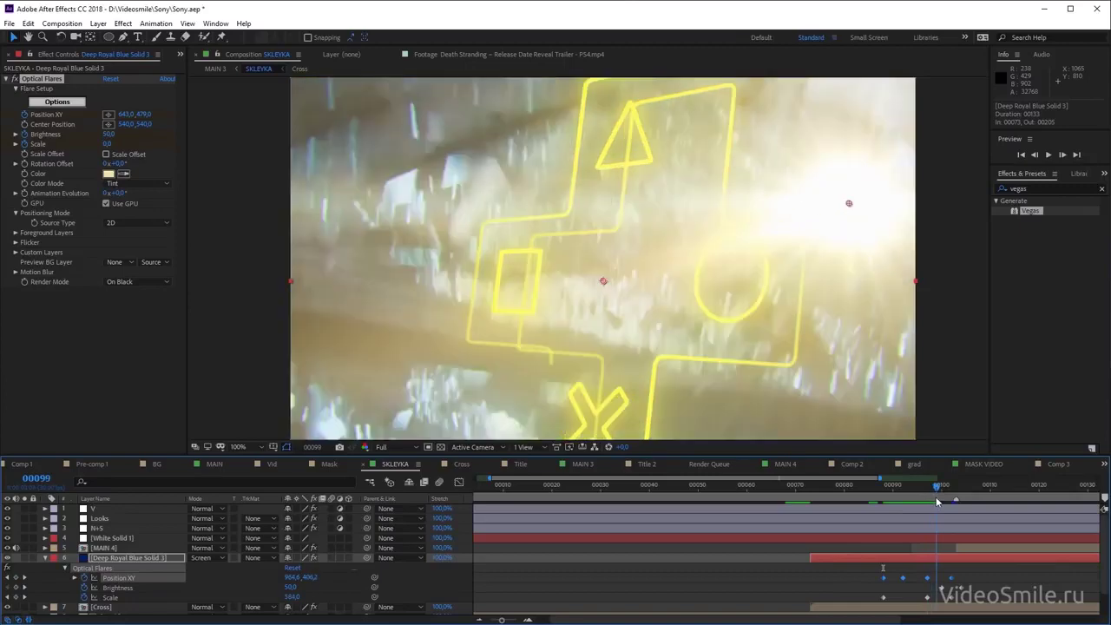
{"action": "left_click", "coordinate": [117, 587]}
Fit the view, return to frame 86, and preview the flare bursting into white
{"action": "key", "text": "comma"}
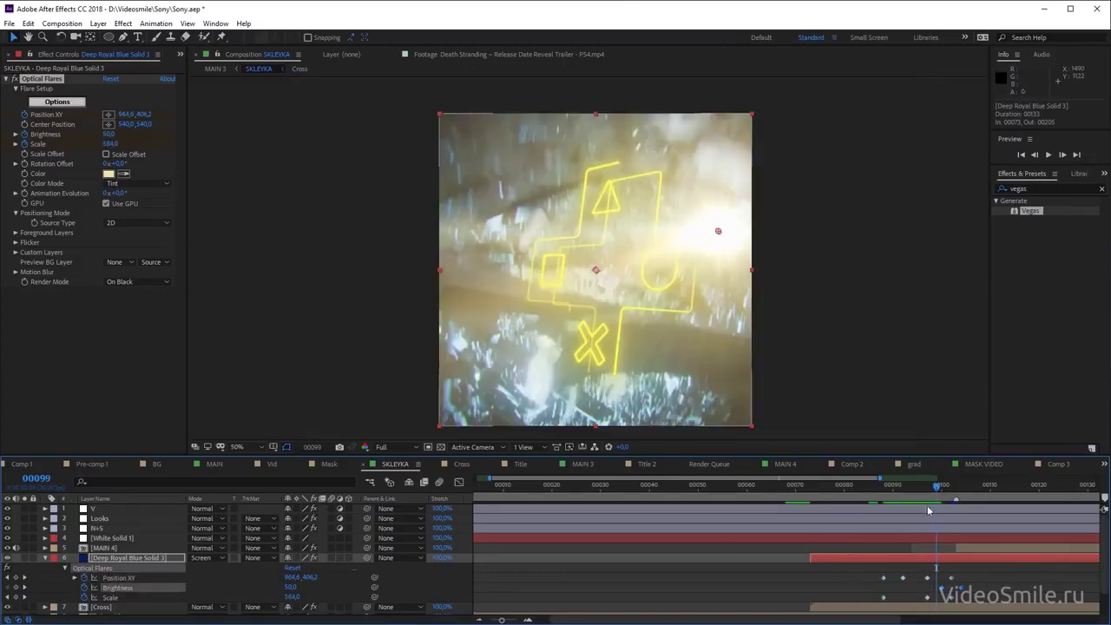
{"action": "mouse_move", "coordinate": [934, 498]}
{"action": "left_mouse_down"}
{"action": "mouse_move", "coordinate": [873, 491]}
{"action": "mouse_move", "coordinate": [953, 498]}
{"action": "mouse_move", "coordinate": [873, 486]}
{"action": "left_mouse_up"}
{"action": "key", "text": "F2"}
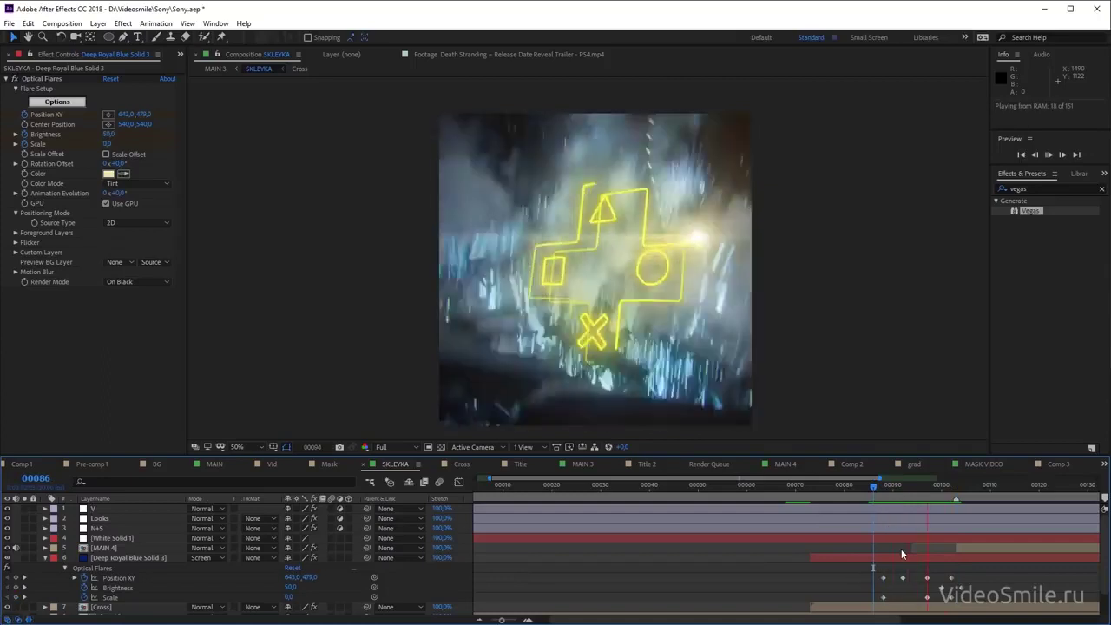
{"action": "key", "text": "space"}
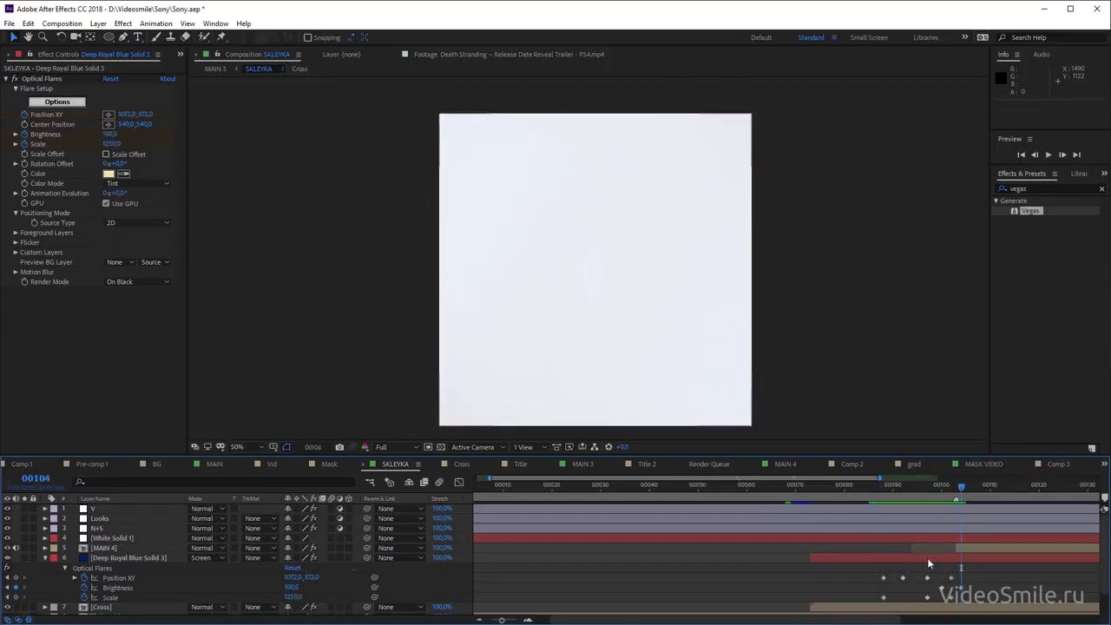
Select the MAIN 4 layer and go back to frame 100 to inspect the transition
{"action": "left_click", "coordinate": [971, 549]}
{"action": "scroll", "coordinate": [792, 492], "scroll_direction": "right", "scroll_amount": 3}
{"action": "left_click_drag", "start_coordinate": [792, 492], "coordinate": [779, 486]}
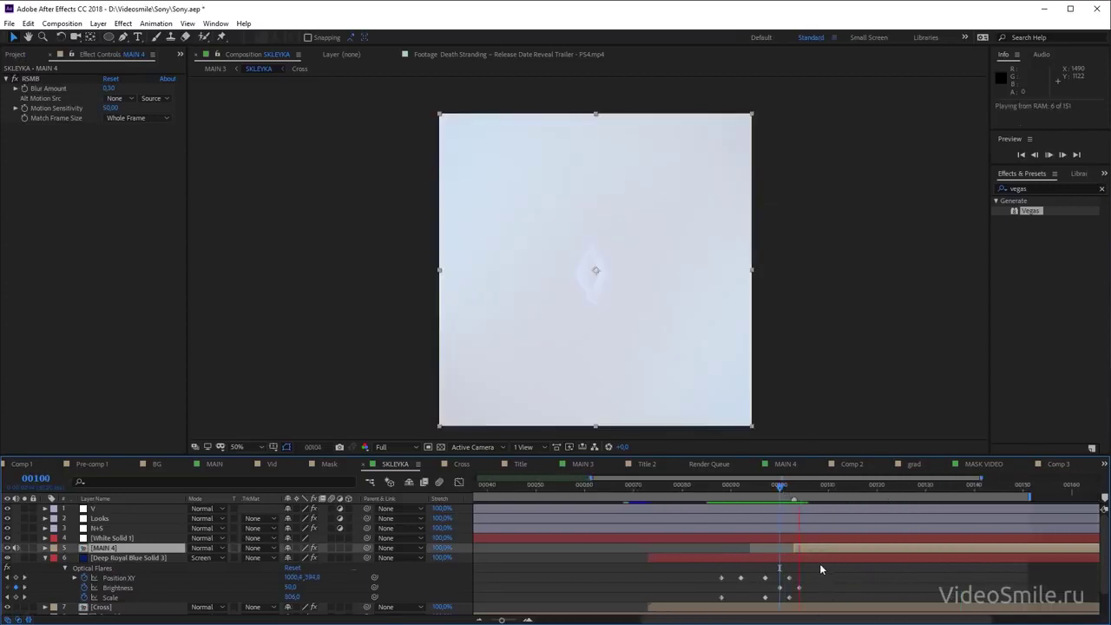
Open MAIN 4 at its start, collapse the pslogo.png and Shape Layer 6 properties, hide timing columns
{"action": "double_click", "coordinate": [813, 551]}
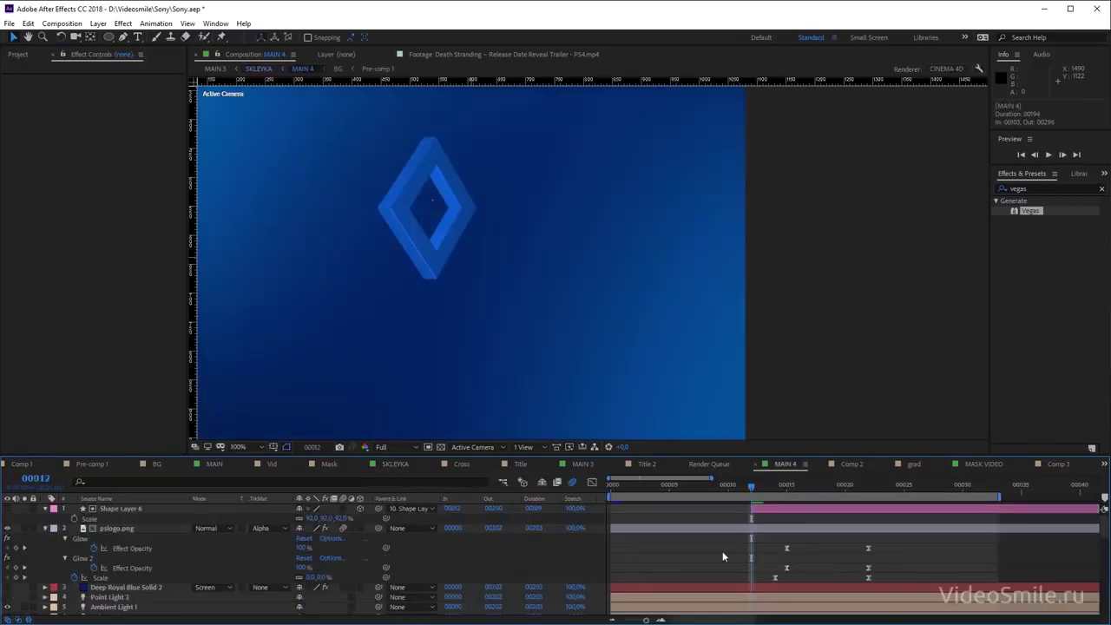
{"action": "left_click_drag", "start_coordinate": [677, 489], "coordinate": [611, 486]}
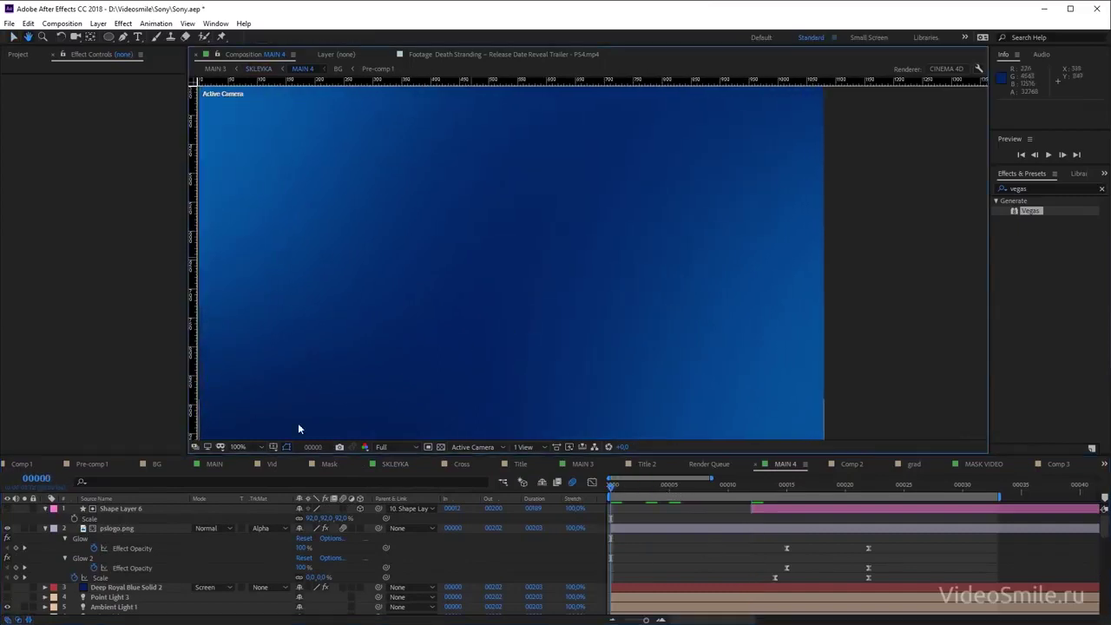
{"action": "left_click", "coordinate": [45, 528]}
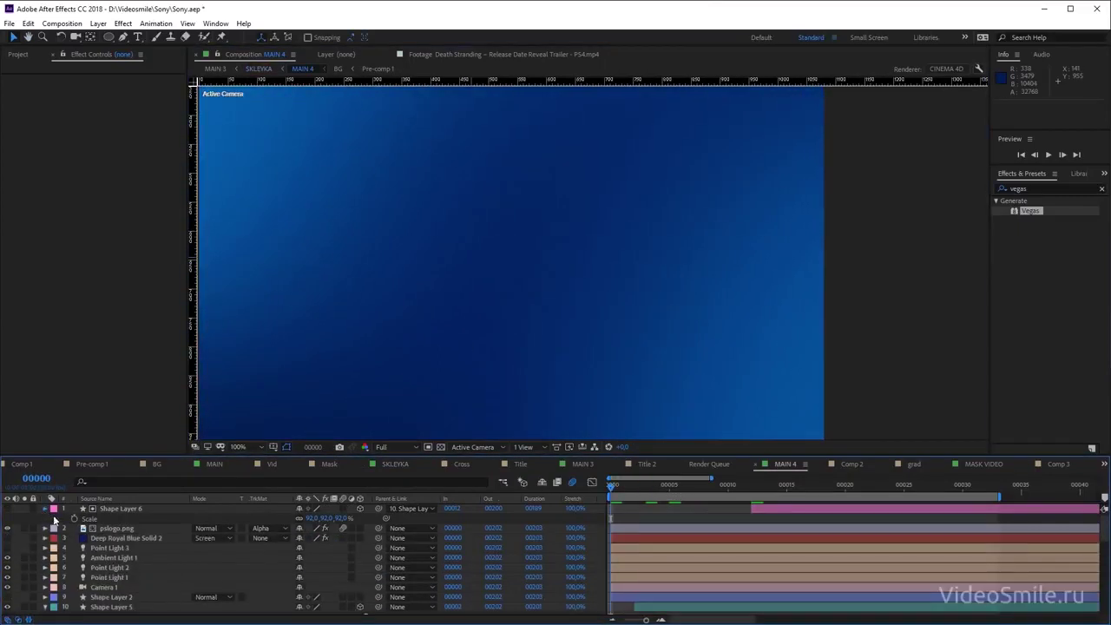
{"action": "left_click", "coordinate": [45, 509]}
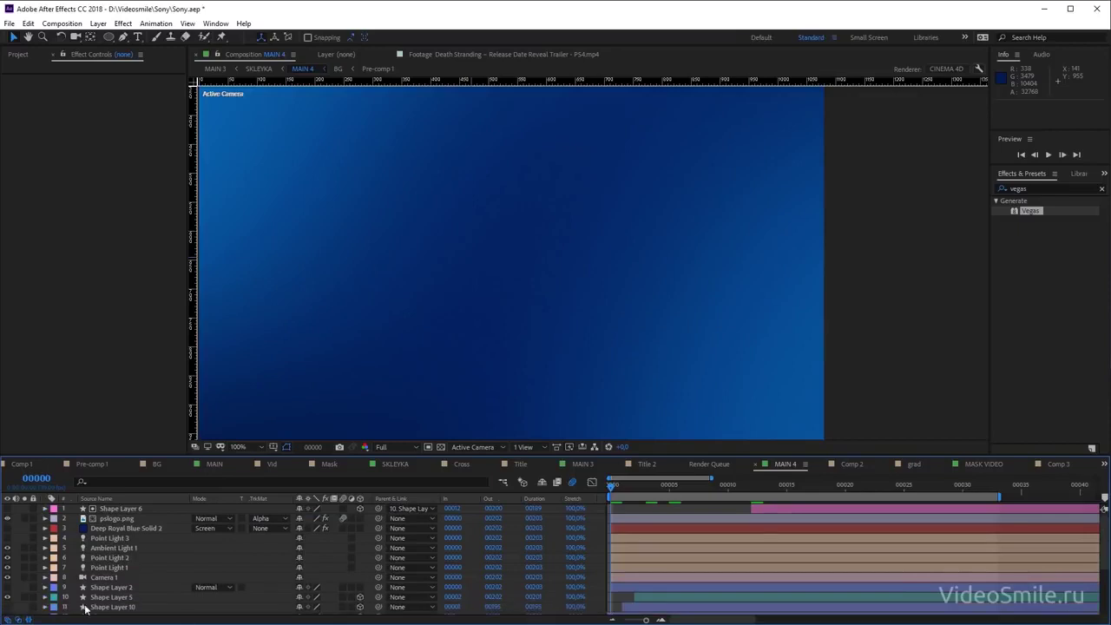
{"action": "scroll", "coordinate": [65, 611], "scroll_direction": "down", "scroll_amount": 3}
{"action": "scroll", "coordinate": [153, 589], "scroll_direction": "up", "scroll_amount": 3}
{"action": "left_click", "coordinate": [29, 619]}
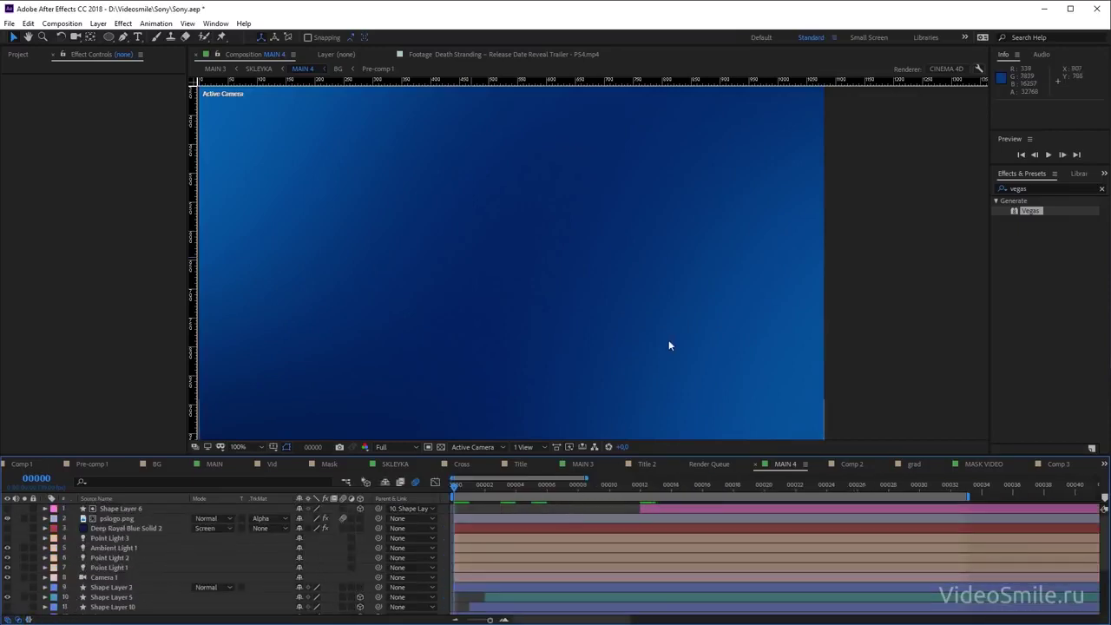
Preview the diamond-to-logo animation, stop on the formed white logo, and zoom to 100%
{"action": "key", "text": "space"}
{"action": "left_click_drag", "start_coordinate": [551, 257], "coordinate": [616, 284]}
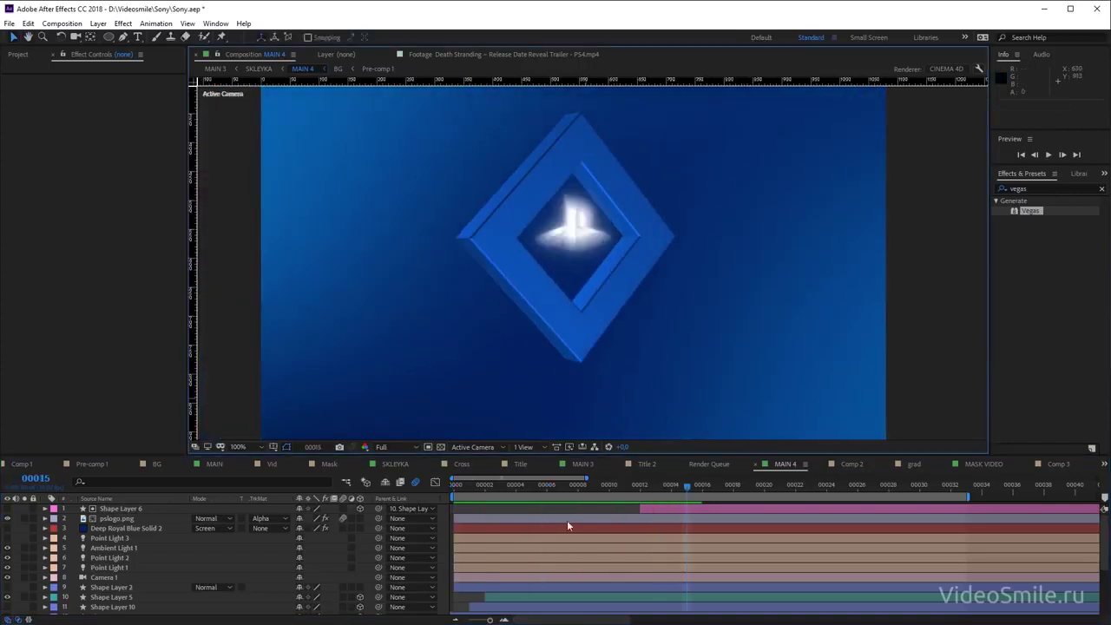
{"action": "left_click_drag", "start_coordinate": [533, 488], "coordinate": [586, 498]}
{"action": "key", "text": "Page_Down"}
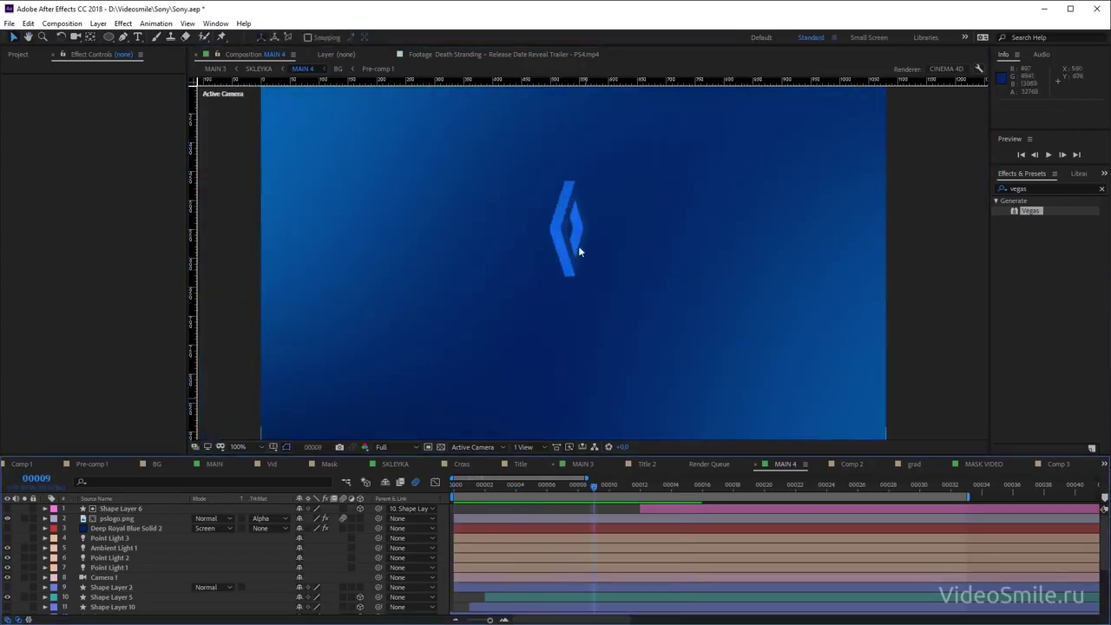
{"action": "scroll", "coordinate": [598, 273], "scroll_direction": "down", "scroll_amount": 2}
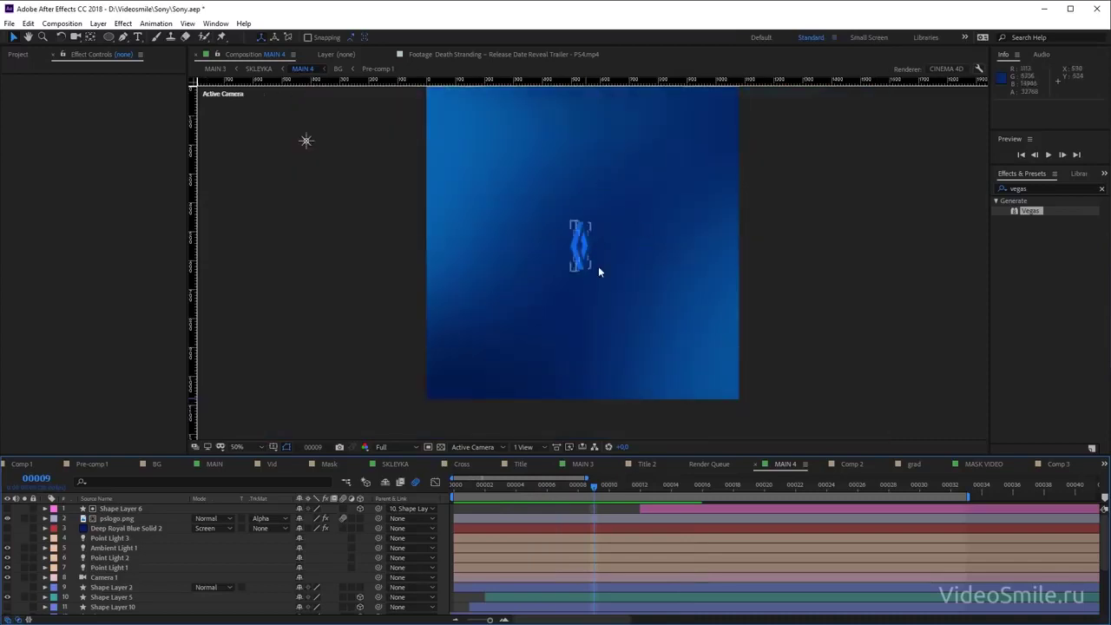
{"action": "key", "text": "space"}
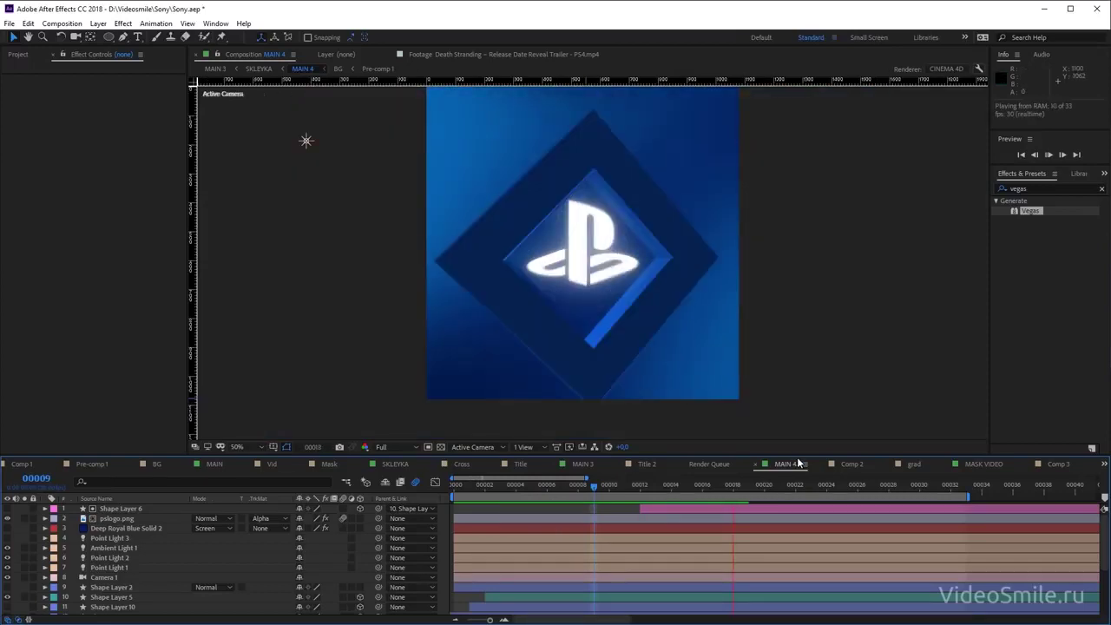
{"action": "left_click", "coordinate": [669, 509]}
{"action": "key", "text": "period"}
Select pslogo.png, reveal its keyframes, and collapse the matte, fill and Glow effect settings
{"action": "left_click", "coordinate": [109, 519]}
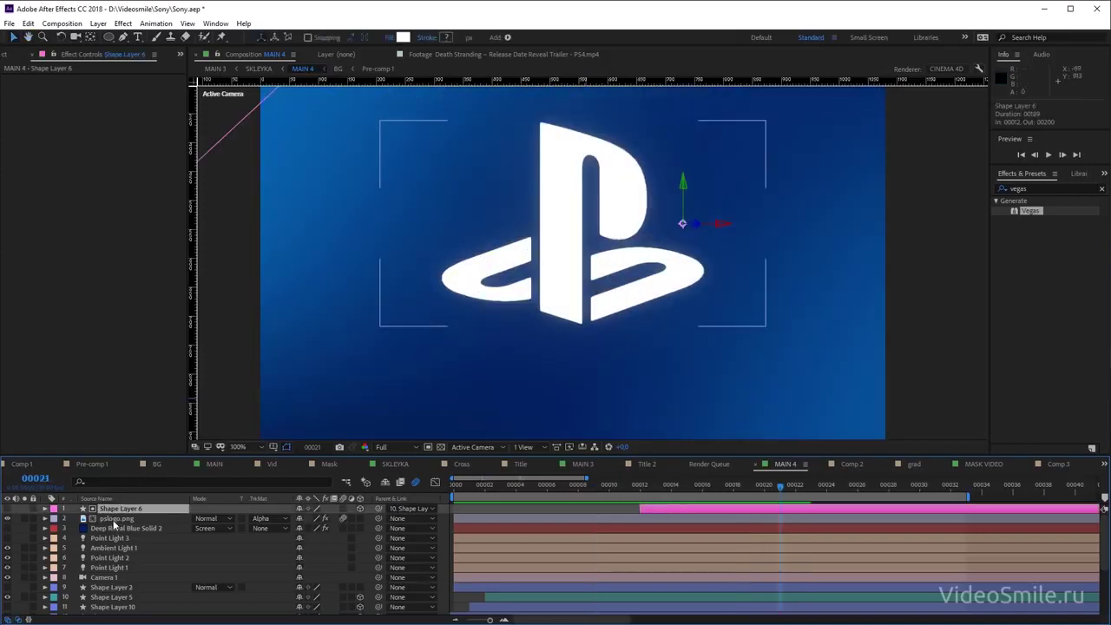
{"action": "key", "text": "u"}
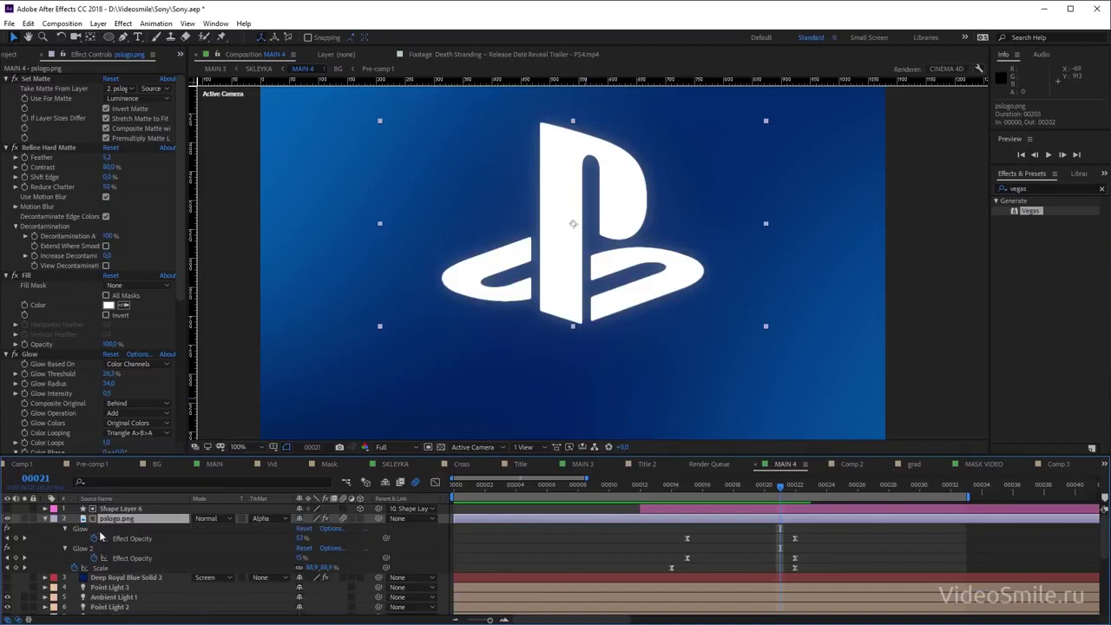
{"action": "left_click", "coordinate": [5, 78]}
{"action": "left_click", "coordinate": [5, 88]}
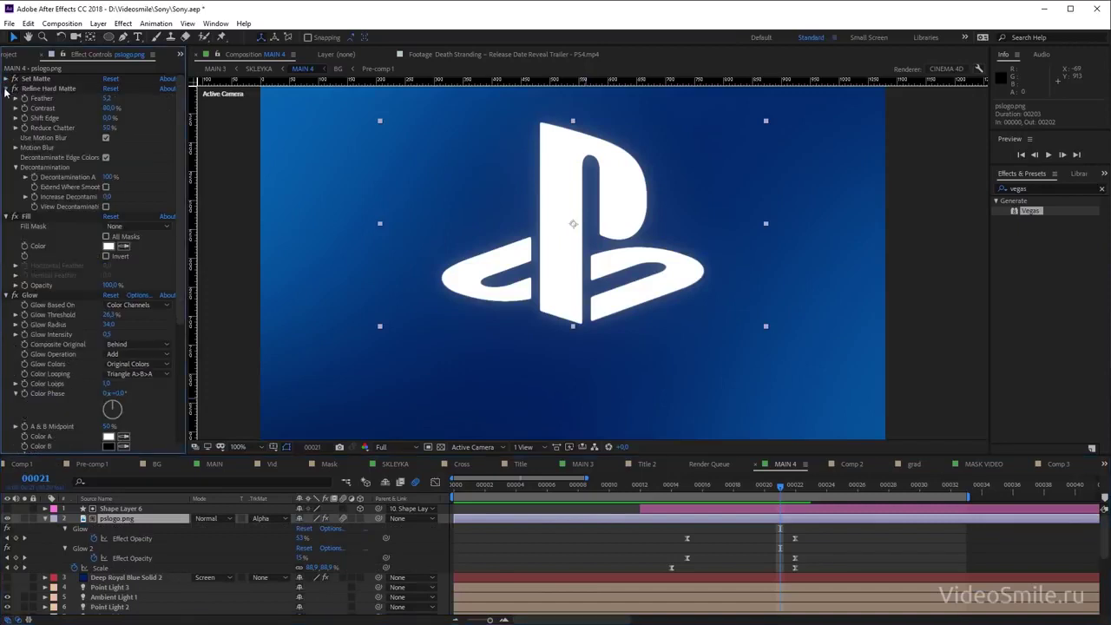
{"action": "left_click", "coordinate": [5, 97]}
{"action": "left_click", "coordinate": [6, 108]}
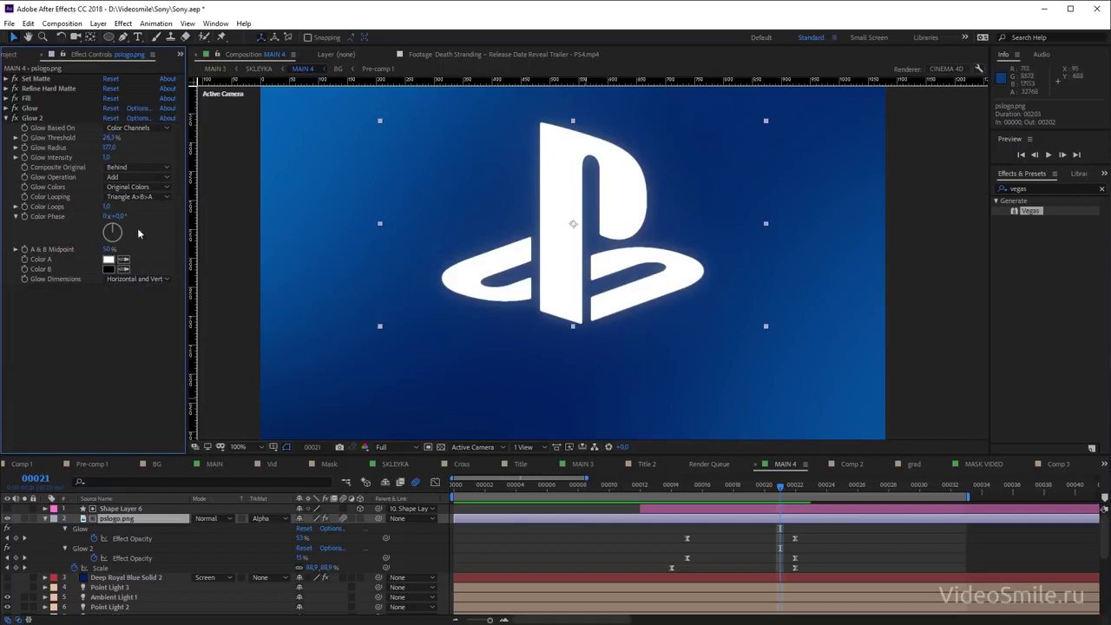
Toggle Set Matte, Fill and Glow off and back on to see each effect's contribution
{"action": "left_click", "coordinate": [19, 80]}
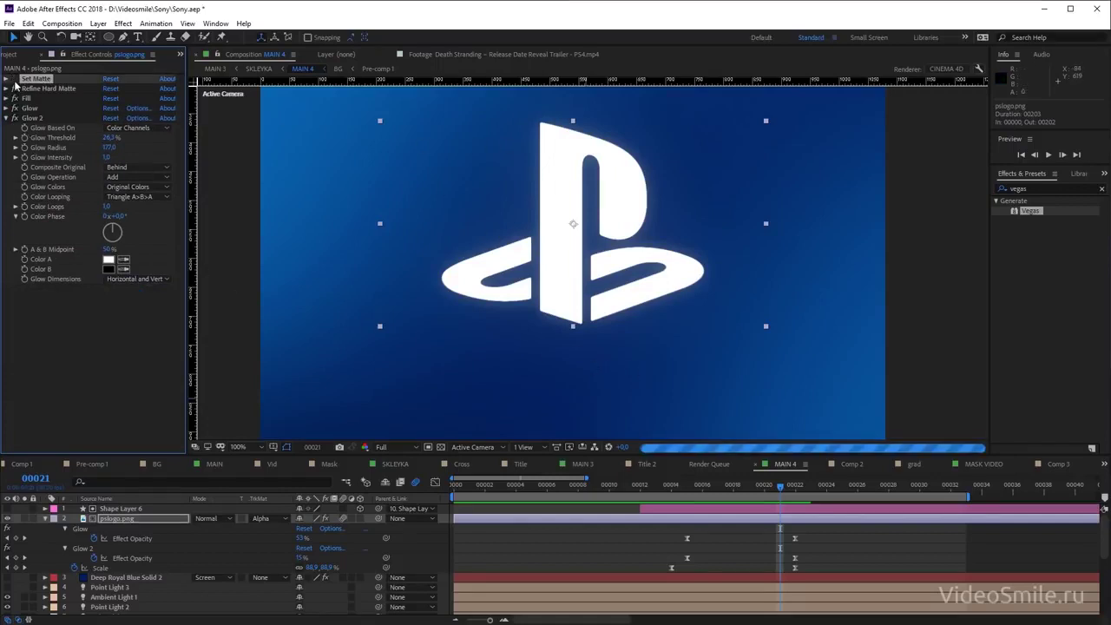
{"action": "left_click", "coordinate": [15, 79]}
{"action": "left_click", "coordinate": [15, 119]}
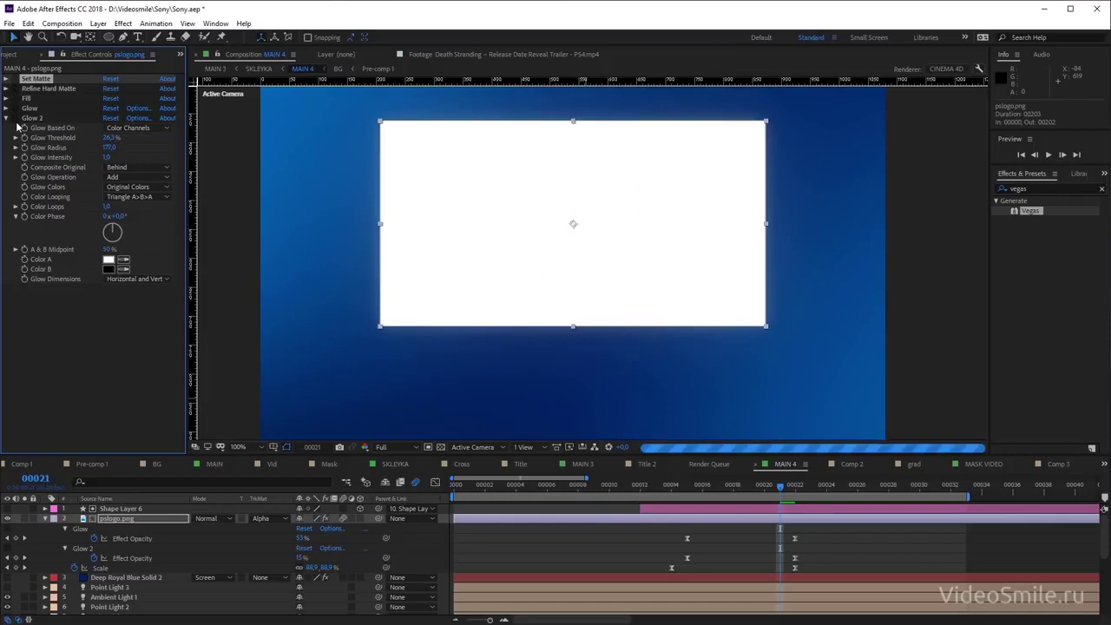
{"action": "left_click", "coordinate": [14, 79]}
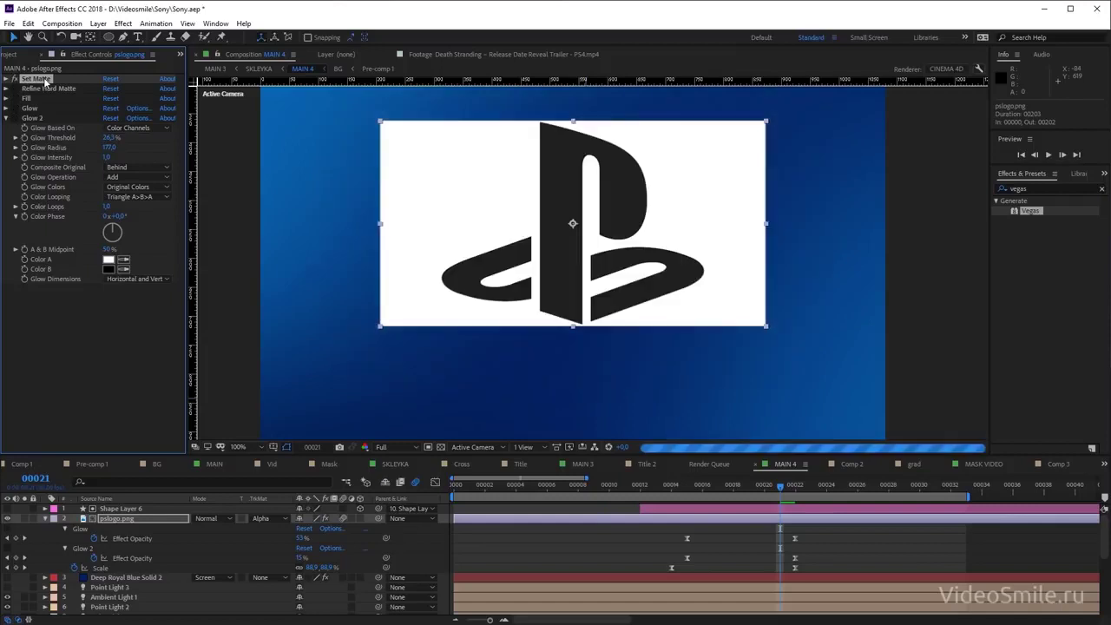
{"action": "left_click", "coordinate": [7, 79]}
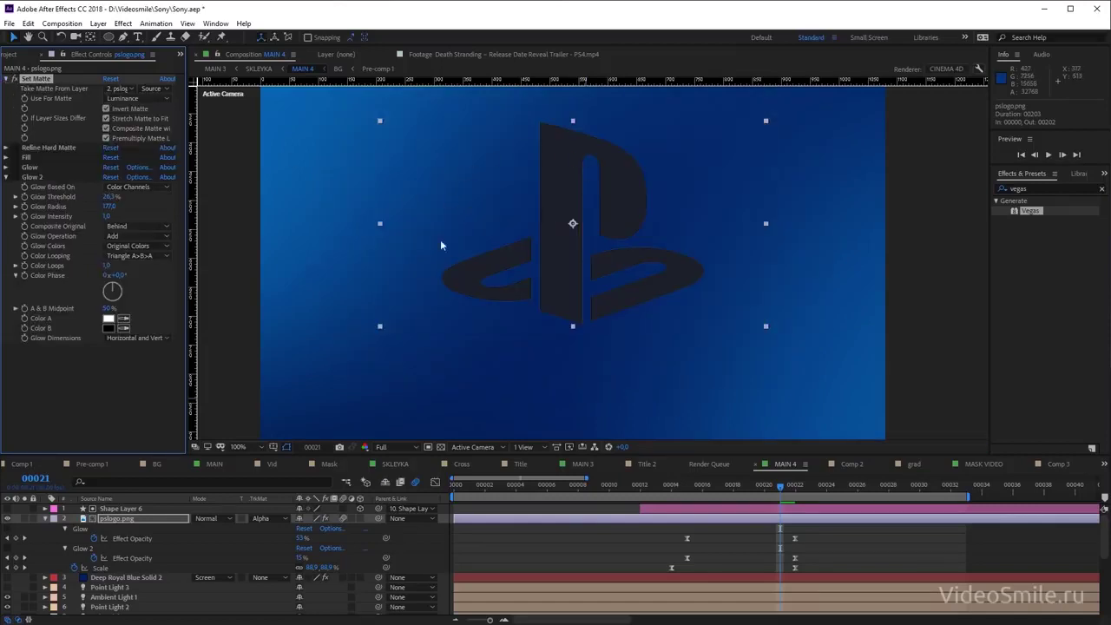
{"action": "left_click", "coordinate": [48, 148]}
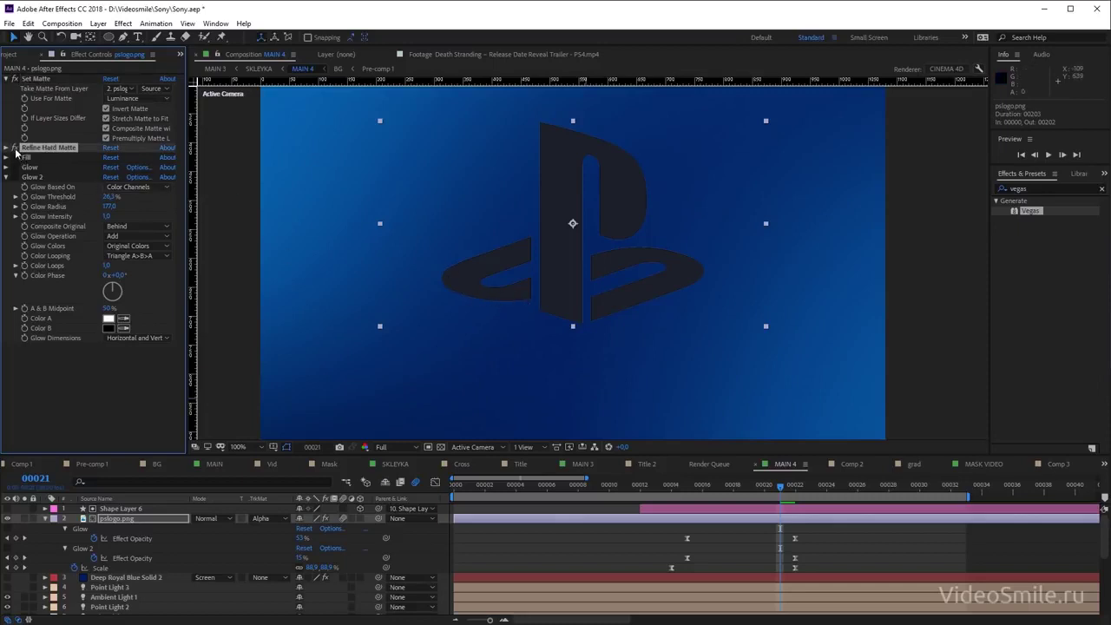
{"action": "left_click", "coordinate": [14, 158]}
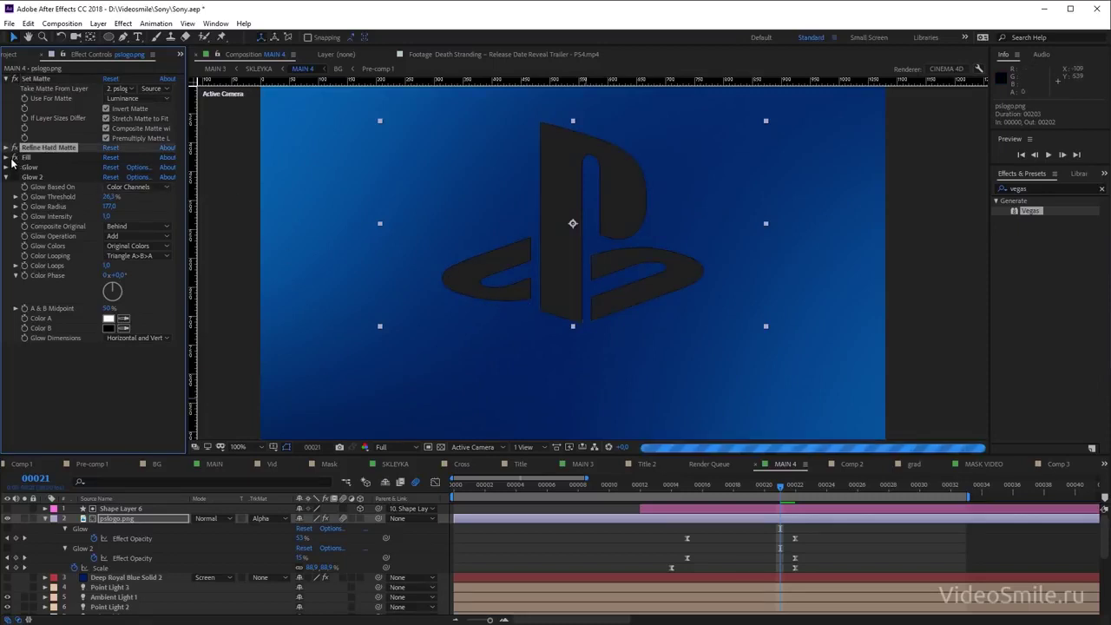
{"action": "left_click", "coordinate": [13, 171]}
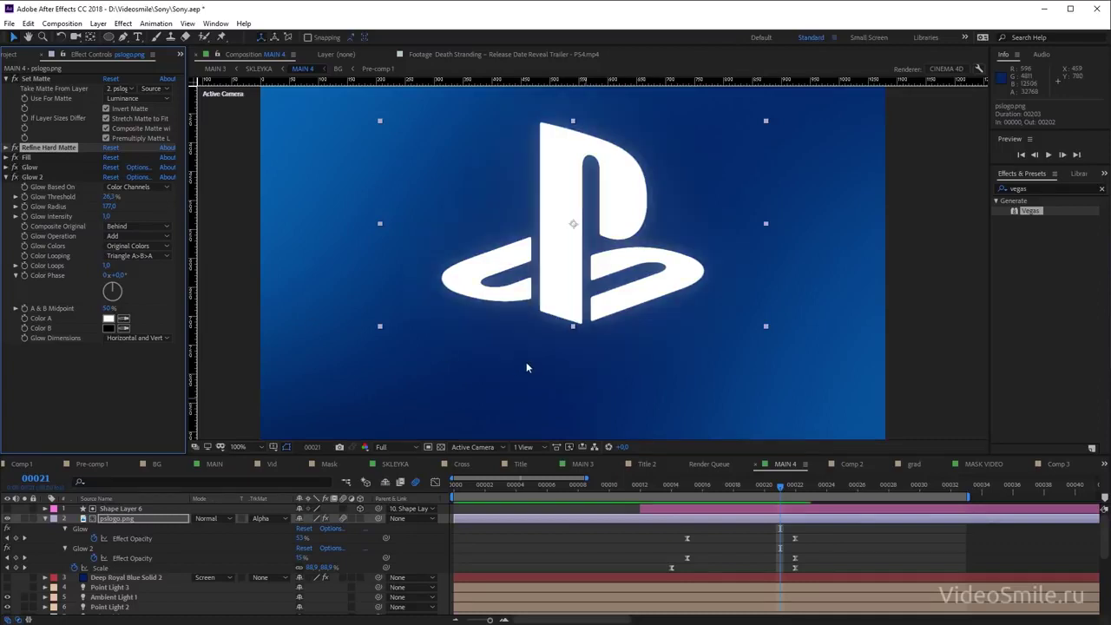
Scrub through the rotating diamond reveal, preview the logo, then return to SKLEYKA
{"action": "mouse_move", "coordinate": [770, 491]}
{"action": "left_mouse_down"}
{"action": "mouse_move", "coordinate": [612, 496]}
{"action": "mouse_move", "coordinate": [701, 491]}
{"action": "left_mouse_up"}
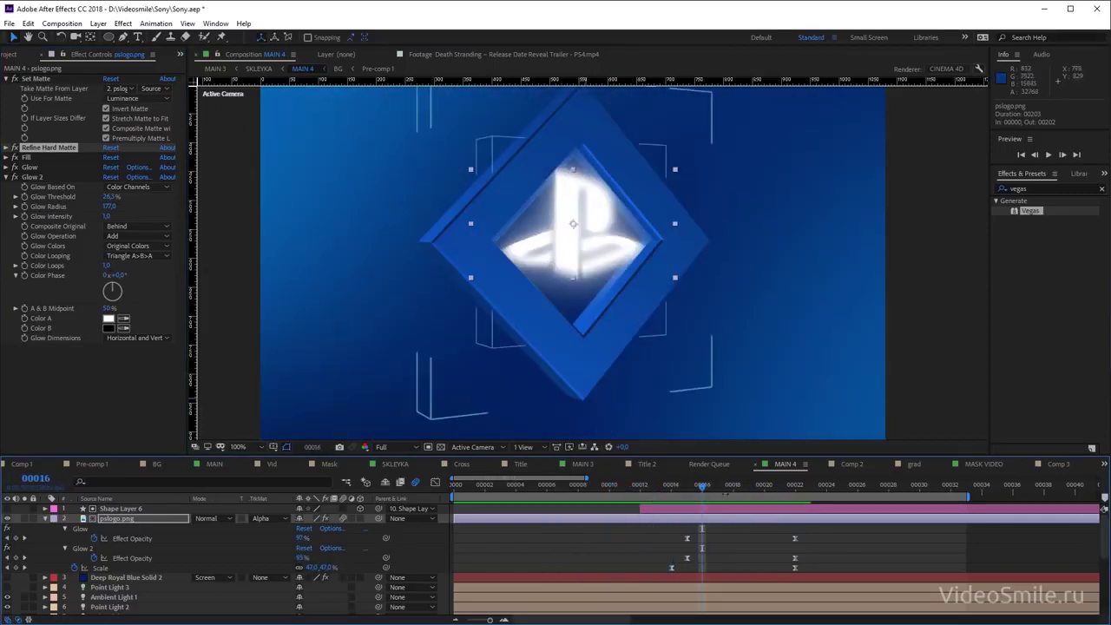
{"action": "left_click", "coordinate": [698, 494]}
{"action": "left_click_drag", "start_coordinate": [698, 494], "coordinate": [702, 503]}
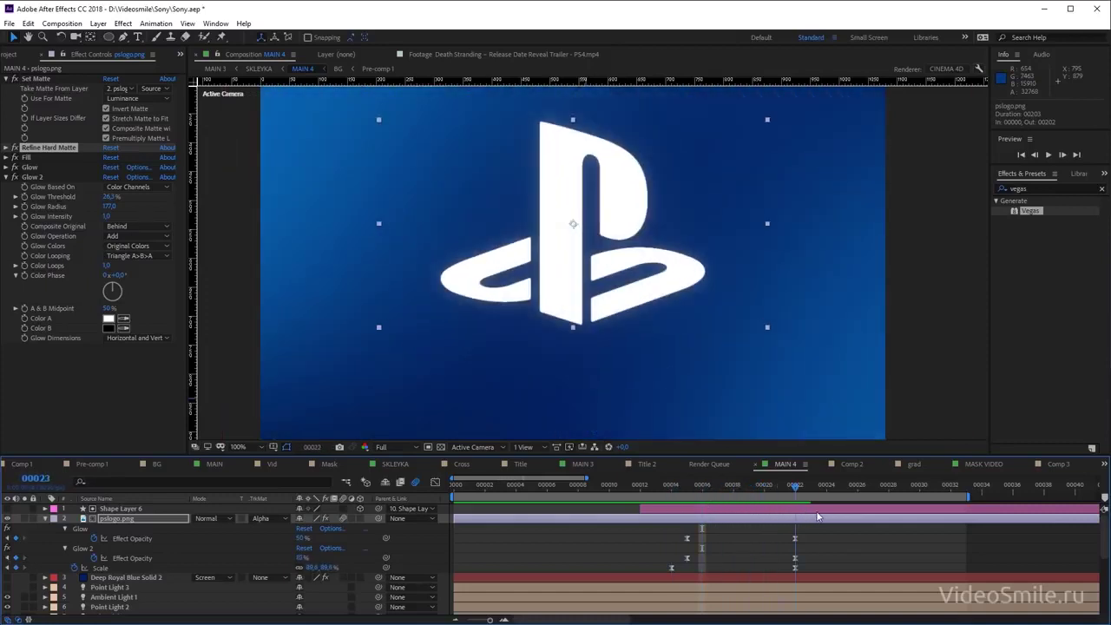
{"action": "left_click_drag", "start_coordinate": [702, 504], "coordinate": [593, 497]}
{"action": "key", "text": "space"}
{"action": "scroll", "coordinate": [642, 342], "scroll_direction": "down", "scroll_amount": 2}
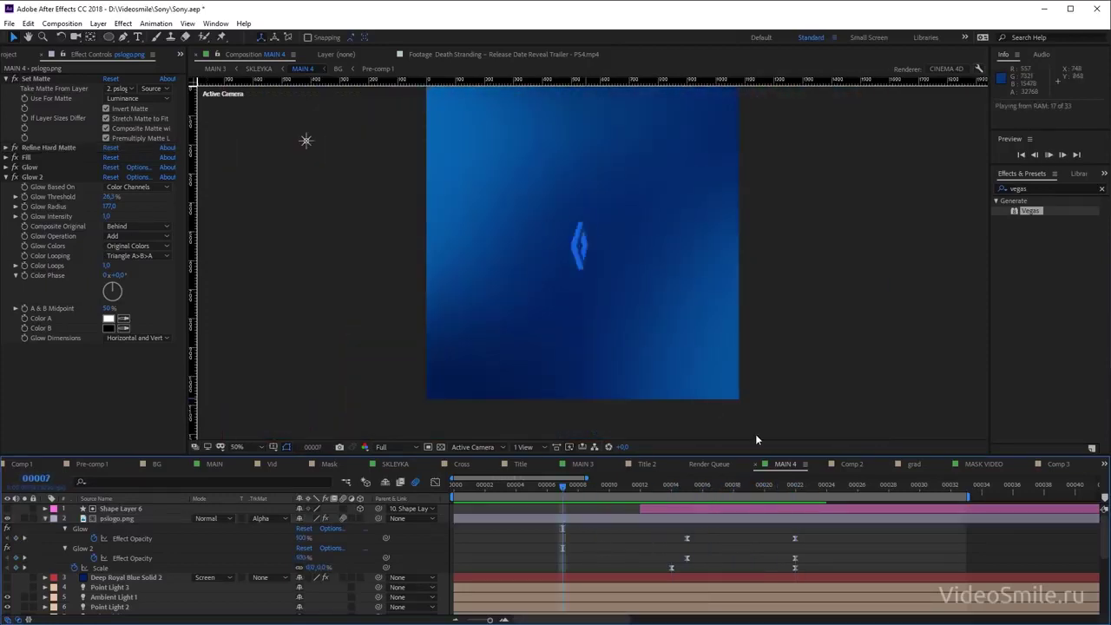
{"action": "key", "text": "space"}
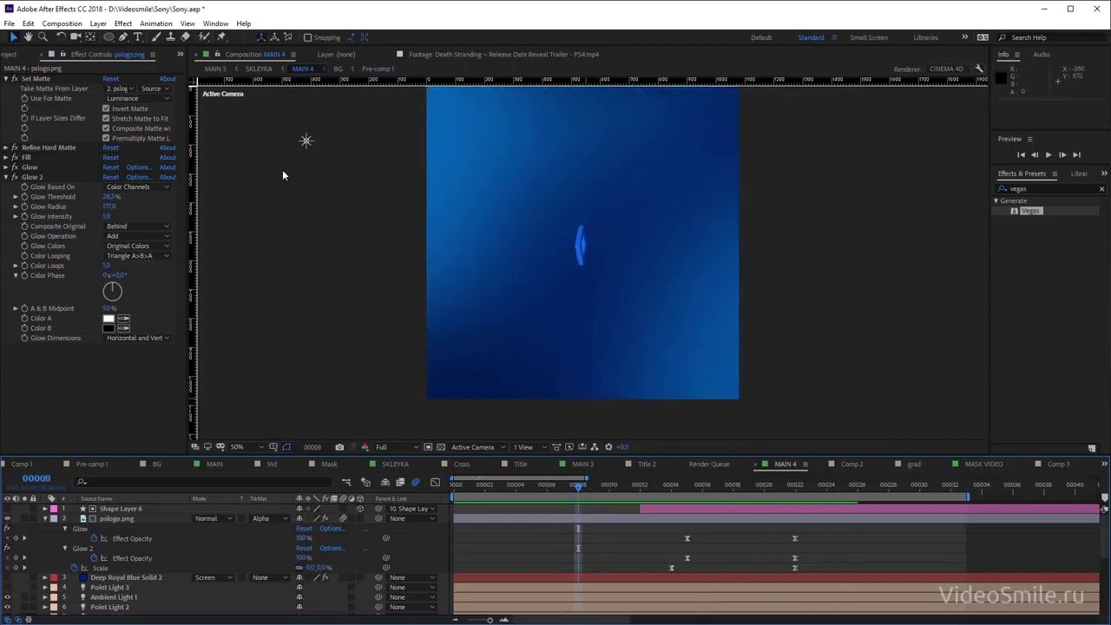
{"action": "left_click", "coordinate": [266, 69]}
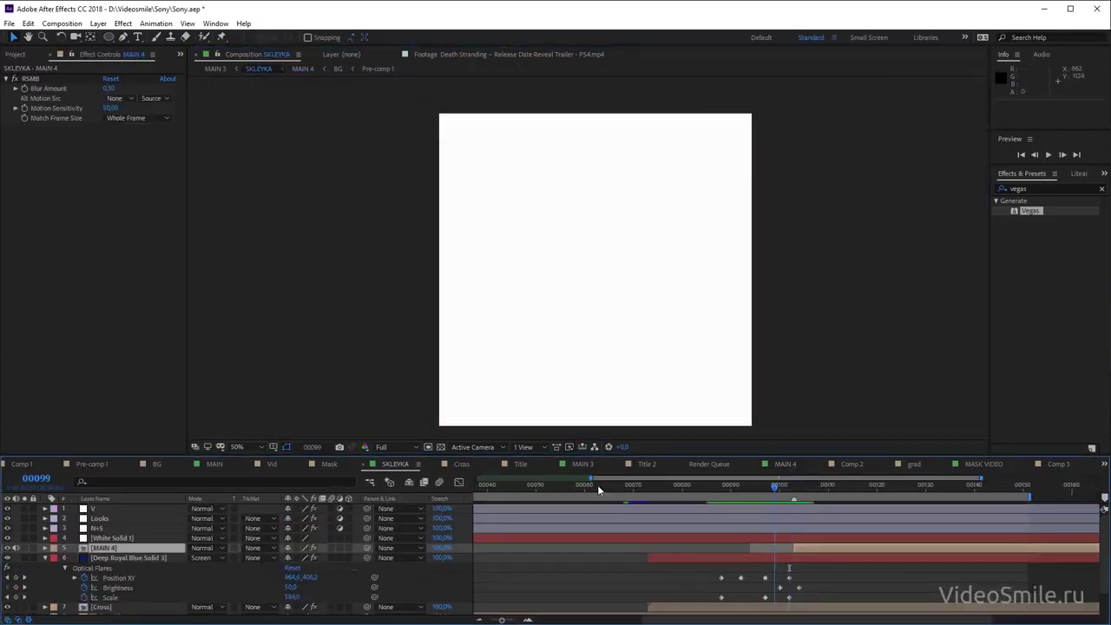
Jump to frame 0, collapse Optical Flares, maximize the viewer, and play SKLEYKA from the trailer footage
{"action": "scroll", "coordinate": [620, 558], "scroll_direction": "down", "scroll_amount": 3}
{"action": "key", "text": "Home"}
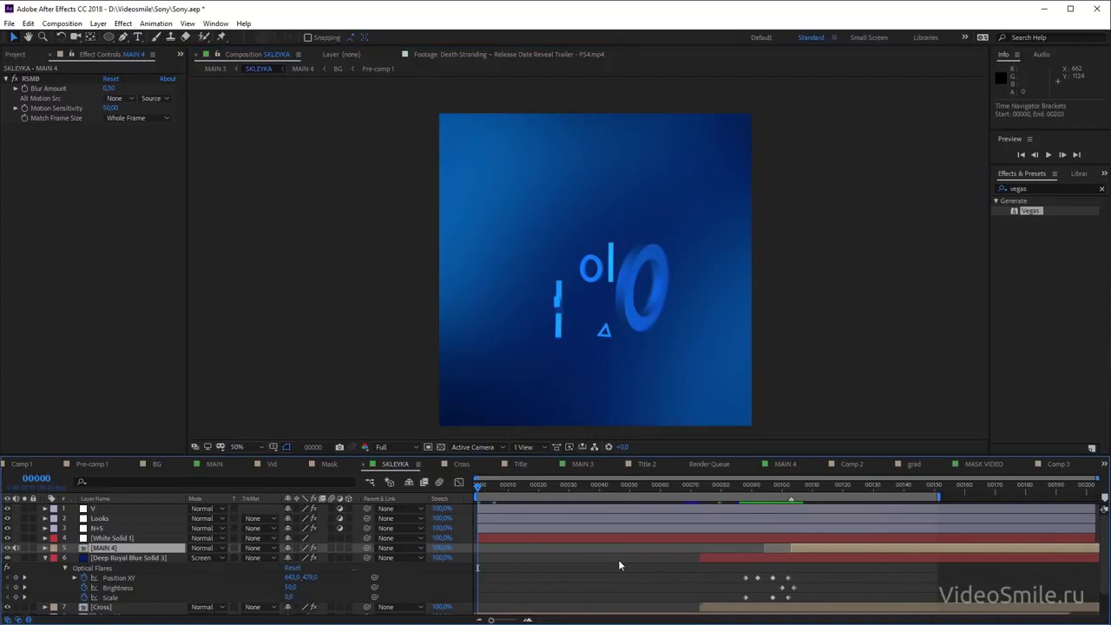
{"action": "scroll", "coordinate": [619, 561], "scroll_direction": "down", "scroll_amount": 2}
{"action": "left_click", "coordinate": [45, 531]}
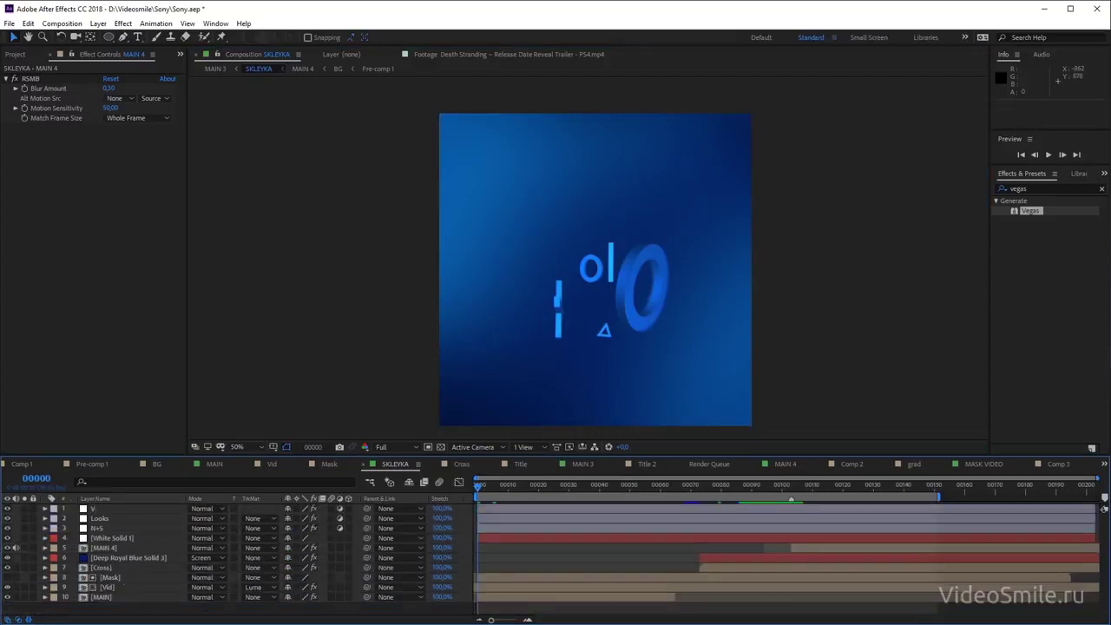
{"action": "key", "text": "grave"}
{"action": "key", "text": "space"}
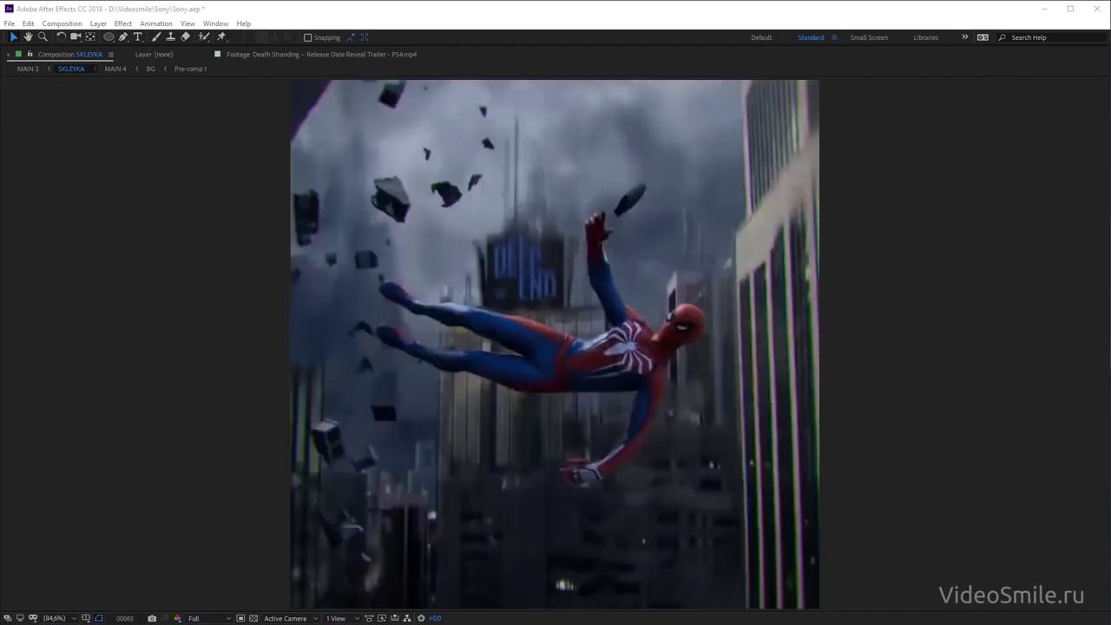